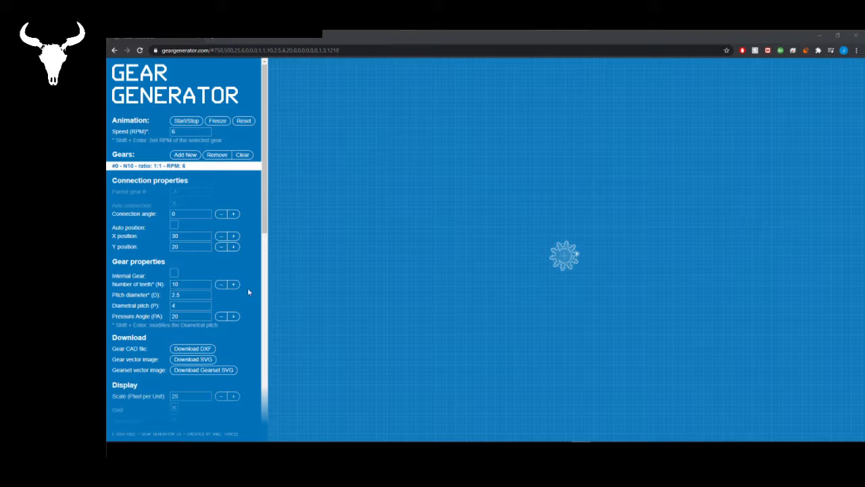
- Set the central gear #0 to 15 teeth and add three new gears connected to it
{"action": "left_click", "coordinate": [233, 284]}
{"action": "left_click", "coordinate": [233, 285]}
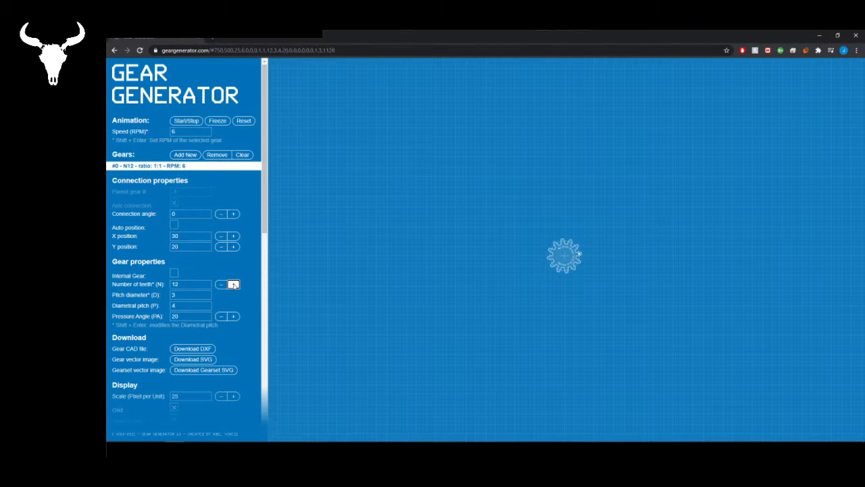
{"action": "left_click", "coordinate": [233, 285]}
{"action": "left_click", "coordinate": [233, 284]}
{"action": "left_click", "coordinate": [233, 285]}
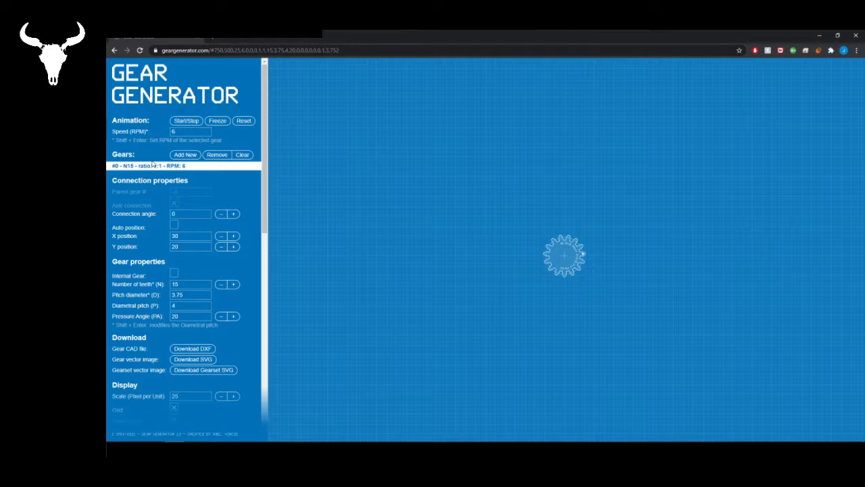
{"action": "left_click", "coordinate": [187, 155]}
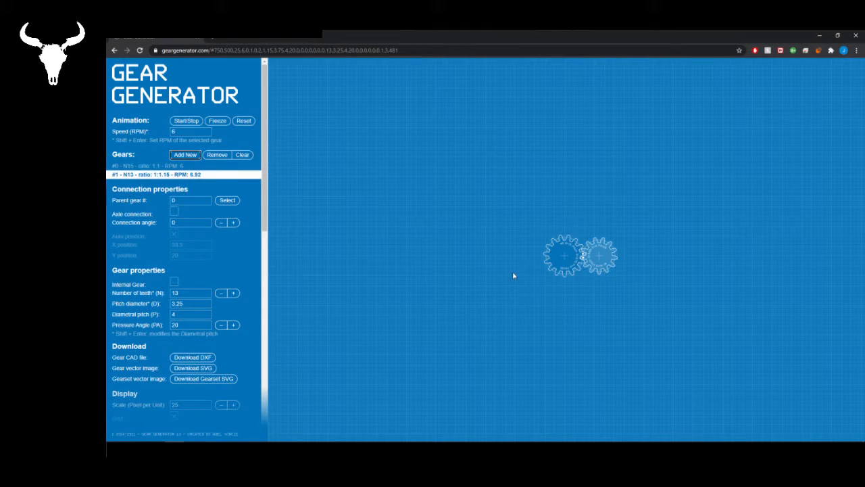
{"action": "left_click", "coordinate": [564, 260]}
{"action": "left_click", "coordinate": [191, 156]}
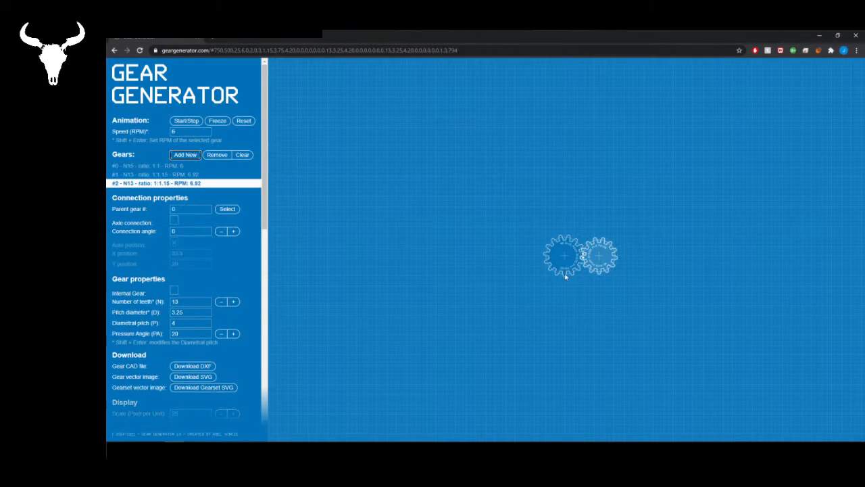
{"action": "left_click", "coordinate": [567, 276]}
{"action": "left_click", "coordinate": [186, 155]}
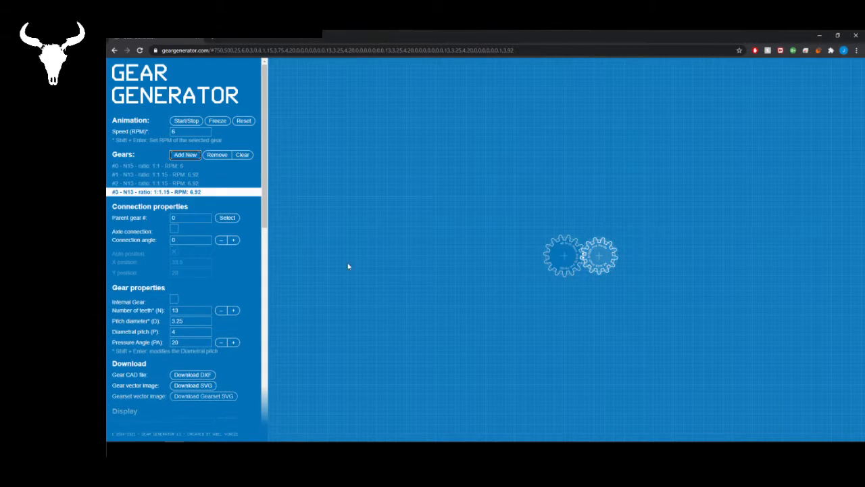
- Set the connection angle to 120 for gear #3 and to 240 for gear #2
{"action": "left_click", "coordinate": [144, 194]}
{"action": "left_click", "coordinate": [181, 239]}
{"action": "type", "text": "120"}
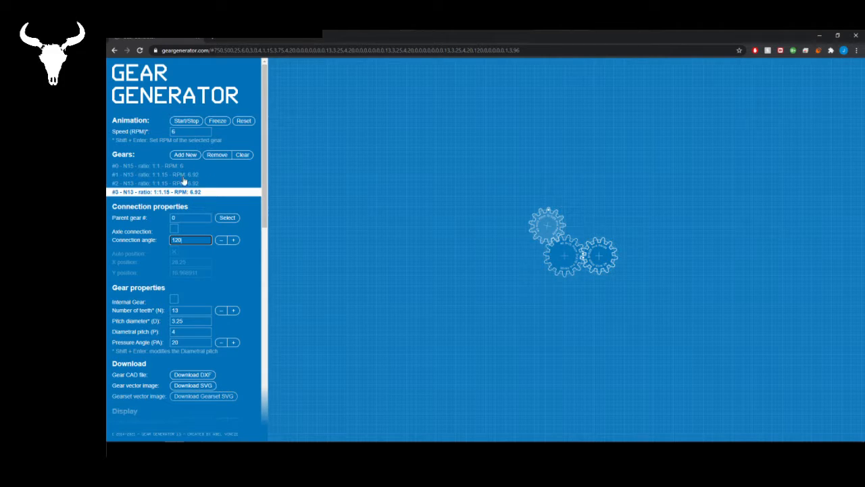
{"action": "left_click", "coordinate": [179, 183]}
{"action": "double_click", "coordinate": [179, 239]}
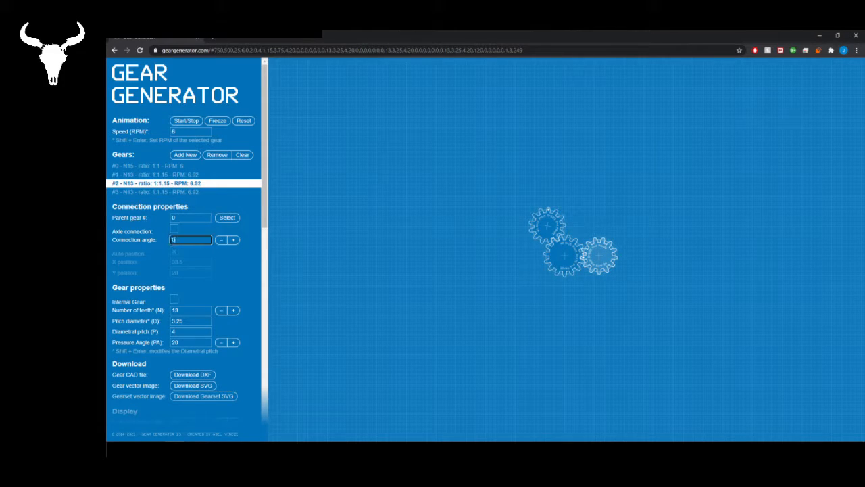
{"action": "type", "text": "24"}
{"action": "key", "text": "Return"}
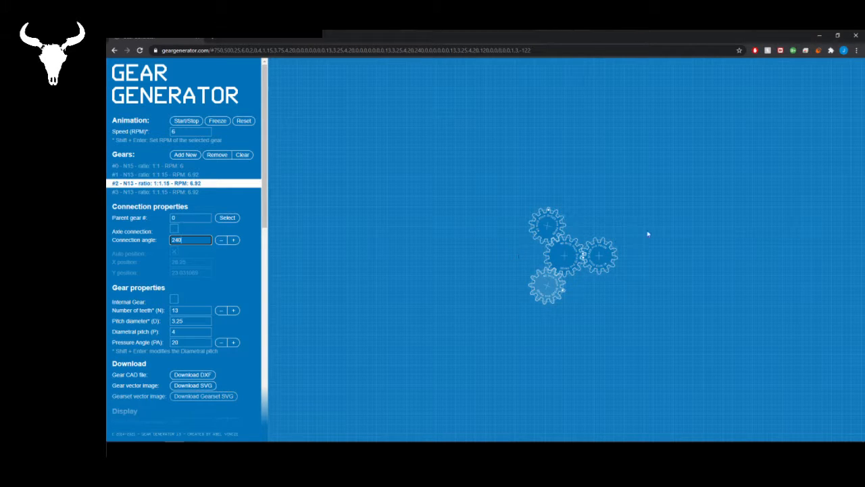
- Set the number of teeth to 20 on each of the three planet gears, #3, #2 and #1
{"action": "left_click", "coordinate": [538, 227]}
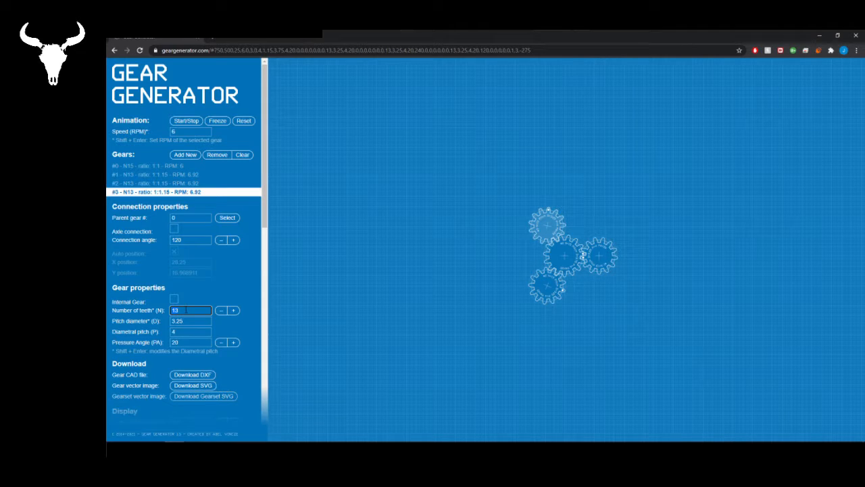
{"action": "key", "text": "Return"}
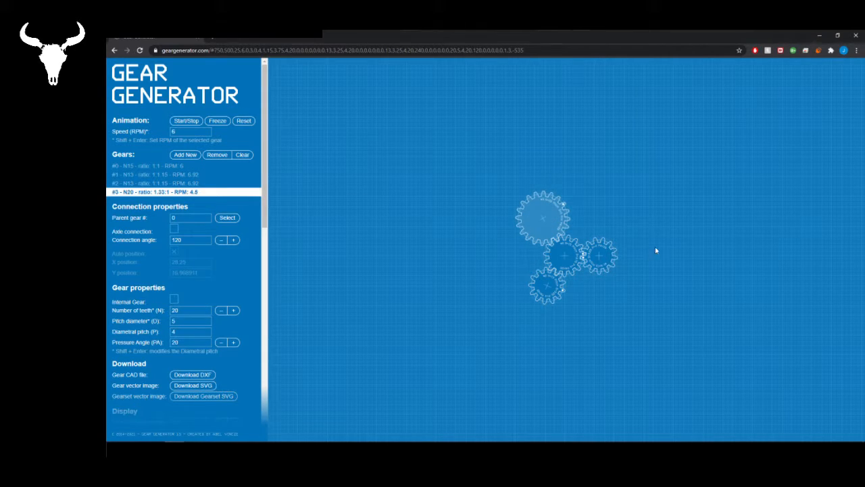
{"action": "left_click", "coordinate": [551, 296]}
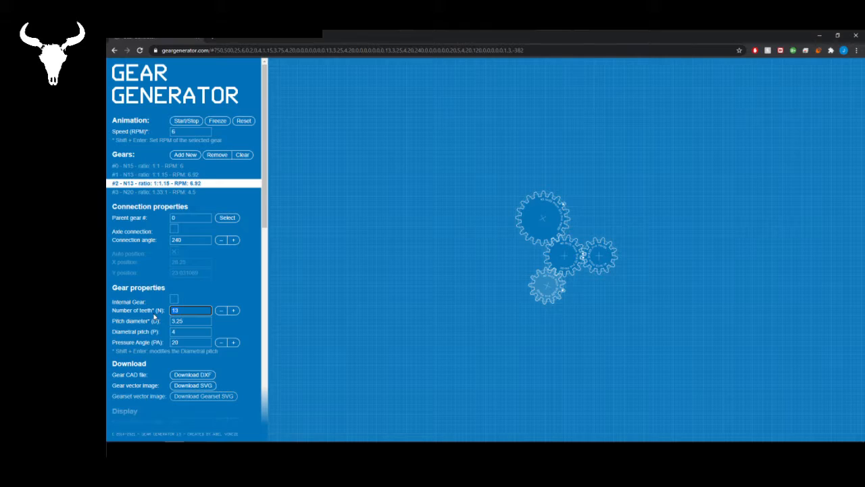
{"action": "key", "text": "Return"}
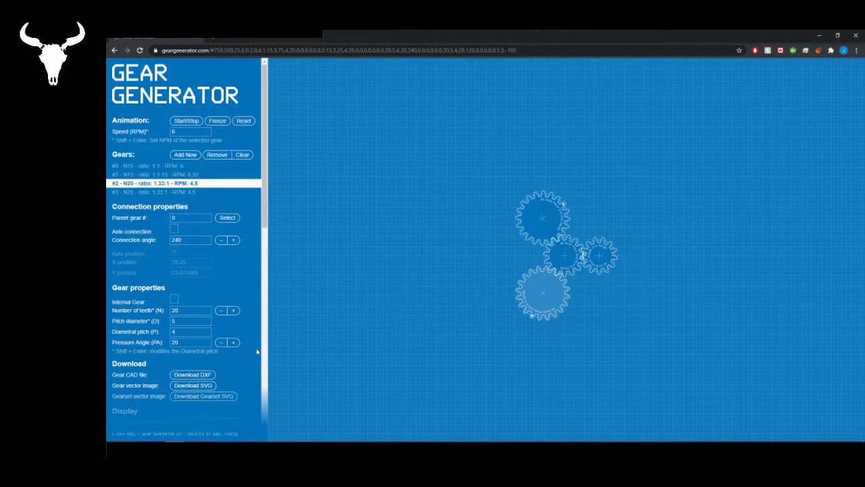
{"action": "left_click", "coordinate": [591, 266]}
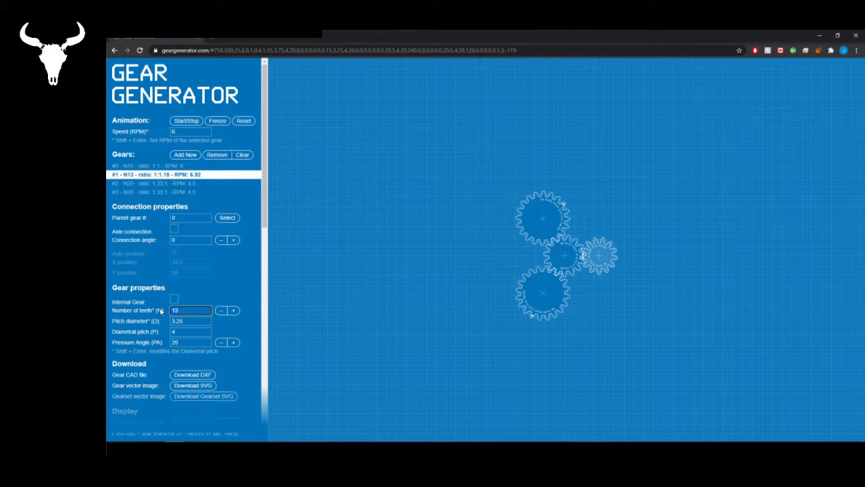
{"action": "key", "text": "Return"}
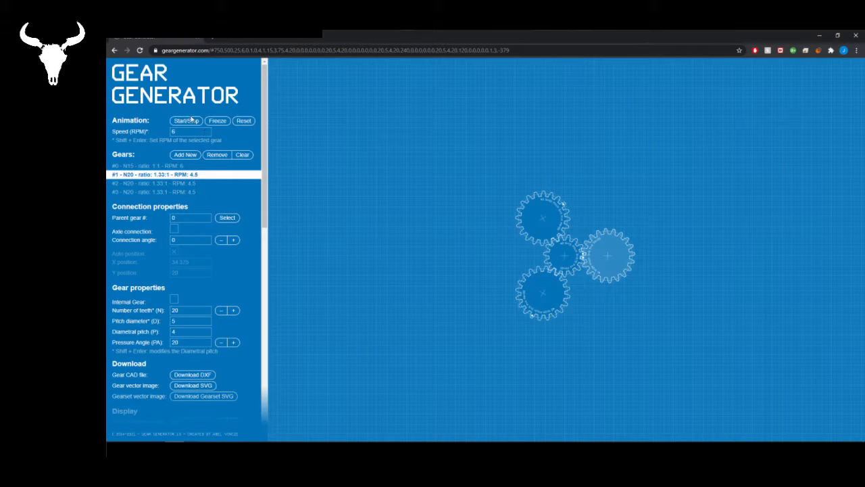
- Start the gear animation and add an internal gear with 43 teeth to parent gear #3 at a connection angle of 100
{"action": "left_click", "coordinate": [188, 121]}
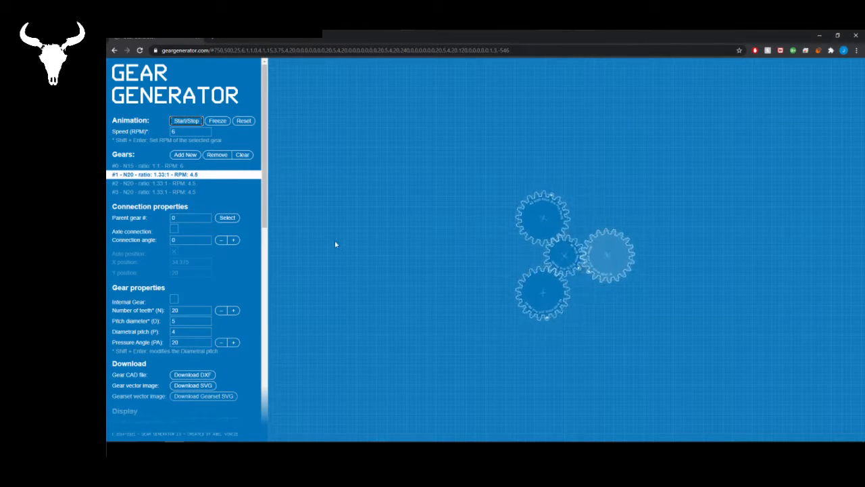
{"action": "left_click", "coordinate": [158, 192]}
{"action": "left_click", "coordinate": [184, 155]}
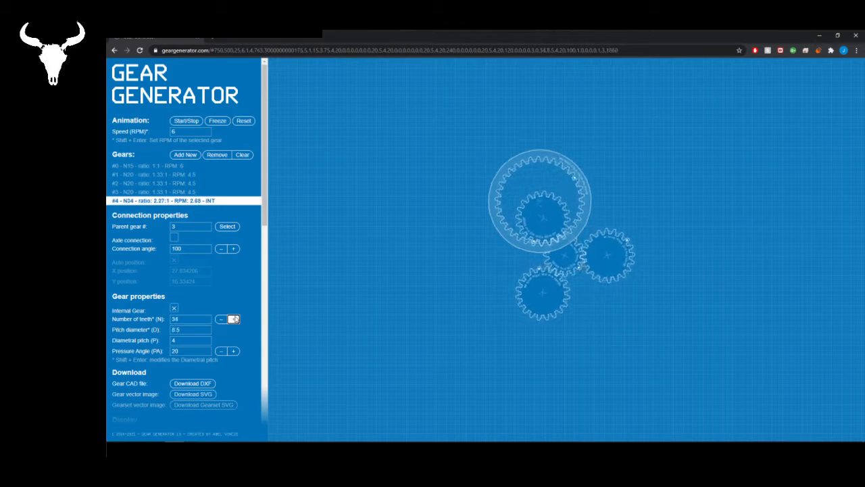
{"action": "left_click", "coordinate": [233, 319]}
{"action": "left_click", "coordinate": [233, 318]}
{"action": "left_click", "coordinate": [234, 318]}
{"action": "left_click", "coordinate": [233, 318]}
{"action": "left_click", "coordinate": [233, 318]}
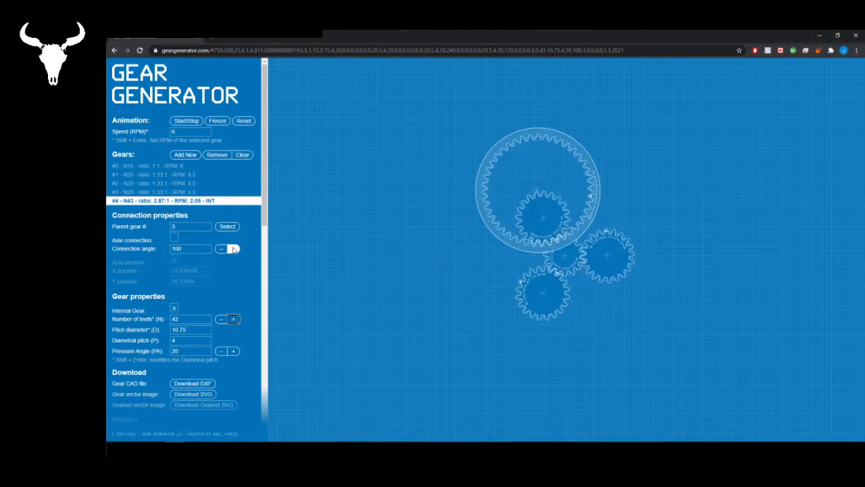
- Adjust the internal ring gear to a connection angle of 300 and 55 teeth so it encloses the planet gears
{"action": "left_click", "coordinate": [233, 249]}
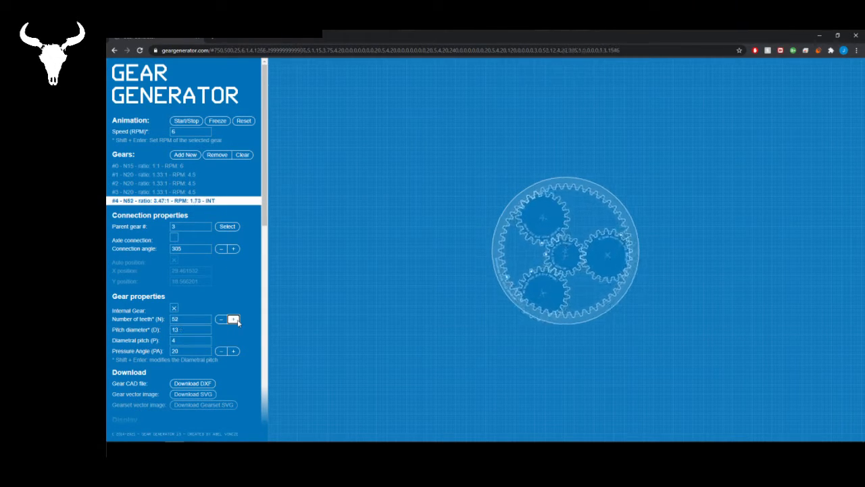
{"action": "left_click", "coordinate": [233, 318]}
{"action": "left_click", "coordinate": [233, 319]}
{"action": "left_click", "coordinate": [233, 319]}
{"action": "left_click", "coordinate": [233, 319]}
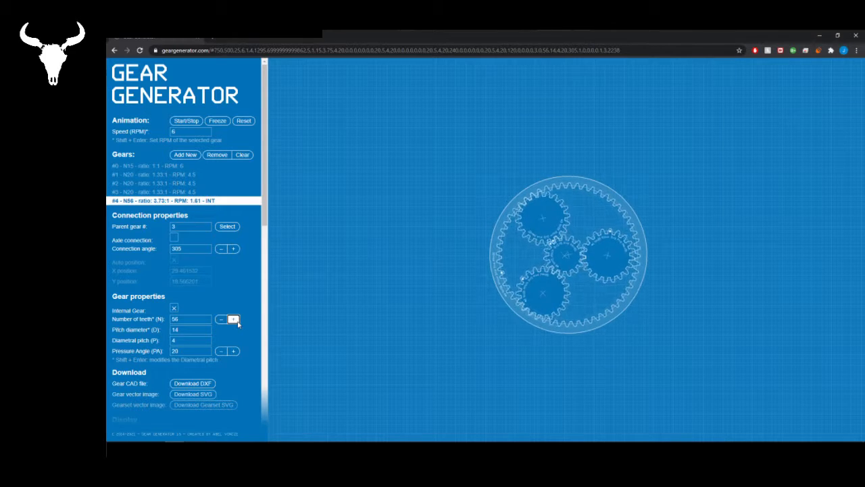
{"action": "left_click", "coordinate": [222, 249]}
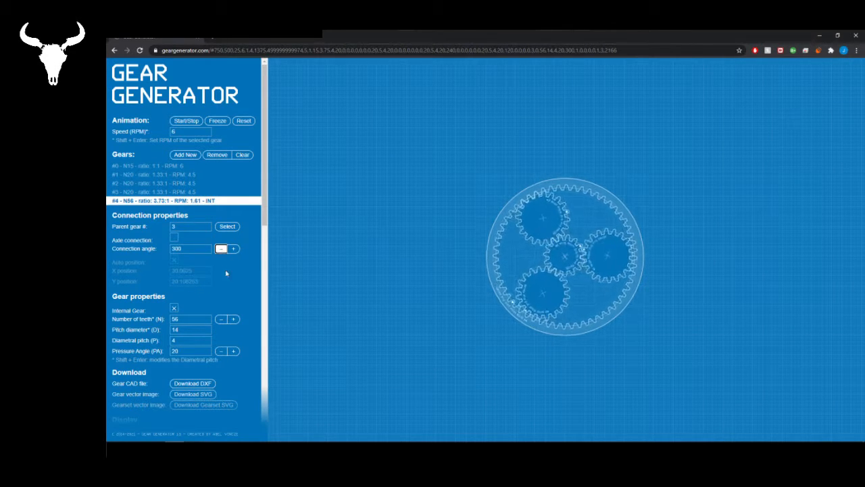
{"action": "left_click", "coordinate": [221, 319]}
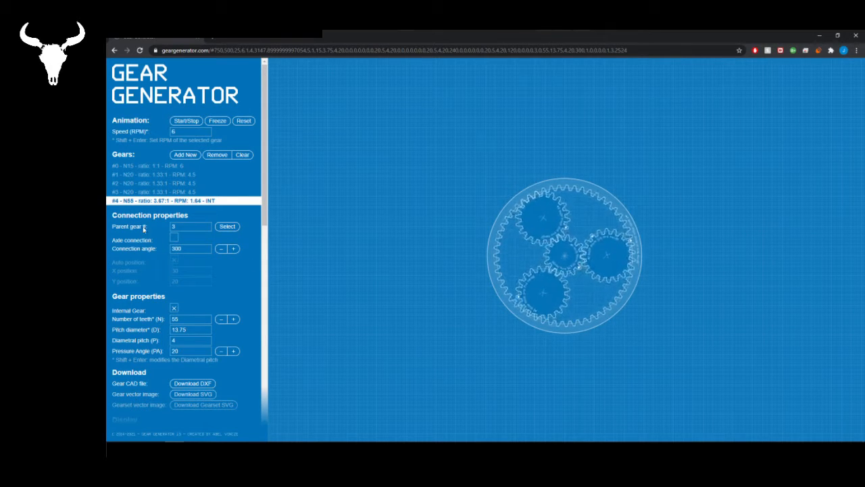
- Add a 15-tooth gear joined to ring gear #4 by an axle connection
{"action": "left_click", "coordinate": [188, 155]}
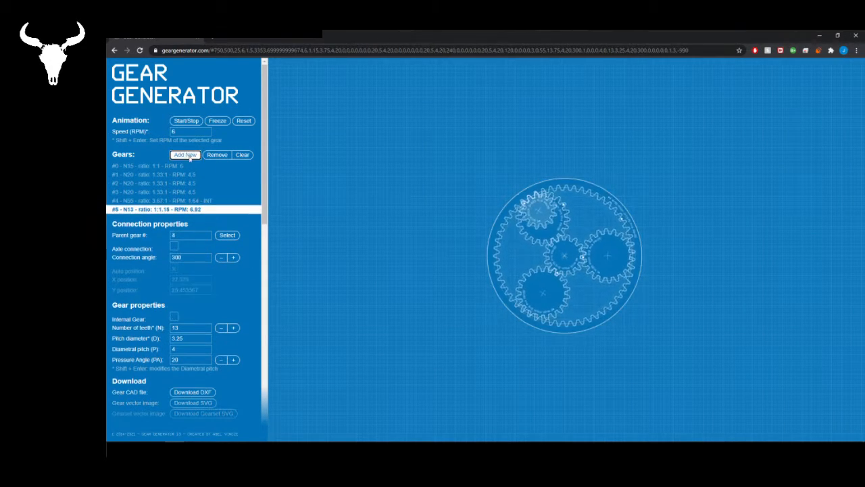
{"action": "left_click", "coordinate": [175, 246]}
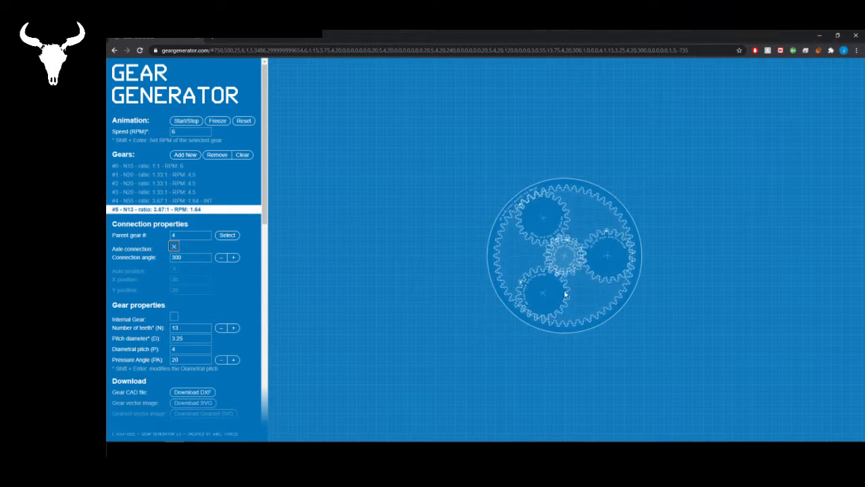
{"action": "left_click", "coordinate": [233, 328]}
{"action": "left_click", "coordinate": [233, 328]}
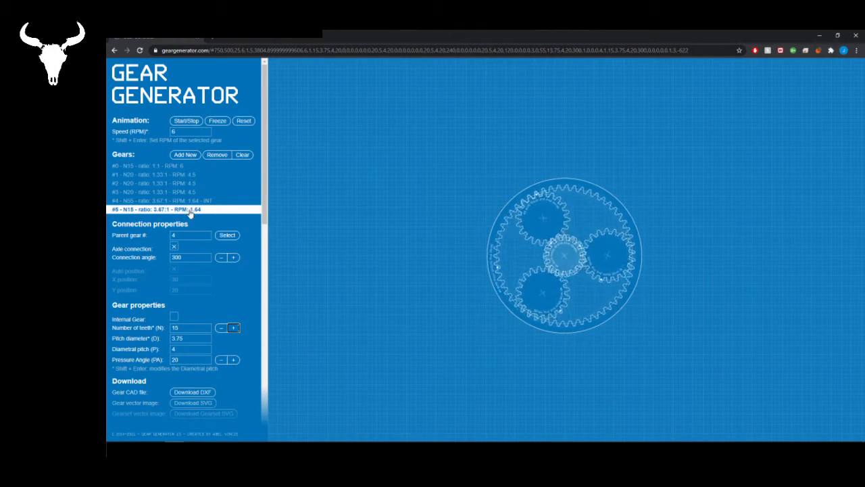
- Add three new gears with the second central gear #5 as parent, removing the one attached to gear #6
{"action": "left_click", "coordinate": [191, 155]}
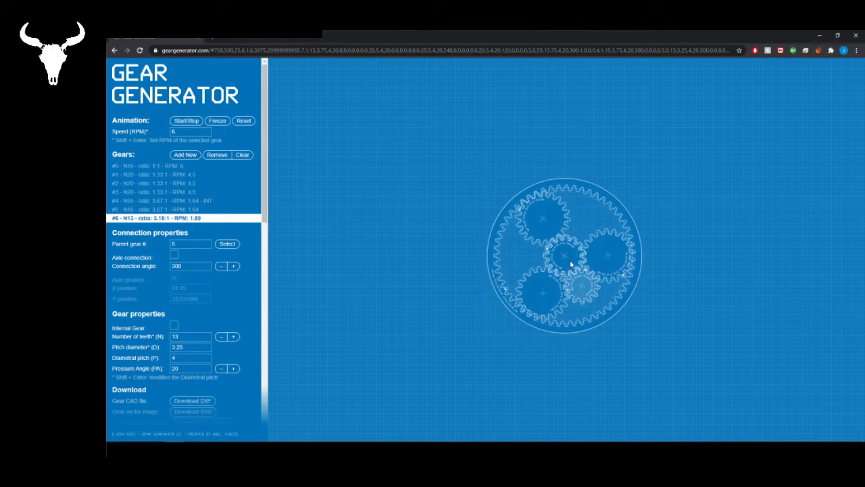
{"action": "key", "text": "Return"}
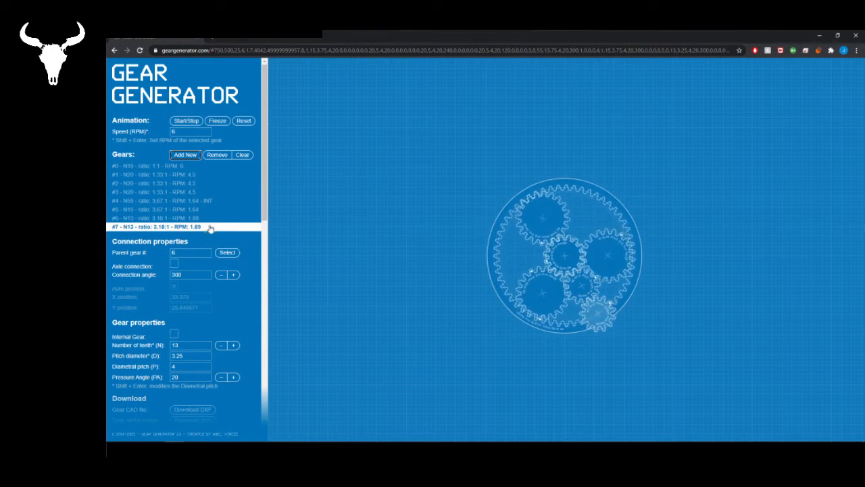
{"action": "left_click", "coordinate": [217, 155]}
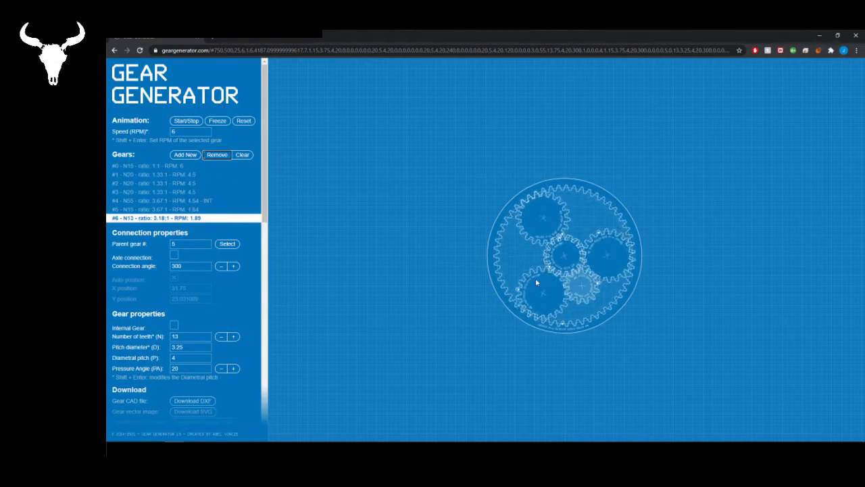
{"action": "left_click", "coordinate": [560, 255]}
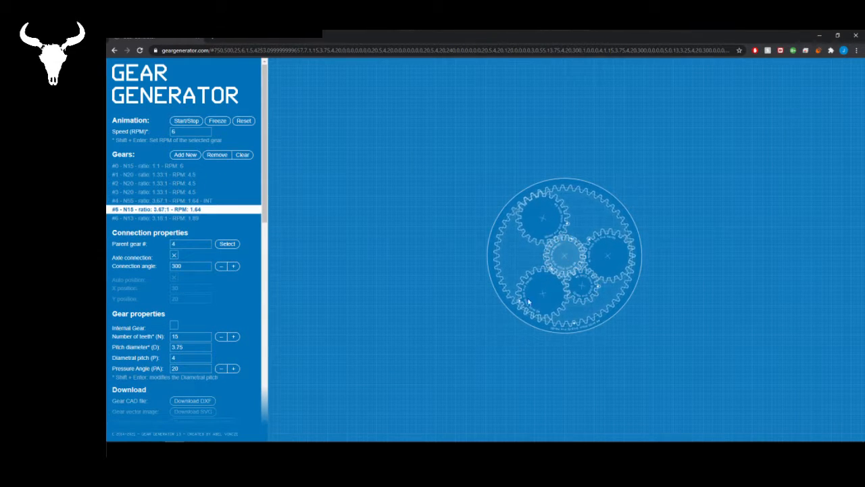
{"action": "left_click", "coordinate": [185, 155]}
{"action": "left_click", "coordinate": [203, 209]}
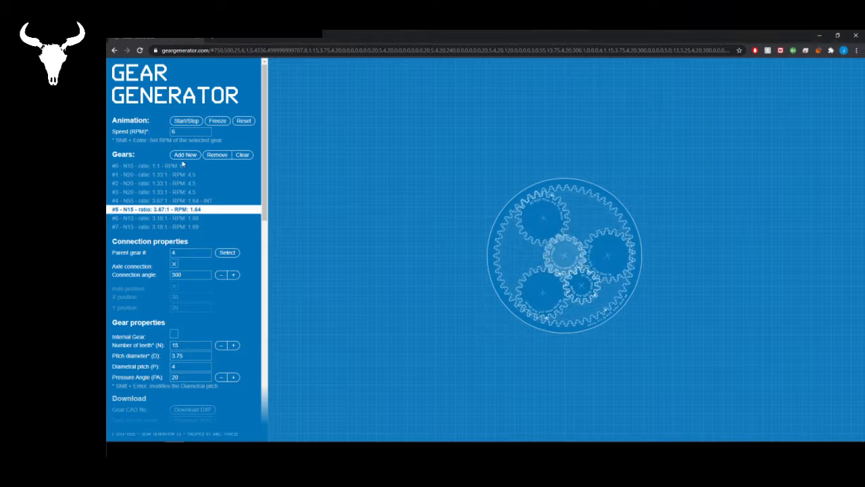
{"action": "left_click", "coordinate": [186, 155]}
- Set the number of teeth of gear #6 to 20
{"action": "left_click", "coordinate": [196, 218]}
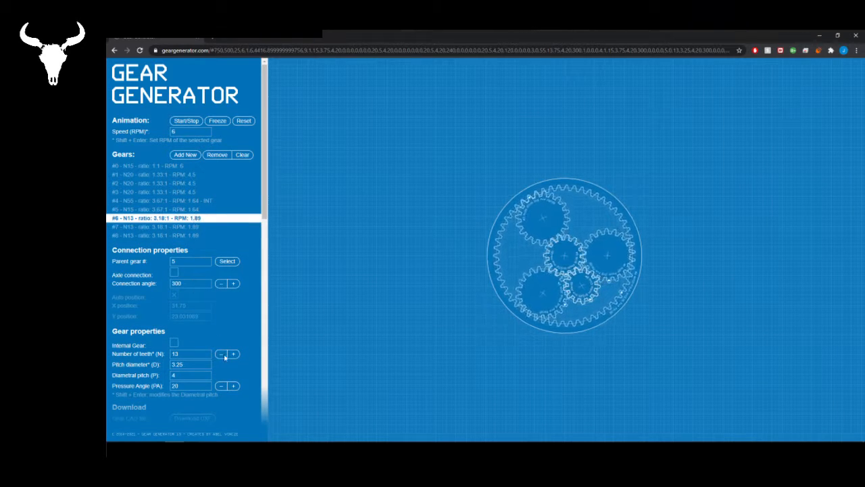
{"action": "left_click", "coordinate": [233, 353]}
{"action": "left_click", "coordinate": [233, 354]}
{"action": "left_click", "coordinate": [233, 353]}
{"action": "left_click", "coordinate": [233, 353]}
{"action": "left_click", "coordinate": [233, 354]}
{"action": "left_click", "coordinate": [233, 353]}
{"action": "left_click", "coordinate": [233, 353]}
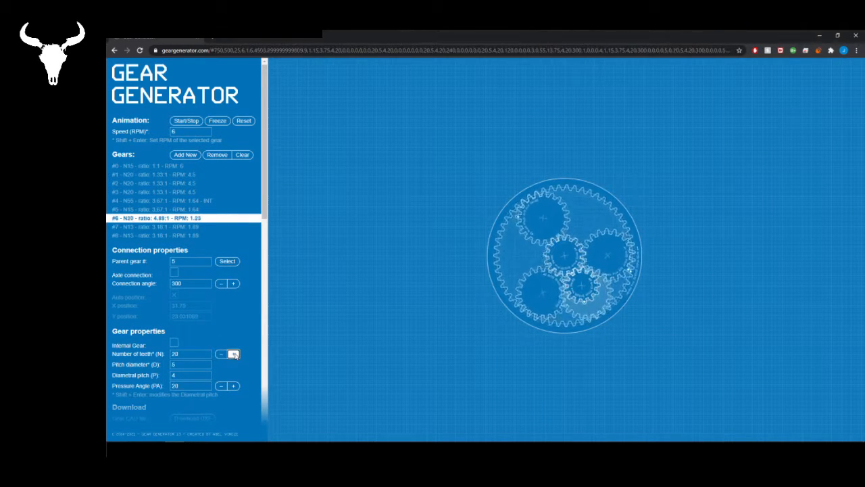
- Set the number of teeth of gear #7 to 20
{"action": "left_click", "coordinate": [247, 227]}
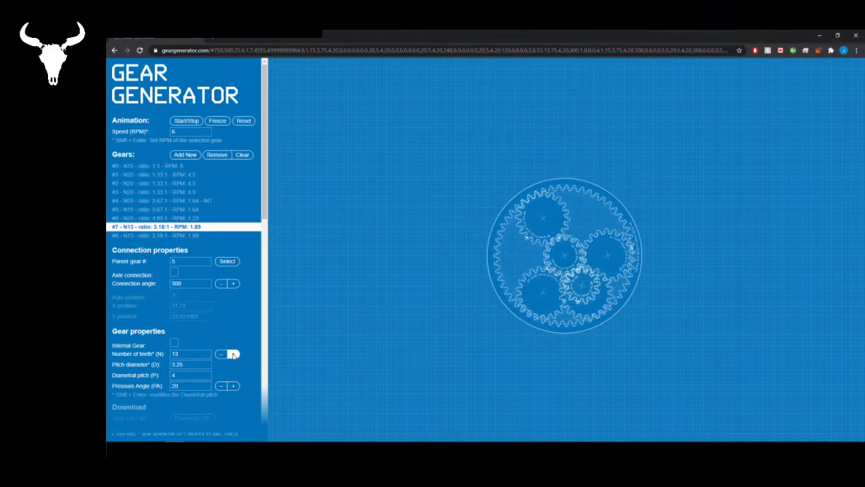
{"action": "left_click", "coordinate": [234, 354]}
{"action": "left_click", "coordinate": [233, 353]}
{"action": "left_click", "coordinate": [234, 354]}
{"action": "left_click", "coordinate": [234, 353]}
{"action": "left_click", "coordinate": [233, 354]}
{"action": "left_click", "coordinate": [234, 353]}
- Set gear #8 to 20 teeth with a connection angle of 120
{"action": "left_click", "coordinate": [233, 353]}
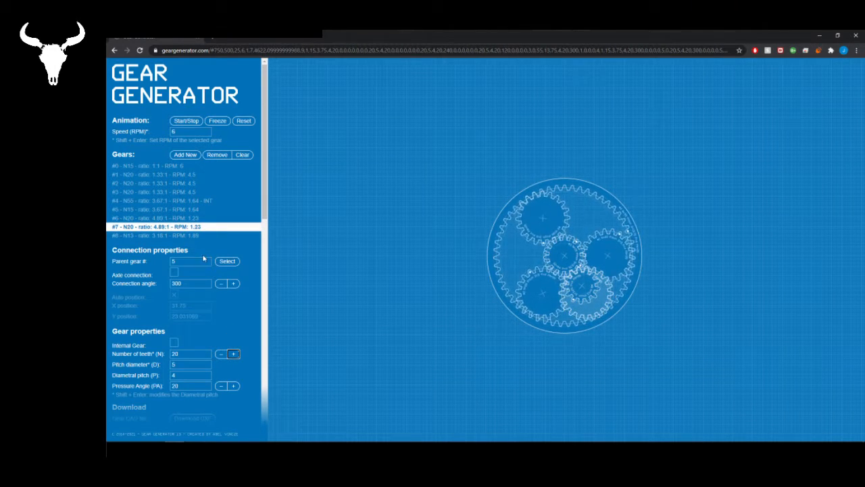
{"action": "left_click", "coordinate": [169, 235]}
{"action": "left_click", "coordinate": [233, 353]}
{"action": "left_click", "coordinate": [233, 354]}
{"action": "left_click", "coordinate": [234, 353]}
{"action": "left_click", "coordinate": [233, 353]}
{"action": "left_click", "coordinate": [233, 353]}
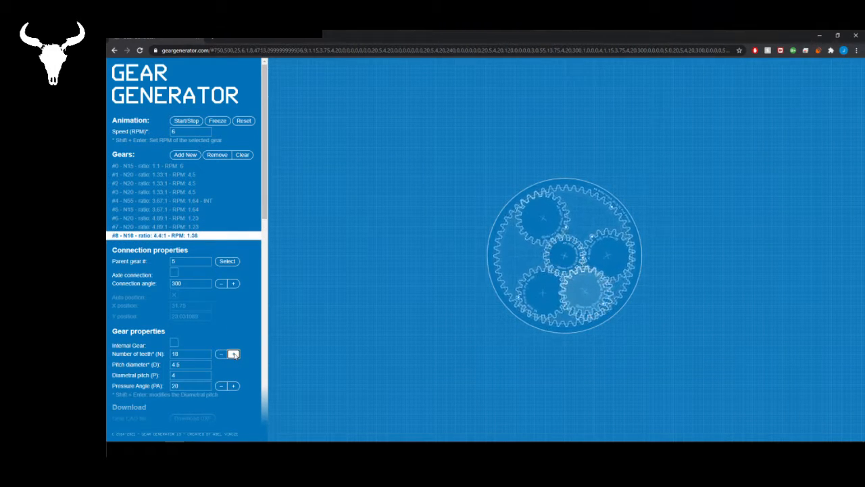
{"action": "left_click", "coordinate": [233, 354]}
{"action": "left_click", "coordinate": [233, 353]}
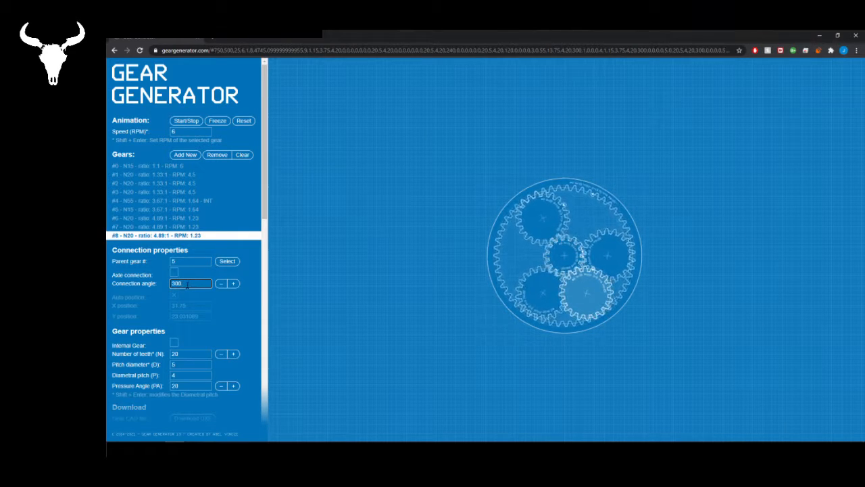
- Change the connection angle of gear #7 so it lines up with the lower-left planet around the central gear
{"action": "left_click", "coordinate": [169, 217]}
{"action": "left_click", "coordinate": [169, 227]}
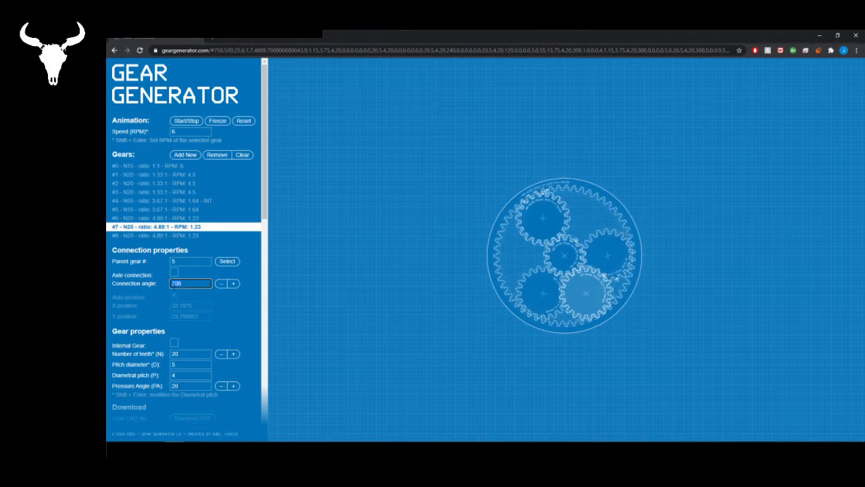
{"action": "left_click", "coordinate": [168, 218]}
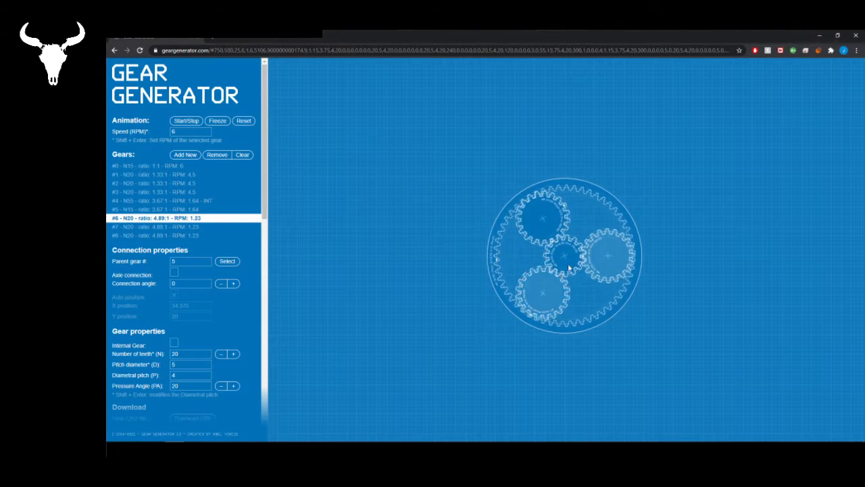
- Add a new internal gear with 55 teeth, using gear #8 as its parent
{"action": "left_click", "coordinate": [160, 235]}
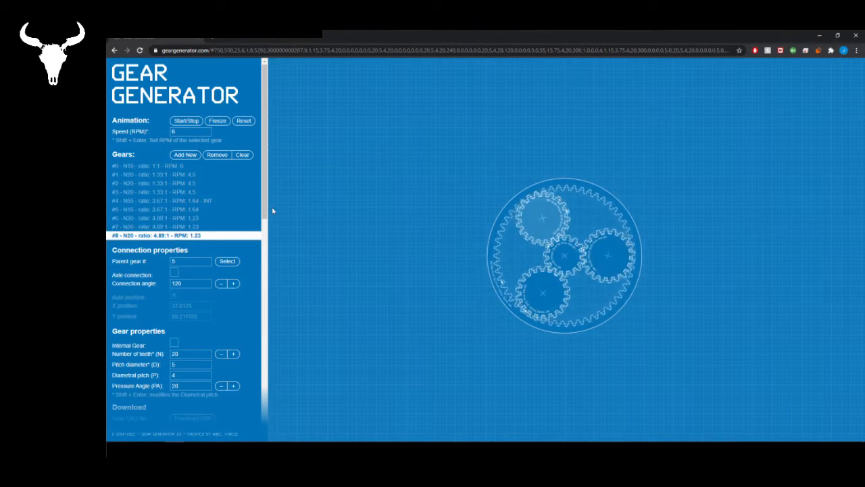
{"action": "left_click", "coordinate": [187, 154]}
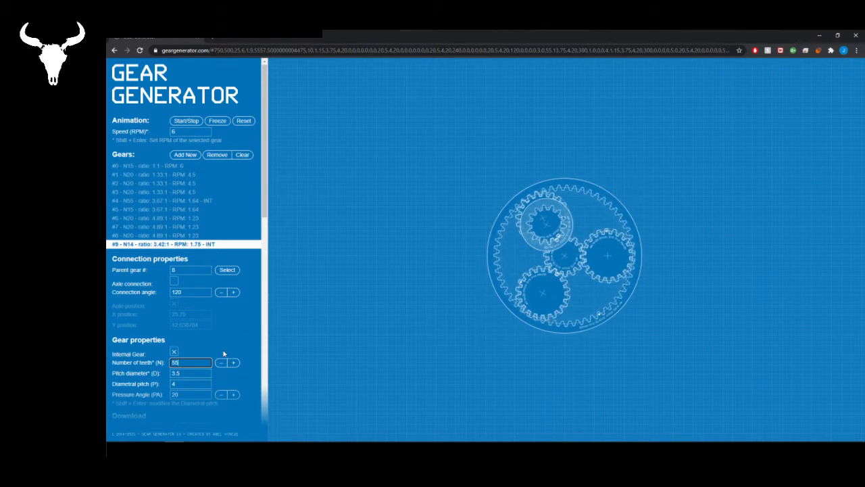
{"action": "key", "text": "Return"}
- Set the connection angle of internal gear #9 to 300 so it is centred on the planetary set
{"action": "left_click", "coordinate": [232, 294]}
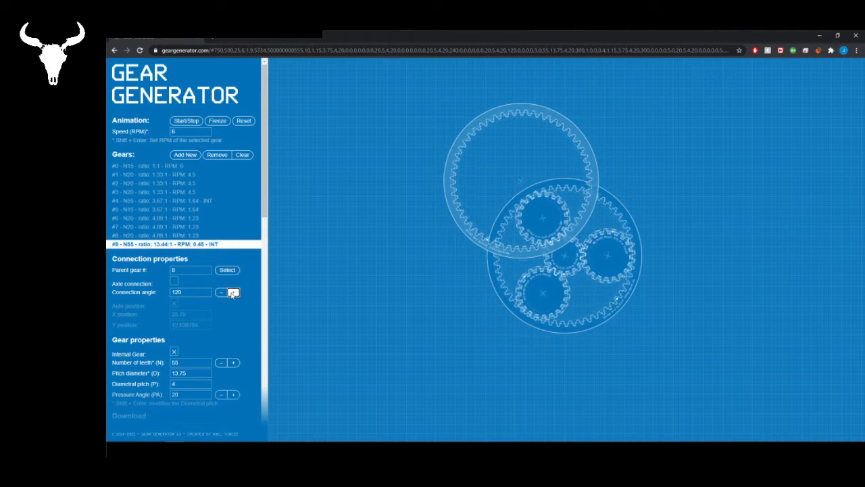
{"action": "left_click", "coordinate": [233, 294]}
{"action": "left_click", "coordinate": [233, 293]}
{"action": "left_click", "coordinate": [233, 293]}
{"action": "left_click", "coordinate": [233, 294]}
{"action": "left_click", "coordinate": [232, 294]}
{"action": "left_click", "coordinate": [233, 293]}
{"action": "left_click", "coordinate": [233, 293]}
{"action": "left_click", "coordinate": [232, 294]}
{"action": "left_click", "coordinate": [232, 293]}
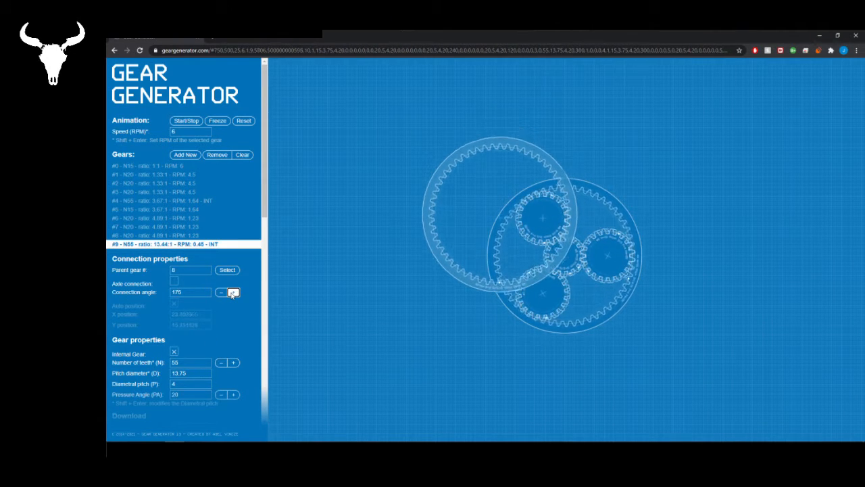
{"action": "left_click", "coordinate": [233, 293]}
{"action": "left_click", "coordinate": [233, 294]}
{"action": "left_click", "coordinate": [233, 293]}
{"action": "left_click", "coordinate": [233, 293]}
{"action": "left_click", "coordinate": [232, 293]}
{"action": "left_click", "coordinate": [232, 294]}
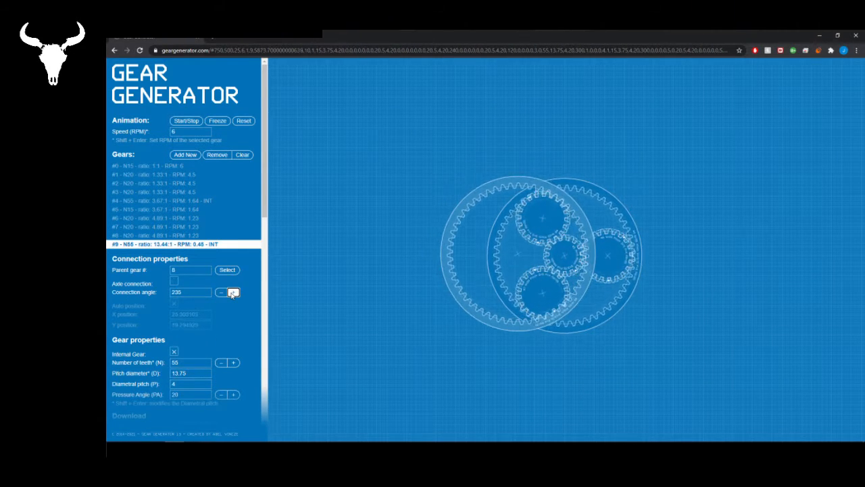
{"action": "left_click", "coordinate": [233, 293]}
{"action": "left_click", "coordinate": [232, 293]}
{"action": "left_click", "coordinate": [233, 294]}
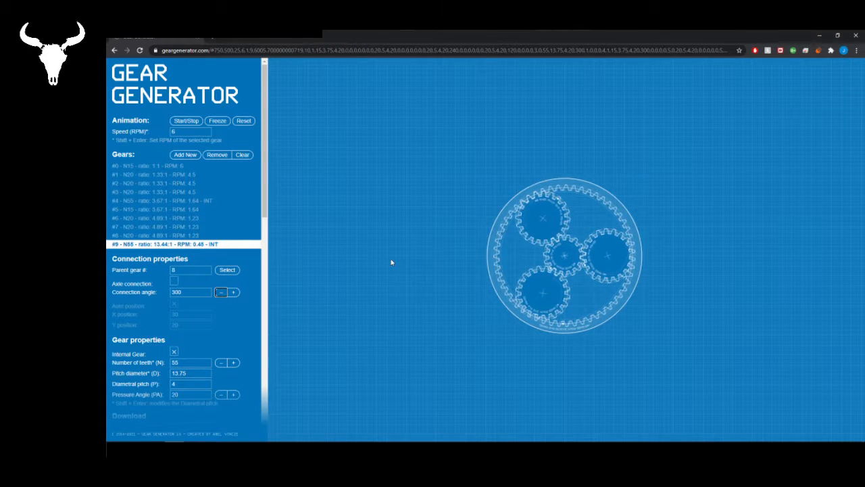
- Place the gear generator side by side with the SketchUp Ratio model, keeping the planetary set in view
{"action": "left_click", "coordinate": [147, 166]}
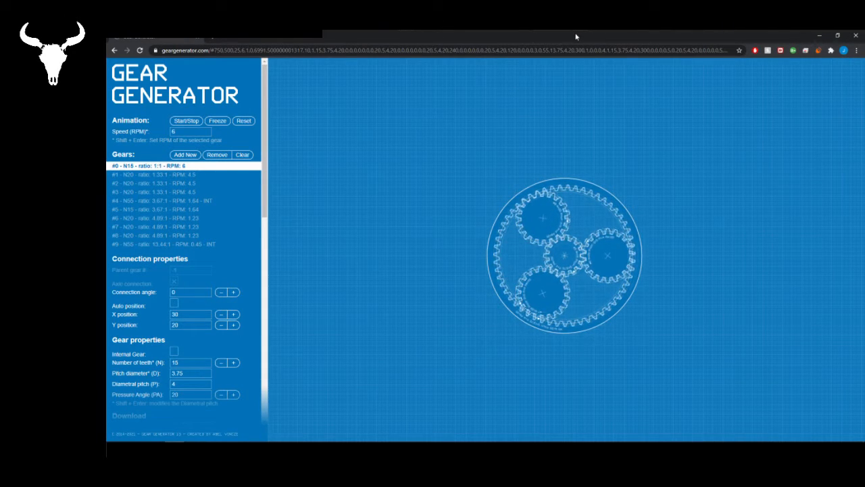
{"action": "left_click_drag", "start_coordinate": [576, 36], "coordinate": [105, 128]}
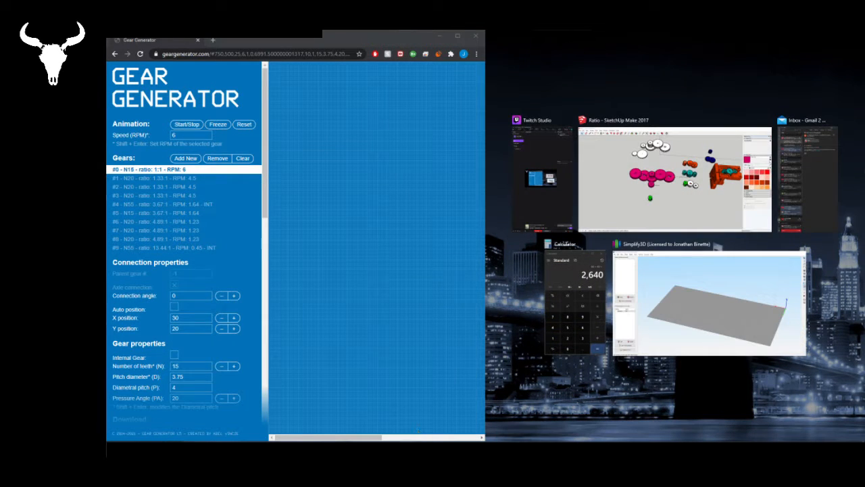
{"action": "left_click", "coordinate": [603, 152]}
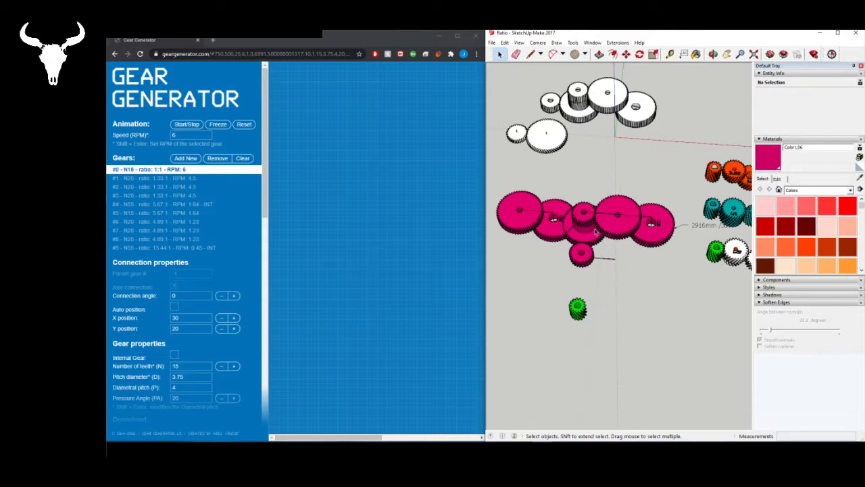
{"action": "left_click", "coordinate": [362, 257]}
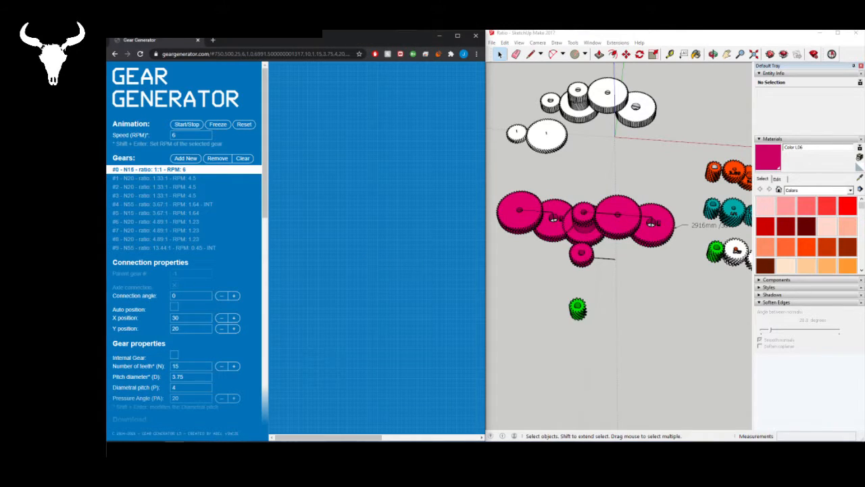
{"action": "left_click_drag", "start_coordinate": [315, 439], "coordinate": [408, 439]}
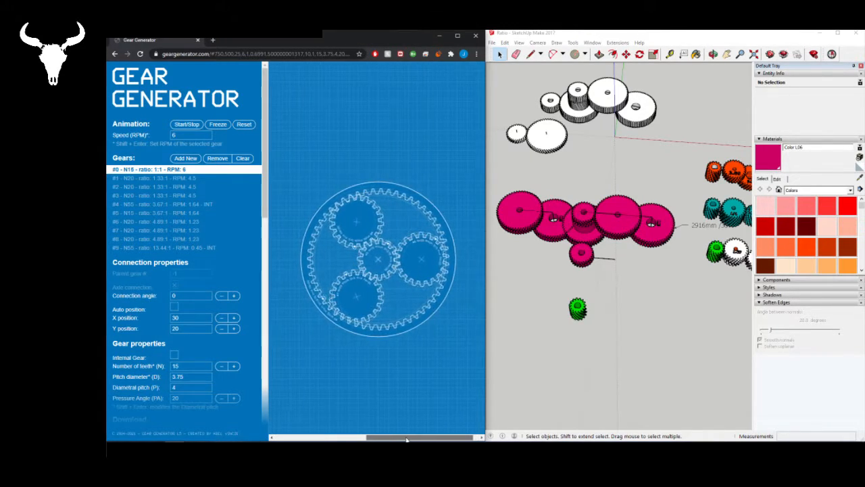
- Move the seven white gears near the origin about 24000 mm away to clear the origin area
{"action": "left_click", "coordinate": [550, 162]}
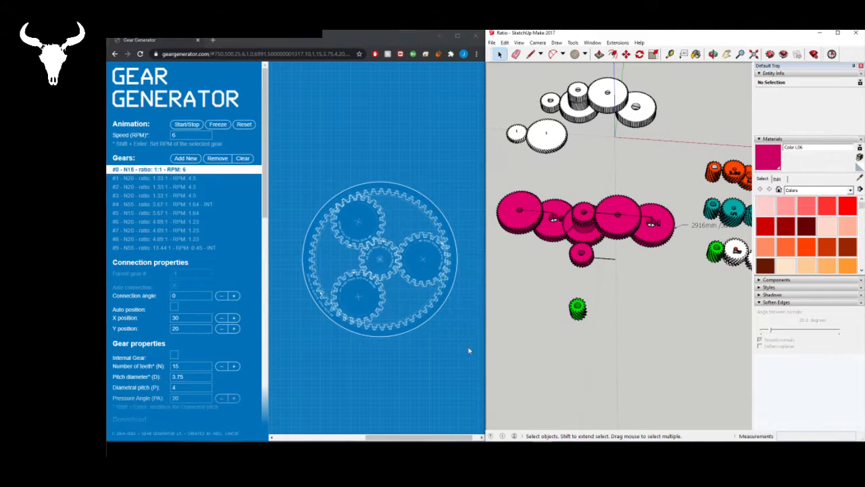
{"action": "scroll", "coordinate": [567, 305], "scroll_direction": "down", "scroll_amount": 3}
{"action": "scroll", "coordinate": [676, 148], "scroll_direction": "up", "scroll_amount": 3}
{"action": "scroll", "coordinate": [569, 238], "scroll_direction": "down", "scroll_amount": 2}
{"action": "scroll", "coordinate": [565, 203], "scroll_direction": "up", "scroll_amount": 3}
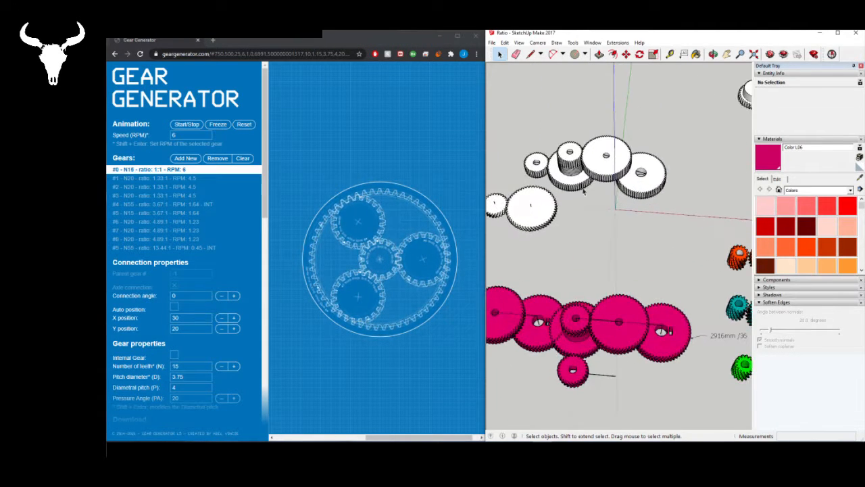
{"action": "scroll", "coordinate": [583, 192], "scroll_direction": "down", "scroll_amount": 3}
{"action": "mouse_move", "coordinate": [517, 151]}
{"action": "left_mouse_down"}
{"action": "mouse_move", "coordinate": [583, 209]}
{"action": "mouse_move", "coordinate": [649, 247]}
{"action": "left_mouse_up"}
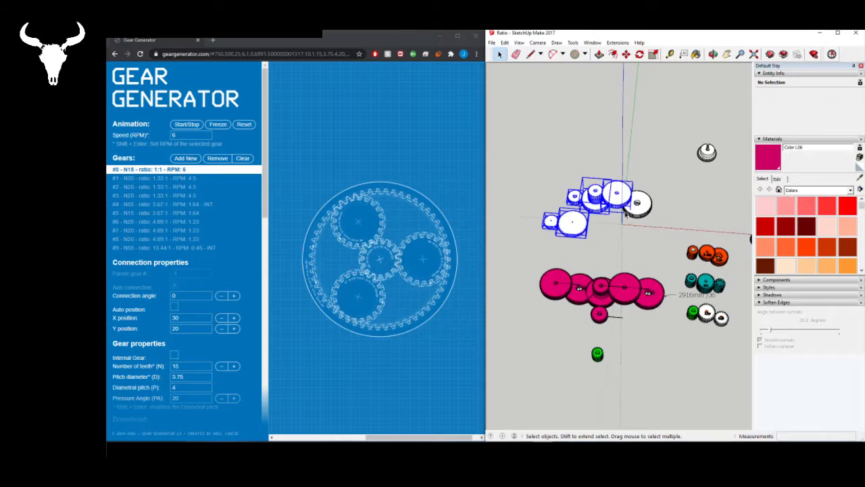
{"action": "left_click_drag", "start_coordinate": [529, 160], "coordinate": [669, 248]}
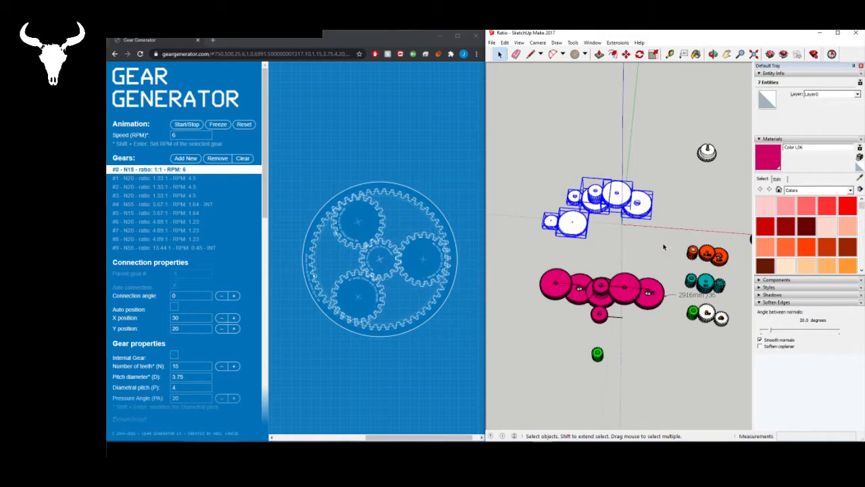
{"action": "key", "text": "m"}
{"action": "left_click", "coordinate": [636, 202]}
{"action": "left_click", "coordinate": [593, 80]}
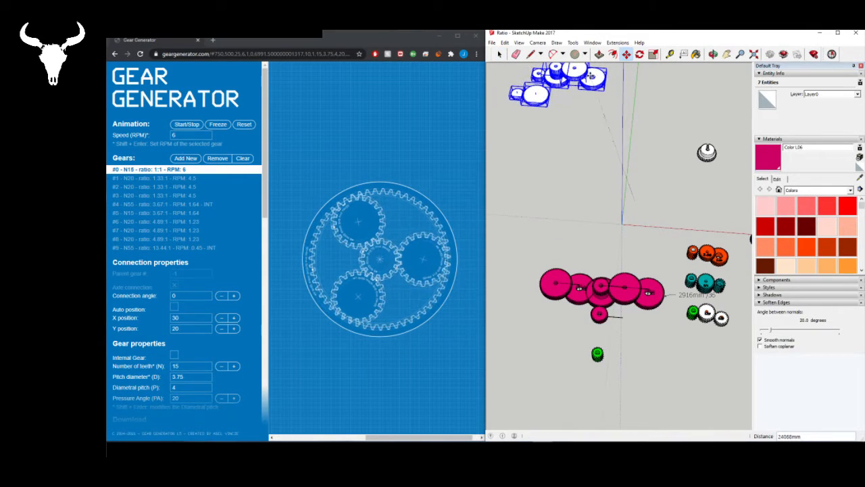
{"action": "key", "text": "space"}
{"action": "left_click", "coordinate": [628, 235]}
- Start a new involute gear at the origin and set its number of teeth to 15
{"action": "scroll", "coordinate": [625, 223], "scroll_direction": "up", "scroll_amount": 4}
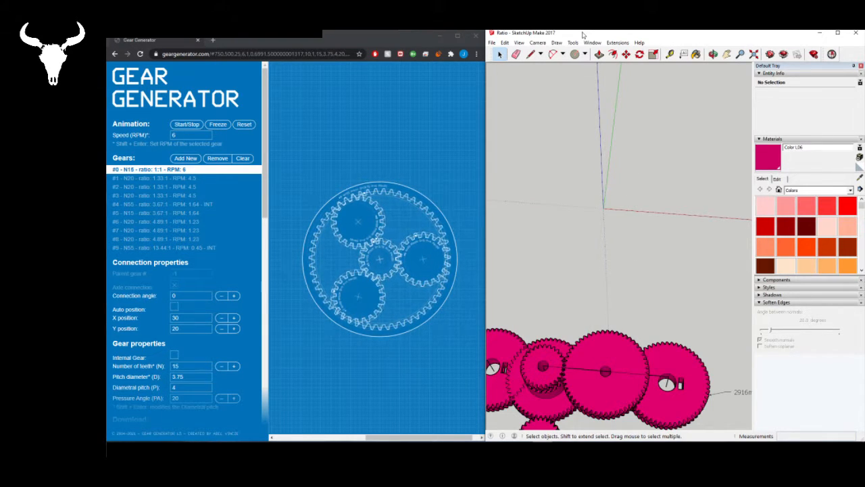
{"action": "left_click", "coordinate": [617, 42]}
{"action": "mouse_move", "coordinate": [615, 52]}
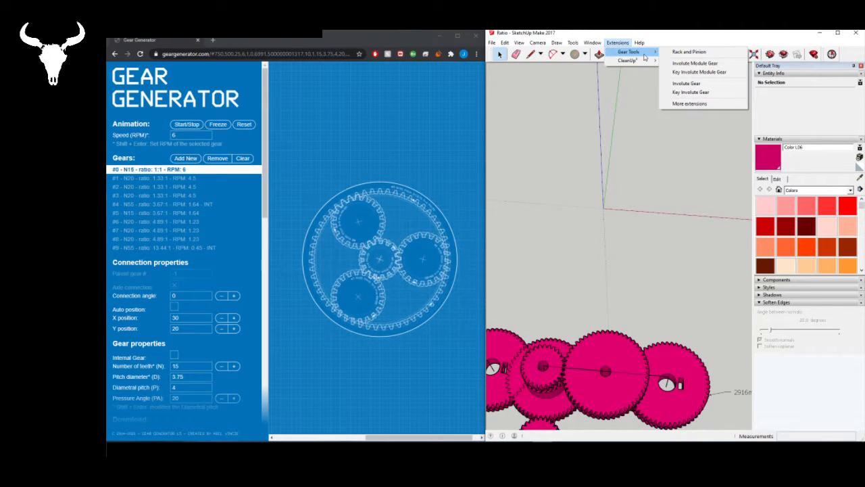
{"action": "left_click", "coordinate": [703, 85]}
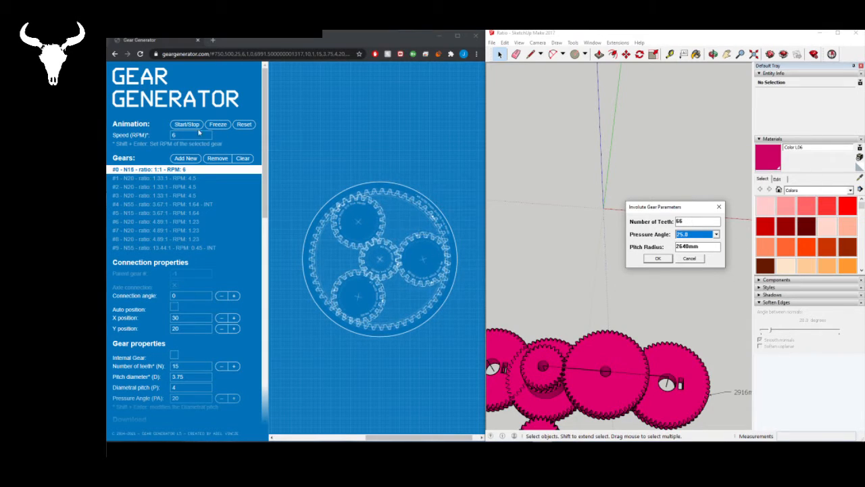
{"action": "left_click_drag", "start_coordinate": [690, 222], "coordinate": [664, 221]}
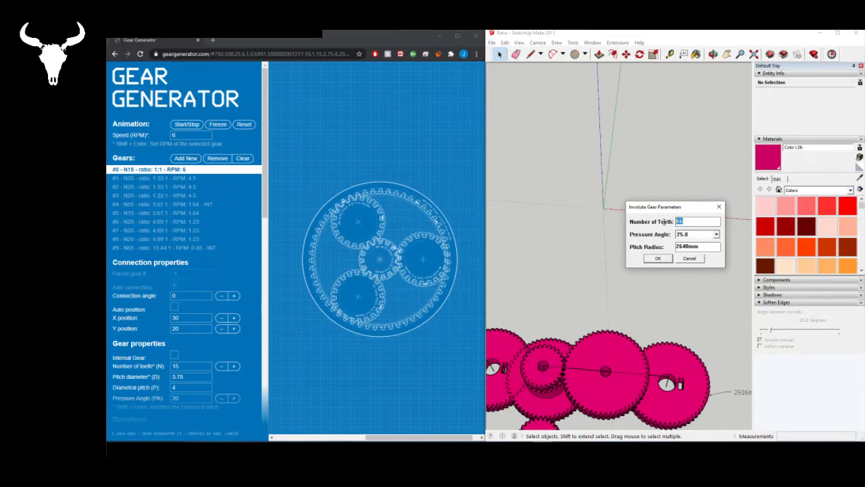
{"action": "type", "text": "15"}
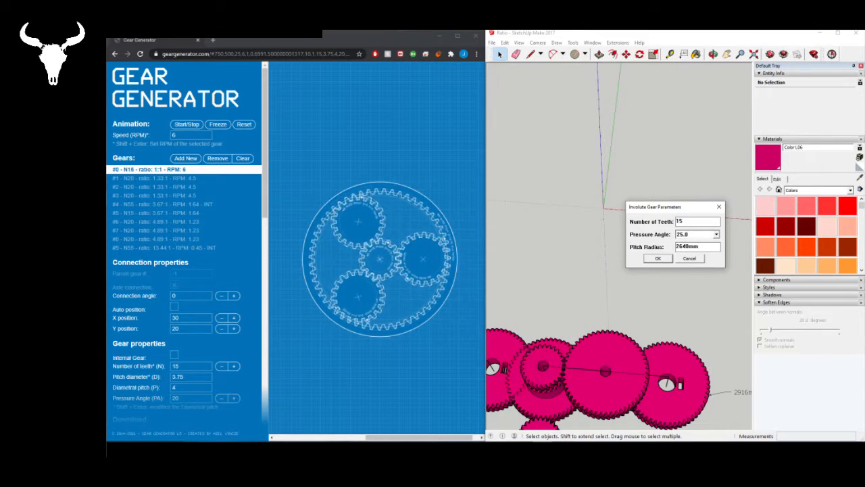
- Switch to Calculator and compute the gear's pitch radius as 15 × 40
{"action": "left_click", "coordinate": [563, 449]}
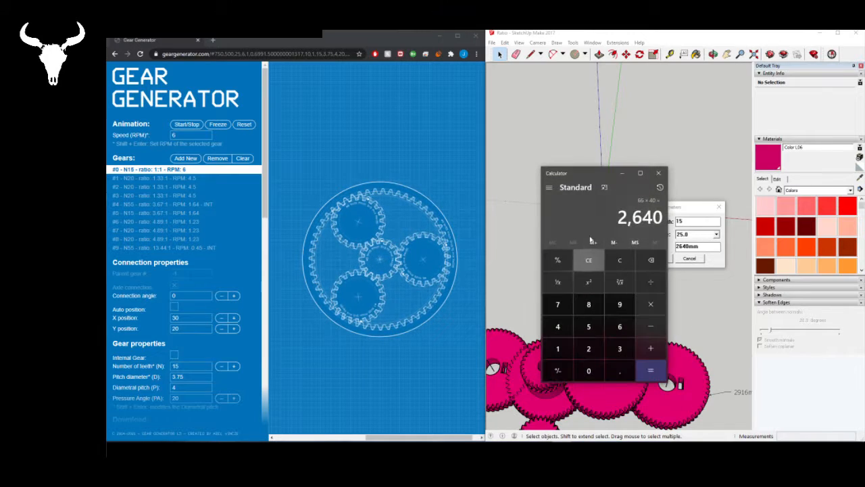
{"action": "left_click_drag", "start_coordinate": [590, 176], "coordinate": [546, 148]}
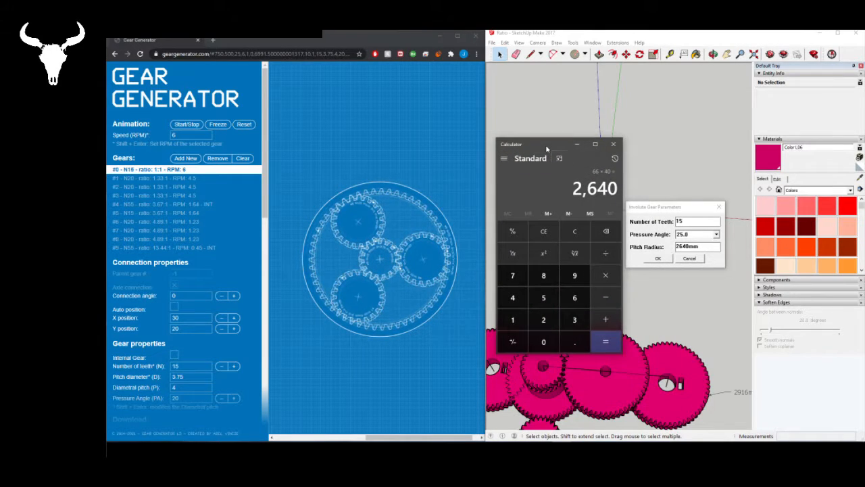
{"action": "key", "text": "Delete"}
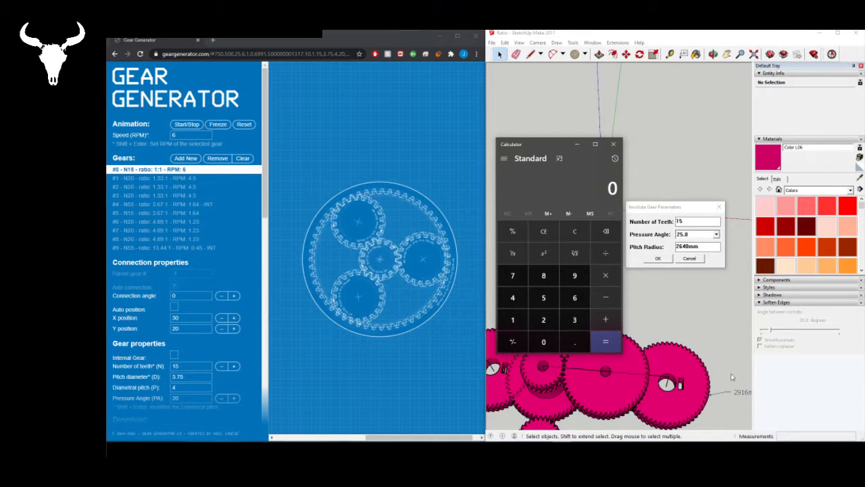
{"action": "left_click", "coordinate": [709, 246]}
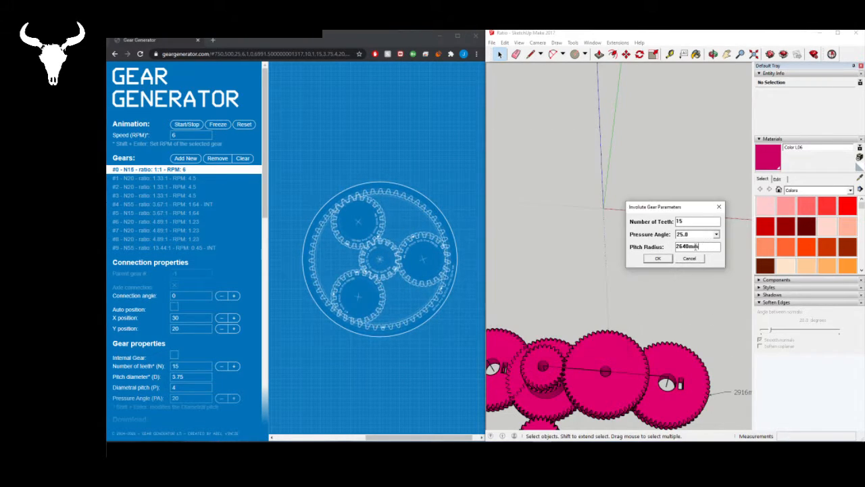
{"action": "double_click", "coordinate": [678, 250]}
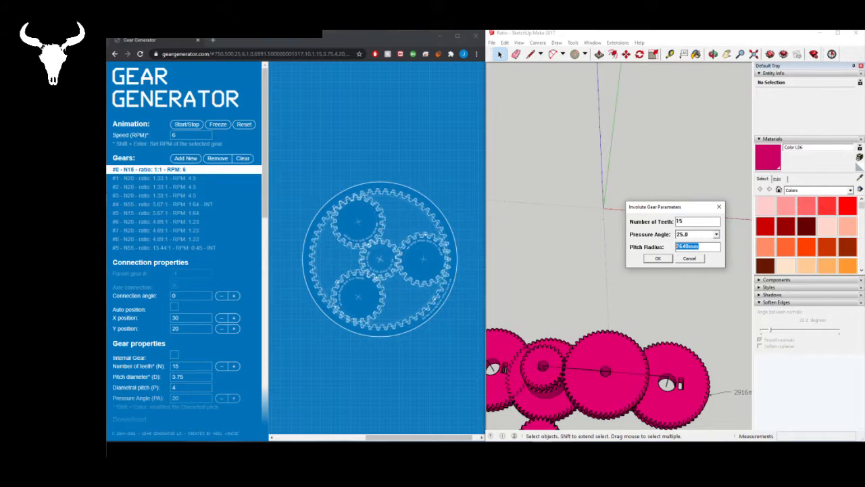
{"action": "left_click", "coordinate": [562, 450]}
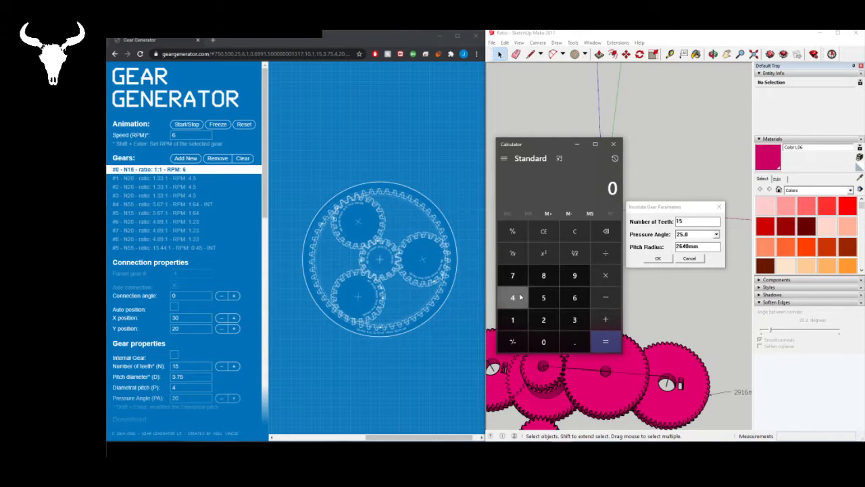
{"action": "type", "text": "15"}
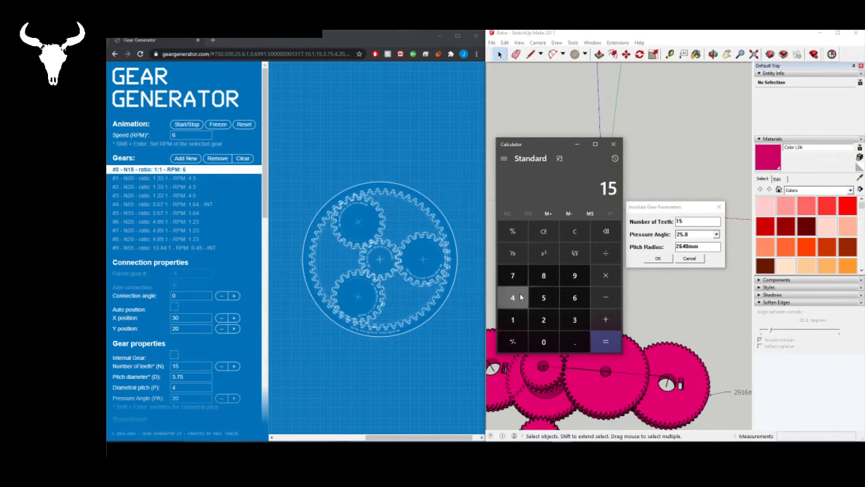
{"action": "key", "text": "asterisk"}
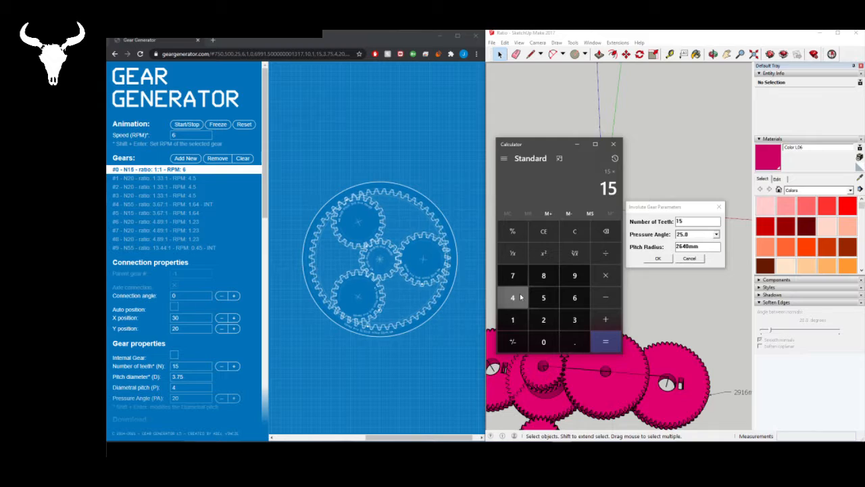
{"action": "type", "text": "40"}
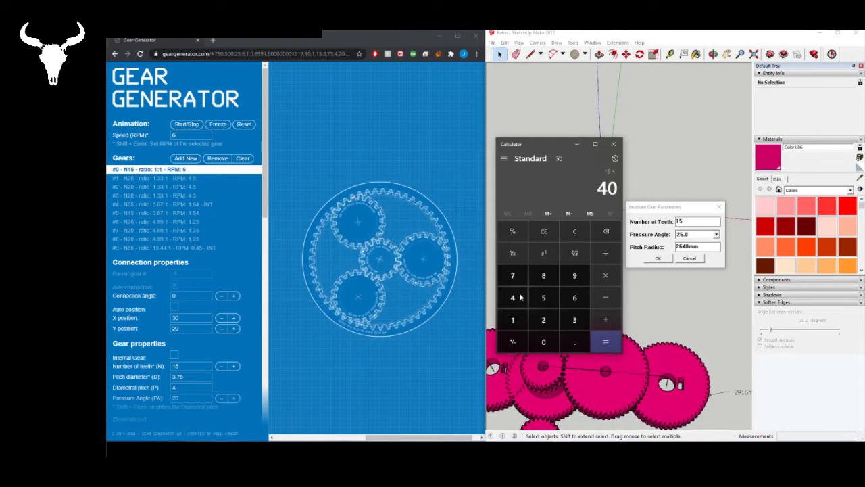
{"action": "key", "text": "Return"}
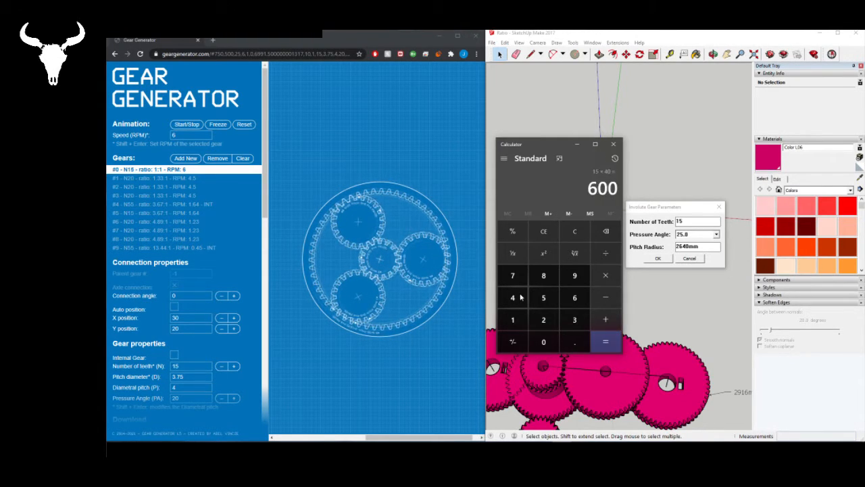
- Set the pitch radius to 600 and create the 15-tooth involute gear with a 25.0 pressure angle
{"action": "left_click", "coordinate": [708, 247]}
{"action": "left_click_drag", "start_coordinate": [708, 247], "coordinate": [642, 248]}
{"action": "type", "text": "600"}
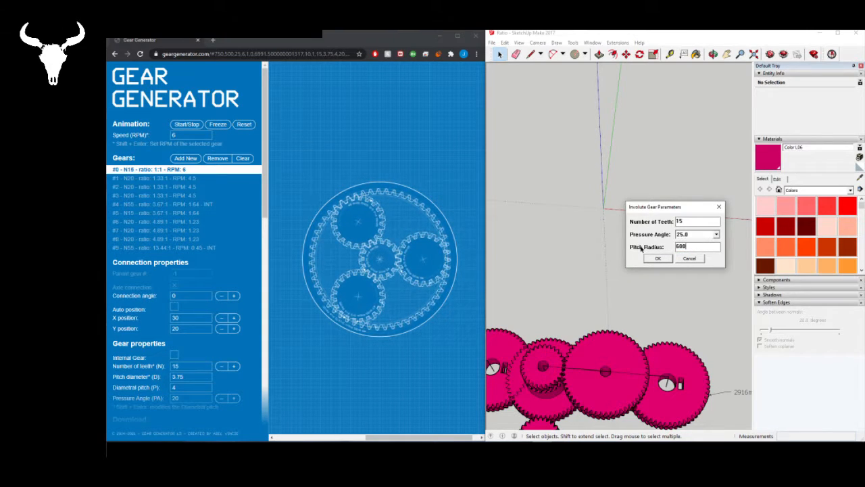
{"action": "key", "text": "Return"}
{"action": "scroll", "coordinate": [629, 240], "scroll_direction": "down", "scroll_amount": 2}
{"action": "scroll", "coordinate": [628, 240], "scroll_direction": "up", "scroll_amount": 3}
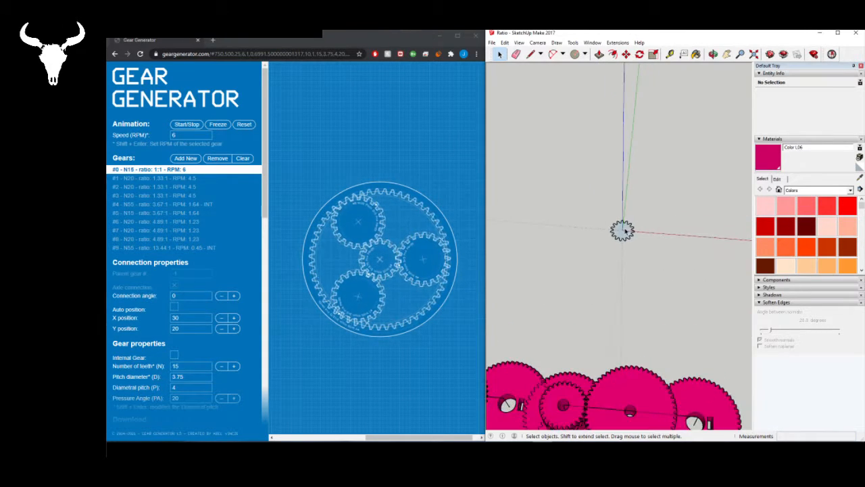
- Move the 15-tooth gear away from the origin to clear space for the next gear
{"action": "left_click", "coordinate": [627, 231]}
{"action": "key", "text": "m"}
{"action": "left_click", "coordinate": [623, 230]}
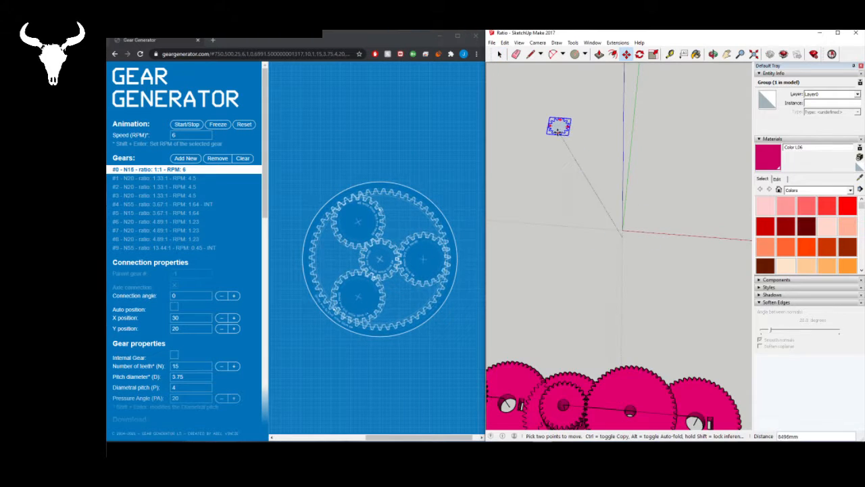
{"action": "left_click", "coordinate": [551, 98]}
{"action": "scroll", "coordinate": [665, 293], "scroll_direction": "down", "scroll_amount": 2}
{"action": "scroll", "coordinate": [535, 117], "scroll_direction": "up", "scroll_amount": 3}
{"action": "mouse_move", "coordinate": [587, 145]}
{"action": "middle_mouse_down"}
{"action": "mouse_move", "coordinate": [595, 148]}
{"action": "mouse_move", "coordinate": [584, 153]}
{"action": "middle_mouse_up"}
{"action": "scroll", "coordinate": [587, 162], "scroll_direction": "down", "scroll_amount": 2}
{"action": "scroll", "coordinate": [668, 279], "scroll_direction": "up", "scroll_amount": 2}
{"action": "key", "text": "space"}
{"action": "left_click", "coordinate": [595, 251]}
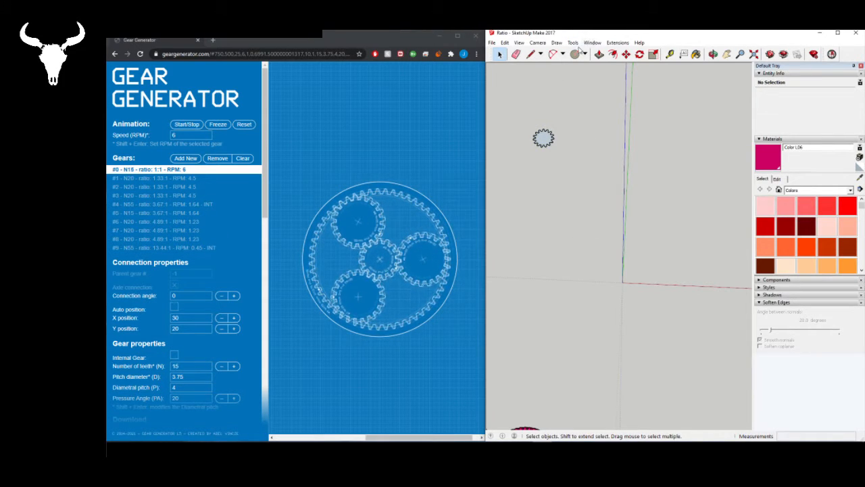
- Create an involute gear at the origin with 20 teeth, a 25.0 pressure angle and a pitch radius of 800
{"action": "left_click", "coordinate": [615, 43]}
{"action": "mouse_move", "coordinate": [632, 52]}
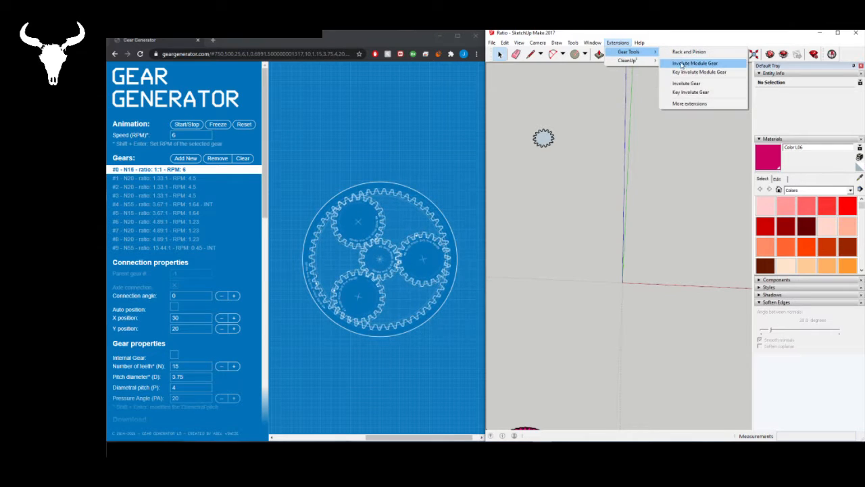
{"action": "left_click", "coordinate": [686, 83]}
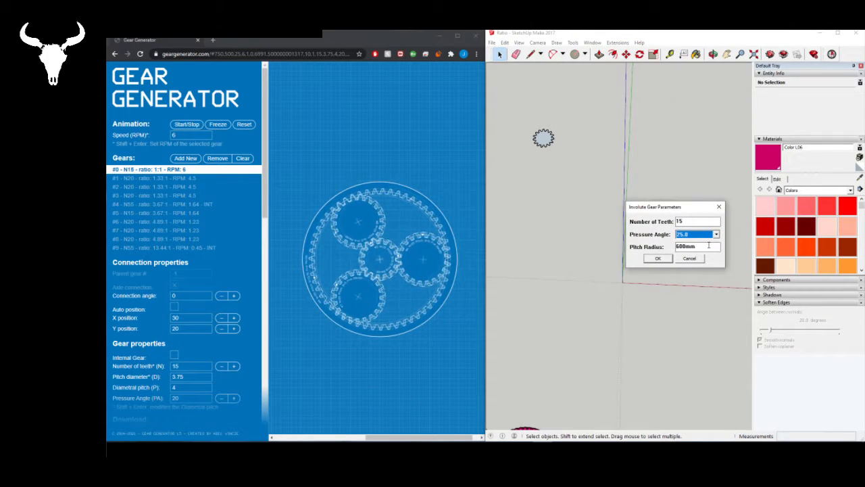
{"action": "left_click_drag", "start_coordinate": [688, 222], "coordinate": [674, 221]}
{"action": "type", "text": "20"}
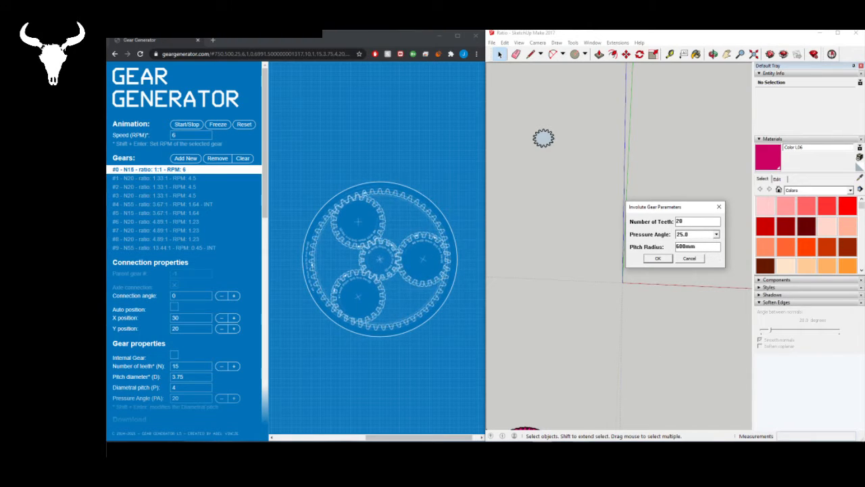
{"action": "left_click_drag", "start_coordinate": [698, 246], "coordinate": [676, 246]}
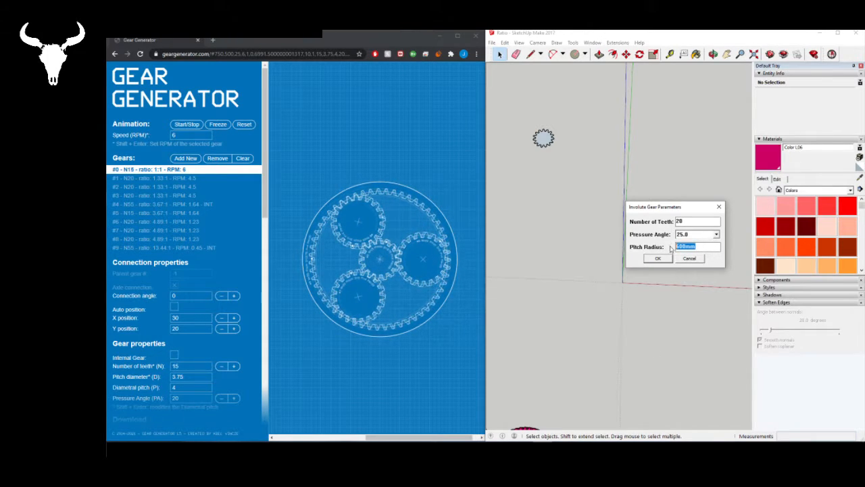
{"action": "type", "text": "8000"}
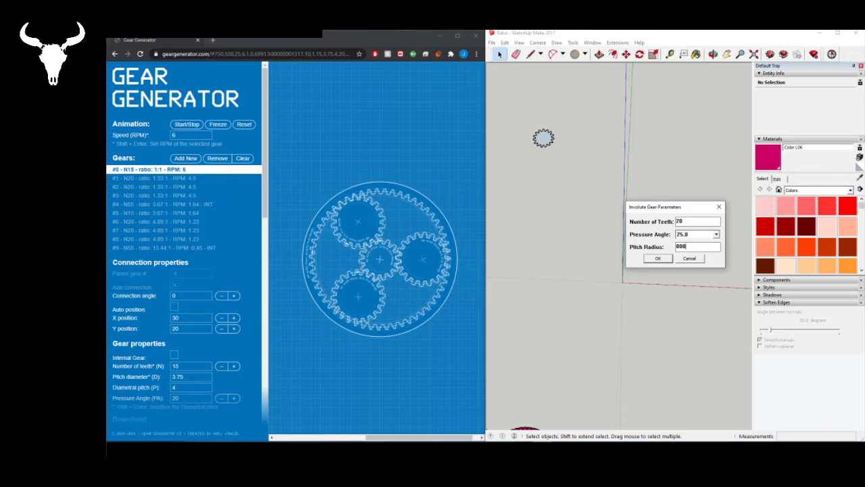
{"action": "key", "text": "Return"}
- Move the 20-tooth gear from the origin to a spot beside the 15-tooth gear
{"action": "left_click", "coordinate": [622, 281]}
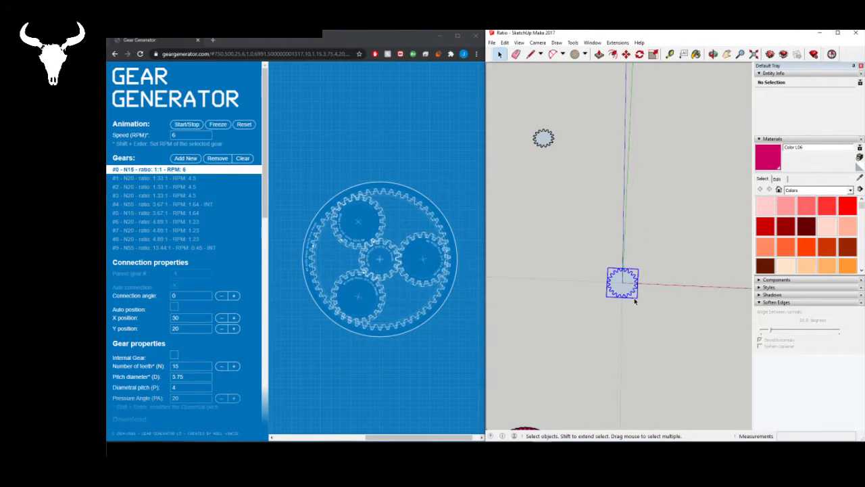
{"action": "key", "text": "m"}
{"action": "left_click", "coordinate": [622, 282]}
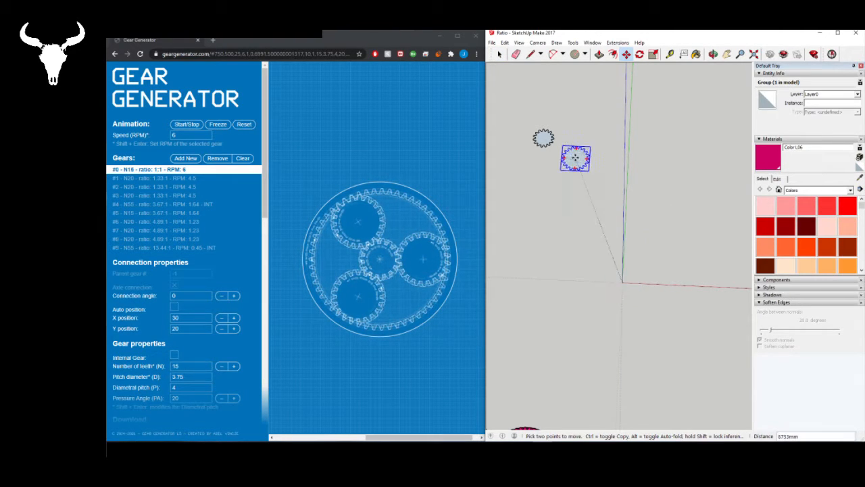
{"action": "left_click", "coordinate": [569, 118]}
{"action": "key", "text": "space"}
{"action": "left_click", "coordinate": [612, 270]}
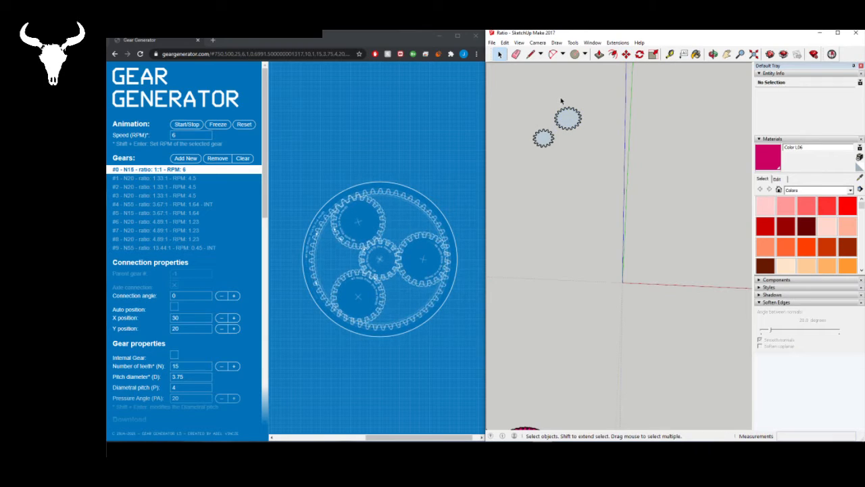
- Copy the 20-tooth gear group and paste two duplicates around the 15-tooth gear
{"action": "left_click", "coordinate": [566, 117]}
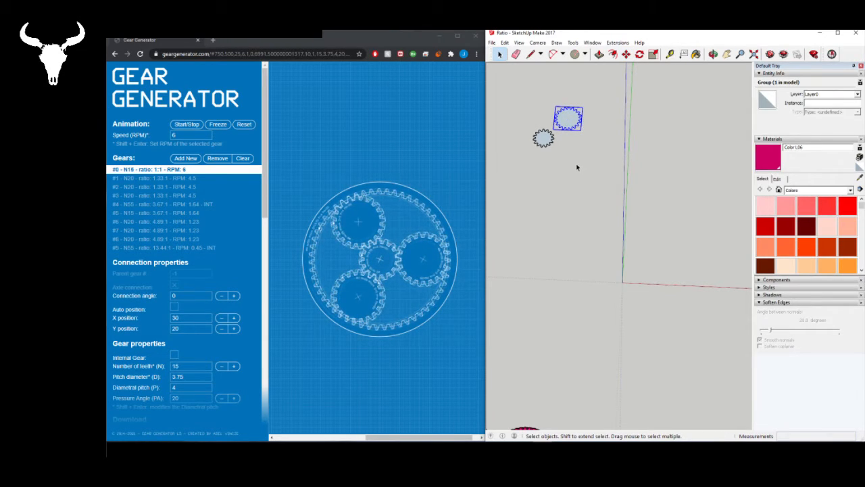
{"action": "key", "text": "ctrl+v"}
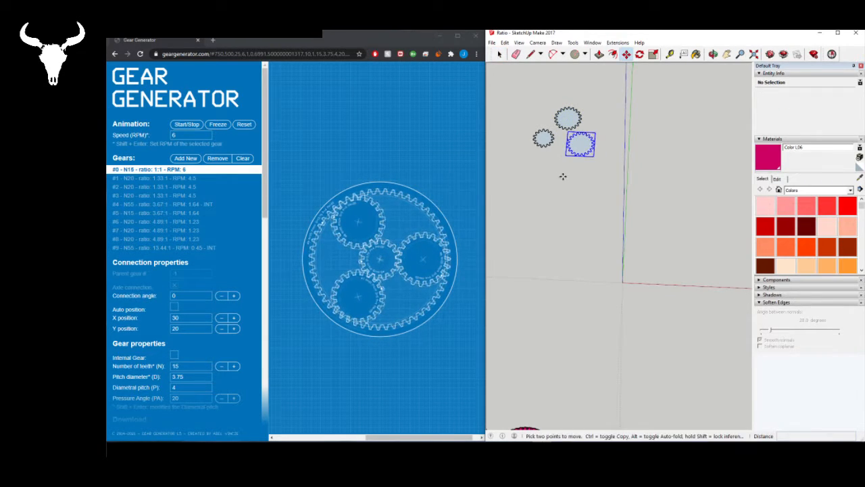
{"action": "left_click", "coordinate": [565, 157]}
{"action": "left_click", "coordinate": [521, 178]}
{"action": "key", "text": "space"}
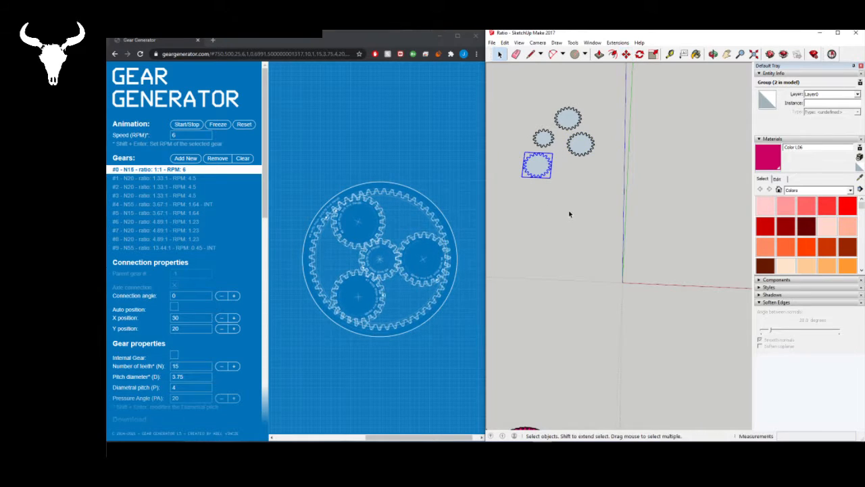
{"action": "left_click", "coordinate": [570, 214]}
{"action": "scroll", "coordinate": [582, 194], "scroll_direction": "down", "scroll_amount": 2}
{"action": "scroll", "coordinate": [582, 159], "scroll_direction": "up", "scroll_amount": 3}
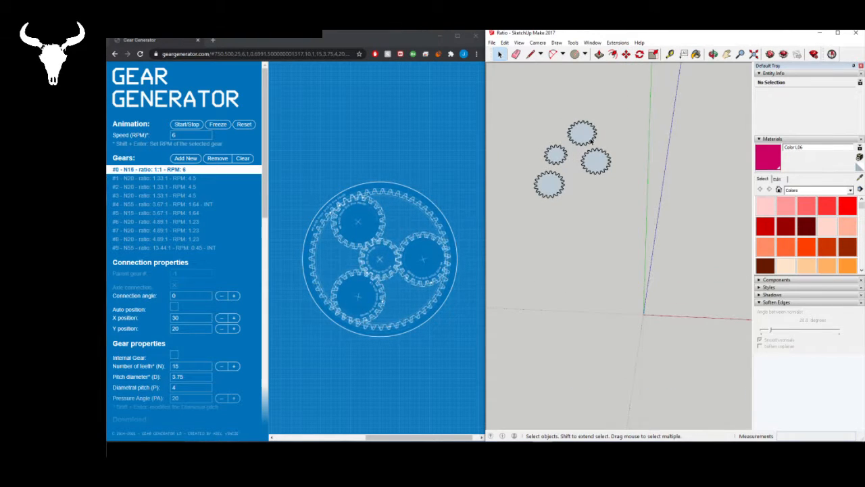
- Delete the two pasted duplicates of the 20-tooth gear group
{"action": "left_click", "coordinate": [591, 141]}
{"action": "left_click", "coordinate": [595, 165]}
{"action": "key", "text": "Delete"}
{"action": "left_click", "coordinate": [559, 193]}
{"action": "key", "text": "Delete"}
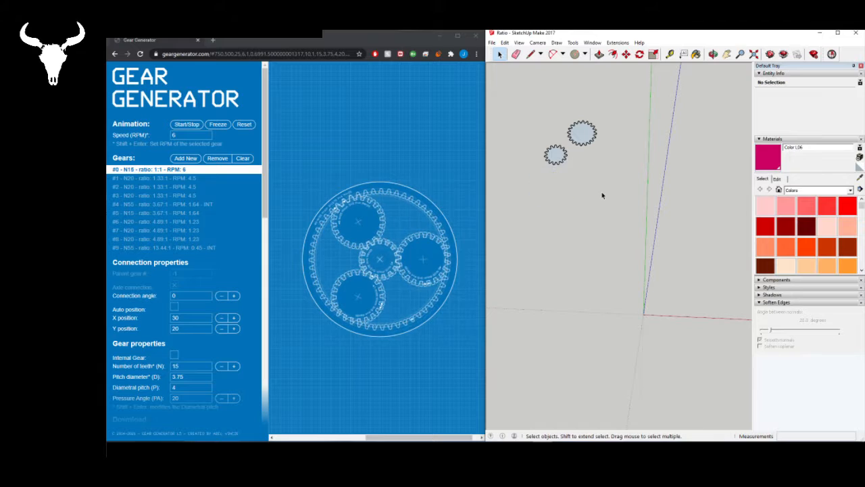
- Convert the 20-tooth gear group into a component with the default settings
{"action": "left_click", "coordinate": [581, 132]}
{"action": "right_click", "coordinate": [583, 124]}
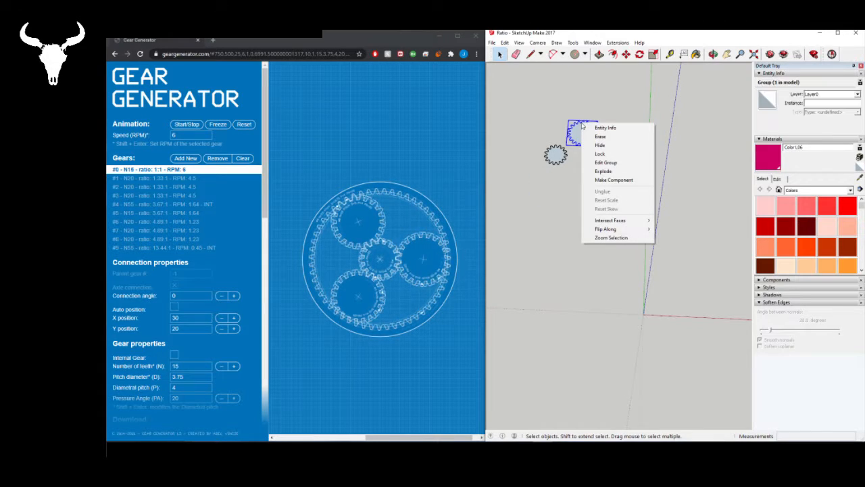
{"action": "left_click", "coordinate": [609, 180]}
{"action": "left_click", "coordinate": [496, 293]}
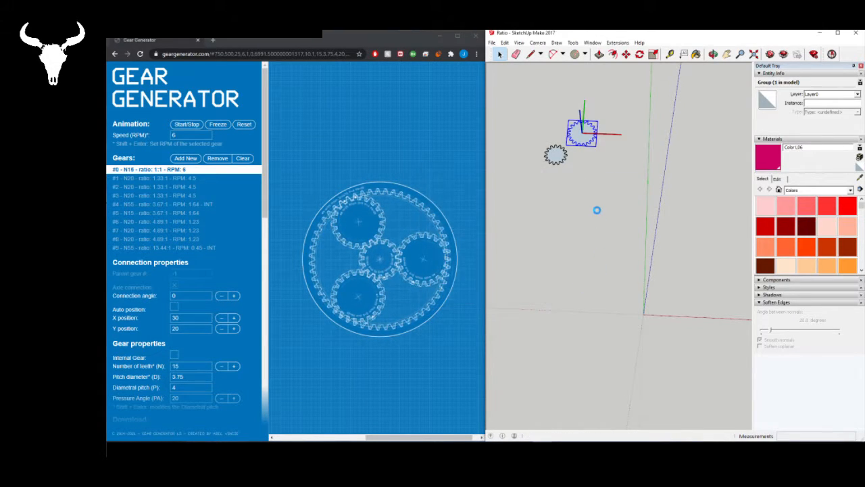
{"action": "left_click", "coordinate": [537, 145]}
- Convert the 15-tooth gear group into a component with the default settings
{"action": "left_click", "coordinate": [556, 154]}
{"action": "right_click", "coordinate": [558, 153]}
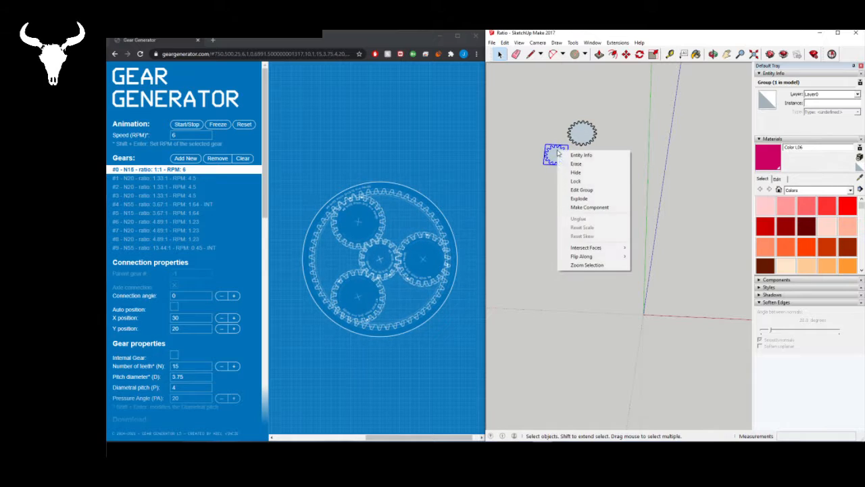
{"action": "left_click", "coordinate": [588, 207]}
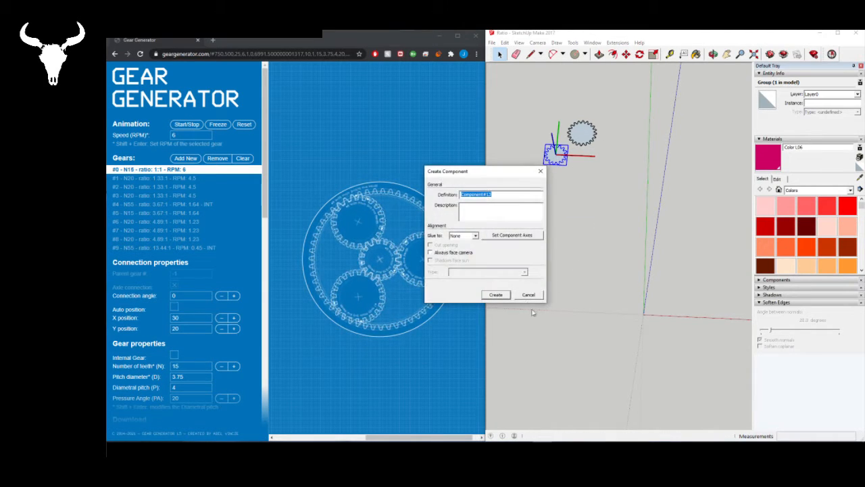
{"action": "left_click", "coordinate": [496, 294]}
{"action": "left_click", "coordinate": [610, 276]}
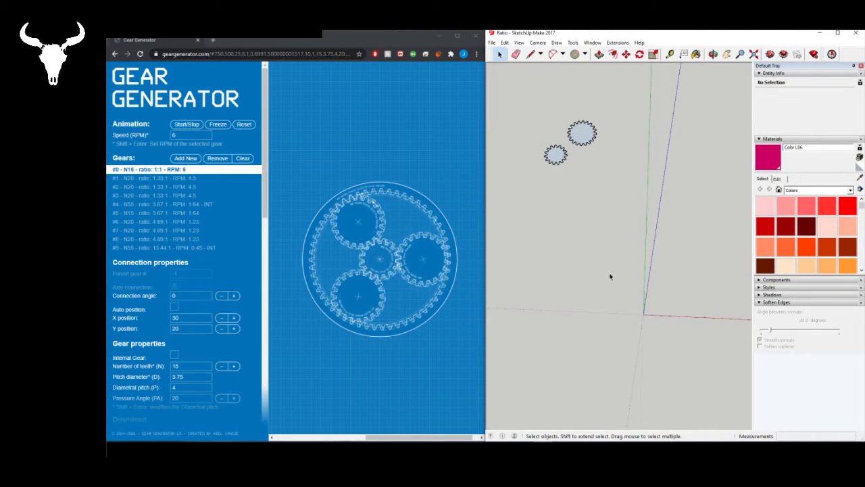
- Copy the 20-tooth gear component and paste two more instances around the 15-tooth gear
{"action": "left_click", "coordinate": [582, 134]}
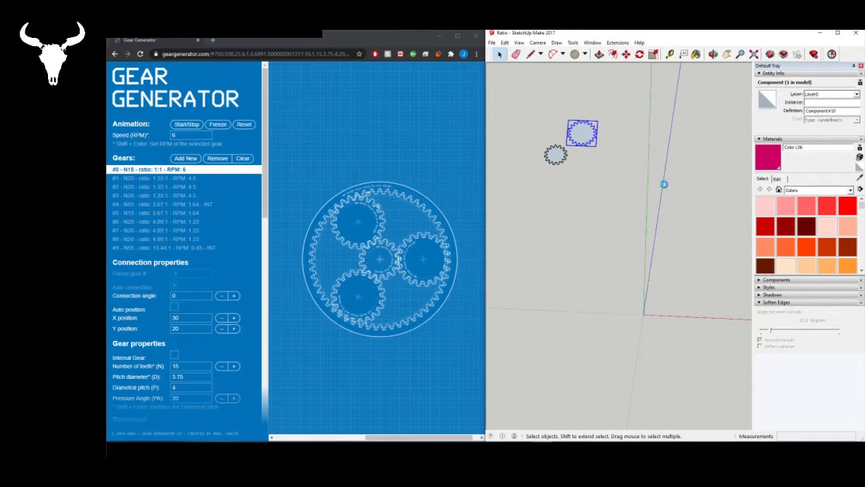
{"action": "key", "text": "ctrl+v"}
{"action": "left_click", "coordinate": [575, 172]}
{"action": "key", "text": "ctrl+v"}
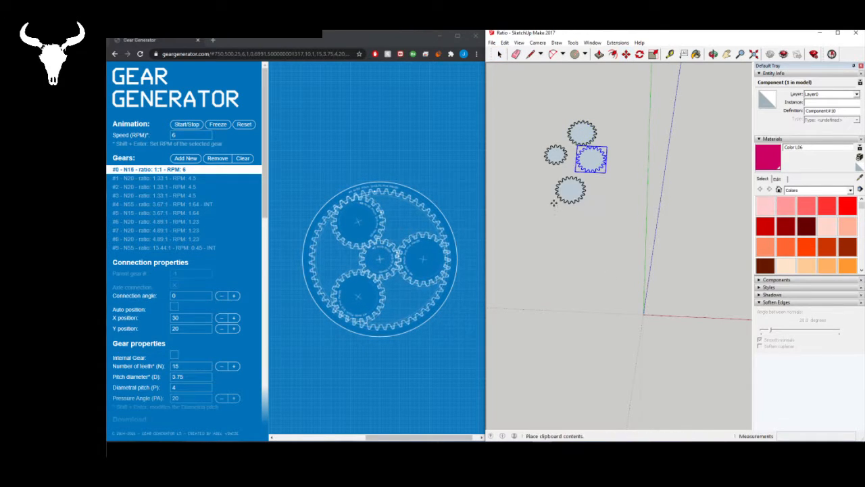
{"action": "left_click", "coordinate": [546, 191]}
{"action": "left_click", "coordinate": [568, 214]}
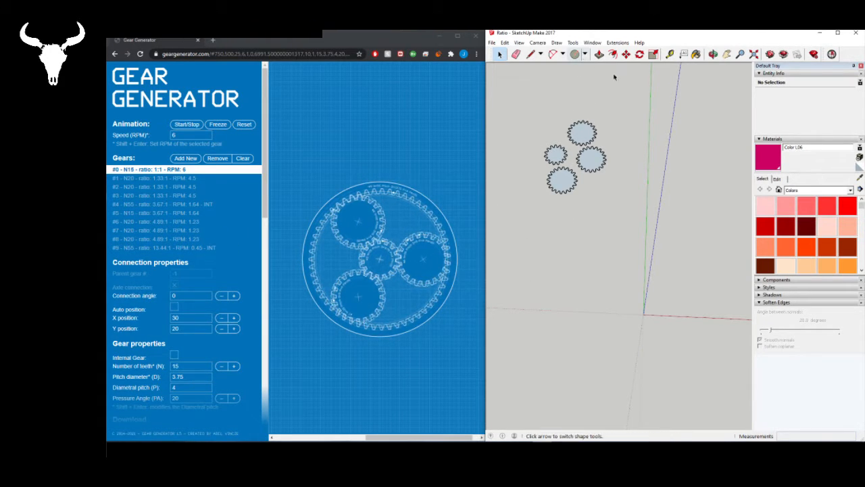
- Start a new involute gear and set its number of teeth to 55
{"action": "left_click", "coordinate": [617, 43]}
{"action": "mouse_move", "coordinate": [639, 52]}
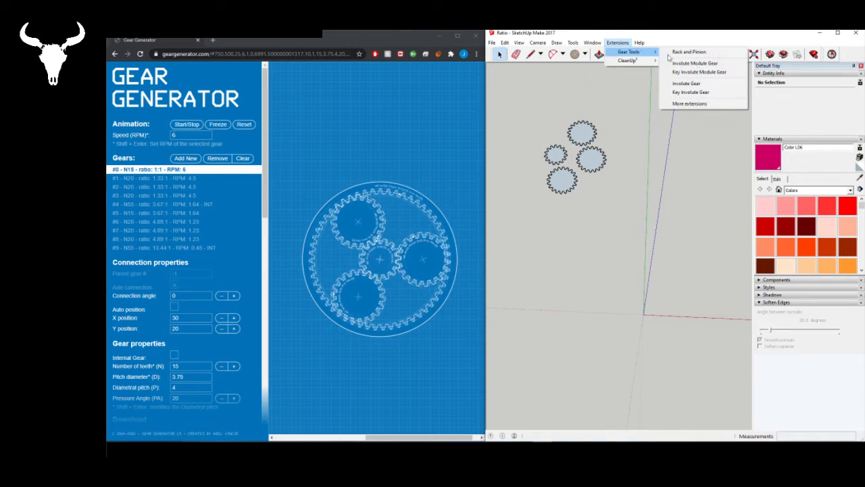
{"action": "left_click", "coordinate": [686, 83]}
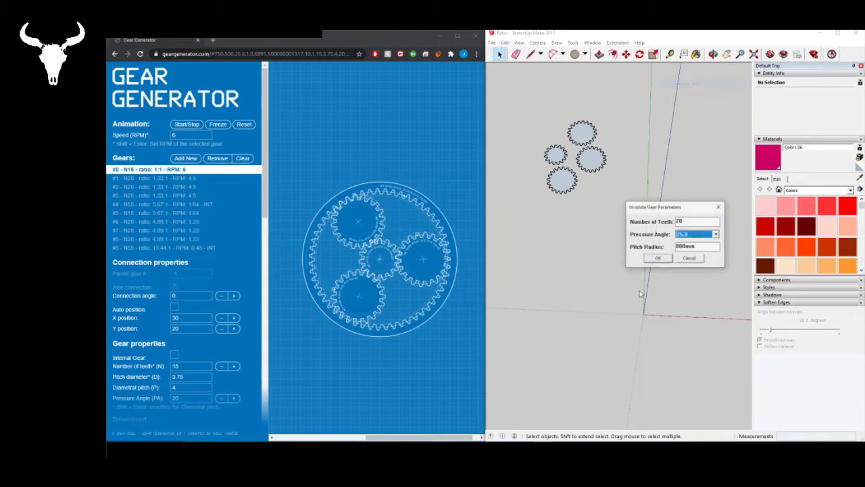
{"action": "double_click", "coordinate": [696, 223]}
{"action": "type", "text": "55"}
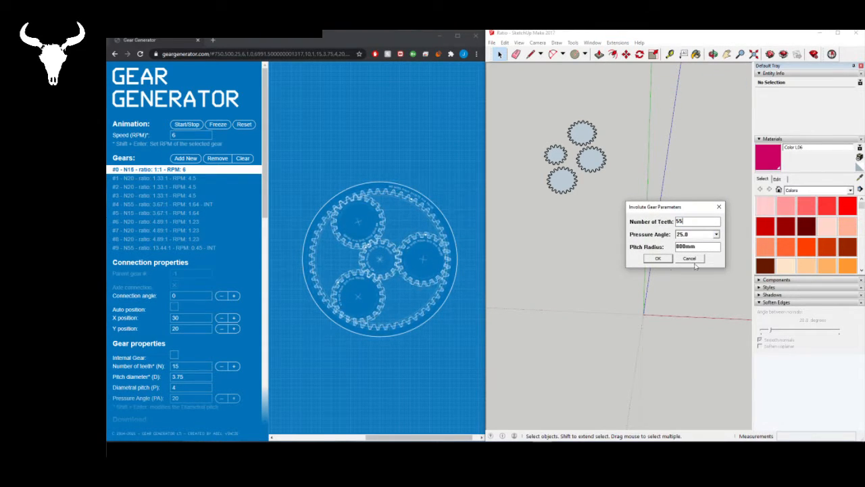
- Switch to Calculator, compute the ring gear's pitch radius as 55 × 40, and close Calculator
{"action": "left_click", "coordinate": [697, 247]}
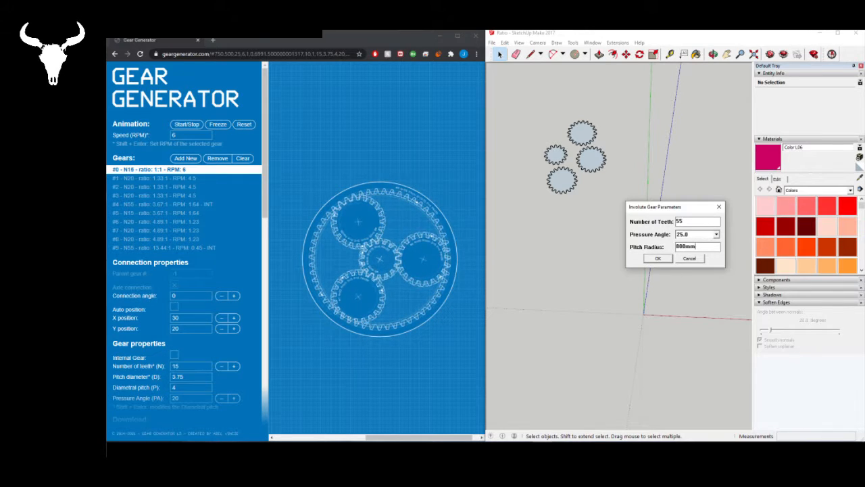
{"action": "key", "text": "alt+Tab"}
{"action": "key", "text": "Delete"}
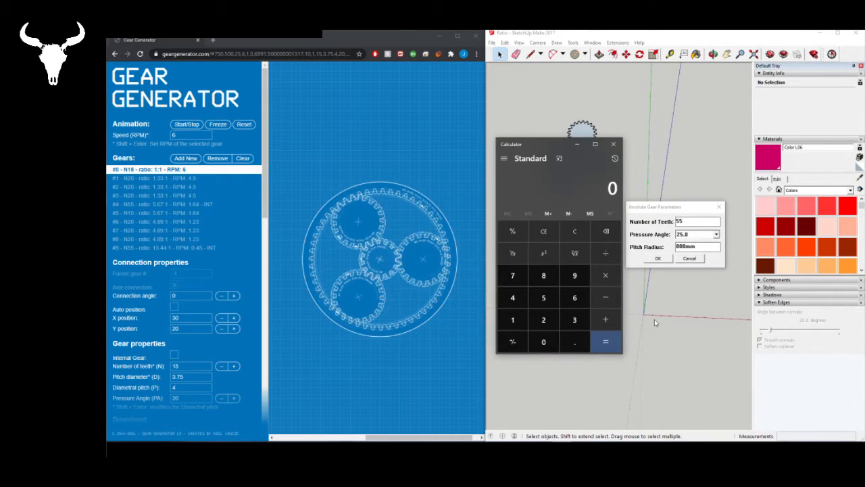
{"action": "type", "text": "55*40"}
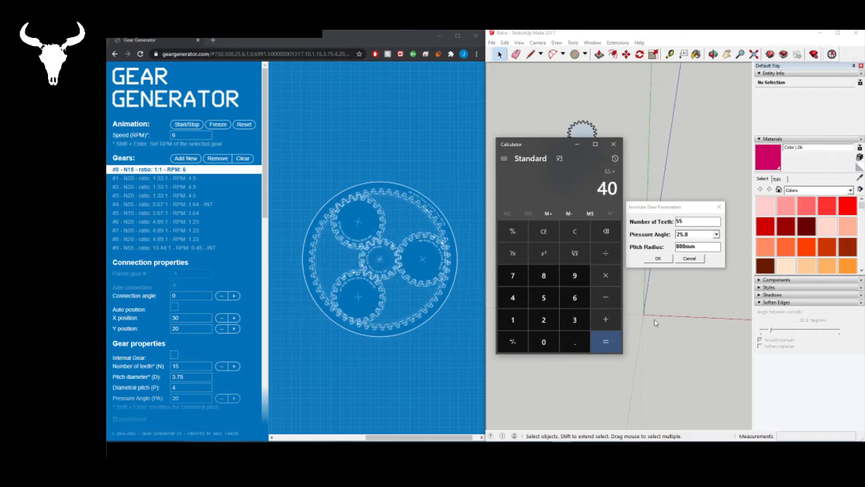
{"action": "key", "text": "Return"}
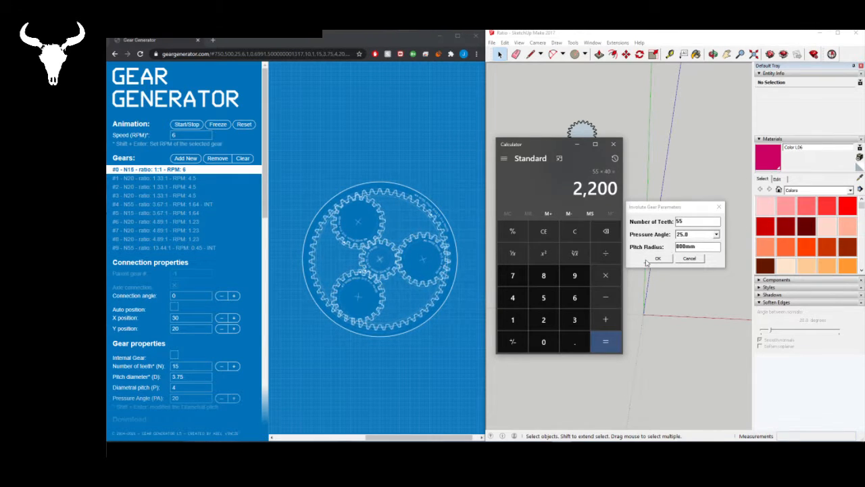
{"action": "left_click", "coordinate": [612, 144]}
- Set the pitch radius to 2200 and create the 55-tooth involute gear with a 25.0 pressure angle
{"action": "left_click_drag", "start_coordinate": [696, 248], "coordinate": [678, 248]}
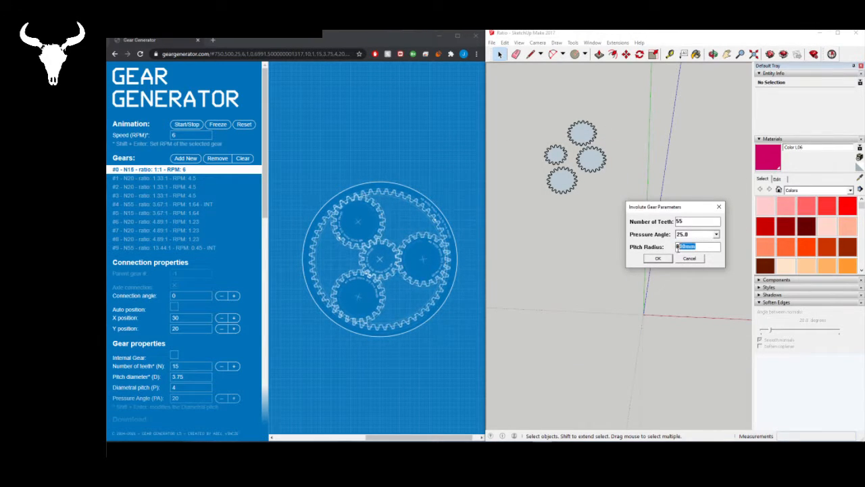
{"action": "type", "text": "2200"}
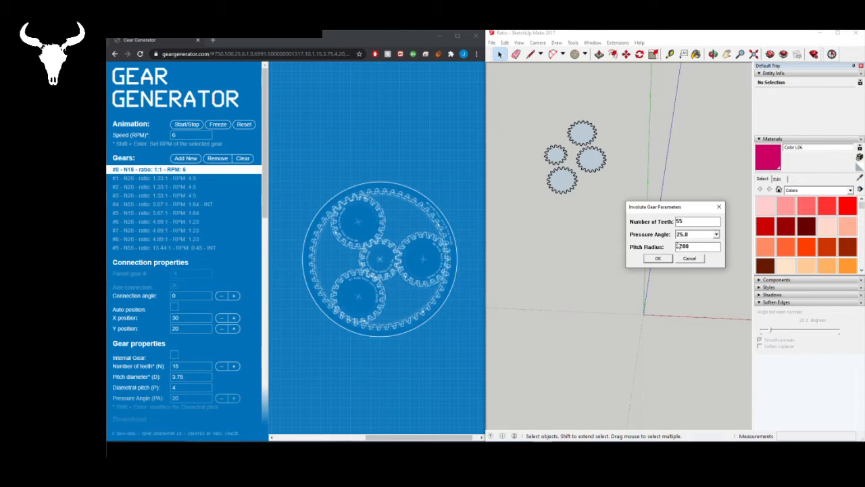
{"action": "left_click", "coordinate": [664, 258]}
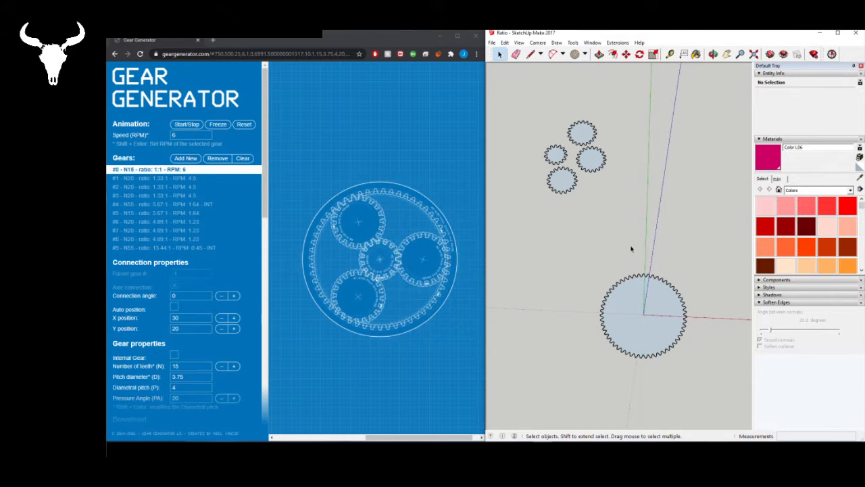
- Move the 55-tooth gear about 9800 mm from the origin to a spot beside the four smaller gears
{"action": "left_click", "coordinate": [635, 344]}
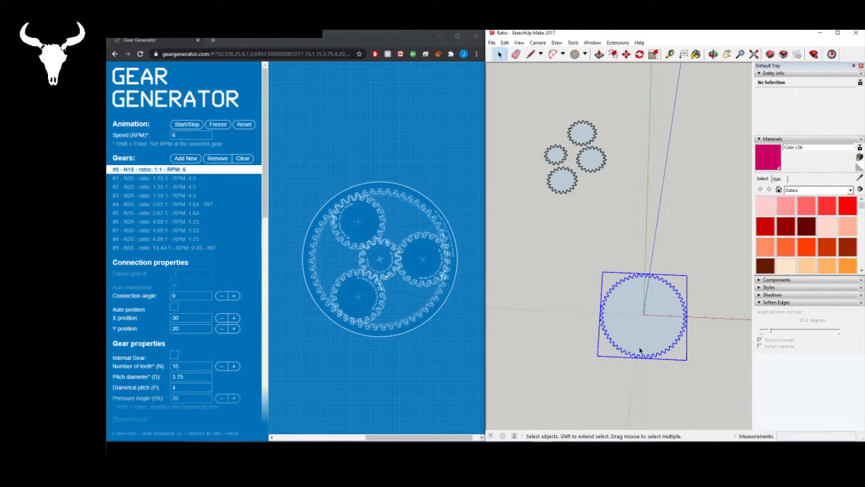
{"action": "key", "text": "m"}
{"action": "left_click", "coordinate": [629, 316]}
{"action": "left_click", "coordinate": [649, 151]}
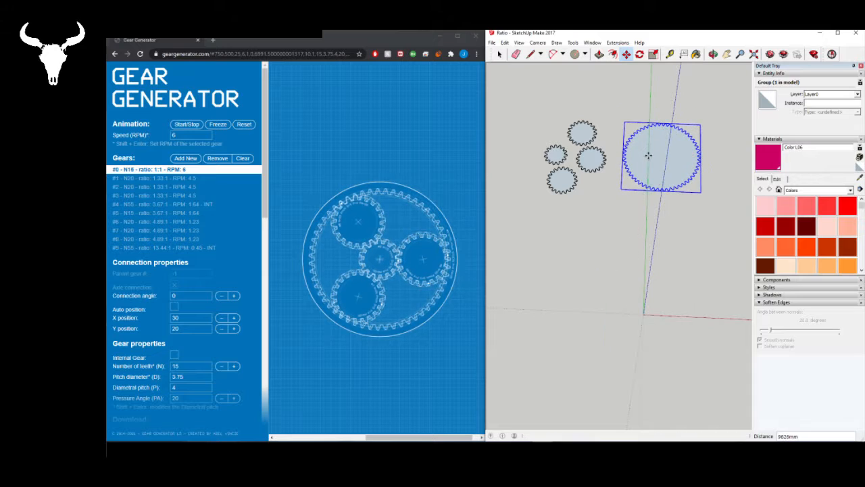
{"action": "key", "text": "space"}
{"action": "scroll", "coordinate": [595, 101], "scroll_direction": "up", "scroll_amount": 4}
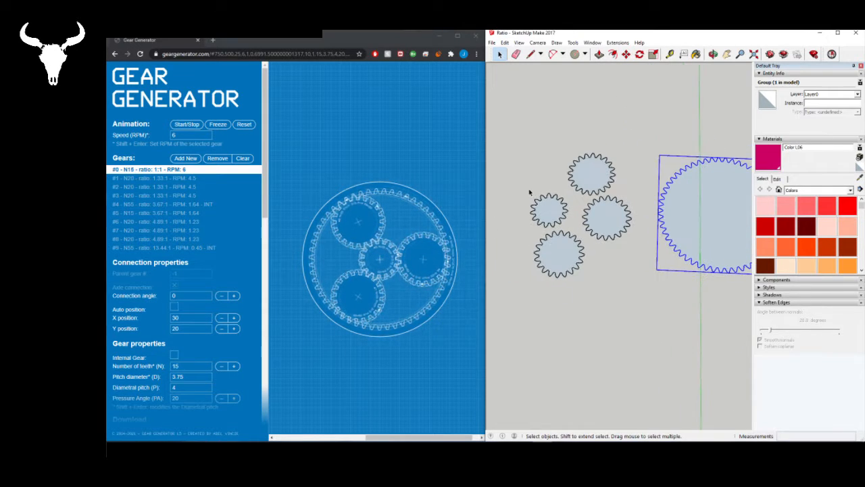
{"action": "scroll", "coordinate": [580, 224], "scroll_direction": "down", "scroll_amount": 2}
{"action": "scroll", "coordinate": [530, 208], "scroll_direction": "up", "scroll_amount": 2}
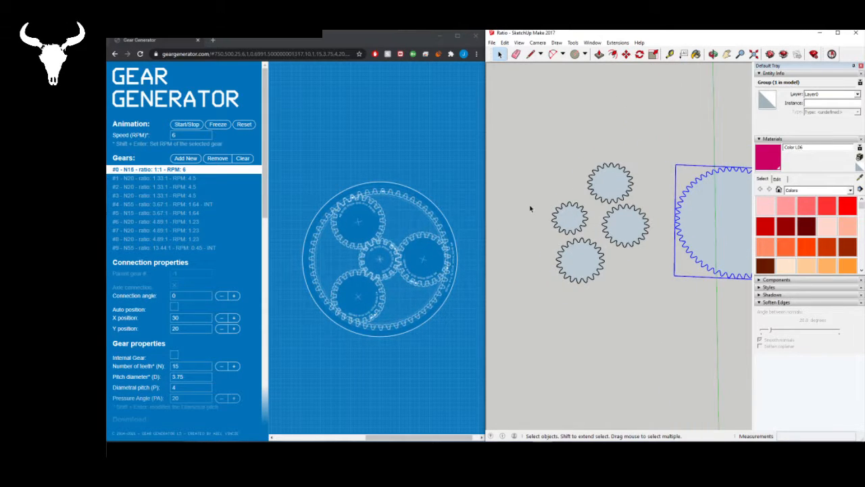
{"action": "left_click", "coordinate": [550, 233]}
{"action": "left_click", "coordinate": [575, 225]}
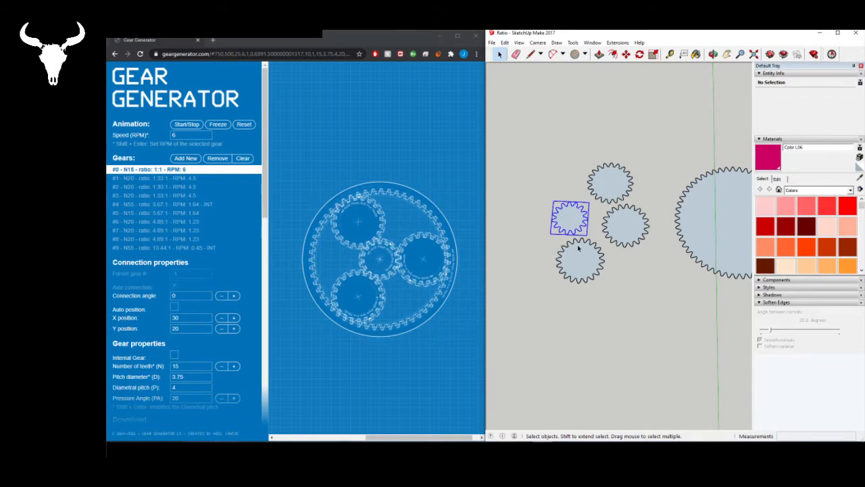
{"action": "left_click", "coordinate": [614, 42]}
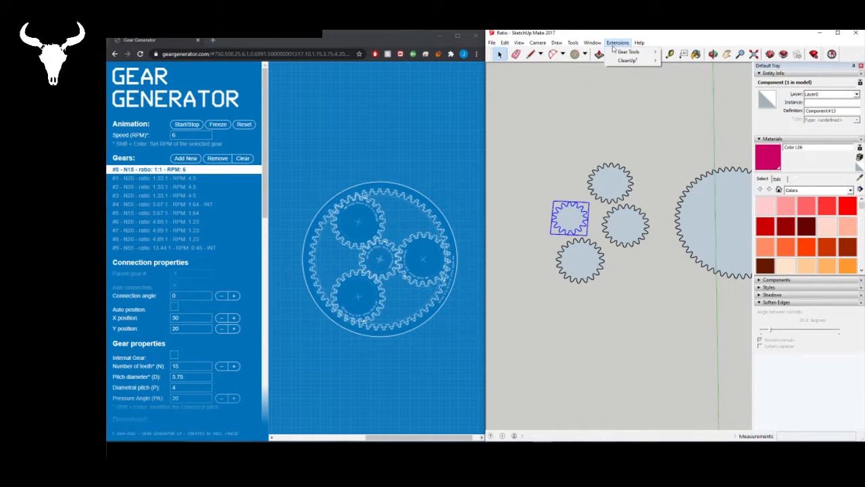
{"action": "mouse_move", "coordinate": [615, 53]}
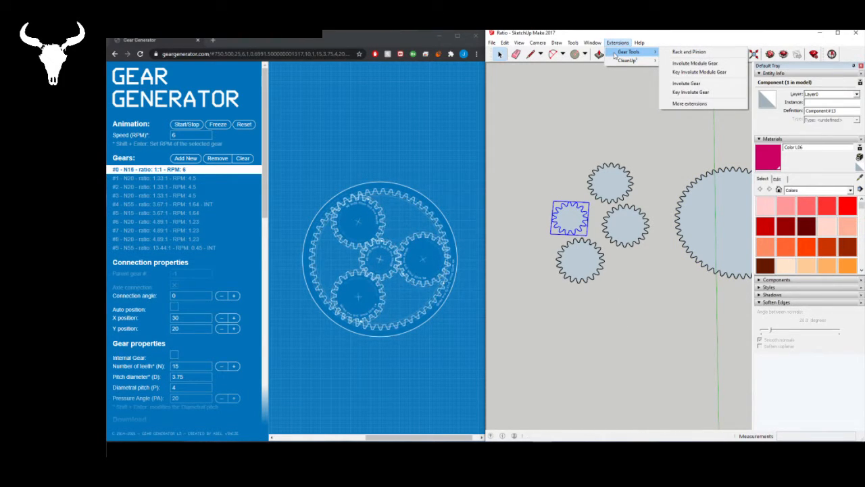
{"action": "left_click", "coordinate": [698, 86]}
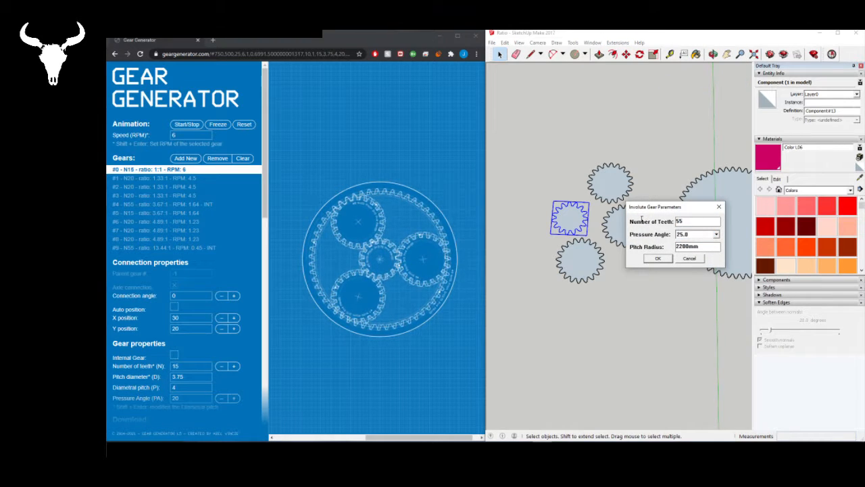
{"action": "key", "text": "shift+Tab"}
{"action": "left_click", "coordinate": [689, 259]}
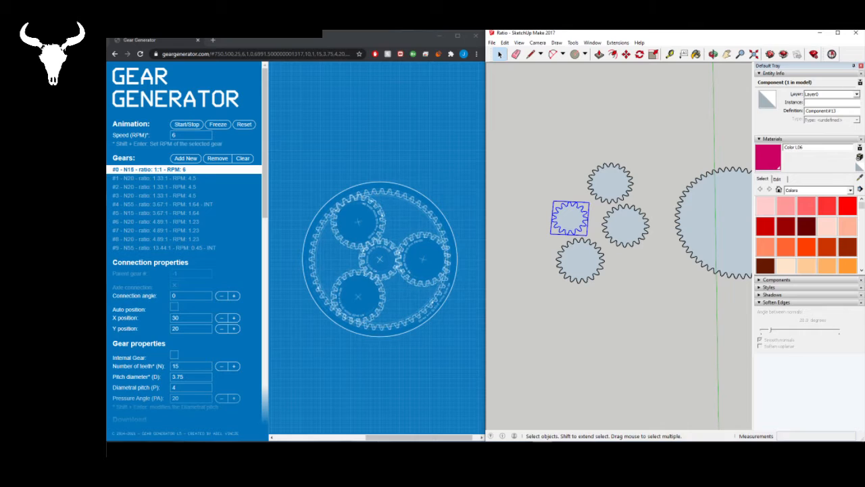
- Switch to Calculator, compute the sun-to-planet center distance as 15 × 40 plus 800, and close Calculator
{"action": "key", "text": "super"}
{"action": "scroll", "coordinate": [182, 334], "scroll_direction": "down", "scroll_amount": 10}
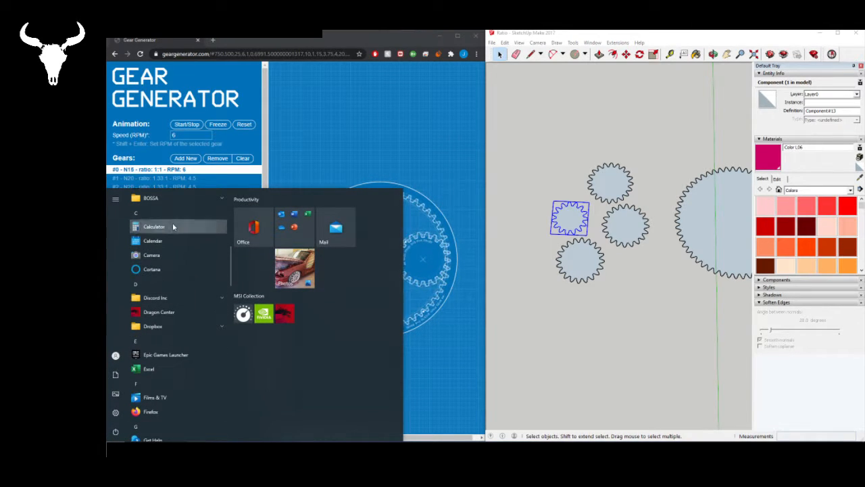
{"action": "left_click", "coordinate": [172, 226]}
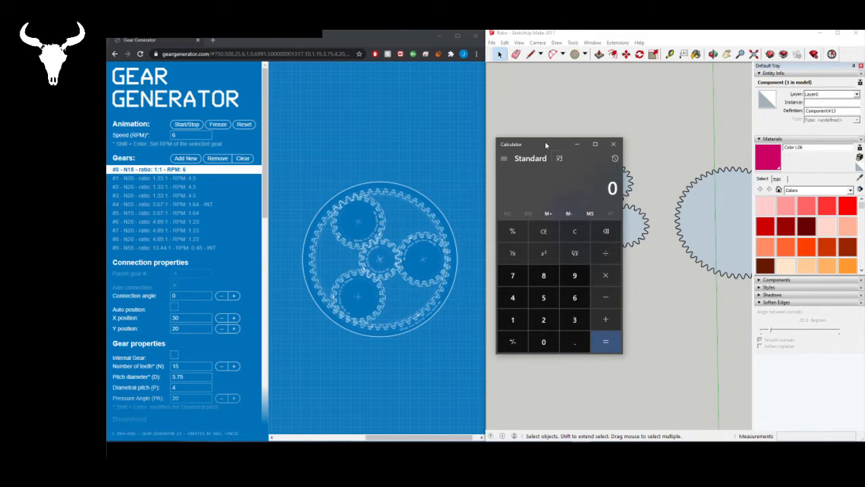
{"action": "type", "text": "15*40"}
{"action": "key", "text": "Return"}
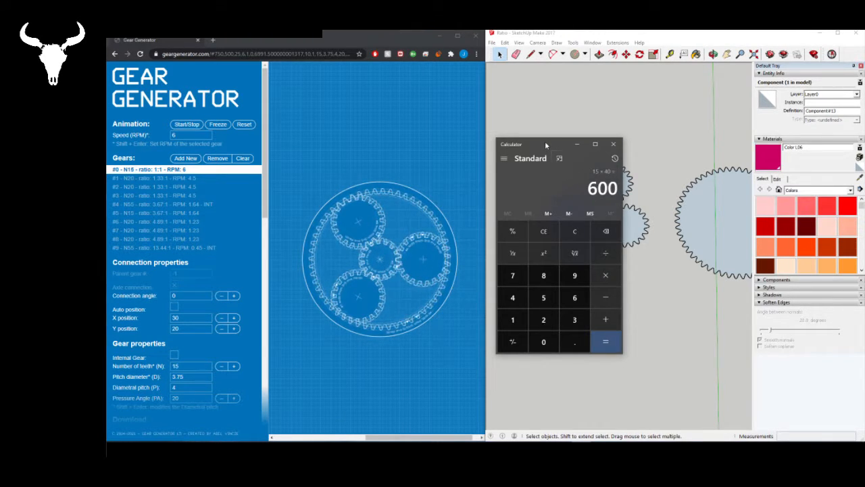
{"action": "type", "text": "+800"}
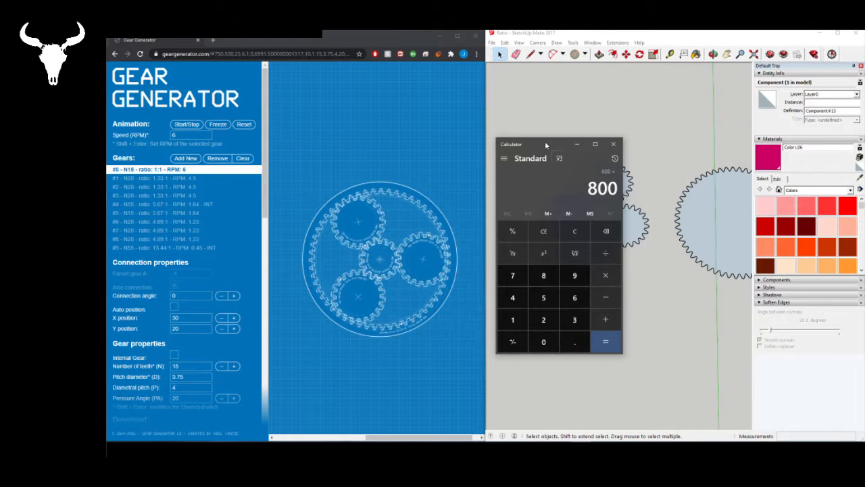
{"action": "key", "text": "Return"}
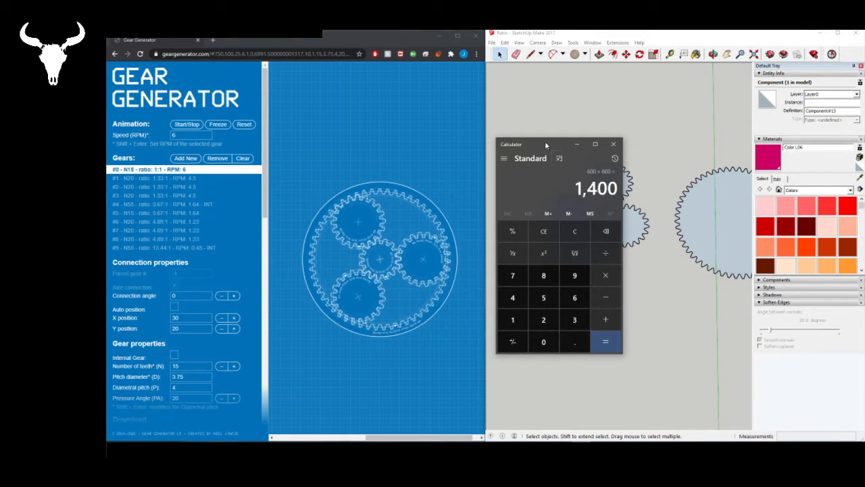
{"action": "left_click", "coordinate": [613, 144]}
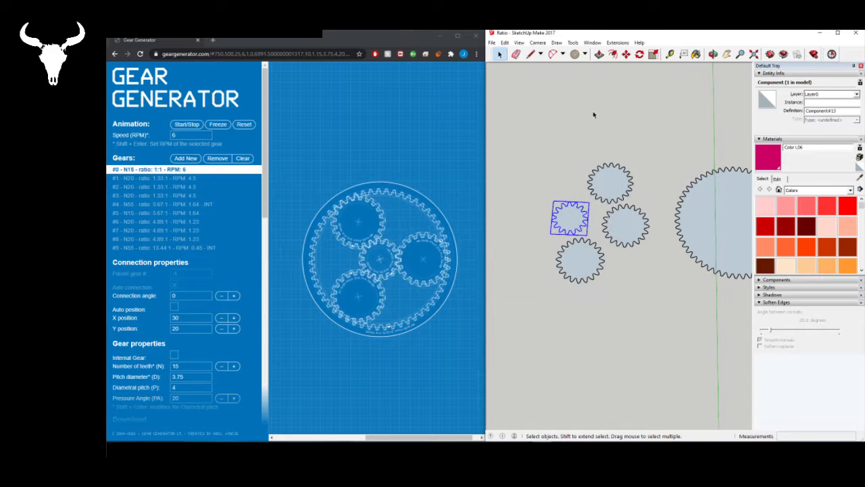
- Draw a trial circle with a 700 mm radius below the four smaller gears, and delete it
{"action": "left_click", "coordinate": [581, 125]}
{"action": "left_click", "coordinate": [574, 54]}
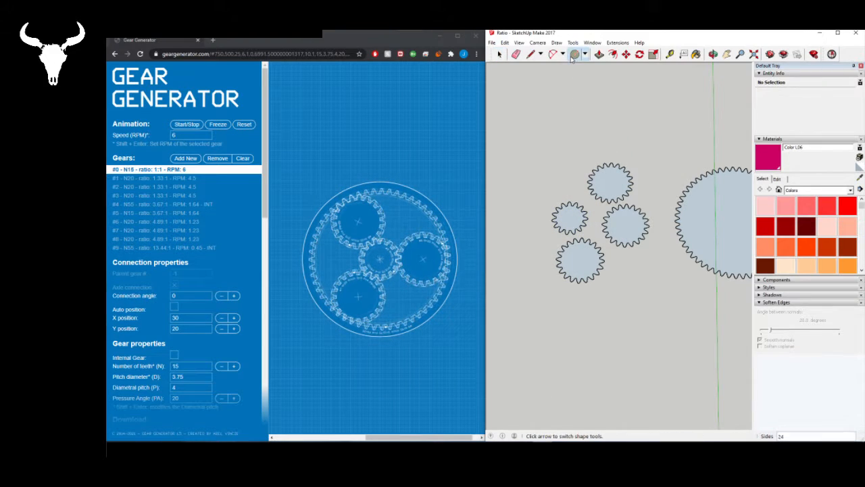
{"action": "left_click", "coordinate": [580, 341]}
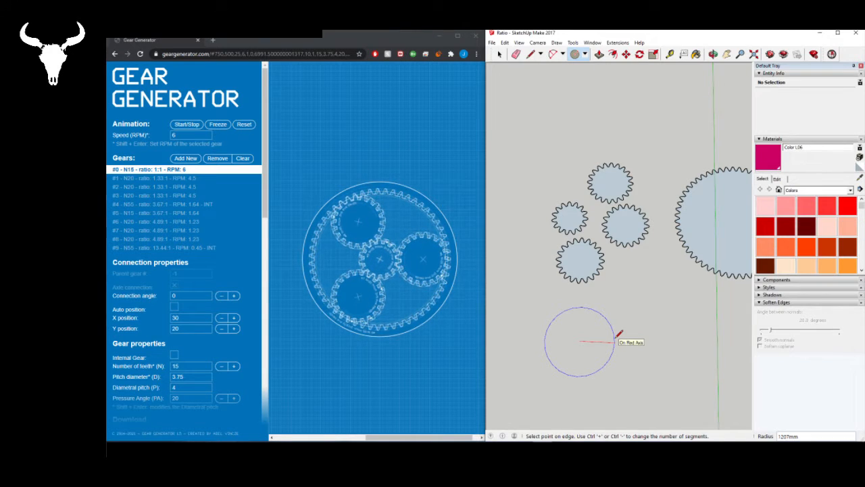
{"action": "type", "text": "700"}
{"action": "key", "text": "Return"}
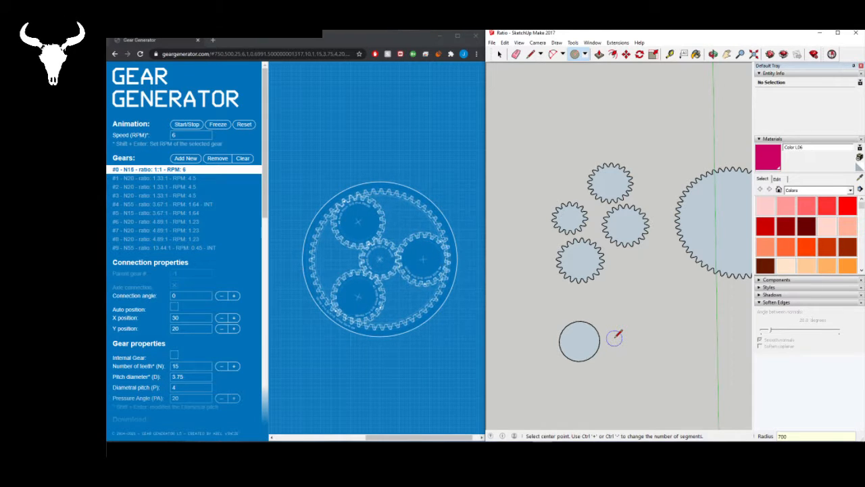
{"action": "key", "text": "space"}
{"action": "left_click", "coordinate": [582, 344]}
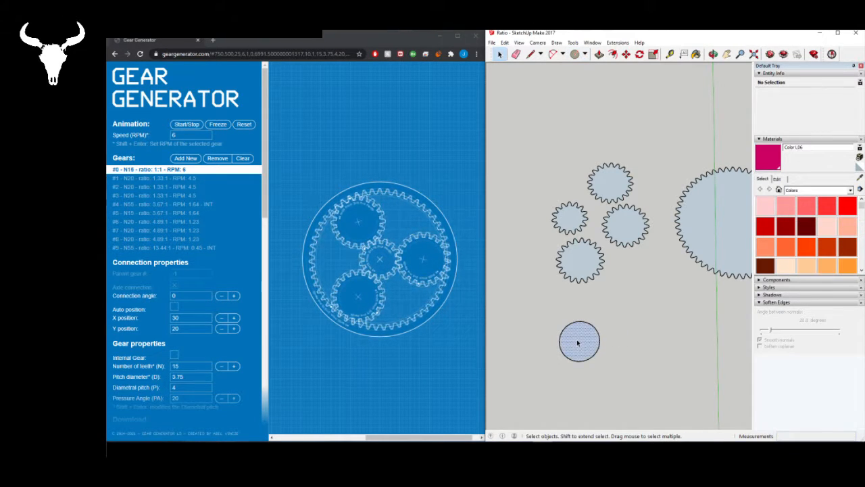
{"action": "left_click_drag", "start_coordinate": [546, 318], "coordinate": [632, 385]}
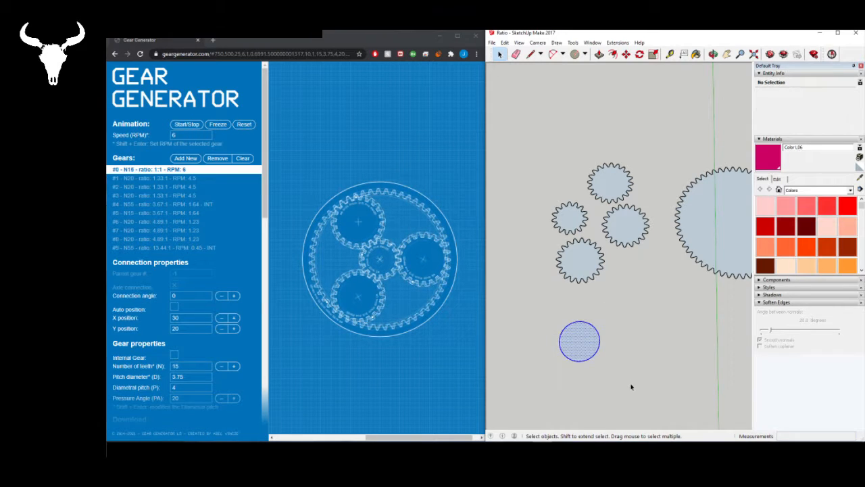
{"action": "key", "text": "Delete"}
- Draw a circle with a 1400 mm radius in the empty area below the four smaller gears
{"action": "left_click", "coordinate": [574, 54]}
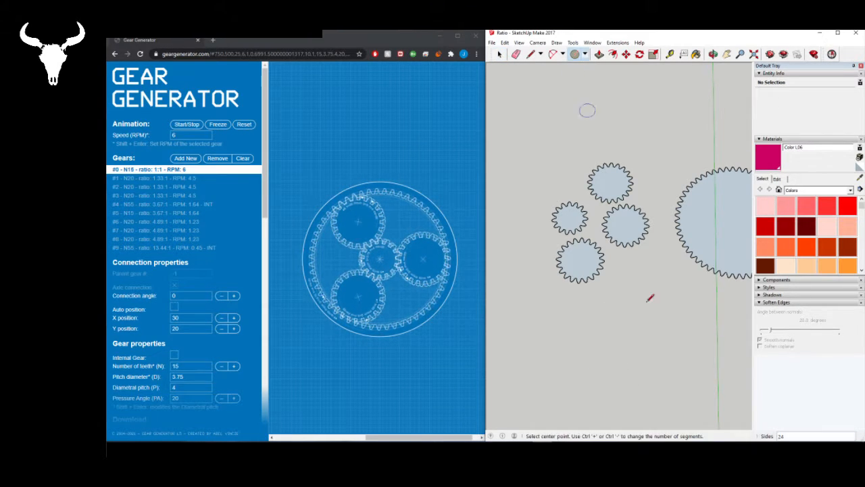
{"action": "left_click", "coordinate": [590, 348]}
{"action": "type", "text": "1400"}
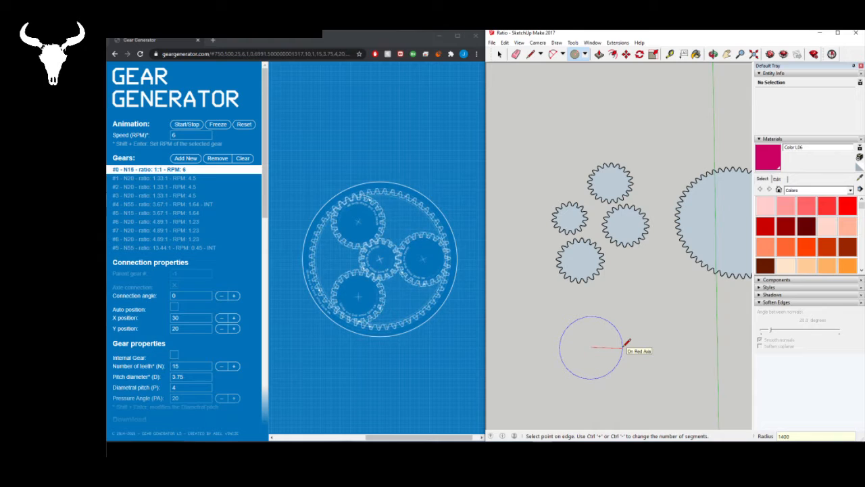
{"action": "key", "text": "Return"}
{"action": "key", "text": "space"}
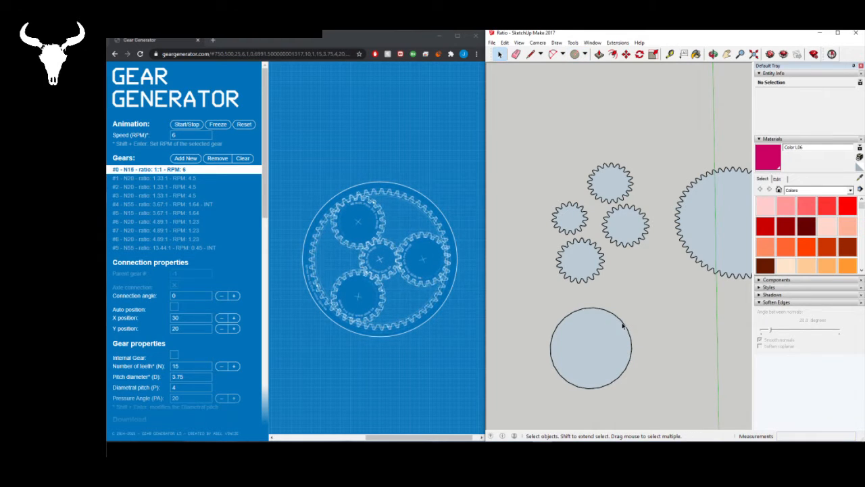
- Set the 1400 mm circle's segments to 3 to turn it into an equilateral triangle
{"action": "left_click", "coordinate": [622, 326]}
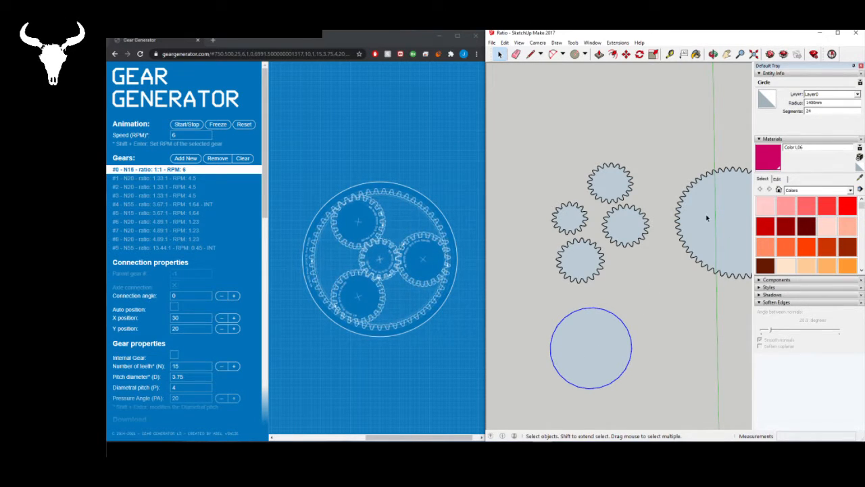
{"action": "left_click", "coordinate": [816, 112]}
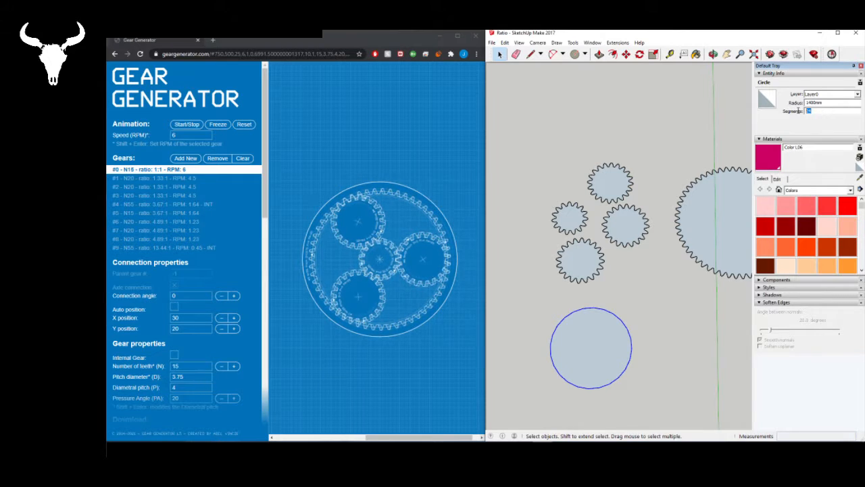
{"action": "type", "text": "3"}
{"action": "key", "text": "Return"}
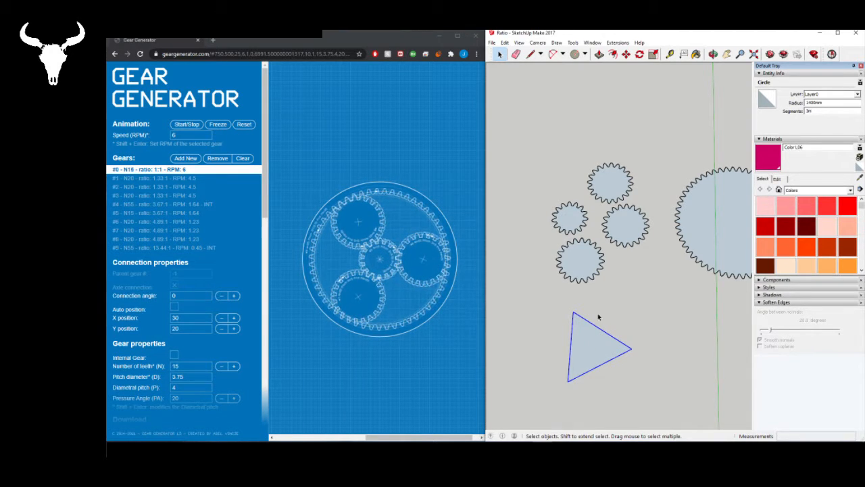
{"action": "left_click", "coordinate": [587, 355]}
{"action": "left_click", "coordinate": [653, 308]}
- Move the 15-tooth gear by its center to the free space just above the triangle's right-hand corner
{"action": "left_click", "coordinate": [571, 218]}
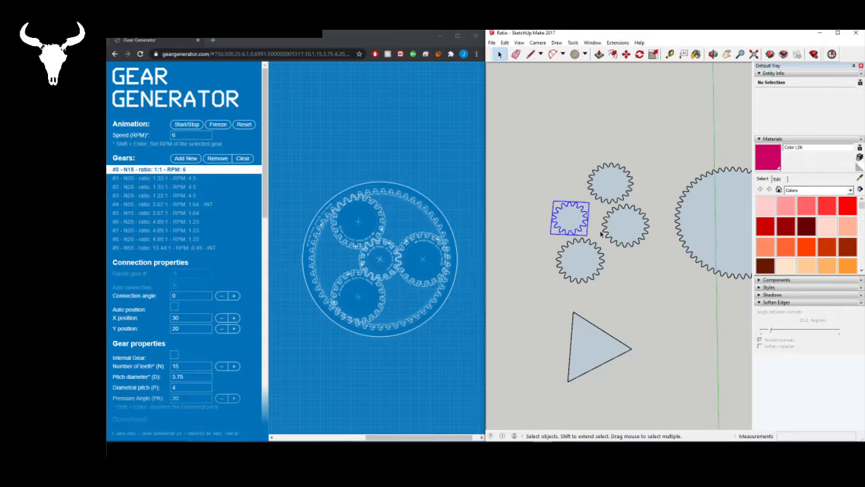
{"action": "key", "text": "m"}
{"action": "left_click", "coordinate": [569, 217]}
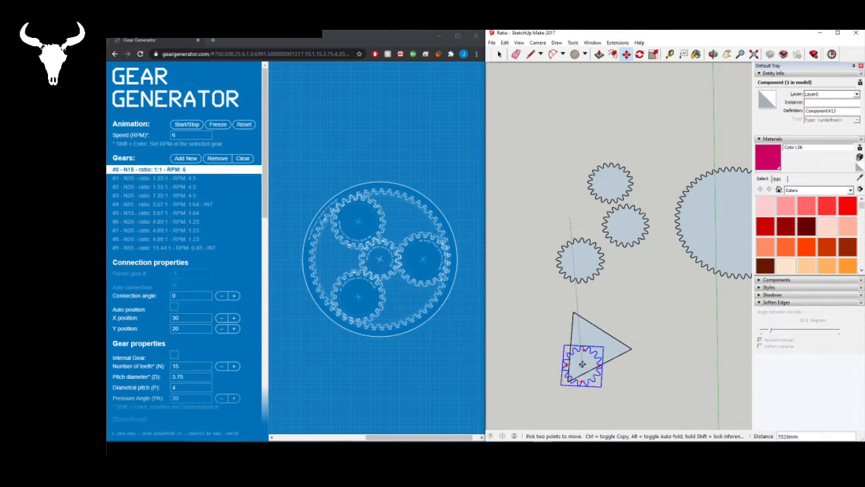
{"action": "left_click", "coordinate": [639, 298]}
{"action": "key", "text": "space"}
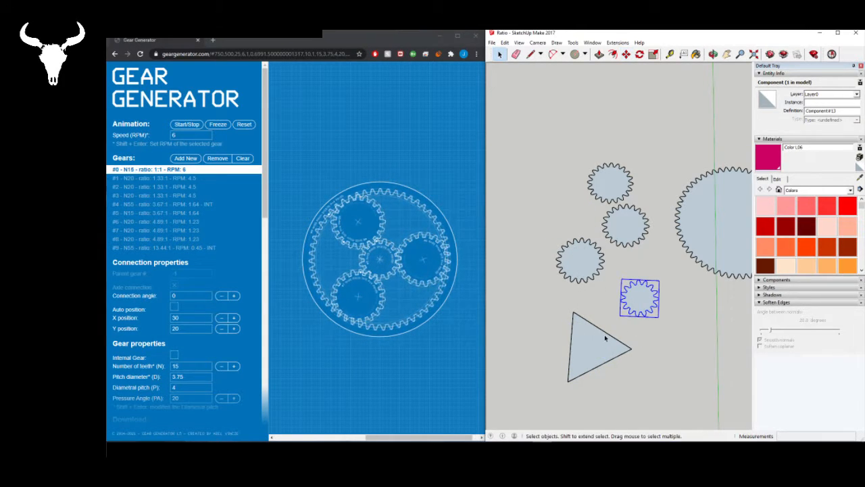
- Draw a line from the triangle's upper corner through its center to the opposite edge
{"action": "left_click", "coordinate": [606, 337]}
{"action": "left_click", "coordinate": [589, 317]}
{"action": "left_click", "coordinate": [530, 55]}
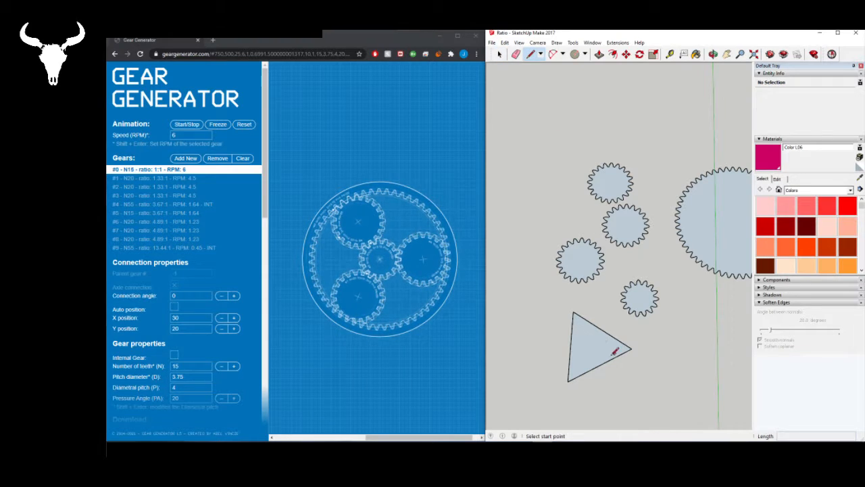
{"action": "left_click", "coordinate": [573, 313]}
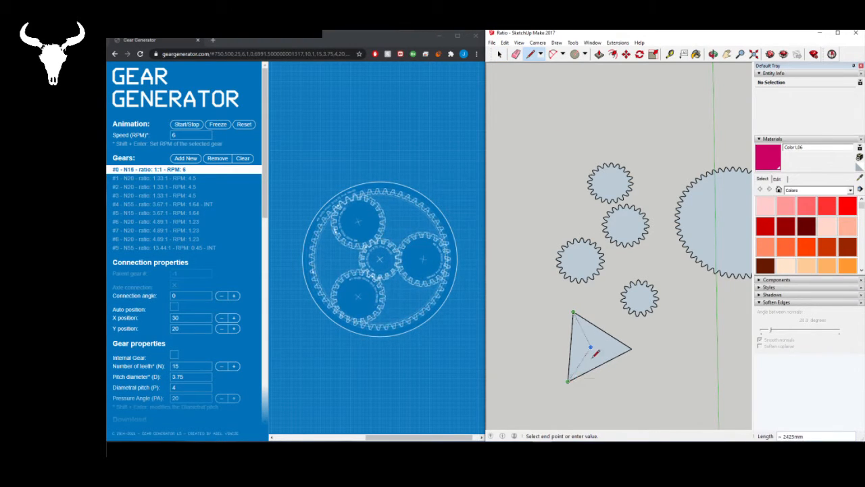
{"action": "left_click", "coordinate": [603, 359]}
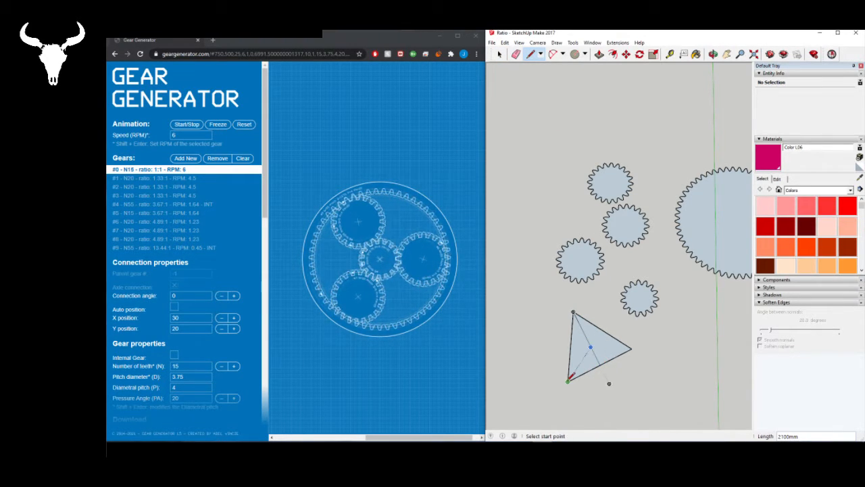
{"action": "key", "text": "space"}
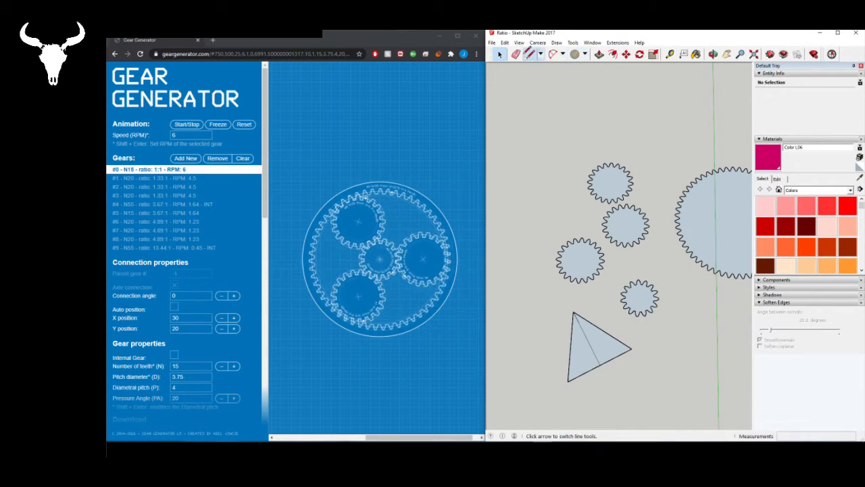
- Draw lines from the triangle's other two corners through its center to the midpoints of their opposite edges
{"action": "left_click", "coordinate": [531, 54]}
{"action": "left_click", "coordinate": [568, 381]}
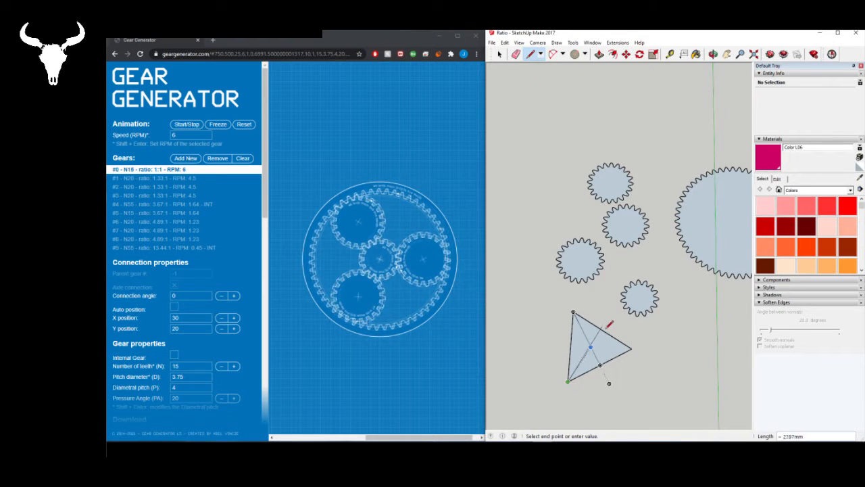
{"action": "left_click", "coordinate": [570, 346]}
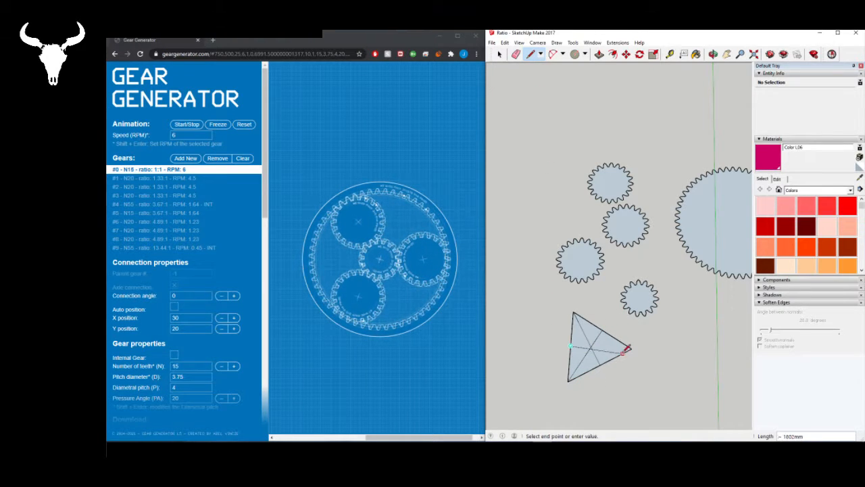
{"action": "left_click", "coordinate": [632, 348]}
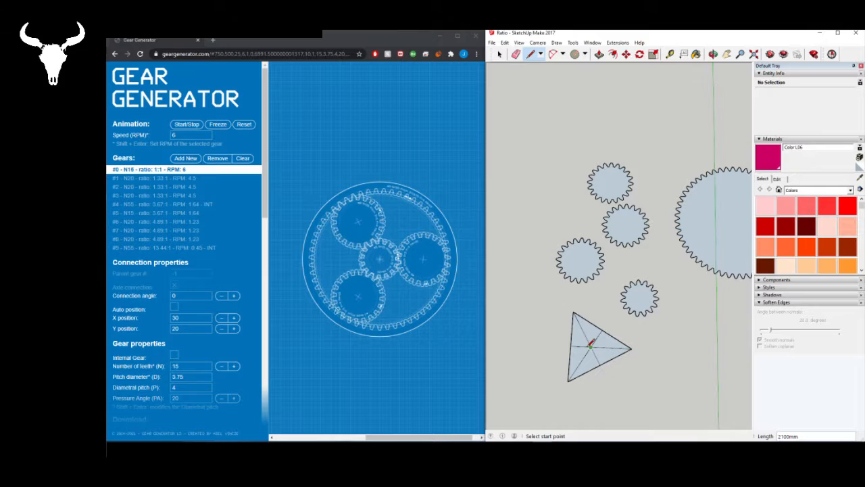
{"action": "key", "text": "space"}
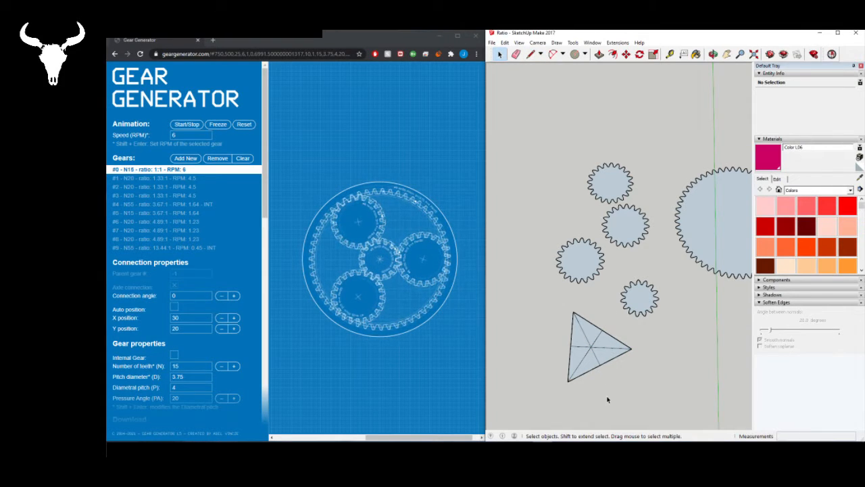
- Move the 15-tooth gear by its center onto the center point of the triangle
{"action": "left_click", "coordinate": [639, 295]}
{"action": "key", "text": "m"}
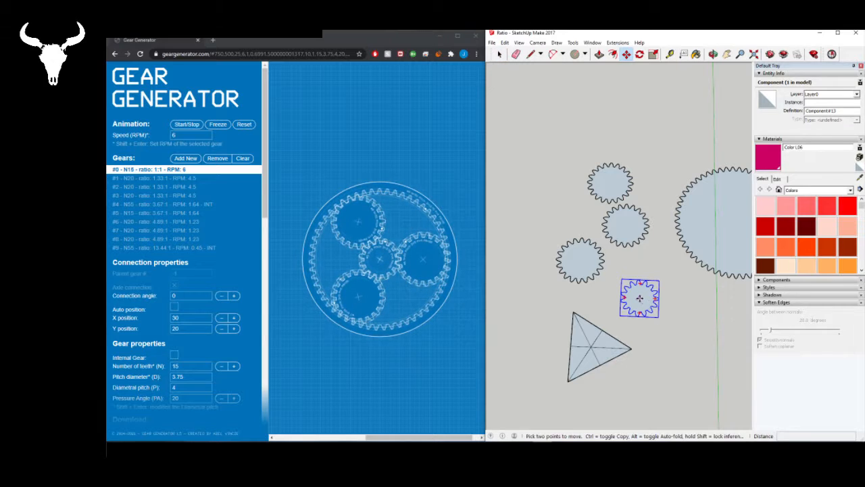
{"action": "left_click_drag", "start_coordinate": [640, 297], "coordinate": [590, 346]}
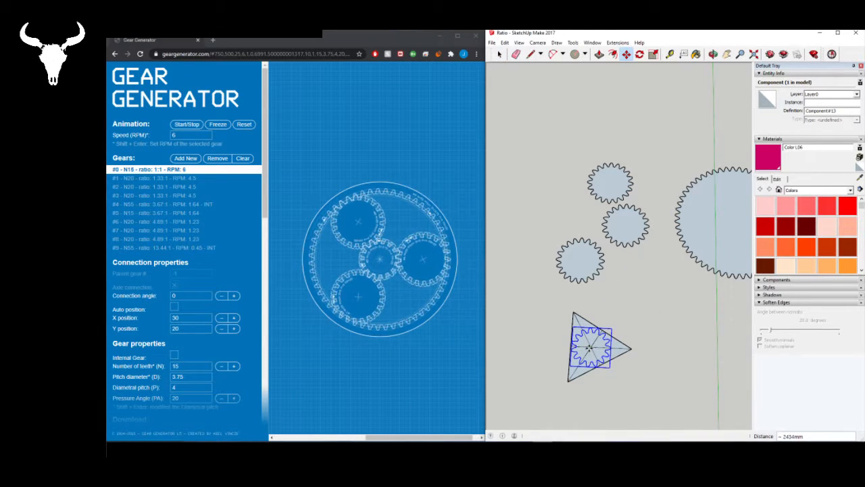
- Move two of the 20-tooth gears by their centers, one onto the triangle's right-hand corner and one onto its upper corner
{"action": "key", "text": "space"}
{"action": "left_click", "coordinate": [578, 267]}
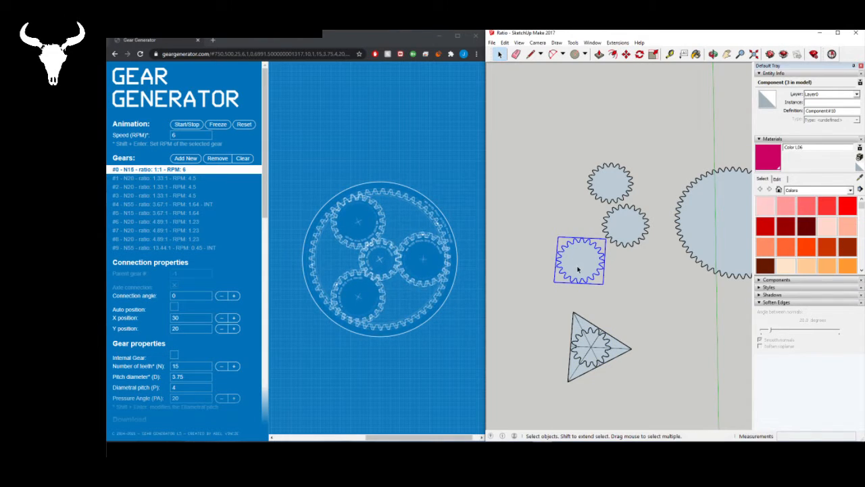
{"action": "key", "text": "m"}
{"action": "left_click_drag", "start_coordinate": [579, 260], "coordinate": [630, 347]}
{"action": "key", "text": "space"}
{"action": "left_click", "coordinate": [636, 238]}
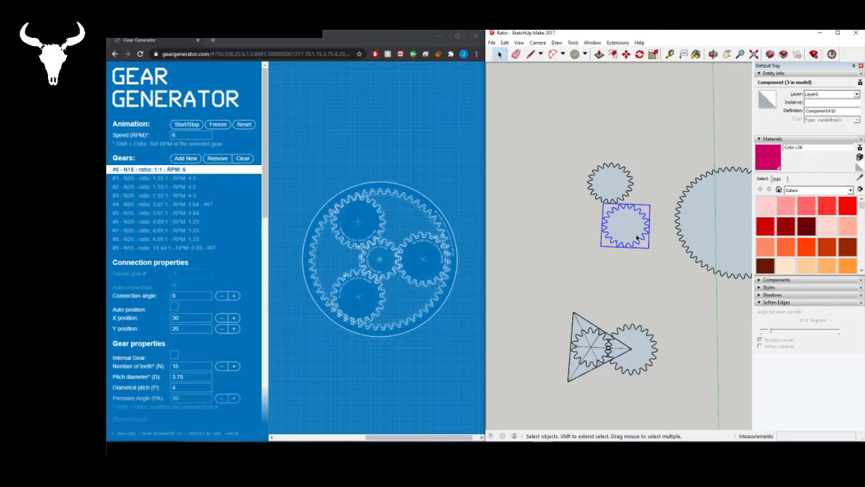
{"action": "key", "text": "m"}
{"action": "left_click_drag", "start_coordinate": [624, 228], "coordinate": [573, 317]}
- Move the remaining 20-tooth gear by its center onto the triangle's lower corner
{"action": "key", "text": "space"}
{"action": "left_click", "coordinate": [624, 234]}
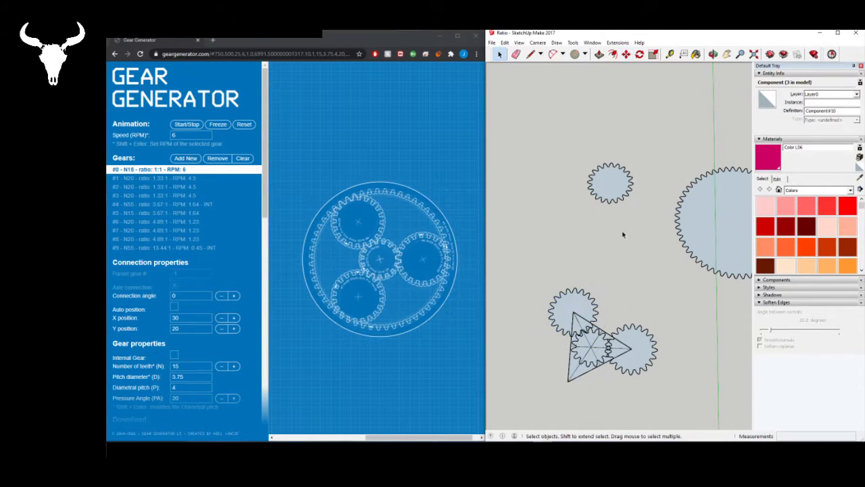
{"action": "left_click", "coordinate": [617, 200]}
{"action": "key", "text": "m"}
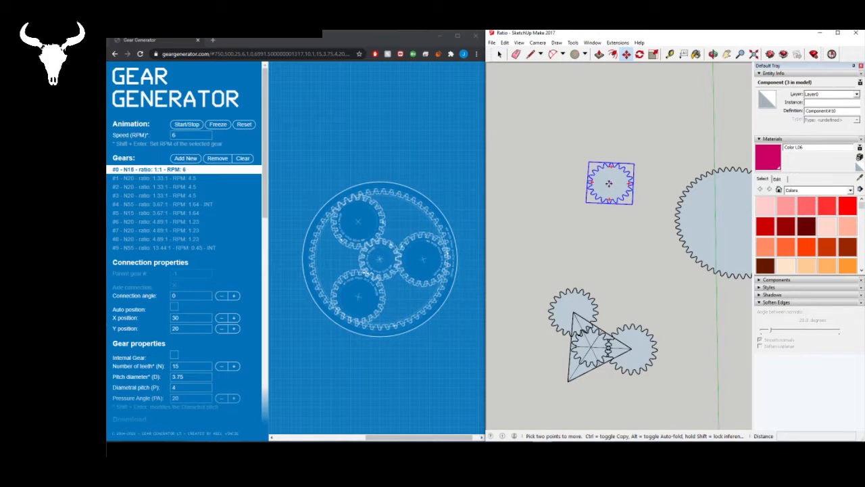
{"action": "left_click_drag", "start_coordinate": [610, 181], "coordinate": [567, 383]}
{"action": "left_click", "coordinate": [568, 382]}
- Minimize the Gear Generator browser window and maximize the SketchUp window
{"action": "scroll", "coordinate": [614, 311], "scroll_direction": "down", "scroll_amount": 2}
{"action": "scroll", "coordinate": [602, 348], "scroll_direction": "up", "scroll_amount": 6}
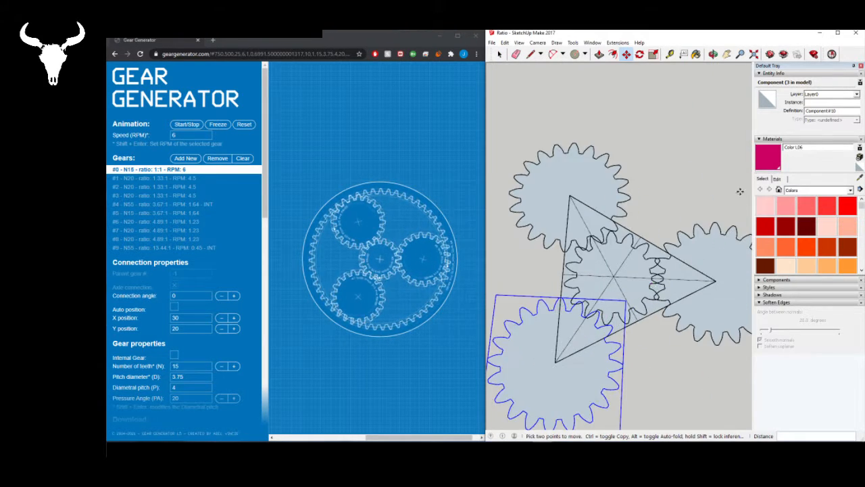
{"action": "scroll", "coordinate": [697, 264], "scroll_direction": "up", "scroll_amount": 1}
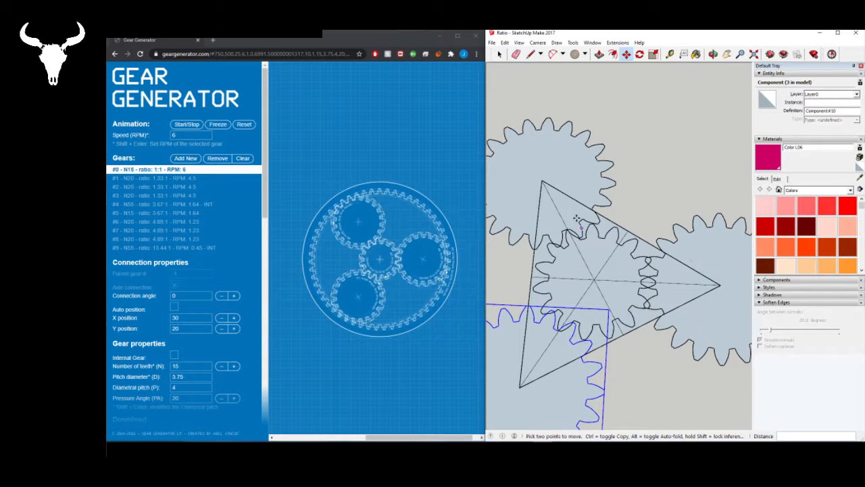
{"action": "scroll", "coordinate": [695, 274], "scroll_direction": "down", "scroll_amount": 2}
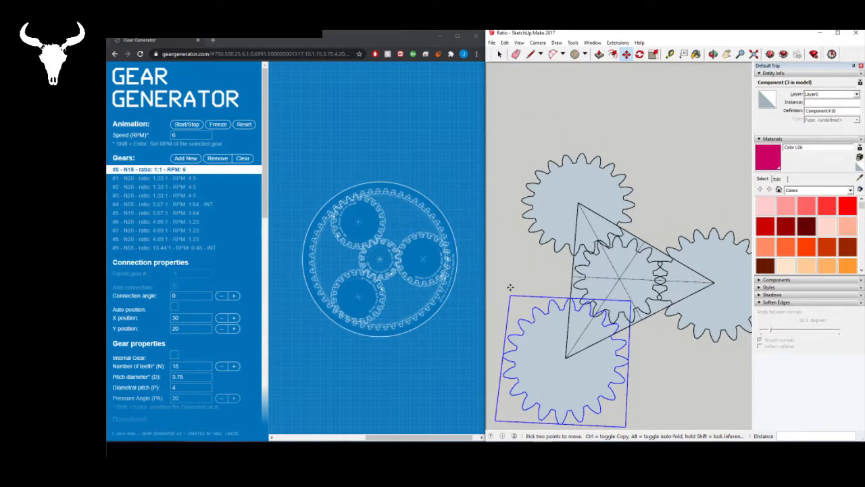
{"action": "scroll", "coordinate": [507, 247], "scroll_direction": "down", "scroll_amount": 2}
{"action": "scroll", "coordinate": [569, 288], "scroll_direction": "down", "scroll_amount": 2}
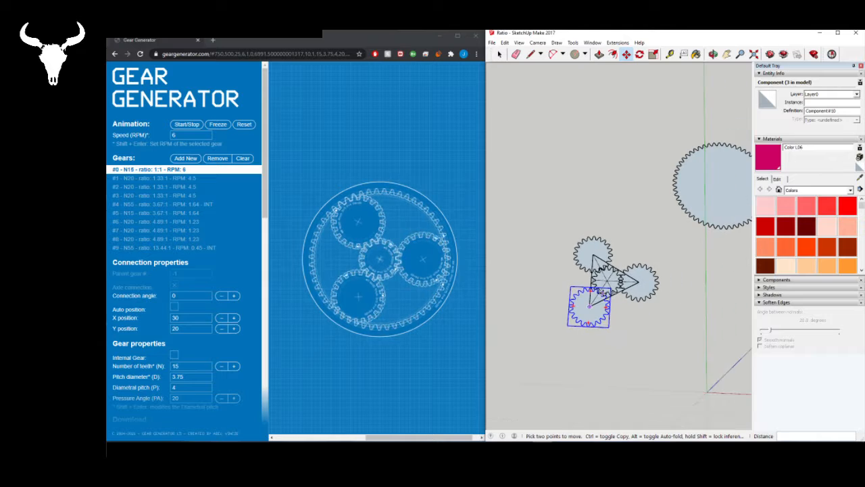
{"action": "key", "text": "space"}
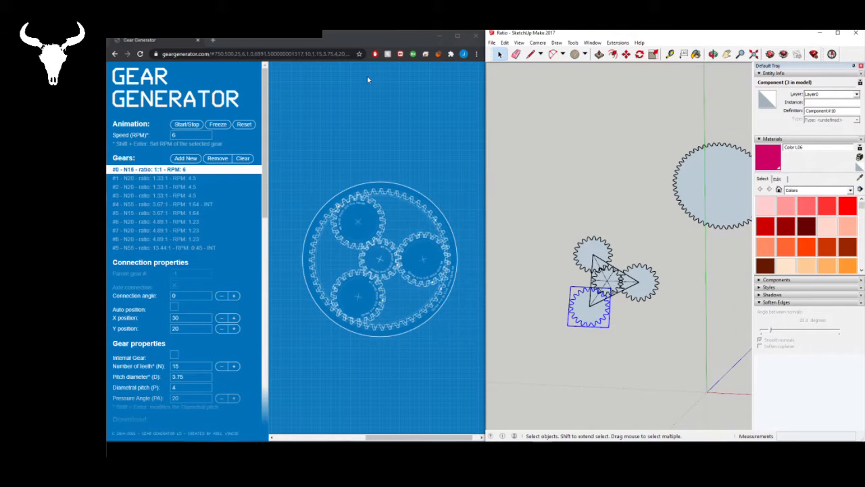
{"action": "left_click", "coordinate": [348, 36]}
{"action": "left_click", "coordinate": [440, 36]}
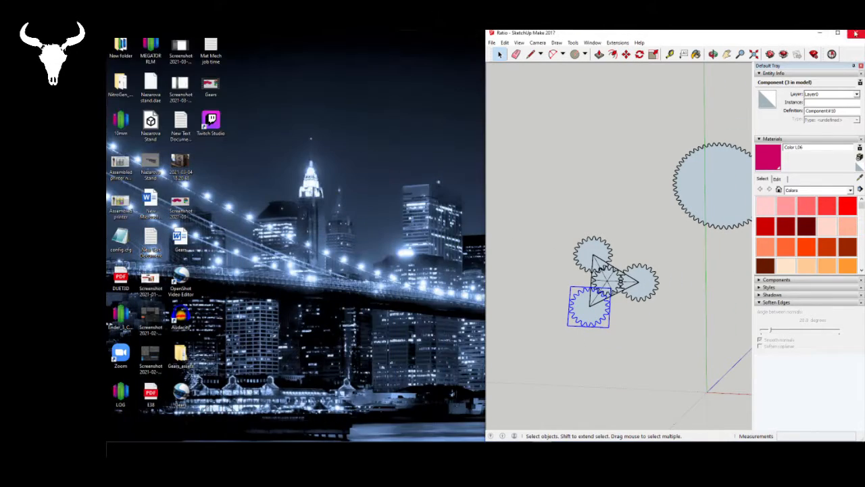
{"action": "left_click", "coordinate": [837, 32]}
- Move the 55-tooth gear by its center onto the triangle's center so that it surrounds the four smaller gears
{"action": "scroll", "coordinate": [391, 278], "scroll_direction": "up", "scroll_amount": 3}
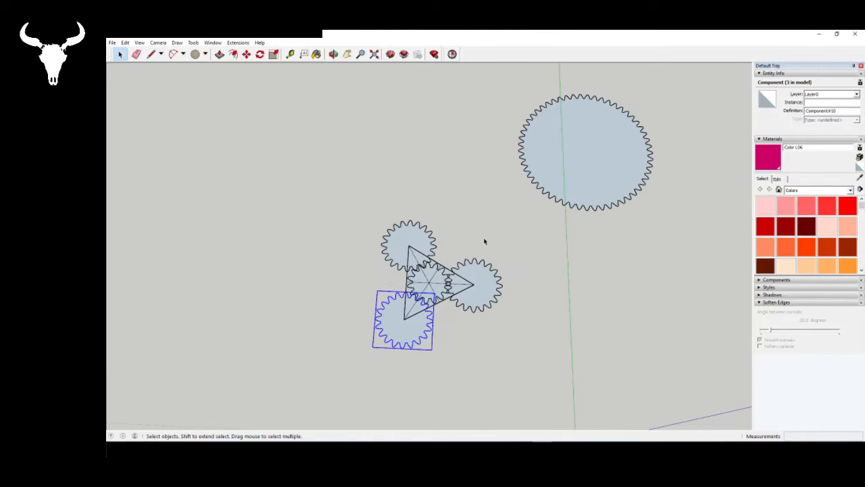
{"action": "mouse_move", "coordinate": [486, 240]}
{"action": "middle_mouse_down"}
{"action": "mouse_move", "coordinate": [432, 275]}
{"action": "mouse_move", "coordinate": [399, 317]}
{"action": "mouse_move", "coordinate": [405, 311]}
{"action": "middle_mouse_up"}
{"action": "scroll", "coordinate": [415, 296], "scroll_direction": "up", "scroll_amount": 2}
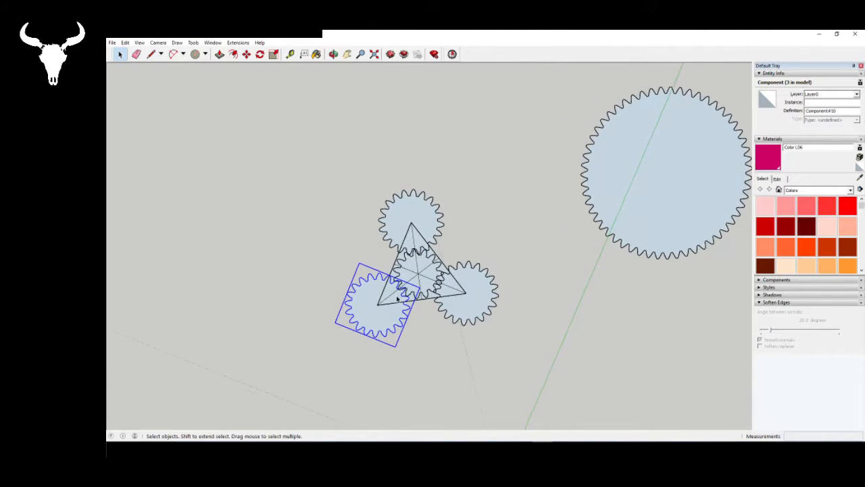
{"action": "scroll", "coordinate": [483, 266], "scroll_direction": "up", "scroll_amount": 4}
{"action": "scroll", "coordinate": [486, 279], "scroll_direction": "down", "scroll_amount": 5}
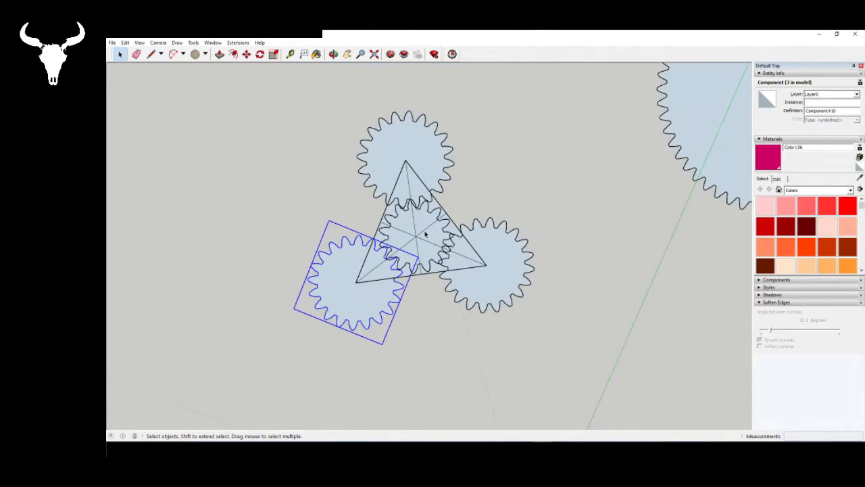
{"action": "left_click", "coordinate": [619, 204]}
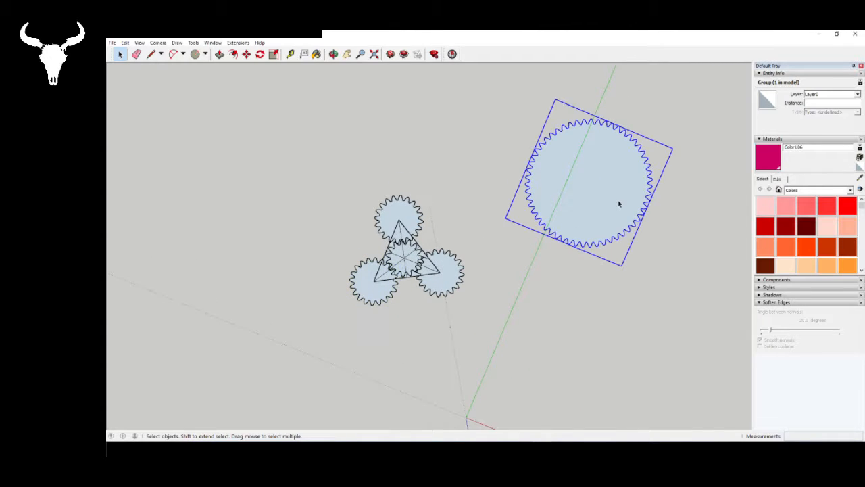
{"action": "key", "text": "m"}
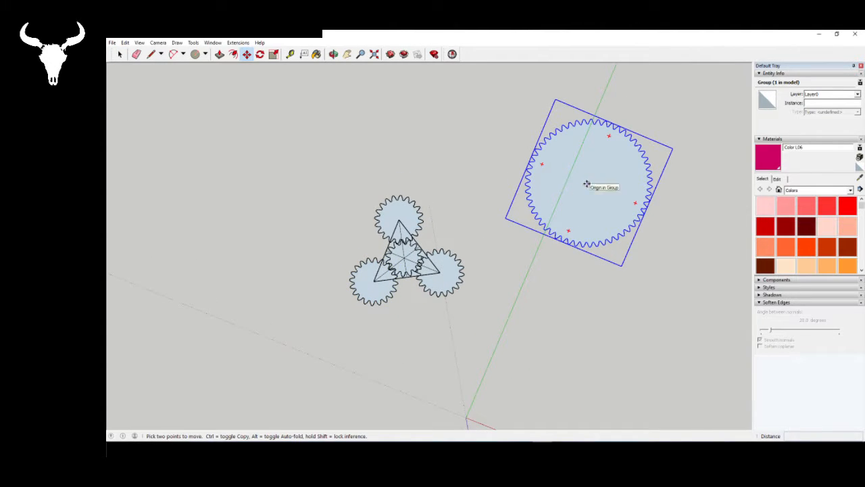
{"action": "left_click", "coordinate": [587, 181]}
{"action": "scroll", "coordinate": [405, 257], "scroll_direction": "up", "scroll_amount": 4}
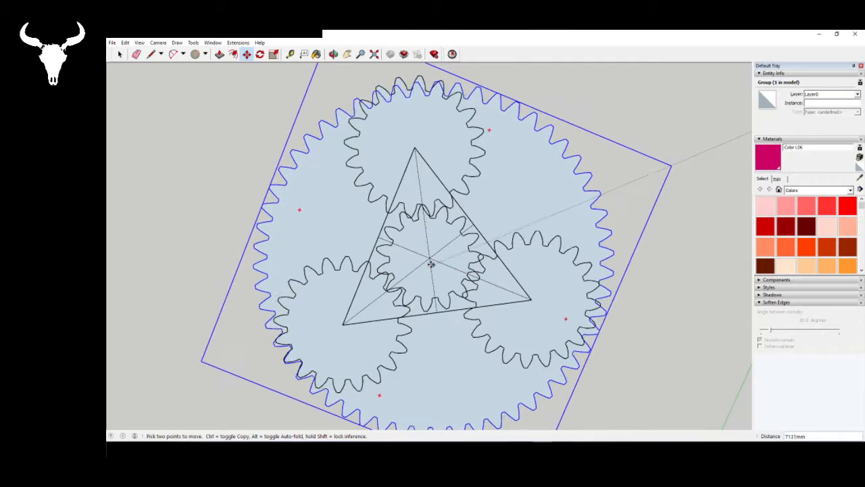
{"action": "left_click", "coordinate": [430, 258]}
{"action": "scroll", "coordinate": [432, 230], "scroll_direction": "down", "scroll_amount": 3}
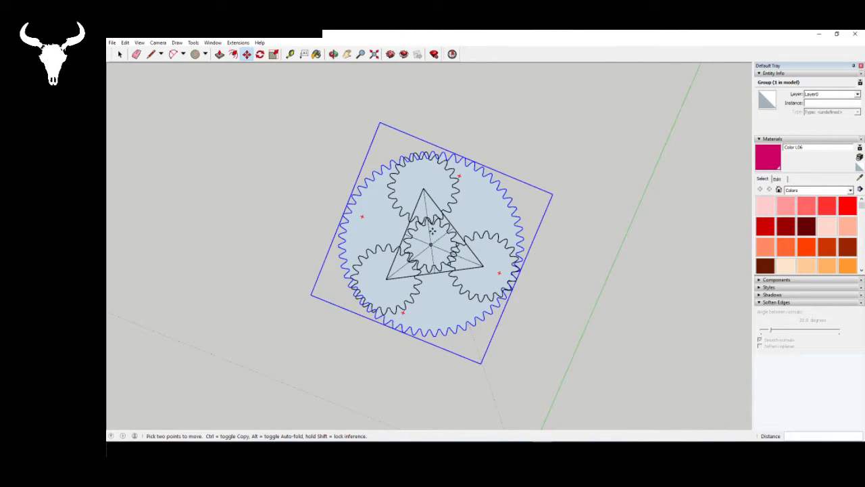
{"action": "key", "text": "space"}
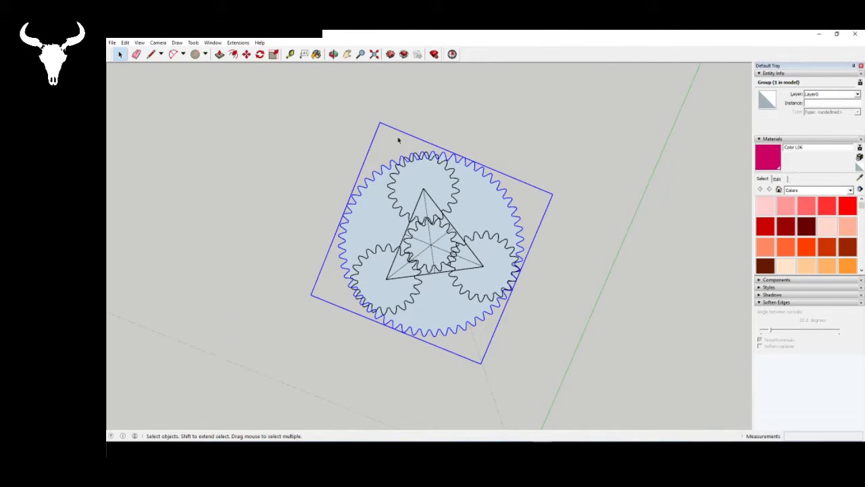
{"action": "right_click", "coordinate": [475, 208]}
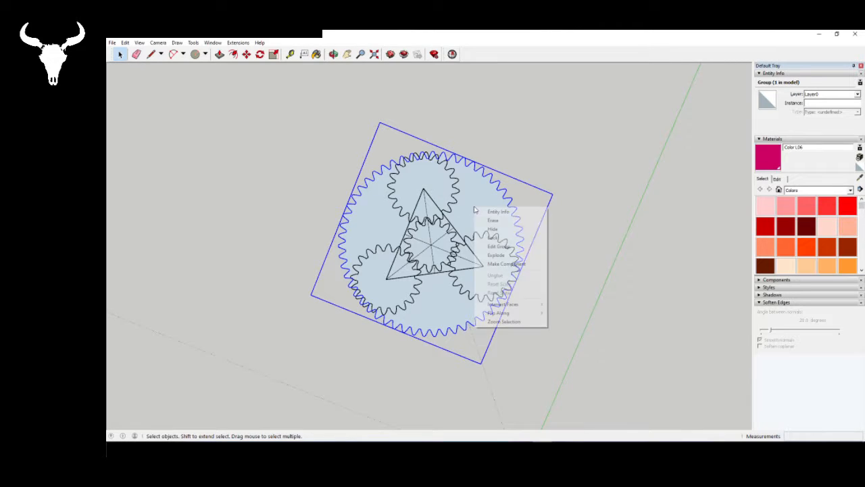
{"action": "left_click", "coordinate": [509, 263]}
{"action": "left_click", "coordinate": [496, 295]}
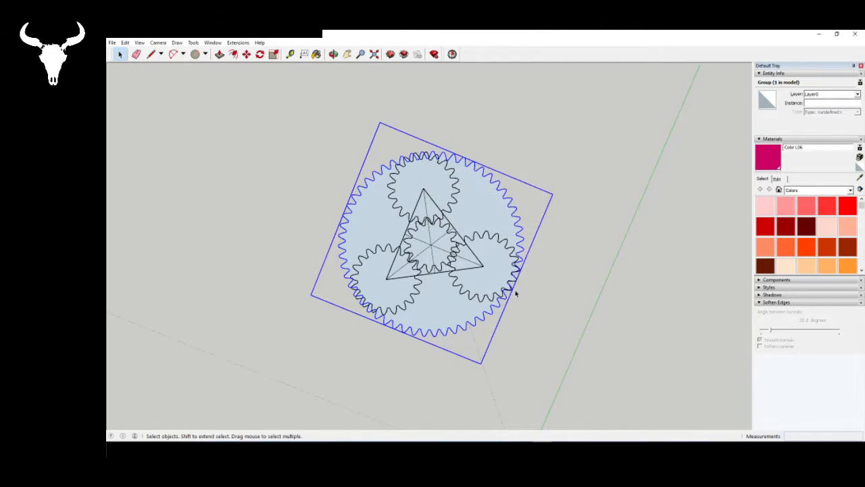
- Open the 55-tooth gear group for editing and draw a circle with a 2600 mm radius from its center
{"action": "double_click", "coordinate": [476, 211]}
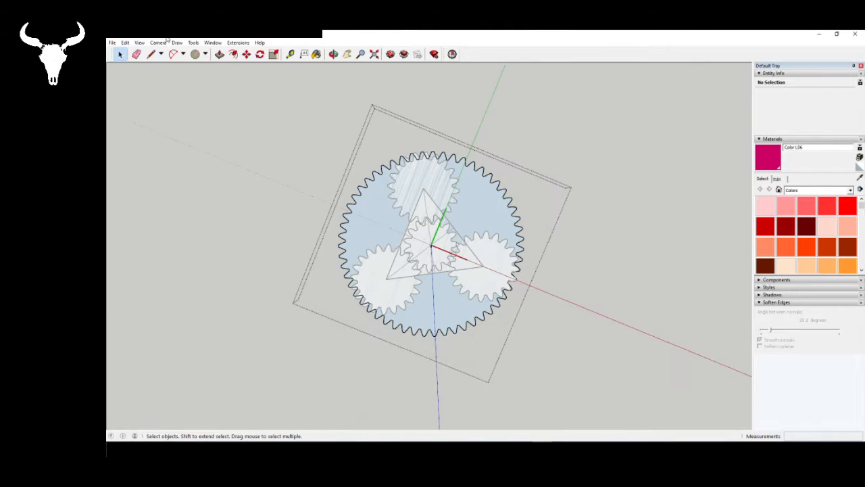
{"action": "left_click", "coordinate": [194, 54]}
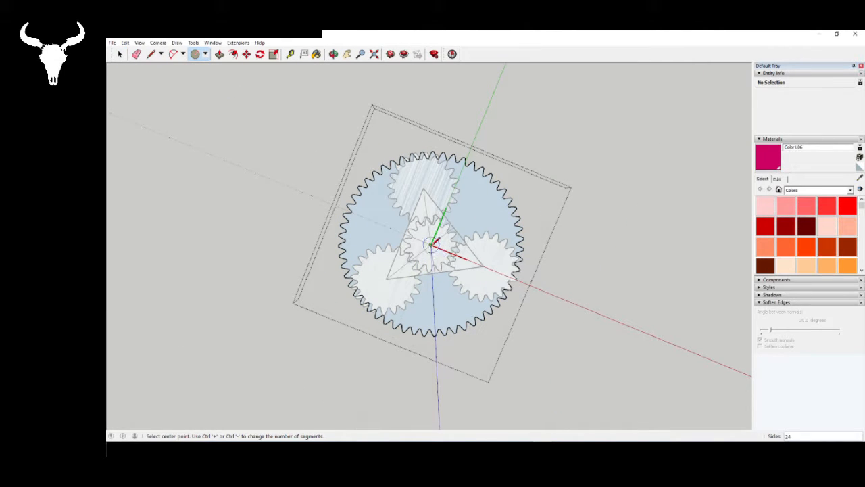
{"action": "left_click", "coordinate": [434, 245]}
{"action": "scroll", "coordinate": [526, 269], "scroll_direction": "up", "scroll_amount": 2}
{"action": "scroll", "coordinate": [526, 269], "scroll_direction": "up", "scroll_amount": 2}
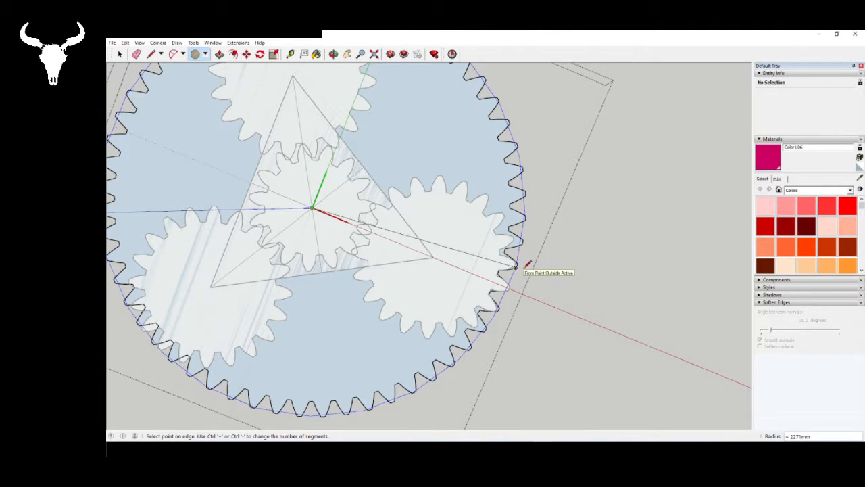
{"action": "key", "text": "Escape"}
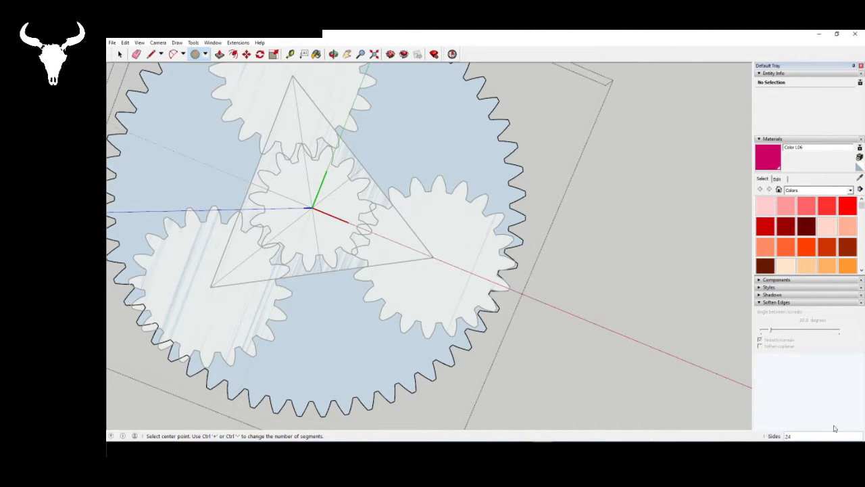
{"action": "left_click", "coordinate": [312, 208]}
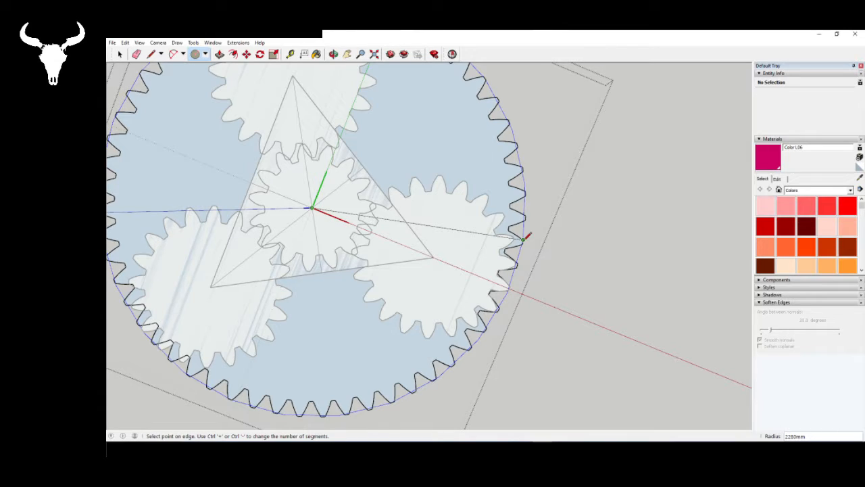
{"action": "type", "text": "2600"}
{"action": "key", "text": "Return"}
{"action": "key", "text": "space"}
- Set the 2600 mm circle's segments to 96
{"action": "scroll", "coordinate": [511, 271], "scroll_direction": "down", "scroll_amount": 6}
{"action": "scroll", "coordinate": [408, 205], "scroll_direction": "up", "scroll_amount": 1}
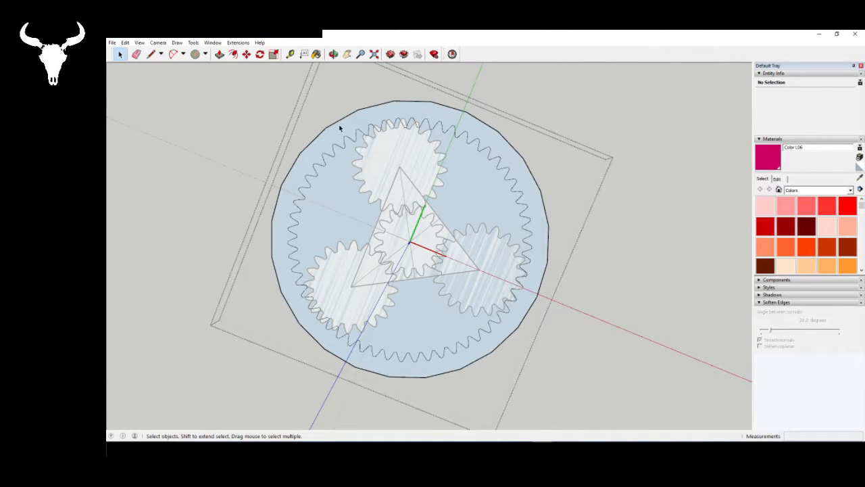
{"action": "left_click", "coordinate": [549, 241]}
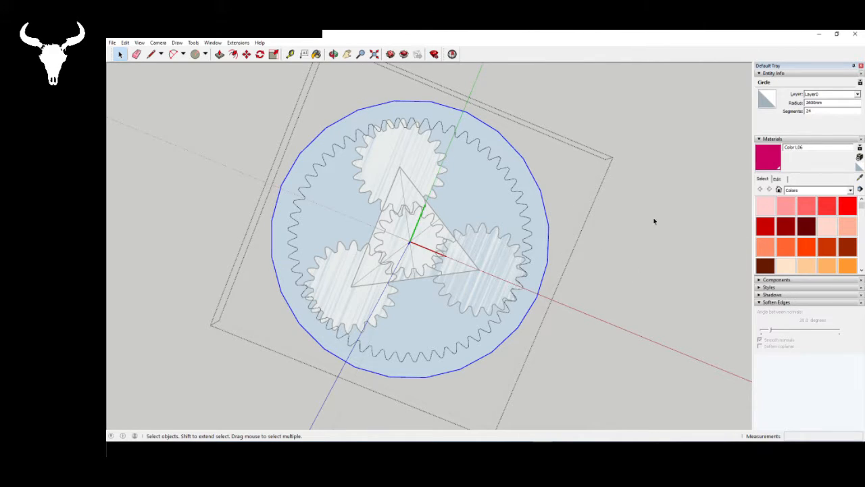
{"action": "double_click", "coordinate": [808, 111]}
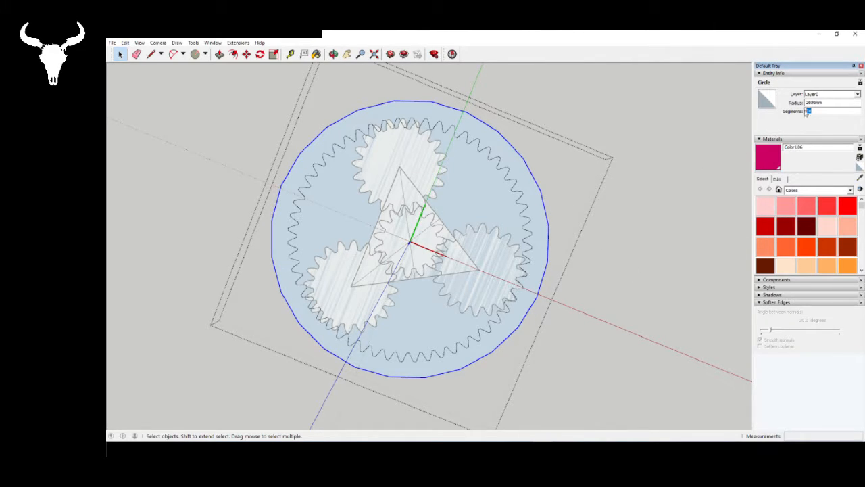
{"action": "type", "text": "96"}
{"action": "left_click", "coordinate": [554, 212]}
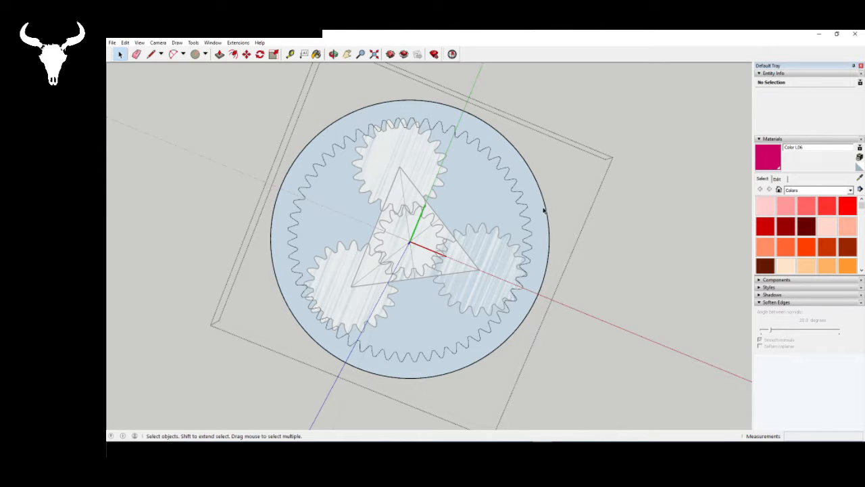
{"action": "left_click", "coordinate": [548, 207]}
- Delete the toothed face inside the 2600 mm circle to leave an internally toothed ring
{"action": "scroll", "coordinate": [289, 241], "scroll_direction": "up", "scroll_amount": 3}
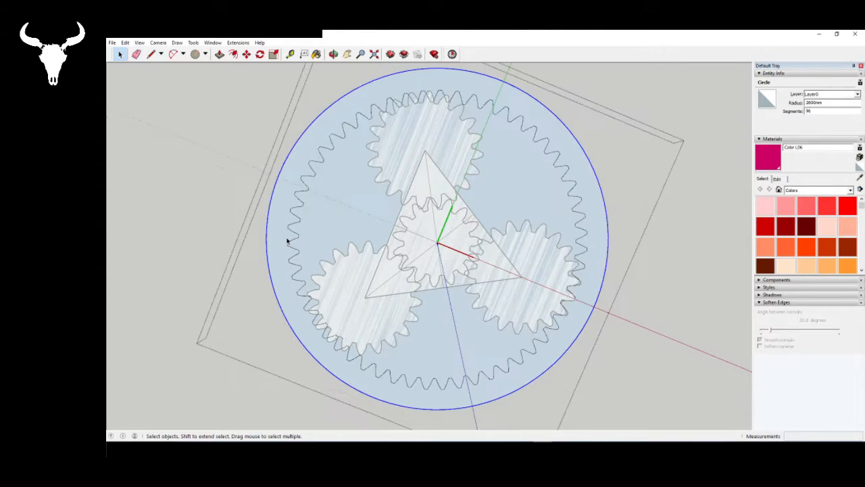
{"action": "middle_click_drag", "start_coordinate": [394, 215], "coordinate": [371, 222]}
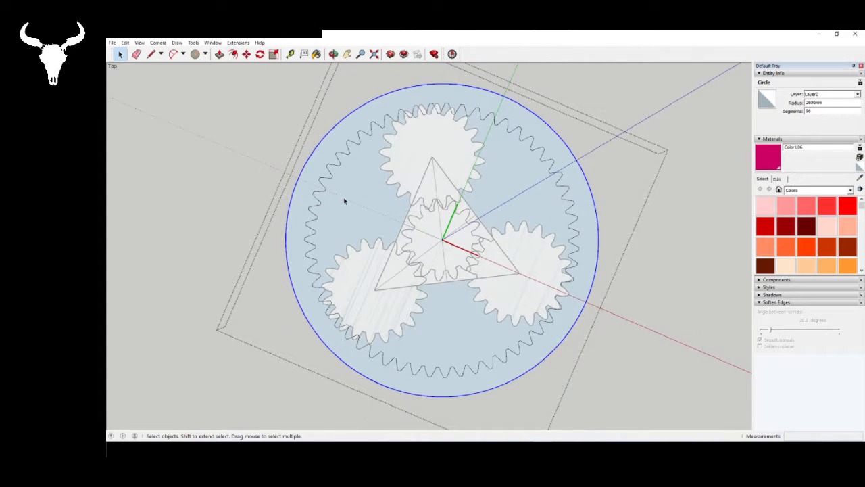
{"action": "left_click", "coordinate": [344, 200]}
{"action": "key", "text": "Delete"}
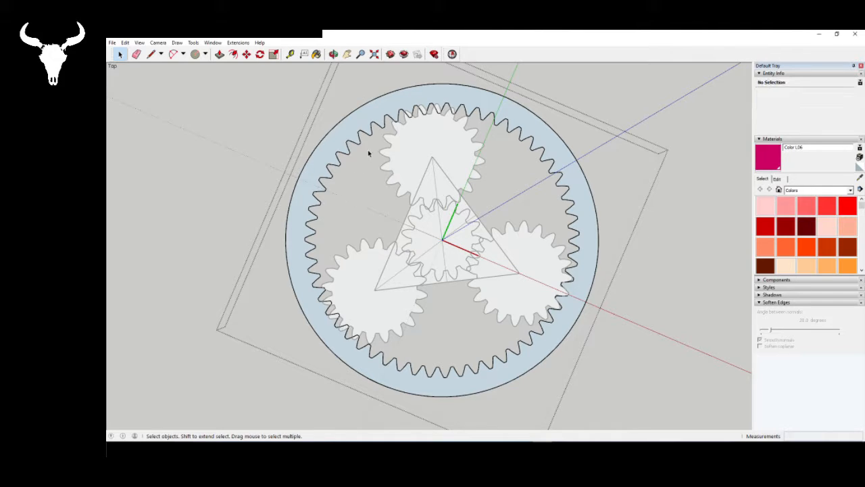
- Leave the 55-tooth ring group and delete the construction triangle's face between the sun gear and the right-hand planet
{"action": "left_click_drag", "start_coordinate": [367, 155], "coordinate": [511, 280]}
{"action": "left_click", "coordinate": [728, 319]}
{"action": "left_click", "coordinate": [492, 253]}
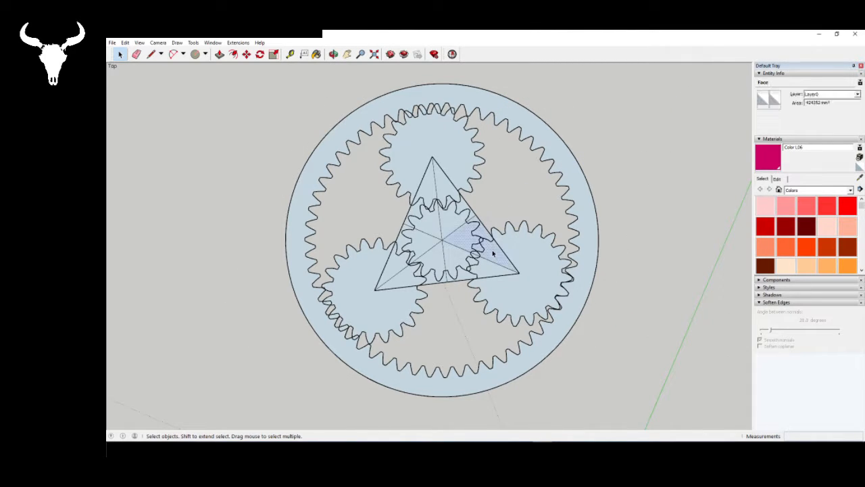
{"action": "left_click", "coordinate": [426, 201]}
{"action": "key", "text": "Delete"}
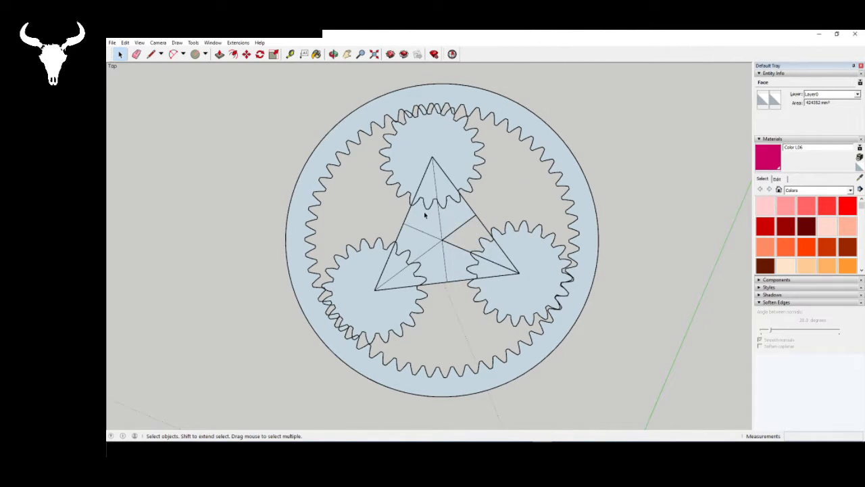
{"action": "key", "text": "ctrl+z"}
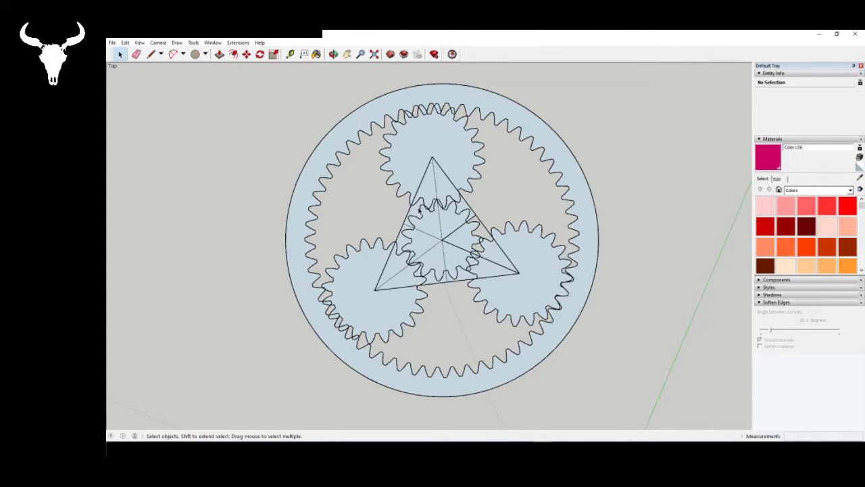
- Delete the remaining faces of the construction triangle around the sun gear
{"action": "left_click", "coordinate": [420, 210]}
{"action": "key", "text": "Delete"}
{"action": "left_click", "coordinate": [405, 242]}
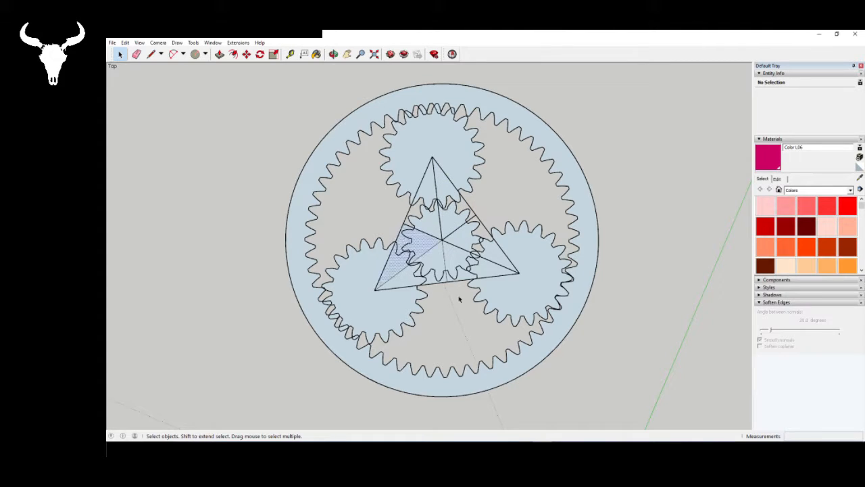
{"action": "key", "text": "Delete"}
{"action": "left_click", "coordinate": [465, 275]}
{"action": "key", "text": "Delete"}
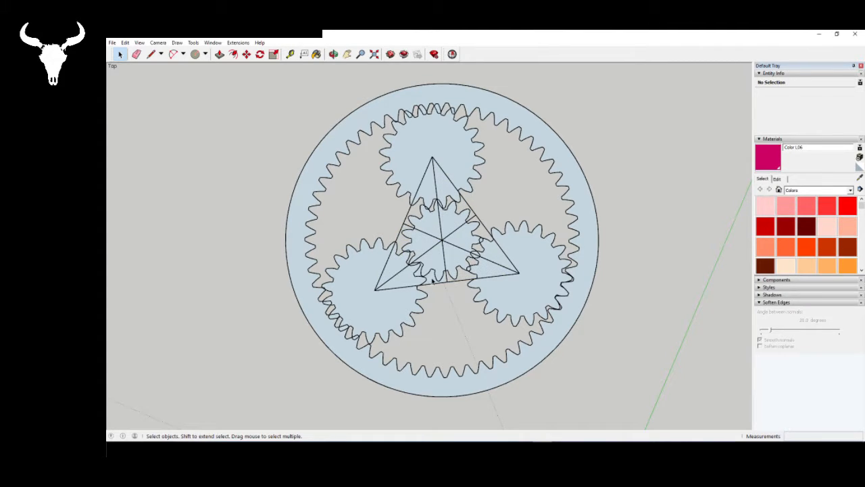
{"action": "left_click", "coordinate": [433, 281]}
{"action": "key", "text": "Delete"}
- Run Solid Inspector² on the model, fix only the stray edges to remove the triangle's leftover lines, and close the inspector
{"action": "left_click", "coordinate": [452, 54]}
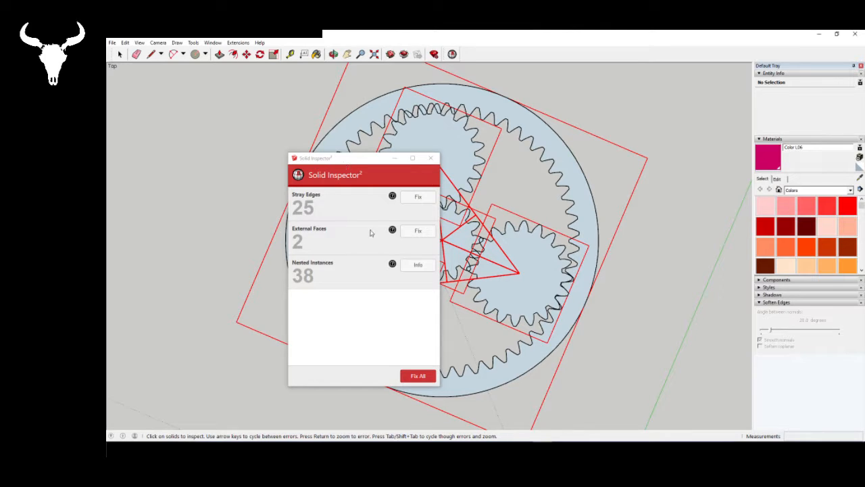
{"action": "left_click", "coordinate": [418, 198]}
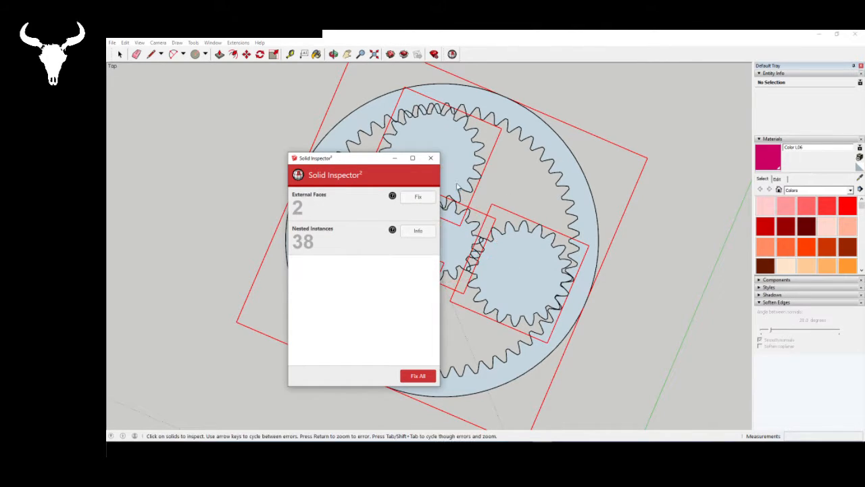
{"action": "left_click", "coordinate": [431, 159]}
- Examine the flat planetary gear layout and its meshing teeth from several angles
{"action": "scroll", "coordinate": [467, 294], "scroll_direction": "down", "scroll_amount": 3}
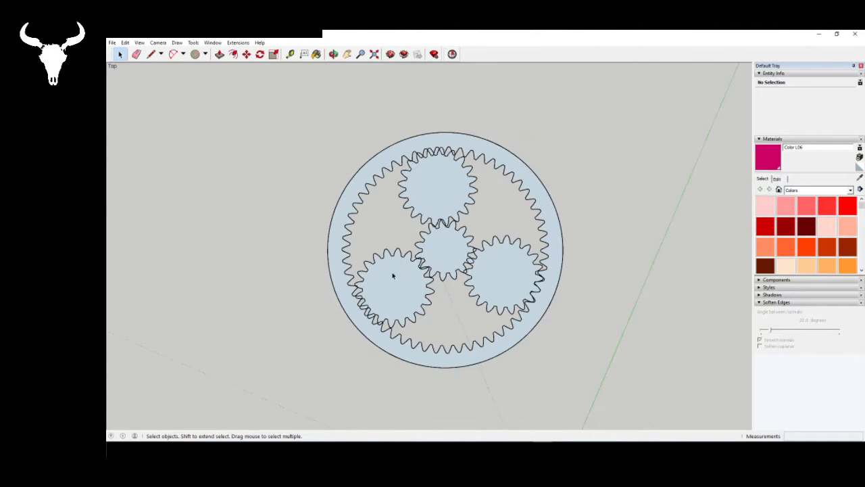
{"action": "scroll", "coordinate": [394, 277], "scroll_direction": "up", "scroll_amount": 2}
{"action": "middle_click_drag", "start_coordinate": [451, 295], "coordinate": [413, 124]}
{"action": "middle_click_drag", "start_coordinate": [480, 286], "coordinate": [464, 338]}
{"action": "scroll", "coordinate": [443, 307], "scroll_direction": "down", "scroll_amount": 9}
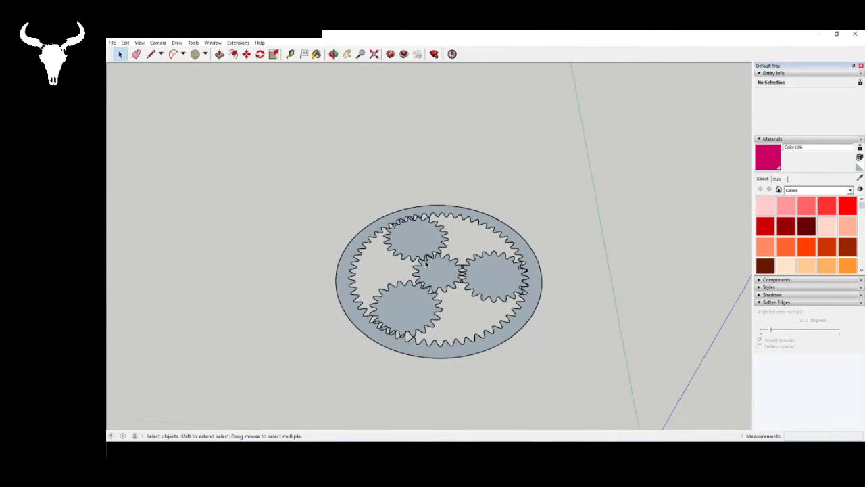
{"action": "scroll", "coordinate": [419, 333], "scroll_direction": "up", "scroll_amount": 3}
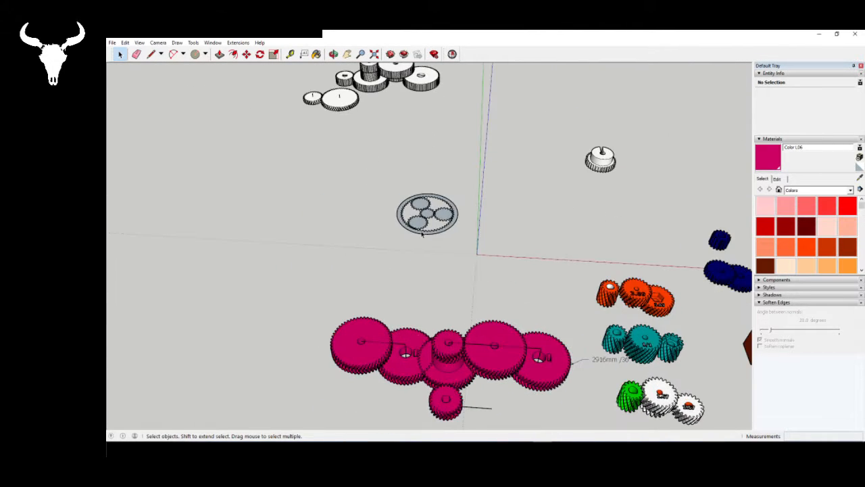
{"action": "scroll", "coordinate": [417, 216], "scroll_direction": "up", "scroll_amount": 7}
{"action": "scroll", "coordinate": [369, 170], "scroll_direction": "down", "scroll_amount": 6}
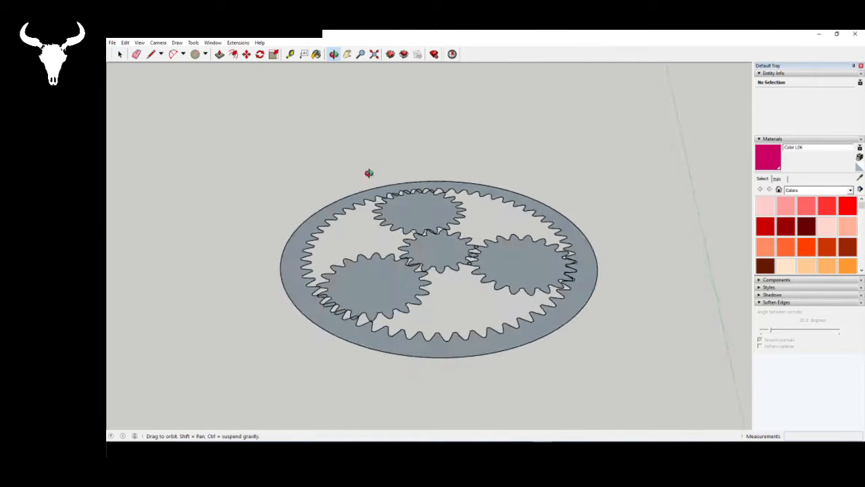
{"action": "scroll", "coordinate": [493, 296], "scroll_direction": "up", "scroll_amount": 5}
{"action": "scroll", "coordinate": [437, 257], "scroll_direction": "down", "scroll_amount": 1}
{"action": "scroll", "coordinate": [437, 257], "scroll_direction": "down", "scroll_amount": 1}
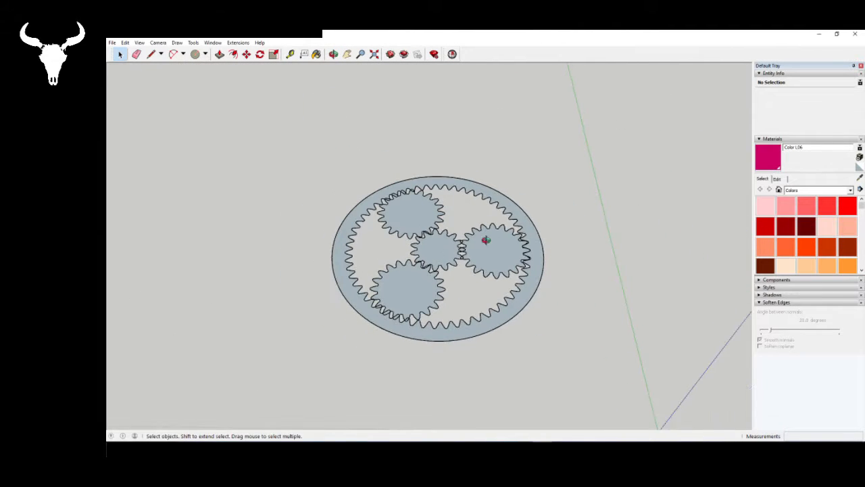
- Examine the V-shaped teeth of the small gear in the pink herringbone gear train
{"action": "mouse_move", "coordinate": [485, 239]}
{"action": "middle_mouse_down"}
{"action": "mouse_move", "coordinate": [465, 260]}
{"action": "mouse_move", "coordinate": [473, 291]}
{"action": "mouse_move", "coordinate": [500, 319]}
{"action": "mouse_move", "coordinate": [487, 196]}
{"action": "mouse_move", "coordinate": [385, 238]}
{"action": "mouse_move", "coordinate": [433, 351]}
{"action": "middle_mouse_up"}
{"action": "scroll", "coordinate": [475, 264], "scroll_direction": "down", "scroll_amount": 6}
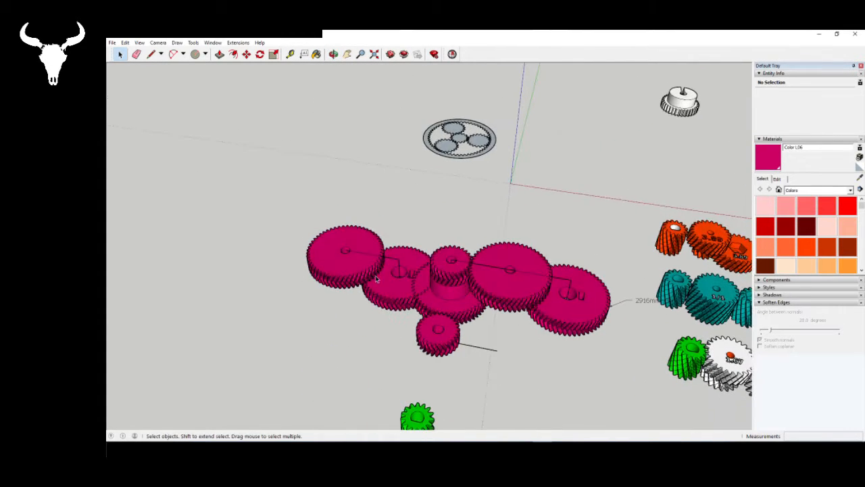
{"action": "scroll", "coordinate": [436, 366], "scroll_direction": "up", "scroll_amount": 3}
{"action": "scroll", "coordinate": [466, 314], "scroll_direction": "up", "scroll_amount": 5}
{"action": "middle_click_drag", "start_coordinate": [469, 313], "coordinate": [478, 246]}
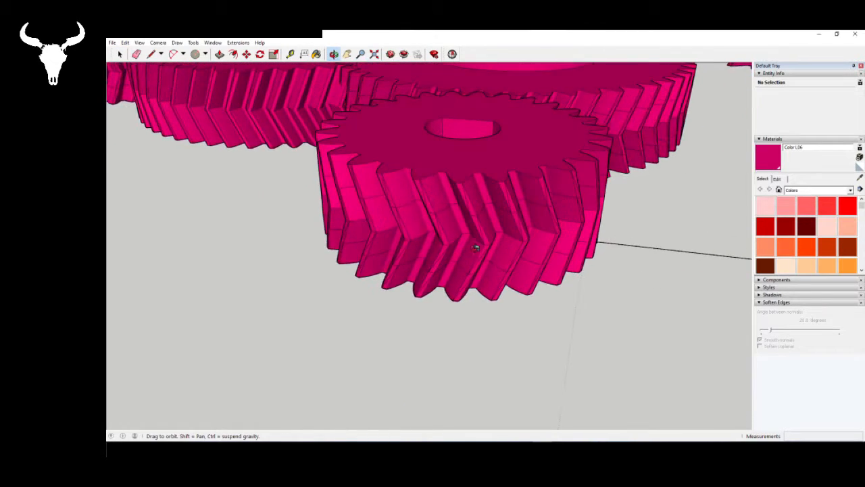
{"action": "scroll", "coordinate": [475, 263], "scroll_direction": "down", "scroll_amount": 8}
{"action": "middle_click_drag", "start_coordinate": [474, 277], "coordinate": [476, 346]}
{"action": "scroll", "coordinate": [433, 352], "scroll_direction": "down", "scroll_amount": 5}
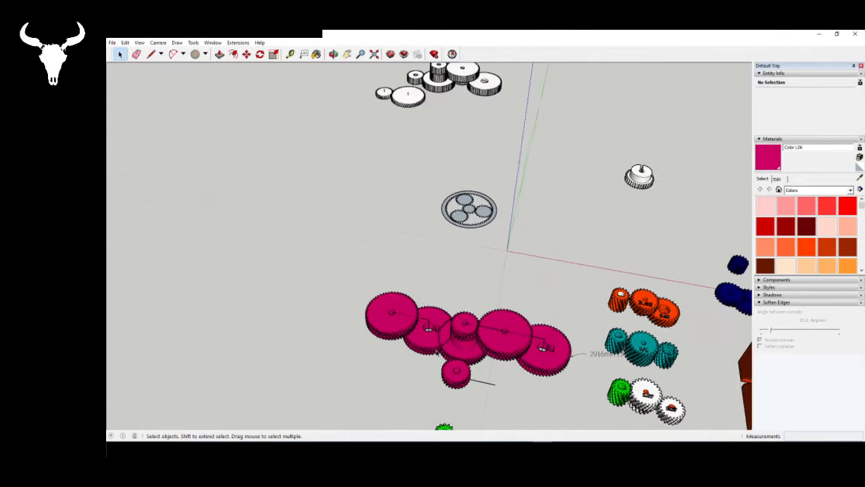
- Open the 15-tooth sun gear for editing and extrude its toothed face upward to roughly three quarters of its width
{"action": "scroll", "coordinate": [456, 221], "scroll_direction": "up", "scroll_amount": 3}
{"action": "scroll", "coordinate": [455, 221], "scroll_direction": "up", "scroll_amount": 6}
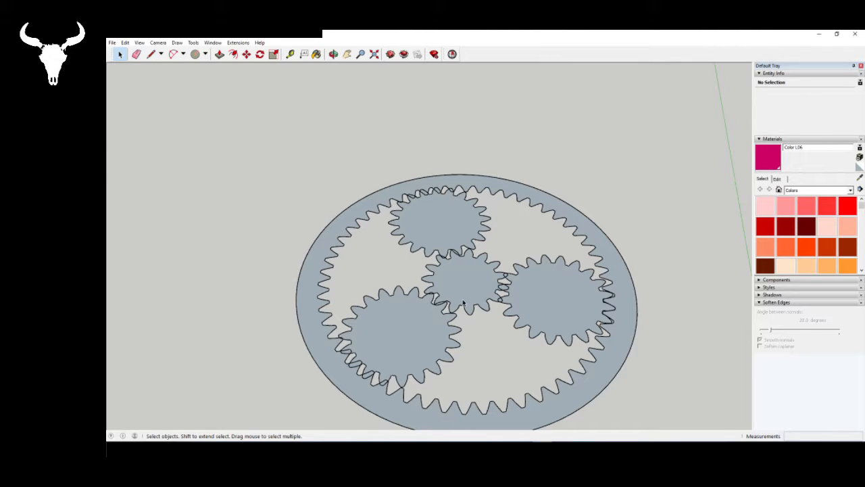
{"action": "double_click", "coordinate": [466, 281]}
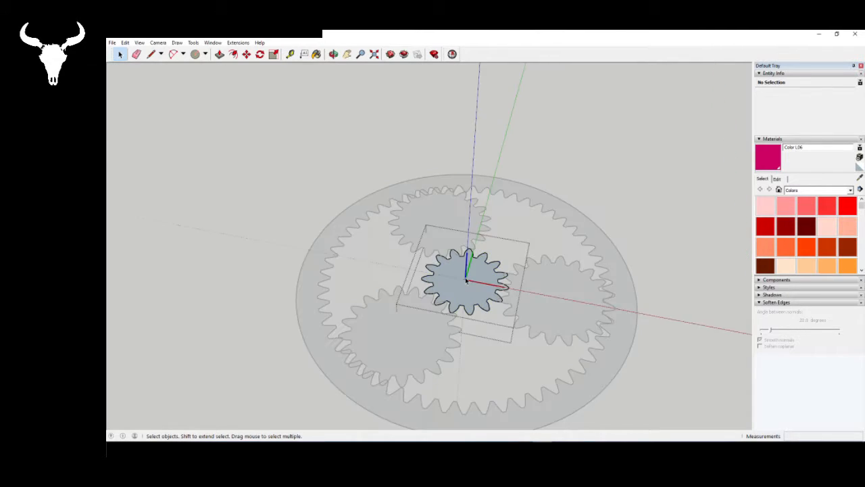
{"action": "scroll", "coordinate": [457, 325], "scroll_direction": "up", "scroll_amount": 5}
{"action": "scroll", "coordinate": [448, 335], "scroll_direction": "up", "scroll_amount": 3}
{"action": "scroll", "coordinate": [432, 226], "scroll_direction": "down", "scroll_amount": 4}
{"action": "scroll", "coordinate": [446, 273], "scroll_direction": "up", "scroll_amount": 2}
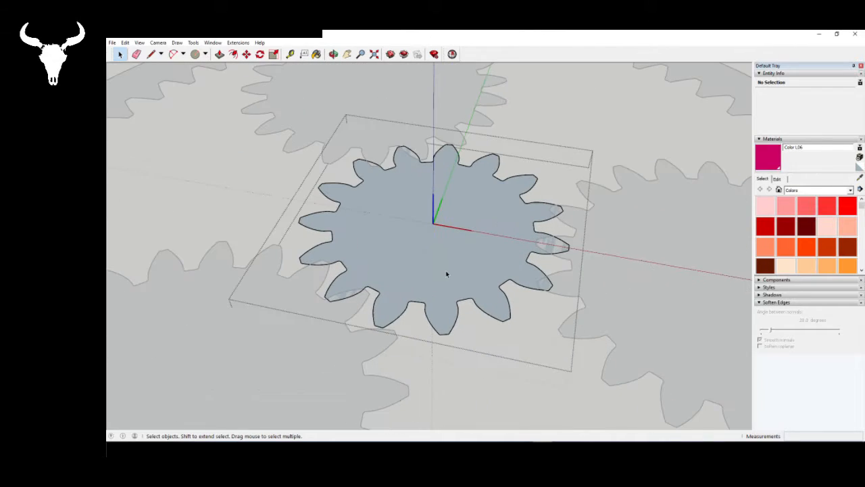
{"action": "key", "text": "p"}
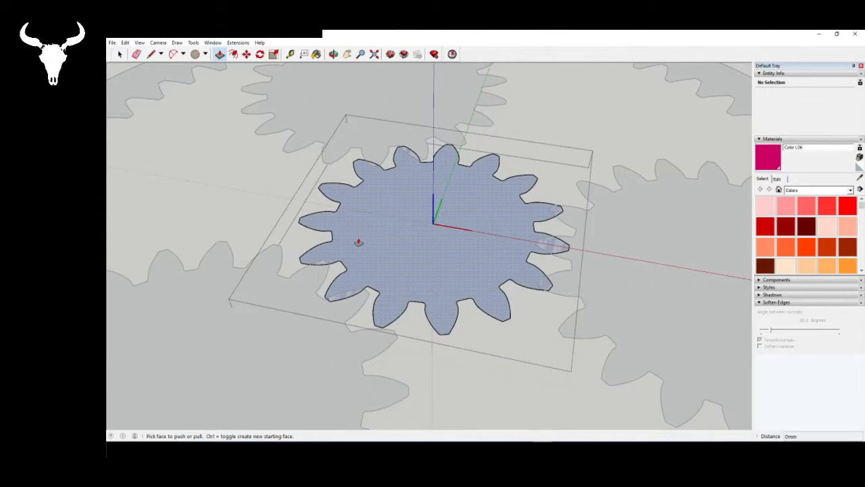
{"action": "left_click", "coordinate": [359, 242]}
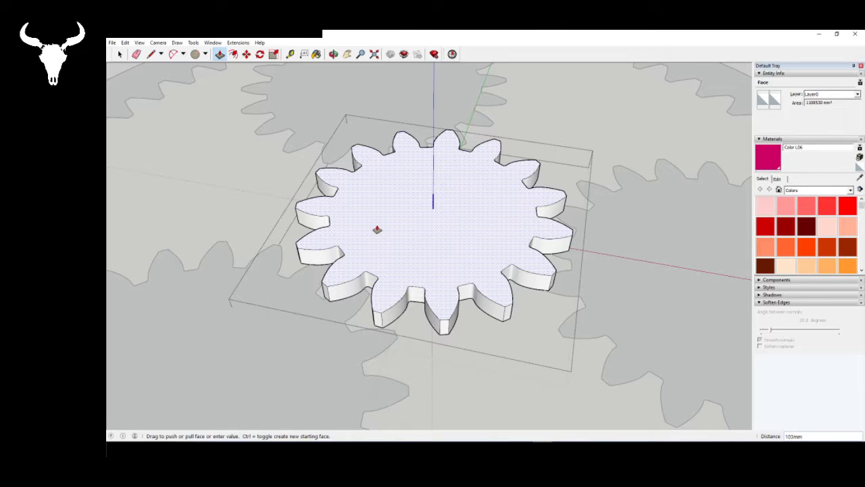
{"action": "type", "text": "1000"}
{"action": "key", "text": "Return"}
{"action": "key", "text": "space"}
- Examine the straight teeth of the extruded sun gear from several sides
{"action": "scroll", "coordinate": [403, 275], "scroll_direction": "down", "scroll_amount": 5}
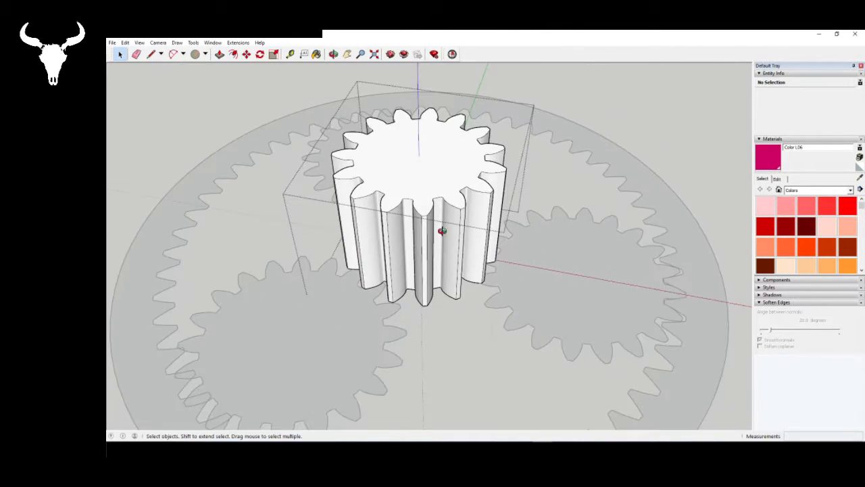
{"action": "middle_click_drag", "start_coordinate": [442, 231], "coordinate": [405, 257]}
{"action": "scroll", "coordinate": [402, 172], "scroll_direction": "up", "scroll_amount": 3}
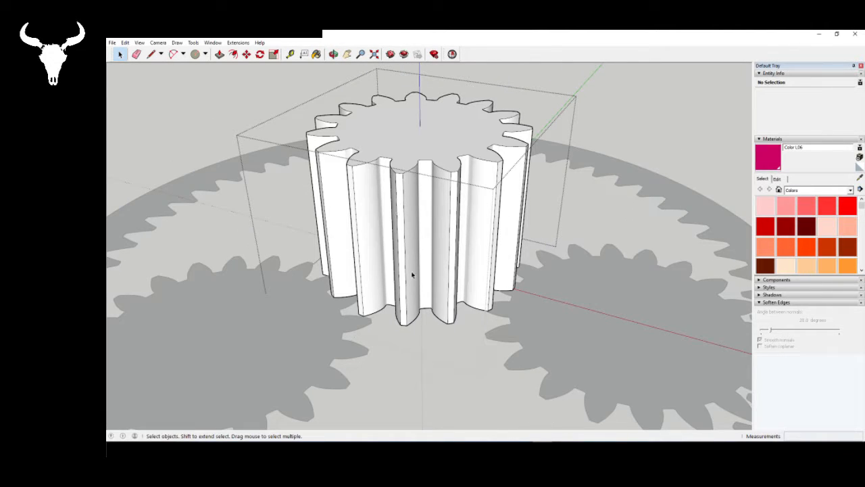
{"action": "middle_click_drag", "start_coordinate": [401, 260], "coordinate": [466, 299]}
{"action": "middle_click_drag", "start_coordinate": [369, 238], "coordinate": [350, 228]}
{"action": "scroll", "coordinate": [481, 236], "scroll_direction": "up", "scroll_amount": 4}
{"action": "scroll", "coordinate": [480, 236], "scroll_direction": "down", "scroll_amount": 3}
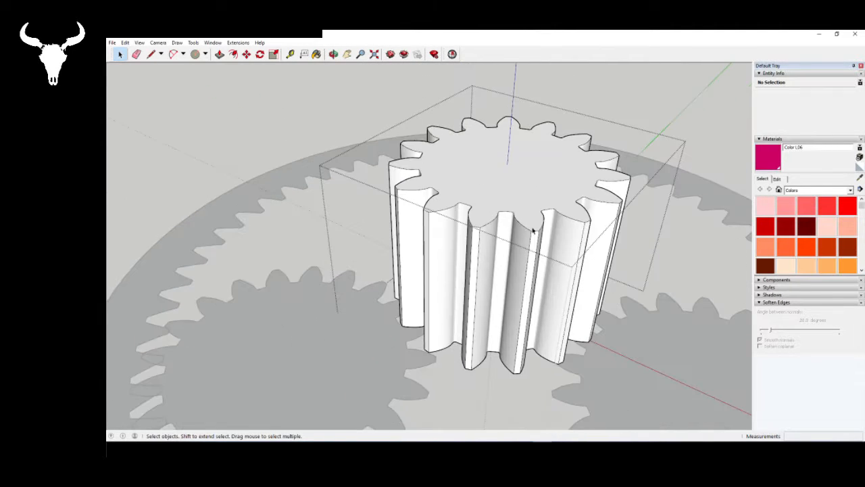
- Examine the tooth shapes of the pink herringbone gears and the twisted teeth of the green helical gear
{"action": "scroll", "coordinate": [473, 146], "scroll_direction": "down", "scroll_amount": 5}
{"action": "scroll", "coordinate": [483, 153], "scroll_direction": "down", "scroll_amount": 4}
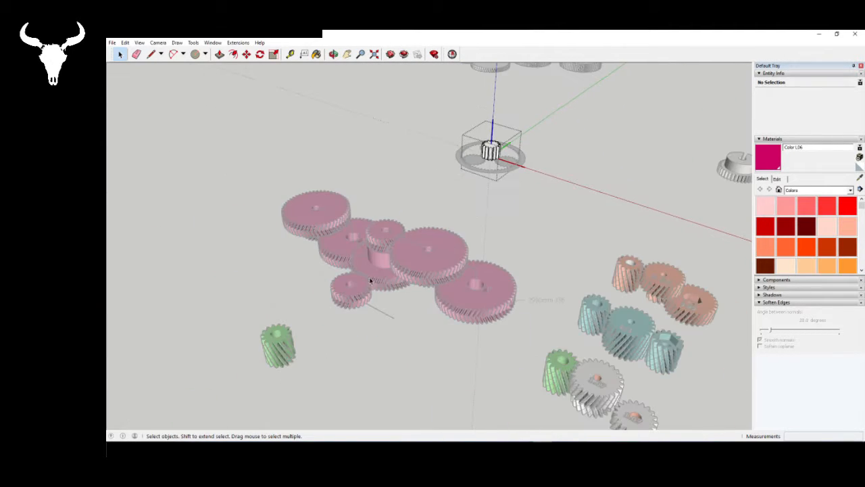
{"action": "scroll", "coordinate": [465, 287], "scroll_direction": "up", "scroll_amount": 6}
{"action": "middle_click_drag", "start_coordinate": [465, 287], "coordinate": [464, 235]}
{"action": "scroll", "coordinate": [464, 234], "scroll_direction": "down", "scroll_amount": 3}
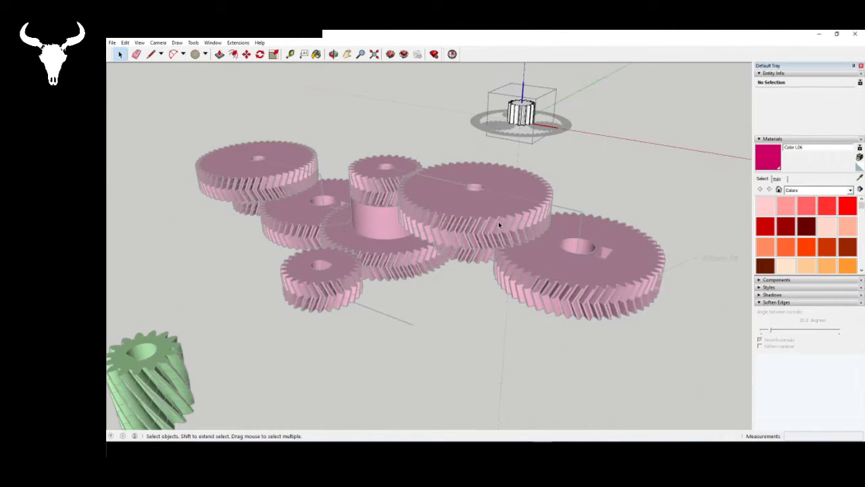
{"action": "scroll", "coordinate": [338, 290], "scroll_direction": "down", "scroll_amount": 2}
{"action": "scroll", "coordinate": [155, 406], "scroll_direction": "up", "scroll_amount": 4}
{"action": "scroll", "coordinate": [218, 375], "scroll_direction": "up", "scroll_amount": 3}
{"action": "middle_click_drag", "start_coordinate": [217, 375], "coordinate": [220, 279]}
{"action": "scroll", "coordinate": [359, 219], "scroll_direction": "down", "scroll_amount": 4}
{"action": "scroll", "coordinate": [410, 264], "scroll_direction": "down", "scroll_amount": 1}
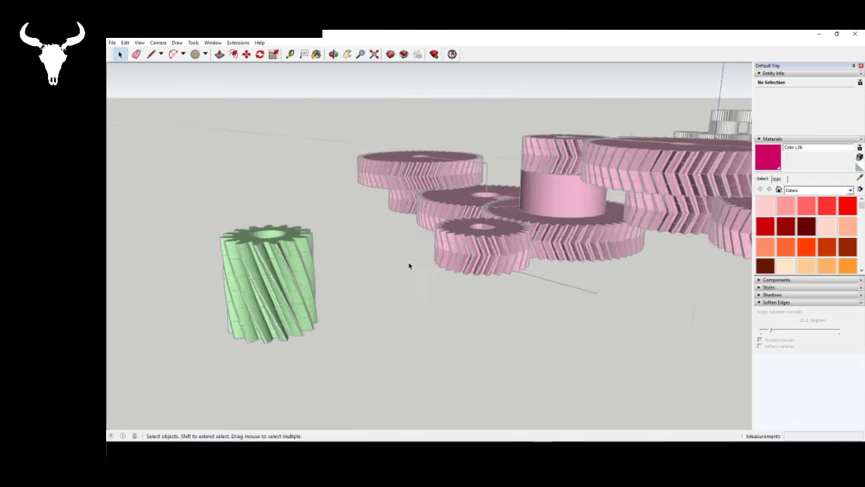
{"action": "scroll", "coordinate": [344, 264], "scroll_direction": "up", "scroll_amount": 3}
{"action": "scroll", "coordinate": [463, 184], "scroll_direction": "up", "scroll_amount": 1}
{"action": "scroll", "coordinate": [508, 189], "scroll_direction": "up", "scroll_amount": 1}
{"action": "middle_click_drag", "start_coordinate": [507, 189], "coordinate": [398, 234]}
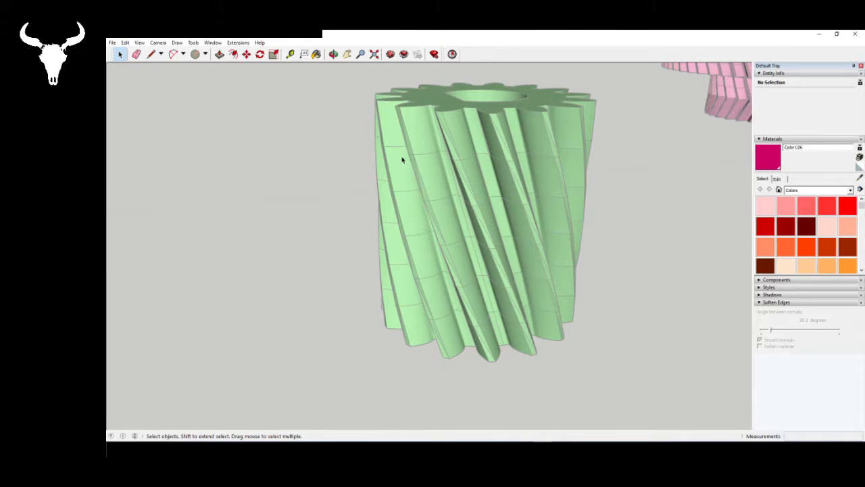
{"action": "middle_click_drag", "start_coordinate": [448, 255], "coordinate": [451, 193]}
{"action": "middle_click_drag", "start_coordinate": [496, 188], "coordinate": [498, 188]}
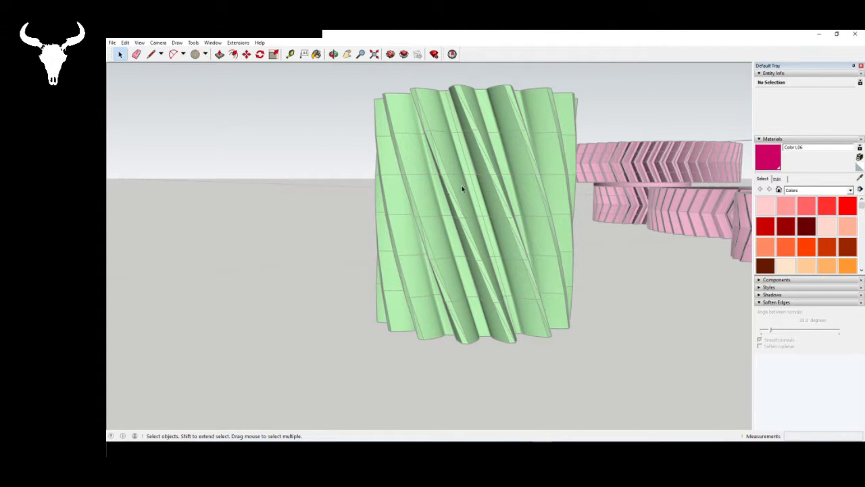
{"action": "middle_click_drag", "start_coordinate": [461, 189], "coordinate": [432, 290]}
{"action": "scroll", "coordinate": [417, 294], "scroll_direction": "down", "scroll_amount": 5}
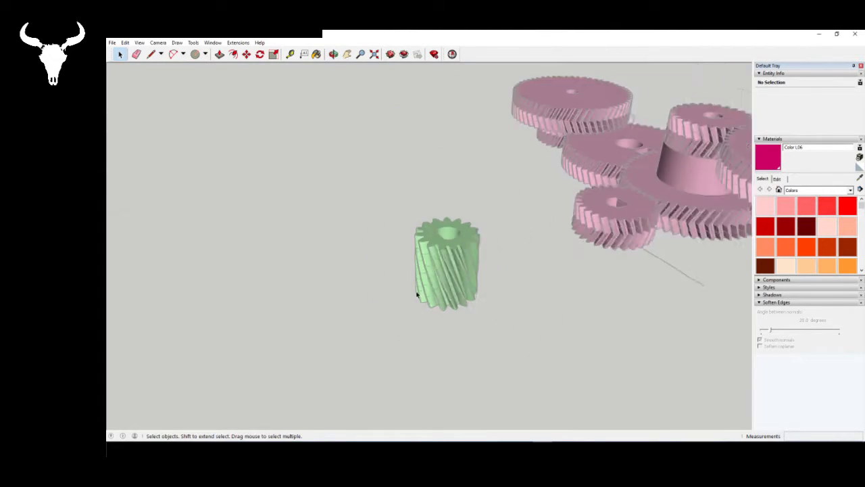
- Try to twist the extruded sun gear by rotating its top face 20 degrees about the gear's centre
{"action": "scroll", "coordinate": [417, 294], "scroll_direction": "down", "scroll_amount": 5}
{"action": "scroll", "coordinate": [635, 203], "scroll_direction": "up", "scroll_amount": 10}
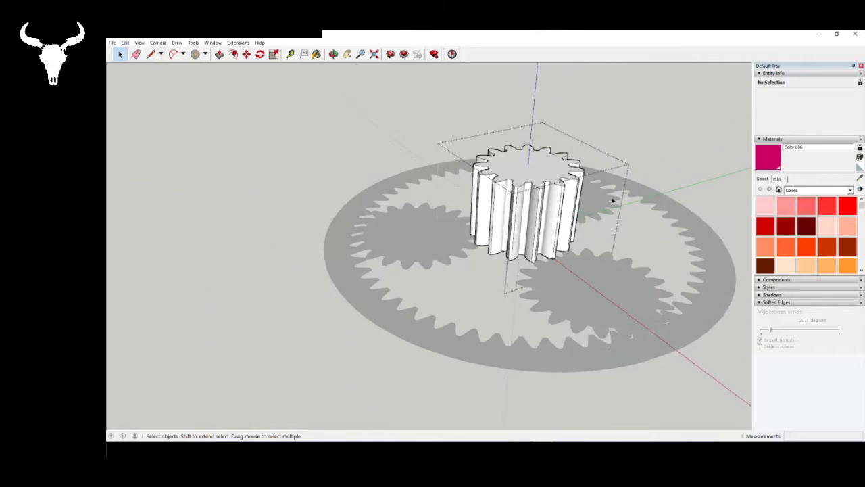
{"action": "scroll", "coordinate": [613, 200], "scroll_direction": "up", "scroll_amount": 5}
{"action": "middle_click_drag", "start_coordinate": [575, 246], "coordinate": [612, 254]}
{"action": "scroll", "coordinate": [525, 158], "scroll_direction": "down", "scroll_amount": 5}
{"action": "scroll", "coordinate": [448, 187], "scroll_direction": "up", "scroll_amount": 3}
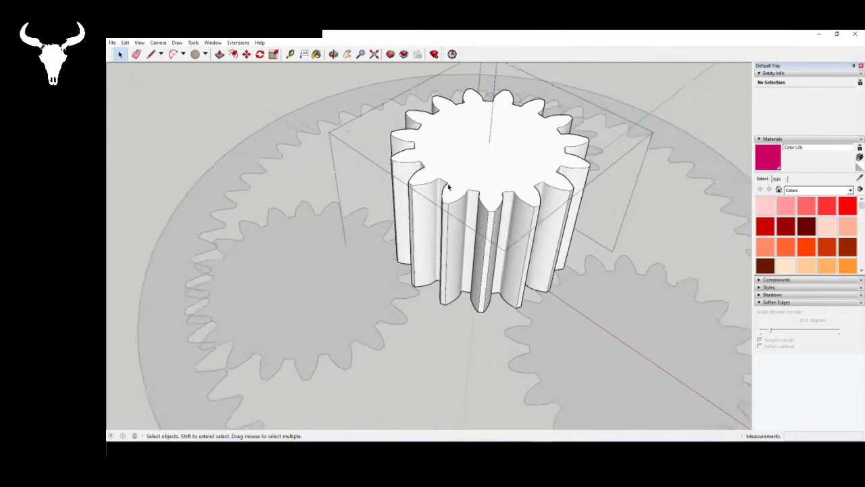
{"action": "scroll", "coordinate": [448, 187], "scroll_direction": "up", "scroll_amount": 1}
{"action": "left_click", "coordinate": [458, 145]}
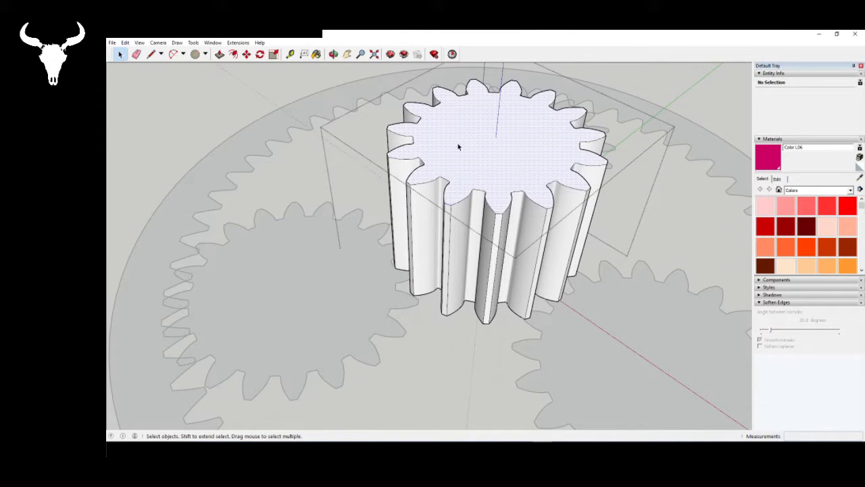
{"action": "left_click", "coordinate": [260, 55]}
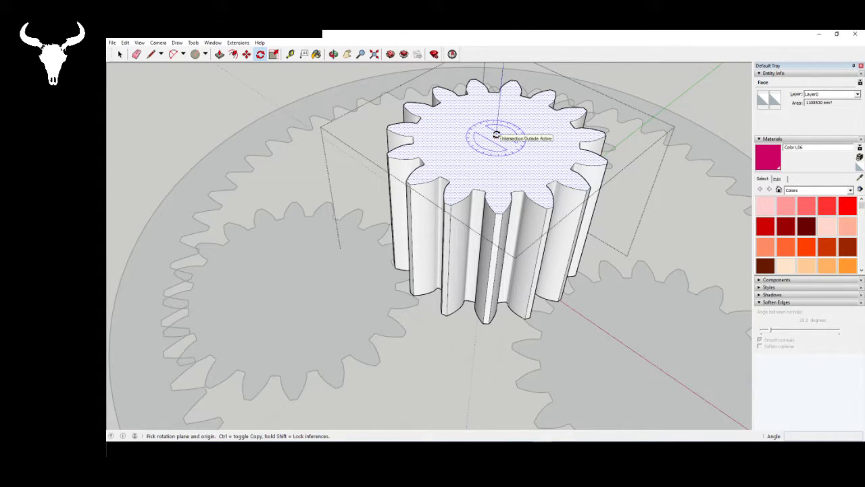
{"action": "left_click", "coordinate": [496, 135]}
{"action": "scroll", "coordinate": [505, 214], "scroll_direction": "up", "scroll_amount": 5}
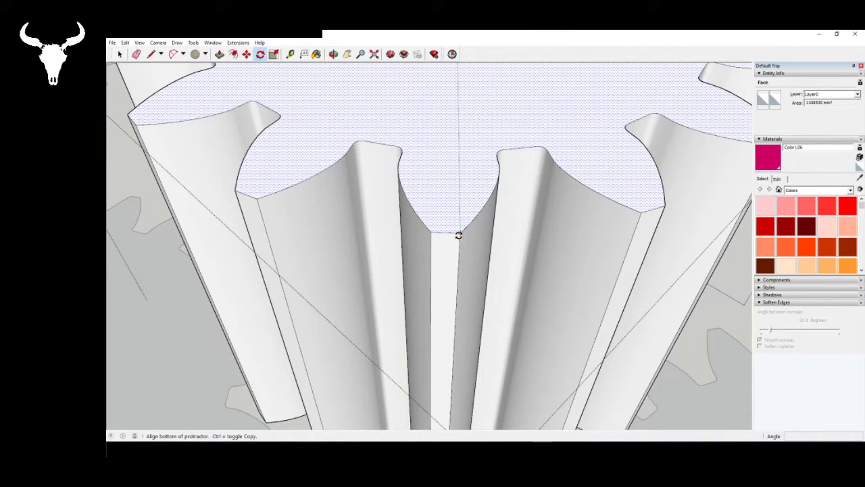
{"action": "left_click", "coordinate": [458, 235]}
{"action": "scroll", "coordinate": [489, 236], "scroll_direction": "down", "scroll_amount": 6}
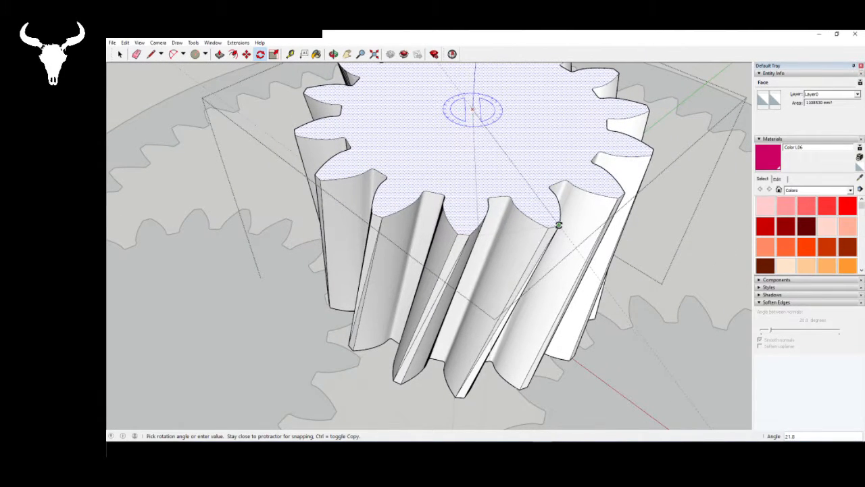
{"action": "key", "text": "Return"}
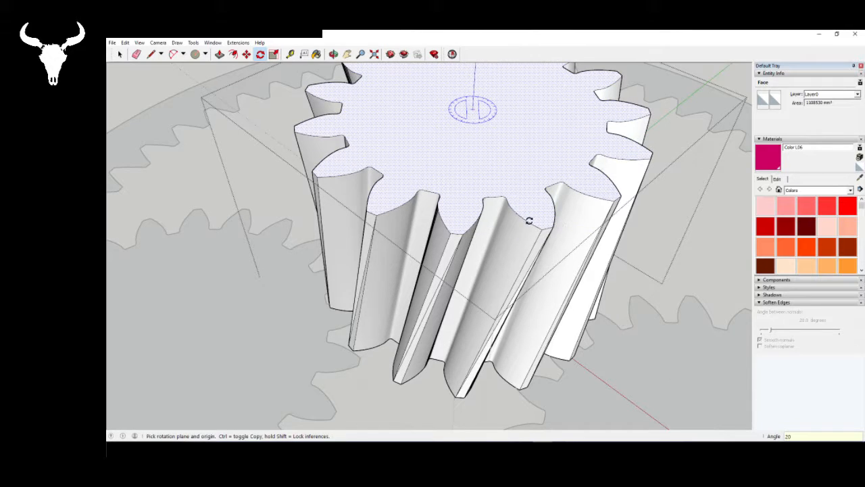
- Examine the slanted teeth of the twisted sun gear from the side and undo the top face's rotation
{"action": "middle_click_drag", "start_coordinate": [528, 218], "coordinate": [368, 103]}
{"action": "scroll", "coordinate": [365, 118], "scroll_direction": "up", "scroll_amount": 5}
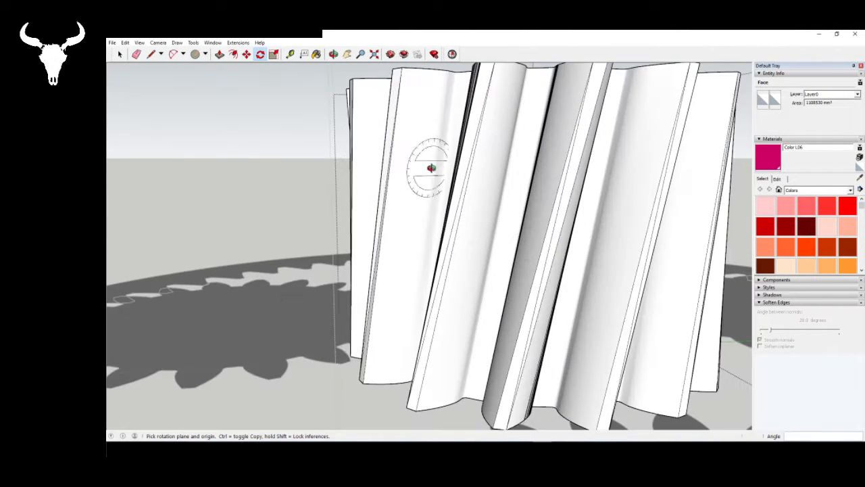
{"action": "middle_click_drag", "start_coordinate": [428, 170], "coordinate": [340, 169]}
{"action": "key", "text": "q"}
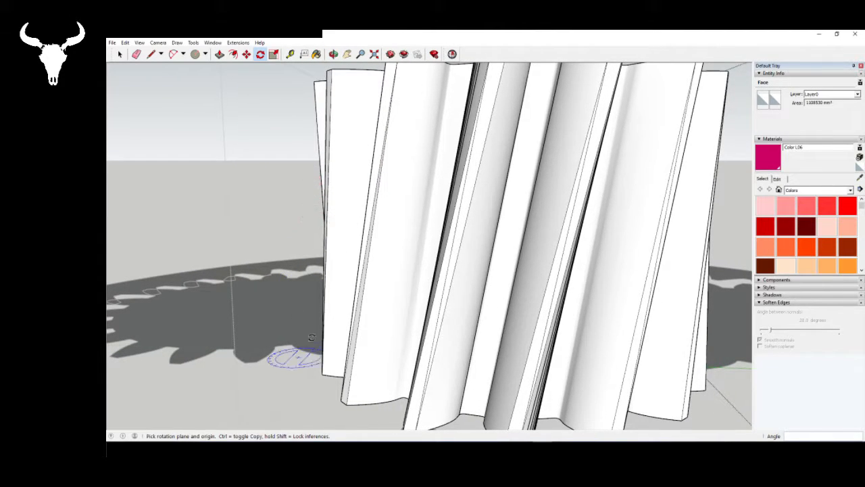
{"action": "key", "text": "space"}
{"action": "middle_click_drag", "start_coordinate": [358, 166], "coordinate": [314, 255]}
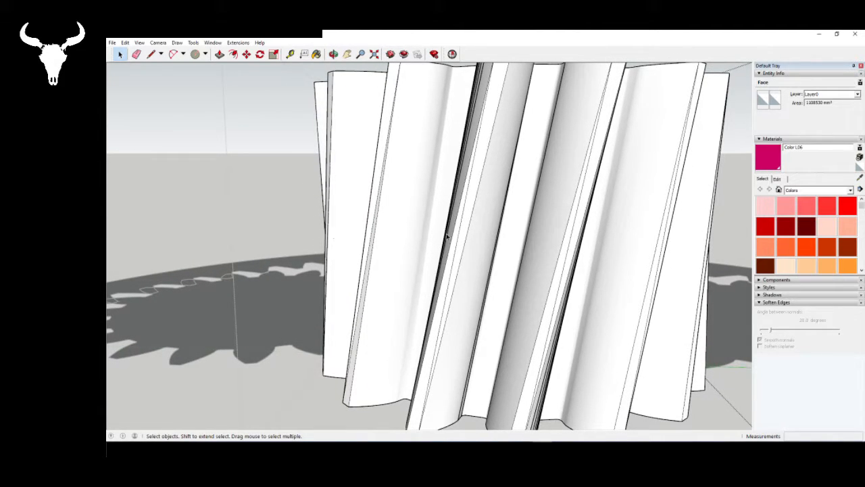
{"action": "mouse_move", "coordinate": [348, 199]}
{"action": "middle_mouse_down"}
{"action": "mouse_move", "coordinate": [407, 189]}
{"action": "mouse_move", "coordinate": [419, 197]}
{"action": "mouse_move", "coordinate": [311, 137]}
{"action": "middle_mouse_up"}
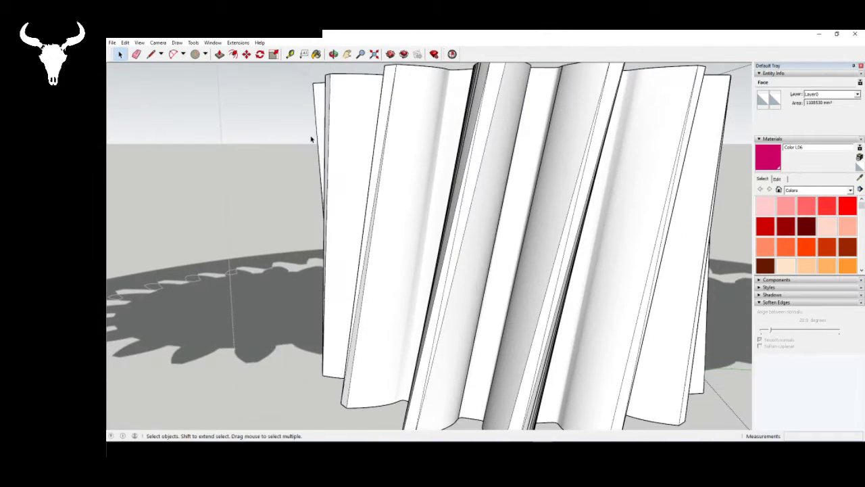
{"action": "mouse_move", "coordinate": [348, 238]}
{"action": "middle_mouse_down"}
{"action": "mouse_move", "coordinate": [473, 203]}
{"action": "mouse_move", "coordinate": [482, 207]}
{"action": "mouse_move", "coordinate": [470, 219]}
{"action": "mouse_move", "coordinate": [482, 269]}
{"action": "mouse_move", "coordinate": [473, 240]}
{"action": "mouse_move", "coordinate": [487, 167]}
{"action": "middle_mouse_up"}
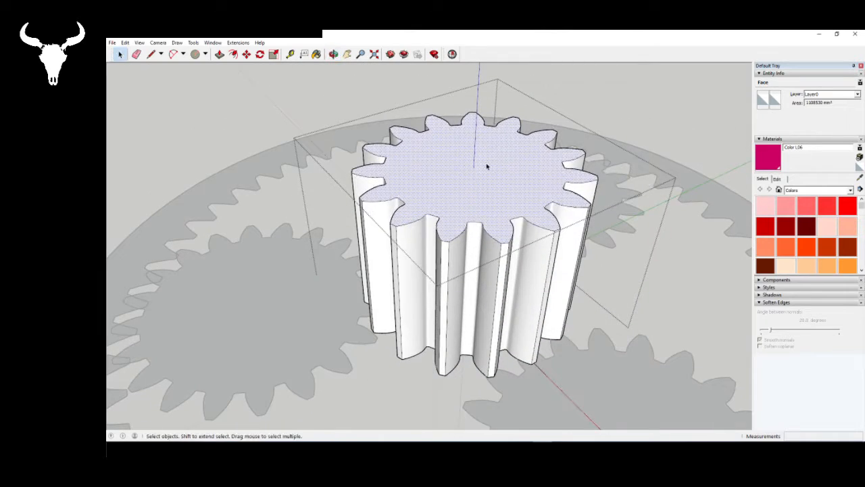
- Push the sun gear's top face down by 750 mm with Push/Pull to leave a thin gear slice
{"action": "left_click", "coordinate": [220, 54]}
{"action": "left_click", "coordinate": [451, 192]}
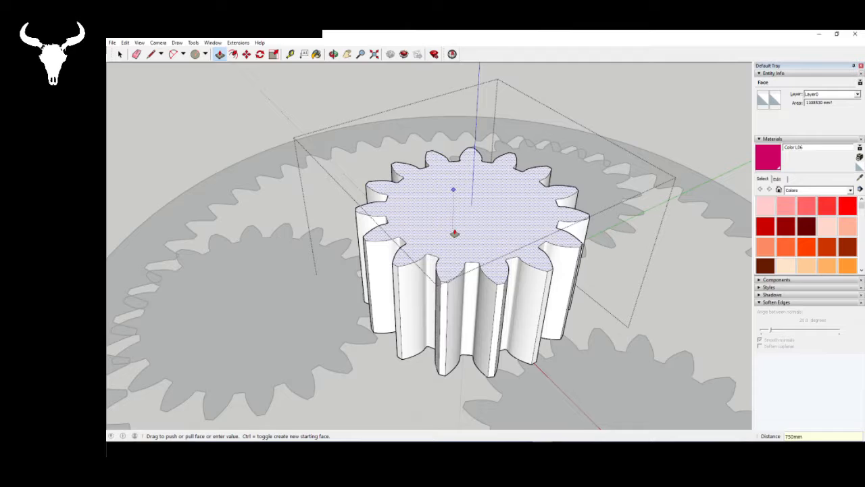
{"action": "left_click", "coordinate": [524, 378]}
{"action": "middle_click_drag", "start_coordinate": [519, 344], "coordinate": [464, 323]}
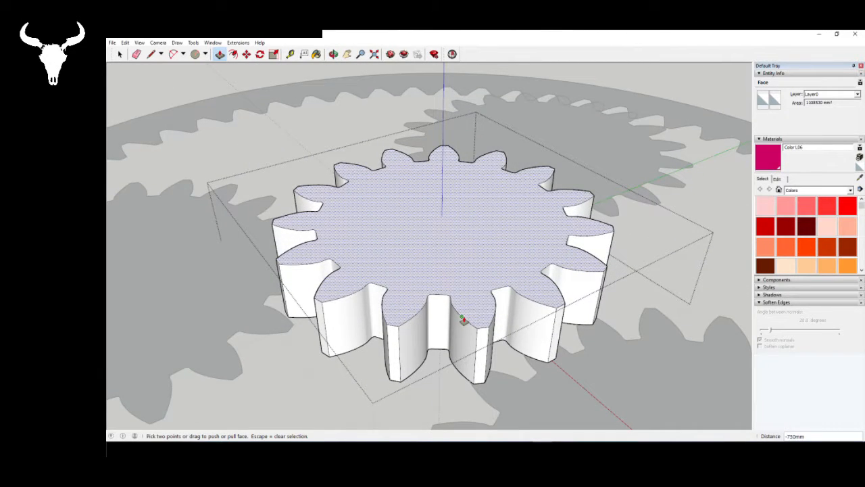
{"action": "middle_click_drag", "start_coordinate": [477, 344], "coordinate": [476, 277]}
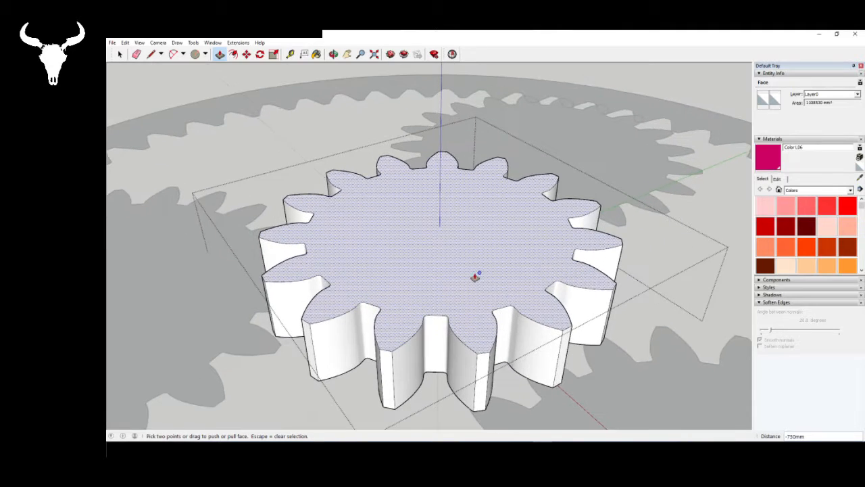
{"action": "key", "text": "space"}
- Rotate the sun gear's top face 5 degrees about the gear's centre, using a tooth-tip corner as reference
{"action": "left_click", "coordinate": [260, 55]}
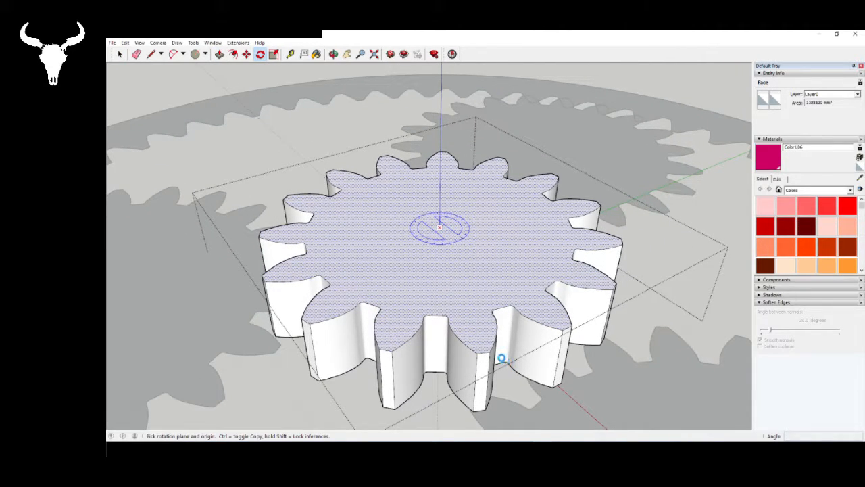
{"action": "left_click", "coordinate": [439, 228]}
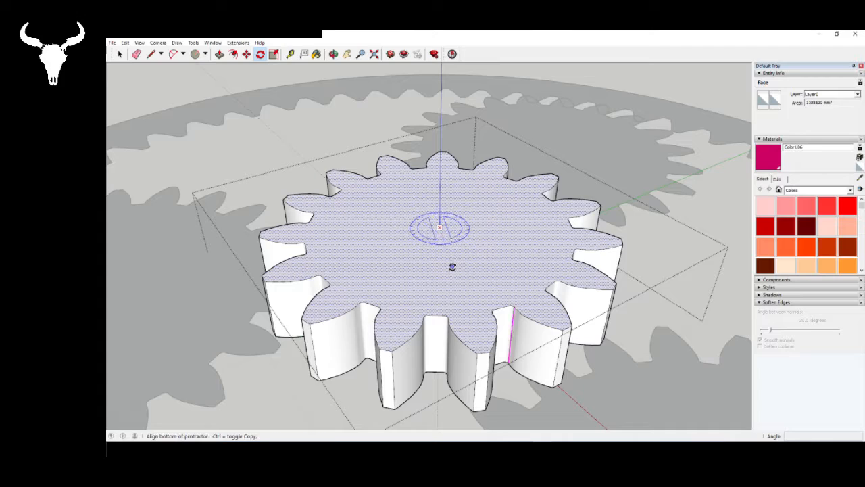
{"action": "left_click", "coordinate": [491, 350]}
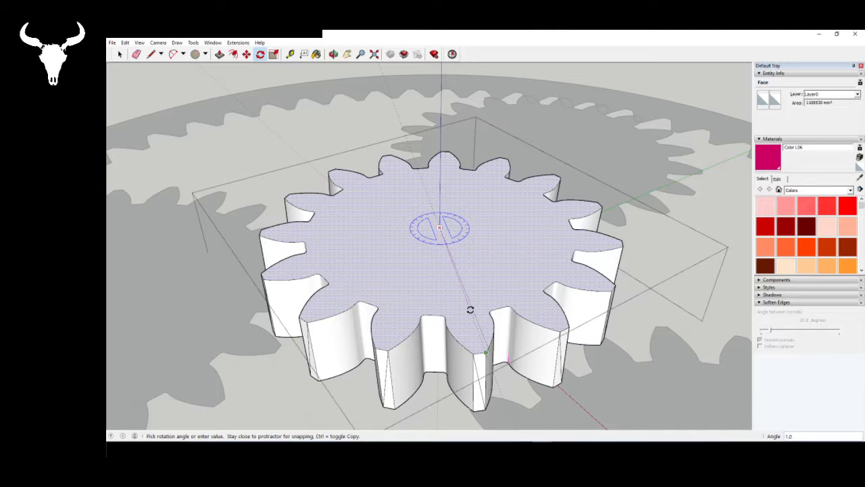
{"action": "type", "text": "5"}
{"action": "key", "text": "Return"}
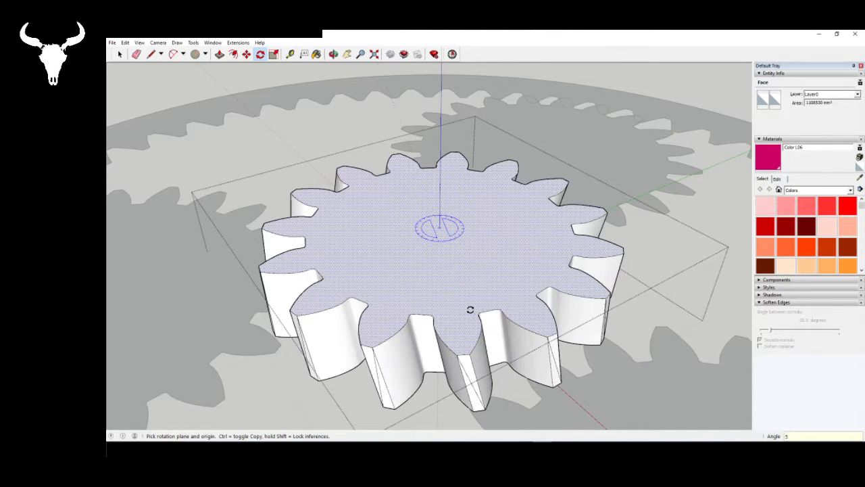
- Examine the slightly twisted teeth of the thin sun gear within the planetary set, from afar and close up
{"action": "middle_click_drag", "start_coordinate": [479, 310], "coordinate": [493, 259]}
{"action": "scroll", "coordinate": [475, 186], "scroll_direction": "down", "scroll_amount": 7}
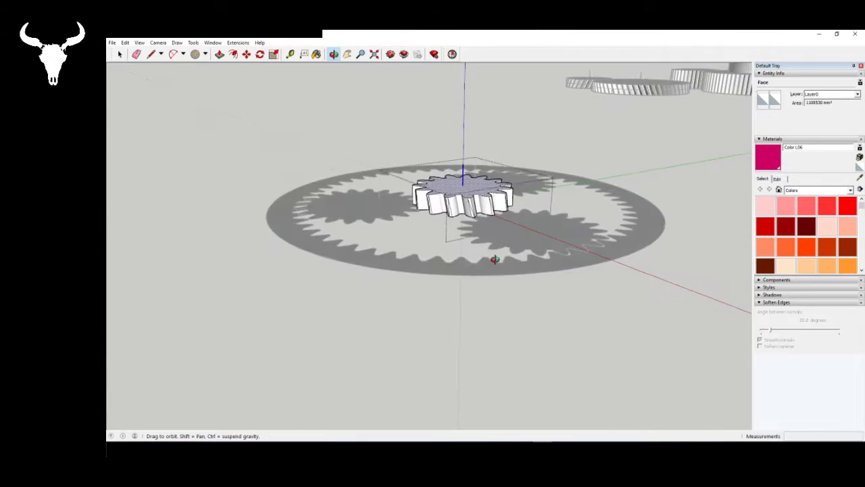
{"action": "scroll", "coordinate": [475, 189], "scroll_direction": "down", "scroll_amount": 4}
{"action": "scroll", "coordinate": [475, 189], "scroll_direction": "down", "scroll_amount": 5}
{"action": "scroll", "coordinate": [301, 242], "scroll_direction": "up", "scroll_amount": 3}
{"action": "scroll", "coordinate": [389, 248], "scroll_direction": "up", "scroll_amount": 1}
{"action": "middle_click_drag", "start_coordinate": [390, 248], "coordinate": [433, 219]}
{"action": "key", "text": "q"}
{"action": "scroll", "coordinate": [599, 175], "scroll_direction": "up", "scroll_amount": 10}
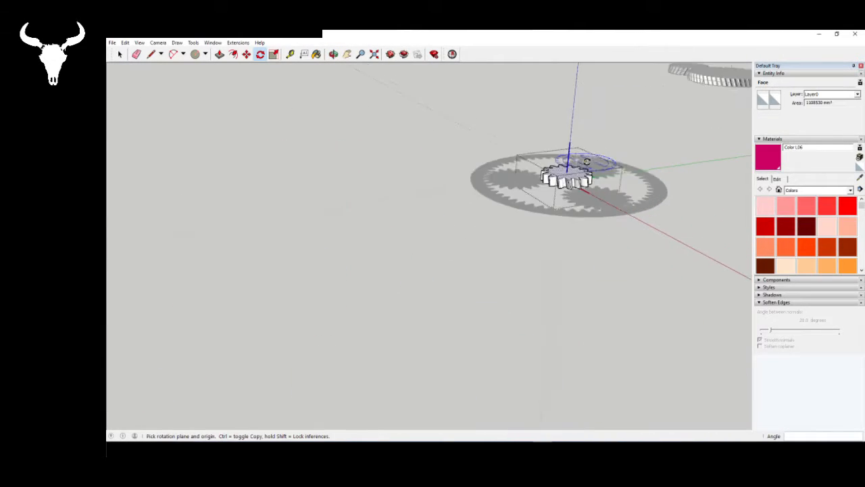
{"action": "scroll", "coordinate": [593, 187], "scroll_direction": "up", "scroll_amount": 5}
{"action": "middle_click_drag", "start_coordinate": [560, 192], "coordinate": [598, 253]}
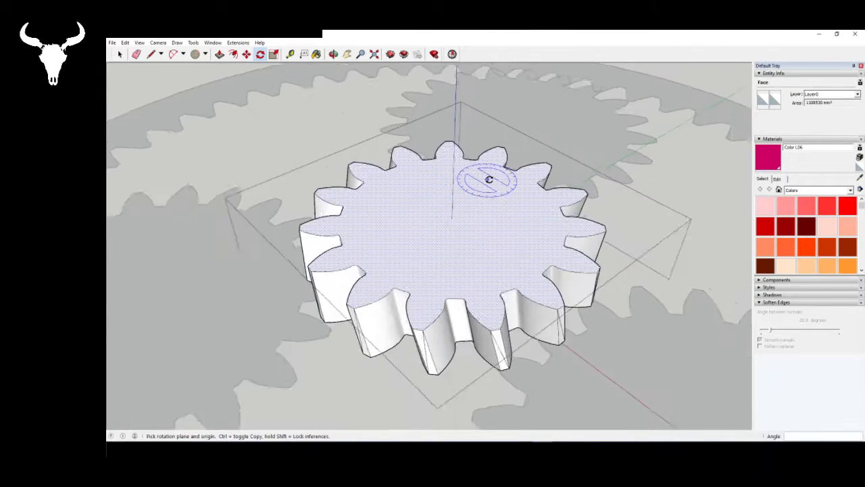
- Extrude the twisted sun gear's top face upward by 250 mm as a second segment with a new starting face
{"action": "scroll", "coordinate": [488, 179], "scroll_direction": "up", "scroll_amount": 2}
{"action": "key", "text": "p"}
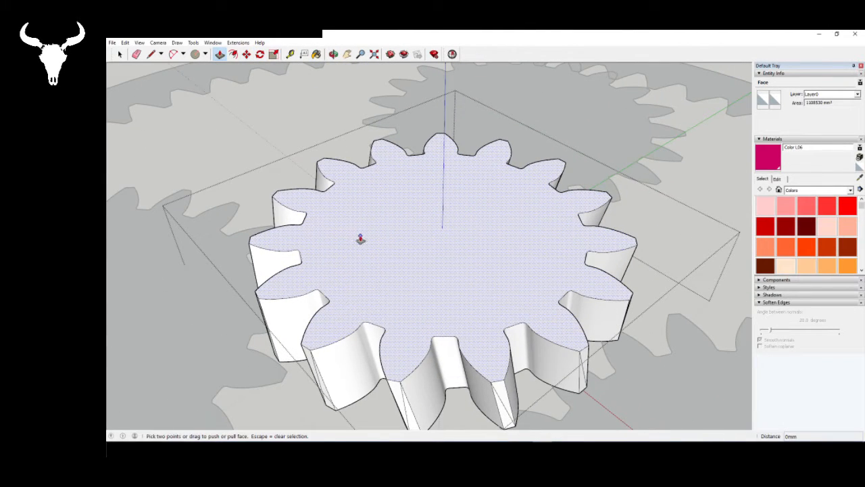
{"action": "left_click_drag", "start_coordinate": [359, 239], "coordinate": [354, 218]}
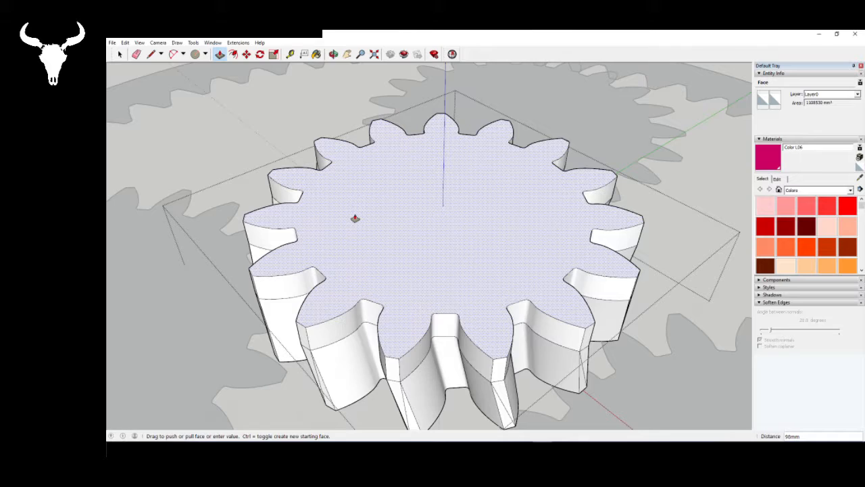
{"action": "key", "text": "Return"}
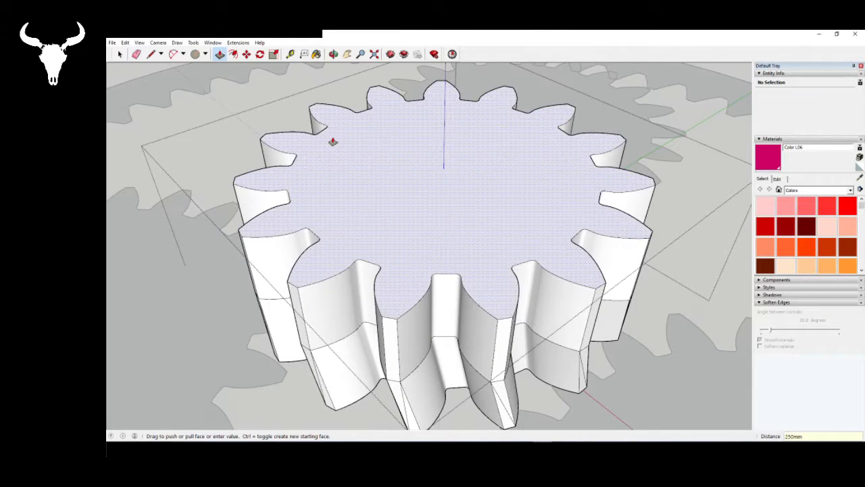
{"action": "key", "text": "space"}
- Rotate the second segment's top face about the gear's centre in the same direction and by the same angle as the lower segment
{"action": "left_click", "coordinate": [343, 152]}
{"action": "left_click", "coordinate": [259, 54]}
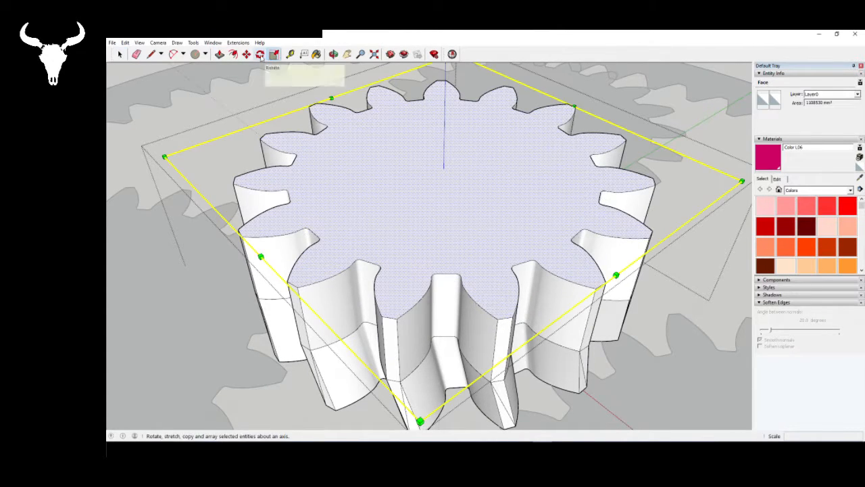
{"action": "left_click", "coordinate": [444, 169]}
{"action": "left_click", "coordinate": [508, 317]}
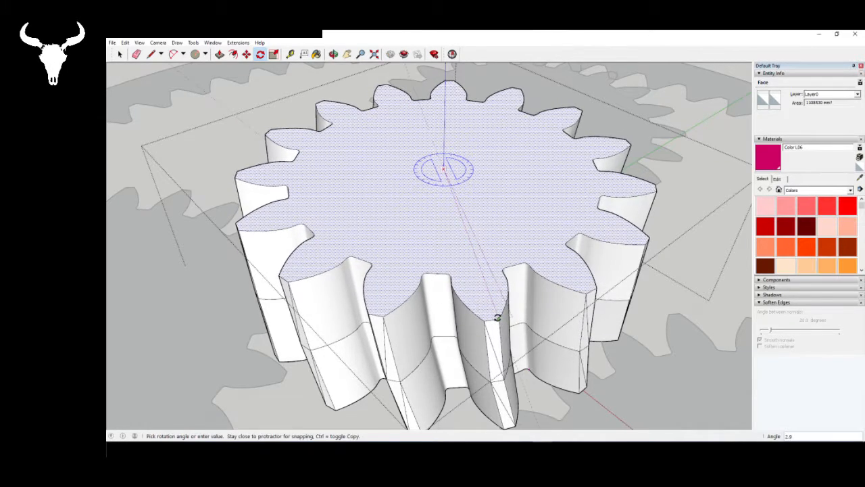
{"action": "left_click", "coordinate": [499, 317]}
{"action": "key", "text": "space"}
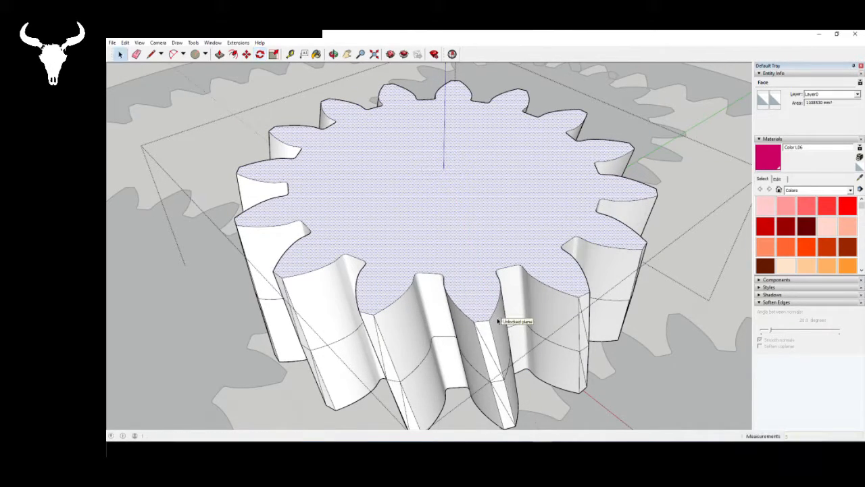
- Compare the two twisted segments of the sun gear with the V-shaped teeth of the large pink herringbone gear
{"action": "scroll", "coordinate": [506, 321], "scroll_direction": "down", "scroll_amount": 3}
{"action": "mouse_move", "coordinate": [514, 327]}
{"action": "middle_mouse_down"}
{"action": "mouse_move", "coordinate": [480, 253]}
{"action": "mouse_move", "coordinate": [525, 315]}
{"action": "middle_mouse_up"}
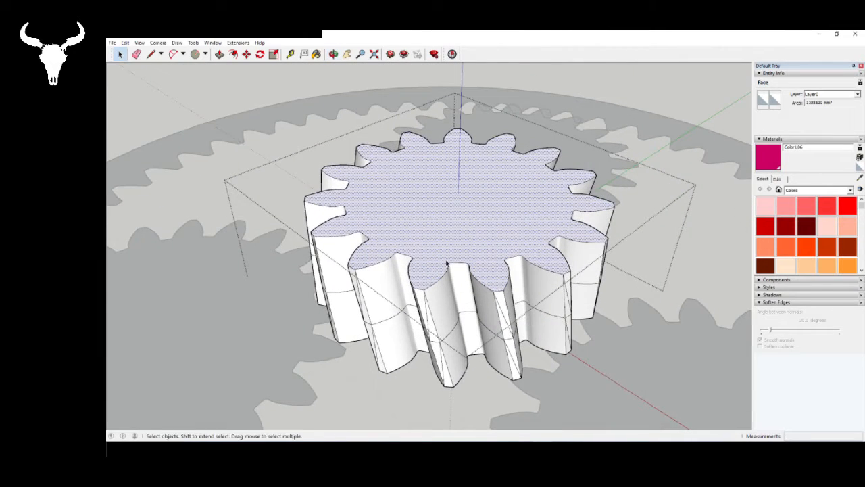
{"action": "scroll", "coordinate": [446, 262], "scroll_direction": "down", "scroll_amount": 10}
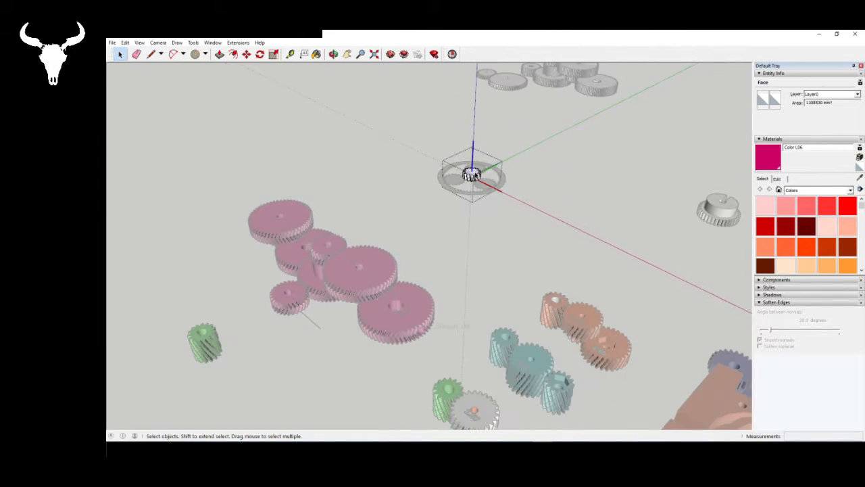
{"action": "scroll", "coordinate": [371, 256], "scroll_direction": "up", "scroll_amount": 8}
{"action": "middle_click_drag", "start_coordinate": [469, 340], "coordinate": [493, 253]}
{"action": "scroll", "coordinate": [493, 254], "scroll_direction": "up", "scroll_amount": 1}
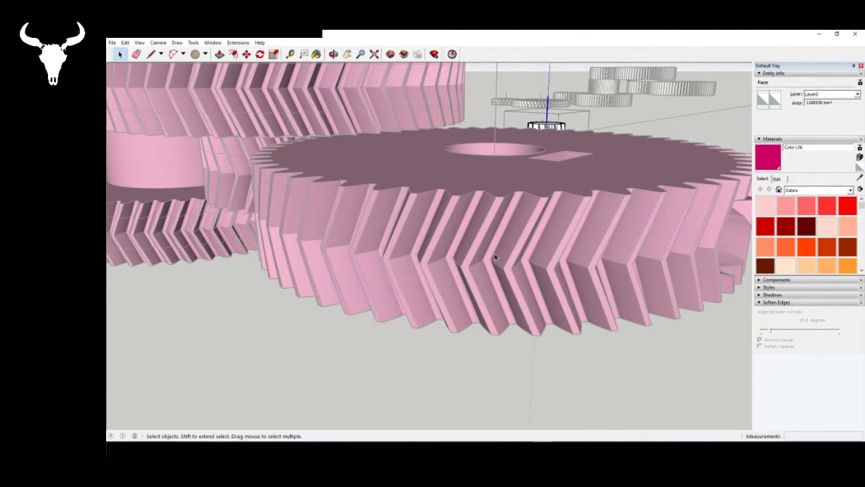
{"action": "middle_click_drag", "start_coordinate": [530, 292], "coordinate": [485, 226]}
{"action": "scroll", "coordinate": [484, 196], "scroll_direction": "up", "scroll_amount": 4}
{"action": "middle_click_drag", "start_coordinate": [368, 202], "coordinate": [444, 258]}
{"action": "scroll", "coordinate": [360, 236], "scroll_direction": "down", "scroll_amount": 2}
{"action": "scroll", "coordinate": [445, 258], "scroll_direction": "down", "scroll_amount": 2}
{"action": "middle_click_drag", "start_coordinate": [371, 259], "coordinate": [569, 205]}
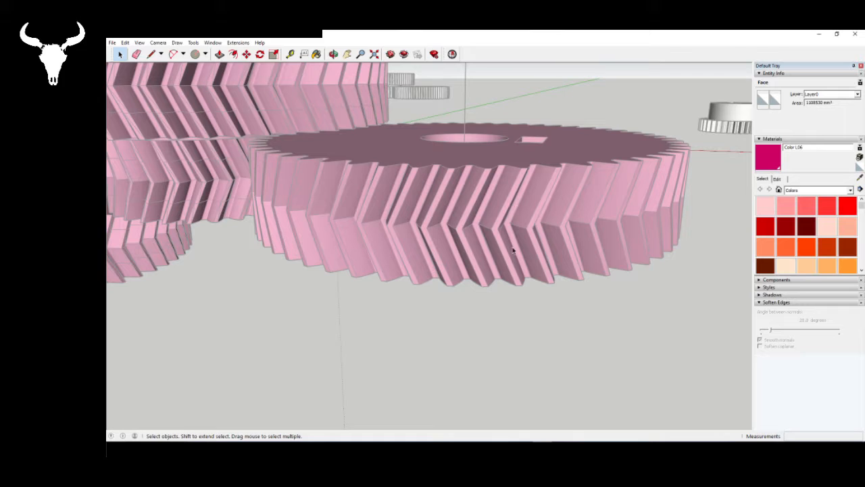
{"action": "scroll", "coordinate": [475, 298], "scroll_direction": "down", "scroll_amount": 5}
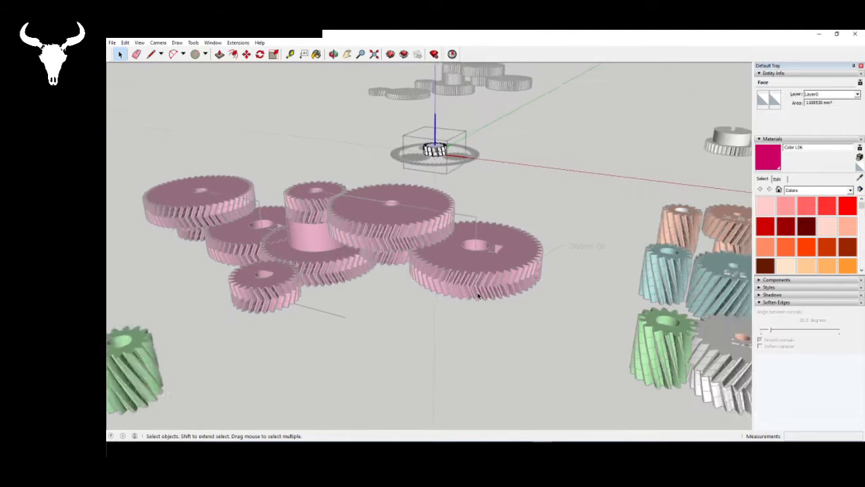
{"action": "scroll", "coordinate": [426, 139], "scroll_direction": "up", "scroll_amount": 5}
{"action": "scroll", "coordinate": [426, 138], "scroll_direction": "up", "scroll_amount": 8}
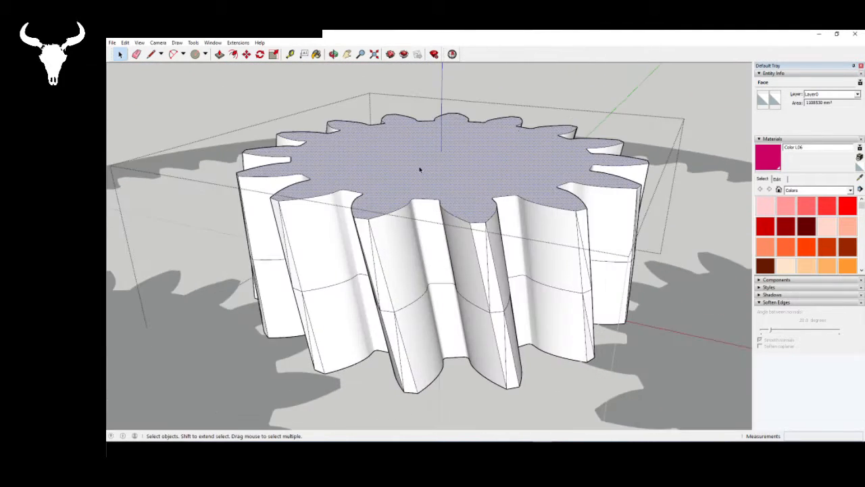
{"action": "scroll", "coordinate": [446, 223], "scroll_direction": "down", "scroll_amount": 3}
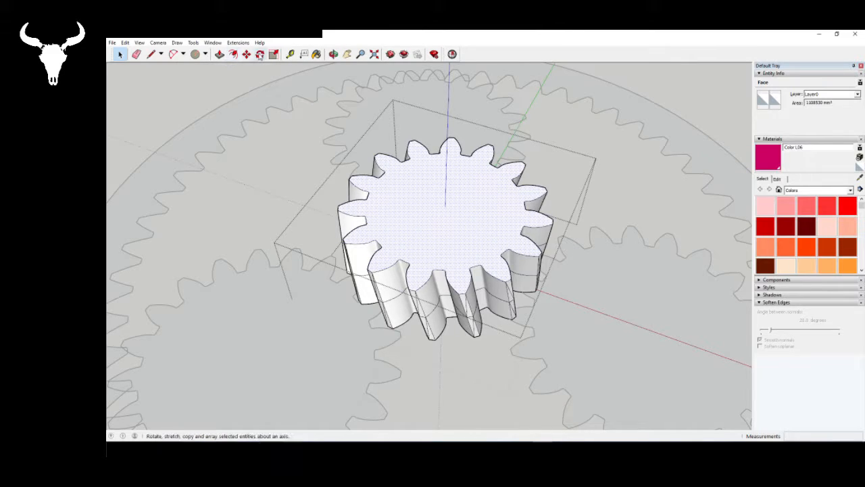
{"action": "left_click", "coordinate": [260, 54]}
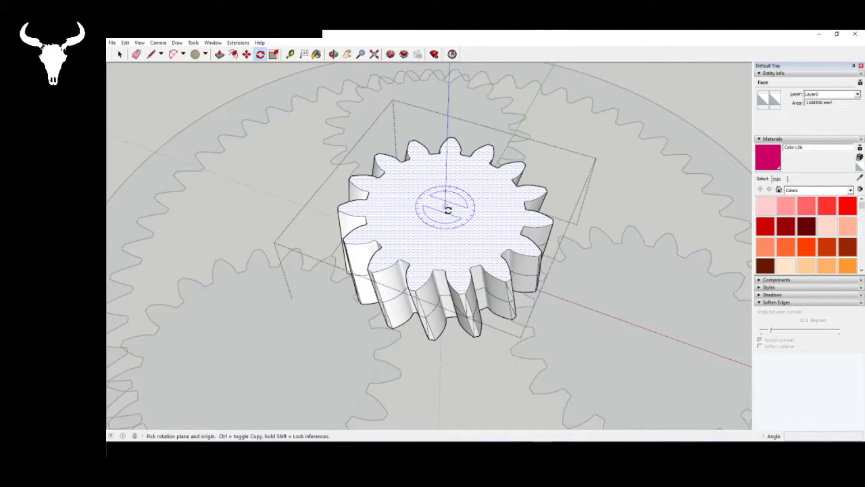
{"action": "left_click_drag", "start_coordinate": [448, 209], "coordinate": [463, 289]}
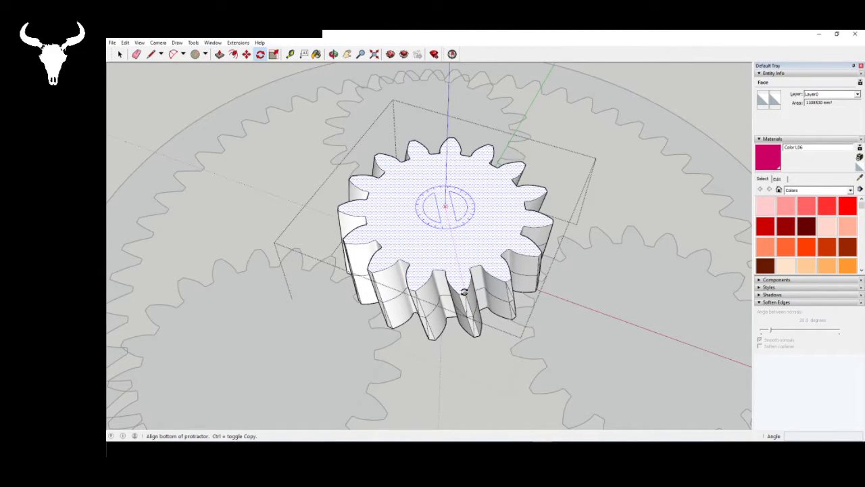
{"action": "key", "text": "Escape"}
- Extrude the sun gear's top face upward by 250 mm as a third segment
{"action": "left_click", "coordinate": [220, 54]}
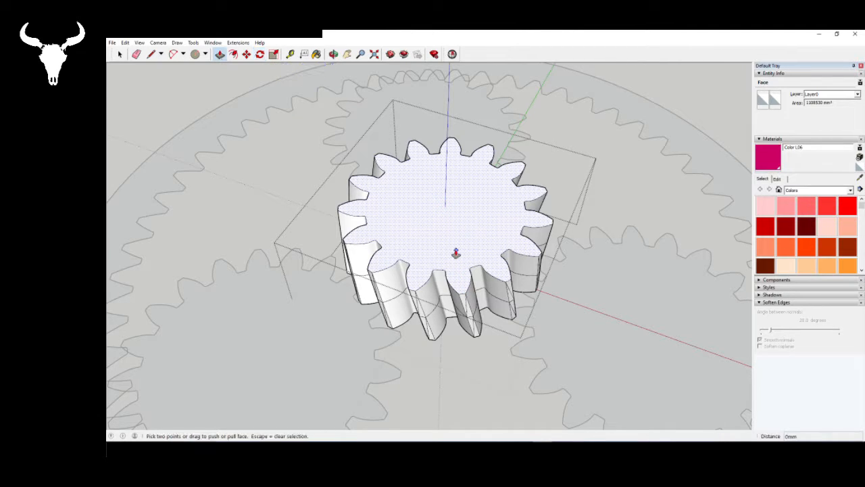
{"action": "left_click", "coordinate": [455, 253]}
{"action": "type", "text": "250"}
{"action": "key", "text": "Return"}
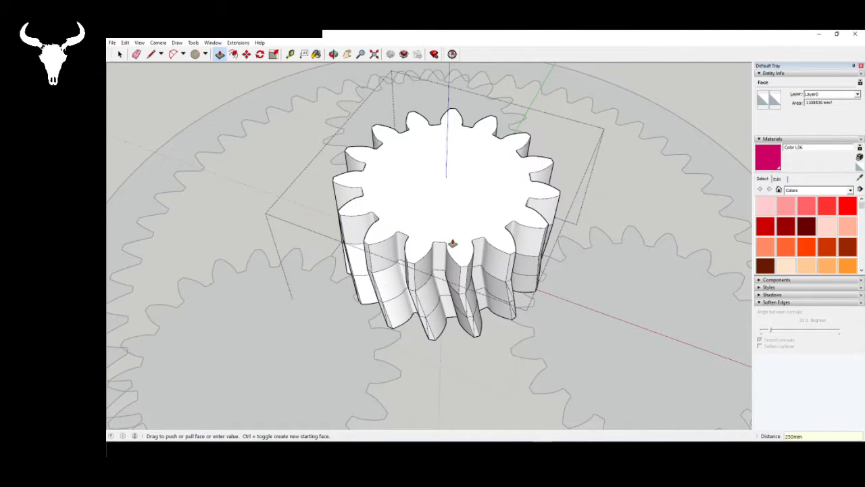
- Rotate the third segment's top face 5 degrees about the gear's centre, in the opposite direction to the two lower segments
{"action": "key", "text": "space"}
{"action": "left_click", "coordinate": [387, 159]}
{"action": "left_click", "coordinate": [259, 54]}
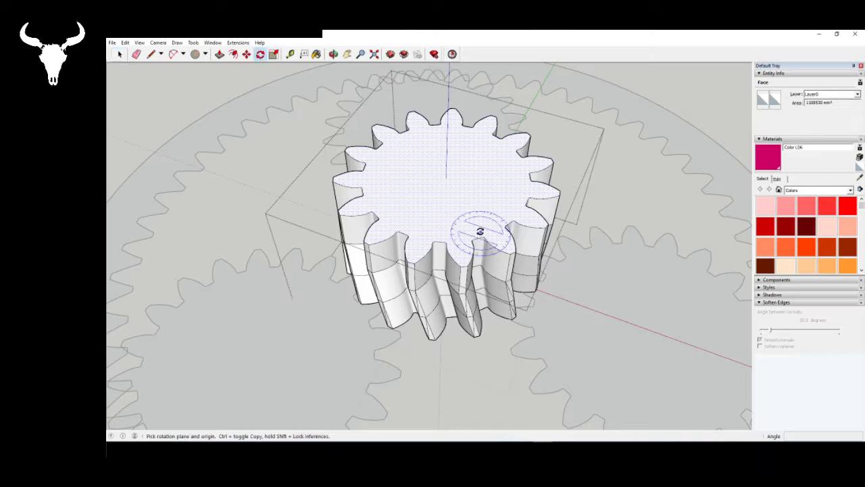
{"action": "left_click", "coordinate": [445, 174]}
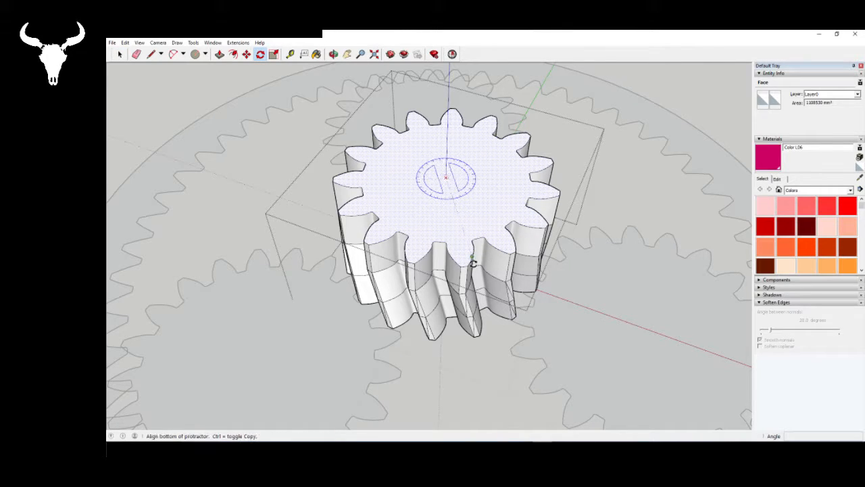
{"action": "left_click", "coordinate": [471, 266]}
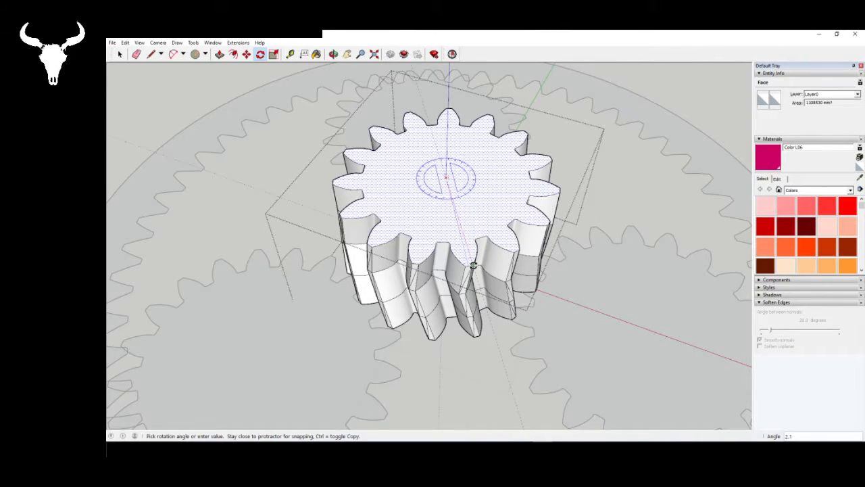
{"action": "type", "text": "5"}
{"action": "key", "text": "Return"}
{"action": "key", "text": "space"}
- Extrude the sun gear's rotated top face upward by 250 mm as a fourth segment
{"action": "middle_click_drag", "start_coordinate": [474, 265], "coordinate": [452, 212]}
{"action": "middle_click_drag", "start_coordinate": [447, 256], "coordinate": [452, 299]}
{"action": "scroll", "coordinate": [451, 297], "scroll_direction": "up", "scroll_amount": 1}
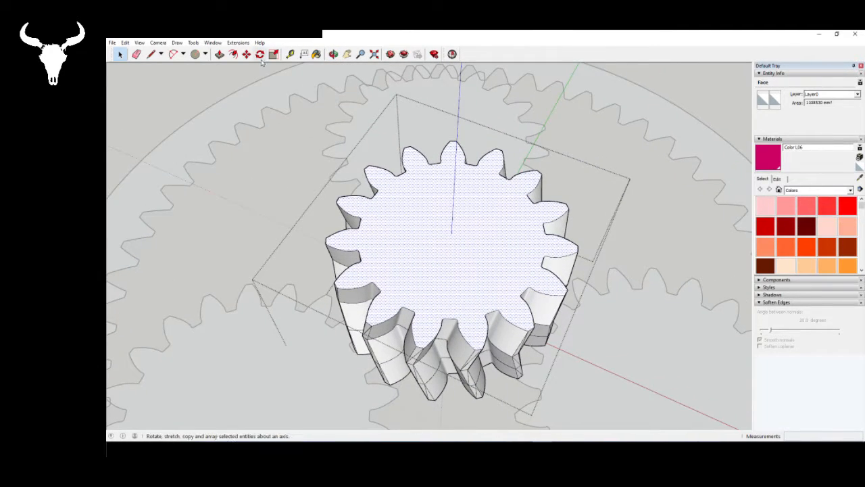
{"action": "middle_click_drag", "start_coordinate": [305, 142], "coordinate": [282, 77]}
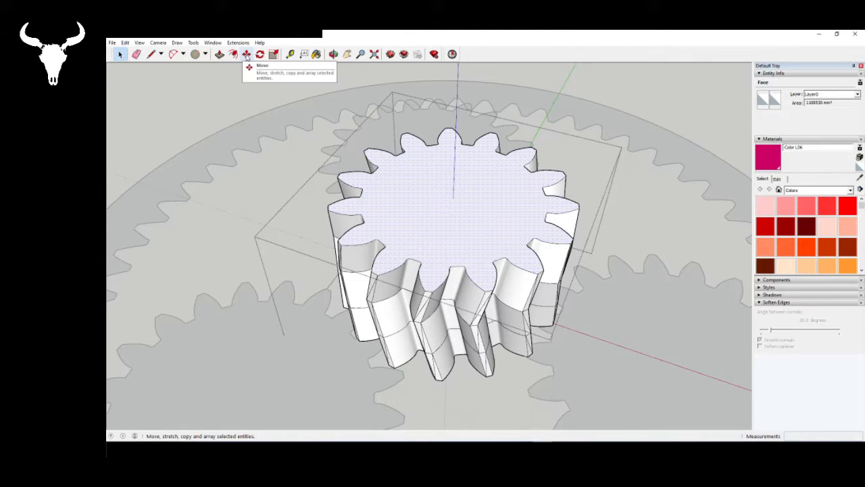
{"action": "middle_click_drag", "start_coordinate": [406, 169], "coordinate": [438, 215]}
{"action": "middle_click_drag", "start_coordinate": [463, 173], "coordinate": [402, 289]}
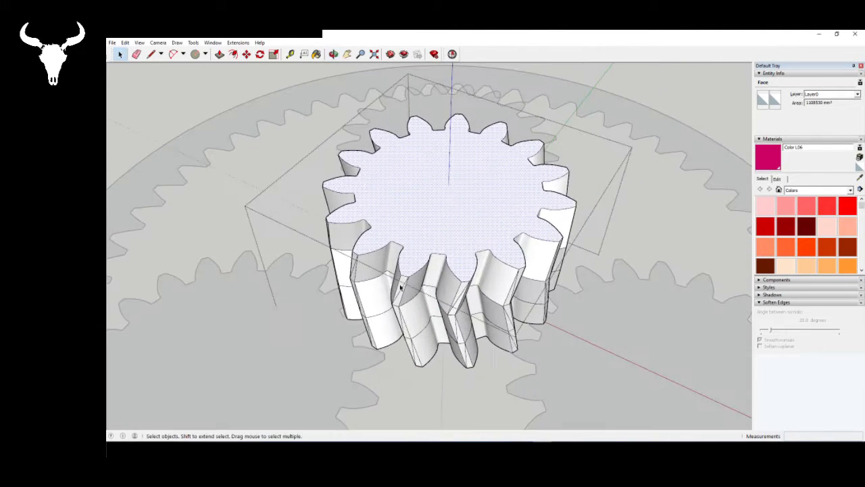
{"action": "left_click", "coordinate": [220, 54]}
{"action": "left_click", "coordinate": [423, 211]}
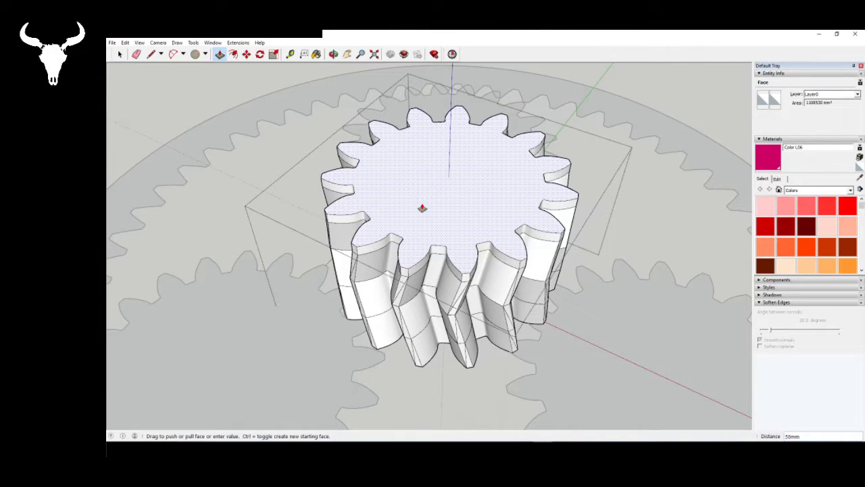
{"action": "type", "text": "200"}
{"action": "key", "text": "Return"}
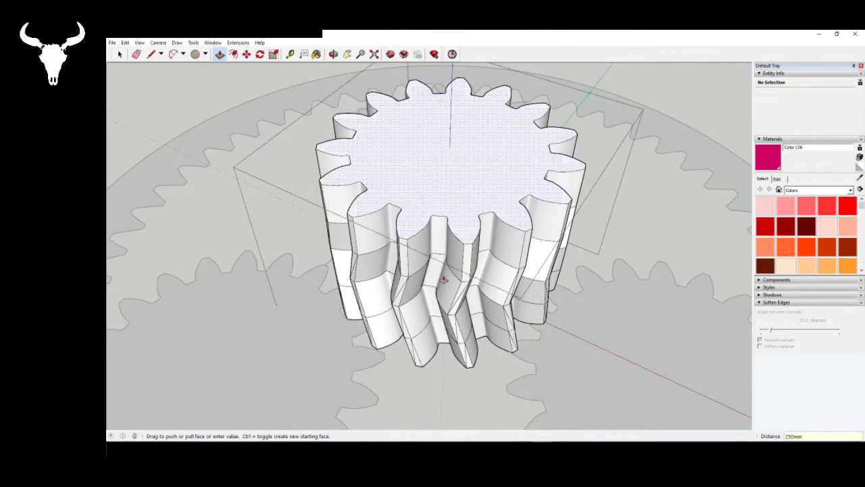
- Rotate the fourth segment's top face about the gear's centre in the same direction as the third segment, continuing the reversed twist
{"action": "scroll", "coordinate": [442, 281], "scroll_direction": "down", "scroll_amount": 3}
{"action": "scroll", "coordinate": [502, 214], "scroll_direction": "up", "scroll_amount": 3}
{"action": "key", "text": "space"}
{"action": "left_click", "coordinate": [416, 241]}
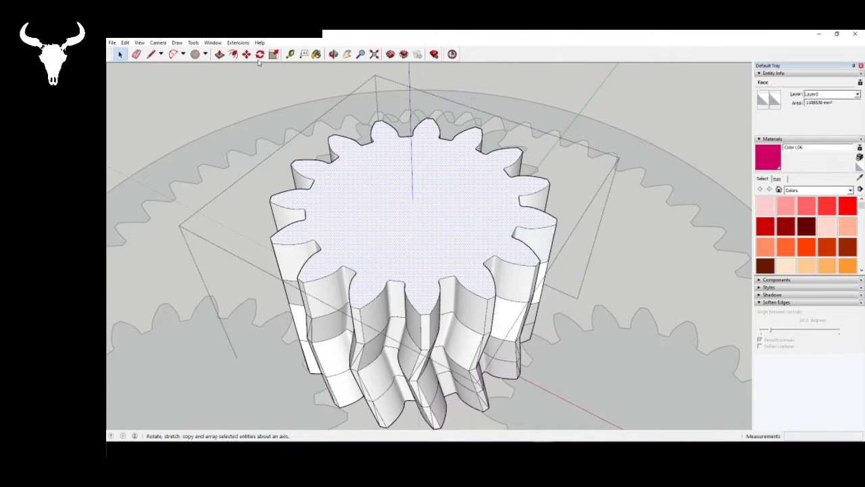
{"action": "left_click", "coordinate": [261, 54]}
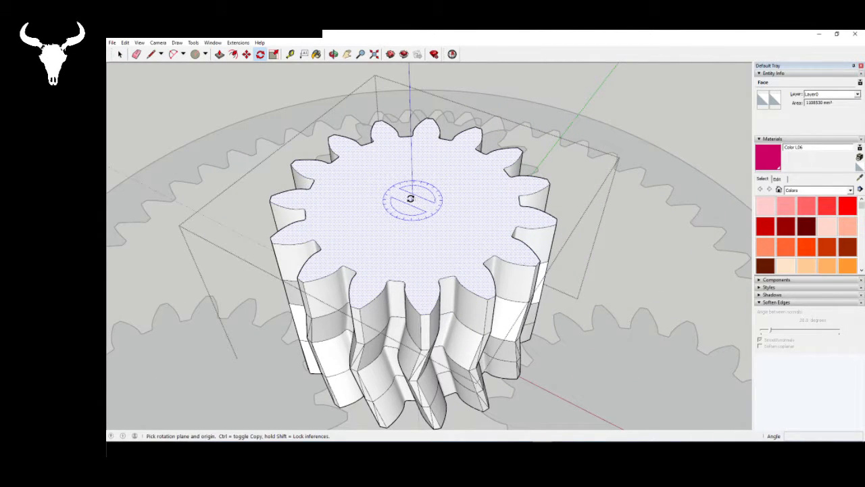
{"action": "left_click", "coordinate": [413, 198]}
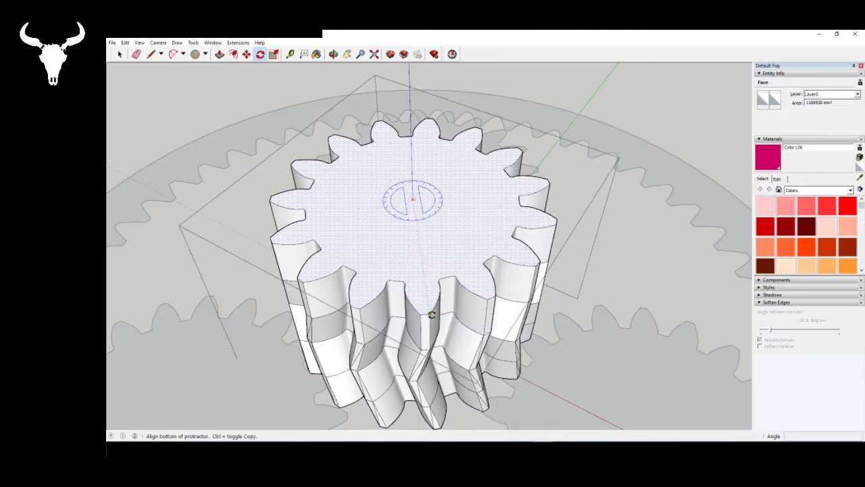
{"action": "left_click", "coordinate": [432, 314]}
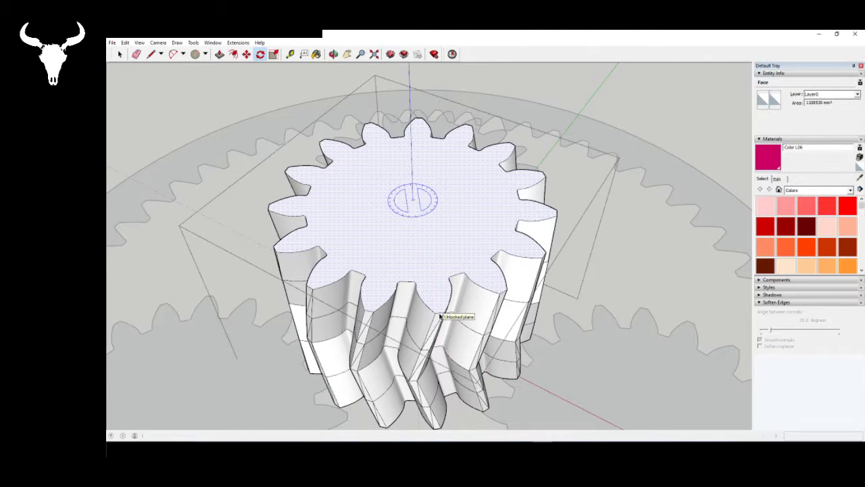
{"action": "key", "text": "space"}
- Examine the sun gear's V-shaped teeth from the side, tracing the tooth edges across all four segments, and from above
{"action": "middle_click_drag", "start_coordinate": [439, 316], "coordinate": [369, 193]}
{"action": "scroll", "coordinate": [369, 194], "scroll_direction": "down", "scroll_amount": 2}
{"action": "scroll", "coordinate": [358, 236], "scroll_direction": "up", "scroll_amount": 1}
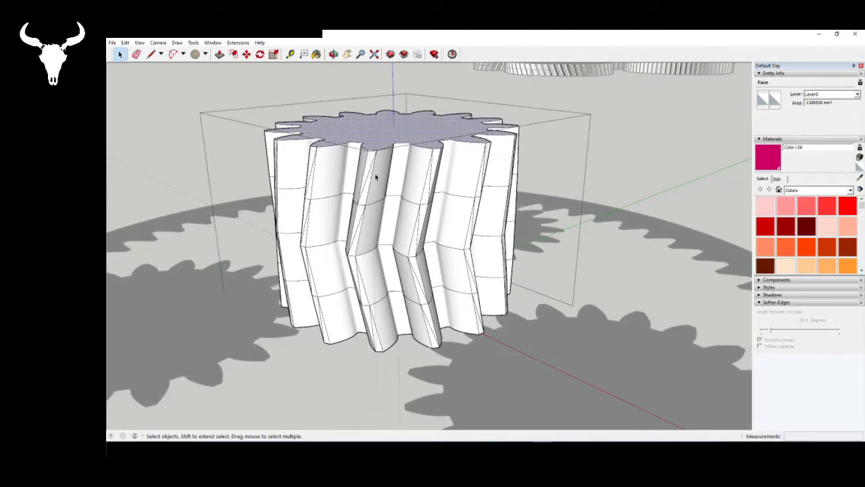
{"action": "left_click", "coordinate": [368, 178]}
{"action": "left_click", "coordinate": [377, 331]}
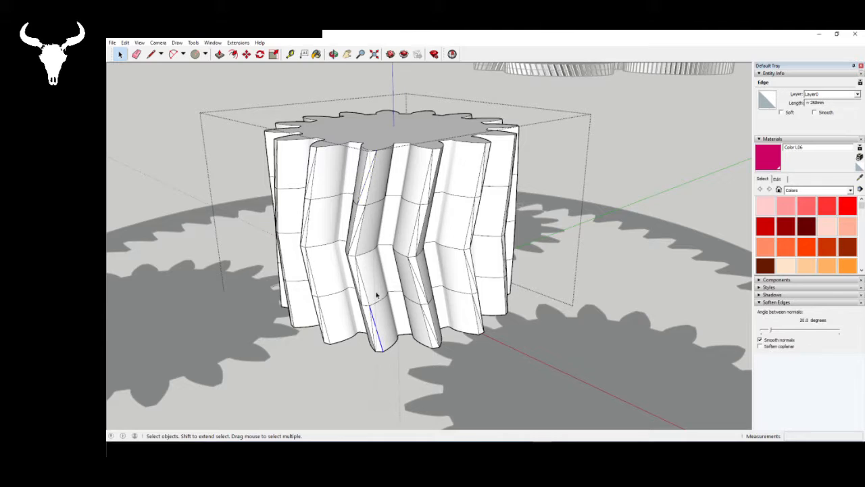
{"action": "left_click", "coordinate": [370, 182]}
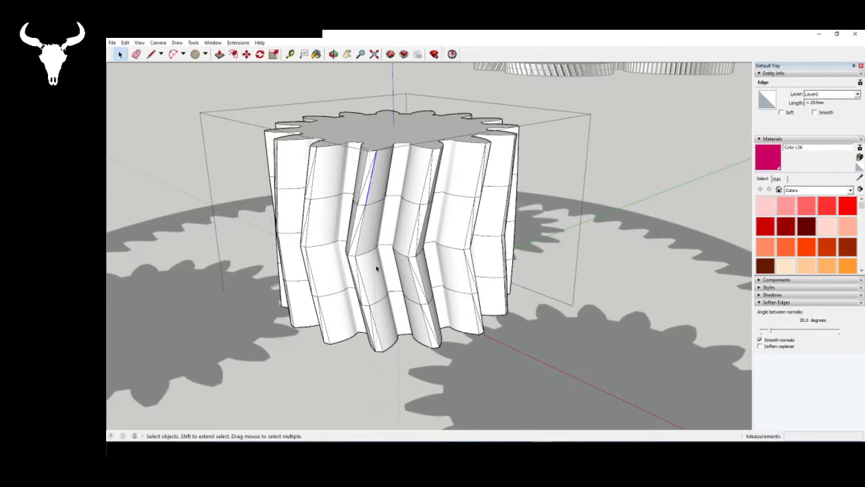
{"action": "left_click", "coordinate": [378, 331]}
{"action": "left_click", "coordinate": [361, 231]}
{"action": "left_click", "coordinate": [363, 289]}
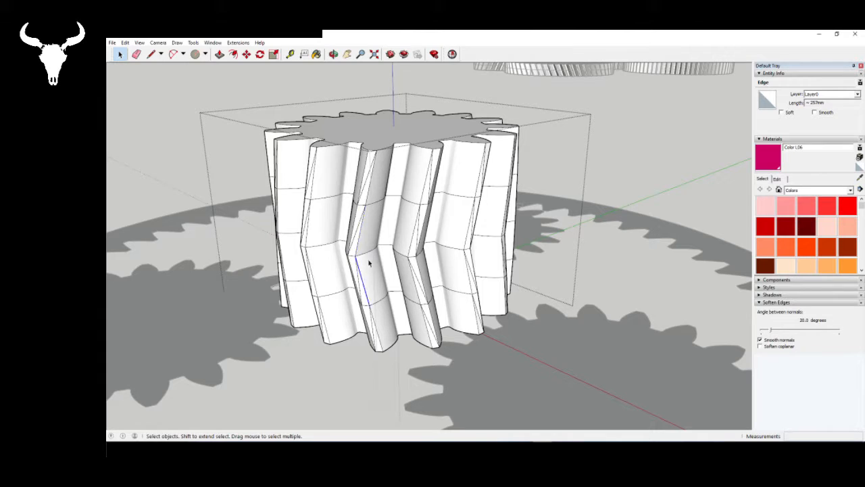
{"action": "left_click", "coordinate": [368, 198]}
{"action": "left_click", "coordinate": [380, 338]}
{"action": "scroll", "coordinate": [443, 175], "scroll_direction": "down", "scroll_amount": 5}
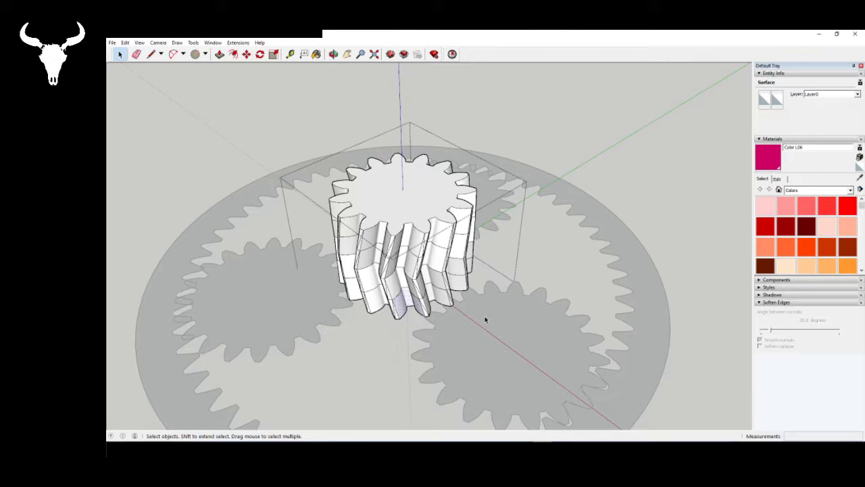
{"action": "middle_click_drag", "start_coordinate": [552, 296], "coordinate": [576, 365]}
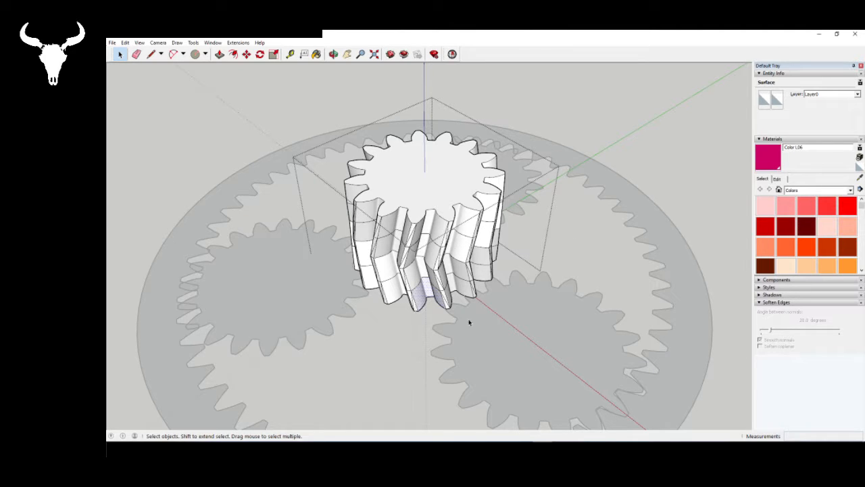
- Look over the sun gear's finished V-shaped teeth and close its component for editing
{"action": "middle_click_drag", "start_coordinate": [470, 322], "coordinate": [497, 323]}
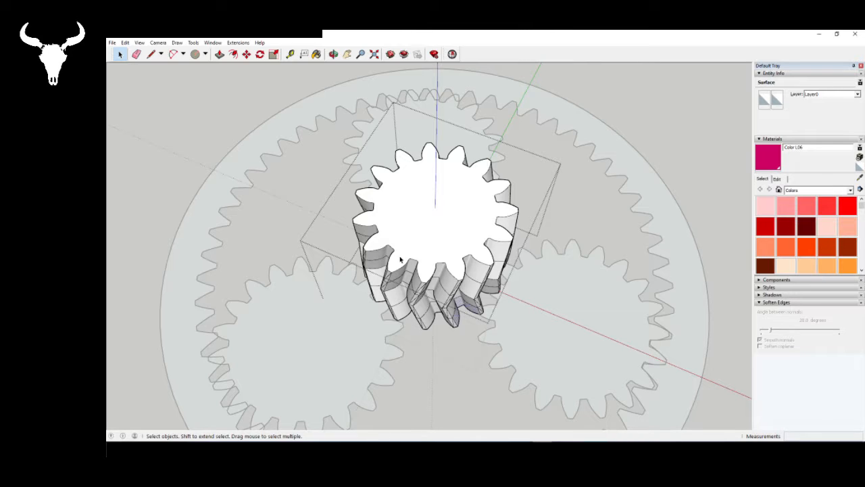
{"action": "middle_click_drag", "start_coordinate": [401, 261], "coordinate": [517, 308]}
{"action": "left_click", "coordinate": [517, 308]}
{"action": "middle_click_drag", "start_coordinate": [502, 252], "coordinate": [558, 335]}
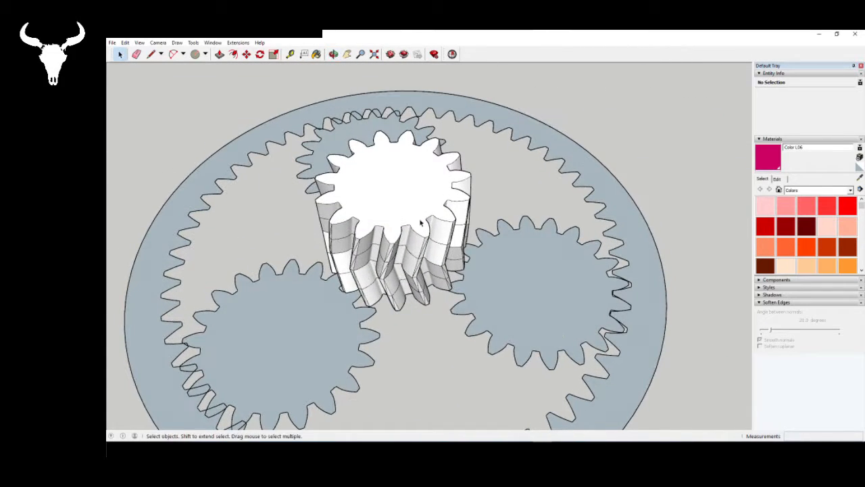
{"action": "middle_click_drag", "start_coordinate": [517, 277], "coordinate": [511, 313]}
- Open the planet gear component beside the sun gear and extrude its face upward as a first segment
{"action": "left_click", "coordinate": [510, 331]}
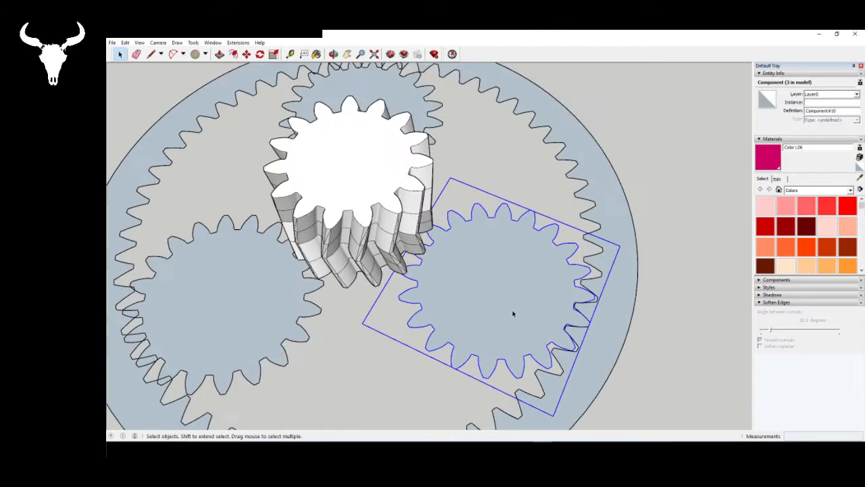
{"action": "scroll", "coordinate": [480, 270], "scroll_direction": "up", "scroll_amount": 3}
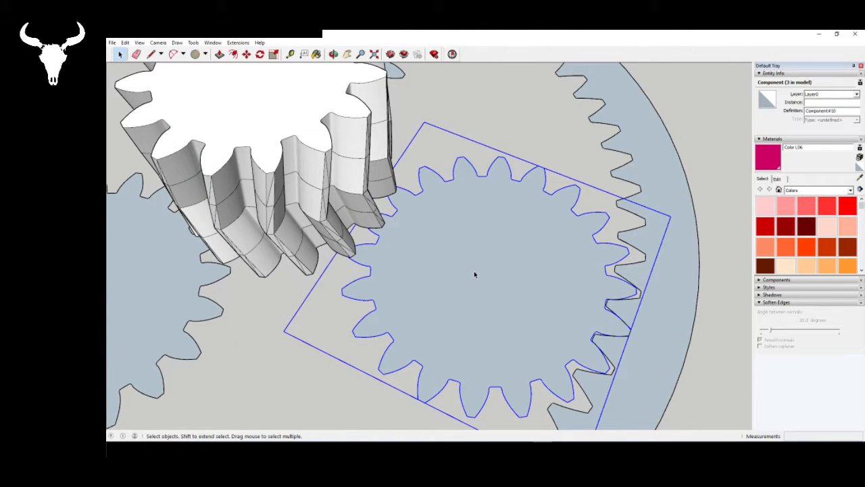
{"action": "double_click", "coordinate": [474, 274]}
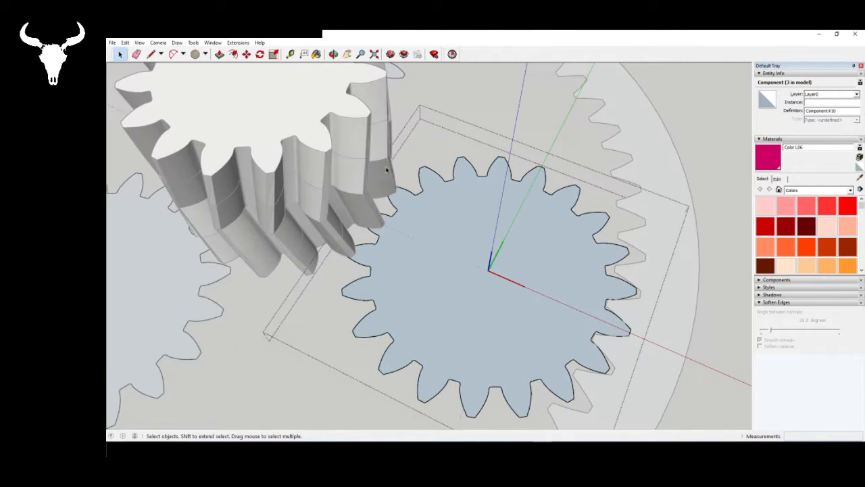
{"action": "left_click", "coordinate": [219, 56]}
{"action": "left_click", "coordinate": [415, 317]}
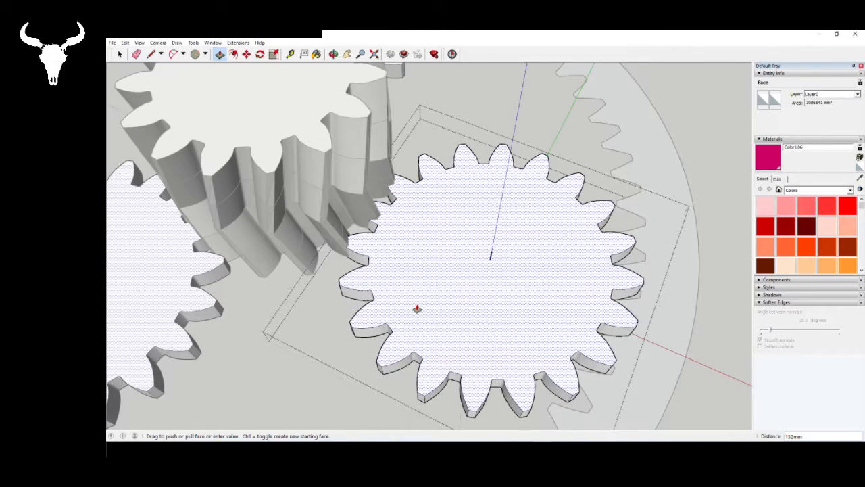
{"action": "middle_click_drag", "start_coordinate": [417, 308], "coordinate": [460, 275]}
{"action": "scroll", "coordinate": [489, 212], "scroll_direction": "down", "scroll_amount": 7}
{"action": "key", "text": "space"}
{"action": "left_click", "coordinate": [401, 167]}
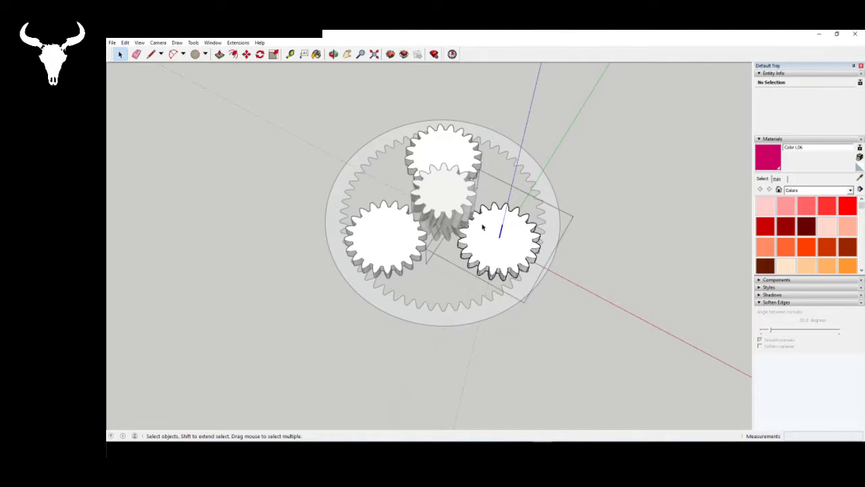
- Try rotating the planet gear's top face 5 degrees counterclockwise, seen from above, about the gear's centre
{"action": "scroll", "coordinate": [486, 228], "scroll_direction": "up", "scroll_amount": 6}
{"action": "middle_click_drag", "start_coordinate": [516, 277], "coordinate": [516, 258]}
{"action": "scroll", "coordinate": [469, 230], "scroll_direction": "down", "scroll_amount": 2}
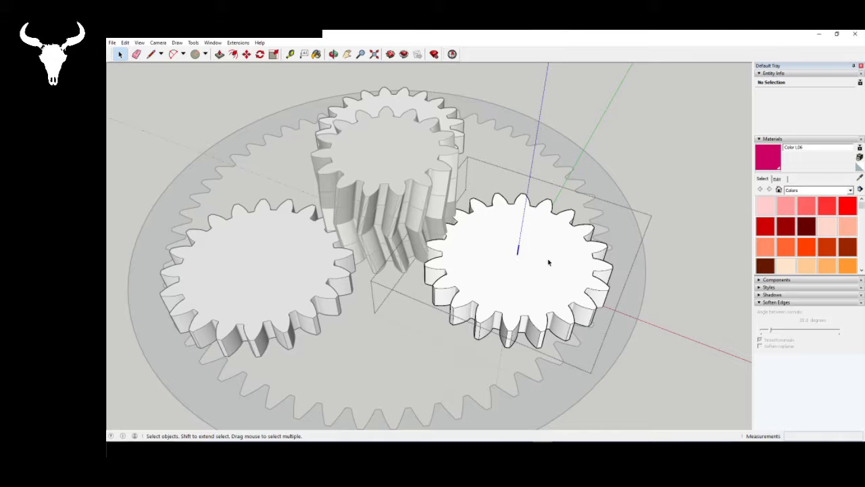
{"action": "scroll", "coordinate": [541, 271], "scroll_direction": "up", "scroll_amount": 3}
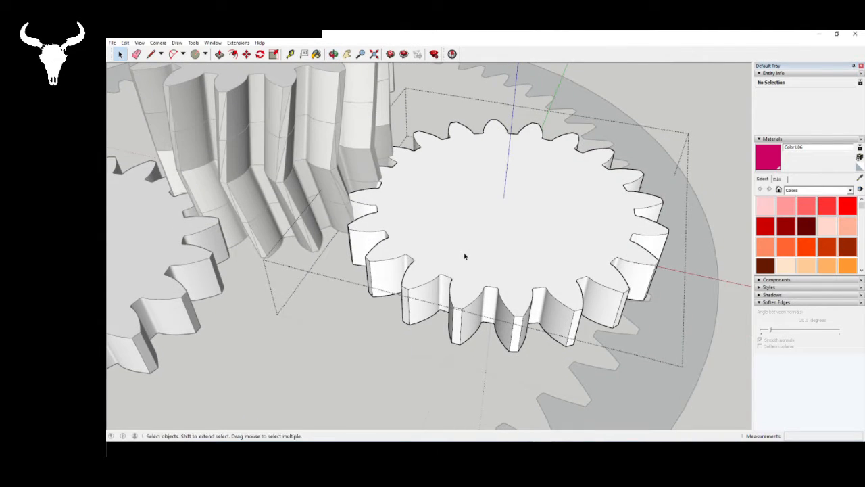
{"action": "scroll", "coordinate": [514, 267], "scroll_direction": "up", "scroll_amount": 2}
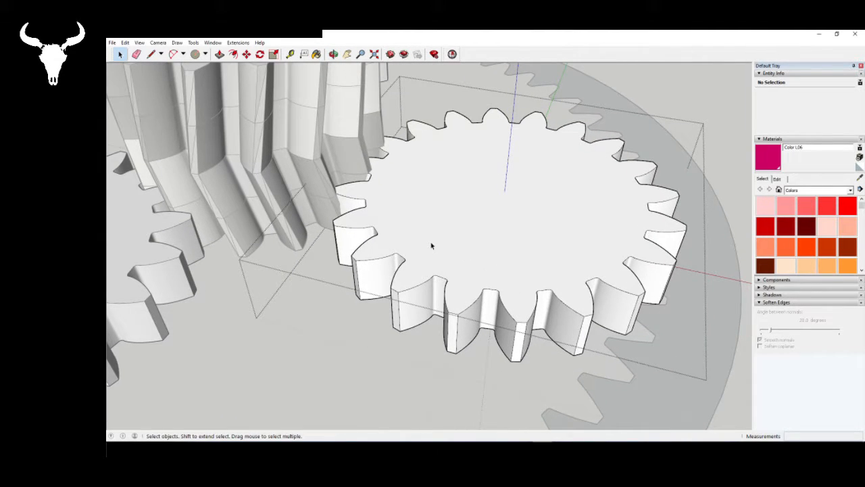
{"action": "middle_click_drag", "start_coordinate": [434, 244], "coordinate": [414, 139]}
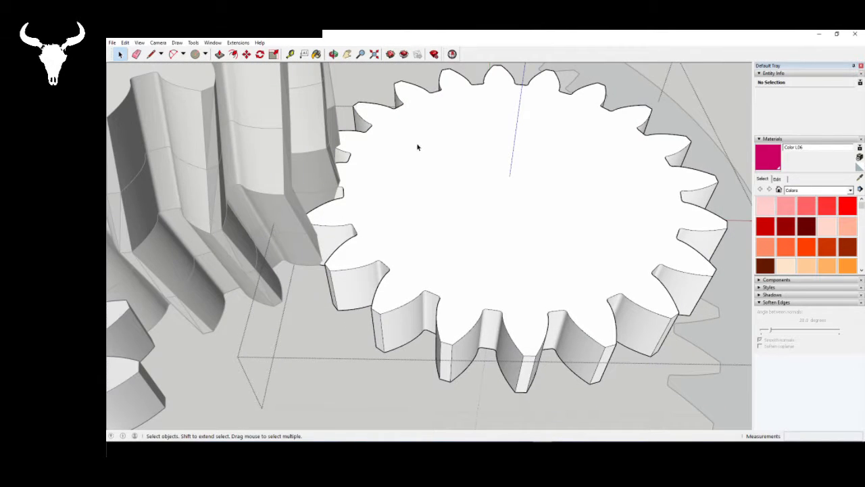
{"action": "left_click", "coordinate": [417, 146]}
{"action": "key", "text": "q"}
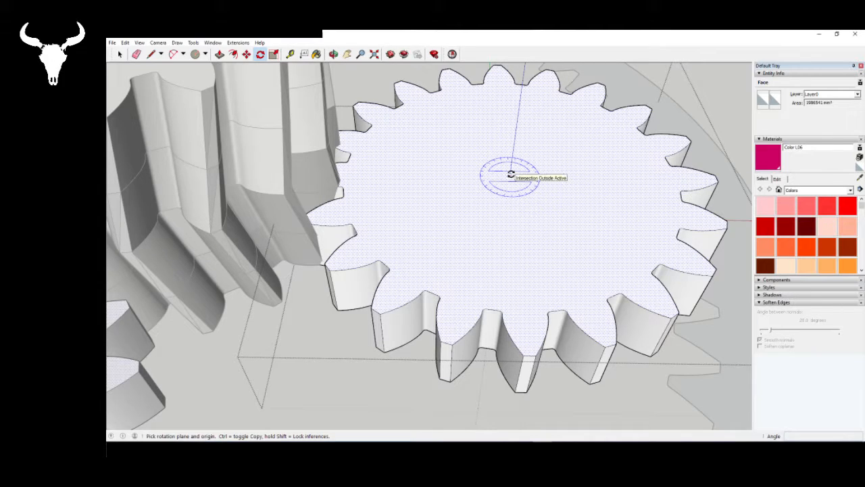
{"action": "left_click", "coordinate": [510, 175]}
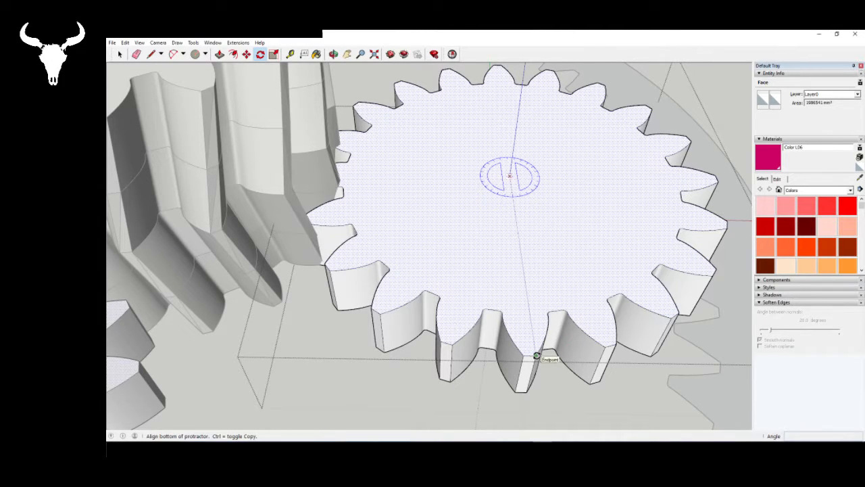
{"action": "left_click", "coordinate": [538, 356]}
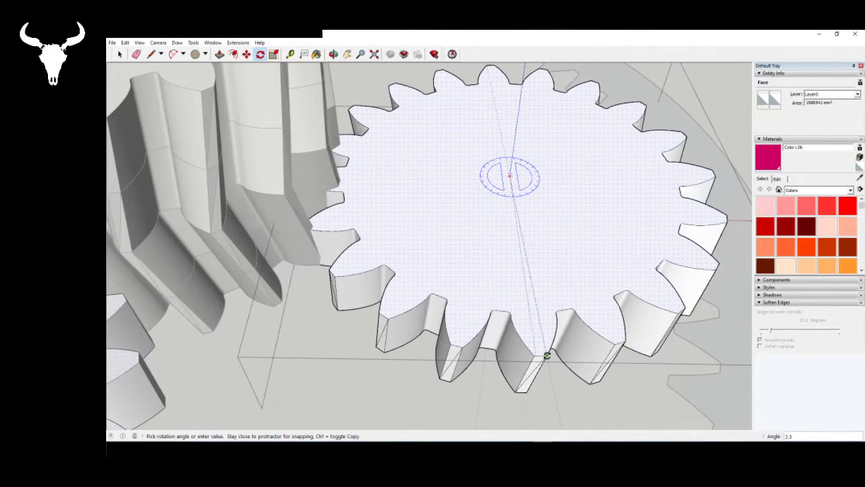
{"action": "type", "text": "5"}
{"action": "key", "text": "Return"}
{"action": "key", "text": "space"}
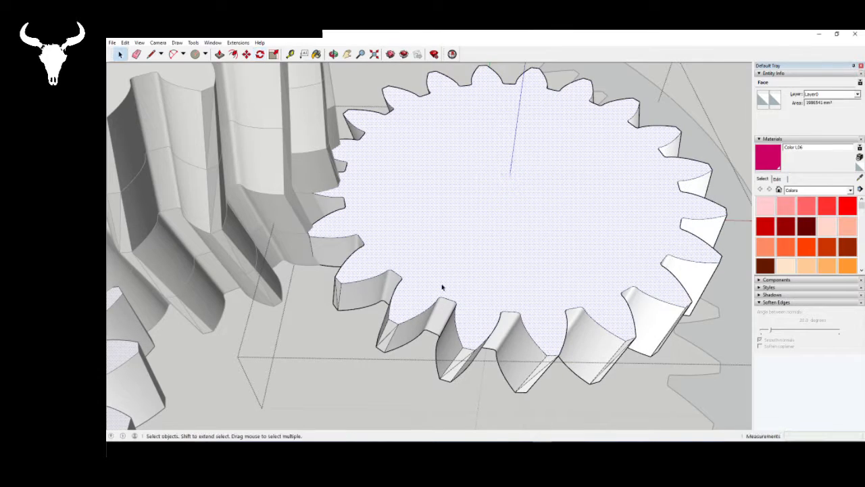
- Examine how the planet gear's twisted teeth mesh with the sun gear's lowest segment, from close up and from above
{"action": "middle_click_drag", "start_coordinate": [402, 147], "coordinate": [257, 256]}
{"action": "scroll", "coordinate": [513, 240], "scroll_direction": "down", "scroll_amount": 3}
{"action": "middle_click_drag", "start_coordinate": [487, 250], "coordinate": [535, 178]}
{"action": "scroll", "coordinate": [446, 167], "scroll_direction": "up", "scroll_amount": 7}
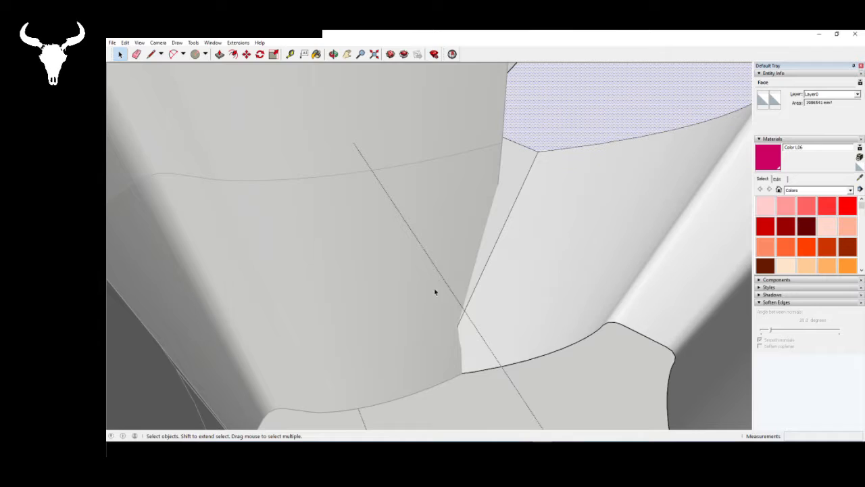
{"action": "scroll", "coordinate": [318, 339], "scroll_direction": "down", "scroll_amount": 8}
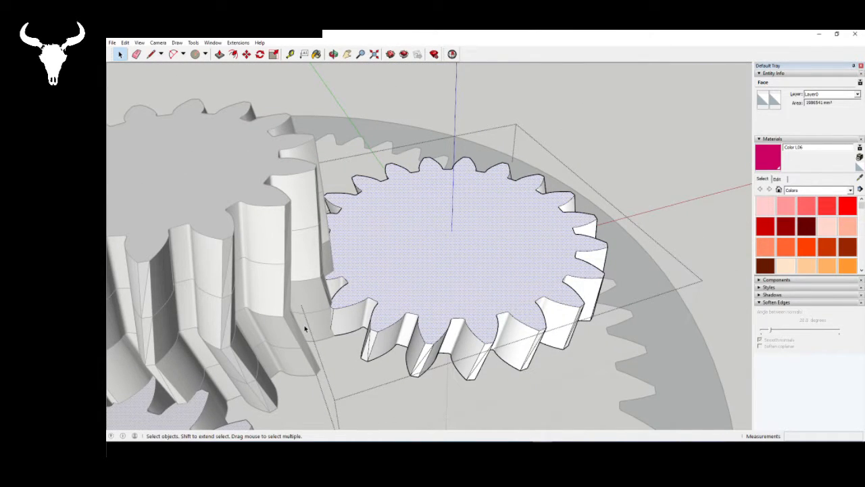
{"action": "mouse_move", "coordinate": [484, 250]}
{"action": "middle_mouse_down"}
{"action": "mouse_move", "coordinate": [469, 250]}
{"action": "mouse_move", "coordinate": [457, 284]}
{"action": "mouse_move", "coordinate": [482, 257]}
{"action": "mouse_move", "coordinate": [500, 284]}
{"action": "mouse_move", "coordinate": [469, 293]}
{"action": "mouse_move", "coordinate": [498, 261]}
{"action": "mouse_move", "coordinate": [496, 275]}
{"action": "mouse_move", "coordinate": [447, 240]}
{"action": "mouse_move", "coordinate": [487, 234]}
{"action": "middle_mouse_up"}
{"action": "scroll", "coordinate": [446, 276], "scroll_direction": "up", "scroll_amount": 3}
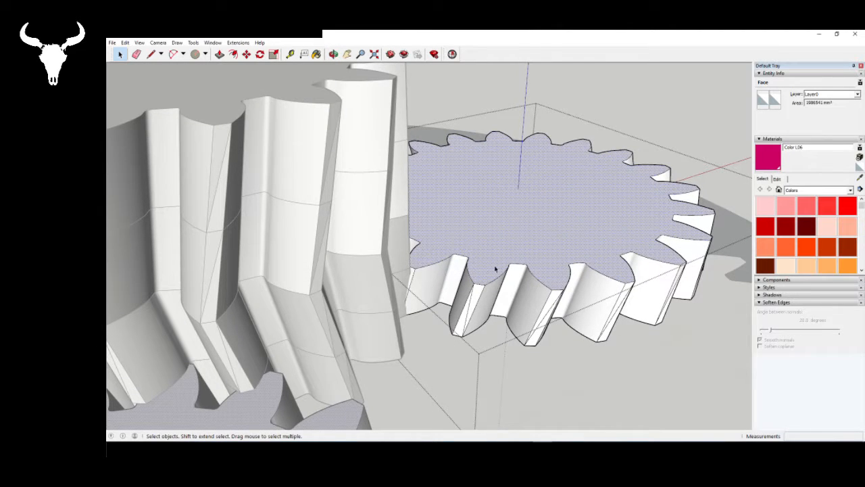
{"action": "middle_click_drag", "start_coordinate": [496, 268], "coordinate": [433, 308]}
{"action": "scroll", "coordinate": [558, 334], "scroll_direction": "down", "scroll_amount": 3}
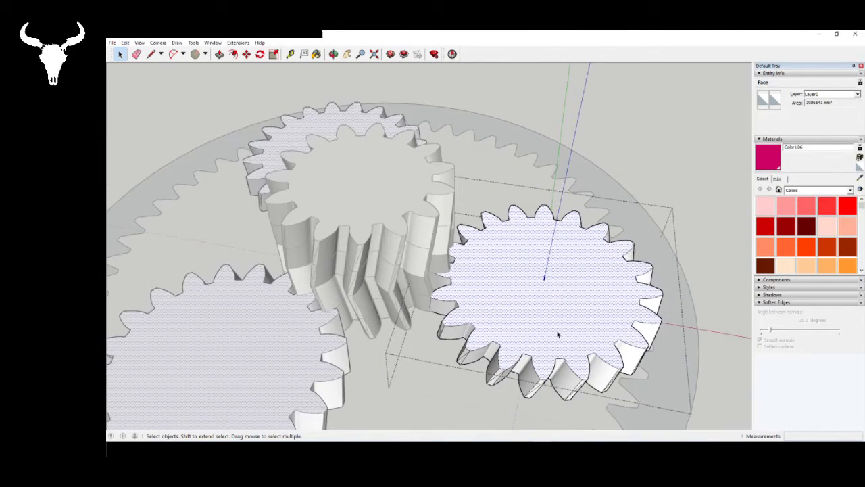
{"action": "left_click", "coordinate": [325, 172]}
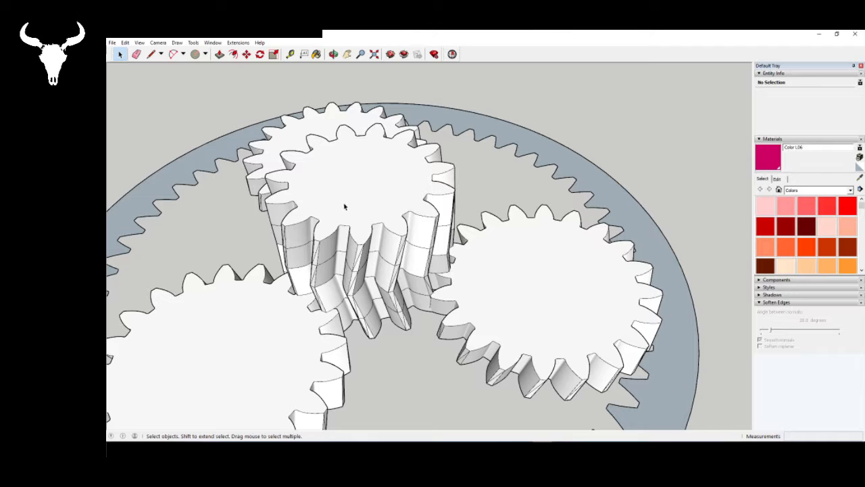
{"action": "left_click", "coordinate": [502, 282]}
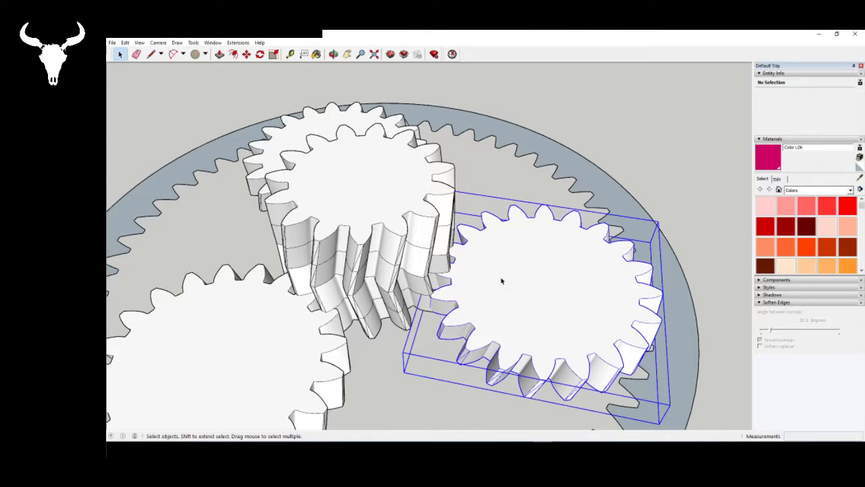
{"action": "middle_click_drag", "start_coordinate": [502, 281], "coordinate": [410, 277]}
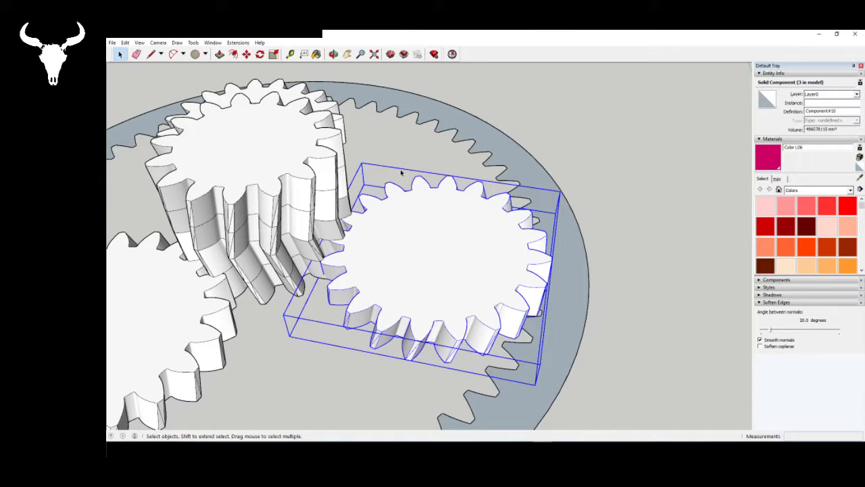
- Undo the rotation of the planet gear's top face and close the component for editing
{"action": "double_click", "coordinate": [431, 331]}
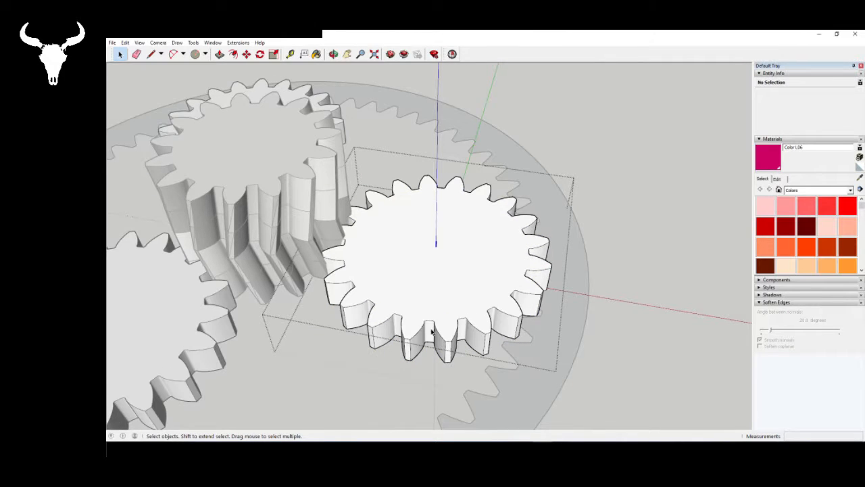
{"action": "scroll", "coordinate": [305, 274], "scroll_direction": "up", "scroll_amount": 3}
{"action": "middle_click_drag", "start_coordinate": [305, 274], "coordinate": [491, 291]}
{"action": "scroll", "coordinate": [491, 291], "scroll_direction": "down", "scroll_amount": 5}
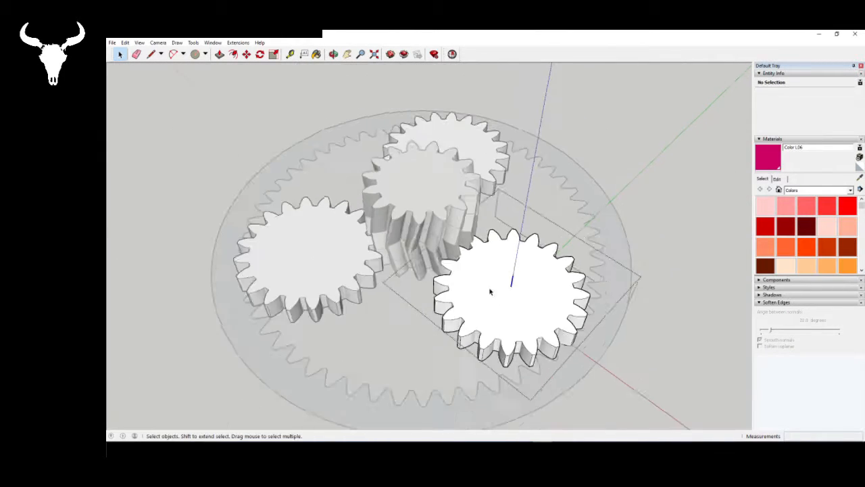
{"action": "scroll", "coordinate": [490, 291], "scroll_direction": "down", "scroll_amount": 1}
{"action": "left_click", "coordinate": [395, 322]}
- Draw a 250 mm vertical guide line down from the top corner of the sun gear's lowest tooth segment and connect it to the tooth's base corner
{"action": "scroll", "coordinate": [442, 261], "scroll_direction": "up", "scroll_amount": 11}
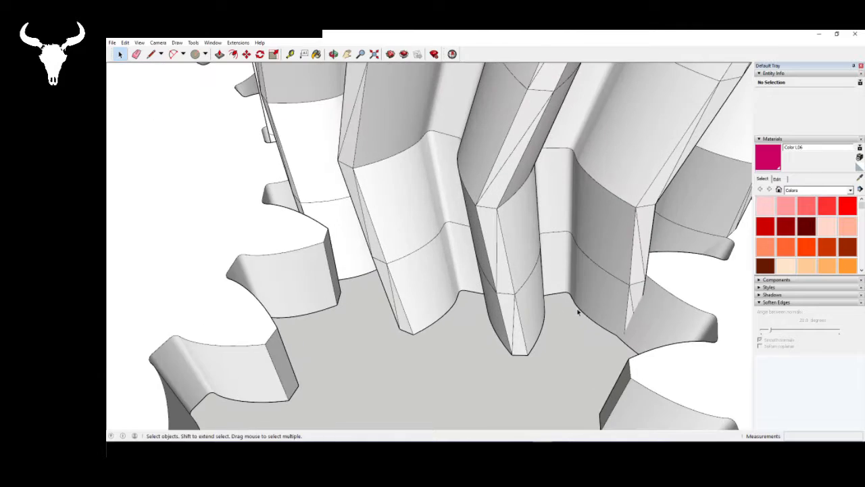
{"action": "scroll", "coordinate": [578, 311], "scroll_direction": "up", "scroll_amount": 5}
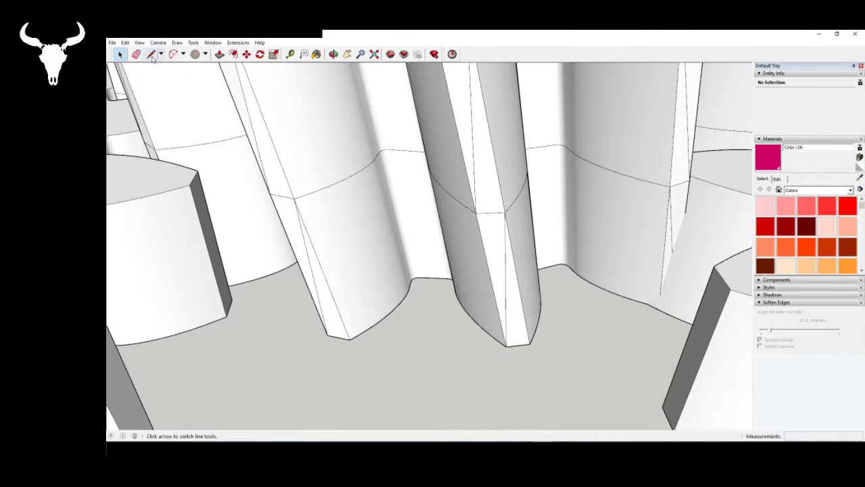
{"action": "left_click", "coordinate": [151, 55]}
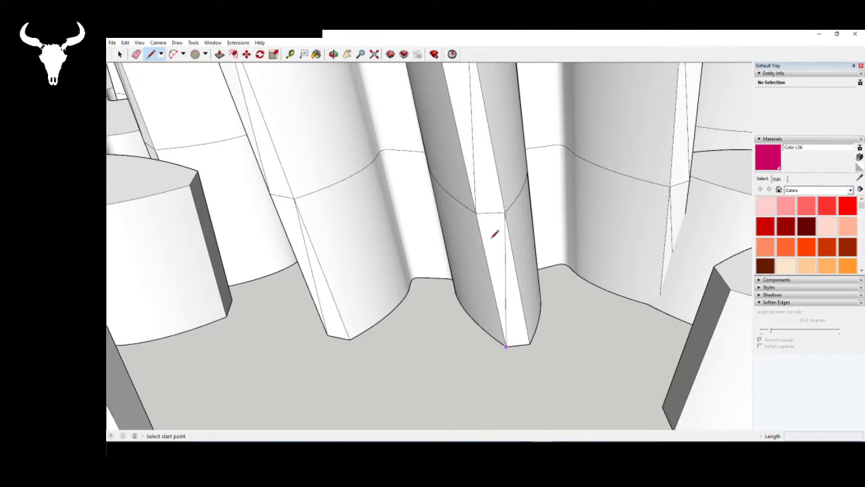
{"action": "left_click", "coordinate": [476, 212]}
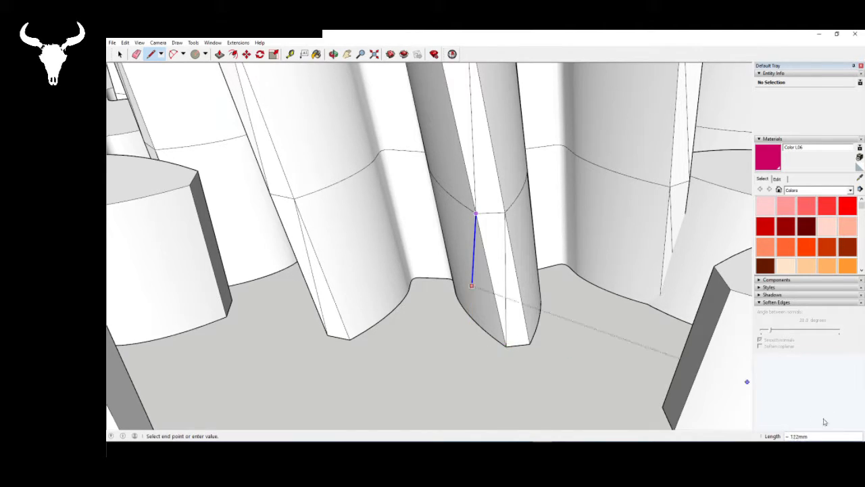
{"action": "left_click", "coordinate": [507, 346]}
{"action": "key", "text": "space"}
{"action": "left_click", "coordinate": [492, 350]}
{"action": "left_click", "coordinate": [579, 392]}
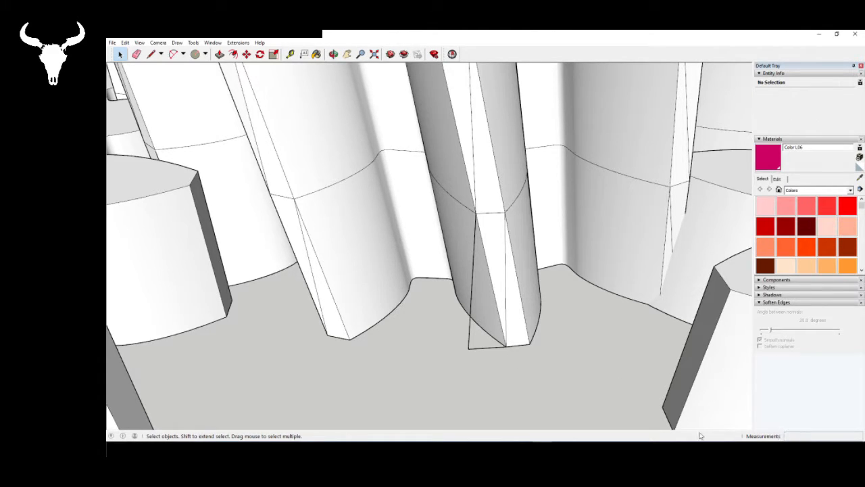
- Delete the vertical and horizontal guide lines beside the sun gear's tooth
{"action": "left_click", "coordinate": [480, 348]}
{"action": "key", "text": "Delete"}
{"action": "left_click", "coordinate": [469, 340]}
{"action": "key", "text": "Delete"}
{"action": "scroll", "coordinate": [341, 294], "scroll_direction": "down", "scroll_amount": 5}
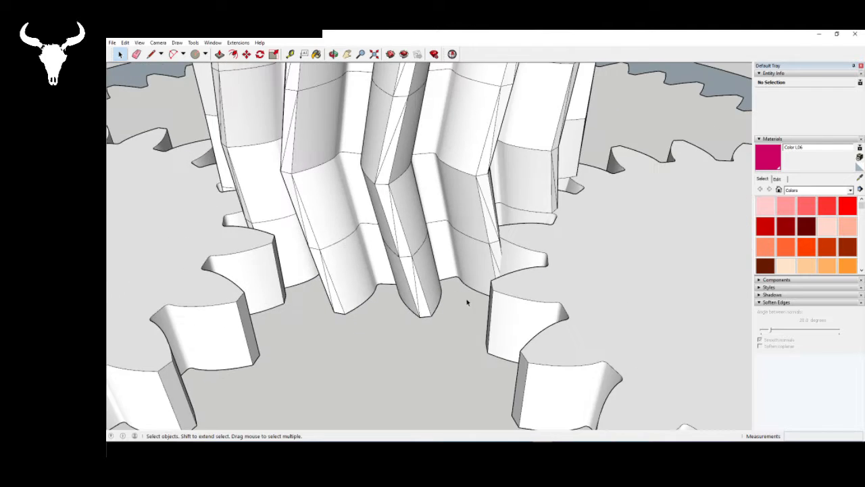
- Open the planet gear component beside the sun gear for editing and select its top face
{"action": "scroll", "coordinate": [391, 290], "scroll_direction": "down", "scroll_amount": 6}
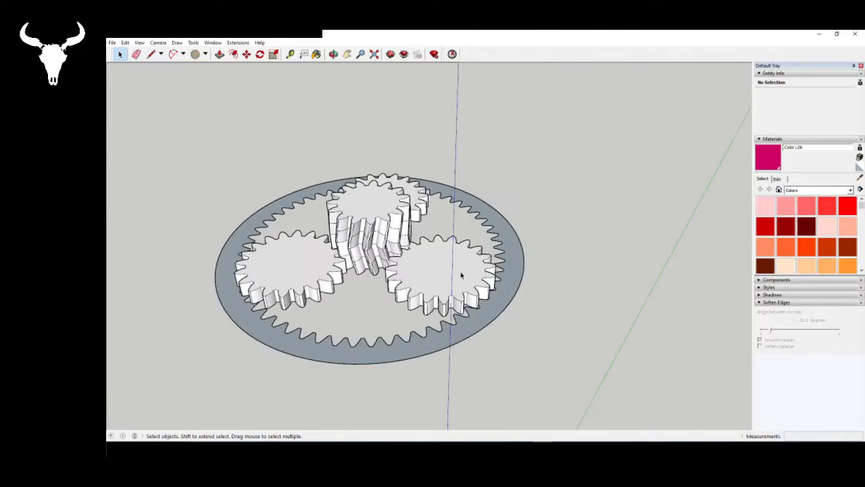
{"action": "scroll", "coordinate": [442, 247], "scroll_direction": "up", "scroll_amount": 6}
{"action": "scroll", "coordinate": [442, 248], "scroll_direction": "up", "scroll_amount": 2}
{"action": "left_click", "coordinate": [421, 237]}
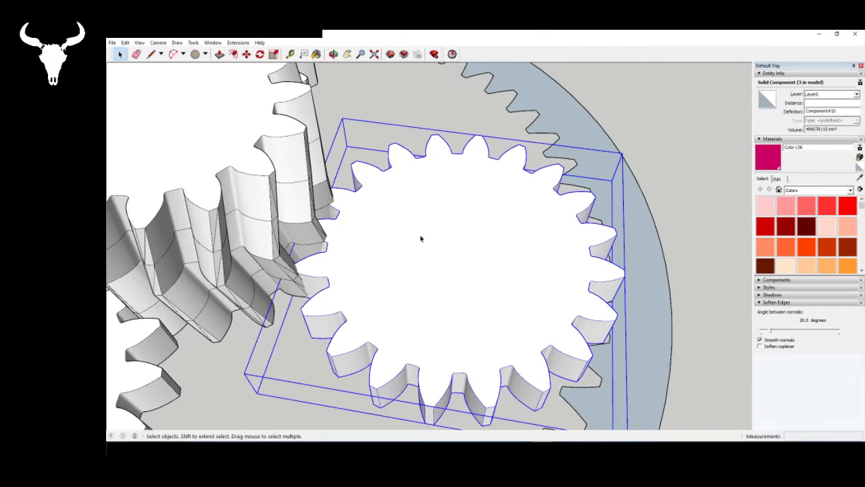
{"action": "double_click", "coordinate": [404, 230]}
{"action": "left_click", "coordinate": [419, 243]}
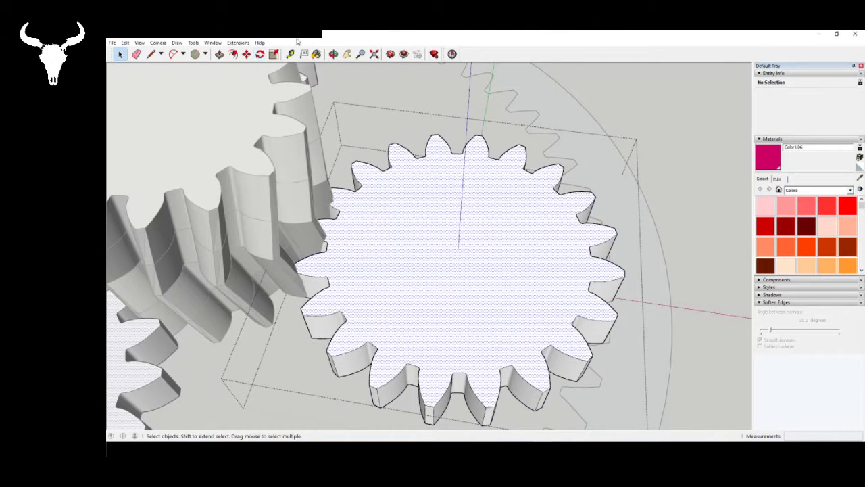
{"action": "left_click", "coordinate": [260, 54]}
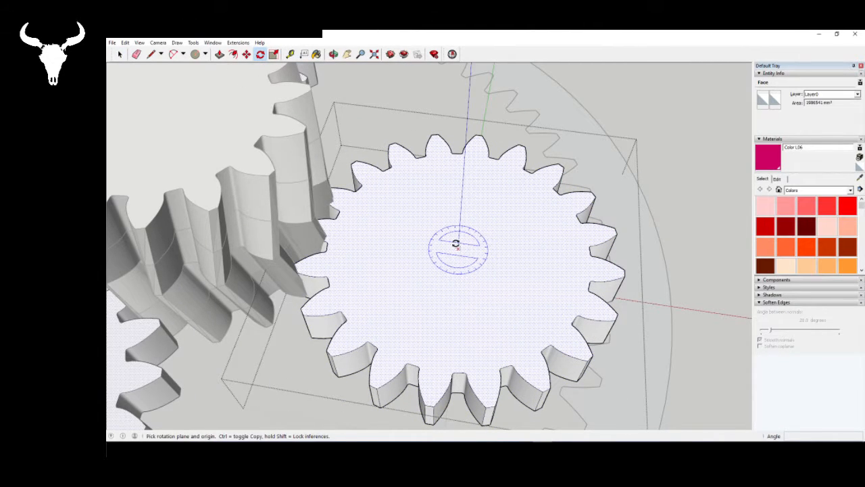
{"action": "left_click_drag", "start_coordinate": [458, 249], "coordinate": [434, 406]}
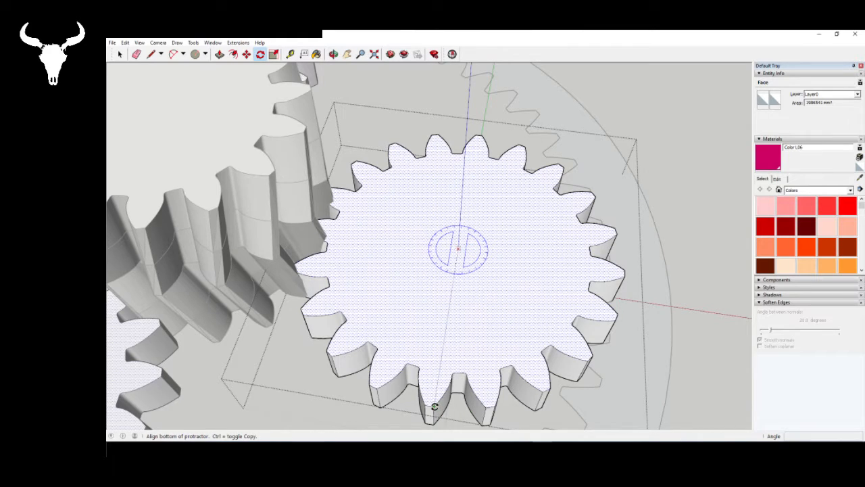
{"action": "left_click", "coordinate": [435, 406]}
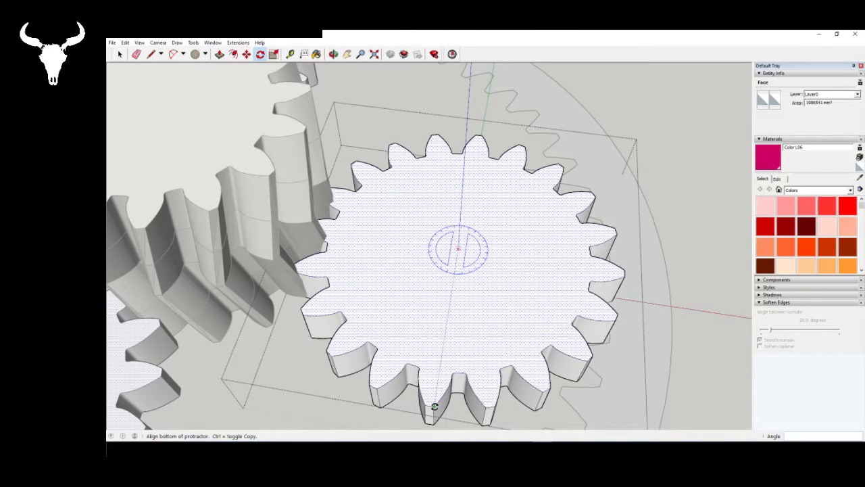
{"action": "key", "text": "space"}
- Draw a short guide line along the red axis from the planet tooth's base corner and a 250 mm vertical line up from its end
{"action": "scroll", "coordinate": [469, 359], "scroll_direction": "down", "scroll_amount": 5}
{"action": "scroll", "coordinate": [463, 297], "scroll_direction": "up", "scroll_amount": 6}
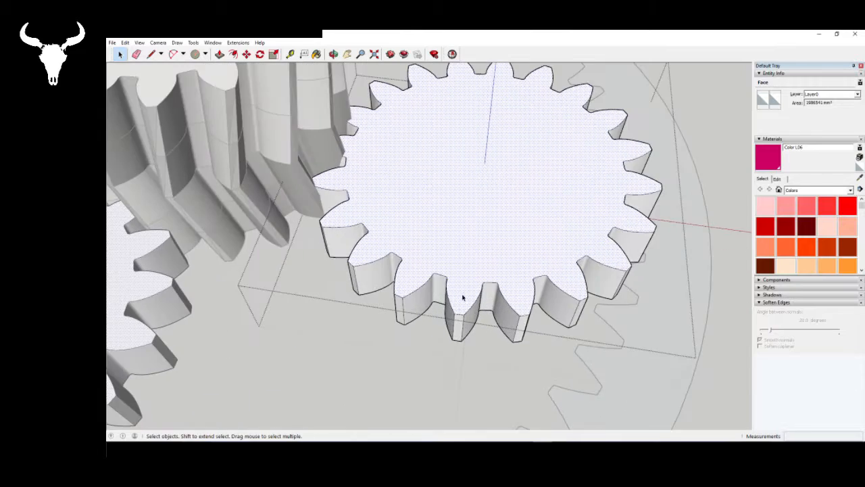
{"action": "scroll", "coordinate": [463, 298], "scroll_direction": "up", "scroll_amount": 5}
{"action": "key", "text": "l"}
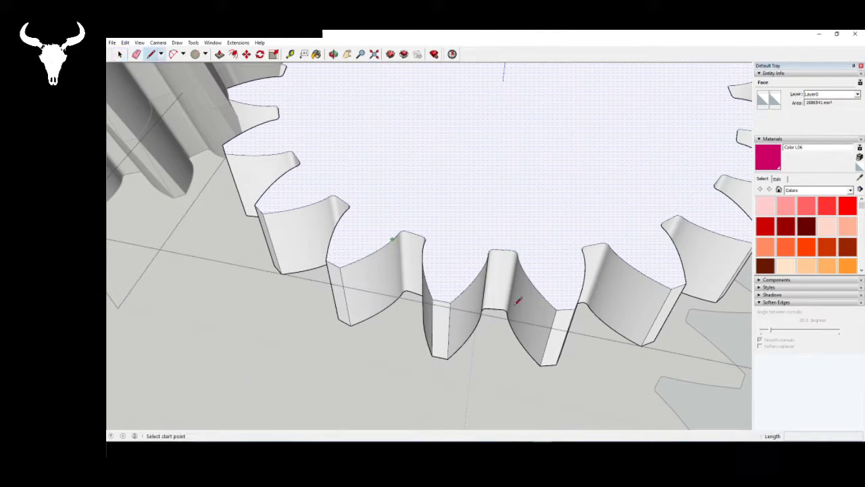
{"action": "left_click", "coordinate": [447, 358]}
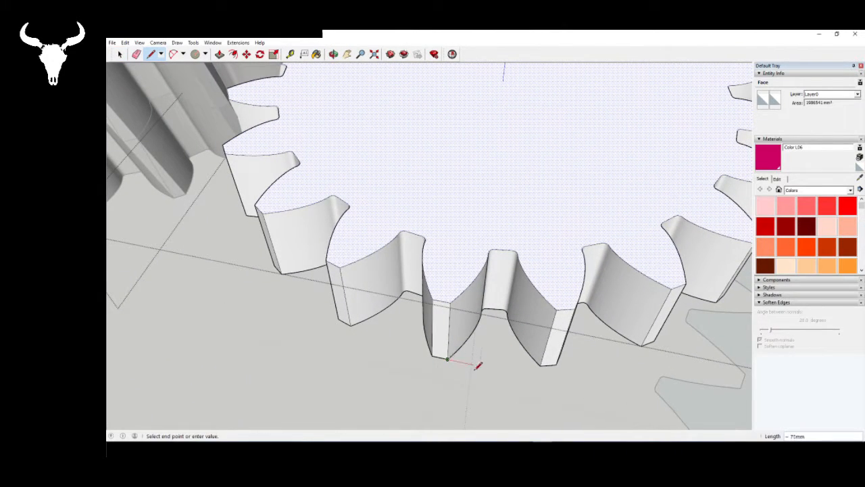
{"action": "middle_click_drag", "start_coordinate": [478, 365], "coordinate": [481, 363]}
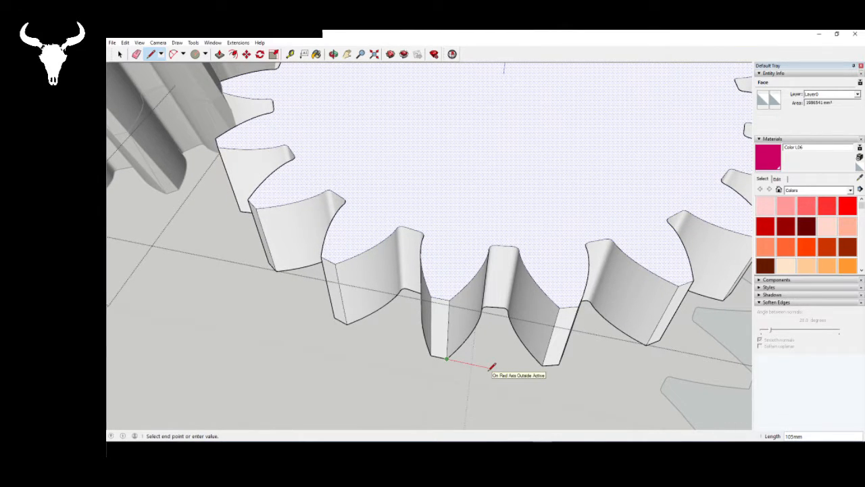
{"action": "type", "text": "60"}
{"action": "key", "text": "Return"}
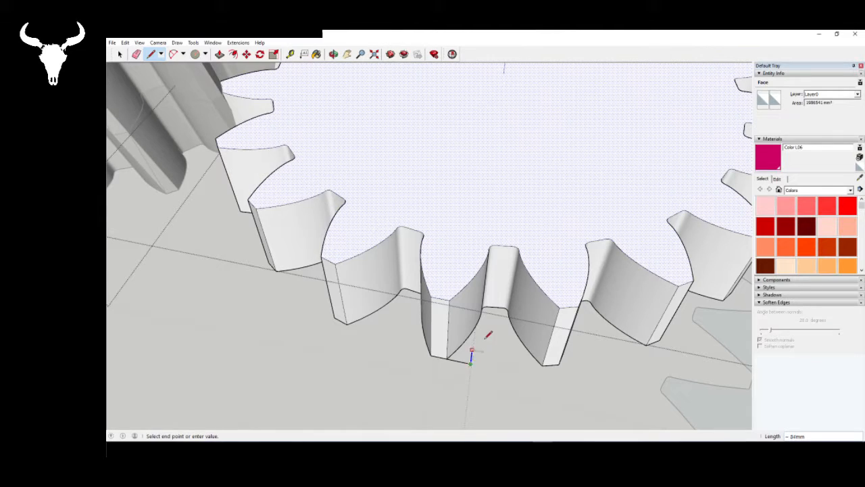
{"action": "type", "text": "25"}
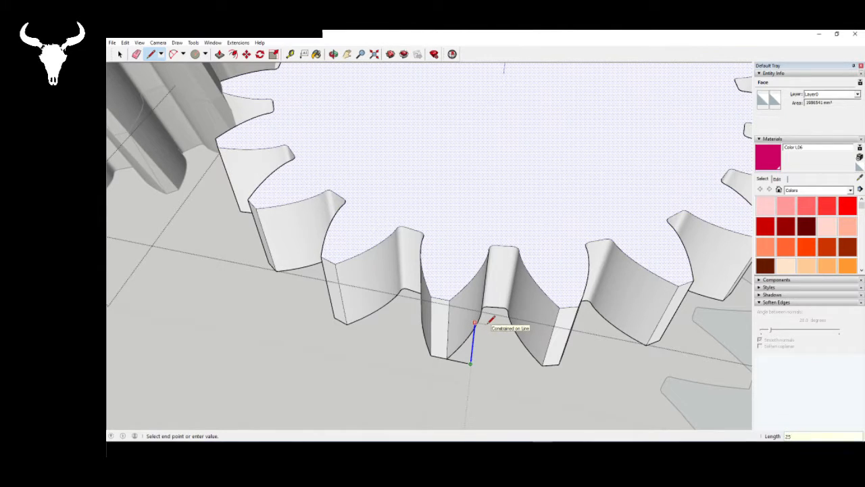
{"action": "type", "text": "0"}
{"action": "key", "text": "Return"}
{"action": "key", "text": "space"}
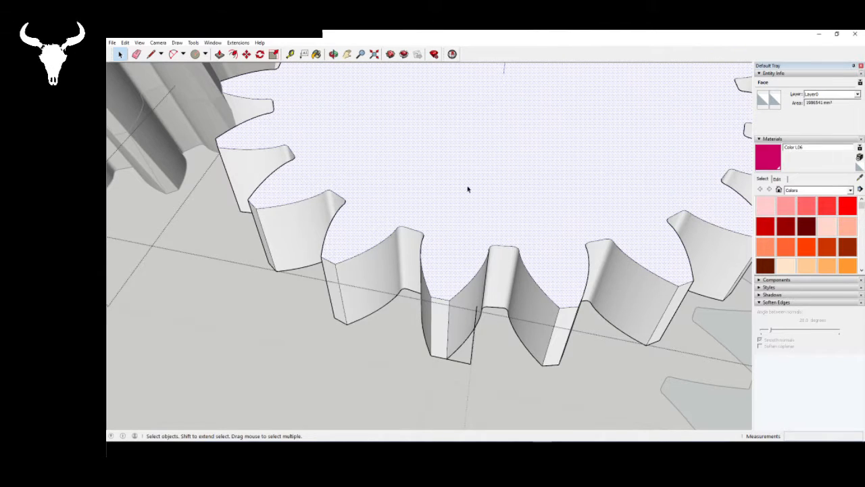
- Rotate the planet gear's top face 4 degrees about the gear's centre, from the tooth's tip corner toward the vertical guide line
{"action": "middle_click_drag", "start_coordinate": [467, 188], "coordinate": [474, 237]}
{"action": "left_click", "coordinate": [259, 54]}
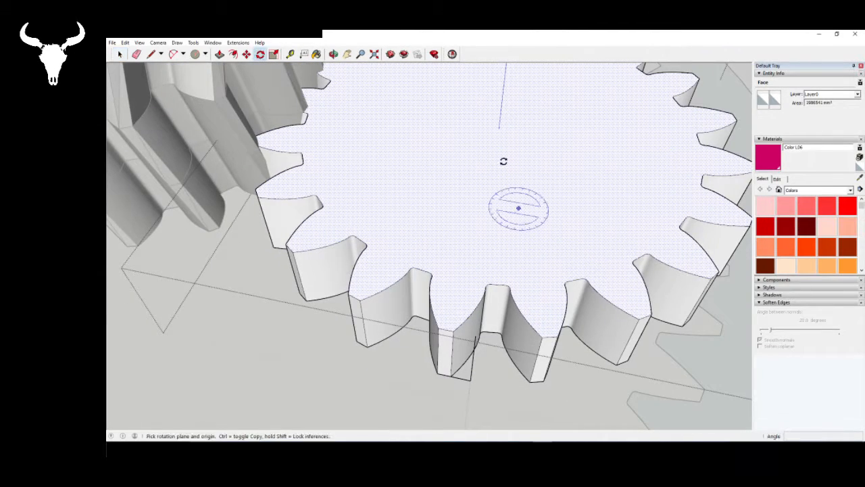
{"action": "left_click", "coordinate": [499, 127]}
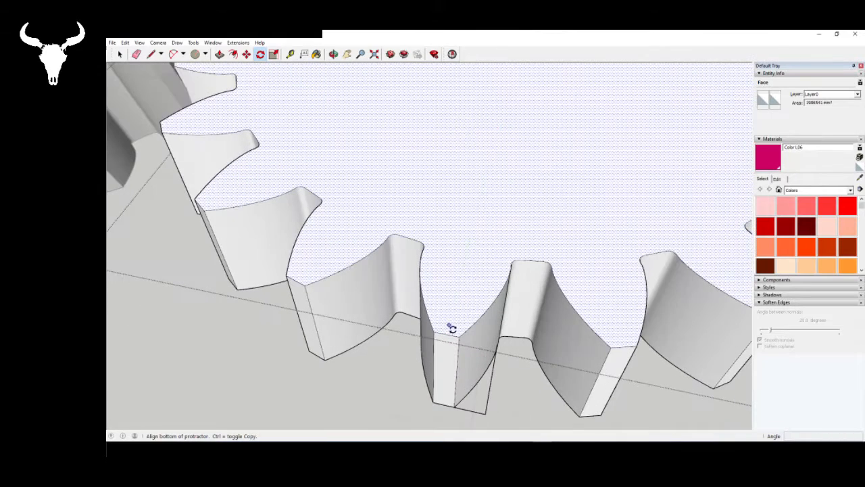
{"action": "scroll", "coordinate": [450, 329], "scroll_direction": "up", "scroll_amount": 2}
{"action": "scroll", "coordinate": [454, 323], "scroll_direction": "up", "scroll_amount": 2}
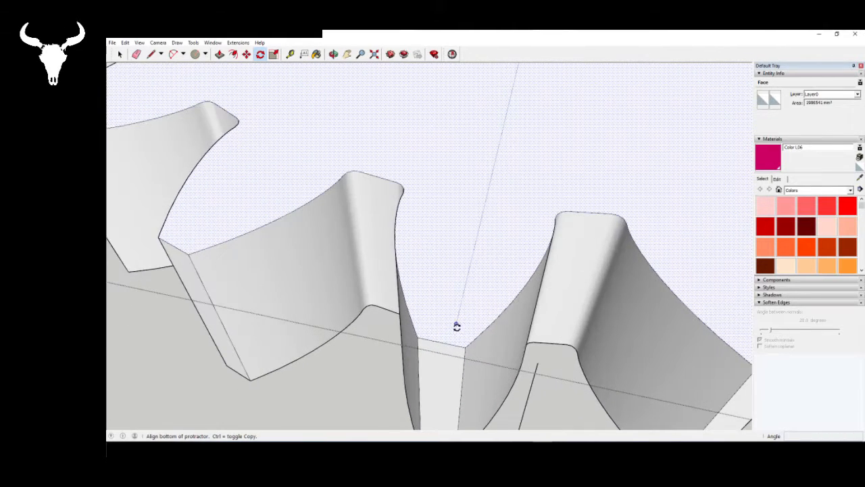
{"action": "scroll", "coordinate": [443, 299], "scroll_direction": "down", "scroll_amount": 1}
{"action": "scroll", "coordinate": [443, 300], "scroll_direction": "up", "scroll_amount": 2}
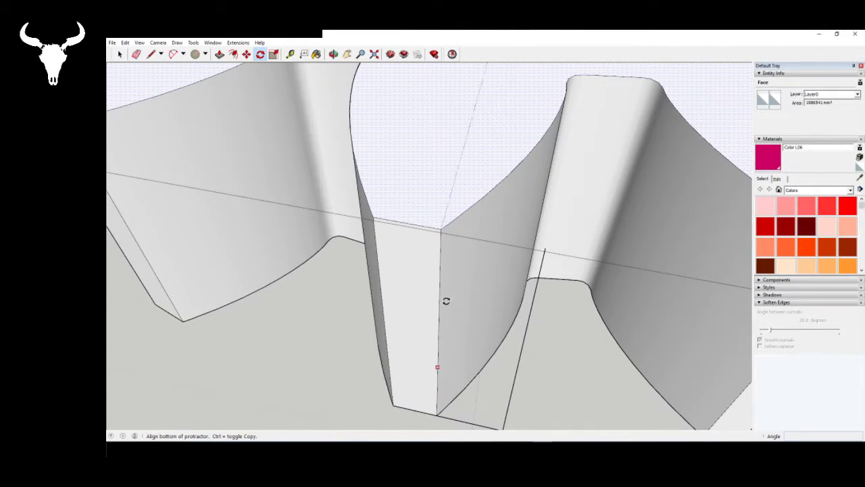
{"action": "left_click", "coordinate": [440, 226]}
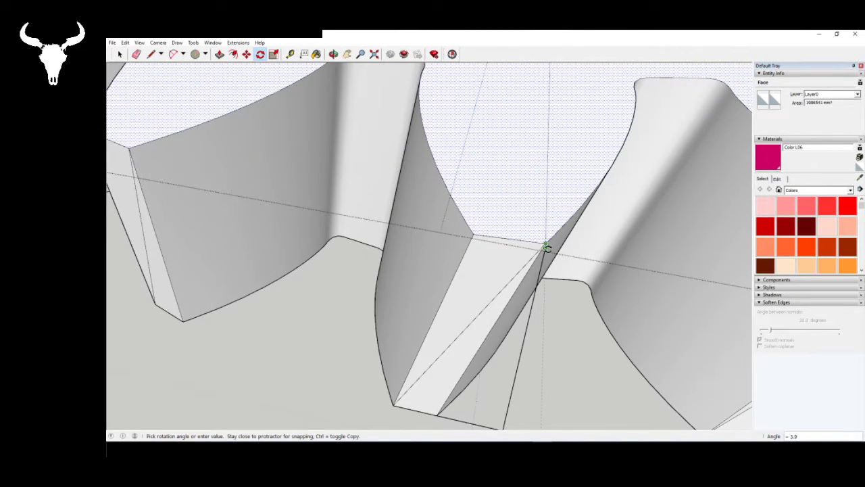
{"action": "scroll", "coordinate": [547, 248], "scroll_direction": "up", "scroll_amount": 2}
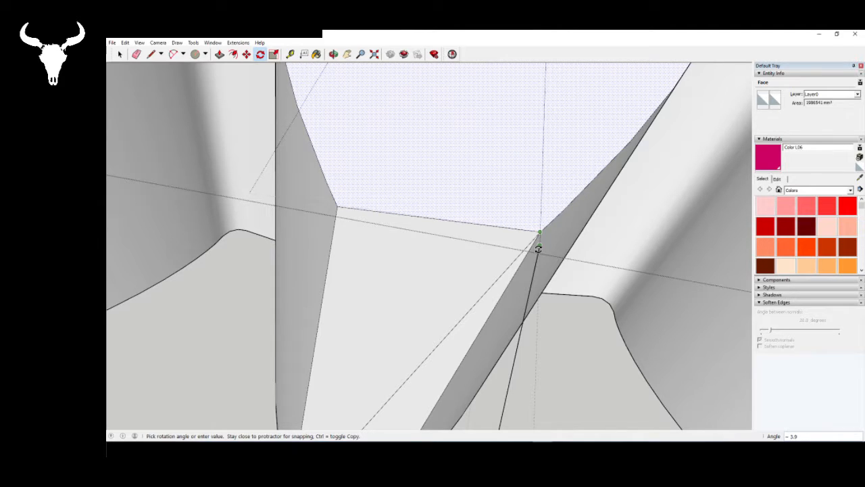
{"action": "type", "text": "4"}
{"action": "key", "text": "Return"}
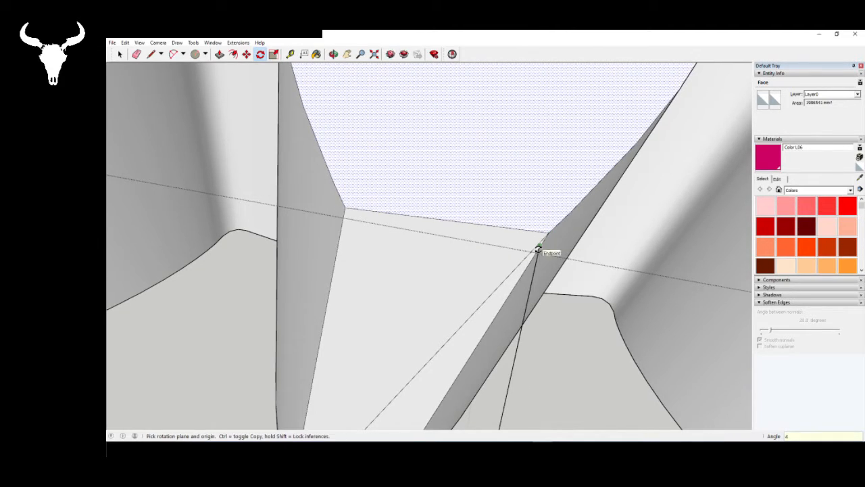
{"action": "key", "text": "space"}
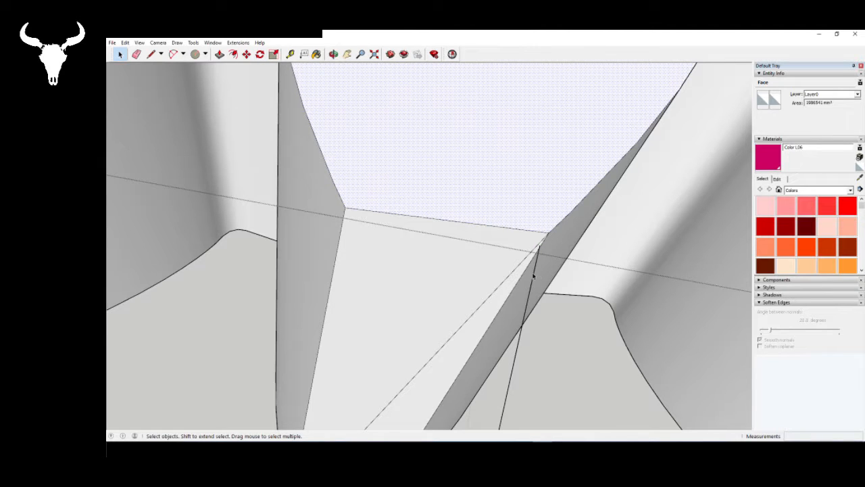
- Delete the vertical and horizontal guide lines beside the planet gear's tooth
{"action": "left_click", "coordinate": [533, 275]}
{"action": "key", "text": "Delete"}
{"action": "scroll", "coordinate": [492, 261], "scroll_direction": "down", "scroll_amount": 5}
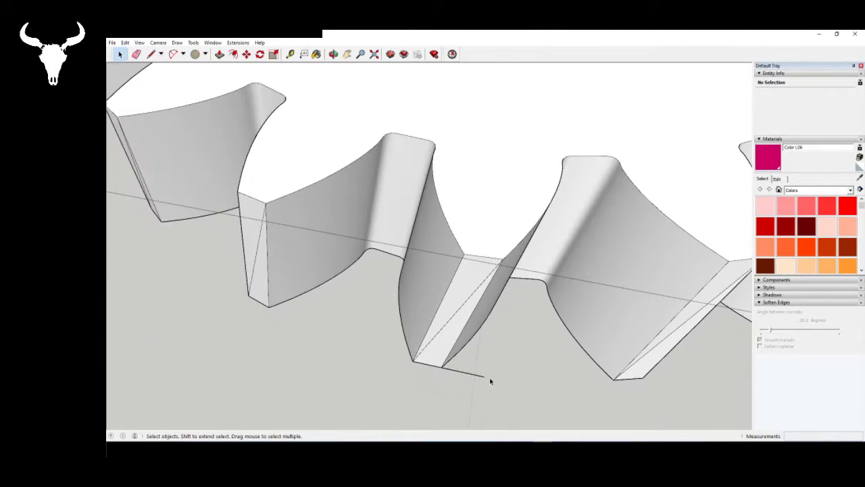
{"action": "scroll", "coordinate": [419, 396], "scroll_direction": "down", "scroll_amount": 6}
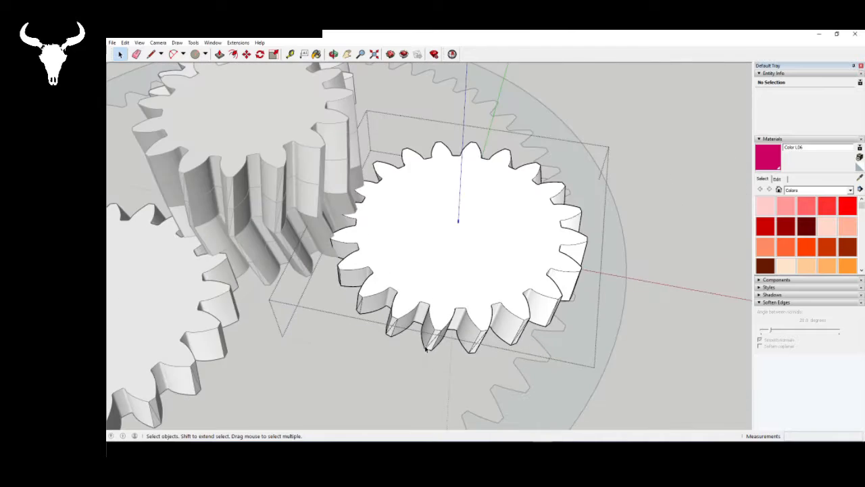
- Examine from close up and from above how the planet's twisted teeth mesh with the sun gear, and close the component for editing
{"action": "middle_click_drag", "start_coordinate": [459, 261], "coordinate": [394, 355]}
{"action": "scroll", "coordinate": [394, 356], "scroll_direction": "down", "scroll_amount": 2}
{"action": "scroll", "coordinate": [327, 234], "scroll_direction": "up", "scroll_amount": 5}
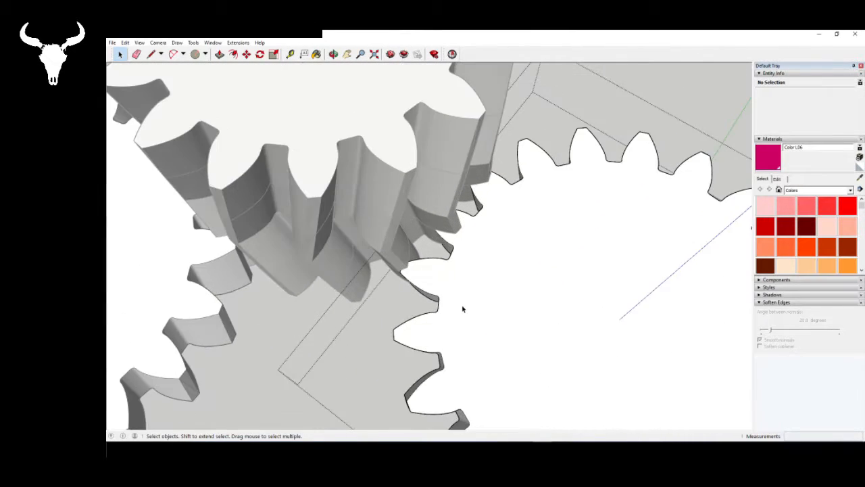
{"action": "mouse_move", "coordinate": [462, 309]}
{"action": "middle_mouse_down"}
{"action": "mouse_move", "coordinate": [656, 195]}
{"action": "mouse_move", "coordinate": [455, 245]}
{"action": "mouse_move", "coordinate": [494, 229]}
{"action": "mouse_move", "coordinate": [437, 345]}
{"action": "mouse_move", "coordinate": [515, 300]}
{"action": "mouse_move", "coordinate": [331, 362]}
{"action": "mouse_move", "coordinate": [243, 297]}
{"action": "mouse_move", "coordinate": [274, 327]}
{"action": "mouse_move", "coordinate": [562, 282]}
{"action": "mouse_move", "coordinate": [409, 264]}
{"action": "mouse_move", "coordinate": [417, 276]}
{"action": "mouse_move", "coordinate": [552, 295]}
{"action": "mouse_move", "coordinate": [718, 268]}
{"action": "mouse_move", "coordinate": [510, 238]}
{"action": "mouse_move", "coordinate": [651, 222]}
{"action": "mouse_move", "coordinate": [469, 268]}
{"action": "middle_mouse_up"}
{"action": "mouse_move", "coordinate": [401, 295]}
{"action": "middle_mouse_down"}
{"action": "mouse_move", "coordinate": [531, 236]}
{"action": "mouse_move", "coordinate": [594, 131]}
{"action": "mouse_move", "coordinate": [606, 194]}
{"action": "mouse_move", "coordinate": [511, 252]}
{"action": "mouse_move", "coordinate": [458, 259]}
{"action": "mouse_move", "coordinate": [467, 259]}
{"action": "mouse_move", "coordinate": [586, 64]}
{"action": "mouse_move", "coordinate": [554, 157]}
{"action": "mouse_move", "coordinate": [430, 168]}
{"action": "mouse_move", "coordinate": [429, 160]}
{"action": "mouse_move", "coordinate": [419, 376]}
{"action": "mouse_move", "coordinate": [446, 414]}
{"action": "mouse_move", "coordinate": [561, 178]}
{"action": "middle_mouse_up"}
{"action": "key", "text": "t"}
{"action": "mouse_move", "coordinate": [349, 346]}
{"action": "middle_mouse_down"}
{"action": "mouse_move", "coordinate": [276, 222]}
{"action": "mouse_move", "coordinate": [465, 336]}
{"action": "mouse_move", "coordinate": [303, 290]}
{"action": "mouse_move", "coordinate": [498, 256]}
{"action": "mouse_move", "coordinate": [427, 249]}
{"action": "mouse_move", "coordinate": [518, 222]}
{"action": "mouse_move", "coordinate": [643, 236]}
{"action": "mouse_move", "coordinate": [629, 241]}
{"action": "mouse_move", "coordinate": [604, 232]}
{"action": "mouse_move", "coordinate": [369, 118]}
{"action": "middle_mouse_up"}
{"action": "scroll", "coordinate": [433, 243], "scroll_direction": "up", "scroll_amount": 5}
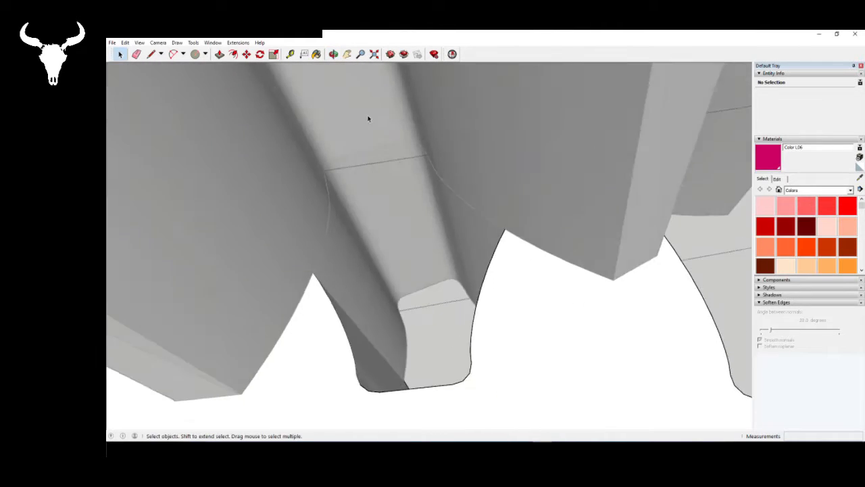
{"action": "scroll", "coordinate": [489, 134], "scroll_direction": "down", "scroll_amount": 10}
{"action": "middle_click_drag", "start_coordinate": [542, 221], "coordinate": [696, 231]}
{"action": "scroll", "coordinate": [479, 286], "scroll_direction": "down", "scroll_amount": 2}
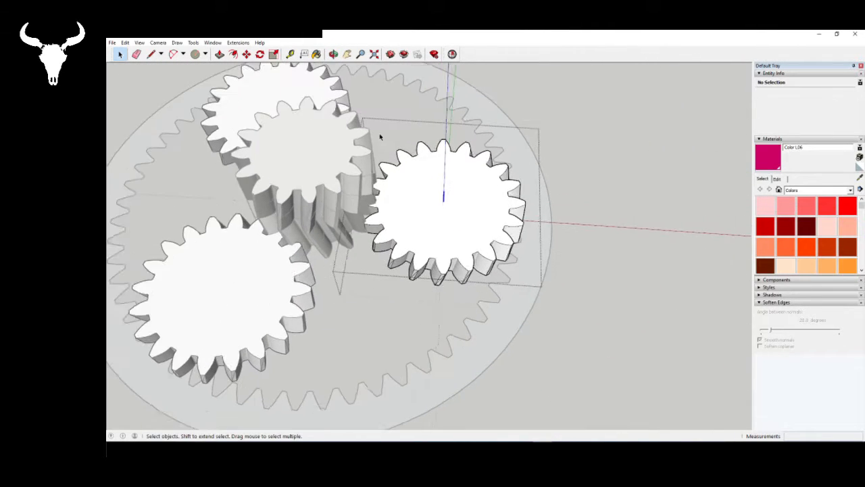
{"action": "scroll", "coordinate": [428, 195], "scroll_direction": "up", "scroll_amount": 5}
{"action": "left_click", "coordinate": [458, 234]}
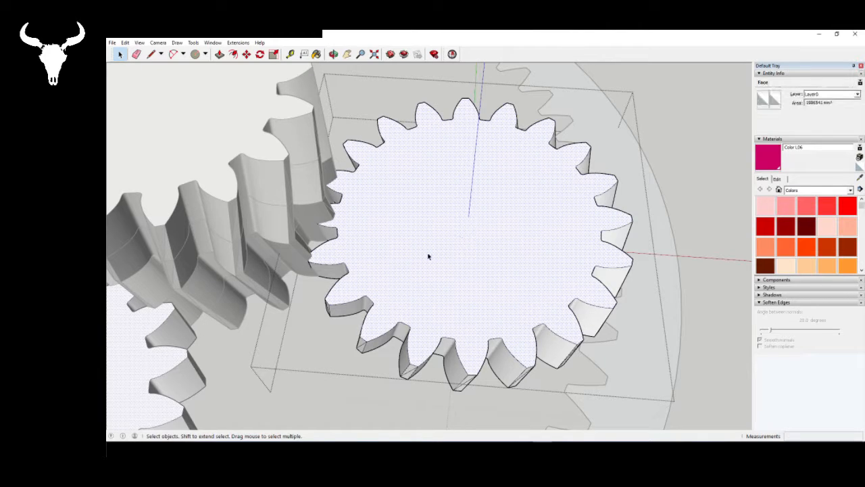
{"action": "left_click", "coordinate": [666, 341]}
{"action": "left_click", "coordinate": [741, 338]}
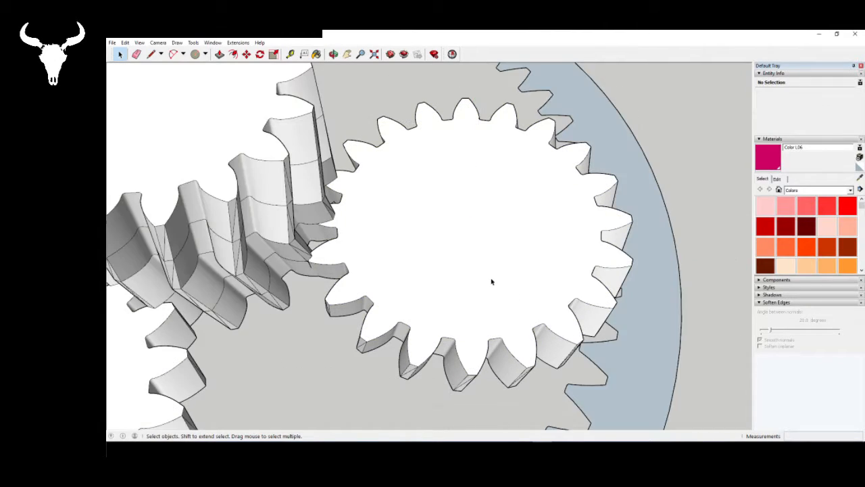
- Reopen the planet gear component and pull its top face up 250 mm to add a second segment
{"action": "left_click", "coordinate": [489, 277]}
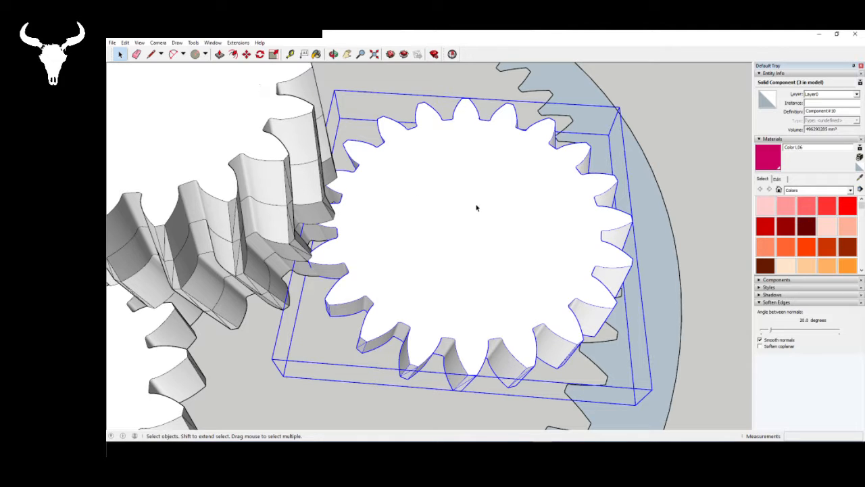
{"action": "double_click", "coordinate": [477, 208]}
{"action": "key", "text": "p"}
{"action": "left_click", "coordinate": [410, 255]}
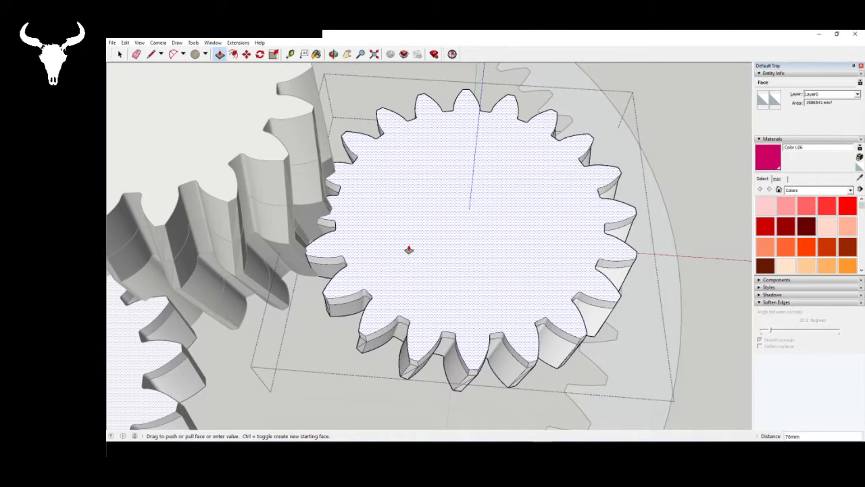
{"action": "type", "text": "250"}
{"action": "key", "text": "Return"}
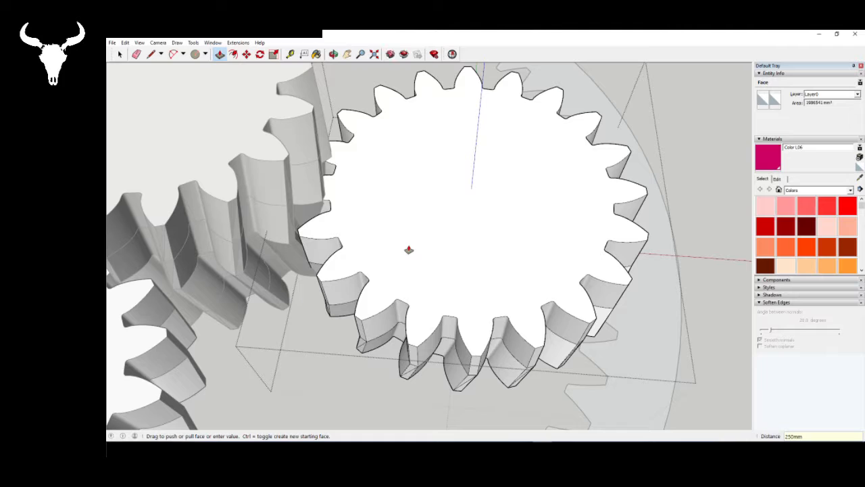
- Rotate the second segment's top face 4 degrees about the gear's centre, in the same direction as the first segment's twist
{"action": "key", "text": "space"}
{"action": "left_click", "coordinate": [452, 220]}
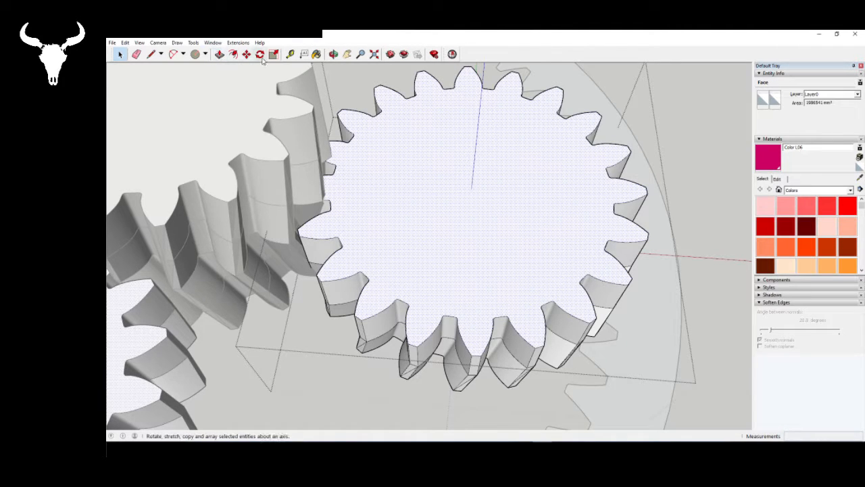
{"action": "key", "text": "q"}
{"action": "left_click", "coordinate": [471, 189]}
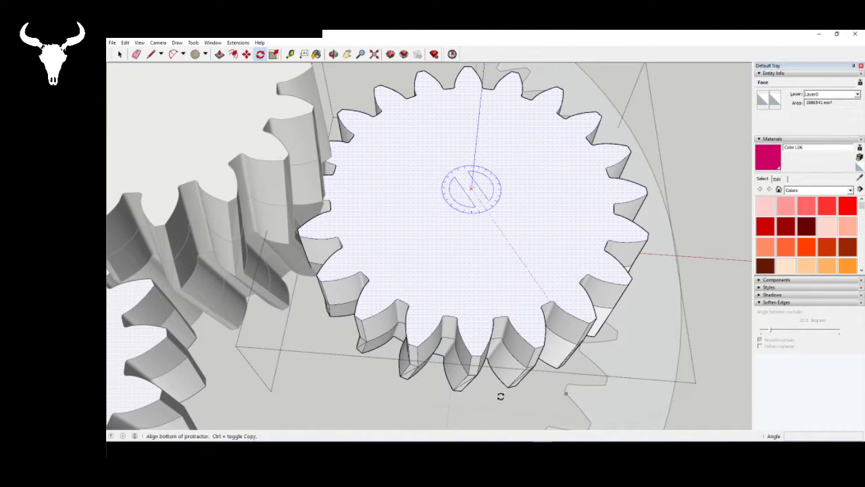
{"action": "left_click", "coordinate": [485, 355]}
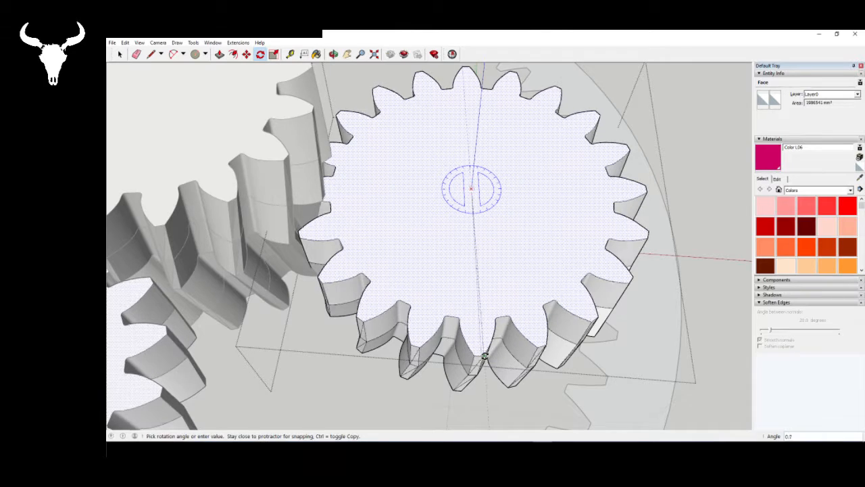
{"action": "type", "text": "4"}
{"action": "key", "text": "Return"}
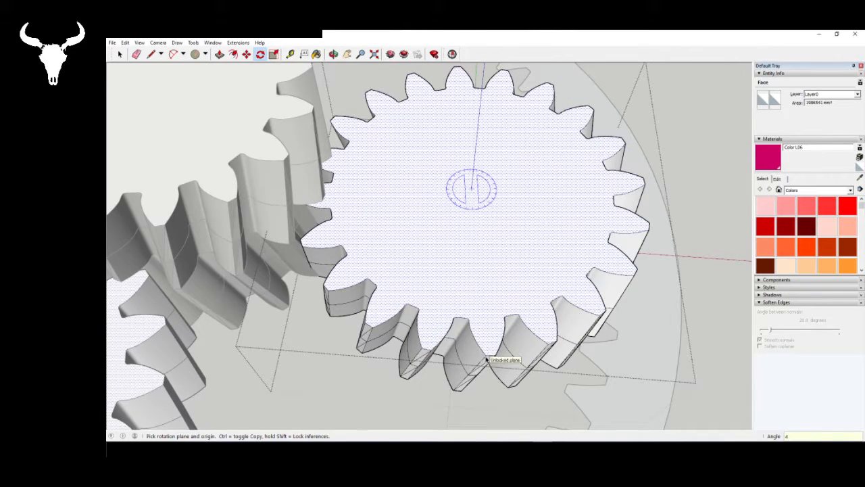
- Pull the planet gear's top face up by the same height as the second segment to add a third segment
{"action": "key", "text": "space"}
{"action": "scroll", "coordinate": [491, 341], "scroll_direction": "down", "scroll_amount": 3}
{"action": "scroll", "coordinate": [500, 245], "scroll_direction": "up", "scroll_amount": 2}
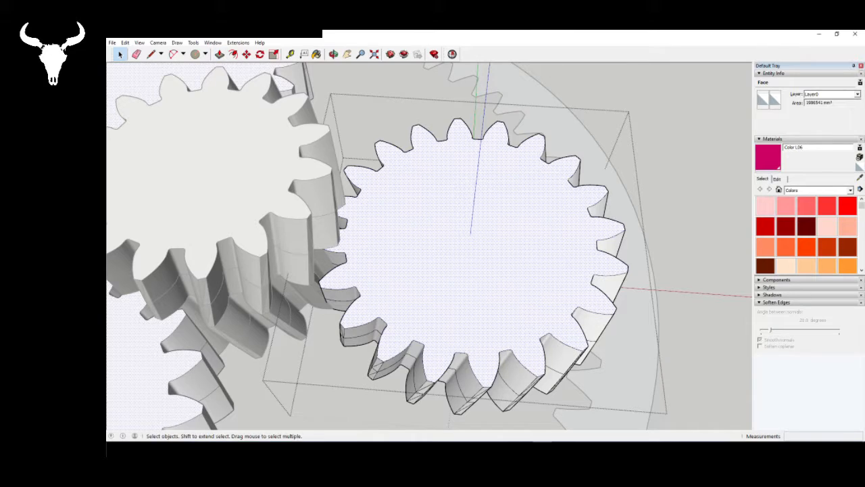
{"action": "left_click", "coordinate": [220, 54]}
{"action": "left_click", "coordinate": [400, 324]}
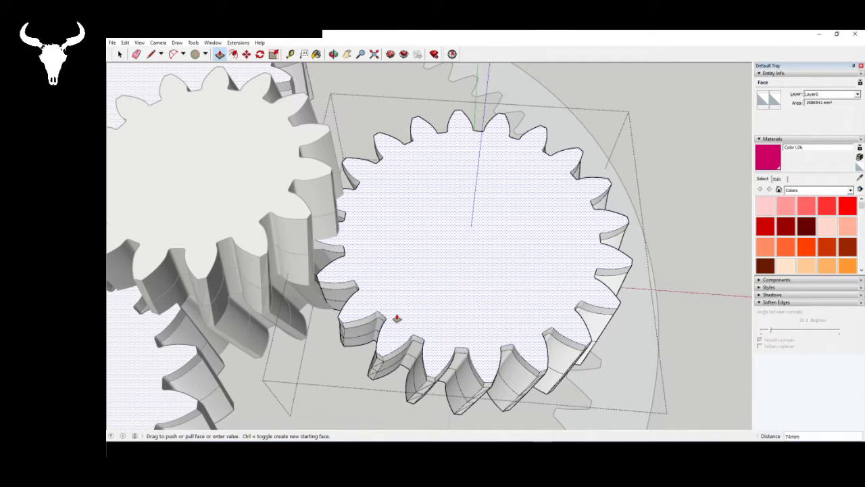
{"action": "left_click", "coordinate": [397, 318]}
{"action": "key", "text": "space"}
- Rotate the third segment's top face 4 degrees about the gear's centre, opposite to the lower segments' twist
{"action": "left_click", "coordinate": [455, 200]}
{"action": "key", "text": "q"}
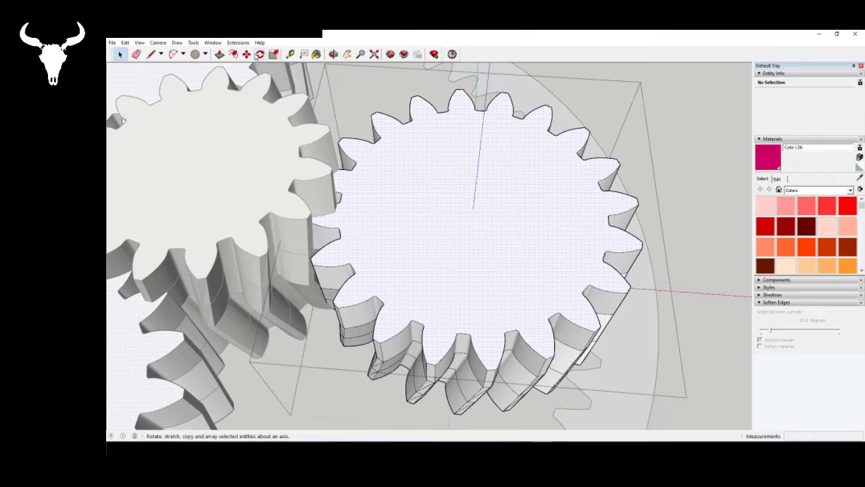
{"action": "left_click", "coordinate": [473, 212]}
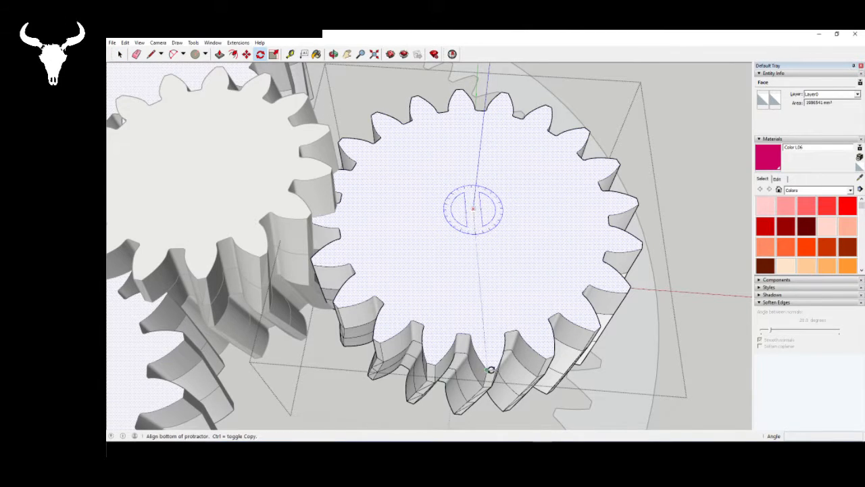
{"action": "left_click", "coordinate": [489, 370]}
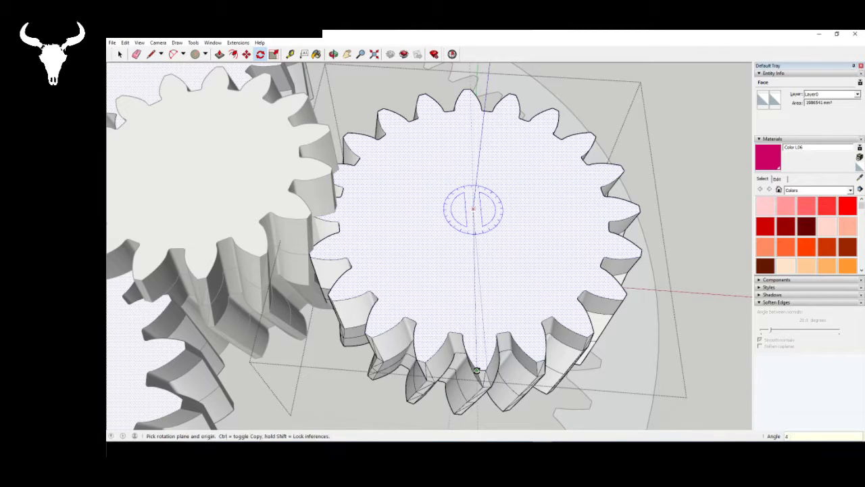
{"action": "left_click", "coordinate": [498, 371]}
{"action": "key", "text": "space"}
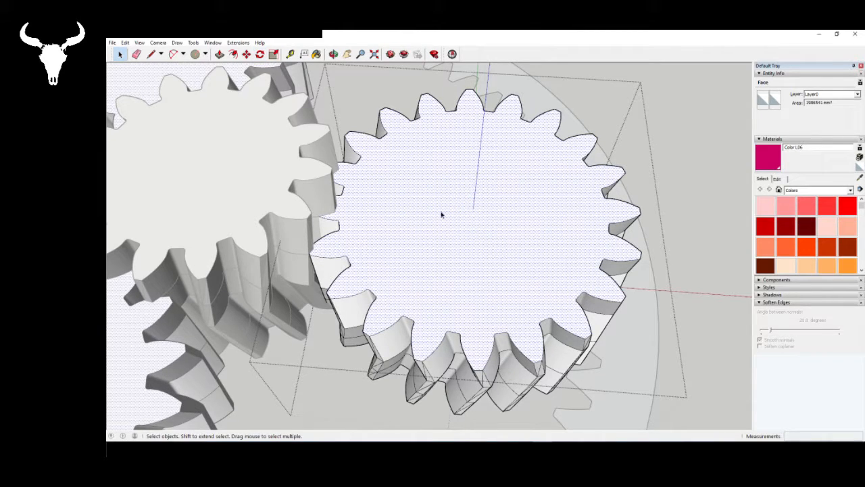
- Pull the planet gear's top face up 250 mm to add a fourth segment
{"action": "left_click", "coordinate": [220, 54]}
{"action": "left_click", "coordinate": [433, 248]}
{"action": "type", "text": "150"}
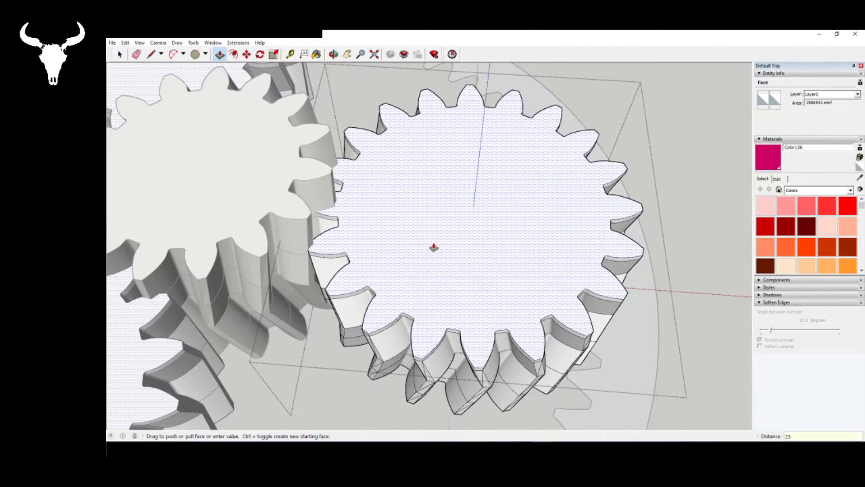
{"action": "key", "text": "Return"}
{"action": "key", "text": "space"}
- Rotate the fourth segment's top face about the gear's centre, in the same direction as the third segment's twist
{"action": "left_click", "coordinate": [481, 179]}
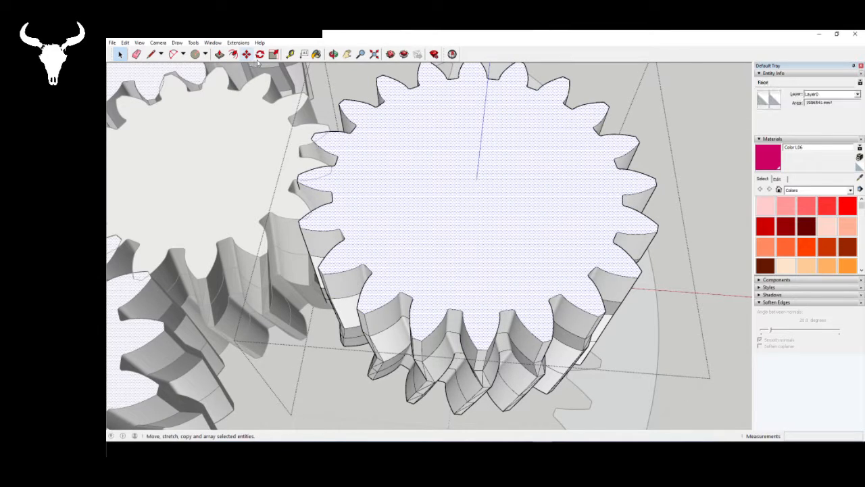
{"action": "left_click", "coordinate": [259, 54]}
{"action": "left_click", "coordinate": [475, 177]}
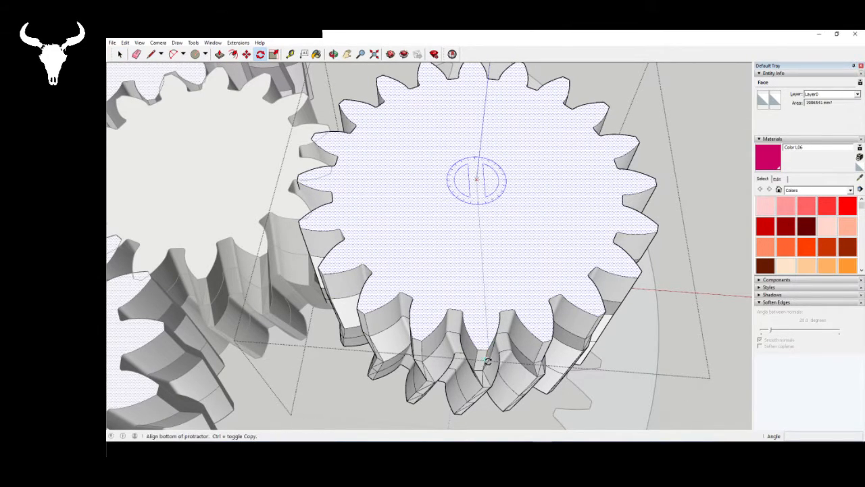
{"action": "left_click", "coordinate": [485, 351]}
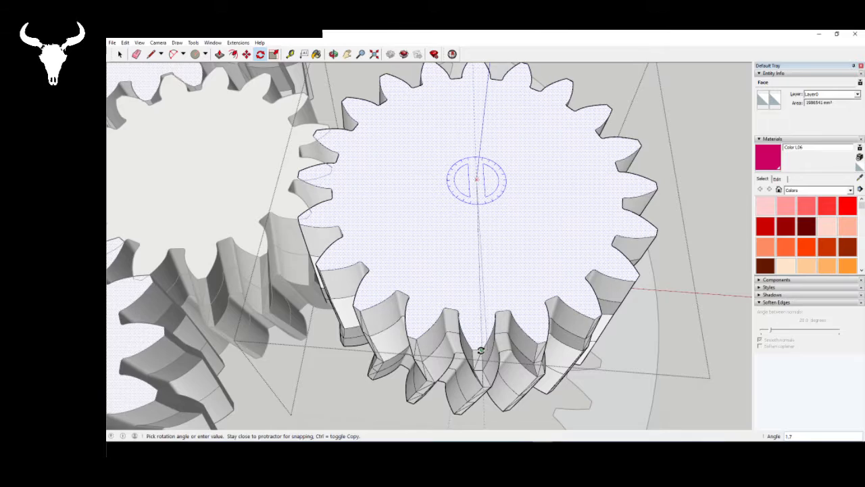
{"action": "left_click", "coordinate": [498, 353]}
{"action": "key", "text": "space"}
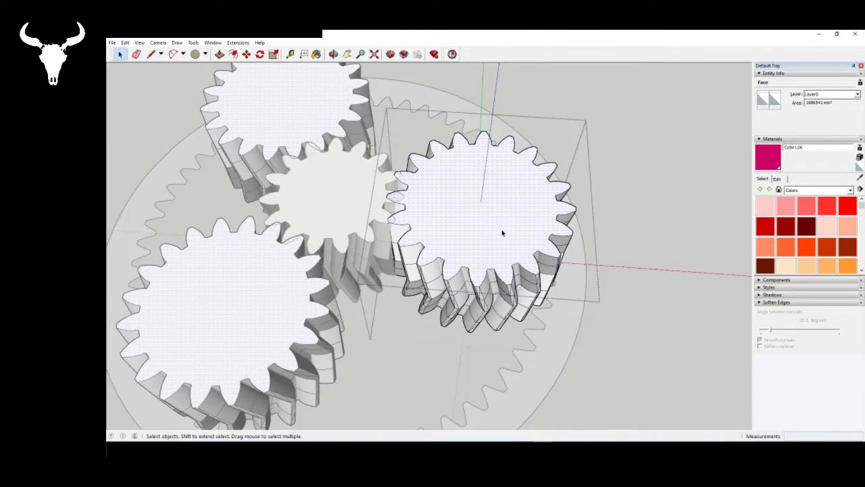
- Examine the planet gear's herringbone teeth up close and check how the planets sit around the sun gear
{"action": "middle_click_drag", "start_coordinate": [514, 277], "coordinate": [473, 251]}
{"action": "scroll", "coordinate": [478, 267], "scroll_direction": "up", "scroll_amount": 5}
{"action": "middle_click_drag", "start_coordinate": [480, 287], "coordinate": [488, 219]}
{"action": "scroll", "coordinate": [500, 321], "scroll_direction": "down", "scroll_amount": 2}
{"action": "scroll", "coordinate": [486, 279], "scroll_direction": "up", "scroll_amount": 2}
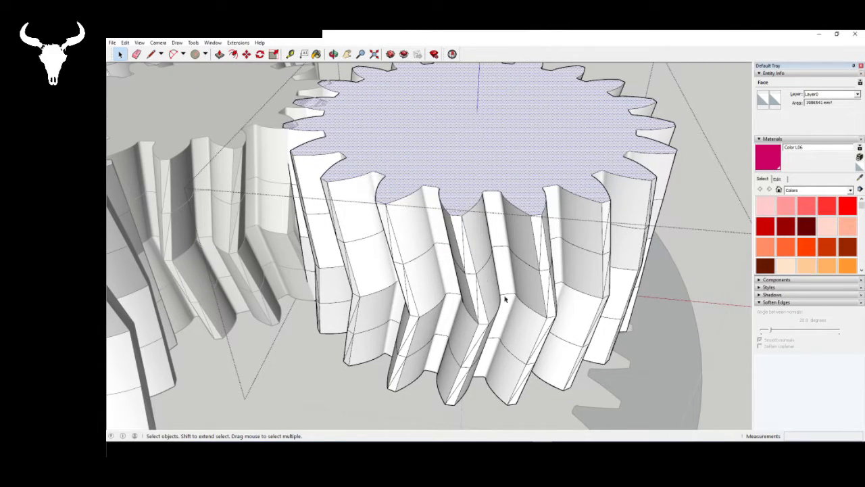
{"action": "middle_click_drag", "start_coordinate": [504, 299], "coordinate": [505, 329]}
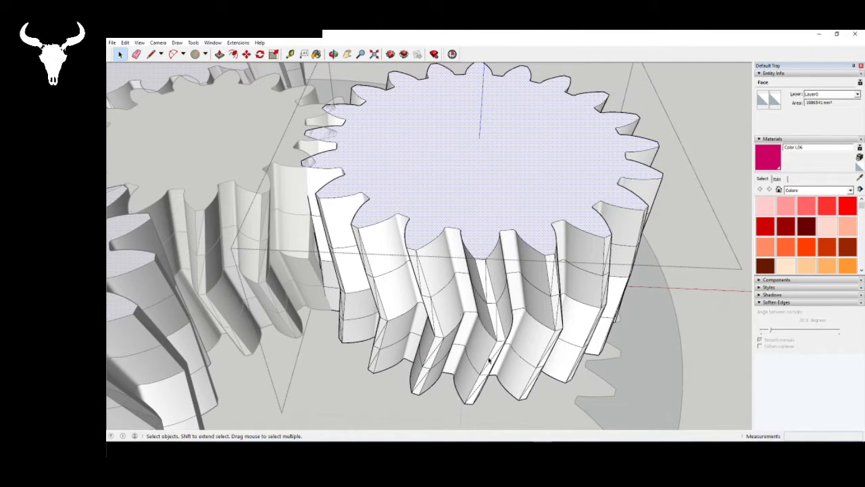
{"action": "scroll", "coordinate": [558, 318], "scroll_direction": "down", "scroll_amount": 4}
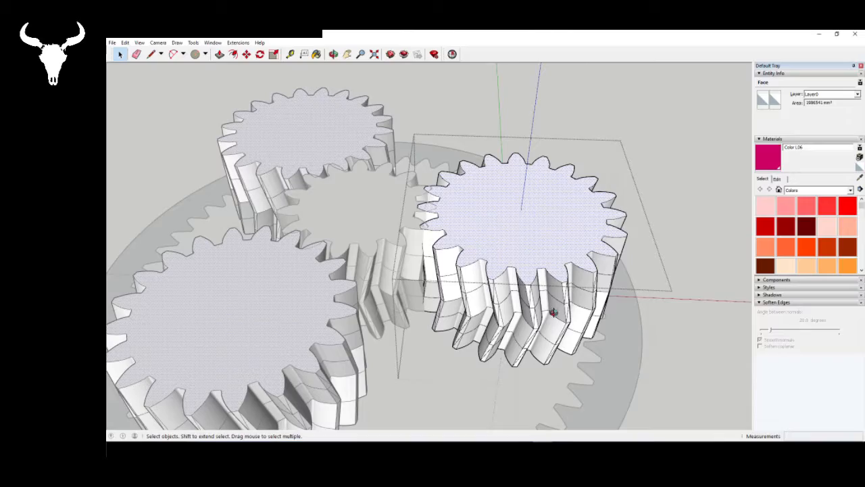
{"action": "middle_click_drag", "start_coordinate": [553, 312], "coordinate": [498, 268]}
{"action": "middle_click_drag", "start_coordinate": [575, 260], "coordinate": [471, 261]}
{"action": "scroll", "coordinate": [471, 261], "scroll_direction": "down", "scroll_amount": 4}
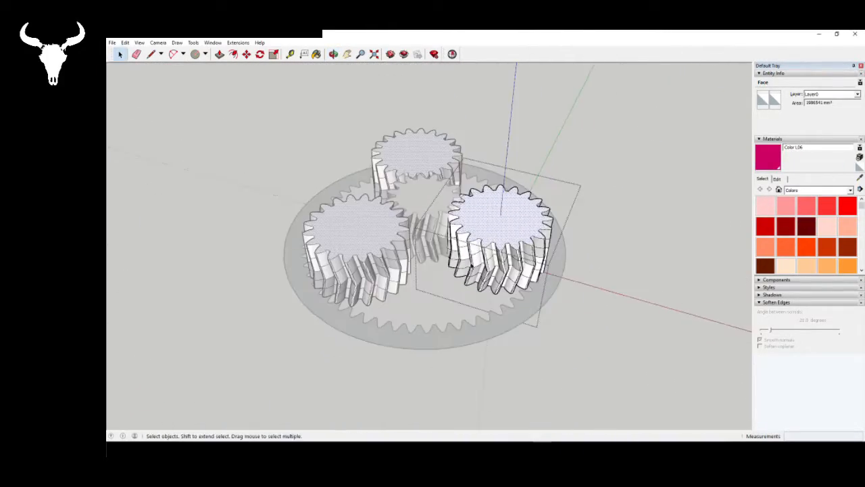
- Close the planet gear component for editing and bring the whole gear set into view
{"action": "left_click", "coordinate": [563, 370]}
{"action": "middle_click_drag", "start_coordinate": [563, 371], "coordinate": [579, 345]}
{"action": "scroll", "coordinate": [579, 346], "scroll_direction": "down", "scroll_amount": 2}
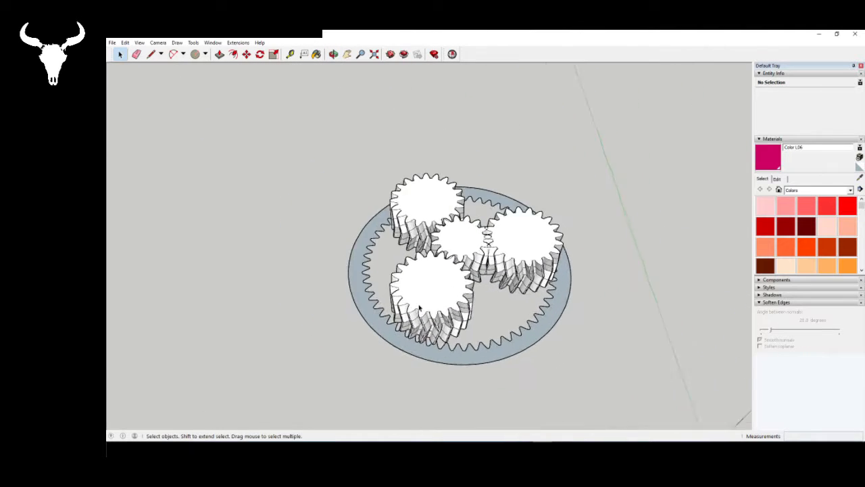
{"action": "scroll", "coordinate": [418, 307], "scroll_direction": "up", "scroll_amount": 2}
{"action": "middle_click_drag", "start_coordinate": [605, 260], "coordinate": [537, 348]}
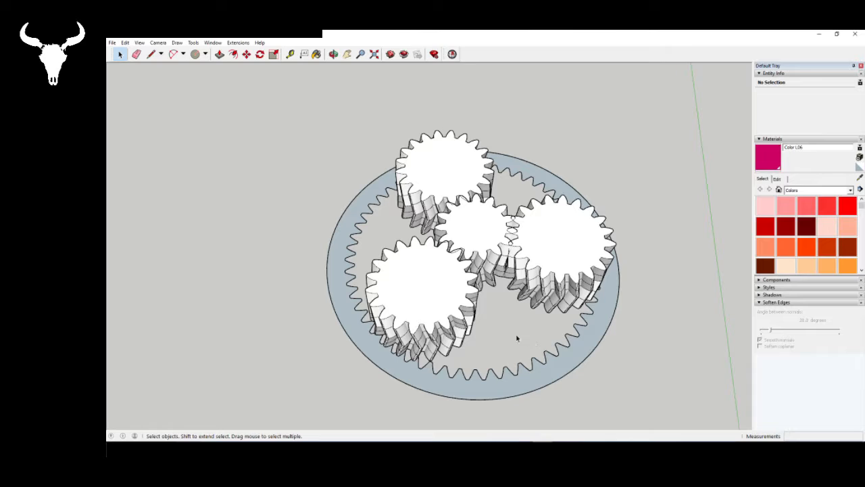
- Select the front planet gear and export only that selection as an ASCII STL in model units, overwriting Ratio.stl
{"action": "left_click", "coordinate": [454, 311]}
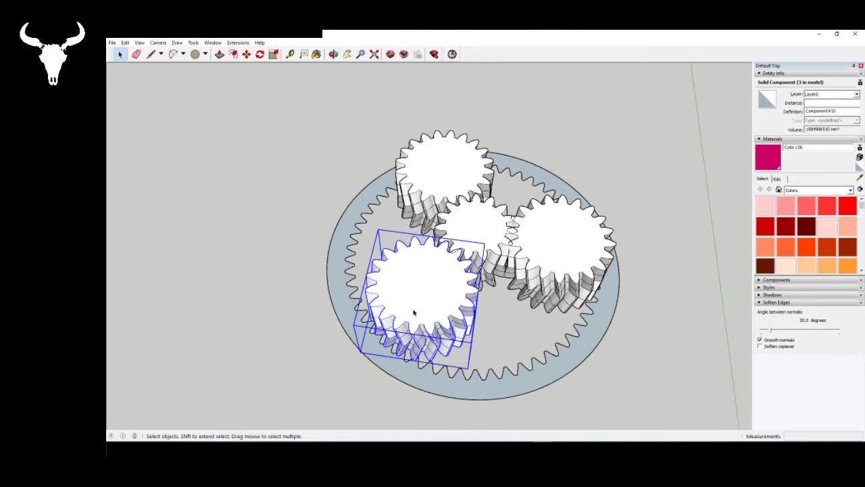
{"action": "right_click", "coordinate": [450, 306]}
{"action": "left_click", "coordinate": [310, 248]}
{"action": "left_click", "coordinate": [402, 271]}
{"action": "left_click", "coordinate": [111, 43]}
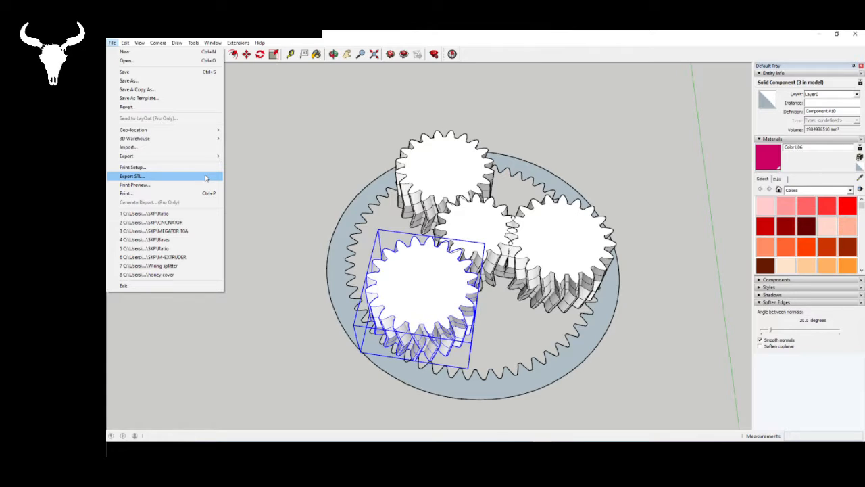
{"action": "left_click", "coordinate": [237, 42]}
{"action": "left_click", "coordinate": [111, 42]}
{"action": "left_click", "coordinate": [166, 176]}
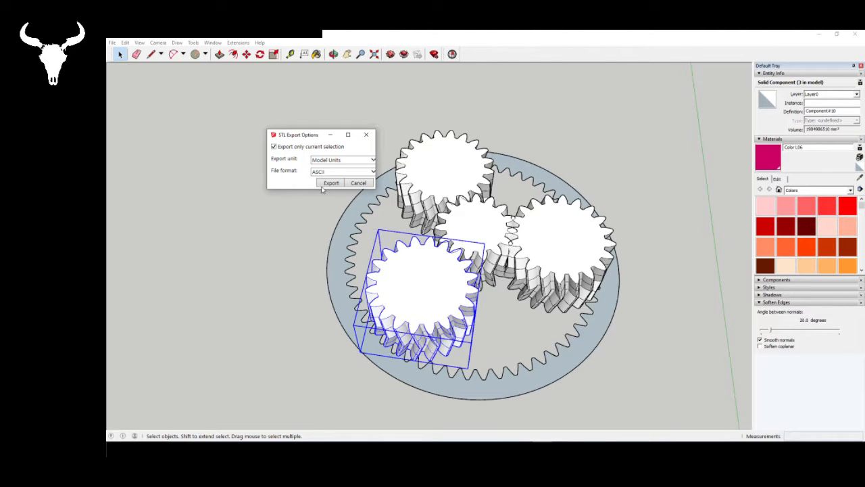
{"action": "left_click", "coordinate": [331, 182]}
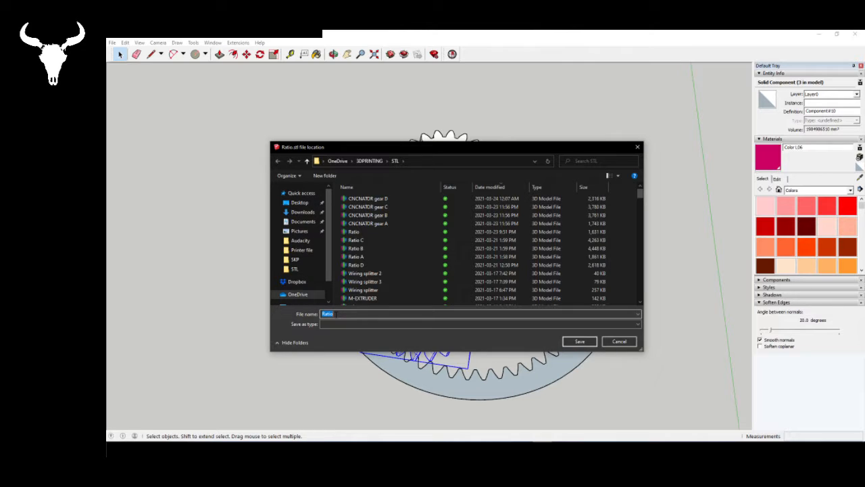
{"action": "left_click", "coordinate": [580, 342]}
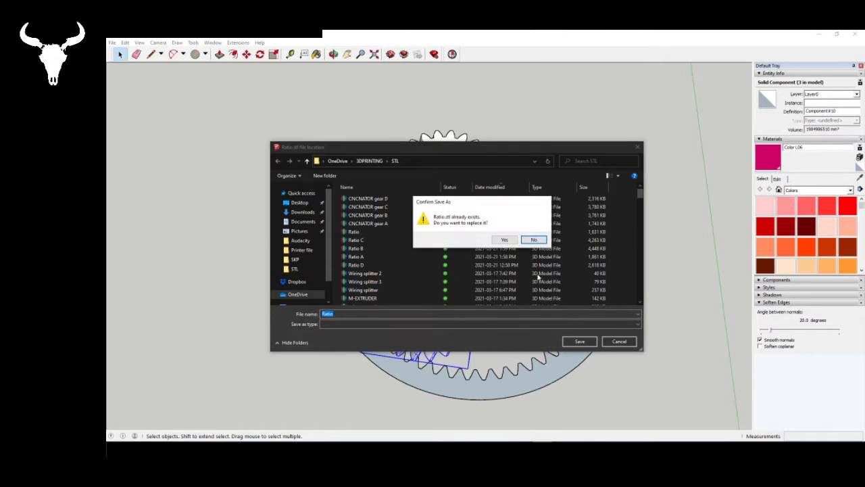
{"action": "left_click", "coordinate": [509, 240]}
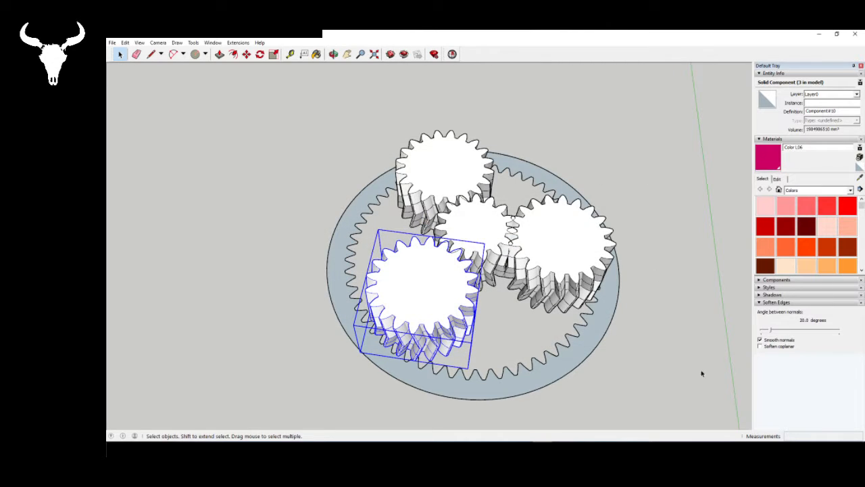
- Set the computer's audio output volume to 29
{"action": "left_click", "coordinate": [797, 450]}
{"action": "left_click", "coordinate": [776, 430]}
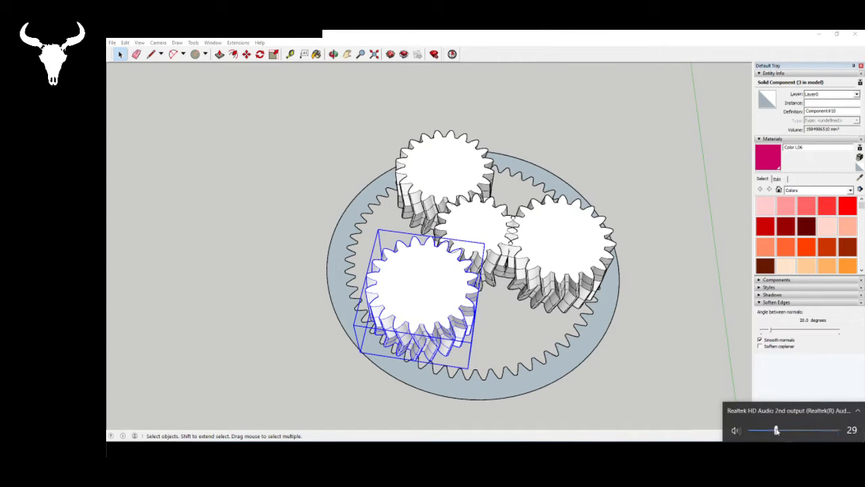
{"action": "left_click", "coordinate": [626, 145]}
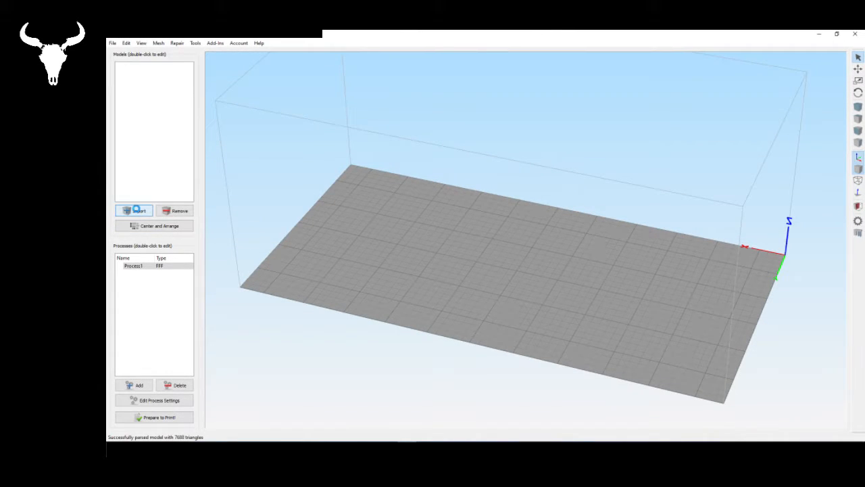
- Switch to Simplify3D and import the Ratio model from the STL folder
{"action": "left_click", "coordinate": [137, 210]}
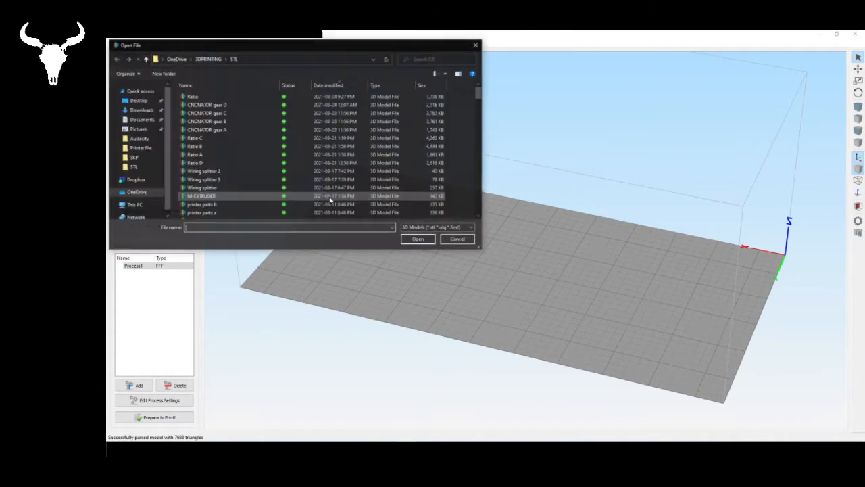
{"action": "left_click", "coordinate": [203, 96]}
{"action": "left_click", "coordinate": [418, 240]}
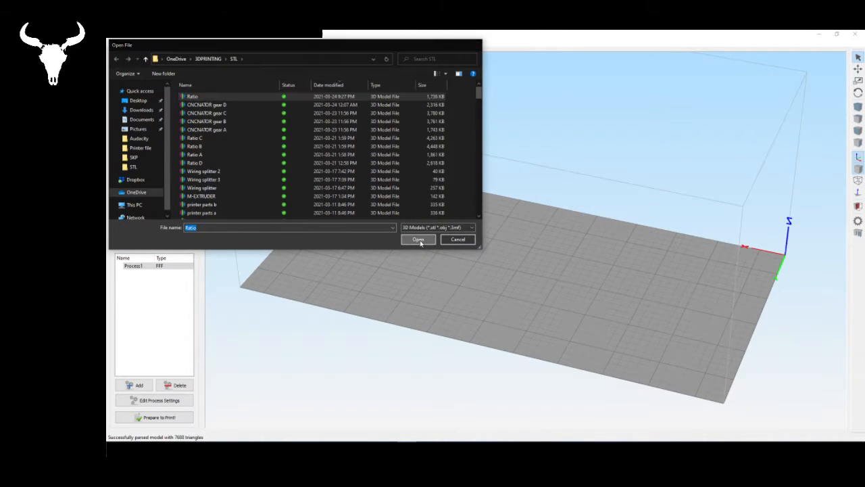
{"action": "left_click", "coordinate": [543, 249]}
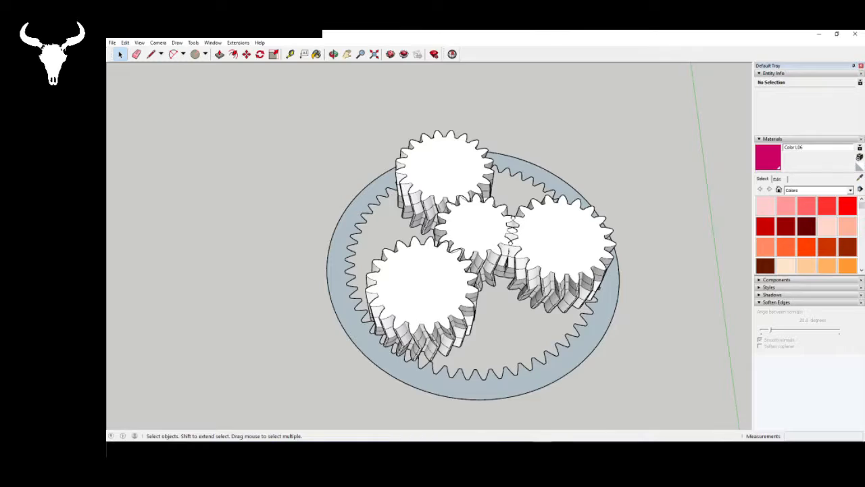
- Switch back to SketchUp, select the sun gear and draw a line about 1356 mm long across its top between opposing tooth tips
{"action": "left_click", "coordinate": [539, 284]}
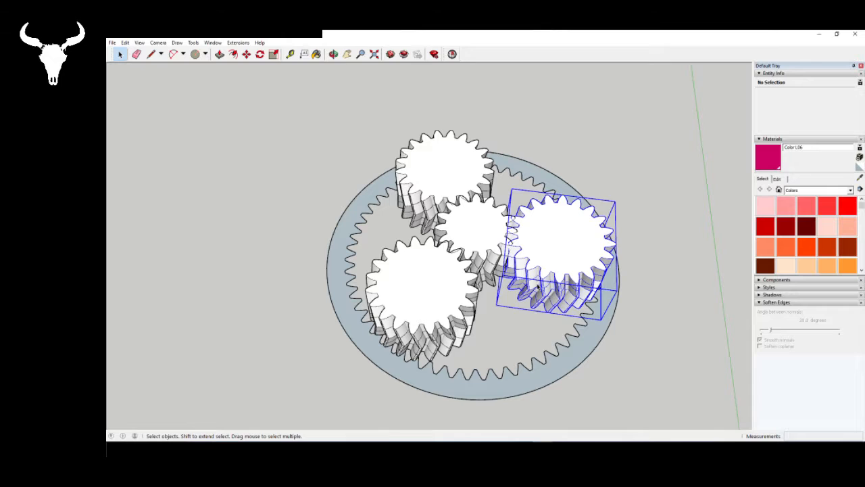
{"action": "left_click", "coordinate": [314, 223]}
{"action": "middle_click_drag", "start_coordinate": [479, 284], "coordinate": [477, 292]}
{"action": "left_click", "coordinate": [479, 238]}
{"action": "scroll", "coordinate": [484, 233], "scroll_direction": "up", "scroll_amount": 6}
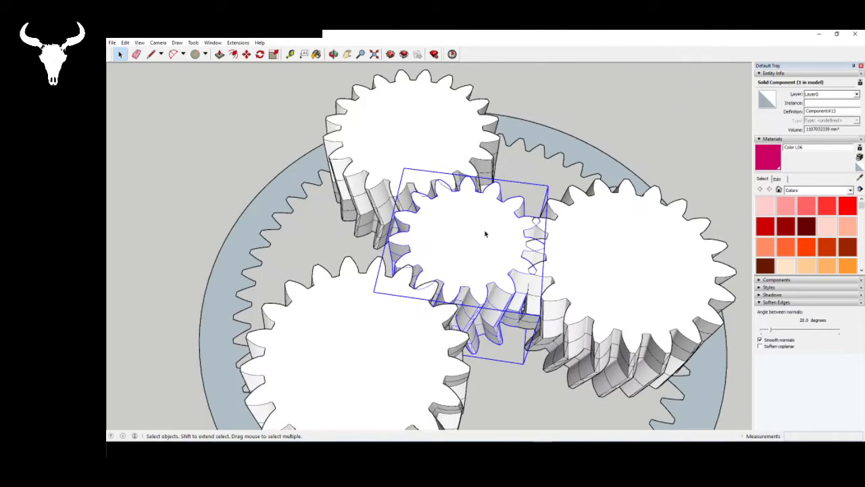
{"action": "middle_click_drag", "start_coordinate": [484, 233], "coordinate": [424, 285]}
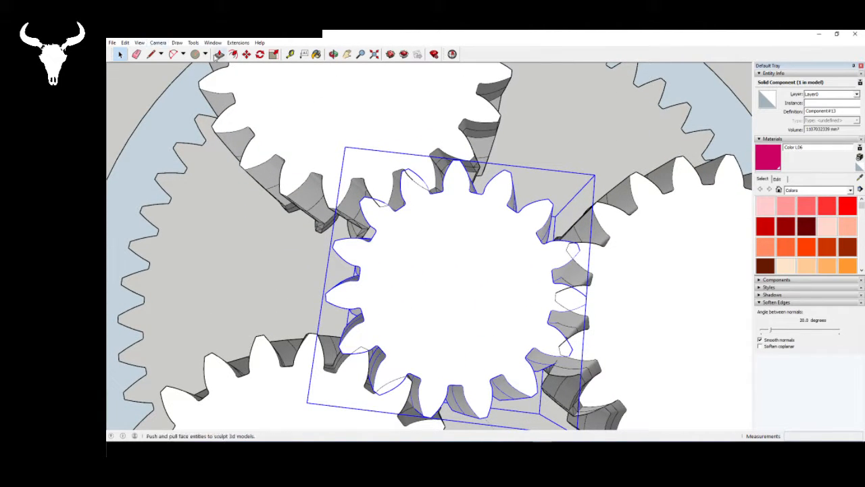
{"action": "left_click", "coordinate": [151, 54]}
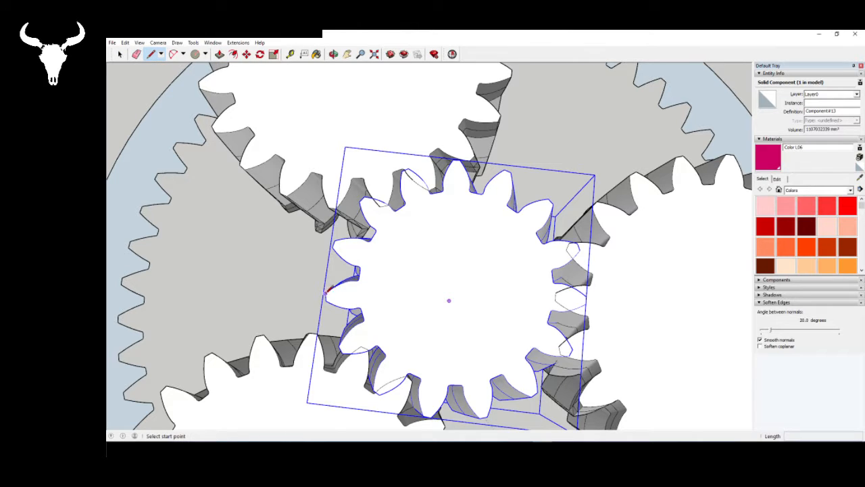
{"action": "left_click", "coordinate": [325, 294]}
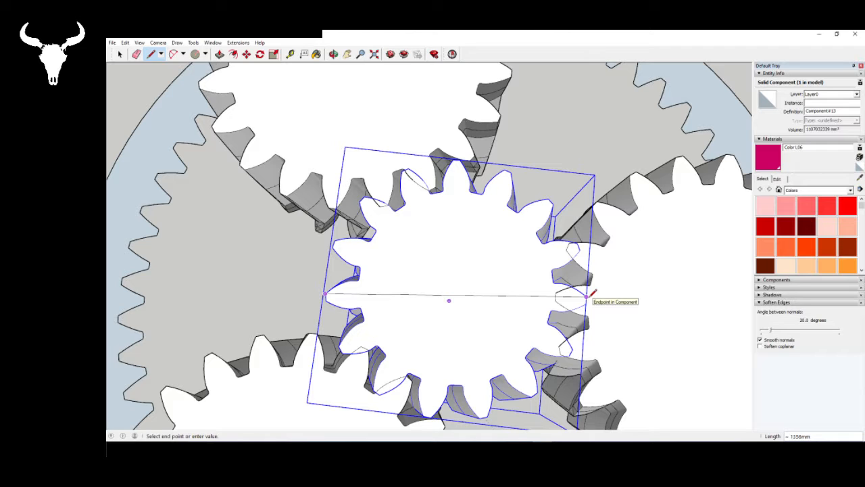
{"action": "left_click", "coordinate": [587, 295]}
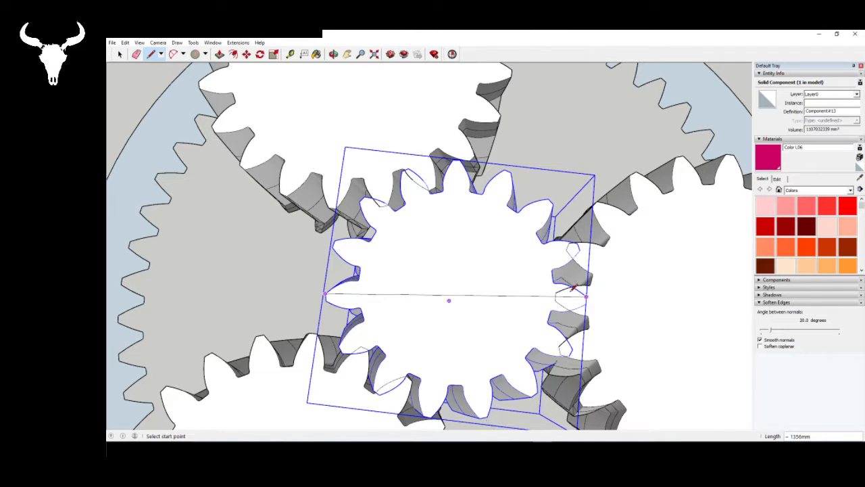
{"action": "middle_click_drag", "start_coordinate": [534, 260], "coordinate": [520, 236]}
{"action": "scroll", "coordinate": [405, 295], "scroll_direction": "down", "scroll_amount": 5}
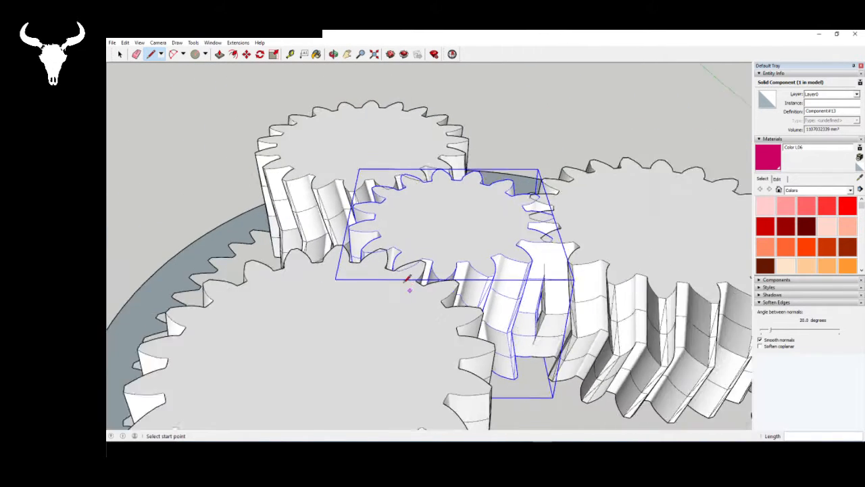
- Switch to Simplify3D, scale the Ratio gear uniformly to 1% and center it on the print bed
{"action": "key", "text": "space"}
{"action": "middle_click_drag", "start_coordinate": [427, 268], "coordinate": [424, 320]}
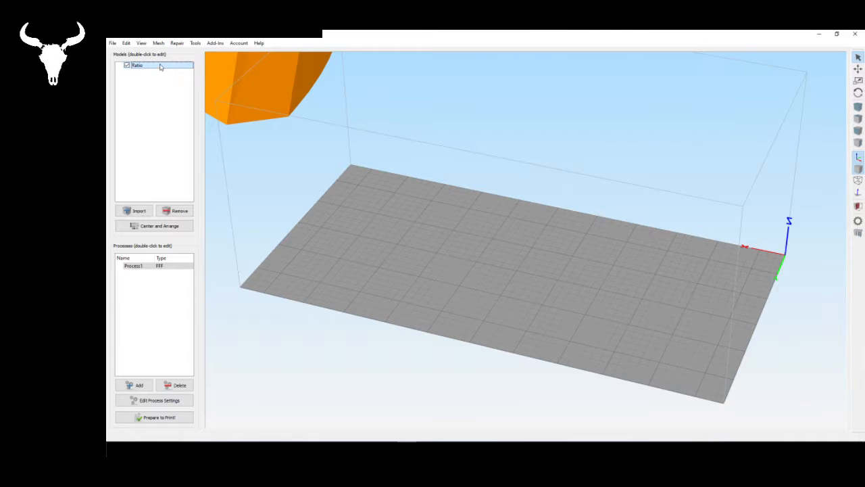
{"action": "double_click", "coordinate": [139, 65]}
{"action": "left_click", "coordinate": [826, 152]}
{"action": "double_click", "coordinate": [825, 153]}
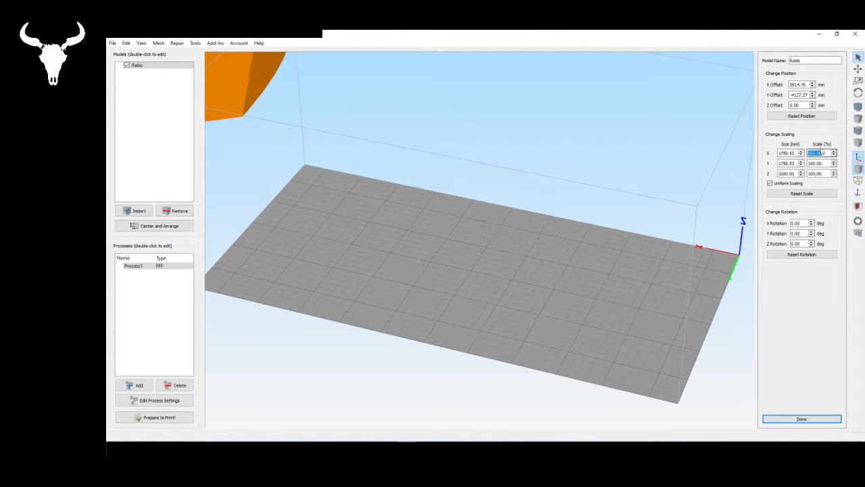
{"action": "type", "text": "1"}
{"action": "key", "text": "Return"}
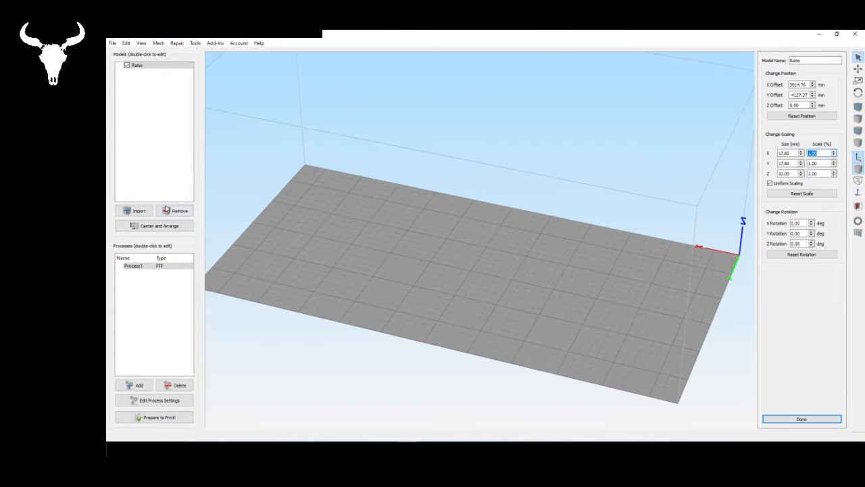
{"action": "left_click", "coordinate": [150, 230]}
{"action": "scroll", "coordinate": [521, 301], "scroll_direction": "up", "scroll_amount": 5}
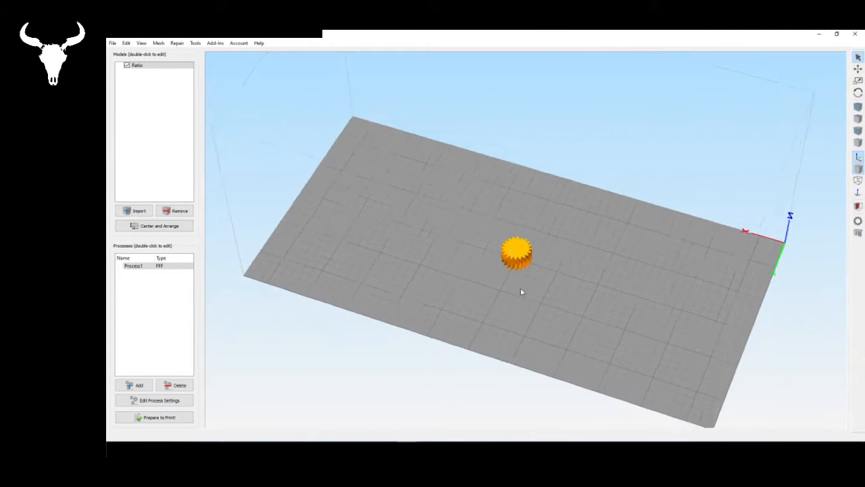
- Import the CNCNATOR gear C model from the STL folder alongside the Ratio gear
{"action": "left_click_drag", "start_coordinate": [525, 285], "coordinate": [659, 294]}
{"action": "scroll", "coordinate": [534, 278], "scroll_direction": "down", "scroll_amount": 5}
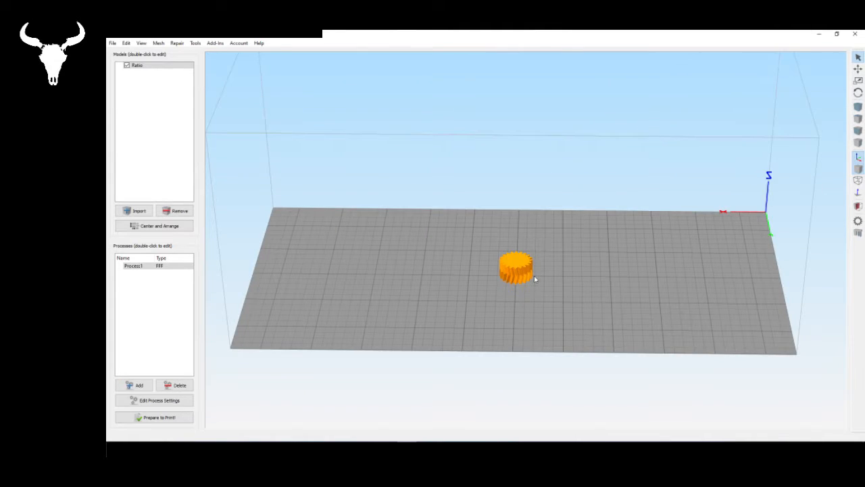
{"action": "left_click", "coordinate": [142, 210]}
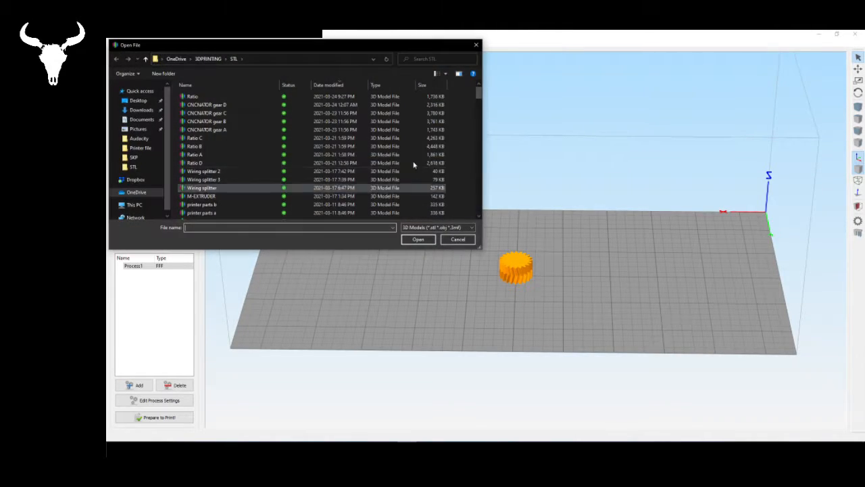
{"action": "left_click", "coordinate": [230, 113]}
{"action": "left_click", "coordinate": [430, 241]}
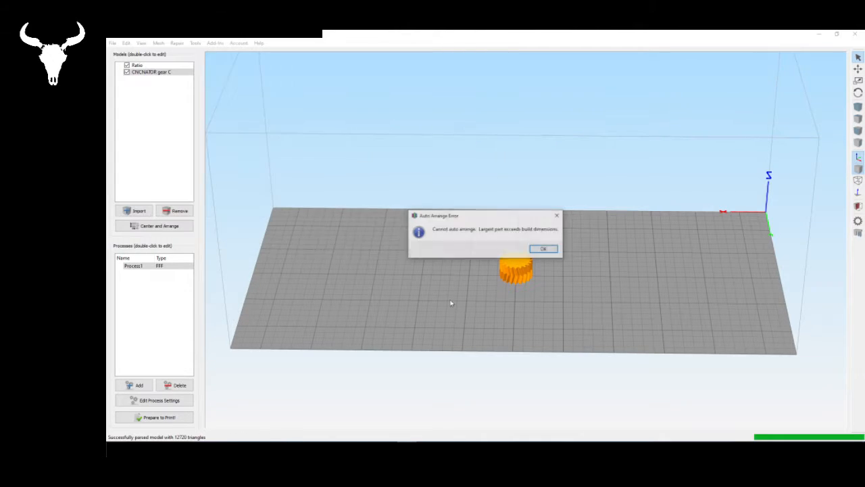
{"action": "left_click", "coordinate": [544, 250]}
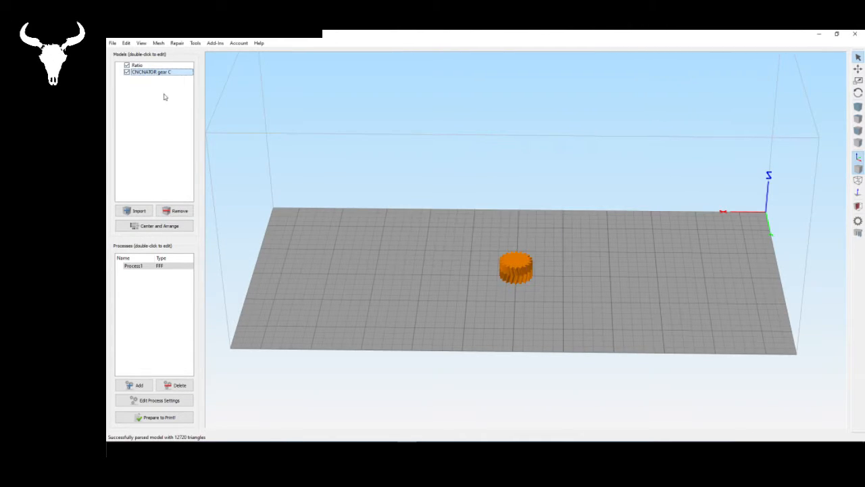
- Scale CNCNATOR gear C uniformly to 1%, arranging it on the bed, and remove it from the models
{"action": "double_click", "coordinate": [162, 71]}
{"action": "triple_click", "coordinate": [828, 153]}
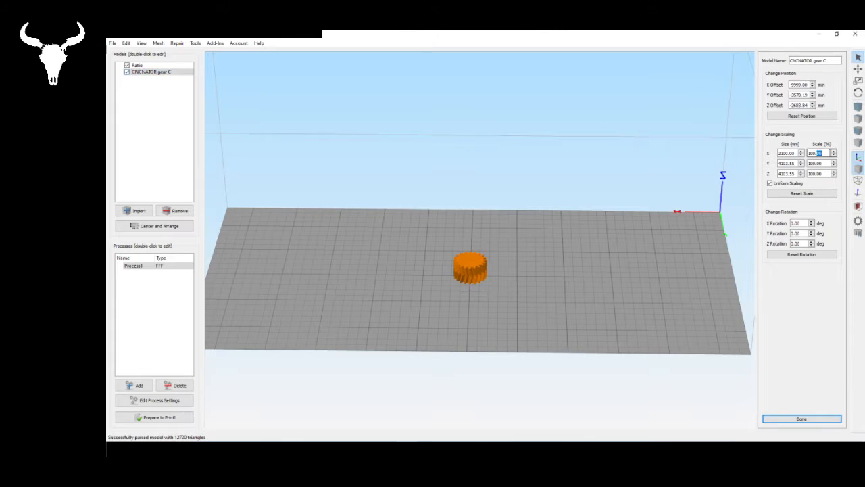
{"action": "type", "text": "1"}
{"action": "key", "text": "Return"}
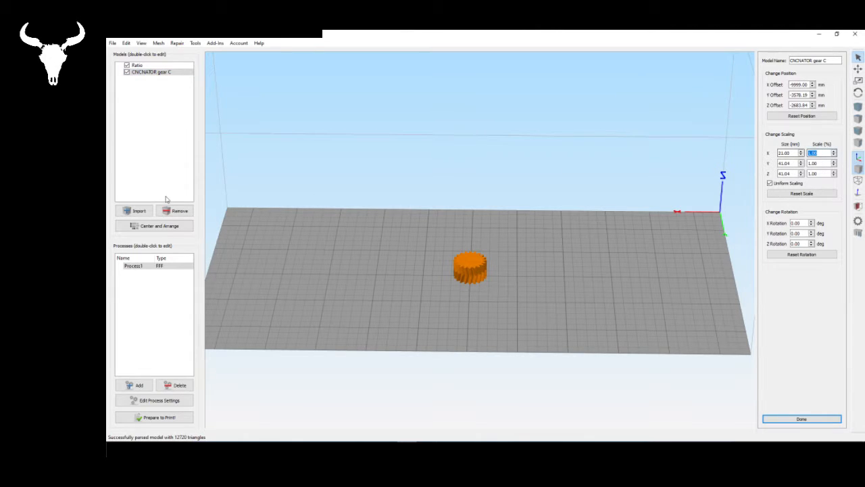
{"action": "left_click", "coordinate": [165, 228]}
{"action": "left_click_drag", "start_coordinate": [621, 249], "coordinate": [497, 288]}
{"action": "key", "text": "Delete"}
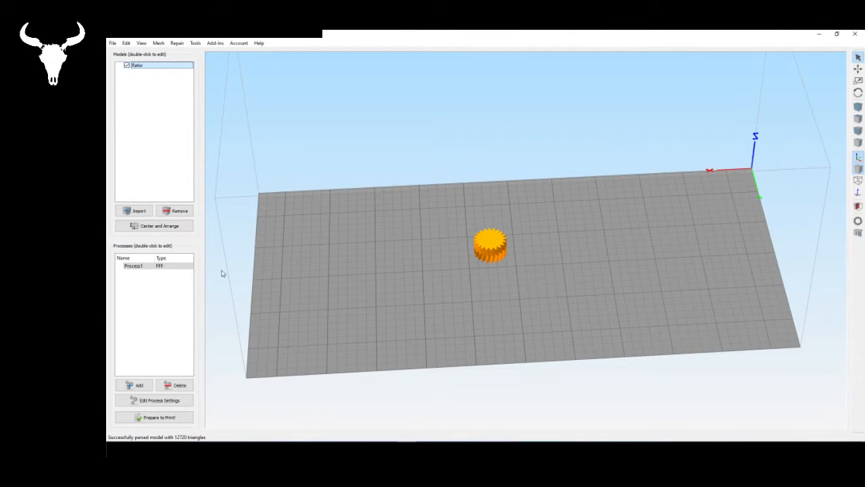
- Prepare the Ratio gear on its own for printing and generate its toolpath preview
{"action": "left_click", "coordinate": [563, 233]}
{"action": "left_click_drag", "start_coordinate": [563, 233], "coordinate": [536, 349]}
{"action": "scroll", "coordinate": [600, 260], "scroll_direction": "up", "scroll_amount": 4}
{"action": "left_click_drag", "start_coordinate": [600, 259], "coordinate": [561, 432]}
{"action": "scroll", "coordinate": [516, 269], "scroll_direction": "up", "scroll_amount": 7}
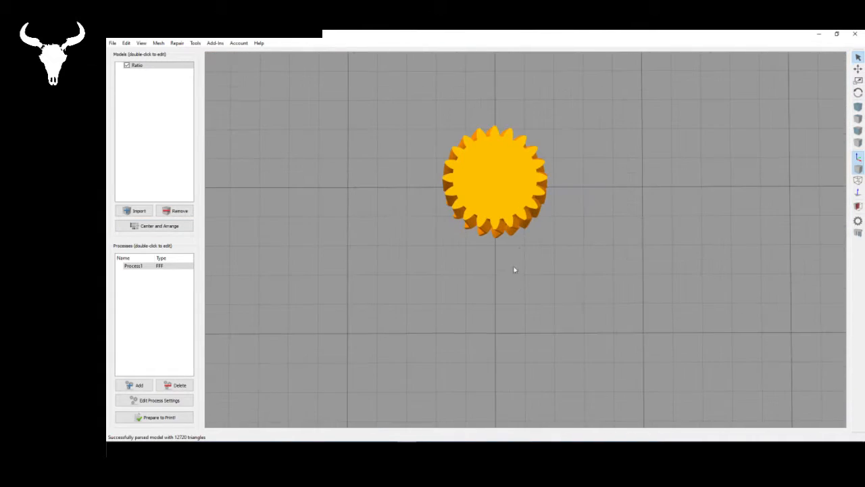
{"action": "left_click_drag", "start_coordinate": [641, 284], "coordinate": [406, 303]}
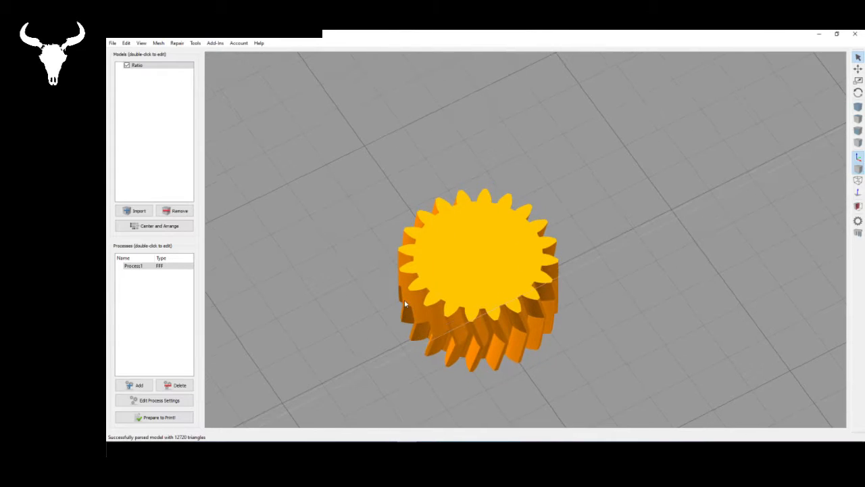
{"action": "left_click", "coordinate": [160, 417]}
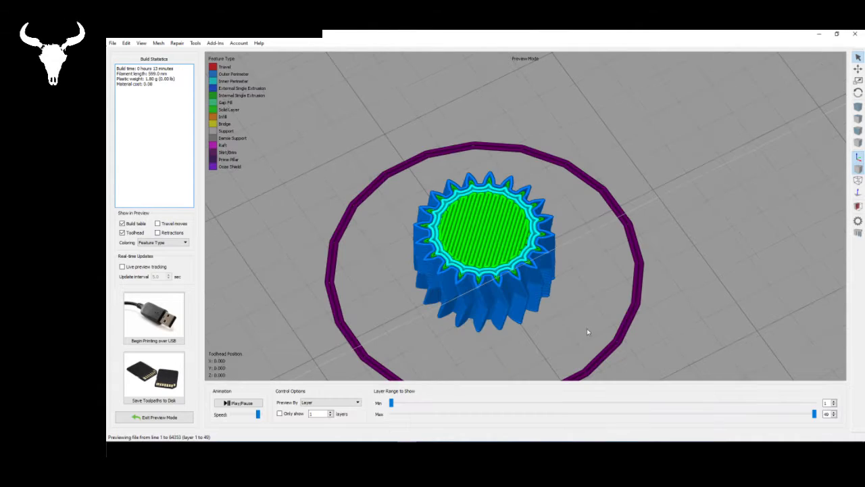
- Examine the sliced Ratio gear's tooth perimeters and solid top layer from several angles, and leave the preview
{"action": "left_click_drag", "start_coordinate": [596, 242], "coordinate": [525, 325]}
{"action": "scroll", "coordinate": [473, 129], "scroll_direction": "down", "scroll_amount": 2}
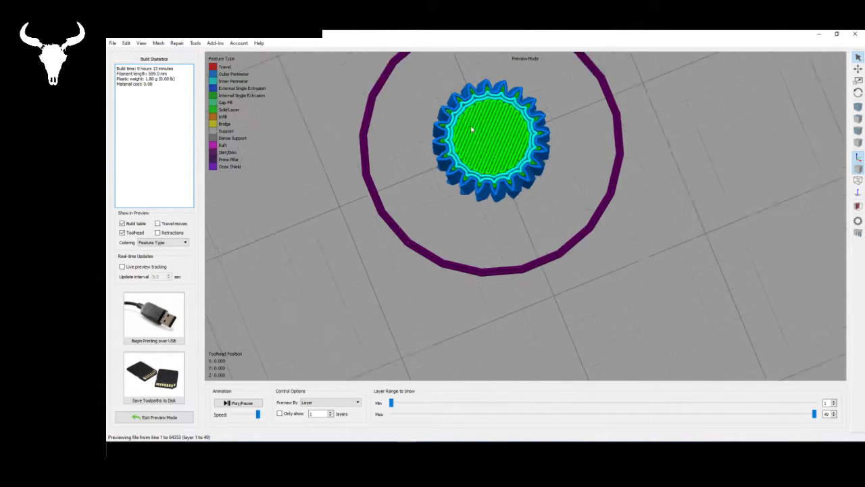
{"action": "scroll", "coordinate": [542, 179], "scroll_direction": "up", "scroll_amount": 4}
{"action": "right_click_drag", "start_coordinate": [521, 120], "coordinate": [526, 338]}
{"action": "scroll", "coordinate": [472, 284], "scroll_direction": "up", "scroll_amount": 4}
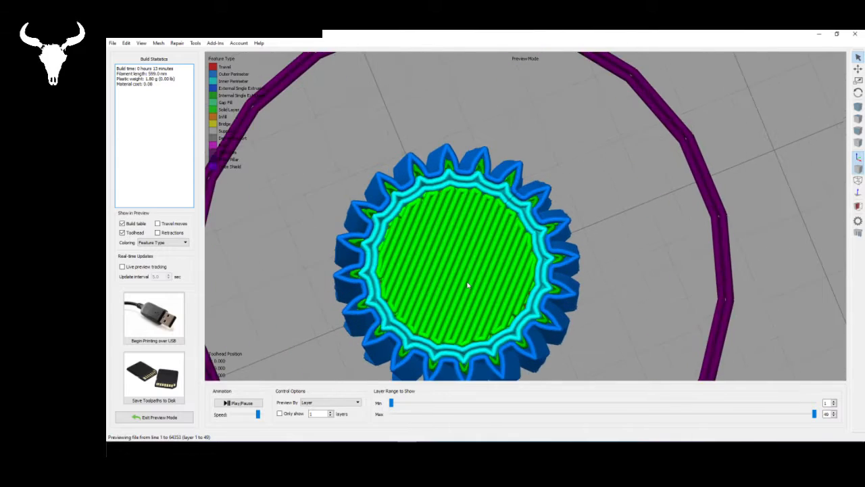
{"action": "left_click_drag", "start_coordinate": [478, 241], "coordinate": [503, 184]}
{"action": "scroll", "coordinate": [547, 187], "scroll_direction": "down", "scroll_amount": 1}
{"action": "scroll", "coordinate": [504, 184], "scroll_direction": "down", "scroll_amount": 3}
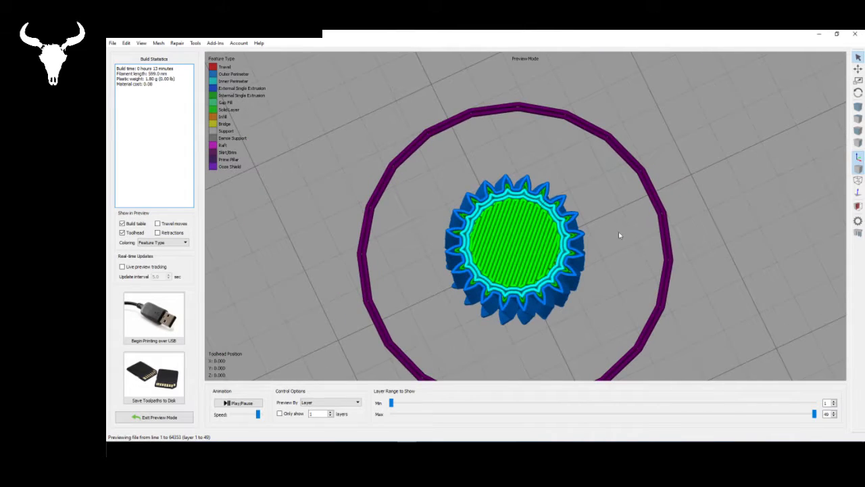
{"action": "left_click_drag", "start_coordinate": [618, 234], "coordinate": [678, 208]}
{"action": "scroll", "coordinate": [677, 208], "scroll_direction": "down", "scroll_amount": 1}
{"action": "scroll", "coordinate": [554, 264], "scroll_direction": "up", "scroll_amount": 4}
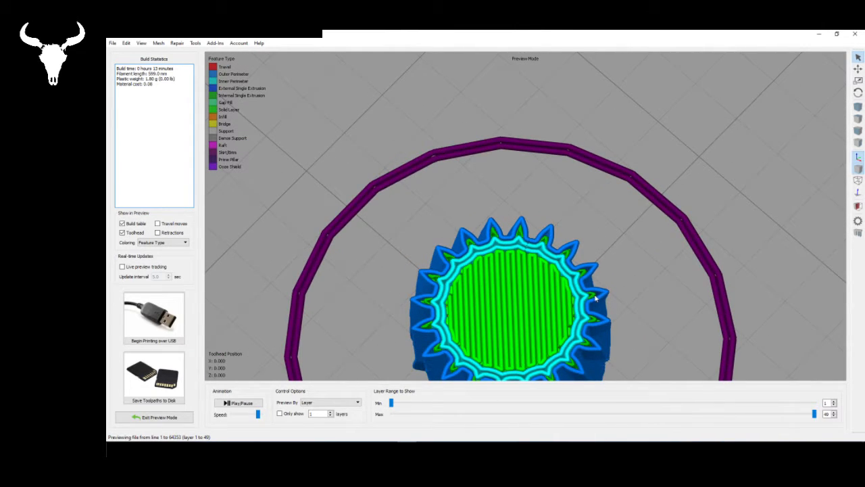
{"action": "scroll", "coordinate": [491, 233], "scroll_direction": "down", "scroll_amount": 5}
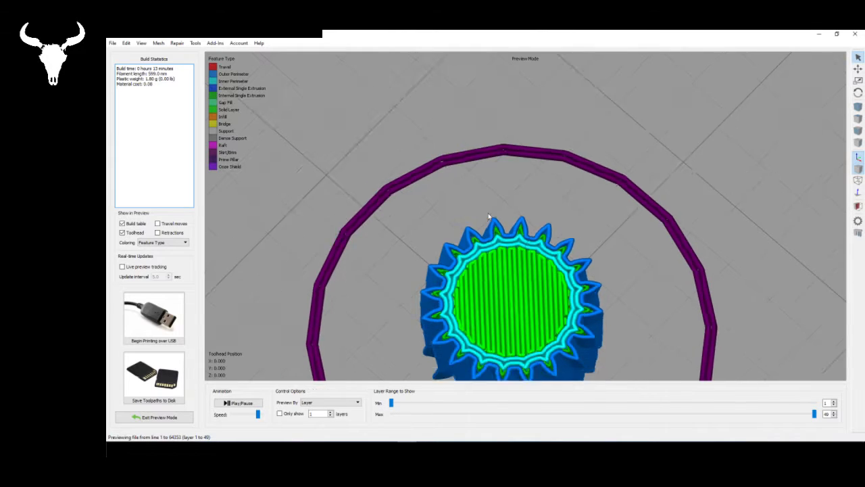
{"action": "left_click", "coordinate": [167, 420]}
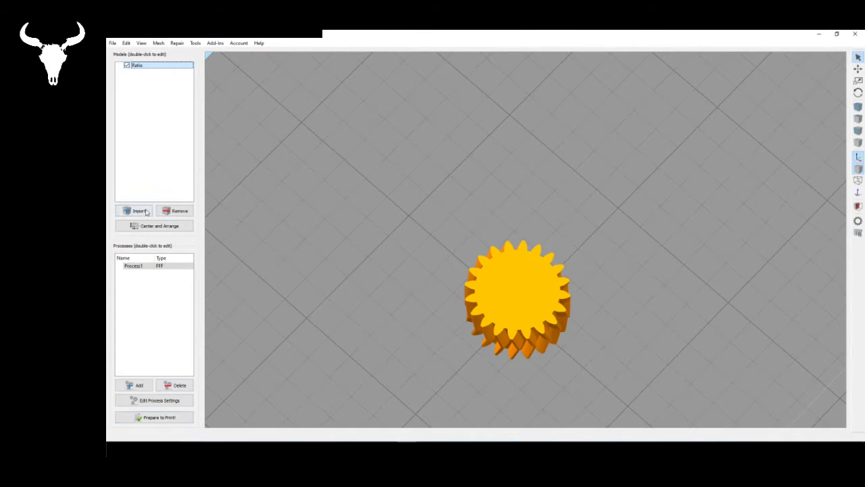
- Bring in CNCNATOR gear C from the STL folder and scale it uniformly to 1%
{"action": "left_click", "coordinate": [134, 210]}
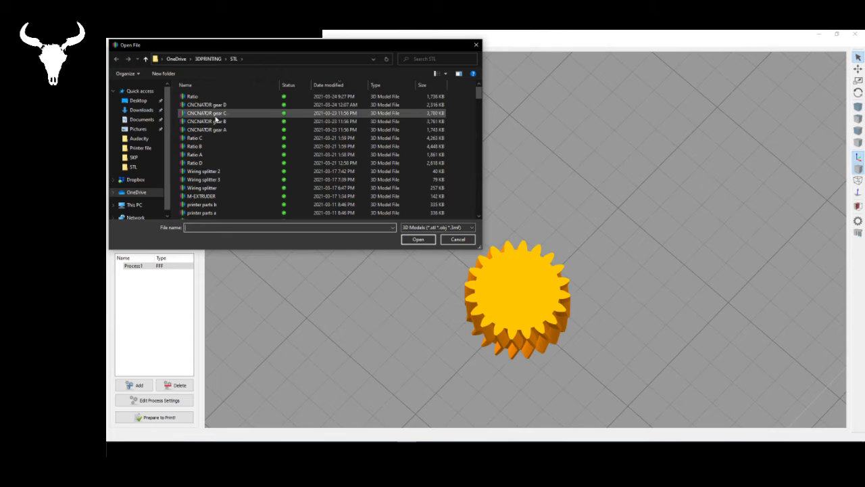
{"action": "left_click", "coordinate": [215, 112]}
{"action": "left_click", "coordinate": [425, 239]}
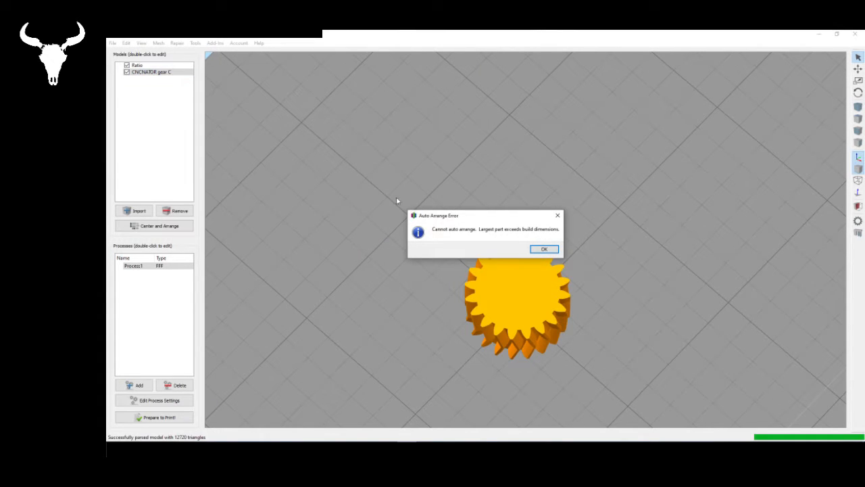
{"action": "left_click", "coordinate": [544, 249]}
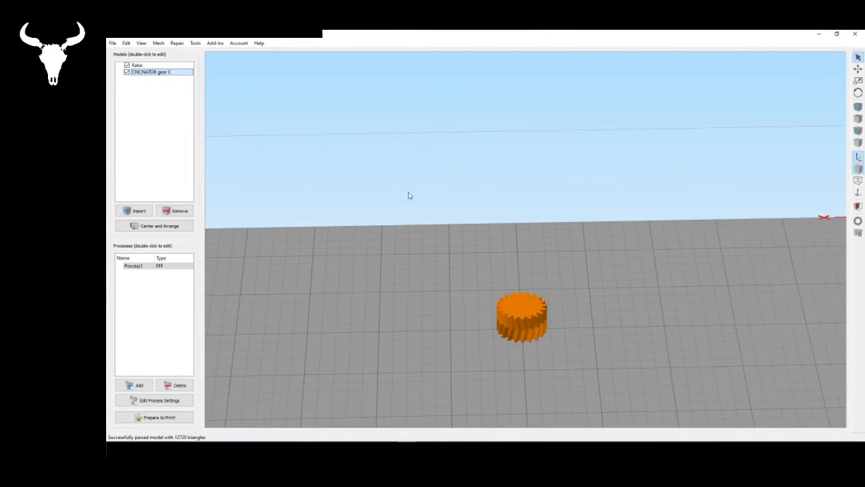
{"action": "double_click", "coordinate": [165, 72]}
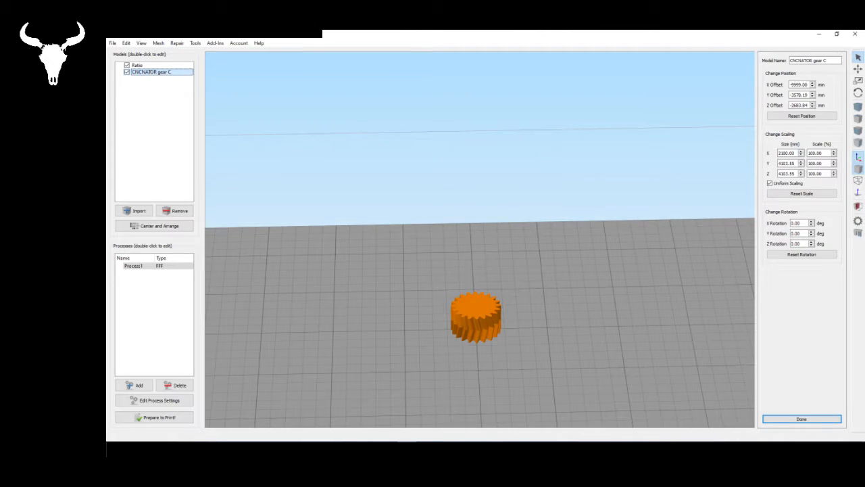
{"action": "double_click", "coordinate": [821, 153]}
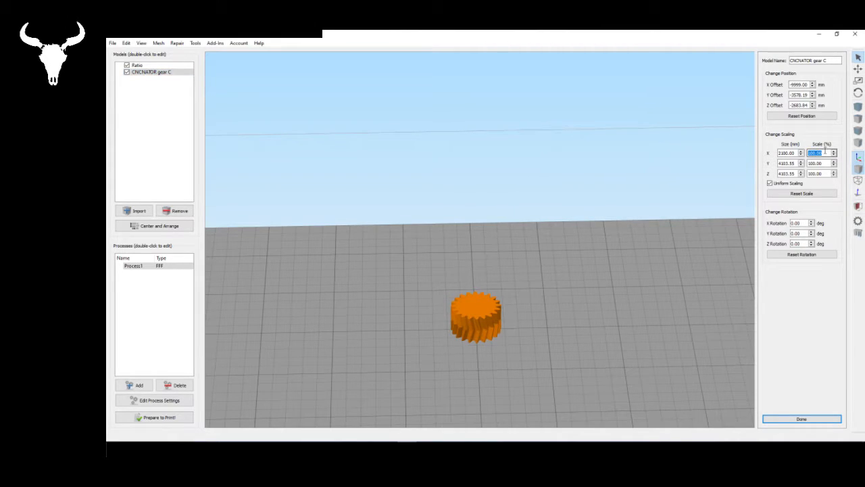
{"action": "type", "text": "1"}
{"action": "key", "text": "Return"}
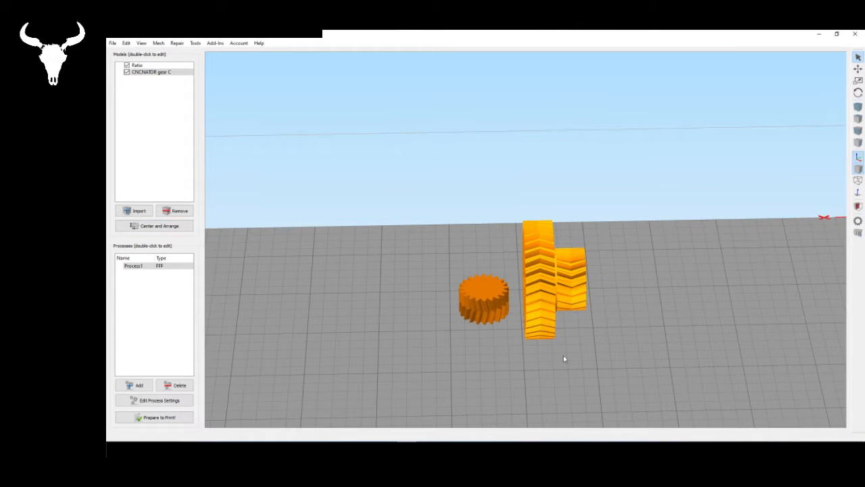
- Lay CNCNATOR gear C flat on the bed by its large gear's outer face, and center and arrange both models
{"action": "left_click_drag", "start_coordinate": [563, 355], "coordinate": [763, 331]}
{"action": "key", "text": "ctrl+l"}
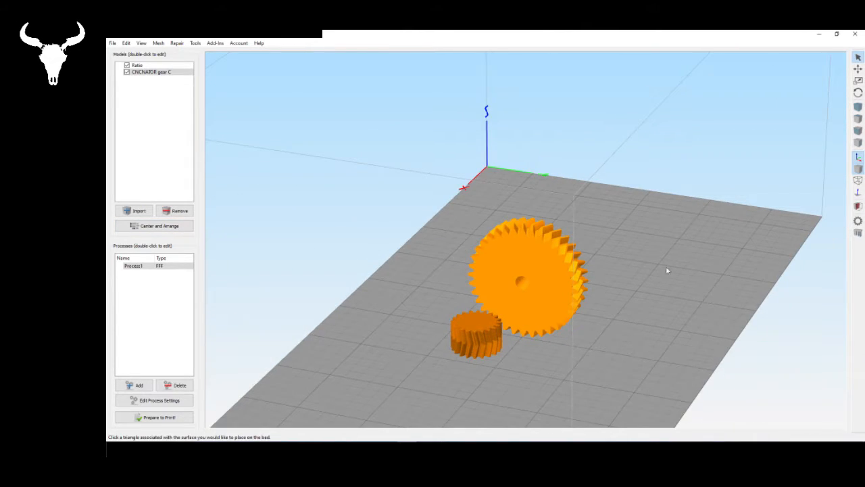
{"action": "left_click", "coordinate": [562, 294]}
{"action": "left_click_drag", "start_coordinate": [647, 342], "coordinate": [414, 412]}
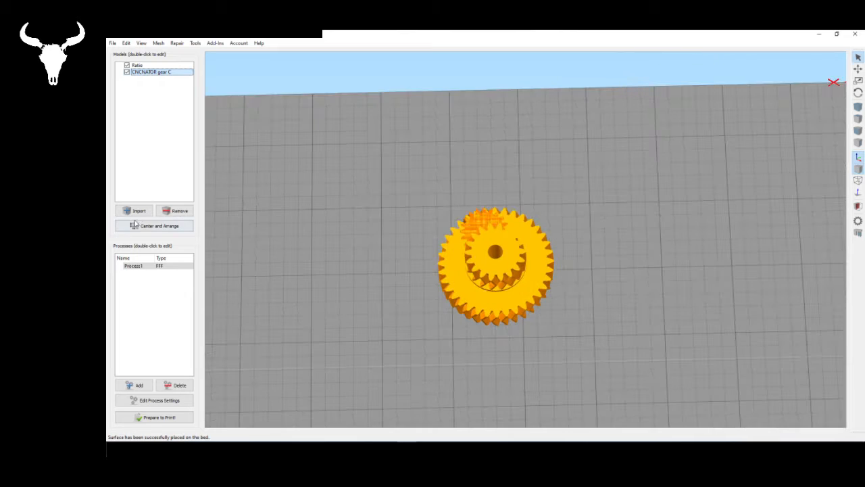
{"action": "left_click", "coordinate": [152, 231]}
{"action": "scroll", "coordinate": [577, 292], "scroll_direction": "up", "scroll_amount": 3}
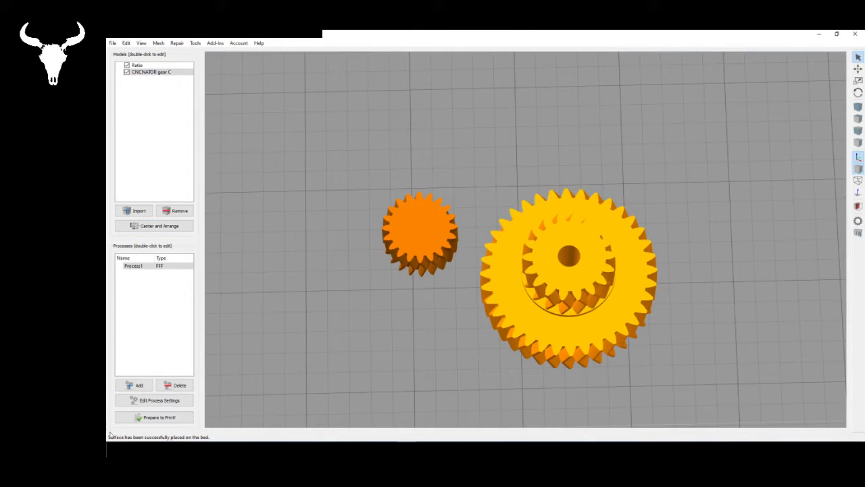
- Slice both gears and compare the tooth toolpaths of the Ratio gear with those of CNCNATOR gear C
{"action": "left_click", "coordinate": [154, 417]}
{"action": "scroll", "coordinate": [534, 327], "scroll_direction": "up", "scroll_amount": 1}
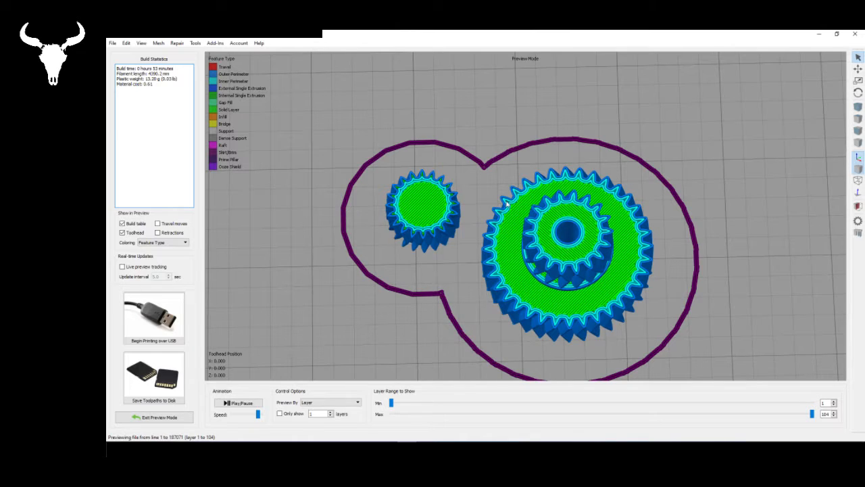
{"action": "mouse_move", "coordinate": [506, 204]}
{"action": "left_mouse_down"}
{"action": "mouse_move", "coordinate": [509, 260]}
{"action": "mouse_move", "coordinate": [519, 193]}
{"action": "mouse_move", "coordinate": [534, 244]}
{"action": "left_mouse_up"}
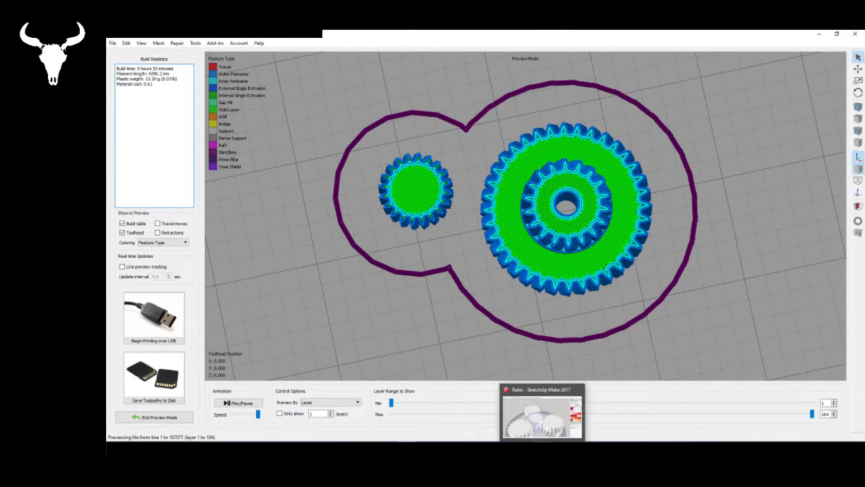
- Switch to SketchUp and export only the central sun gear as an ASCII STL in model units, overwriting the Ratio file
{"action": "left_click", "coordinate": [543, 449]}
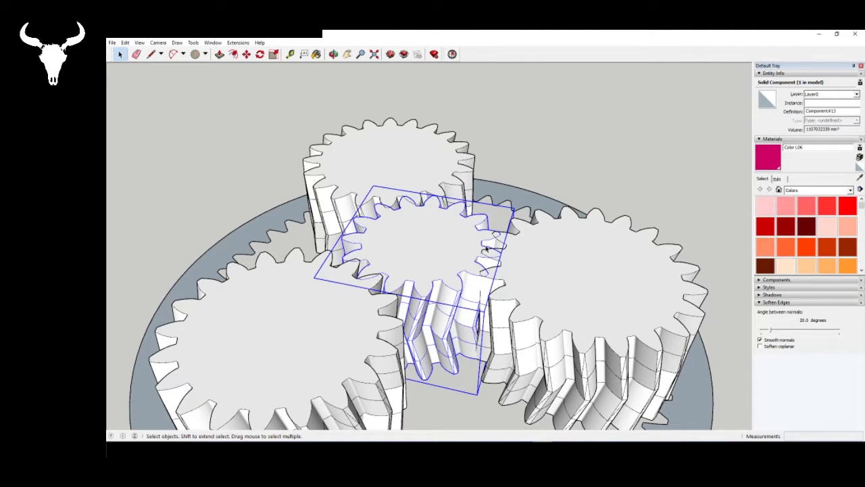
{"action": "double_click", "coordinate": [439, 255]}
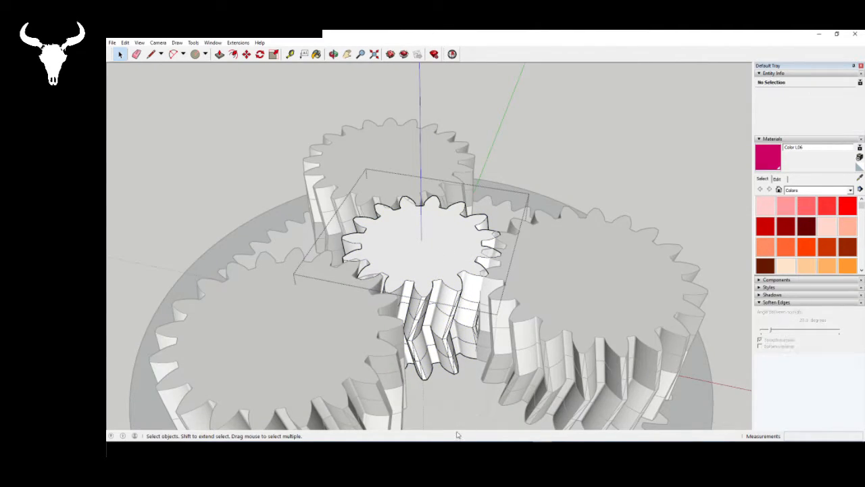
{"action": "left_click", "coordinate": [209, 200]}
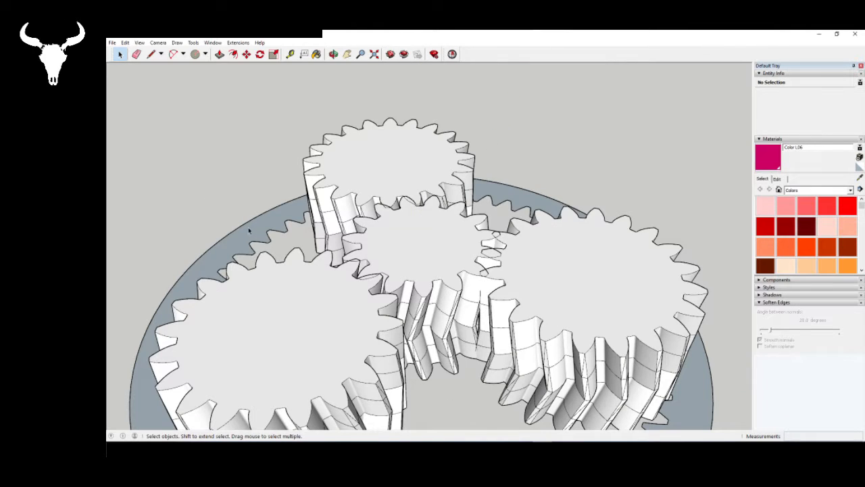
{"action": "left_click", "coordinate": [433, 226]}
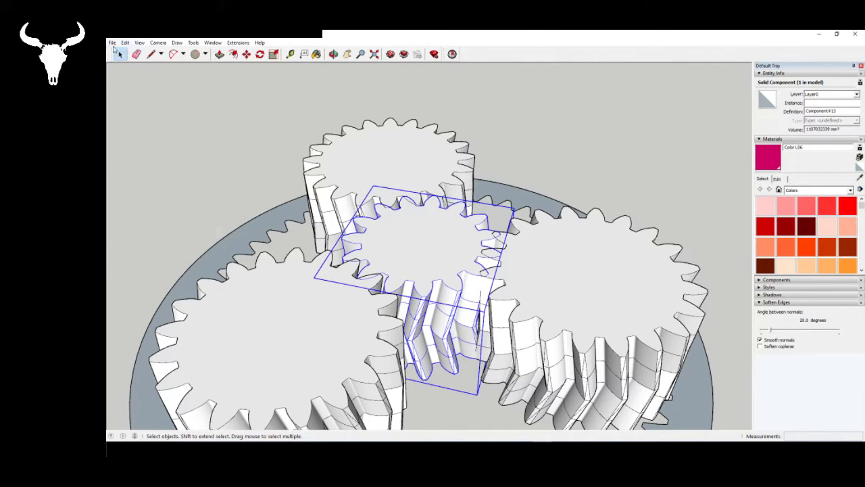
{"action": "left_click", "coordinate": [112, 42]}
{"action": "left_click", "coordinate": [132, 175]}
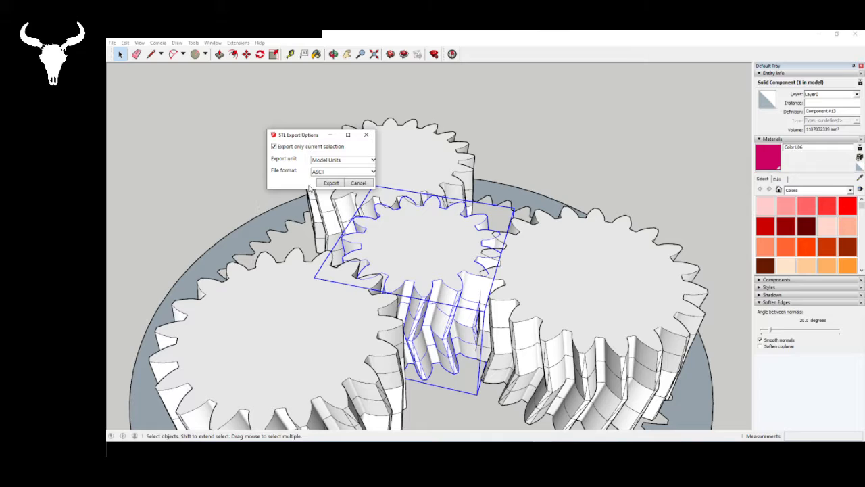
{"action": "left_click", "coordinate": [330, 183]}
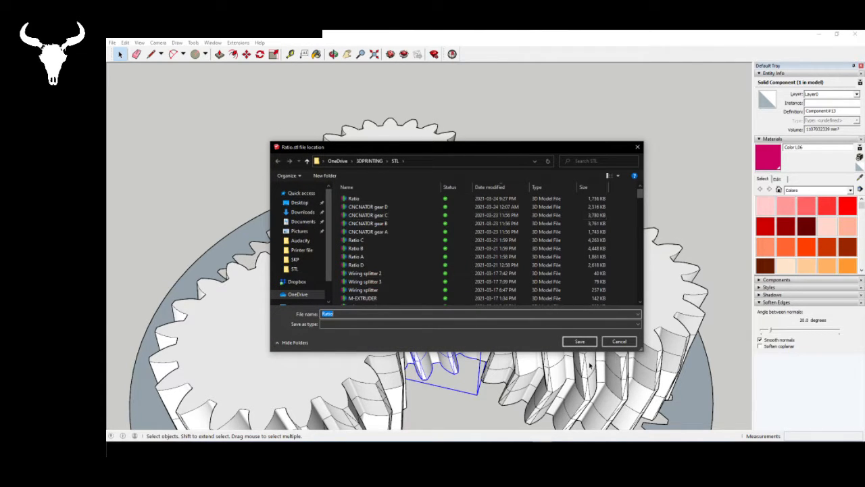
{"action": "left_click", "coordinate": [571, 342]}
{"action": "left_click", "coordinate": [507, 239]}
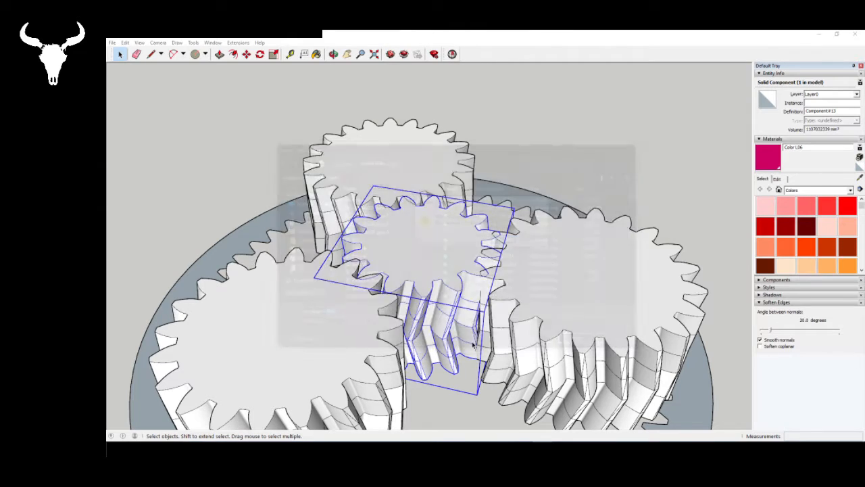
- Switch back to Simplify3D, leave the preview and remove both gear models from the bed
{"action": "left_click", "coordinate": [452, 419]}
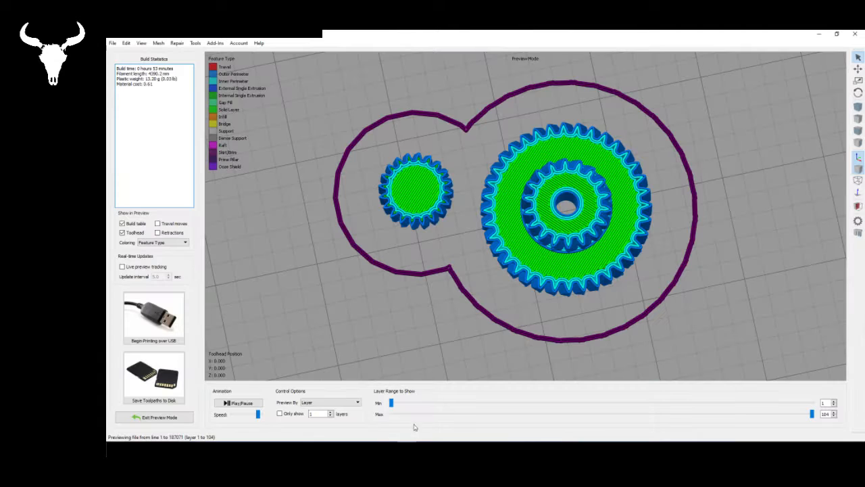
{"action": "left_click_drag", "start_coordinate": [458, 306], "coordinate": [426, 246]}
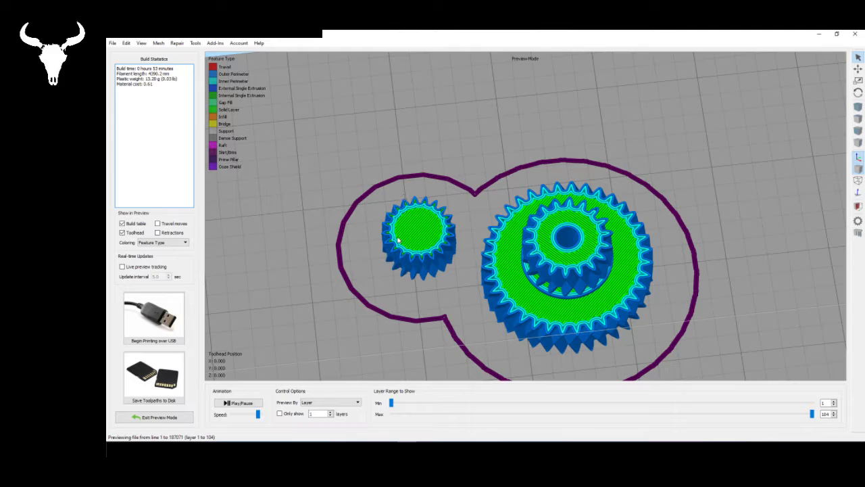
{"action": "left_click", "coordinate": [159, 418]}
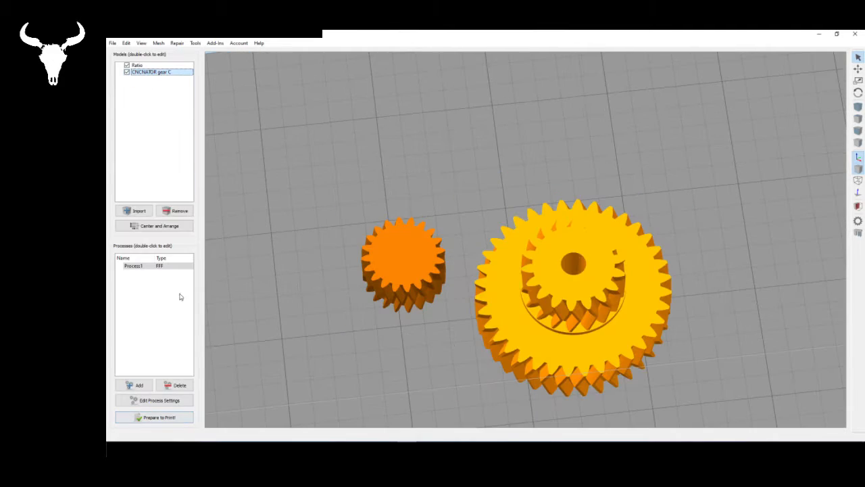
{"action": "left_click", "coordinate": [175, 210]}
- Import the re-exported Ratio model from the STL folder and dismiss the auto-arrange message
{"action": "left_click", "coordinate": [133, 211]}
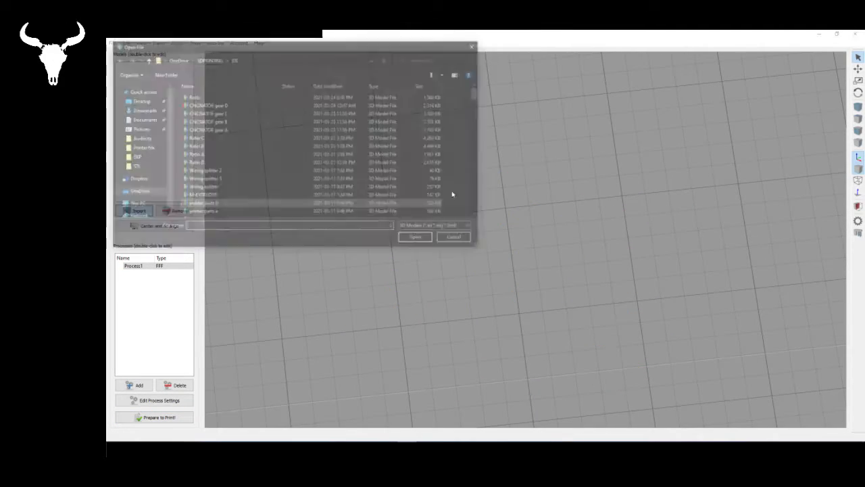
{"action": "left_click", "coordinate": [237, 95]}
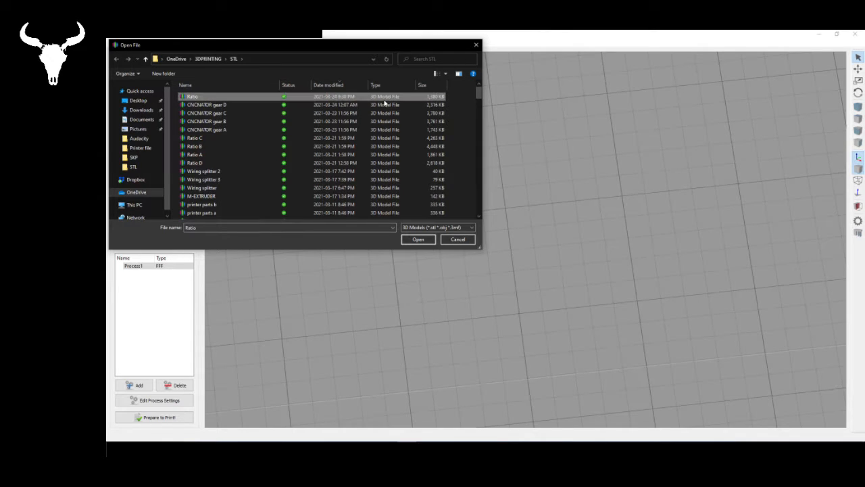
{"action": "left_click", "coordinate": [432, 243]}
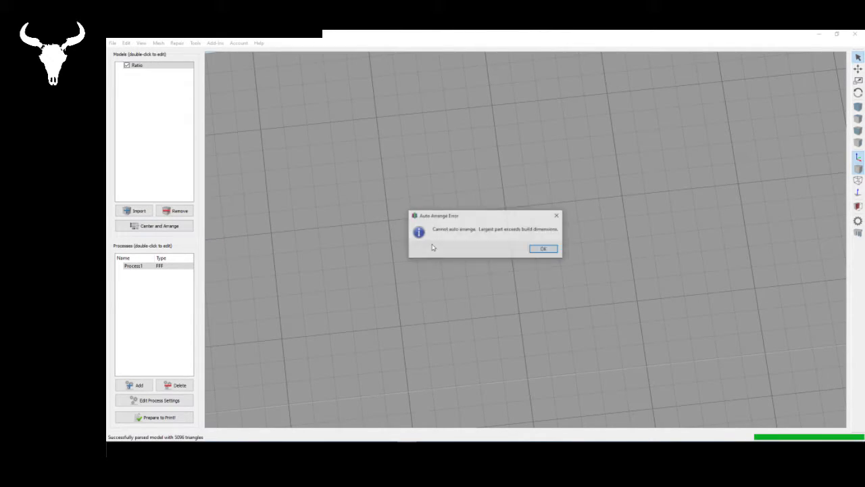
{"action": "left_click", "coordinate": [543, 248]}
- Scale the Ratio model uniformly to 1% and center it on the bed
{"action": "double_click", "coordinate": [145, 65]}
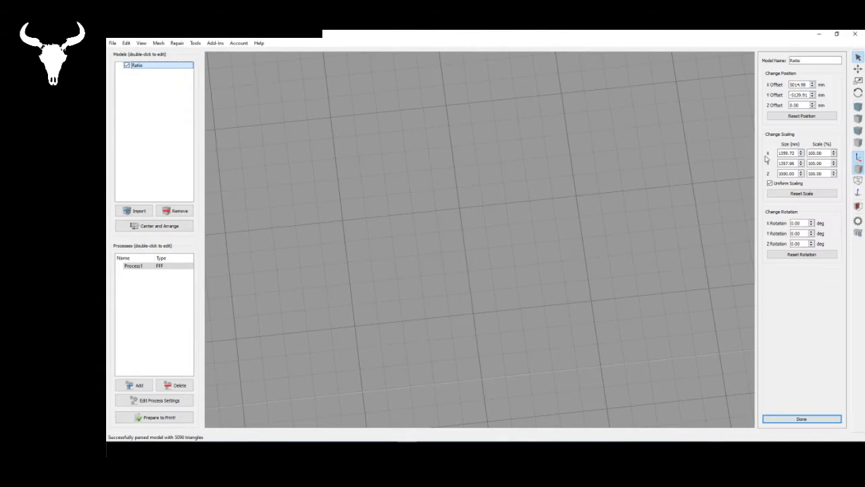
{"action": "left_click", "coordinate": [826, 153]}
{"action": "left_click_drag", "start_coordinate": [826, 153], "coordinate": [808, 154]}
{"action": "type", "text": "1"}
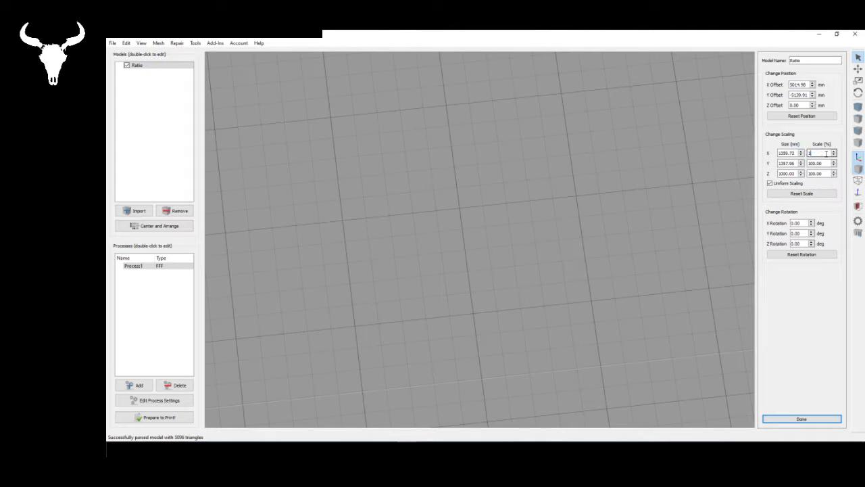
{"action": "key", "text": "Return"}
{"action": "left_click", "coordinate": [160, 225]}
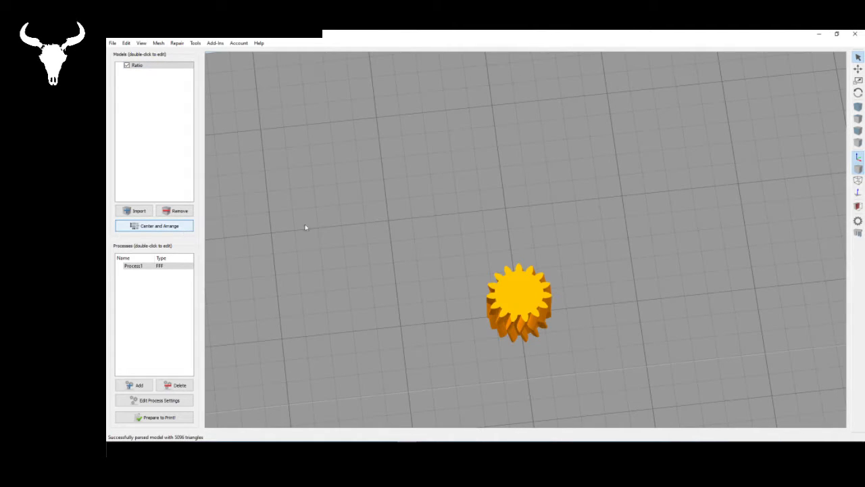
{"action": "left_click_drag", "start_coordinate": [305, 227], "coordinate": [437, 237]}
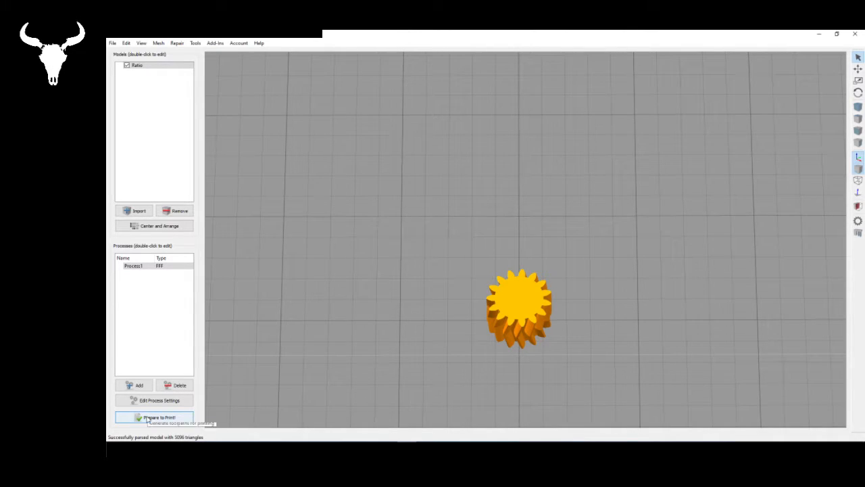
- Slice the sun gear and examine the perimeters and fill of its teeth on the top layer from several angles
{"action": "left_click", "coordinate": [179, 418]}
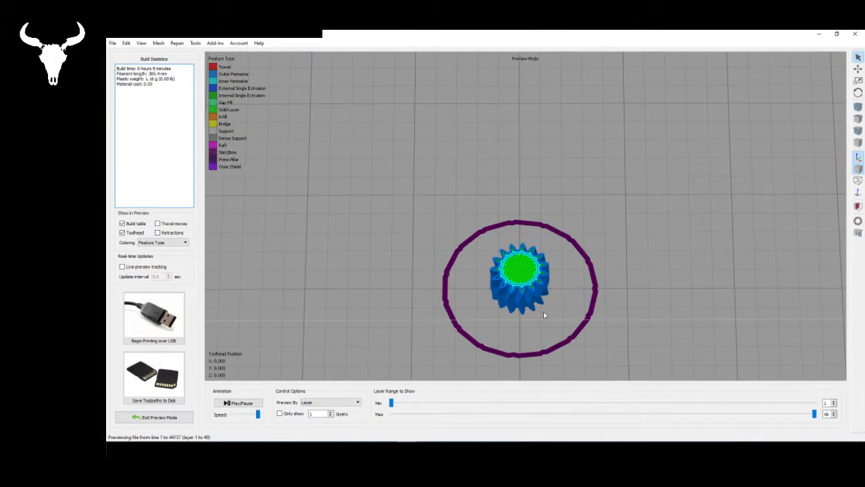
{"action": "scroll", "coordinate": [543, 311], "scroll_direction": "up", "scroll_amount": 3}
{"action": "left_click_drag", "start_coordinate": [597, 271], "coordinate": [596, 354]}
{"action": "scroll", "coordinate": [587, 310], "scroll_direction": "up", "scroll_amount": 5}
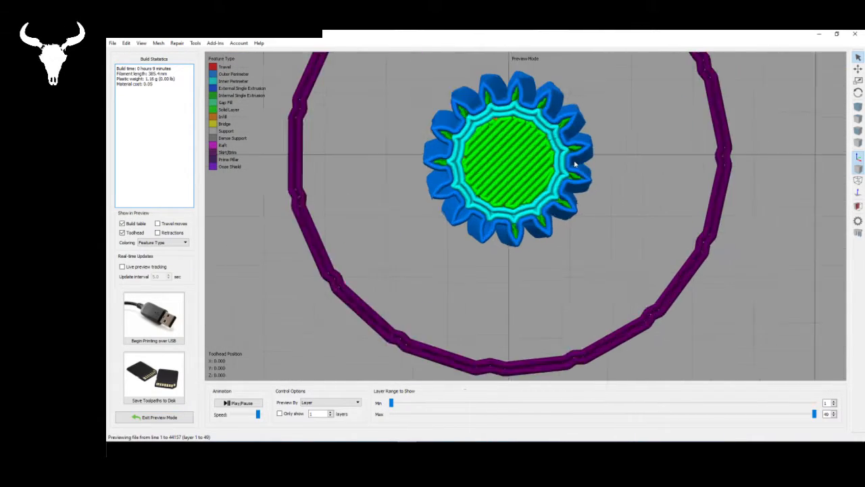
{"action": "left_click_drag", "start_coordinate": [613, 198], "coordinate": [614, 183]}
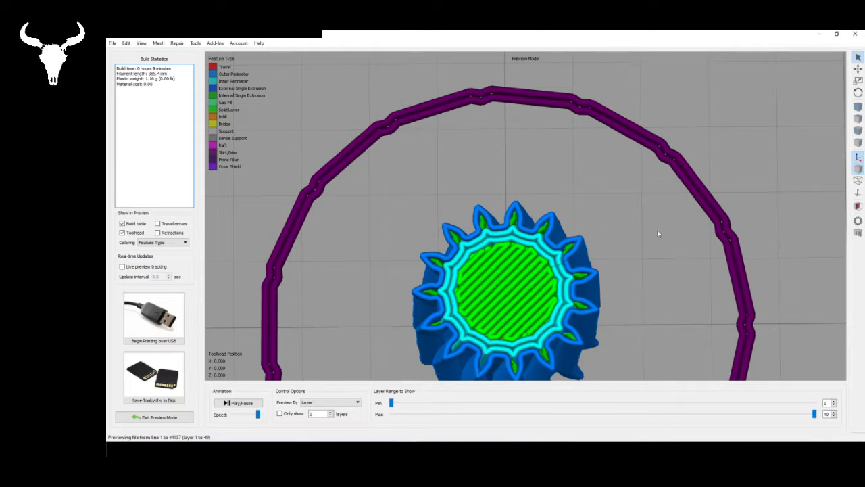
{"action": "mouse_move", "coordinate": [659, 234]}
{"action": "left_mouse_down"}
{"action": "mouse_move", "coordinate": [659, 270]}
{"action": "mouse_move", "coordinate": [642, 236]}
{"action": "left_mouse_up"}
{"action": "scroll", "coordinate": [511, 204], "scroll_direction": "down", "scroll_amount": 3}
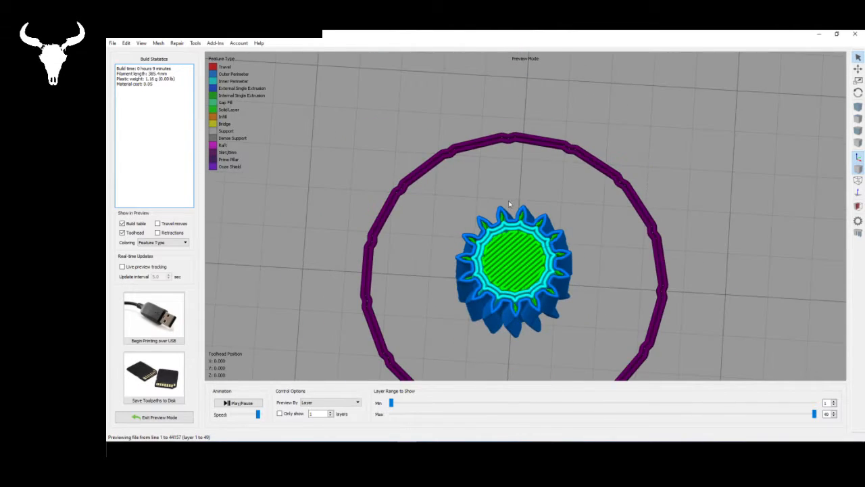
{"action": "left_click_drag", "start_coordinate": [585, 238], "coordinate": [421, 300]}
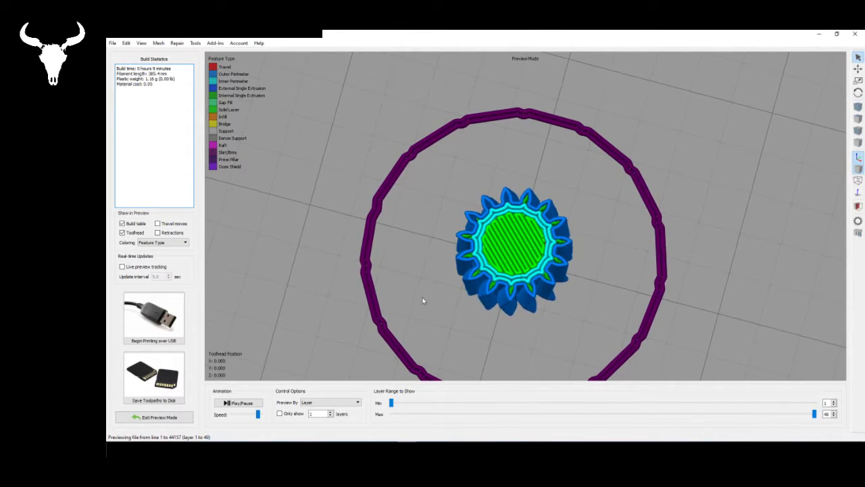
{"action": "scroll", "coordinate": [471, 269], "scroll_direction": "up", "scroll_amount": 3}
{"action": "scroll", "coordinate": [471, 269], "scroll_direction": "up", "scroll_amount": 2}
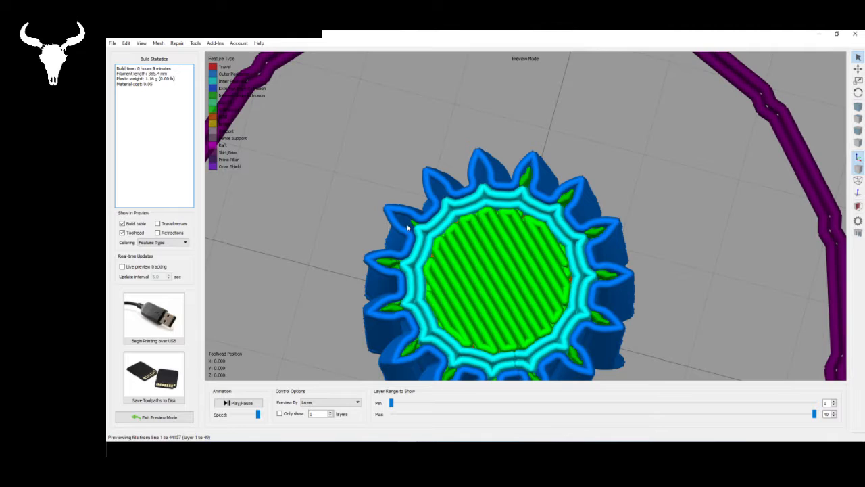
- Limit the preview to layers 1 to 39 and inspect the sun gear's infill and tooth toolpaths up close
{"action": "left_click_drag", "start_coordinate": [814, 412], "coordinate": [721, 414]}
{"action": "left_click_drag", "start_coordinate": [680, 311], "coordinate": [720, 277]}
{"action": "scroll", "coordinate": [573, 253], "scroll_direction": "down", "scroll_amount": 3}
{"action": "scroll", "coordinate": [517, 354], "scroll_direction": "up", "scroll_amount": 1}
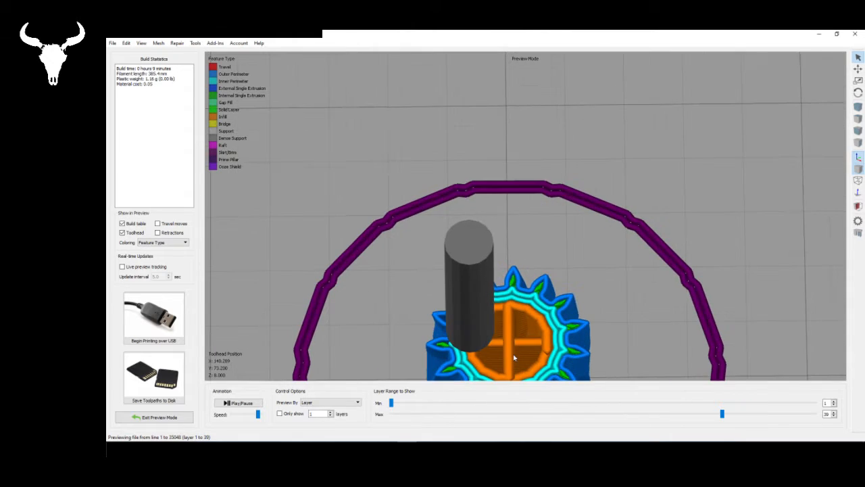
{"action": "right_click_drag", "start_coordinate": [515, 354], "coordinate": [418, 255]}
{"action": "right_click_drag", "start_coordinate": [549, 207], "coordinate": [655, 85]}
{"action": "scroll", "coordinate": [633, 168], "scroll_direction": "up", "scroll_amount": 5}
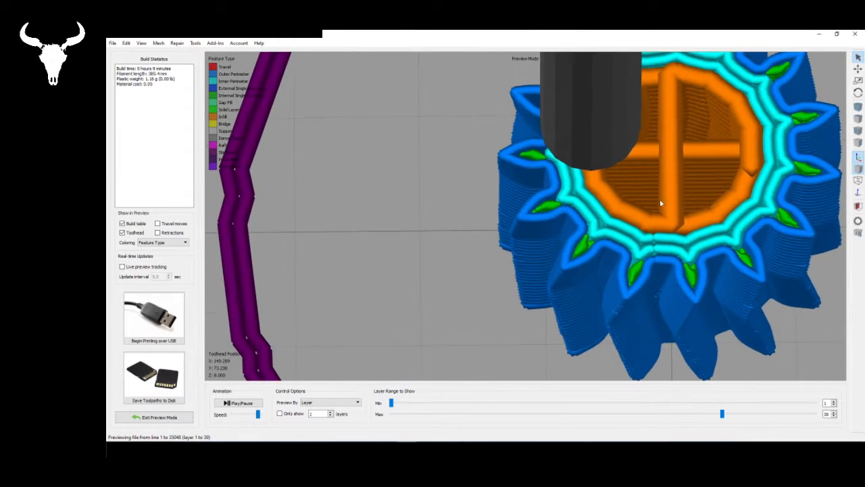
{"action": "right_click_drag", "start_coordinate": [661, 203], "coordinate": [494, 249]}
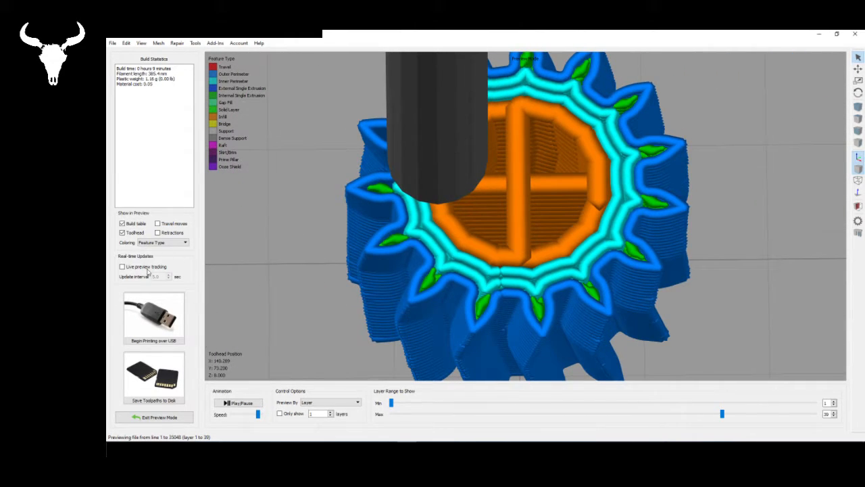
- Leave the preview, check Process1's extruder settings without changing them, and examine the unsliced sun gear's tooth shape
{"action": "left_click", "coordinate": [150, 417]}
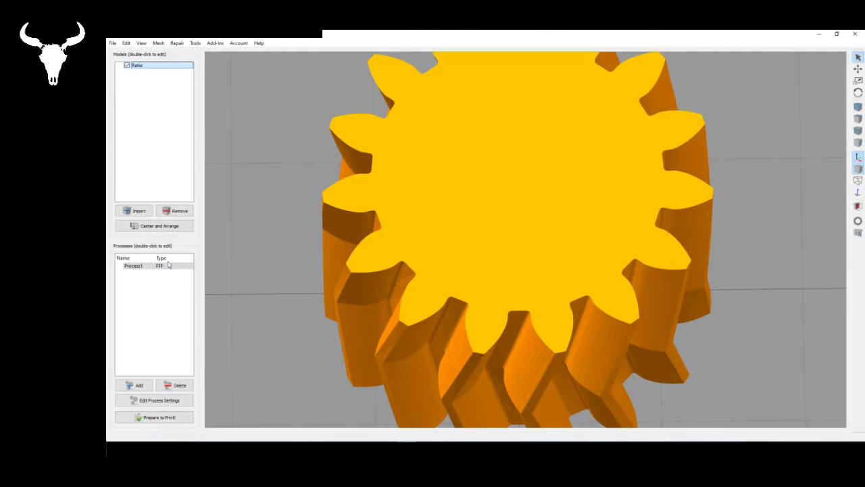
{"action": "double_click", "coordinate": [166, 267]}
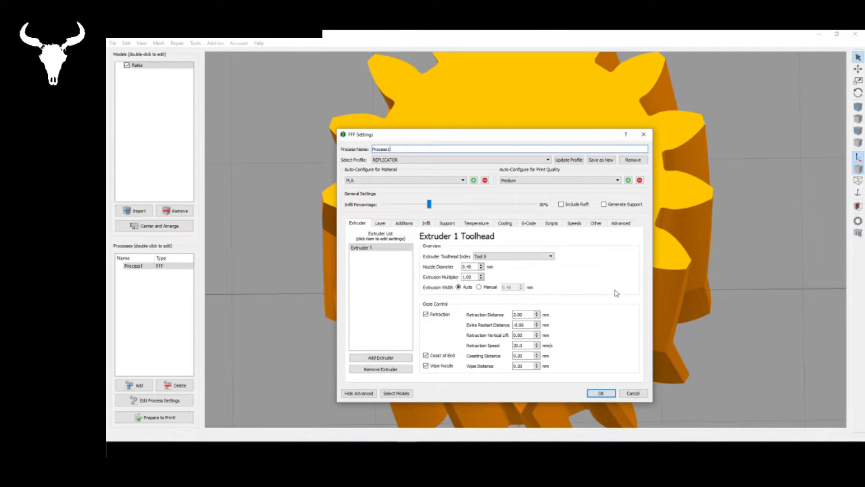
{"action": "left_click", "coordinate": [635, 394]}
{"action": "right_click_drag", "start_coordinate": [576, 294], "coordinate": [563, 282]}
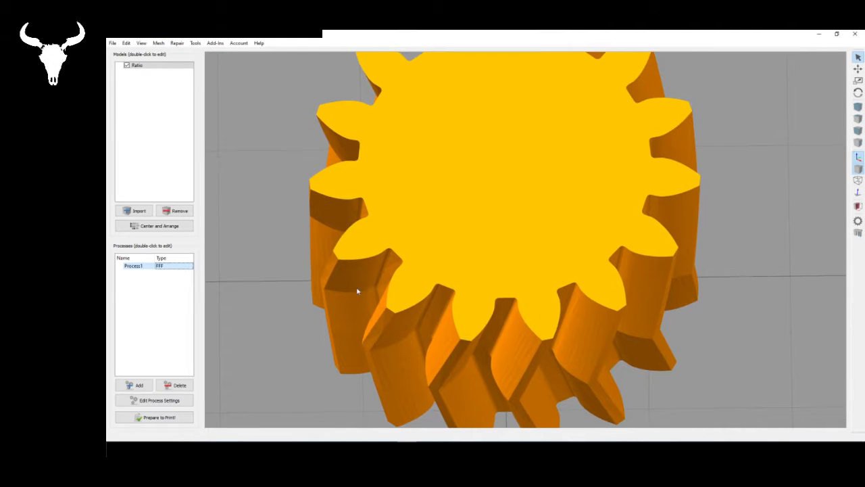
{"action": "left_click_drag", "start_coordinate": [584, 235], "coordinate": [485, 317]}
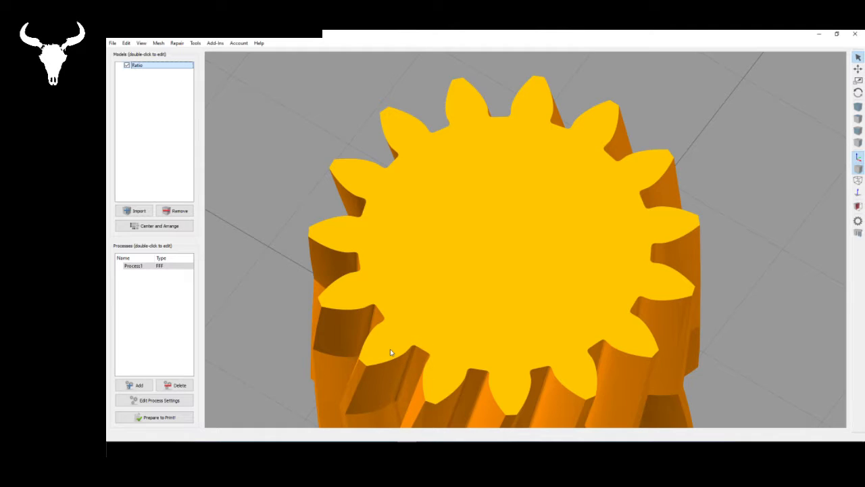
{"action": "scroll", "coordinate": [460, 272], "scroll_direction": "down", "scroll_amount": 5}
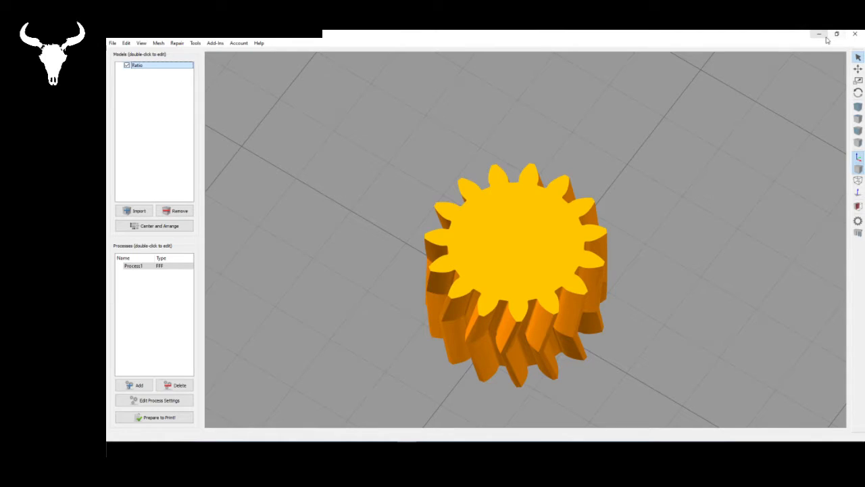
{"action": "left_click_drag", "start_coordinate": [529, 304], "coordinate": [526, 311]}
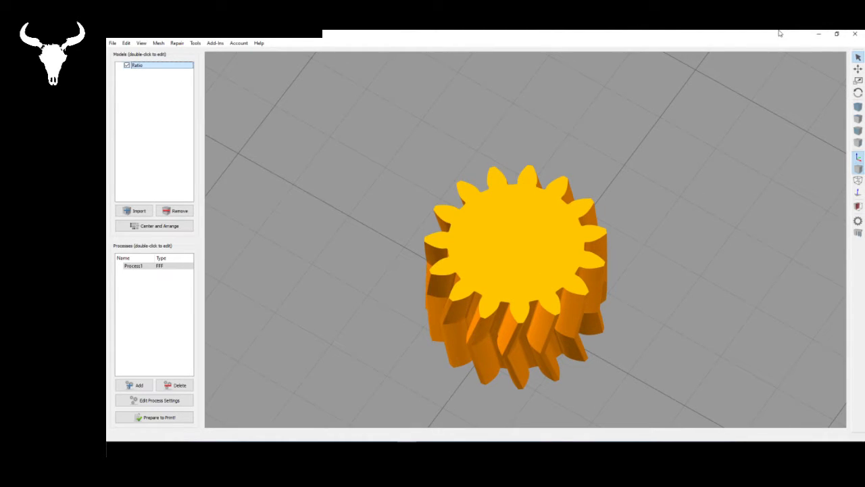
- Switch to SketchUp, view the whole planetary gear set from above and select the central sun gear
{"action": "left_click", "coordinate": [819, 35]}
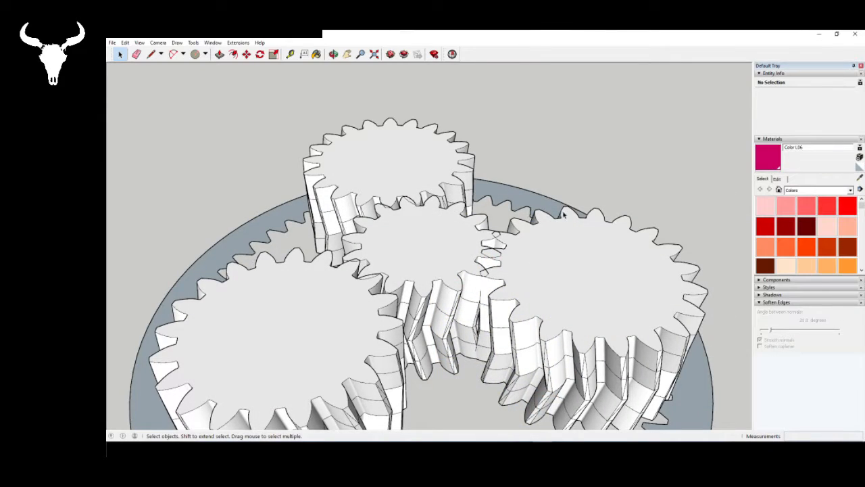
{"action": "scroll", "coordinate": [564, 215], "scroll_direction": "down", "scroll_amount": 5}
{"action": "scroll", "coordinate": [517, 297], "scroll_direction": "up", "scroll_amount": 2}
{"action": "middle_click_drag", "start_coordinate": [517, 297], "coordinate": [530, 463]}
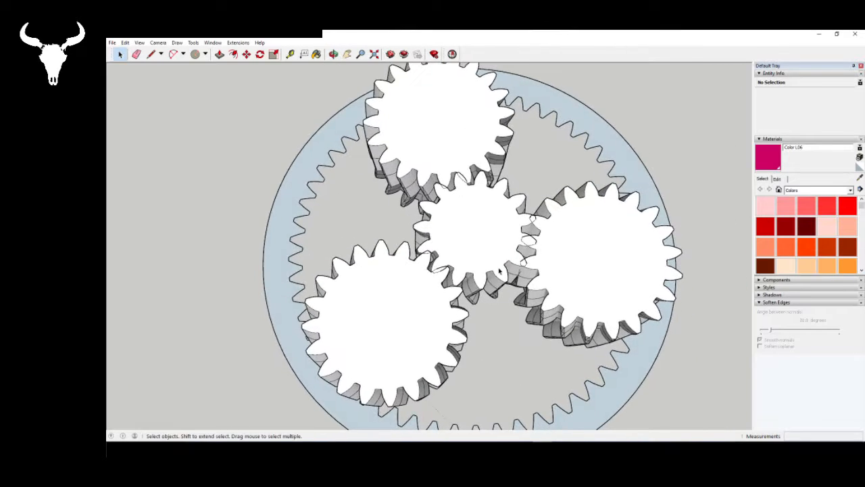
{"action": "scroll", "coordinate": [500, 271], "scroll_direction": "down", "scroll_amount": 2}
{"action": "middle_click_drag", "start_coordinate": [500, 271], "coordinate": [483, 314]}
{"action": "left_click", "coordinate": [445, 301]}
{"action": "left_click", "coordinate": [492, 262]}
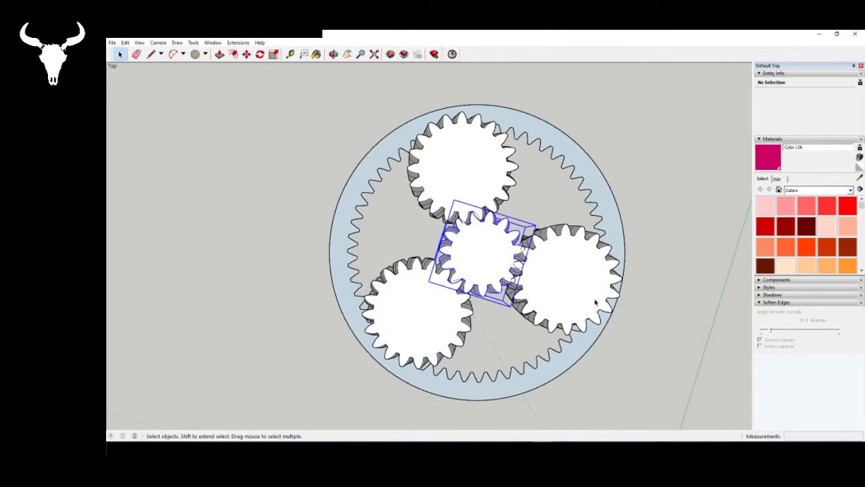
{"action": "left_click", "coordinate": [595, 302]}
{"action": "middle_click_drag", "start_coordinate": [518, 350], "coordinate": [543, 312]}
{"action": "left_click", "coordinate": [504, 344]}
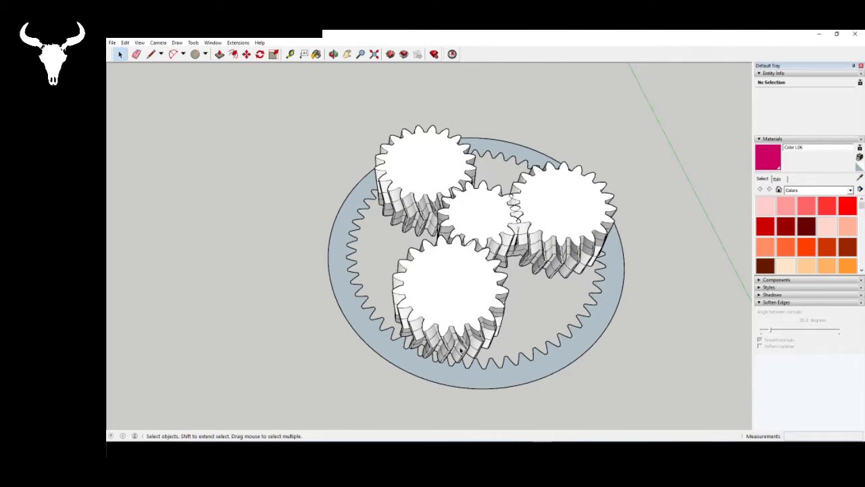
{"action": "left_click", "coordinate": [479, 378]}
{"action": "middle_click_drag", "start_coordinate": [494, 322], "coordinate": [593, 290]}
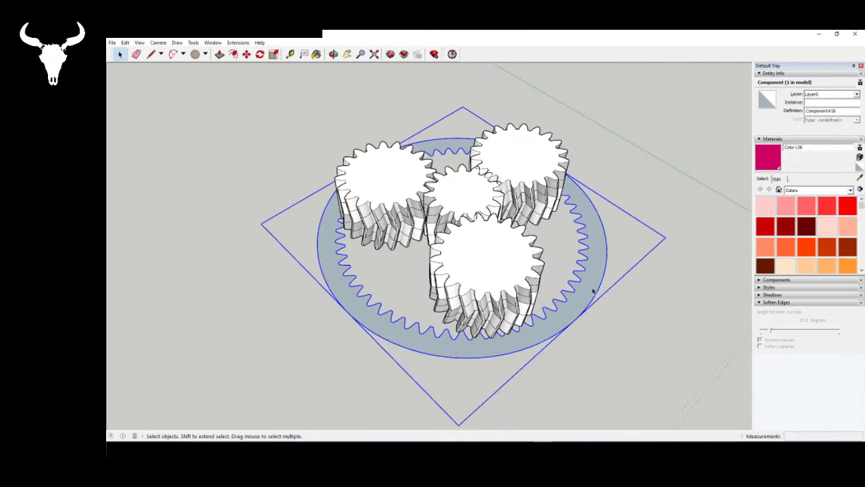
{"action": "double_click", "coordinate": [592, 237]}
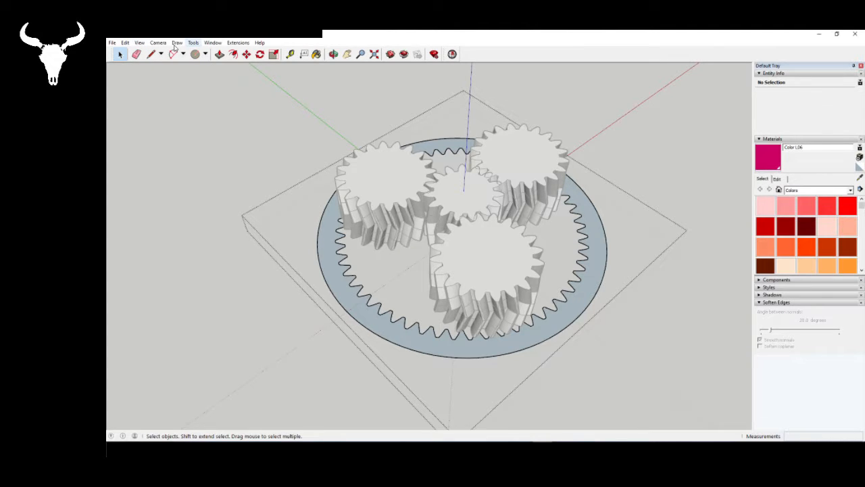
{"action": "left_click", "coordinate": [630, 321]}
- Measure the height of the lowest herringbone section on one of the central sun gear's teeth with a line along its edge
{"action": "middle_click_drag", "start_coordinate": [593, 245], "coordinate": [306, 266]}
{"action": "scroll", "coordinate": [469, 306], "scroll_direction": "up", "scroll_amount": 8}
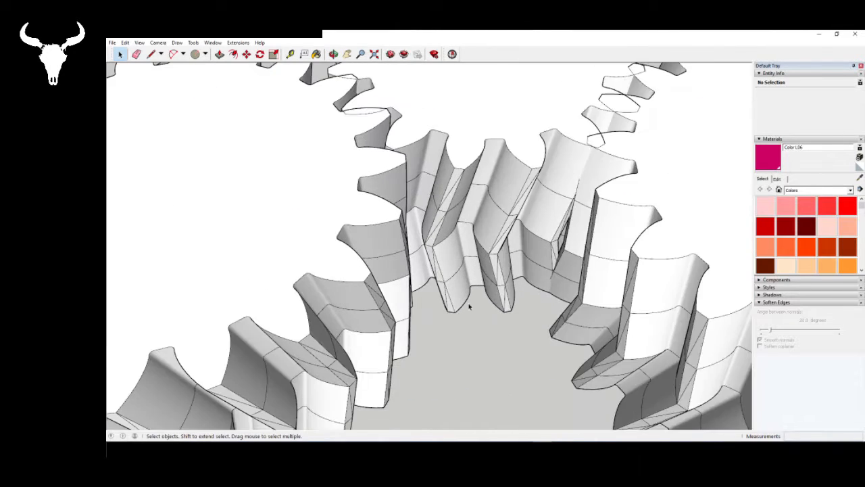
{"action": "scroll", "coordinate": [469, 306], "scroll_direction": "up", "scroll_amount": 5}
{"action": "left_click", "coordinate": [151, 55]}
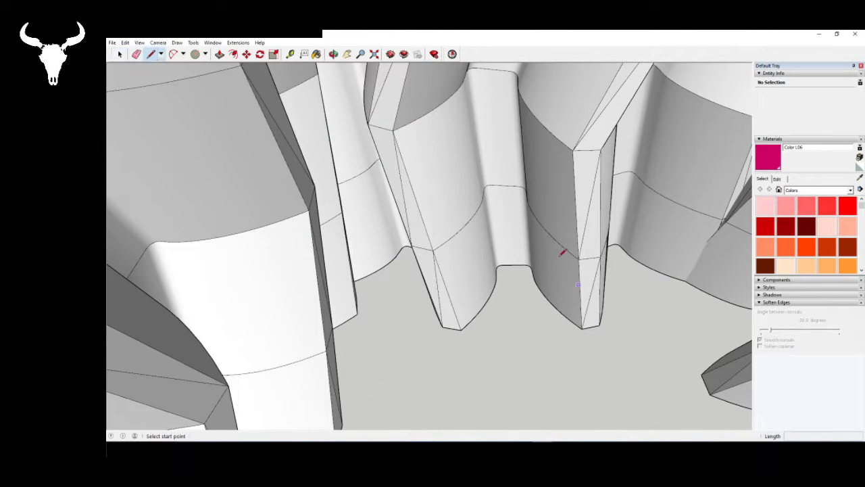
{"action": "left_click", "coordinate": [578, 259]}
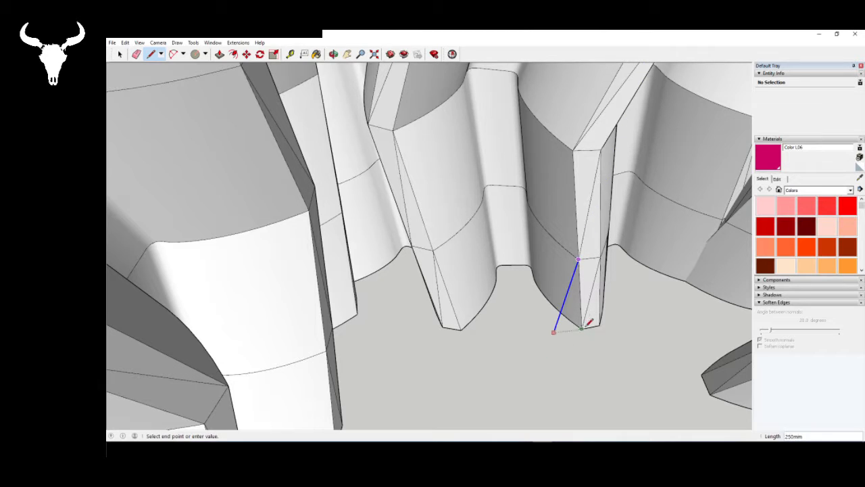
{"action": "left_click", "coordinate": [585, 327]}
{"action": "key", "text": "space"}
{"action": "scroll", "coordinate": [558, 326], "scroll_direction": "down", "scroll_amount": 10}
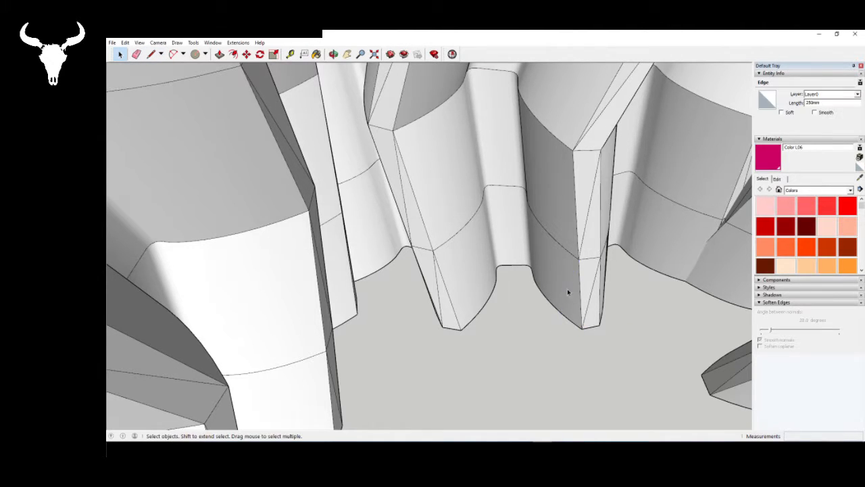
- Open the flat ring gear component for editing and hide the rest of the model
{"action": "left_click", "coordinate": [528, 349]}
{"action": "scroll", "coordinate": [690, 336], "scroll_direction": "up", "scroll_amount": 2}
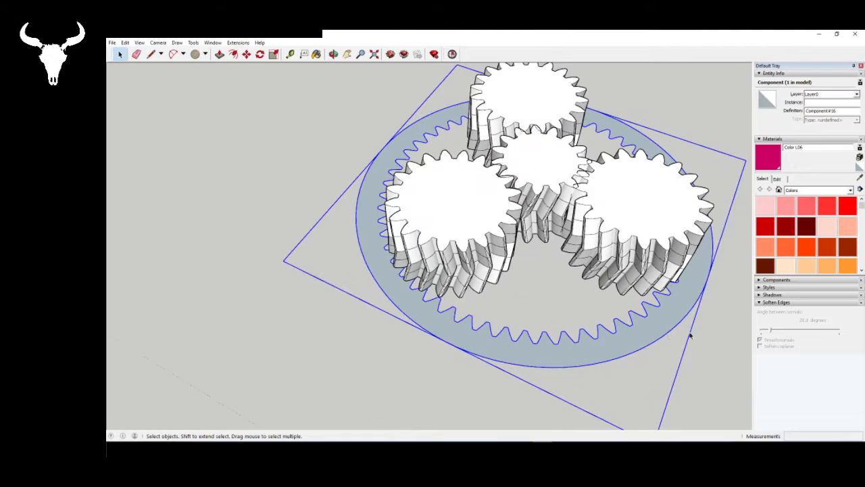
{"action": "left_click", "coordinate": [261, 188]}
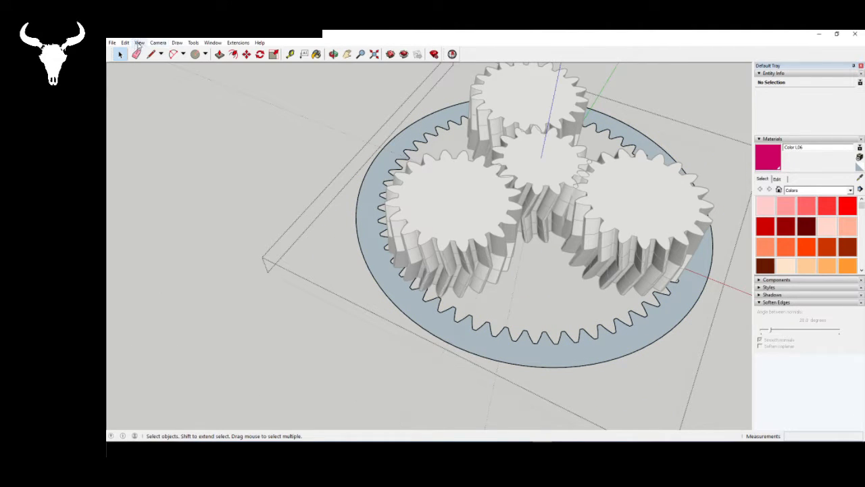
{"action": "left_click", "coordinate": [139, 42]}
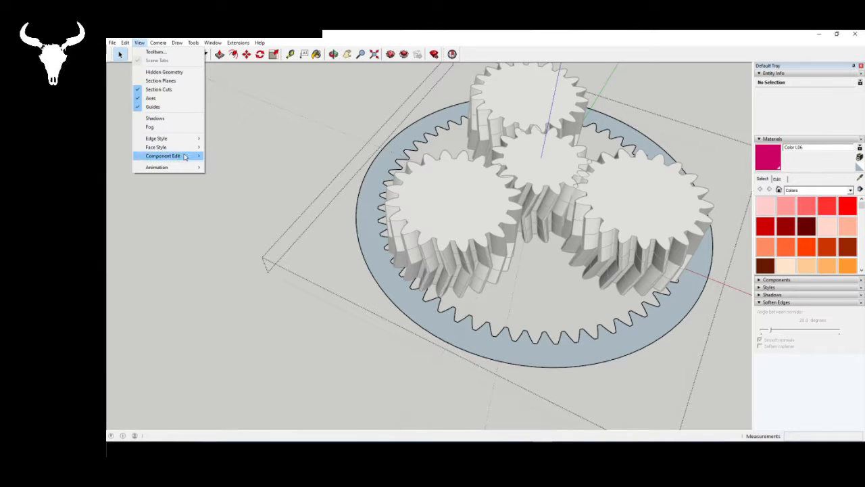
{"action": "mouse_move", "coordinate": [193, 156]}
{"action": "left_click", "coordinate": [257, 157]}
{"action": "scroll", "coordinate": [569, 355], "scroll_direction": "down", "scroll_amount": 2}
{"action": "scroll", "coordinate": [621, 321], "scroll_direction": "up", "scroll_amount": 2}
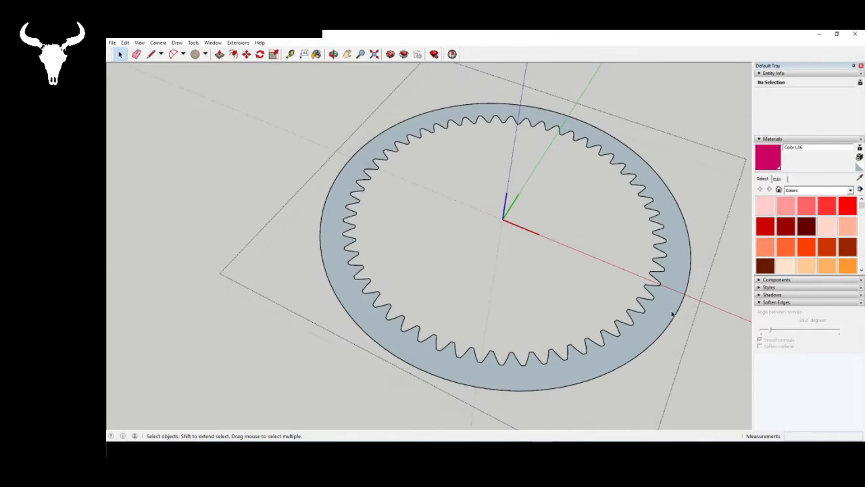
- Extrude the ring gear's toothed face upward by 250 mm with Push/Pull
{"action": "left_click", "coordinate": [220, 54]}
{"action": "left_click", "coordinate": [342, 242]}
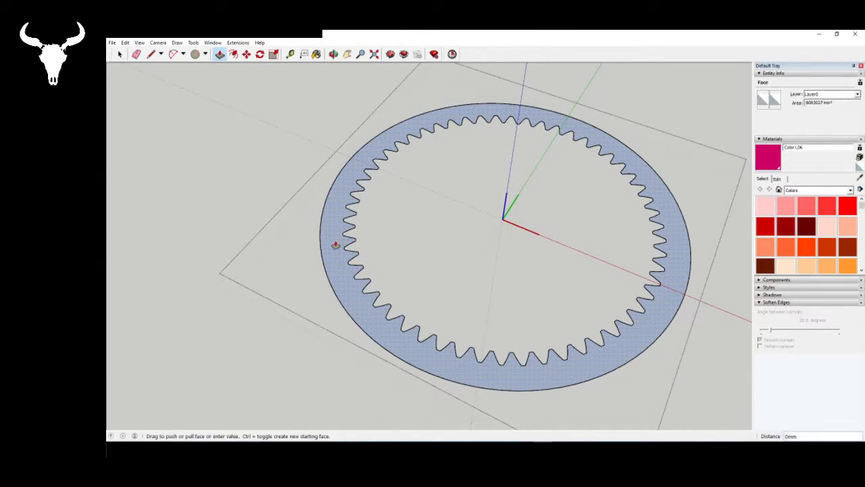
{"action": "type", "text": "200"}
{"action": "key", "text": "Return"}
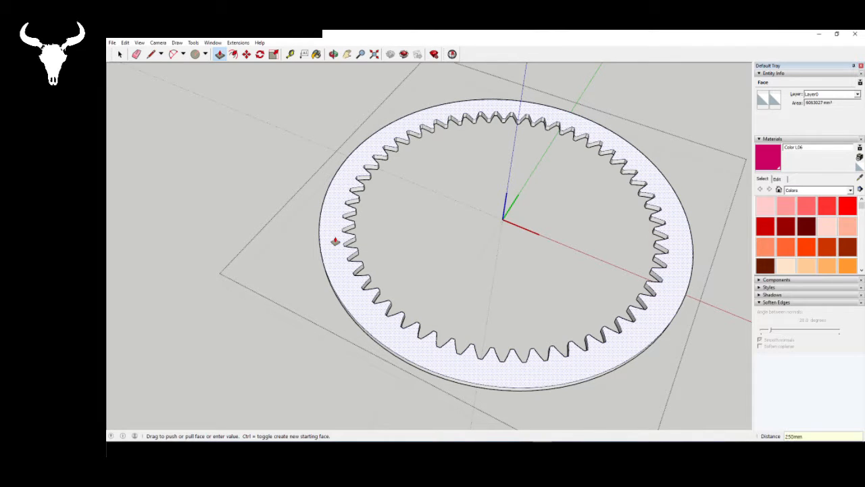
{"action": "key", "text": "space"}
- Select the extruded ring's top face and draw a 1000 mm vertical line up the blue axis from the ring's centre
{"action": "middle_click_drag", "start_coordinate": [625, 236], "coordinate": [620, 183]}
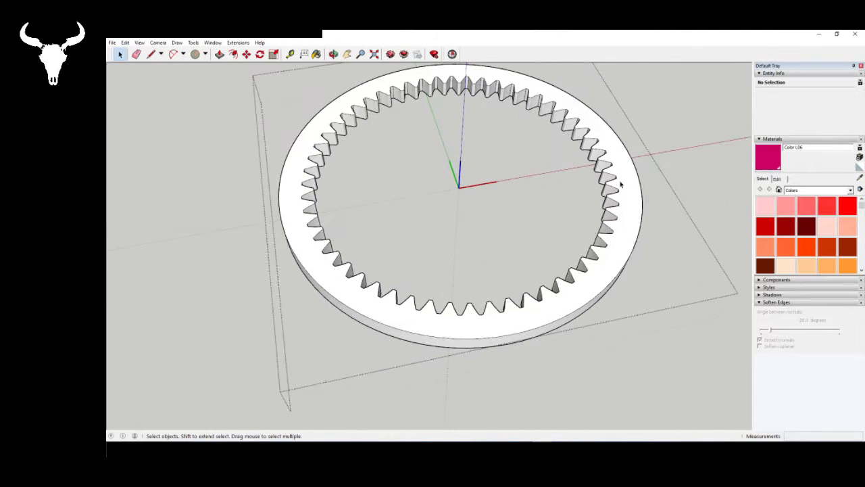
{"action": "scroll", "coordinate": [618, 170], "scroll_direction": "up", "scroll_amount": 3}
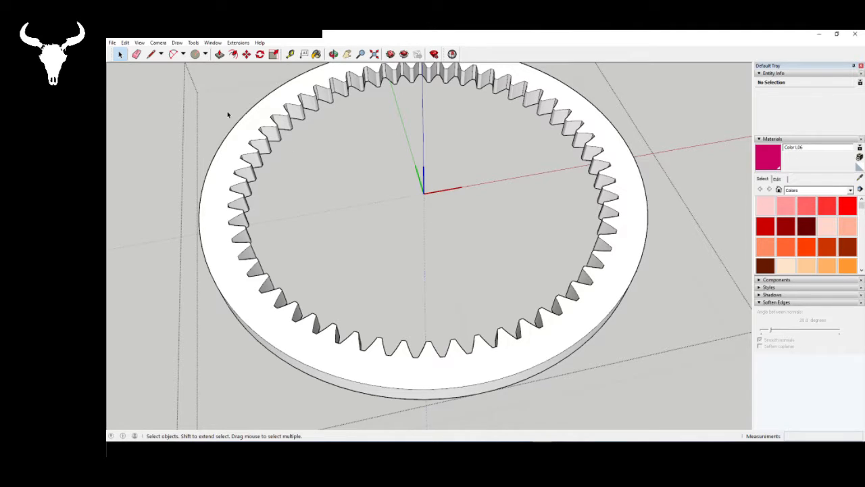
{"action": "left_click", "coordinate": [230, 147]}
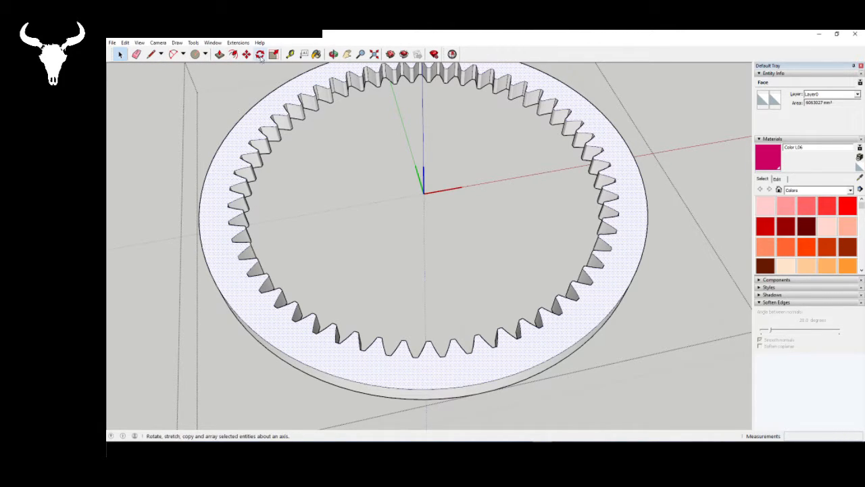
{"action": "left_click", "coordinate": [151, 55]}
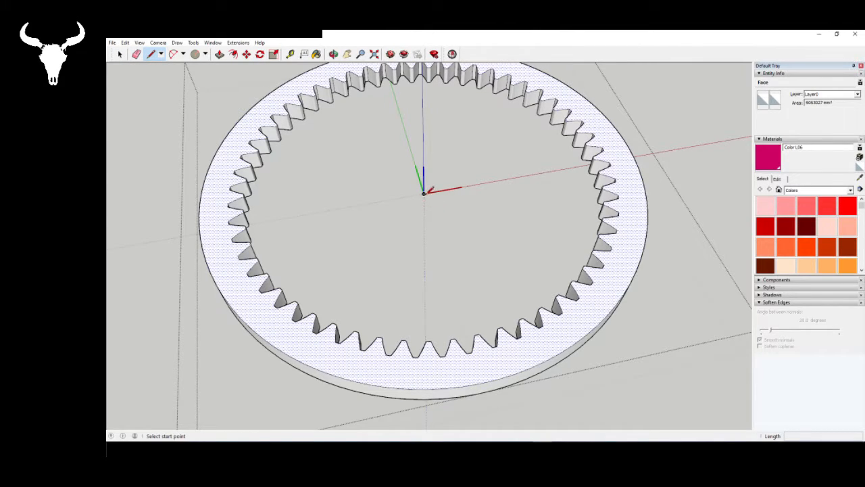
{"action": "left_click", "coordinate": [238, 42]}
{"action": "mouse_move", "coordinate": [252, 53]}
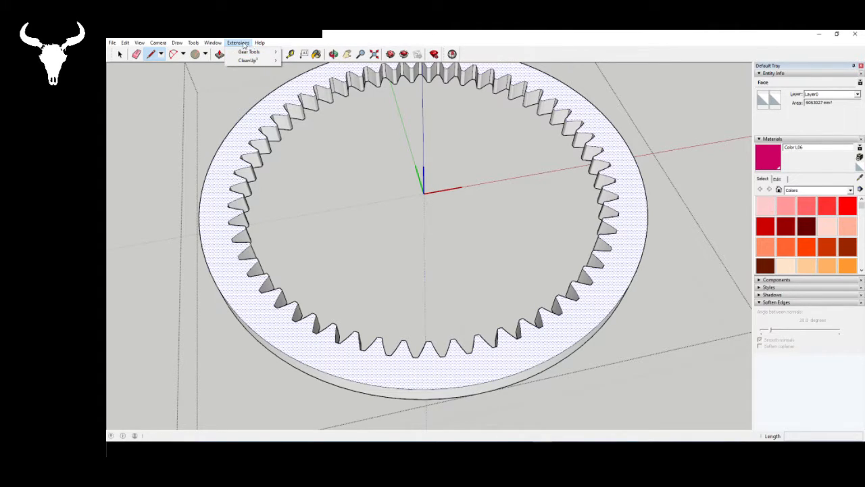
{"action": "left_click", "coordinate": [245, 45]}
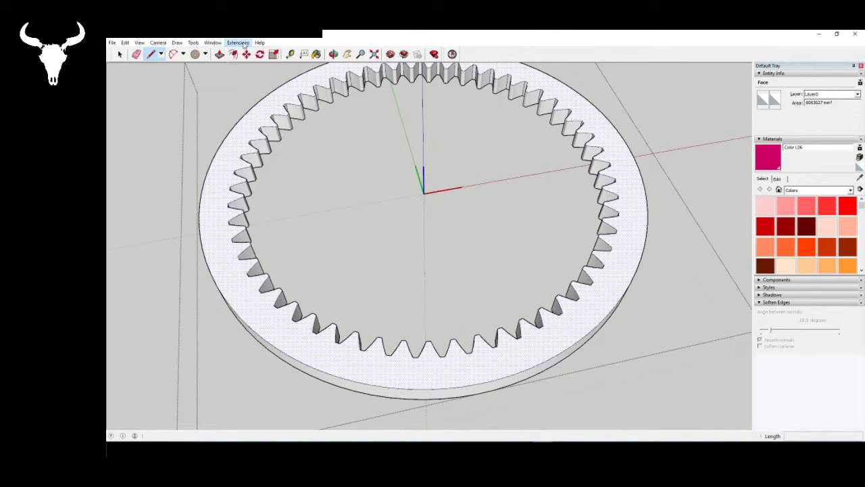
{"action": "left_click", "coordinate": [424, 193]}
{"action": "scroll", "coordinate": [433, 233], "scroll_direction": "down", "scroll_amount": 2}
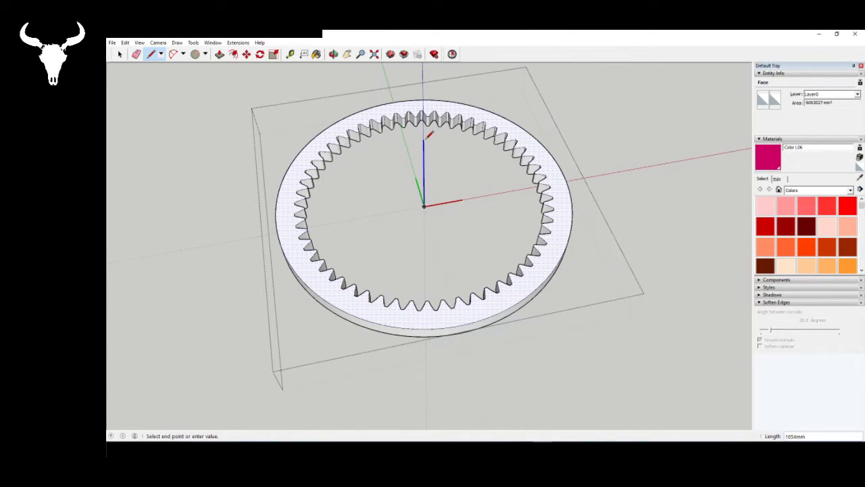
{"action": "type", "text": "1000"}
{"action": "key", "text": "Return"}
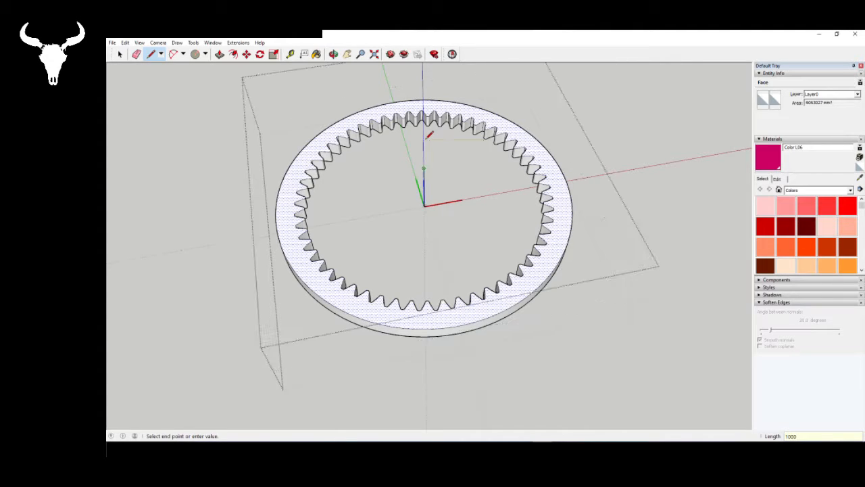
{"action": "key", "text": "space"}
{"action": "middle_click_drag", "start_coordinate": [444, 220], "coordinate": [431, 207]}
{"action": "scroll", "coordinate": [431, 207], "scroll_direction": "up", "scroll_amount": 2}
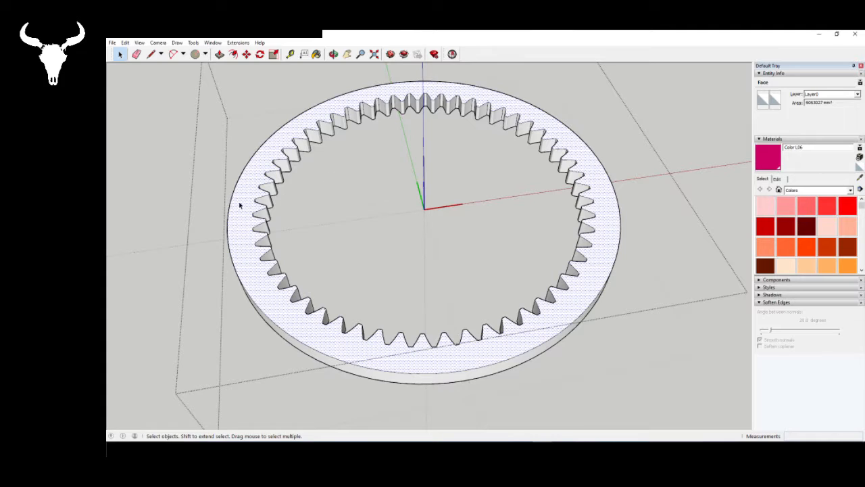
{"action": "left_click", "coordinate": [259, 54]}
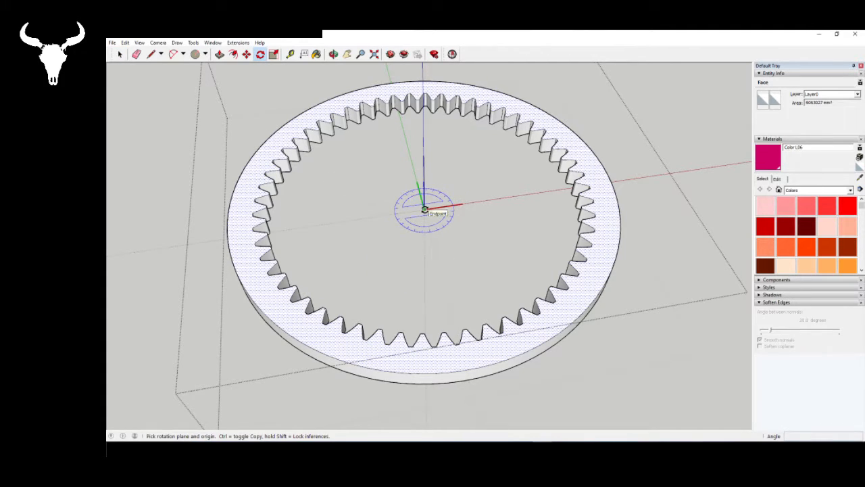
{"action": "left_click", "coordinate": [425, 209]}
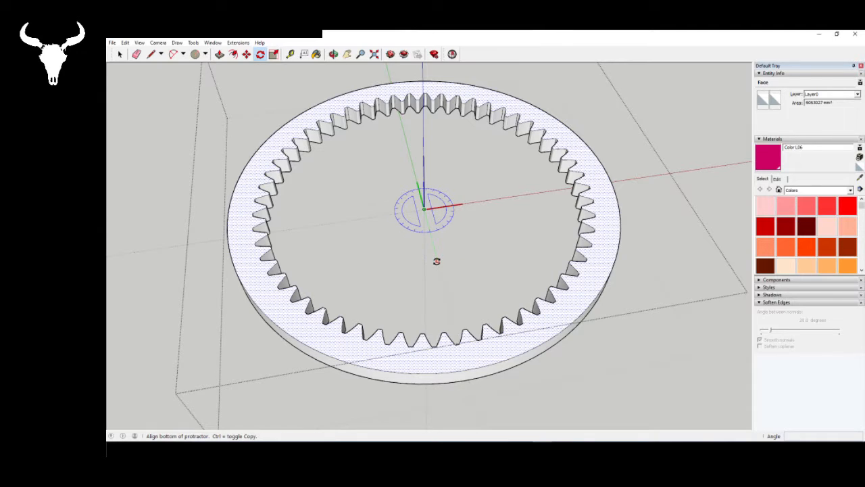
{"action": "key", "text": "space"}
- Draw a 60 mm line along the red axis from the bottom corner of a ring tooth and a vertical line up from its end
{"action": "left_click", "coordinate": [161, 54]}
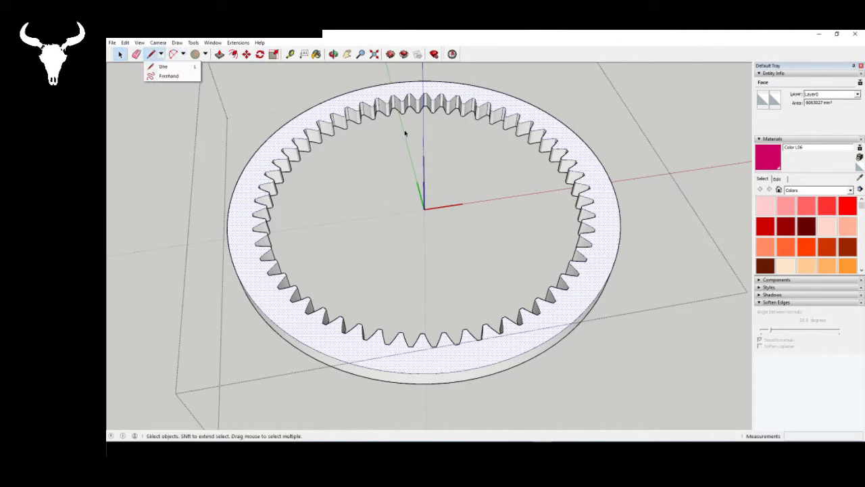
{"action": "key", "text": "l"}
{"action": "scroll", "coordinate": [426, 128], "scroll_direction": "up", "scroll_amount": 5}
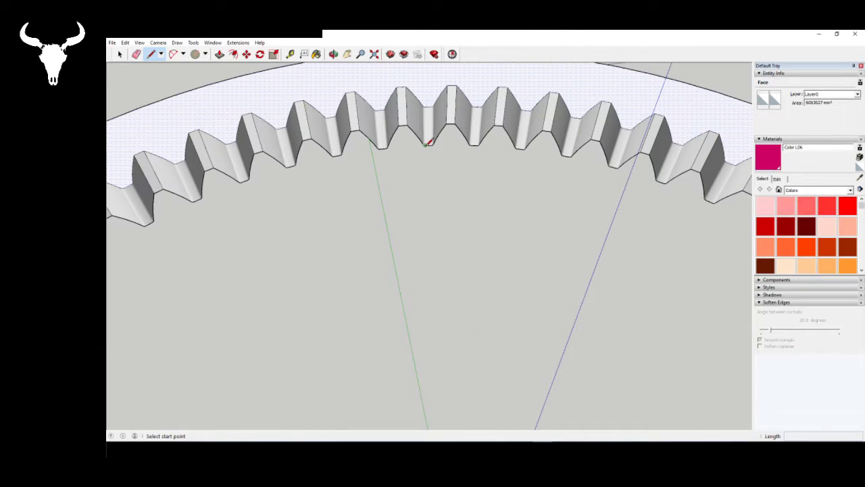
{"action": "left_click", "coordinate": [424, 144]}
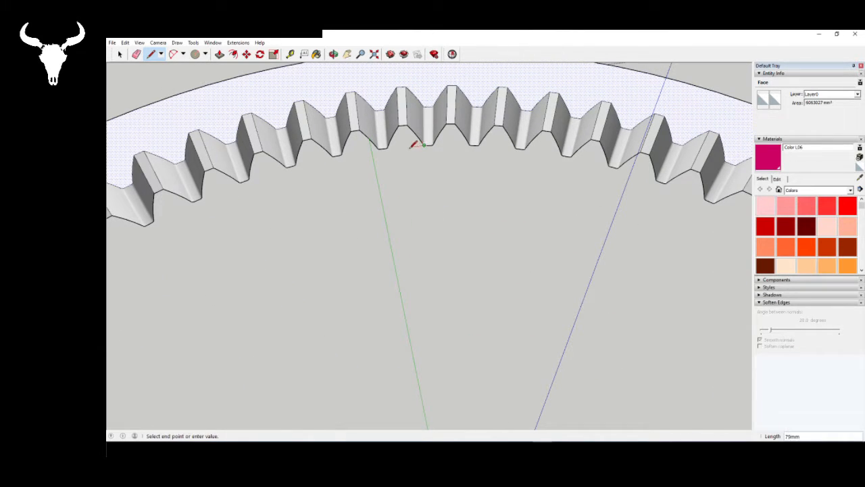
{"action": "type", "text": "60"}
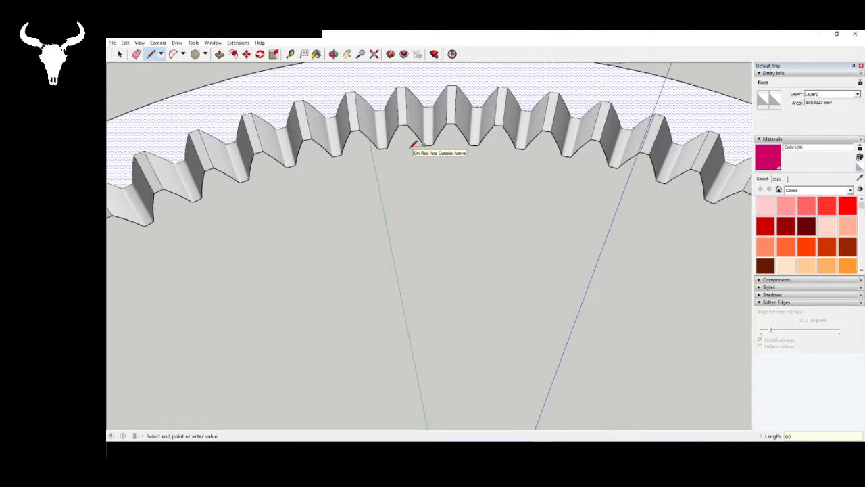
{"action": "key", "text": "Return"}
{"action": "key", "text": "space"}
- Draw a 250 mm vertical line from the ring's centre up to the level of the top face
{"action": "scroll", "coordinate": [358, 74], "scroll_direction": "down", "scroll_amount": 5}
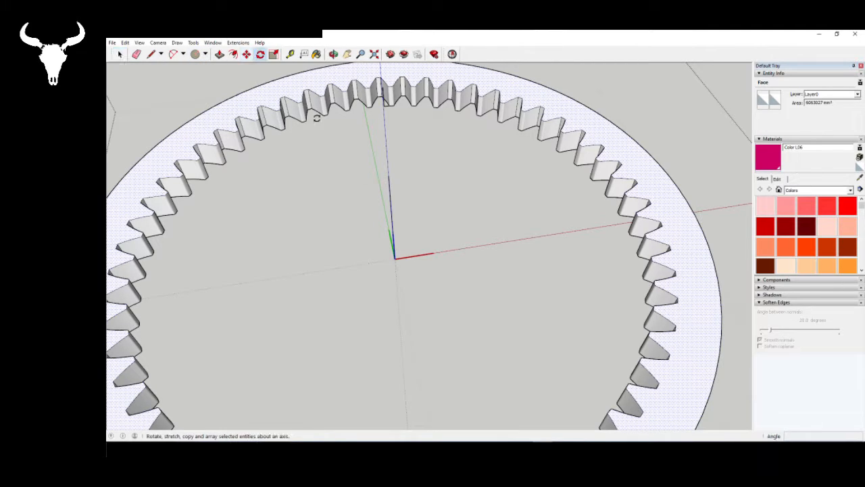
{"action": "left_click", "coordinate": [260, 54]}
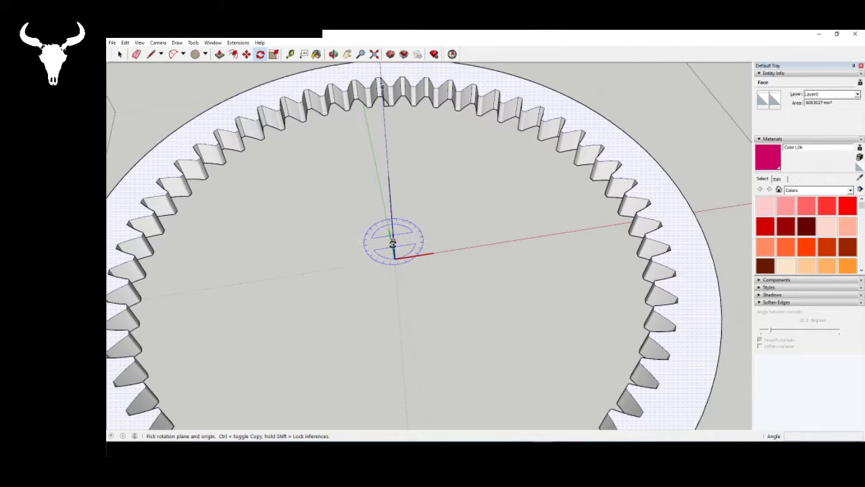
{"action": "key", "text": "space"}
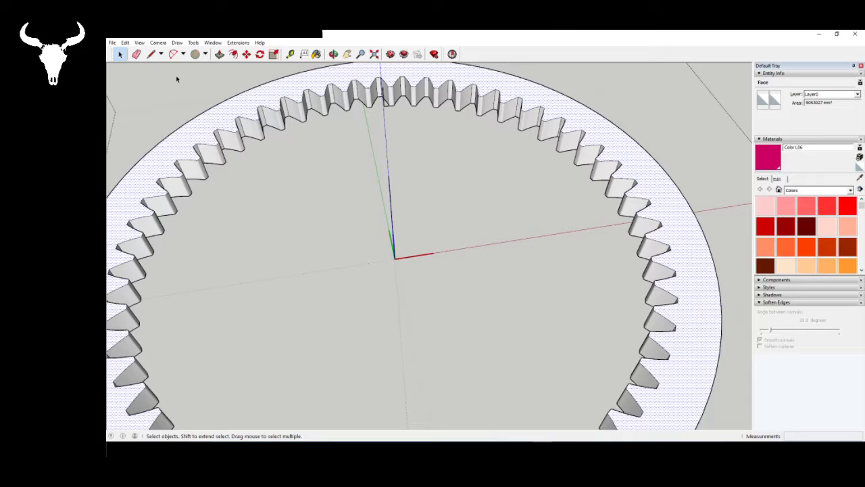
{"action": "left_click", "coordinate": [152, 54]}
{"action": "left_click", "coordinate": [395, 258]}
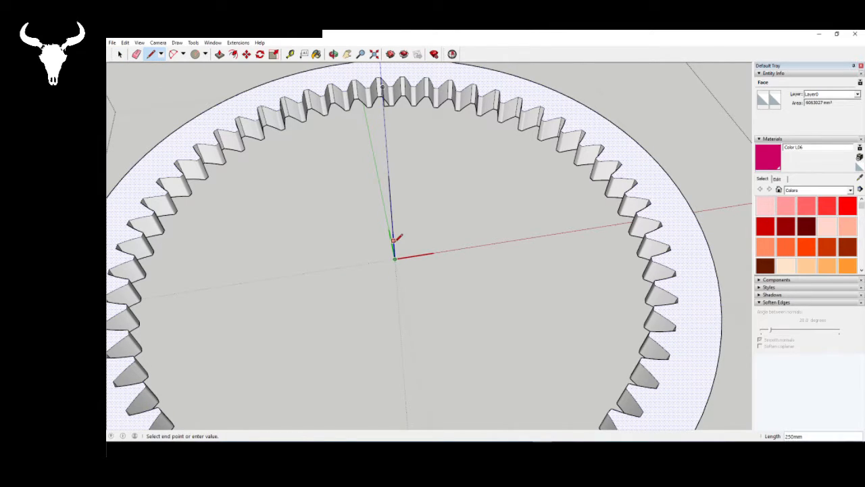
{"action": "key", "text": "Escape"}
- Start a rotation of the ring's top face about the centre axis and turn on the display of hidden geometry
{"action": "left_click", "coordinate": [260, 55]}
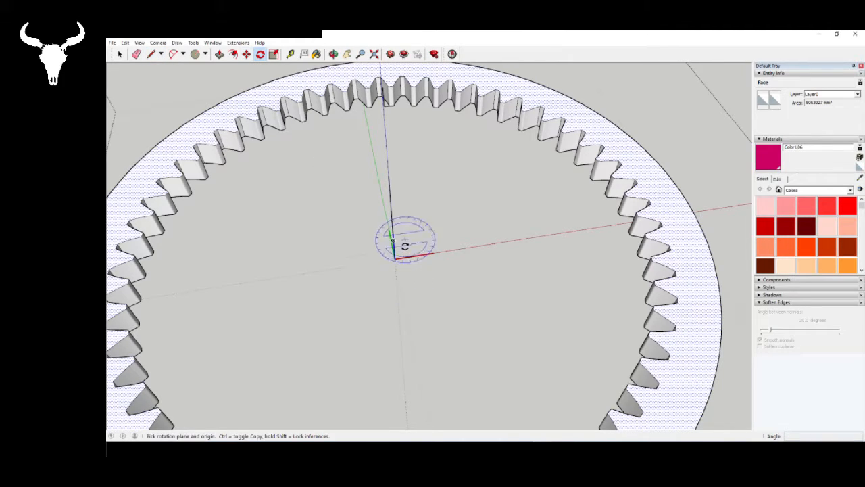
{"action": "left_click", "coordinate": [395, 243]}
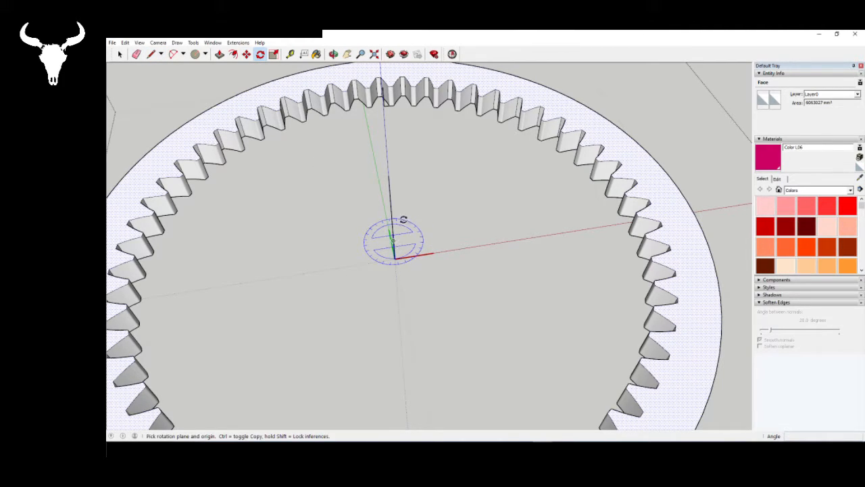
{"action": "scroll", "coordinate": [398, 70], "scroll_direction": "up", "scroll_amount": 5}
{"action": "scroll", "coordinate": [368, 87], "scroll_direction": "up", "scroll_amount": 3}
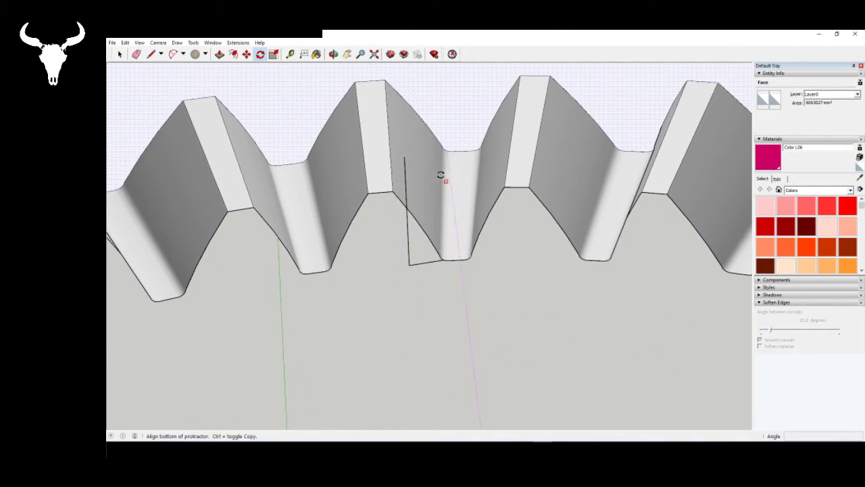
{"action": "scroll", "coordinate": [453, 152], "scroll_direction": "up", "scroll_amount": 1}
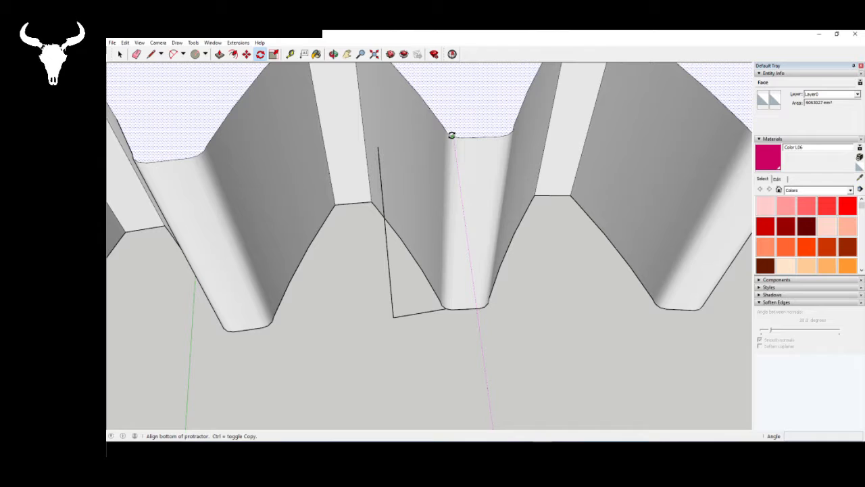
{"action": "scroll", "coordinate": [446, 135], "scroll_direction": "up", "scroll_amount": 2}
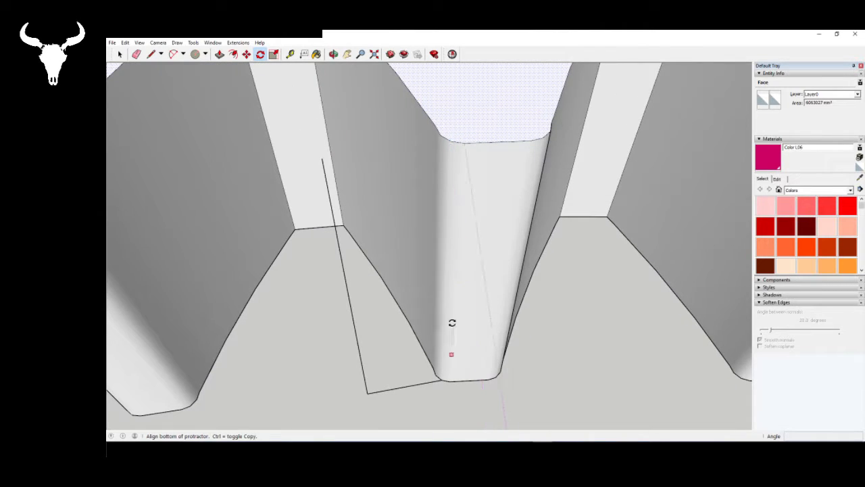
{"action": "middle_click_drag", "start_coordinate": [450, 322], "coordinate": [455, 297]}
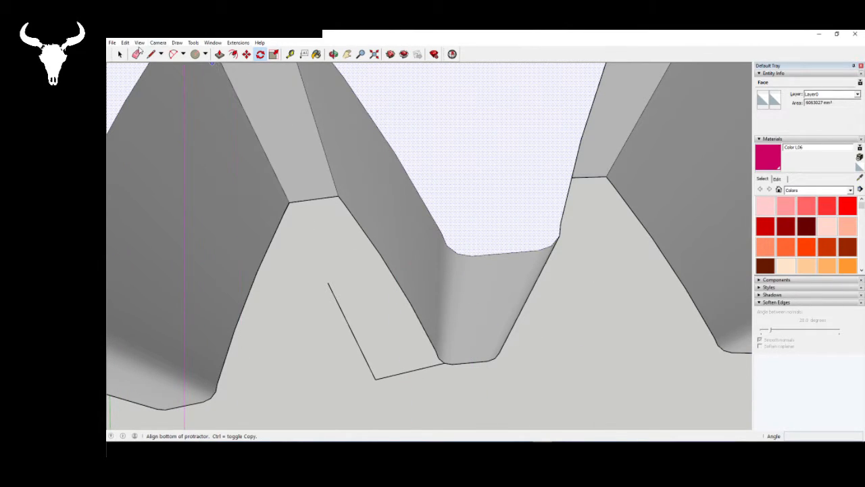
{"action": "left_click", "coordinate": [139, 43]}
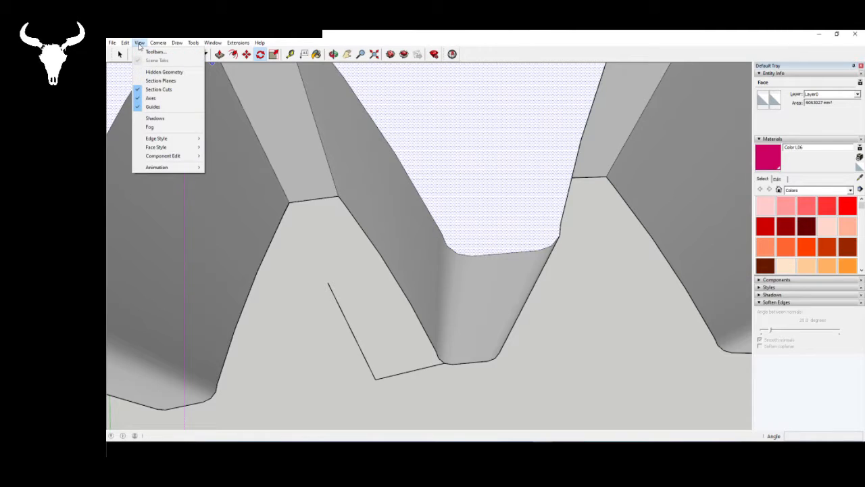
{"action": "left_click", "coordinate": [168, 72]}
- Rotate the ring's top face about its centre so the reference tooth corner meets the upper end of the vertical guide line
{"action": "middle_click_drag", "start_coordinate": [423, 316], "coordinate": [450, 360]}
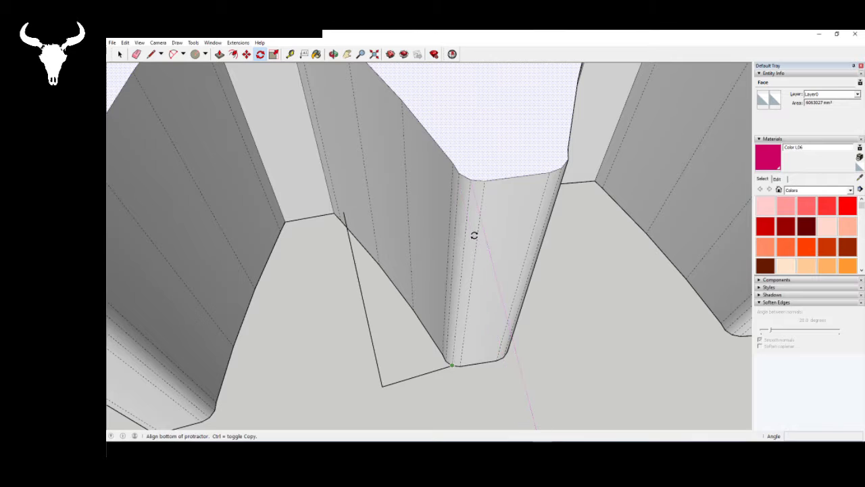
{"action": "left_click", "coordinate": [440, 183]}
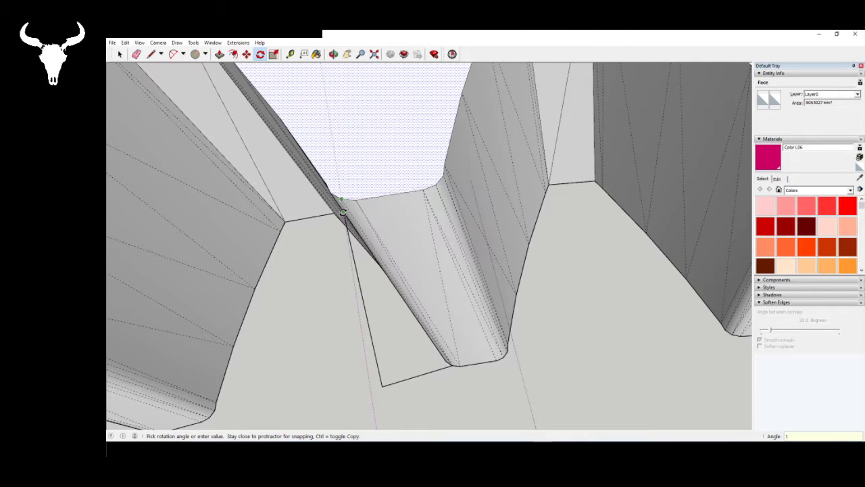
{"action": "type", "text": "5"}
{"action": "key", "text": "Return"}
{"action": "key", "text": "space"}
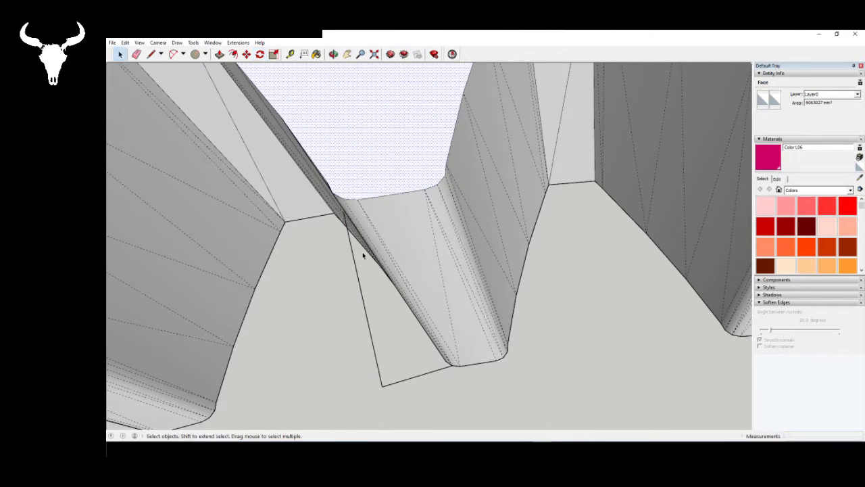
- Delete the vertical and 60 mm guide lines beside the ring tooth
{"action": "left_click", "coordinate": [368, 318]}
{"action": "key", "text": "Delete"}
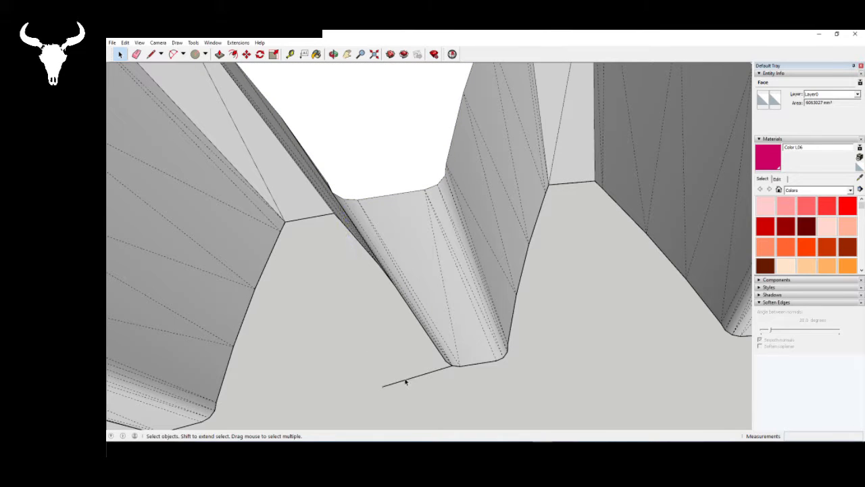
{"action": "scroll", "coordinate": [406, 384], "scroll_direction": "down", "scroll_amount": 10}
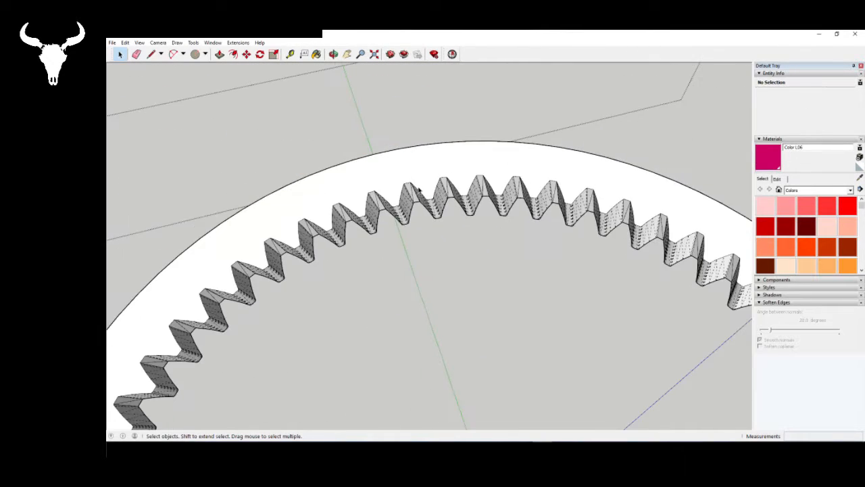
{"action": "middle_click_drag", "start_coordinate": [426, 285], "coordinate": [411, 206]}
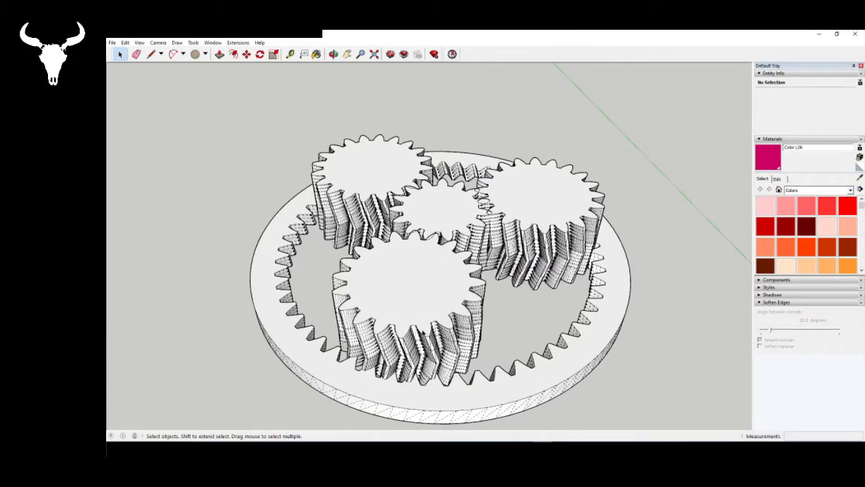
- Leave the ring gear's group and examine how its twisted teeth mesh with the planet gear's herringbone teeth
{"action": "middle_click_drag", "start_coordinate": [423, 333], "coordinate": [167, 378]}
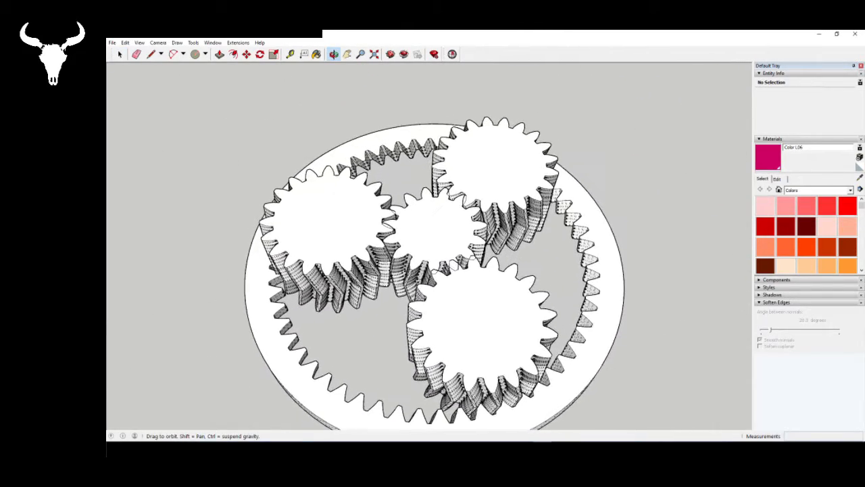
{"action": "scroll", "coordinate": [424, 338], "scroll_direction": "down", "scroll_amount": 3}
{"action": "scroll", "coordinate": [501, 371], "scroll_direction": "up", "scroll_amount": 4}
{"action": "scroll", "coordinate": [423, 404], "scroll_direction": "up", "scroll_amount": 5}
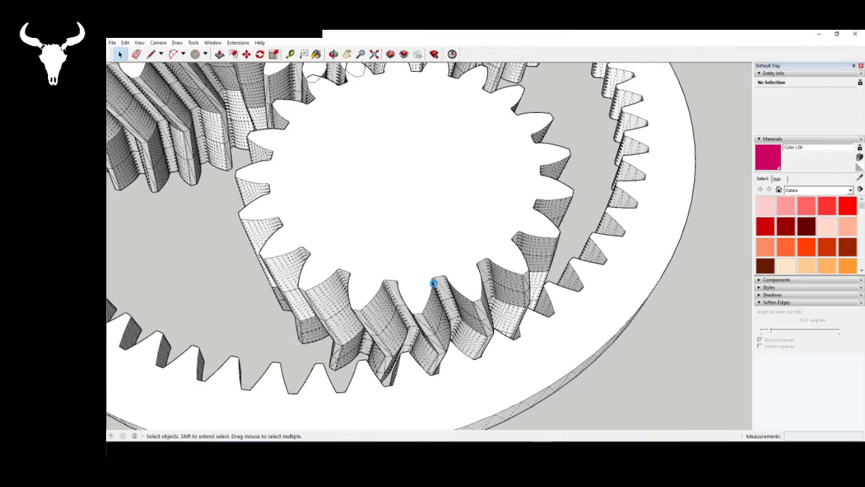
{"action": "scroll", "coordinate": [414, 312], "scroll_direction": "up", "scroll_amount": 1}
{"action": "scroll", "coordinate": [391, 394], "scroll_direction": "up", "scroll_amount": 5}
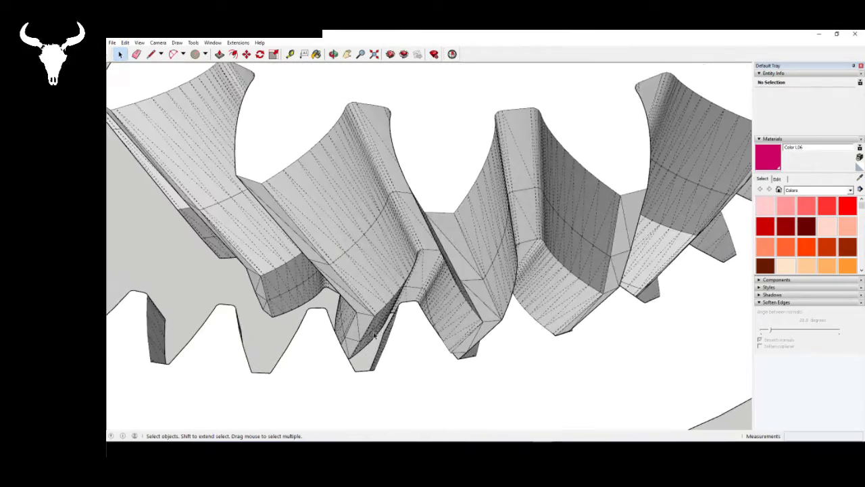
{"action": "middle_click_drag", "start_coordinate": [391, 394], "coordinate": [390, 230]}
{"action": "scroll", "coordinate": [515, 405], "scroll_direction": "up", "scroll_amount": 6}
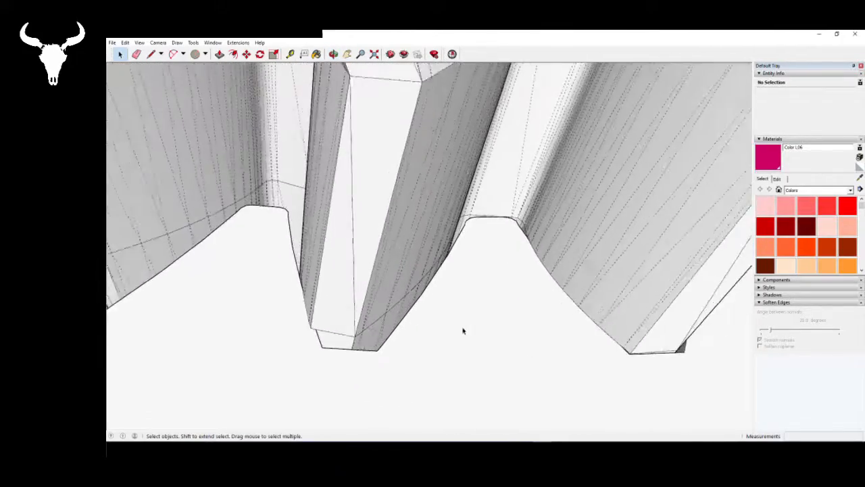
- Turn on the X-ray face style and inspect the contact between the planet and ring teeth
{"action": "left_click", "coordinate": [139, 43]}
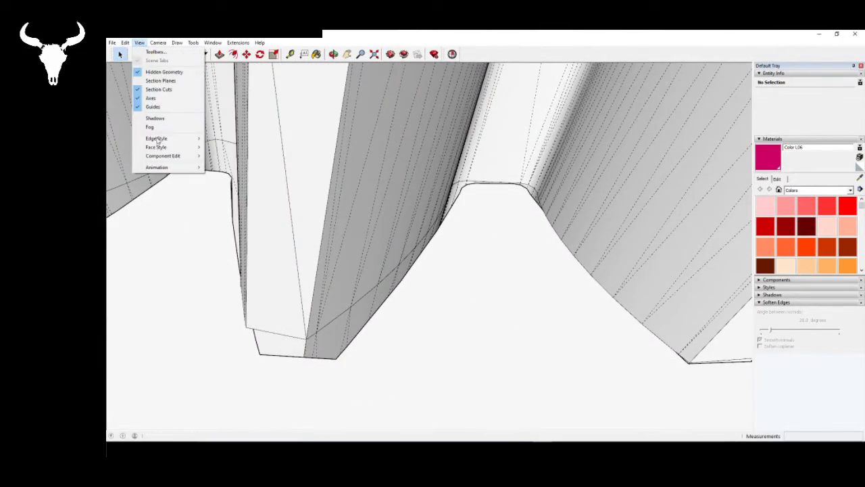
{"action": "left_click", "coordinate": [250, 150]}
{"action": "middle_click_drag", "start_coordinate": [250, 150], "coordinate": [370, 305]}
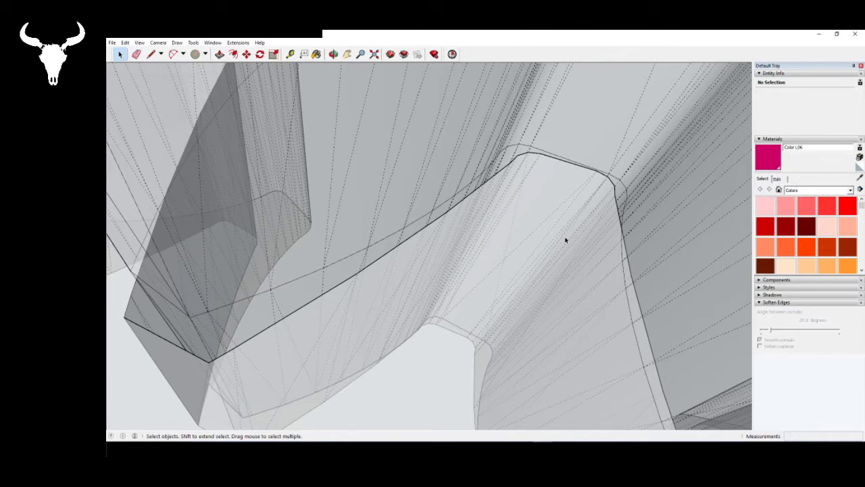
{"action": "middle_click_drag", "start_coordinate": [565, 239], "coordinate": [420, 183]}
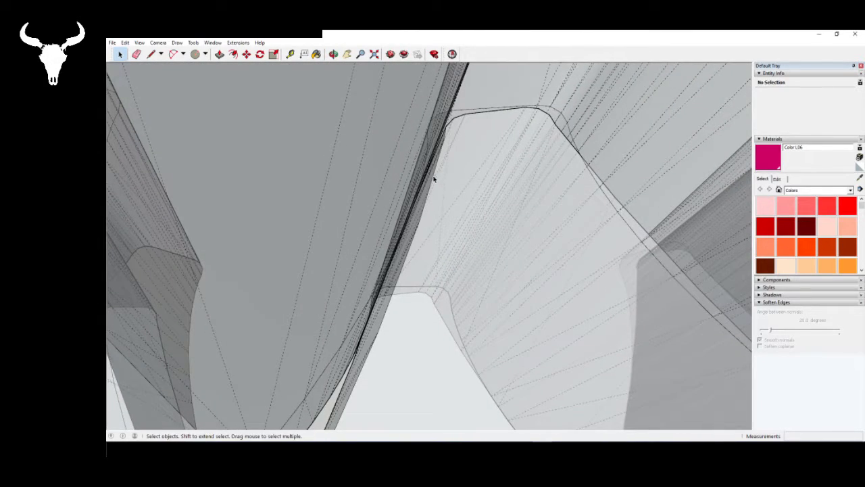
{"action": "middle_click_drag", "start_coordinate": [455, 243], "coordinate": [442, 306]}
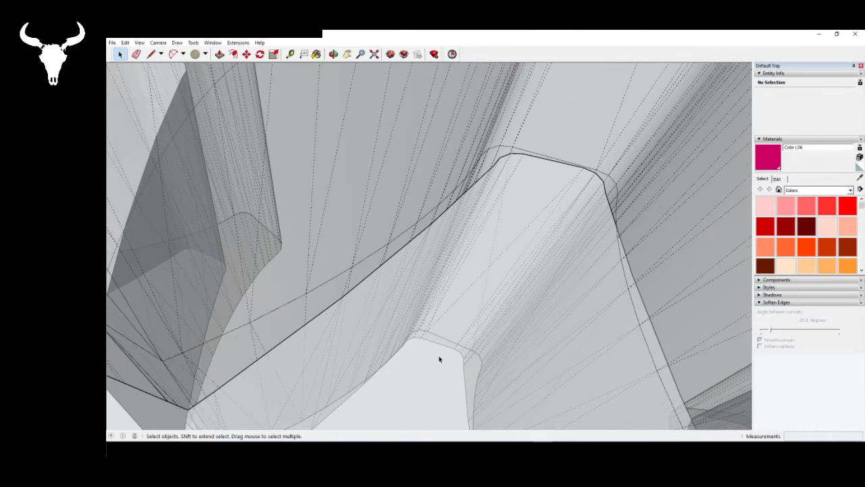
{"action": "scroll", "coordinate": [440, 358], "scroll_direction": "down", "scroll_amount": 8}
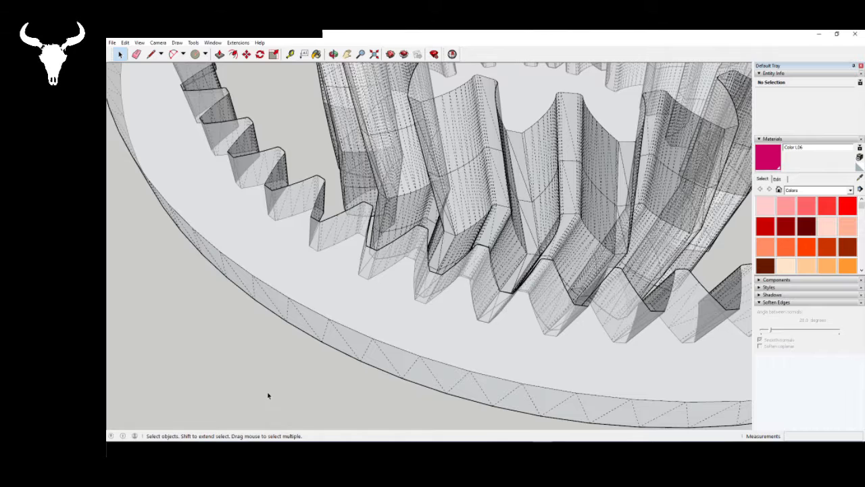
- Open the ring gear's group for editing and undo the guide line deletion and the top face's twist
{"action": "scroll", "coordinate": [301, 395], "scroll_direction": "down", "scroll_amount": 10}
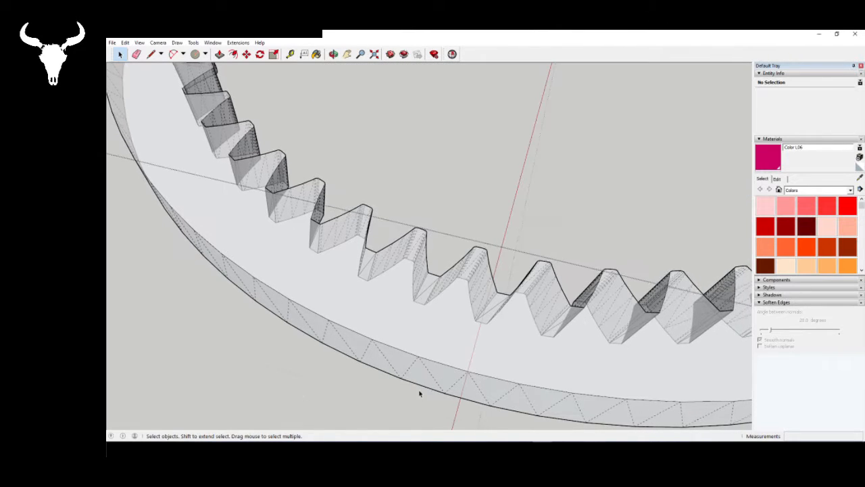
{"action": "scroll", "coordinate": [483, 232], "scroll_direction": "up", "scroll_amount": 7}
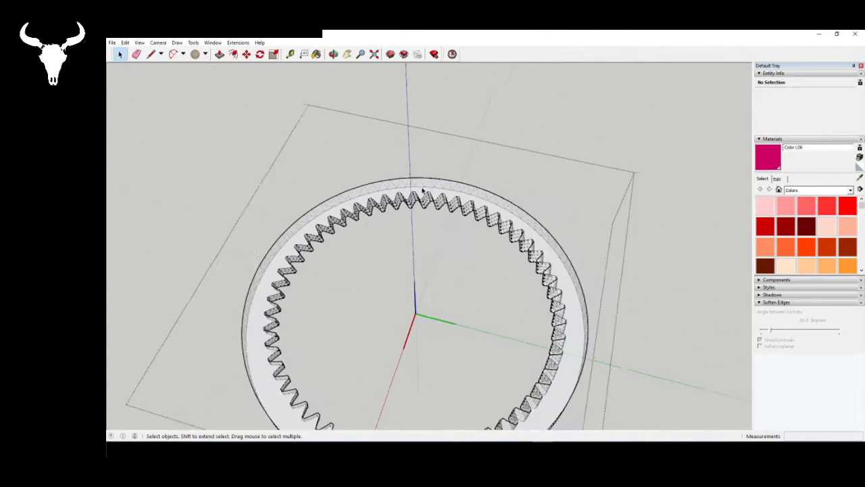
{"action": "scroll", "coordinate": [400, 203], "scroll_direction": "down", "scroll_amount": 8}
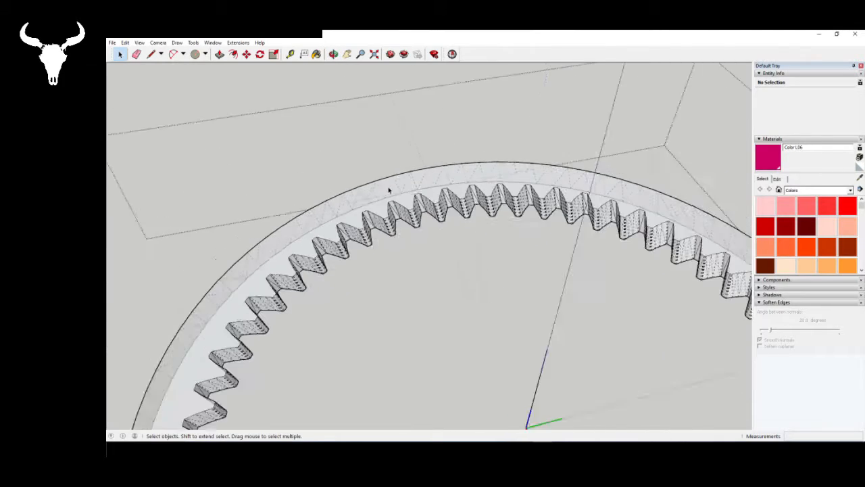
{"action": "mouse_move", "coordinate": [438, 226]}
{"action": "middle_mouse_down"}
{"action": "mouse_move", "coordinate": [613, 234]}
{"action": "mouse_move", "coordinate": [394, 223]}
{"action": "middle_mouse_up"}
{"action": "scroll", "coordinate": [394, 223], "scroll_direction": "up", "scroll_amount": 2}
{"action": "scroll", "coordinate": [394, 223], "scroll_direction": "up", "scroll_amount": 5}
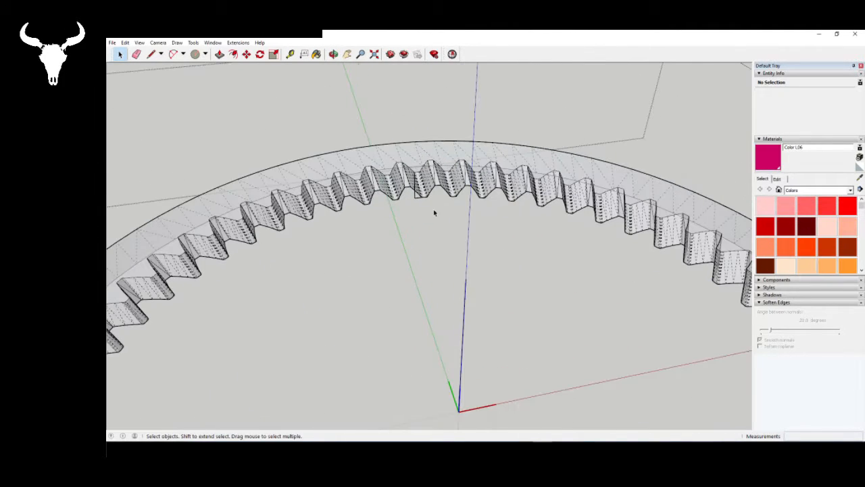
{"action": "scroll", "coordinate": [420, 168], "scroll_direction": "up", "scroll_amount": 2}
{"action": "scroll", "coordinate": [421, 168], "scroll_direction": "up", "scroll_amount": 4}
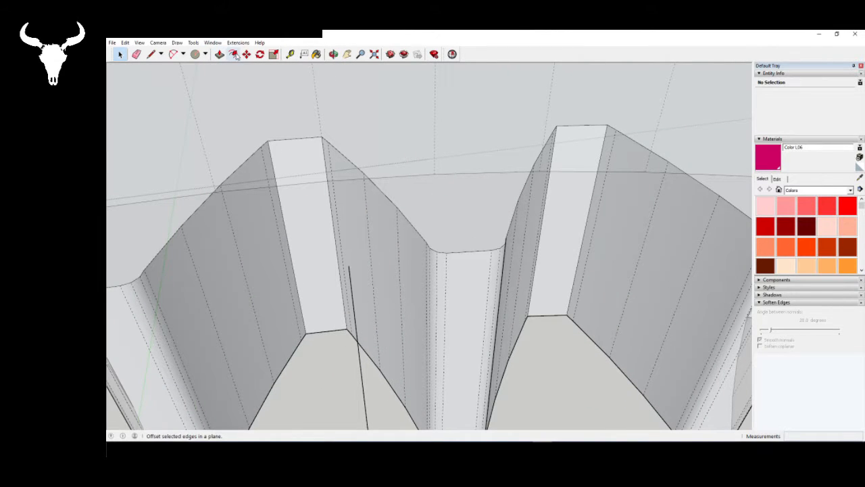
{"action": "left_click", "coordinate": [260, 54]}
{"action": "scroll", "coordinate": [333, 138], "scroll_direction": "down", "scroll_amount": 10}
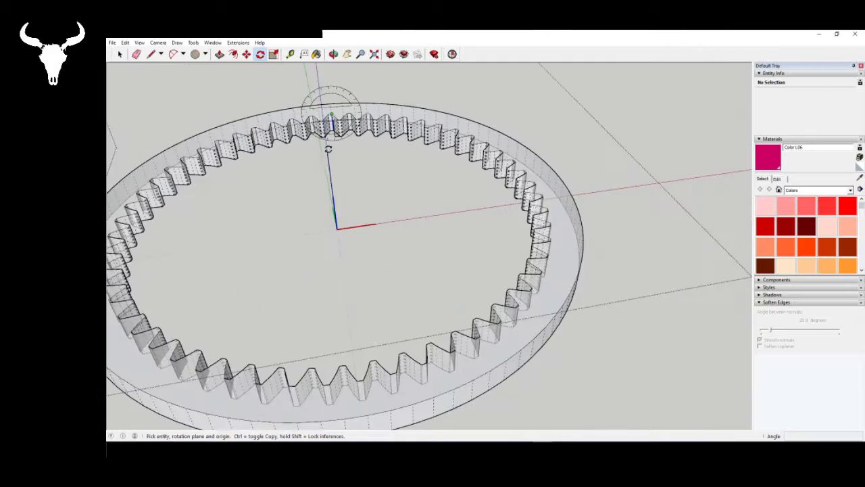
{"action": "scroll", "coordinate": [330, 157], "scroll_direction": "up", "scroll_amount": 5}
{"action": "middle_click_drag", "start_coordinate": [340, 279], "coordinate": [428, 244]}
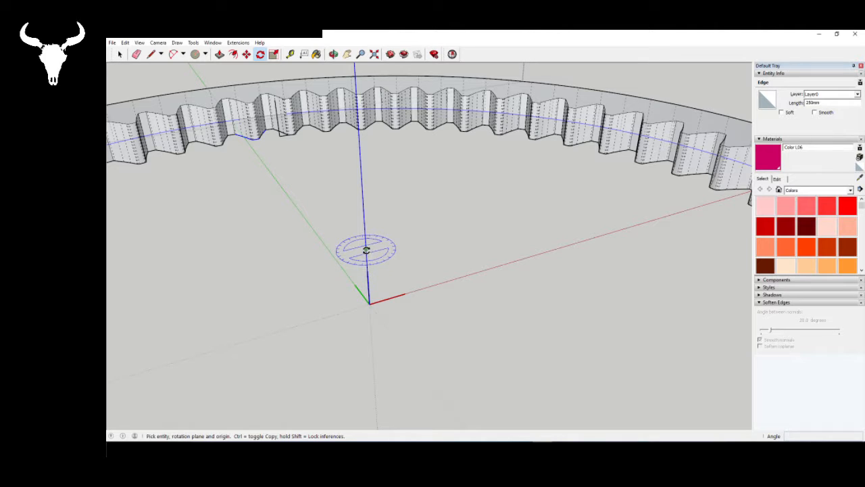
{"action": "left_click", "coordinate": [366, 250]}
{"action": "scroll", "coordinate": [413, 335], "scroll_direction": "down", "scroll_amount": 5}
{"action": "scroll", "coordinate": [344, 216], "scroll_direction": "up", "scroll_amount": 8}
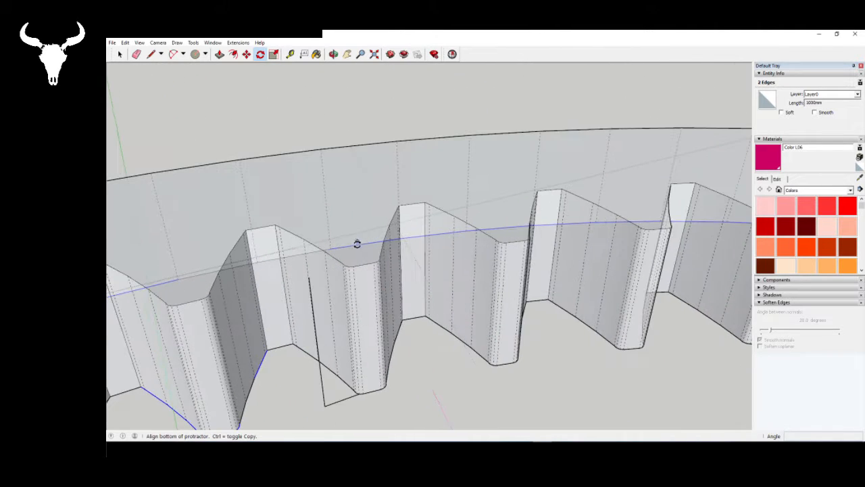
{"action": "scroll", "coordinate": [356, 243], "scroll_direction": "up", "scroll_amount": 4}
{"action": "scroll", "coordinate": [382, 238], "scroll_direction": "down", "scroll_amount": 3}
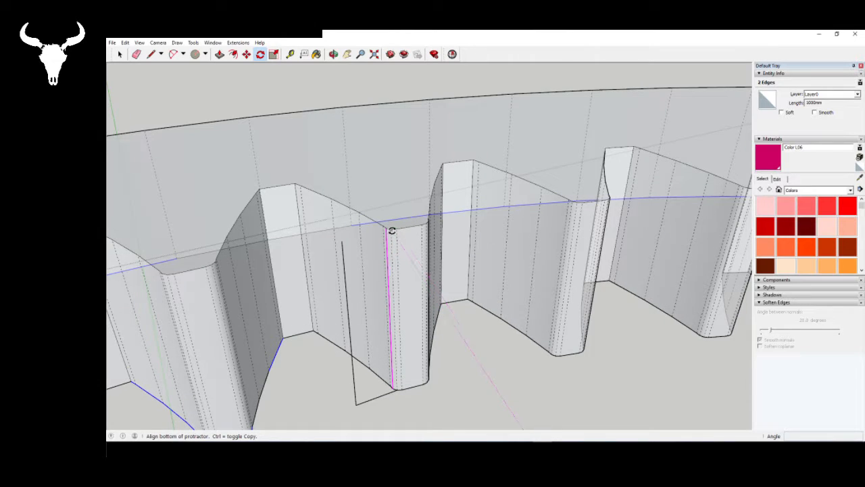
{"action": "scroll", "coordinate": [391, 231], "scroll_direction": "up", "scroll_amount": 1}
{"action": "left_click", "coordinate": [391, 231]}
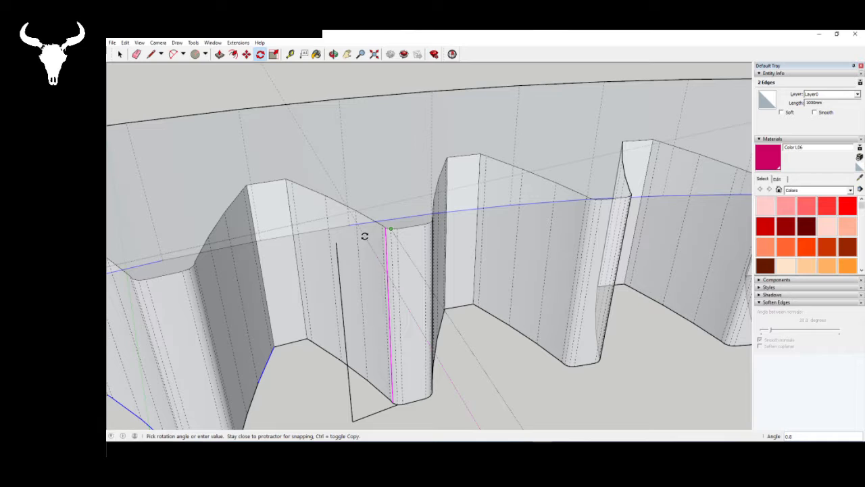
{"action": "key", "text": "space"}
- Rotate the ring gear's top face 1.5 degrees about the ring's vertical centre axis to twist the teeth
{"action": "left_click", "coordinate": [374, 158]}
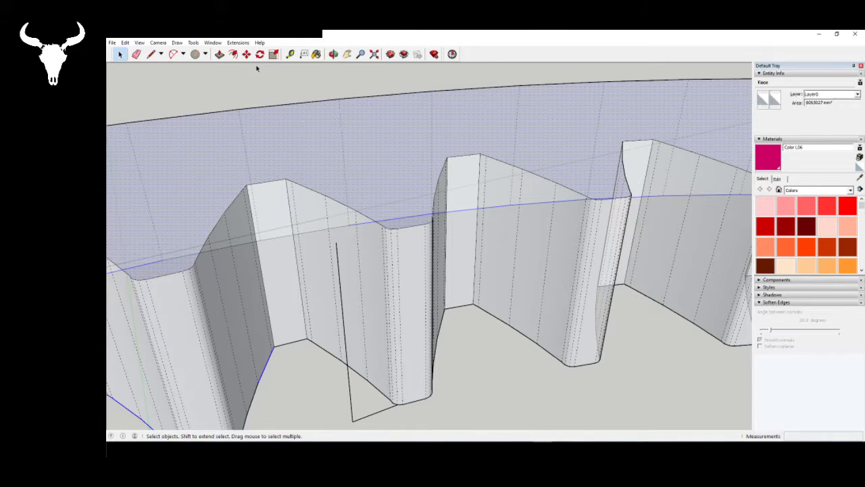
{"action": "left_click", "coordinate": [260, 54]}
{"action": "scroll", "coordinate": [214, 187], "scroll_direction": "down", "scroll_amount": 10}
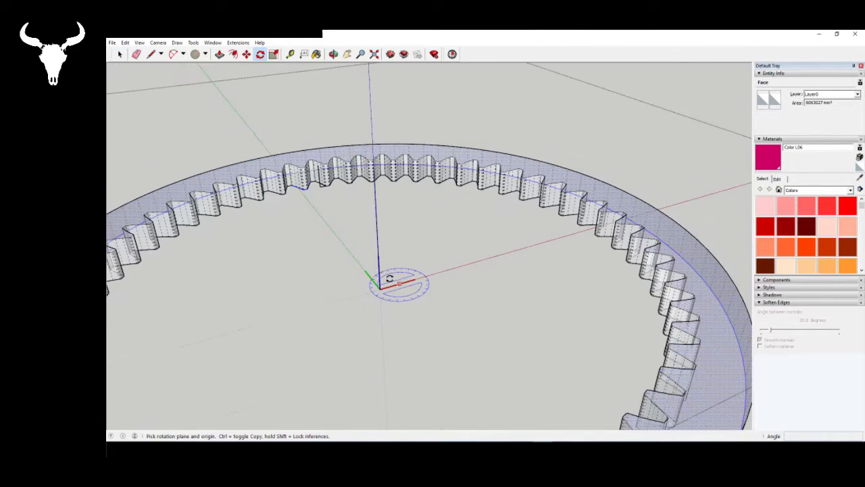
{"action": "scroll", "coordinate": [375, 252], "scroll_direction": "up", "scroll_amount": 4}
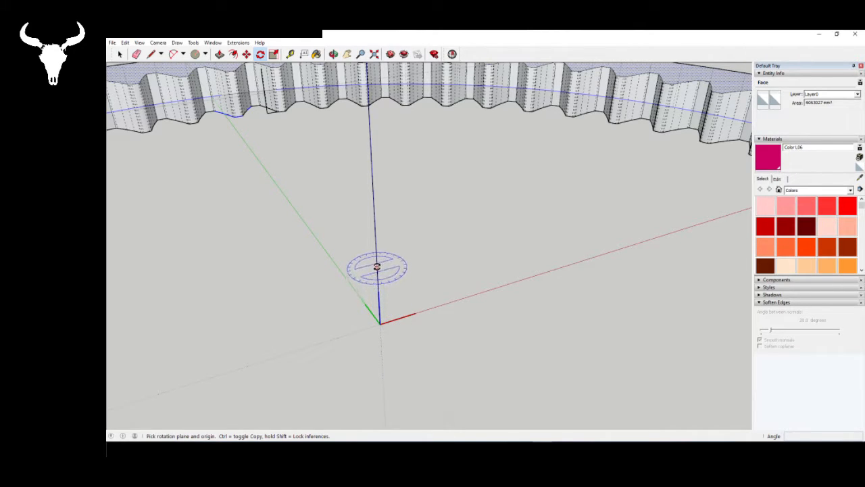
{"action": "left_click", "coordinate": [376, 247]}
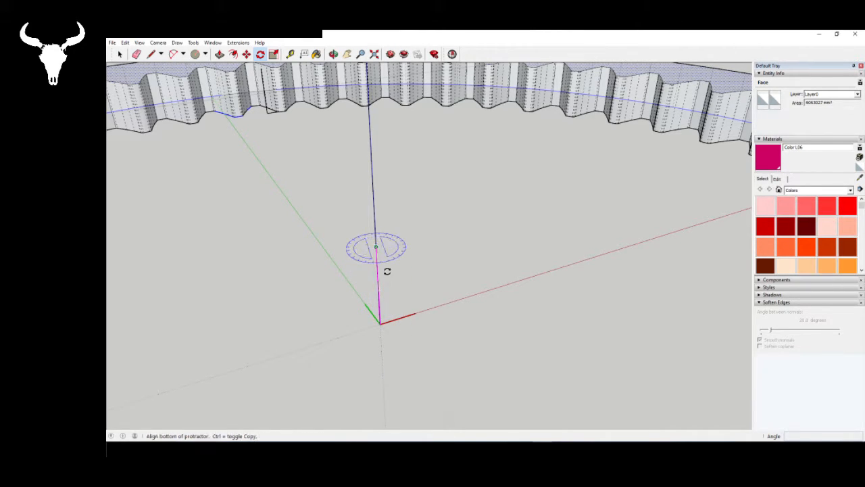
{"action": "scroll", "coordinate": [388, 352], "scroll_direction": "down", "scroll_amount": 3}
{"action": "scroll", "coordinate": [355, 183], "scroll_direction": "up", "scroll_amount": 5}
{"action": "scroll", "coordinate": [342, 161], "scroll_direction": "up", "scroll_amount": 5}
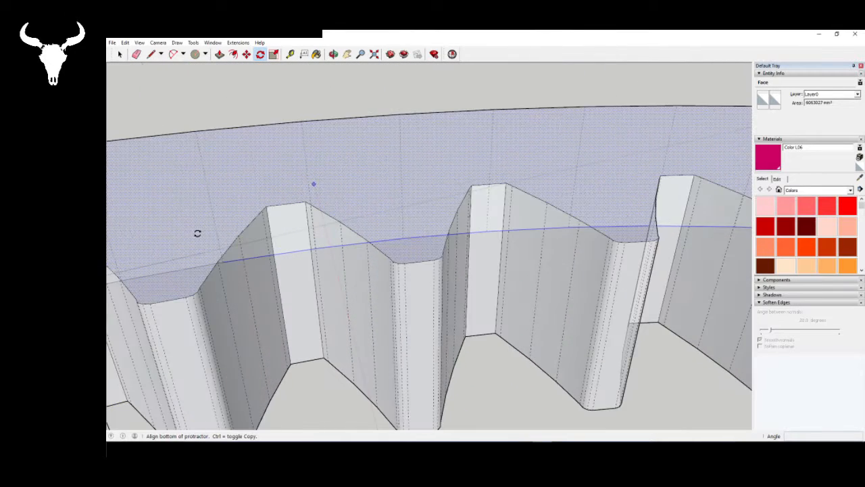
{"action": "scroll", "coordinate": [195, 231], "scroll_direction": "down", "scroll_amount": 3}
{"action": "scroll", "coordinate": [313, 280], "scroll_direction": "up", "scroll_amount": 4}
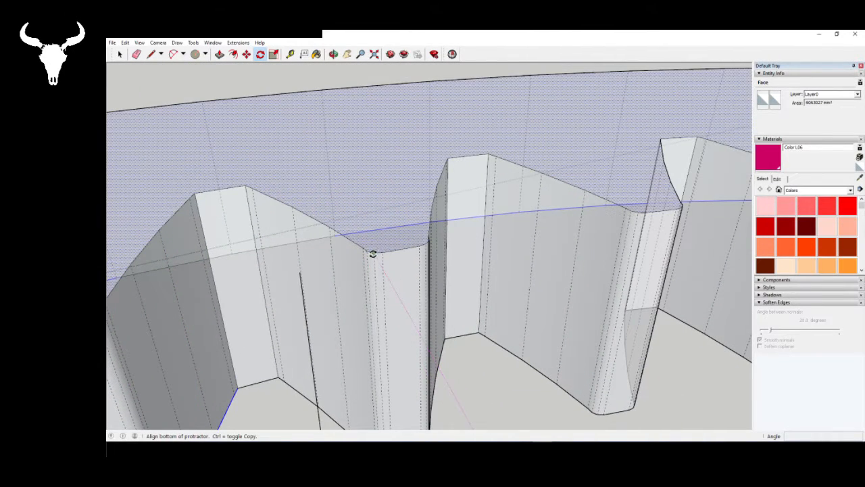
{"action": "left_click", "coordinate": [367, 255]}
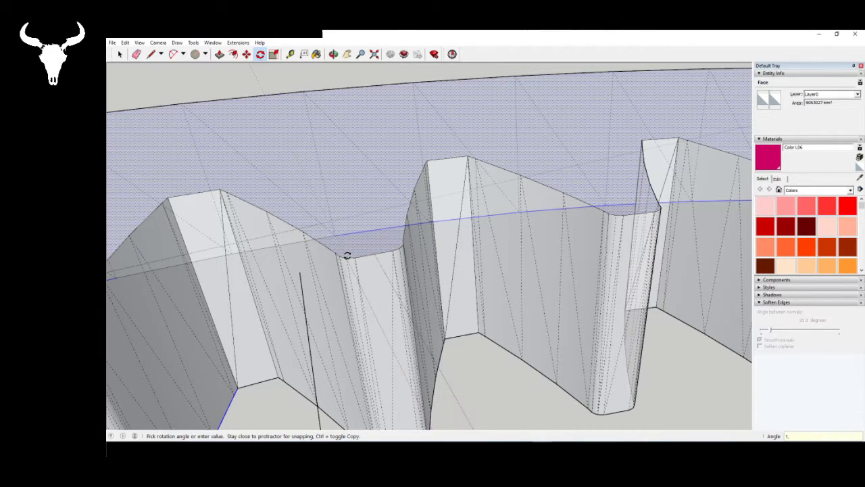
{"action": "type", "text": "1.5"}
{"action": "key", "text": "Return"}
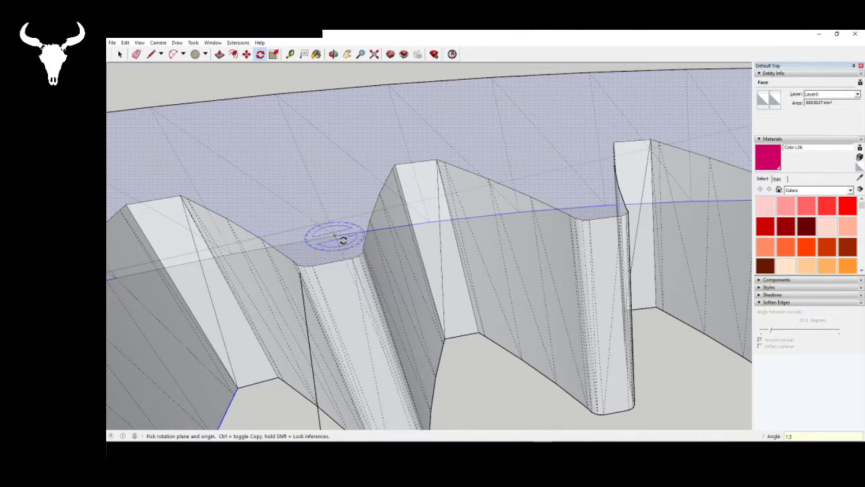
- Delete the 60 mm and vertical guide lines beside the retwisted ring tooth
{"action": "middle_click_drag", "start_coordinate": [340, 239], "coordinate": [365, 262]}
{"action": "scroll", "coordinate": [354, 239], "scroll_direction": "down", "scroll_amount": 4}
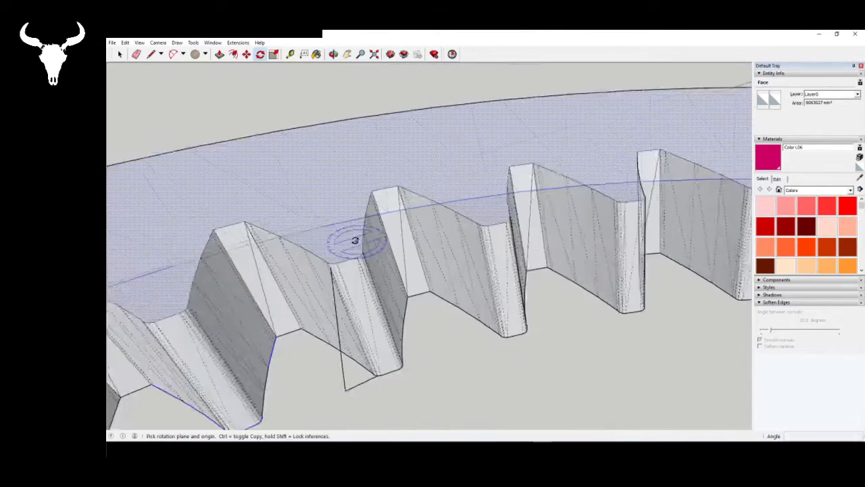
{"action": "key", "text": "space"}
{"action": "scroll", "coordinate": [360, 363], "scroll_direction": "up", "scroll_amount": 3}
{"action": "left_click", "coordinate": [358, 363]}
{"action": "key", "text": "Delete"}
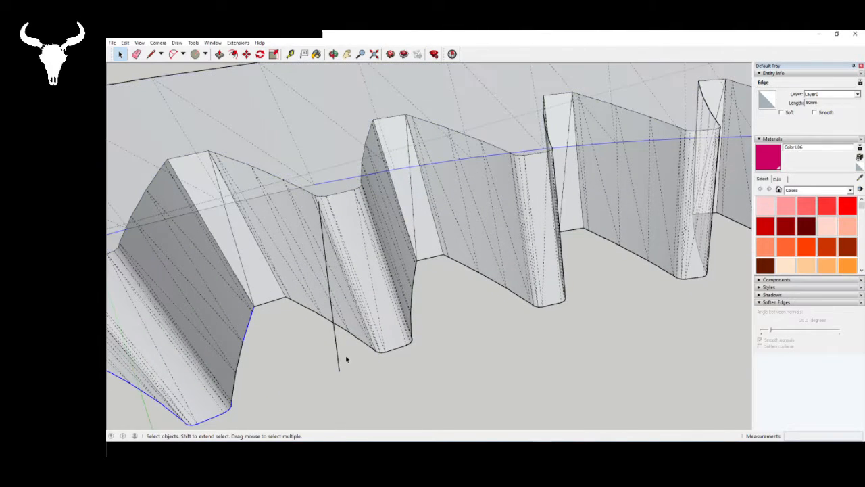
{"action": "scroll", "coordinate": [432, 308], "scroll_direction": "down", "scroll_amount": 3}
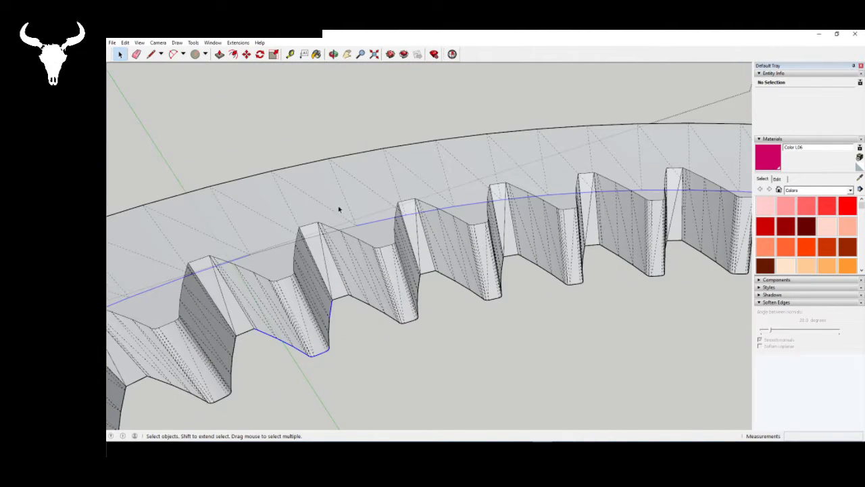
- Leave the ring gear's group and examine how its retwisted teeth engage the planet gear
{"action": "scroll", "coordinate": [496, 322], "scroll_direction": "down", "scroll_amount": 5}
{"action": "middle_click_drag", "start_coordinate": [349, 220], "coordinate": [703, 337]}
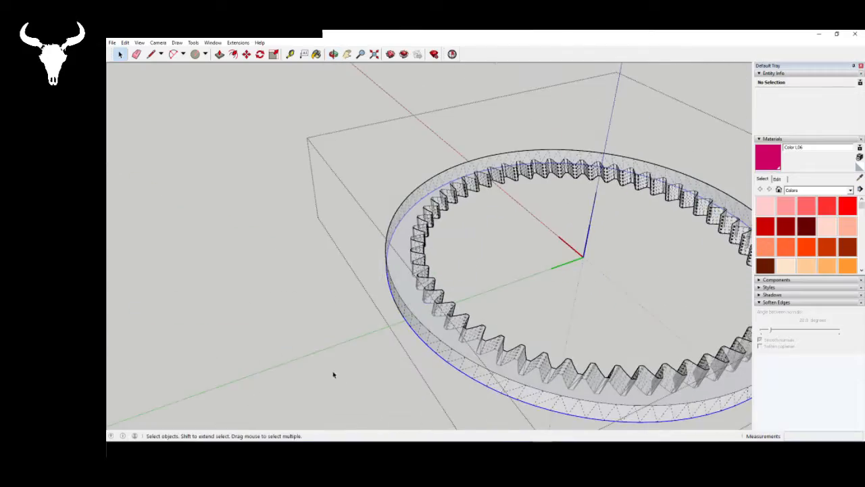
{"action": "left_click", "coordinate": [323, 357]}
{"action": "scroll", "coordinate": [323, 357], "scroll_direction": "down", "scroll_amount": 5}
{"action": "scroll", "coordinate": [485, 356], "scroll_direction": "up", "scroll_amount": 4}
{"action": "middle_click_drag", "start_coordinate": [575, 192], "coordinate": [263, 214]}
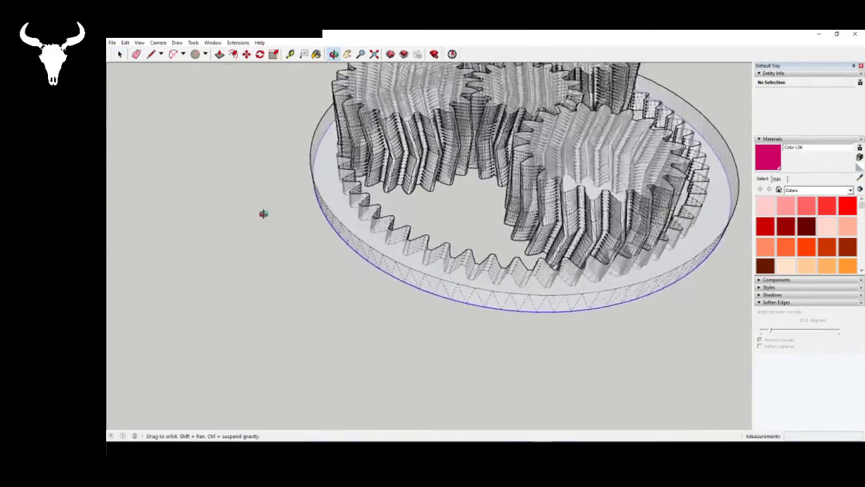
{"action": "scroll", "coordinate": [264, 214], "scroll_direction": "down", "scroll_amount": 3}
{"action": "scroll", "coordinate": [298, 309], "scroll_direction": "up", "scroll_amount": 8}
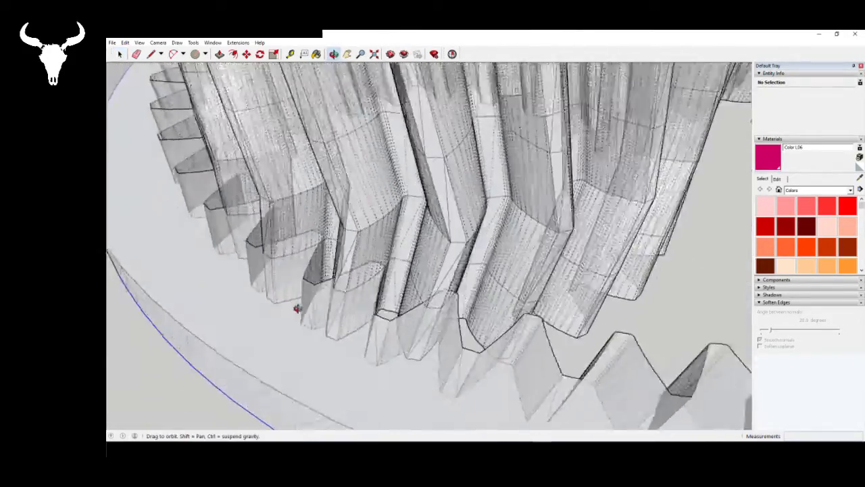
{"action": "middle_click_drag", "start_coordinate": [297, 308], "coordinate": [558, 394]}
{"action": "scroll", "coordinate": [540, 365], "scroll_direction": "down", "scroll_amount": 4}
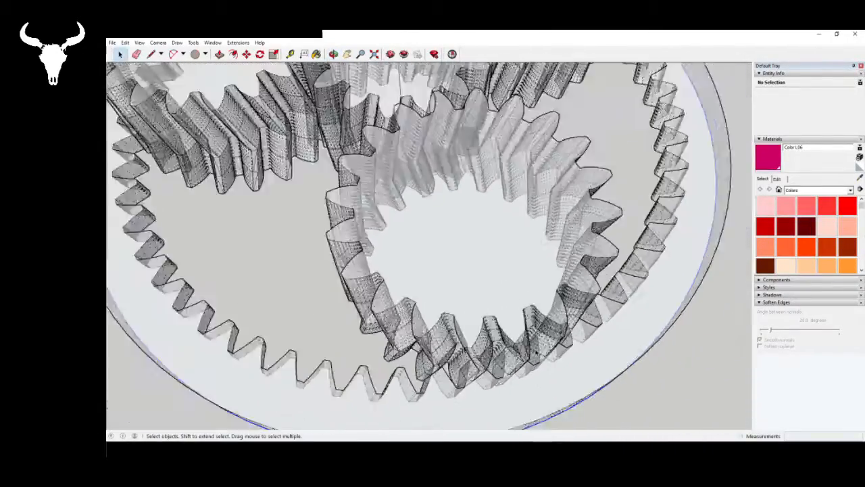
- Inspect the contact between individual planet and ring teeth closely for overlaps and gaps along their flanks
{"action": "scroll", "coordinate": [538, 352], "scroll_direction": "down", "scroll_amount": 5}
{"action": "middle_click_drag", "start_coordinate": [448, 249], "coordinate": [420, 260]}
{"action": "scroll", "coordinate": [428, 313], "scroll_direction": "up", "scroll_amount": 5}
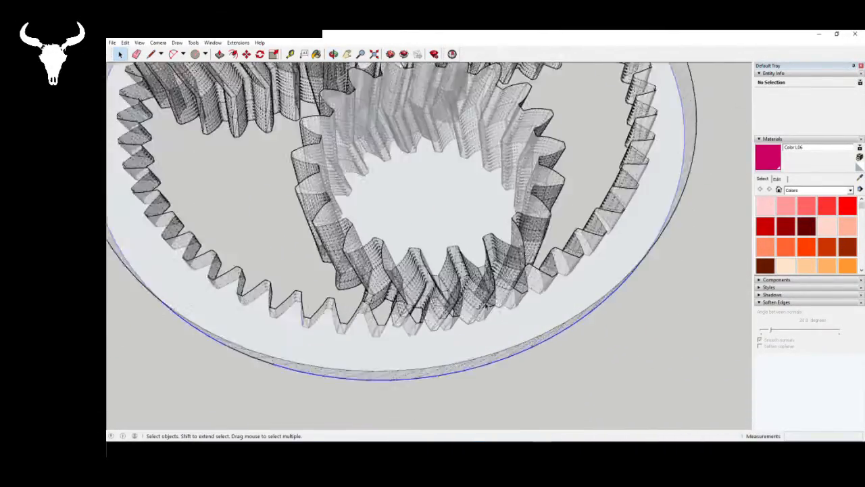
{"action": "scroll", "coordinate": [485, 306], "scroll_direction": "up", "scroll_amount": 4}
{"action": "mouse_move", "coordinate": [484, 305]}
{"action": "middle_mouse_down"}
{"action": "mouse_move", "coordinate": [473, 328]}
{"action": "mouse_move", "coordinate": [392, 334]}
{"action": "mouse_move", "coordinate": [244, 282]}
{"action": "mouse_move", "coordinate": [241, 297]}
{"action": "mouse_move", "coordinate": [486, 310]}
{"action": "middle_mouse_up"}
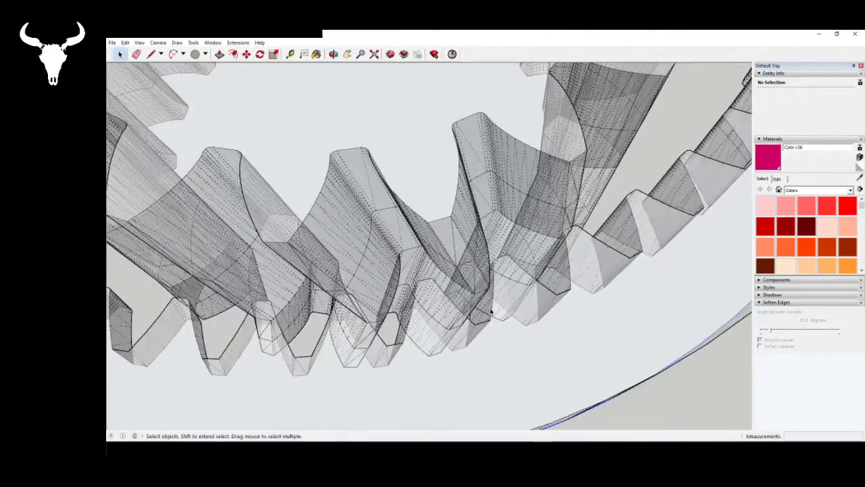
{"action": "scroll", "coordinate": [491, 311], "scroll_direction": "down", "scroll_amount": 3}
{"action": "scroll", "coordinate": [514, 306], "scroll_direction": "down", "scroll_amount": 3}
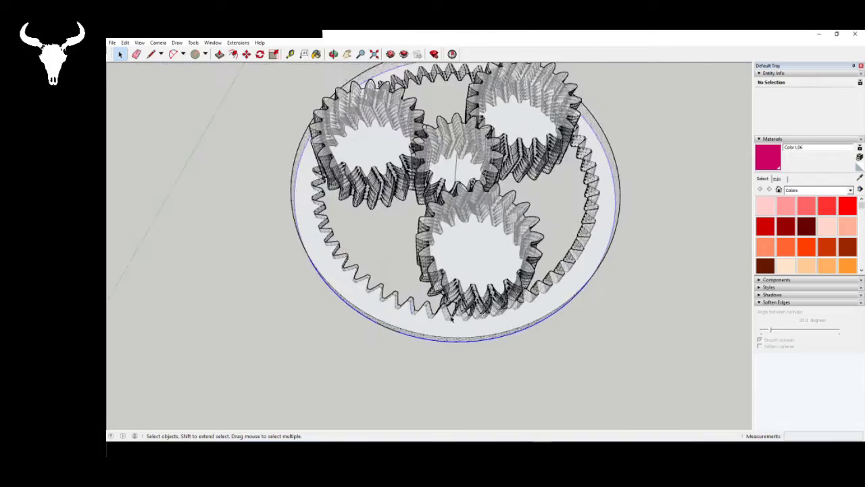
{"action": "middle_click_drag", "start_coordinate": [452, 319], "coordinate": [361, 300]}
{"action": "scroll", "coordinate": [243, 364], "scroll_direction": "up", "scroll_amount": 3}
{"action": "scroll", "coordinate": [389, 325], "scroll_direction": "up", "scroll_amount": 10}
{"action": "scroll", "coordinate": [435, 271], "scroll_direction": "up", "scroll_amount": 6}
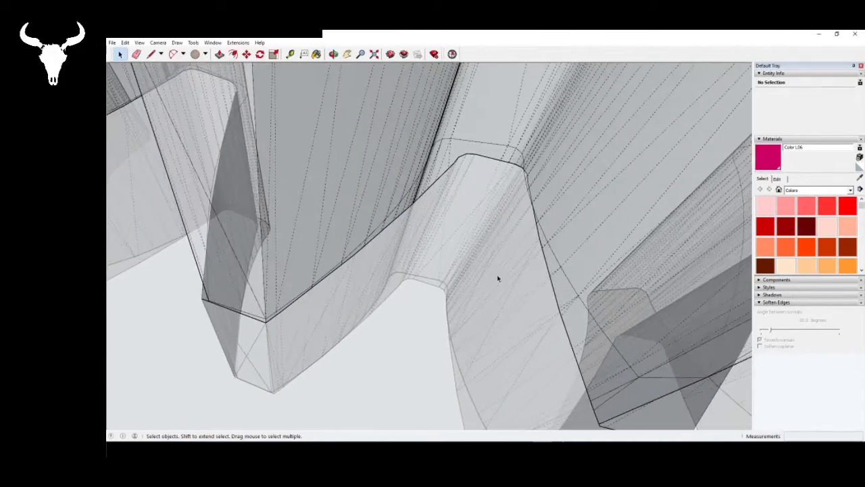
{"action": "middle_click_drag", "start_coordinate": [497, 278], "coordinate": [530, 208]}
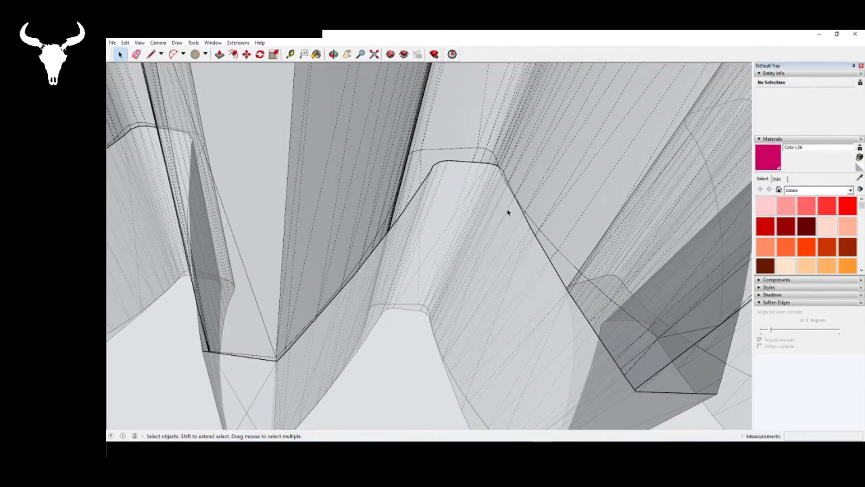
{"action": "scroll", "coordinate": [452, 221], "scroll_direction": "down", "scroll_amount": 10}
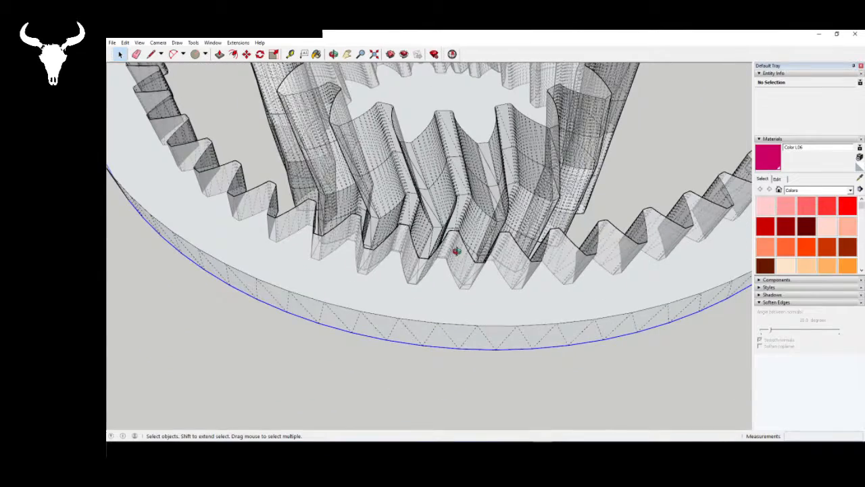
{"action": "middle_click_drag", "start_coordinate": [457, 251], "coordinate": [363, 270]}
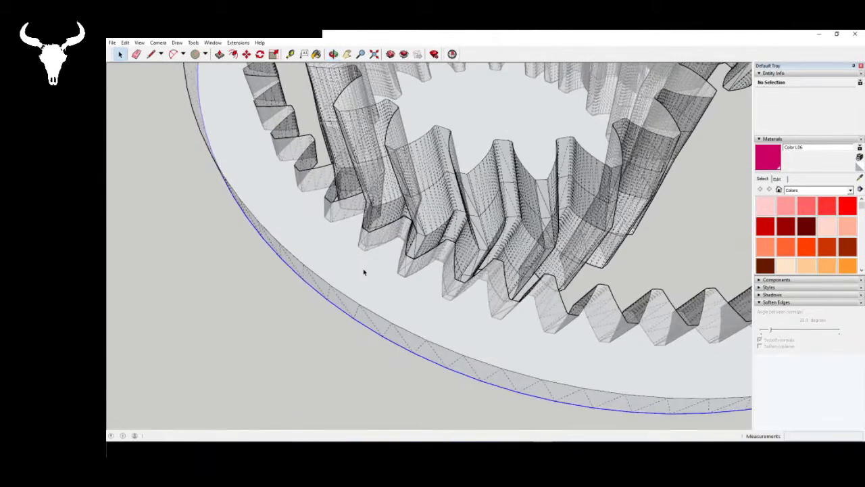
- Review the whole planetary gear set from several angles, comparing the ring's tooth slant with the planets' lower halves
{"action": "scroll", "coordinate": [363, 272], "scroll_direction": "down", "scroll_amount": 3}
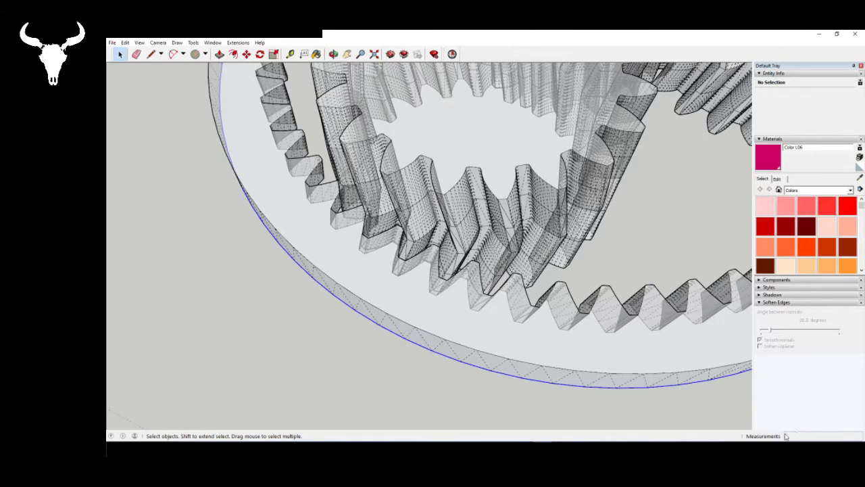
{"action": "scroll", "coordinate": [484, 354], "scroll_direction": "down", "scroll_amount": 2}
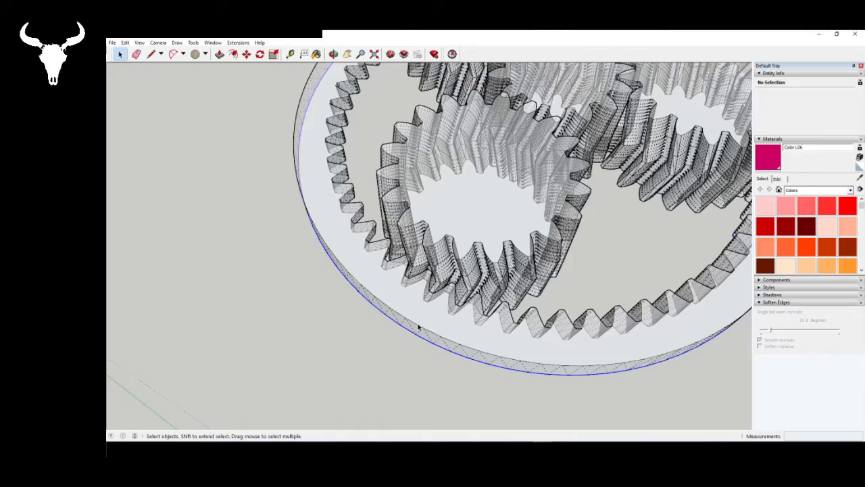
{"action": "scroll", "coordinate": [419, 327], "scroll_direction": "down", "scroll_amount": 5}
{"action": "mouse_move", "coordinate": [527, 331]}
{"action": "middle_mouse_down"}
{"action": "mouse_move", "coordinate": [516, 294]}
{"action": "mouse_move", "coordinate": [457, 270]}
{"action": "middle_mouse_up"}
{"action": "scroll", "coordinate": [456, 270], "scroll_direction": "up", "scroll_amount": 4}
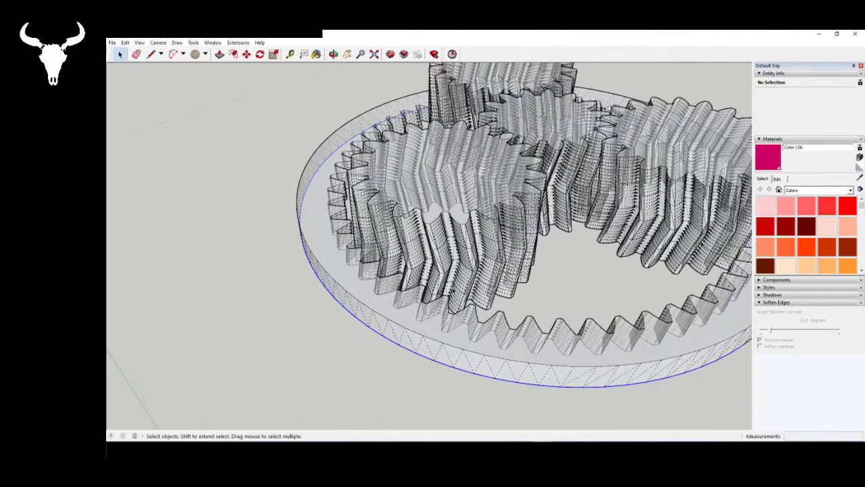
{"action": "middle_click_drag", "start_coordinate": [442, 327], "coordinate": [540, 349]}
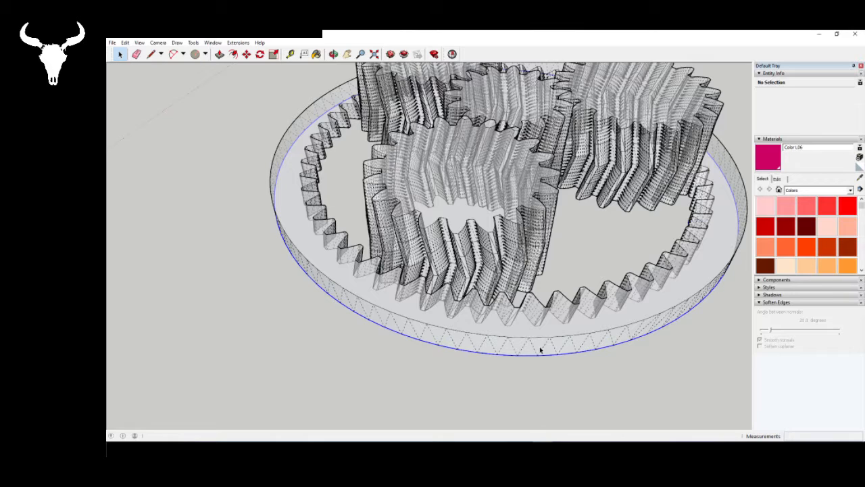
{"action": "scroll", "coordinate": [540, 350], "scroll_direction": "up", "scroll_amount": 1}
{"action": "scroll", "coordinate": [329, 311], "scroll_direction": "up", "scroll_amount": 2}
{"action": "scroll", "coordinate": [329, 312], "scroll_direction": "down", "scroll_amount": 4}
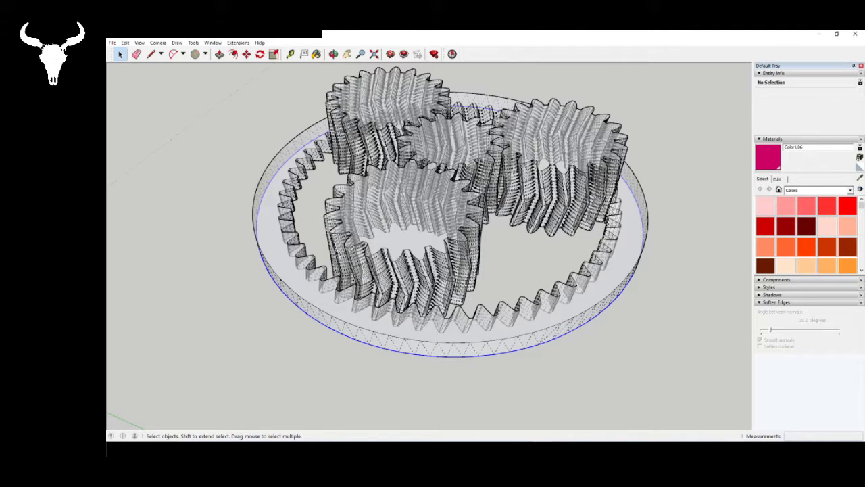
{"action": "scroll", "coordinate": [365, 308], "scroll_direction": "up", "scroll_amount": 6}
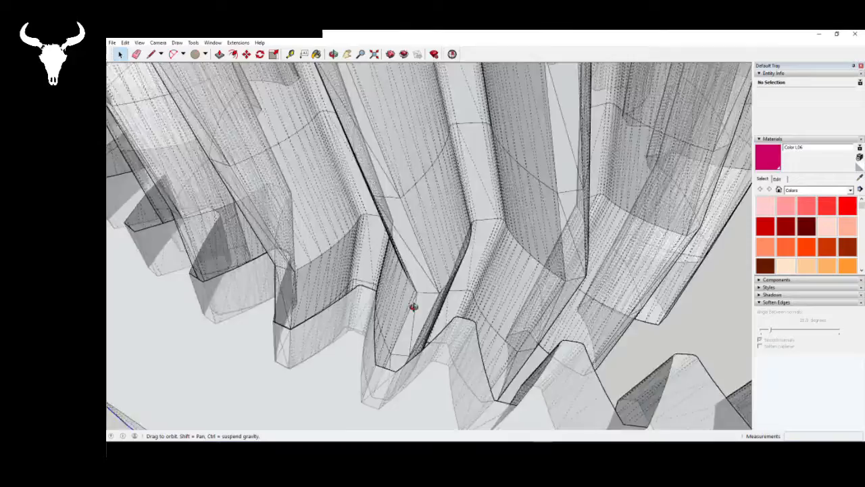
{"action": "mouse_move", "coordinate": [414, 306]}
{"action": "middle_mouse_down"}
{"action": "mouse_move", "coordinate": [353, 324]}
{"action": "mouse_move", "coordinate": [461, 332]}
{"action": "mouse_move", "coordinate": [469, 342]}
{"action": "mouse_move", "coordinate": [448, 334]}
{"action": "middle_mouse_up"}
{"action": "scroll", "coordinate": [362, 352], "scroll_direction": "down", "scroll_amount": 5}
{"action": "scroll", "coordinate": [362, 352], "scroll_direction": "down", "scroll_amount": 5}
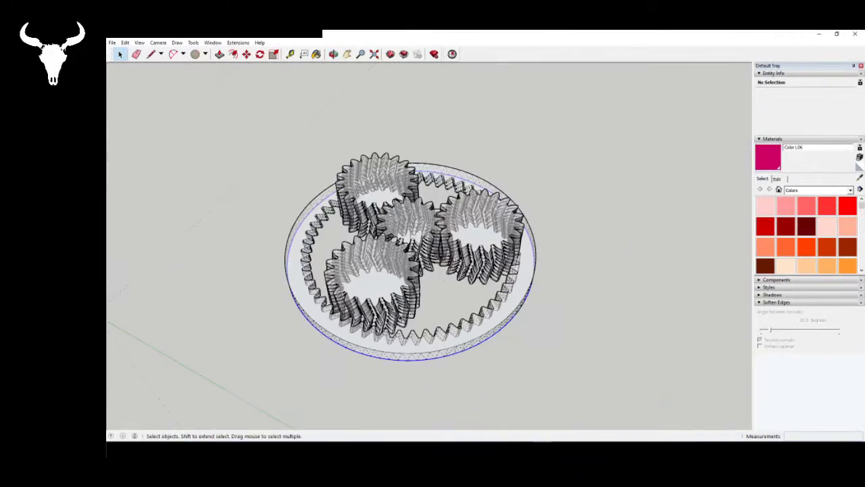
- Turn off the X-ray face style so the gears display as opaque
{"action": "left_click", "coordinate": [139, 42]}
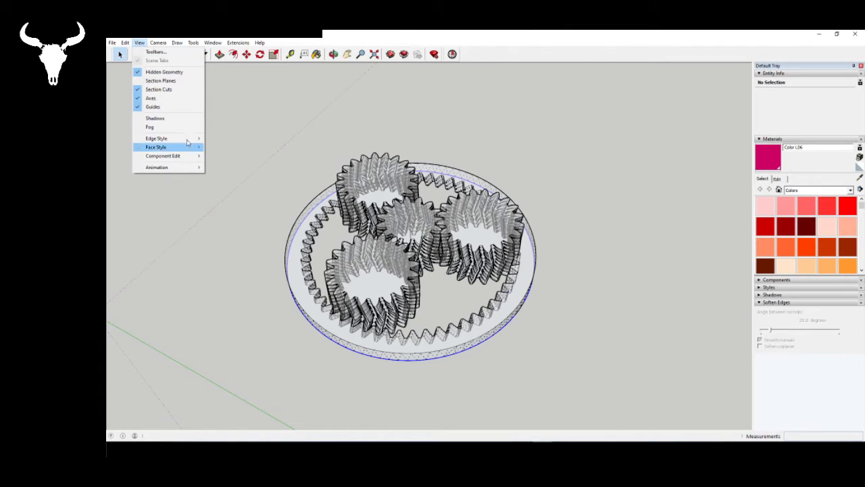
{"action": "mouse_move", "coordinate": [181, 147]}
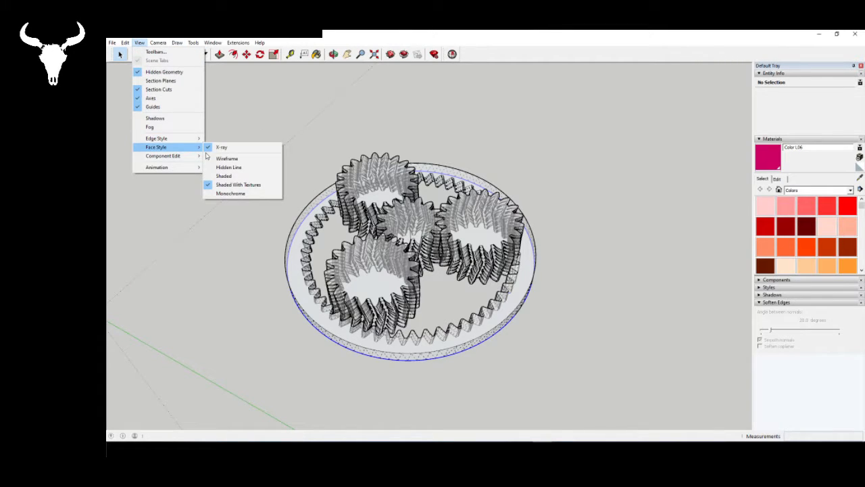
{"action": "left_click", "coordinate": [230, 147]}
{"action": "middle_click_drag", "start_coordinate": [358, 282], "coordinate": [390, 267]}
{"action": "scroll", "coordinate": [397, 297], "scroll_direction": "down", "scroll_amount": 2}
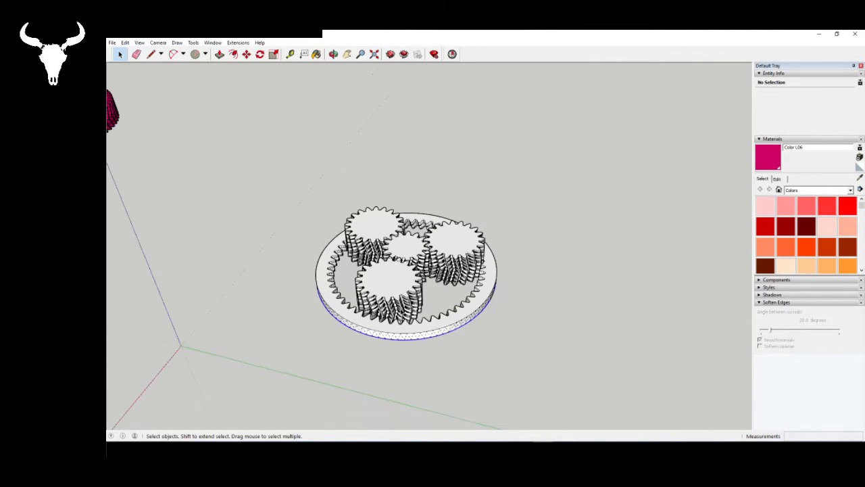
- Open the ring gear's group for editing and paint its top face with the teal Color H07
{"action": "double_click", "coordinate": [397, 331]}
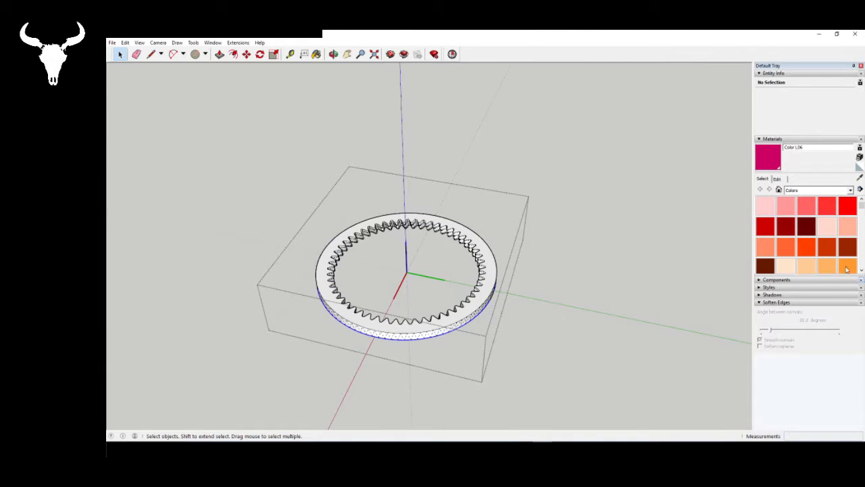
{"action": "scroll", "coordinate": [836, 262], "scroll_direction": "down", "scroll_amount": 2}
{"action": "scroll", "coordinate": [841, 260], "scroll_direction": "down", "scroll_amount": 2}
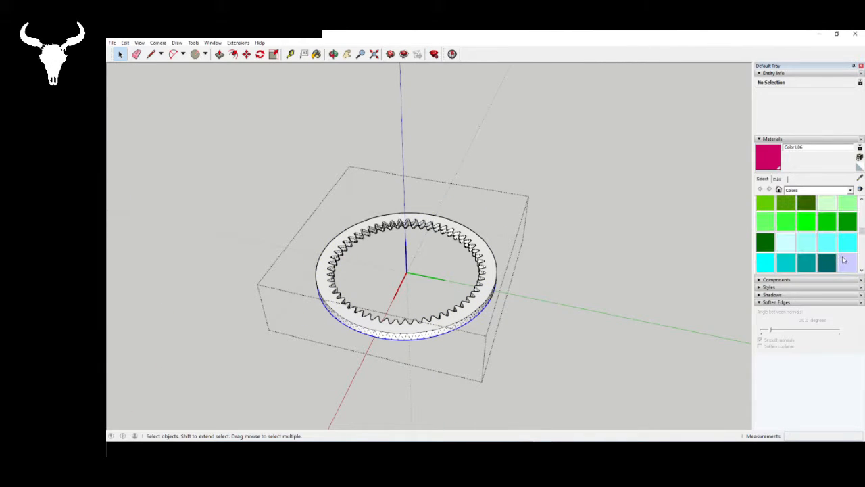
{"action": "left_click", "coordinate": [812, 266]}
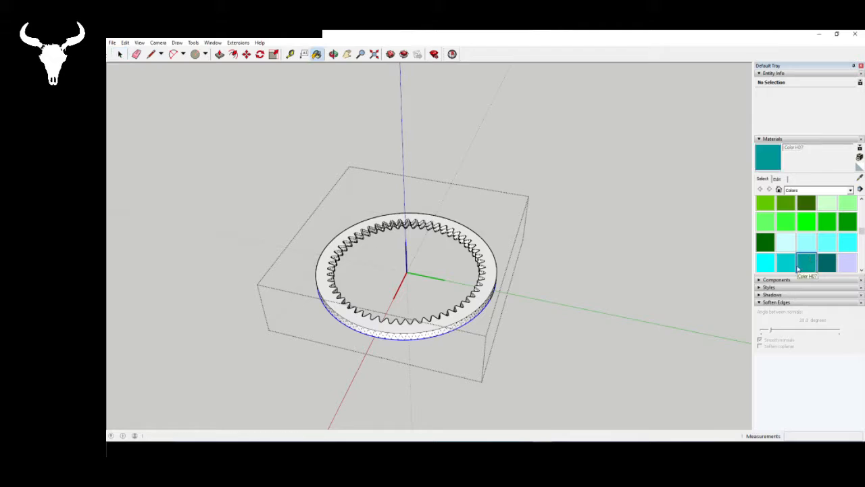
{"action": "left_click", "coordinate": [490, 289]}
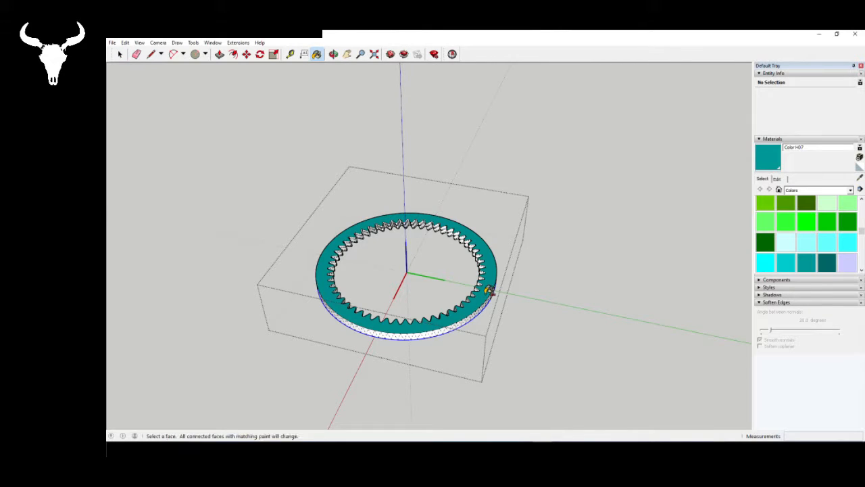
- Paint all remaining faces of the ring gear with Color H07 and leave its group
{"action": "key", "text": "ctrl+a"}
{"action": "key", "text": "space"}
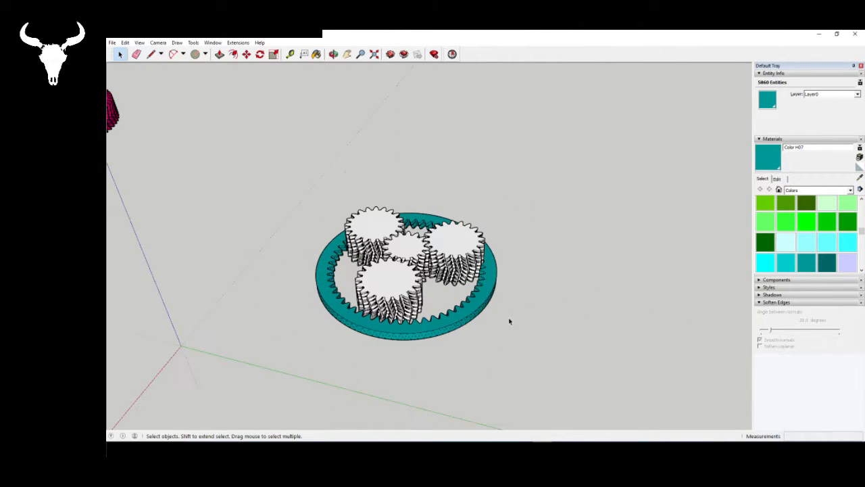
{"action": "left_click", "coordinate": [509, 320]}
{"action": "scroll", "coordinate": [395, 300], "scroll_direction": "up", "scroll_amount": 3}
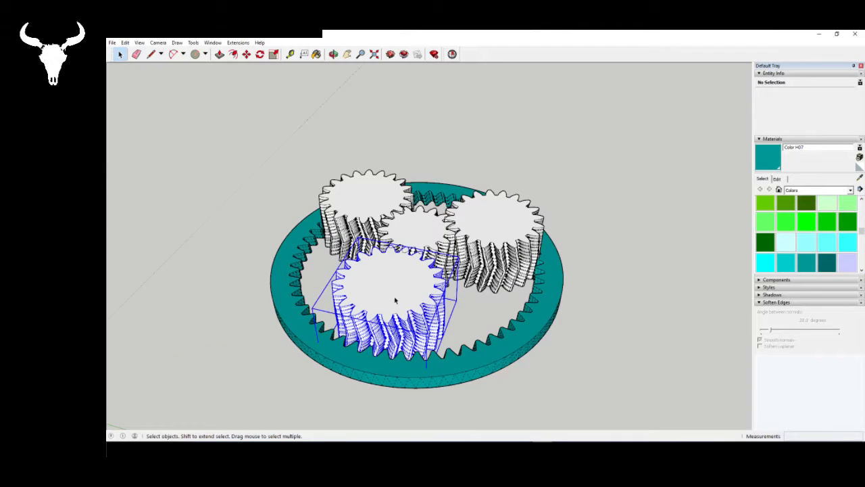
- Open a planet gear for editing, paint all its geometry with Color H06, and leave the gear
{"action": "double_click", "coordinate": [396, 301]}
{"action": "key", "text": "ctrl+a"}
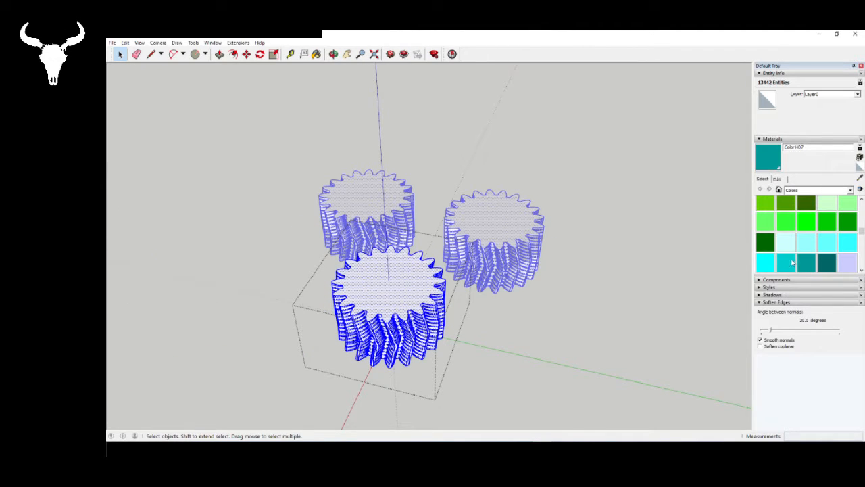
{"action": "left_click", "coordinate": [792, 263]}
{"action": "left_click", "coordinate": [427, 268]}
{"action": "key", "text": "space"}
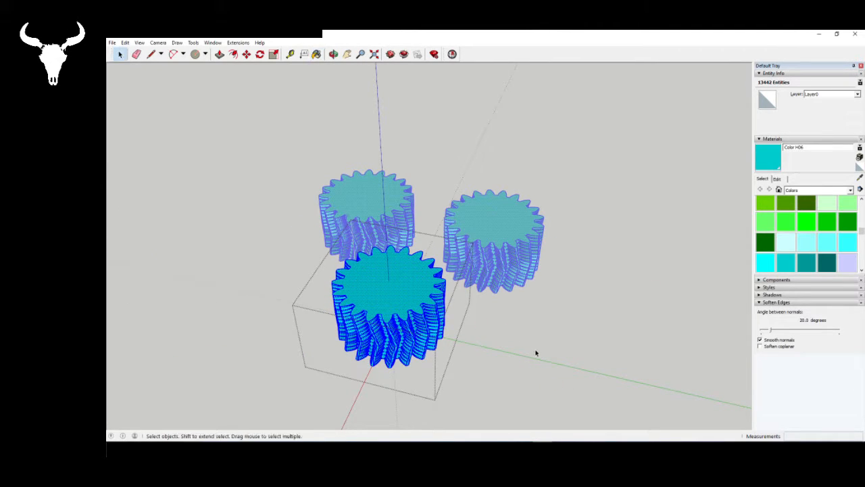
{"action": "left_click", "coordinate": [535, 351]}
- Open the central sun gear, paint all its faces with the dark teal Color H08, and leave its group
{"action": "double_click", "coordinate": [403, 238]}
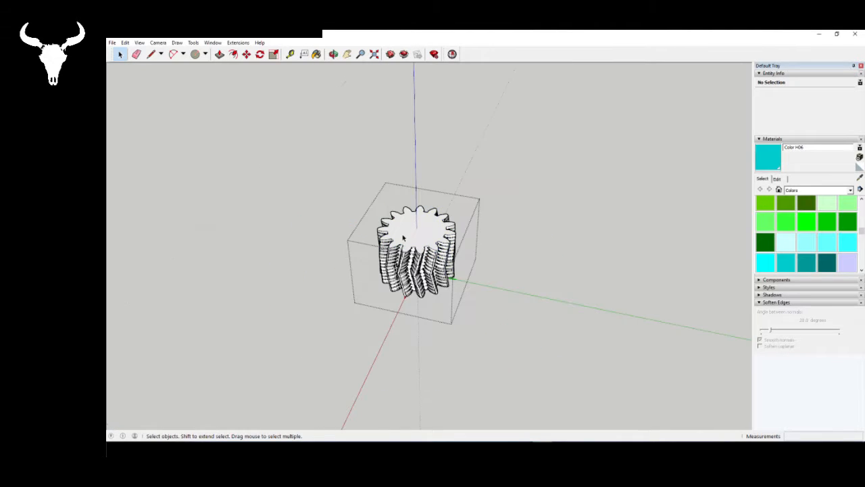
{"action": "triple_click", "coordinate": [403, 238]}
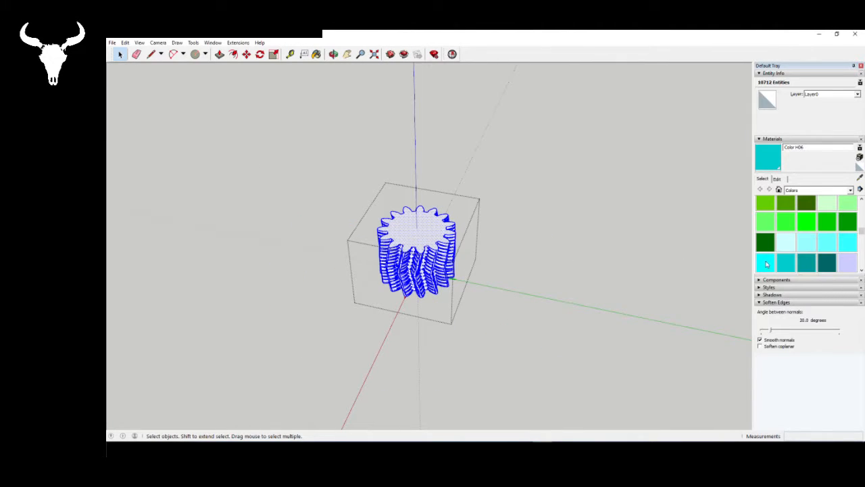
{"action": "left_click", "coordinate": [407, 230]}
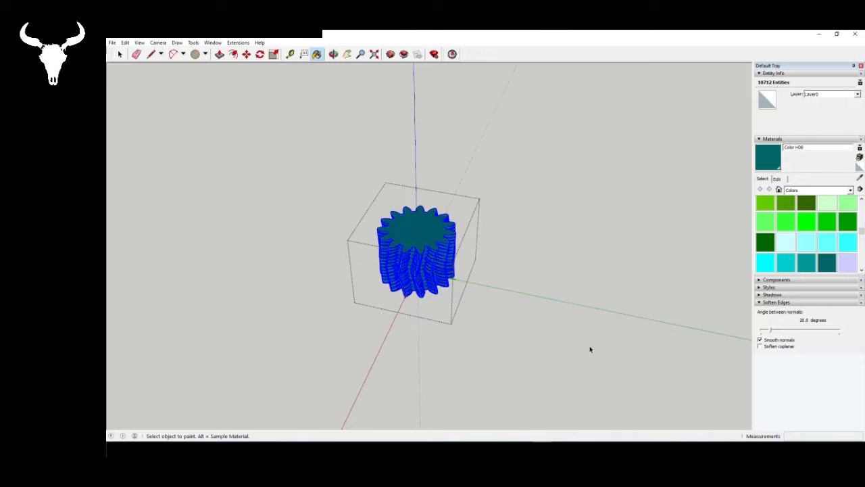
{"action": "key", "text": "space"}
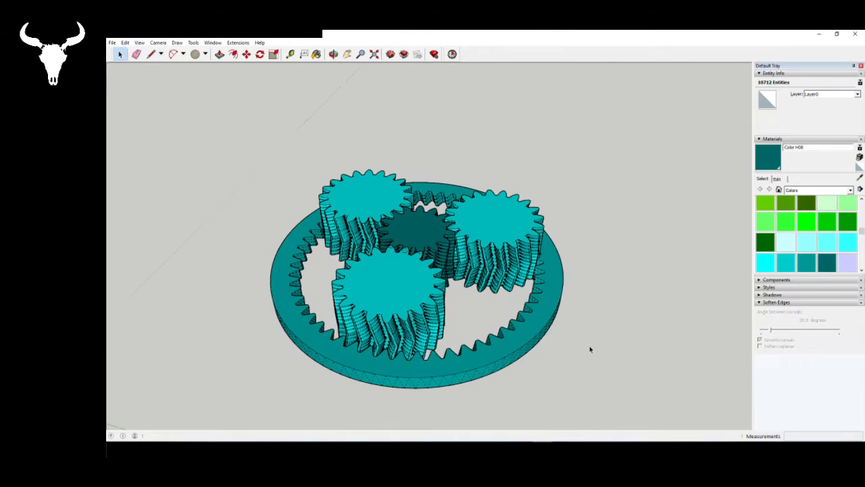
{"action": "mouse_move", "coordinate": [588, 350]}
{"action": "middle_mouse_down"}
{"action": "mouse_move", "coordinate": [382, 344]}
{"action": "mouse_move", "coordinate": [407, 339]}
{"action": "middle_mouse_up"}
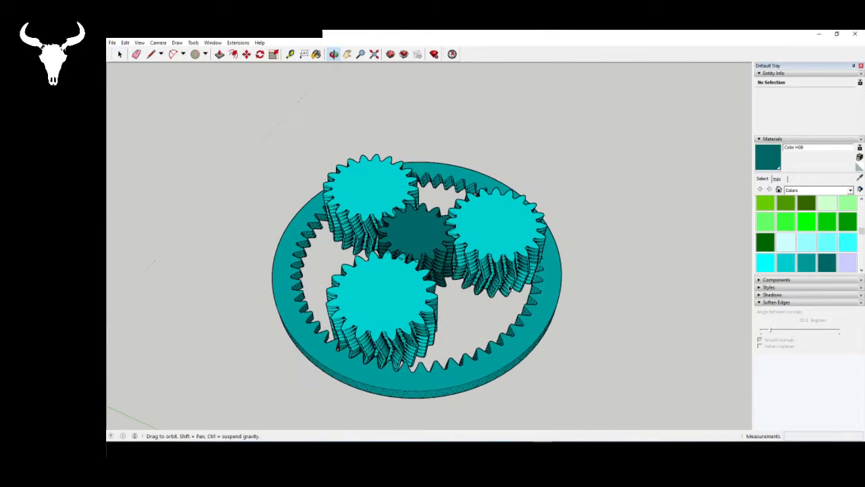
{"action": "scroll", "coordinate": [608, 250], "scroll_direction": "down", "scroll_amount": 2}
{"action": "scroll", "coordinate": [439, 298], "scroll_direction": "up", "scroll_amount": 6}
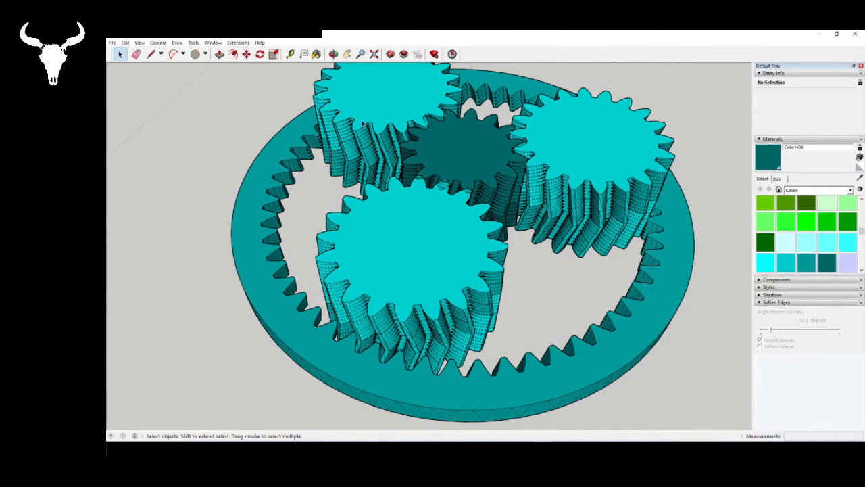
- Turn off the display of hidden geometry so the gears' softened edges no longer show
{"action": "left_click", "coordinate": [141, 44]}
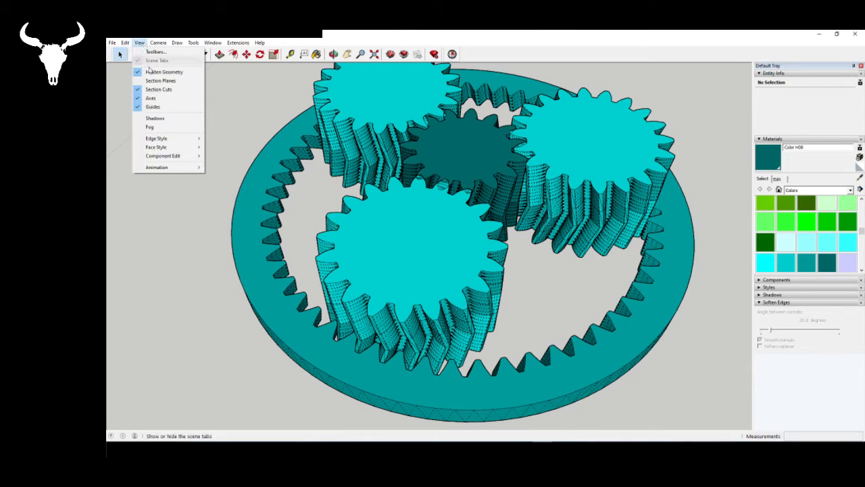
{"action": "left_click", "coordinate": [152, 76]}
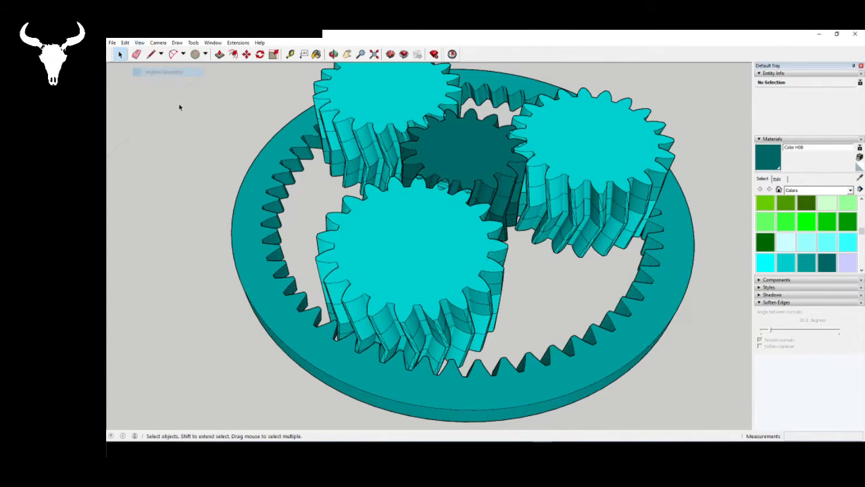
{"action": "scroll", "coordinate": [443, 355], "scroll_direction": "down", "scroll_amount": 2}
{"action": "scroll", "coordinate": [440, 351], "scroll_direction": "up", "scroll_amount": 2}
{"action": "middle_click_drag", "start_coordinate": [439, 350], "coordinate": [426, 367]}
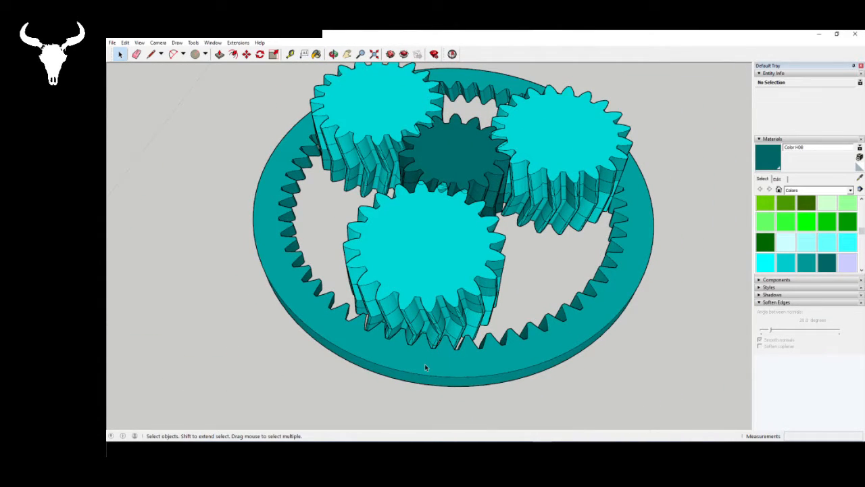
- Open the ring gear's group and push/pull its top face up 250 mm as a new section
{"action": "double_click", "coordinate": [424, 366]}
{"action": "left_click", "coordinate": [546, 363]}
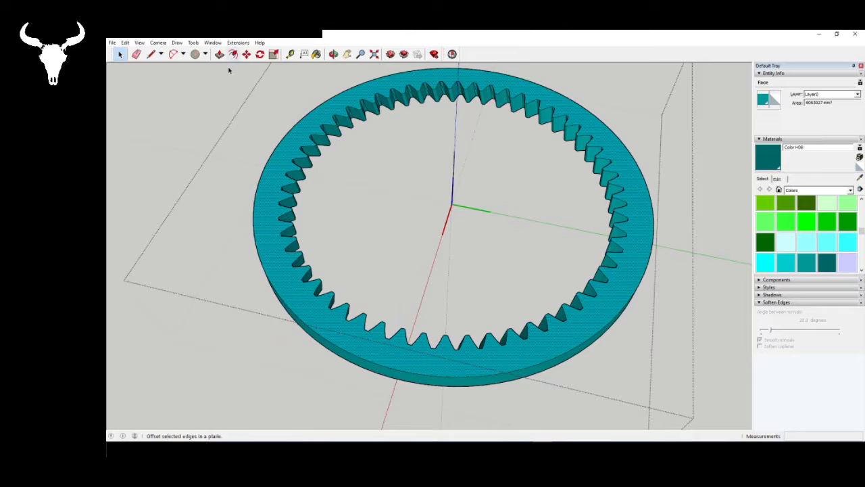
{"action": "left_click", "coordinate": [220, 54]}
{"action": "left_click", "coordinate": [421, 365]}
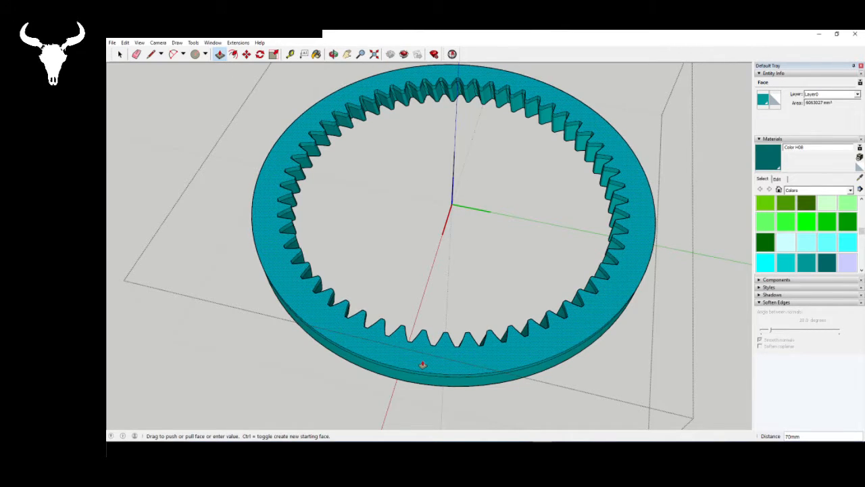
{"action": "type", "text": "0"}
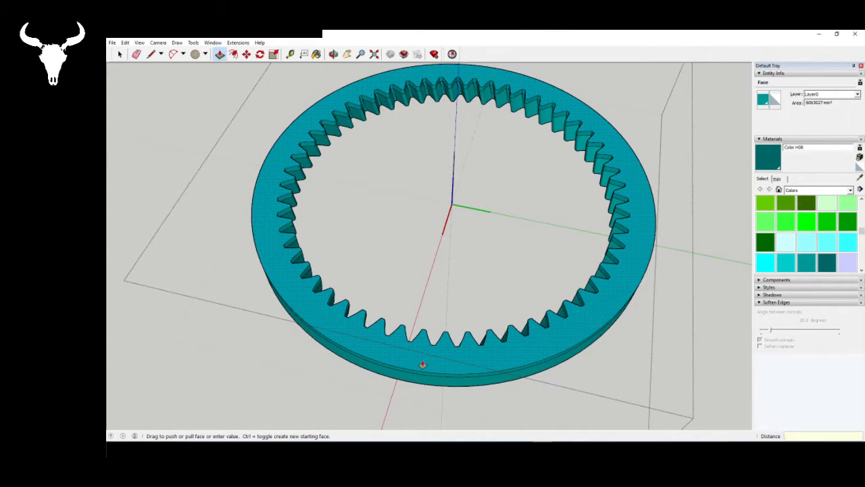
{"action": "type", "text": "00"}
{"action": "key", "text": "Return"}
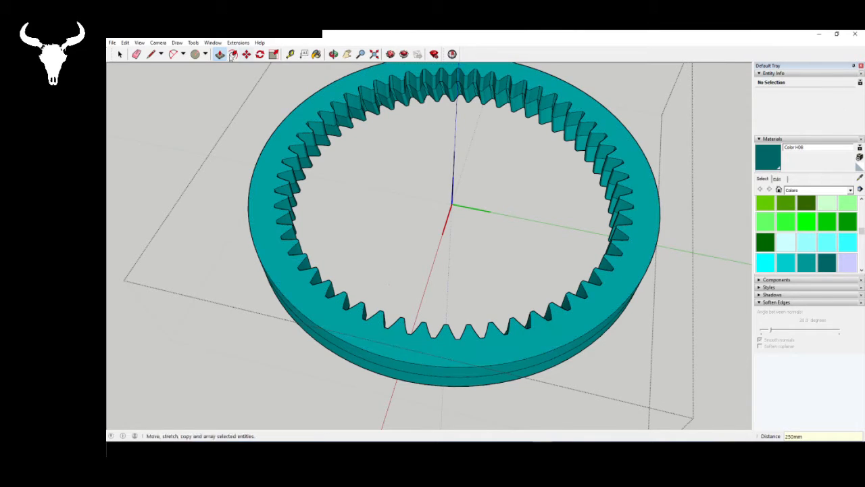
{"action": "key", "text": "space"}
- Draw a 250 mm vertical line along the ring's blue centre axis up to the new section's top level
{"action": "middle_click_drag", "start_coordinate": [523, 206], "coordinate": [317, 101]}
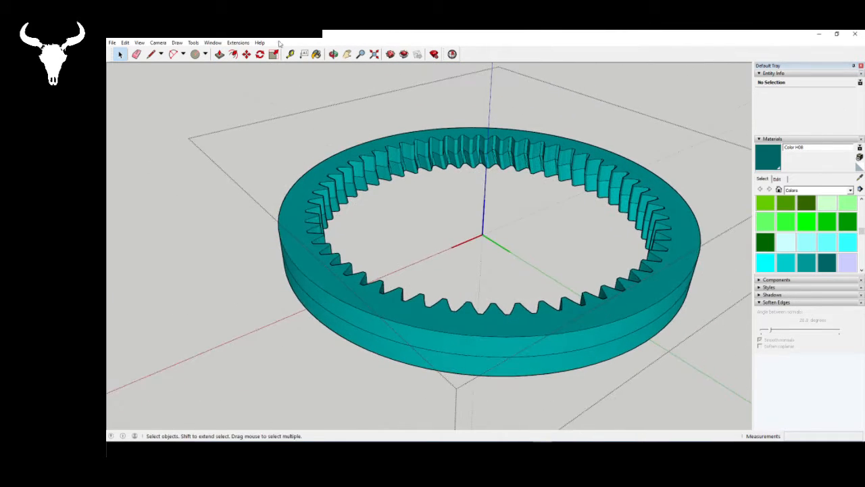
{"action": "left_click", "coordinate": [151, 54]}
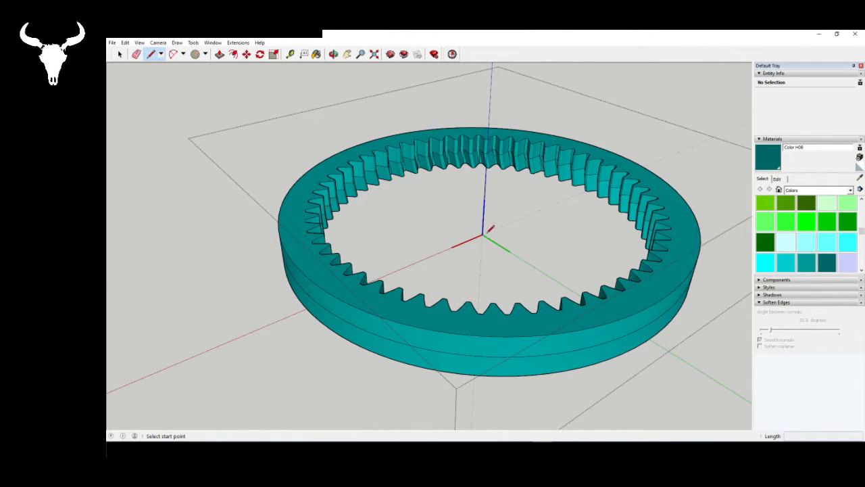
{"action": "left_click", "coordinate": [482, 229]}
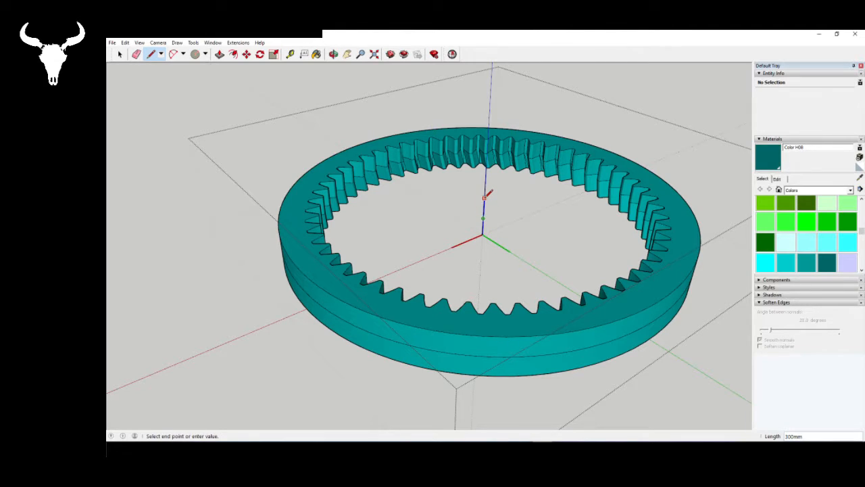
{"action": "type", "text": "250"}
{"action": "key", "text": "Return"}
{"action": "key", "text": "space"}
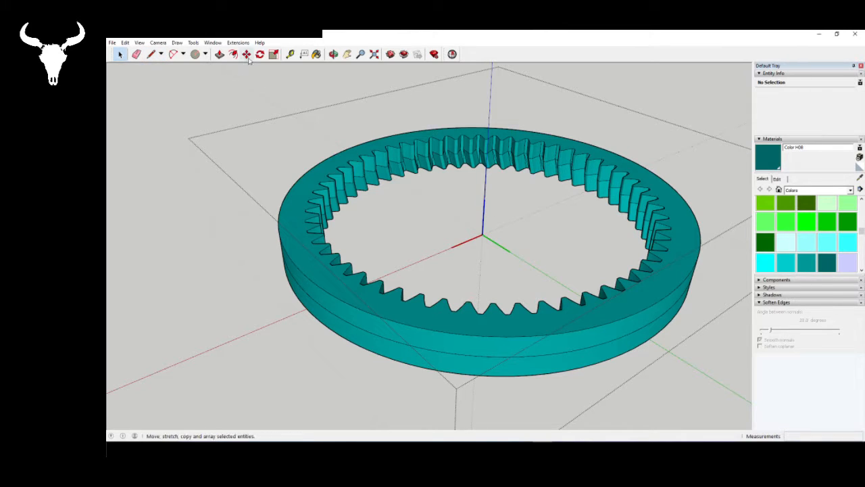
- Rotate the ring gear's new top outline about the upper endpoint of the vertical centre line
{"action": "left_click", "coordinate": [260, 54]}
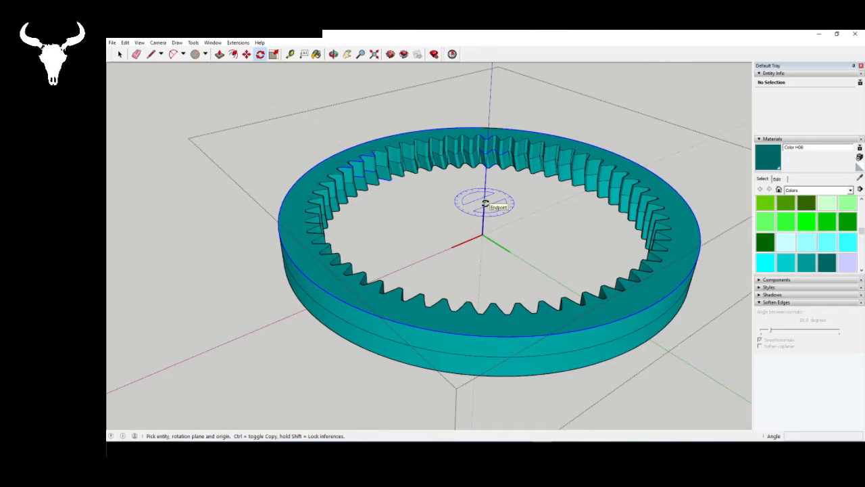
{"action": "key", "text": "Left"}
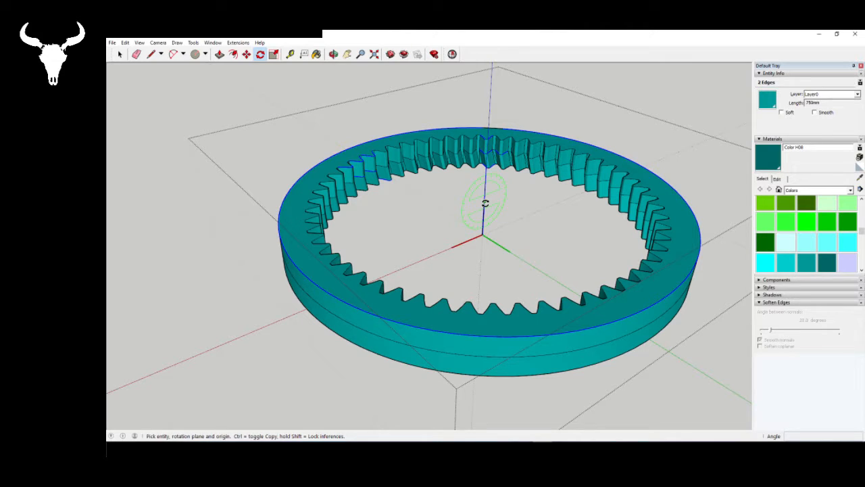
{"action": "key", "text": "Down"}
{"action": "key", "text": "Right"}
{"action": "key", "text": "Left"}
{"action": "key", "text": "Right"}
{"action": "key", "text": "Up"}
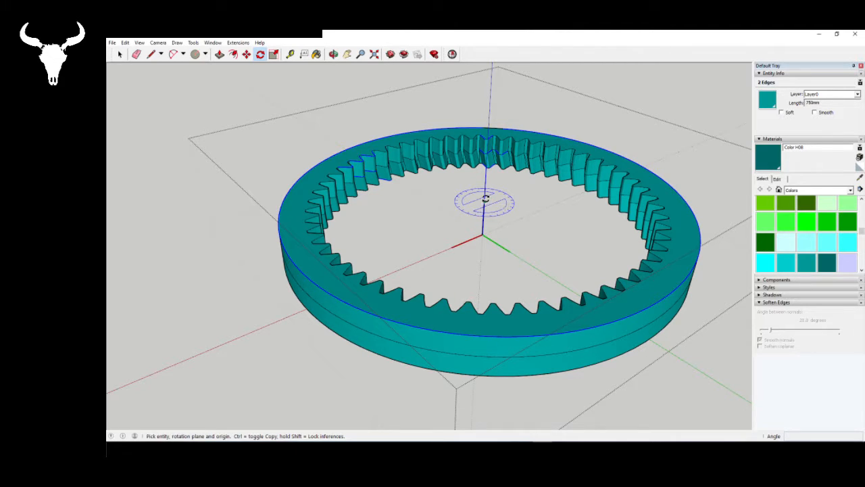
{"action": "left_click", "coordinate": [484, 203]}
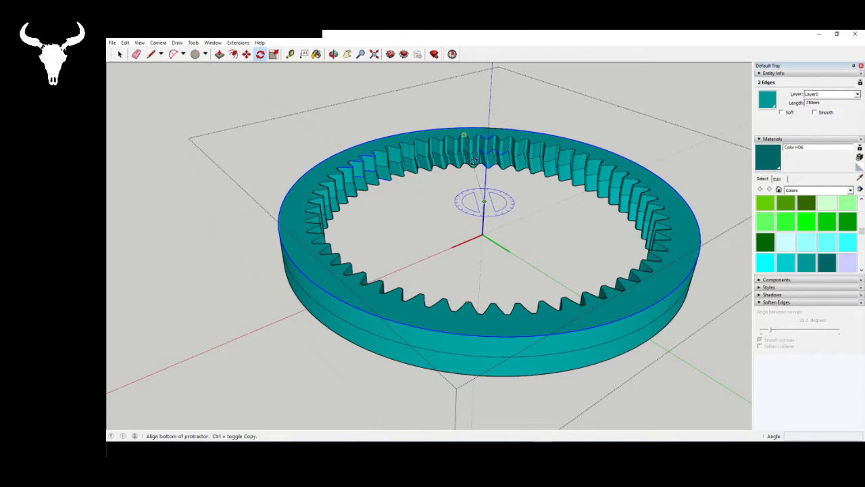
{"action": "middle_click_drag", "start_coordinate": [483, 187], "coordinate": [484, 274]}
{"action": "key", "text": "space"}
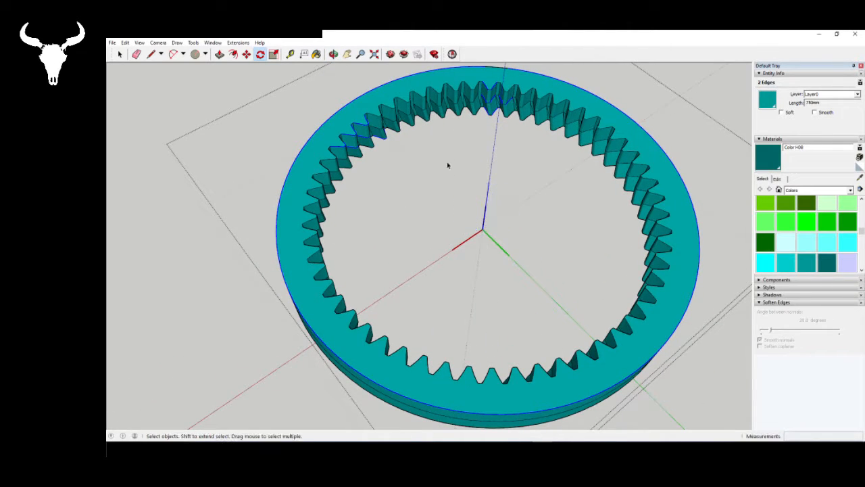
- Examine the ring gear's top face and the highlighted tooth edges where its two sections meet, ending with nothing selected
{"action": "left_click", "coordinate": [417, 80]}
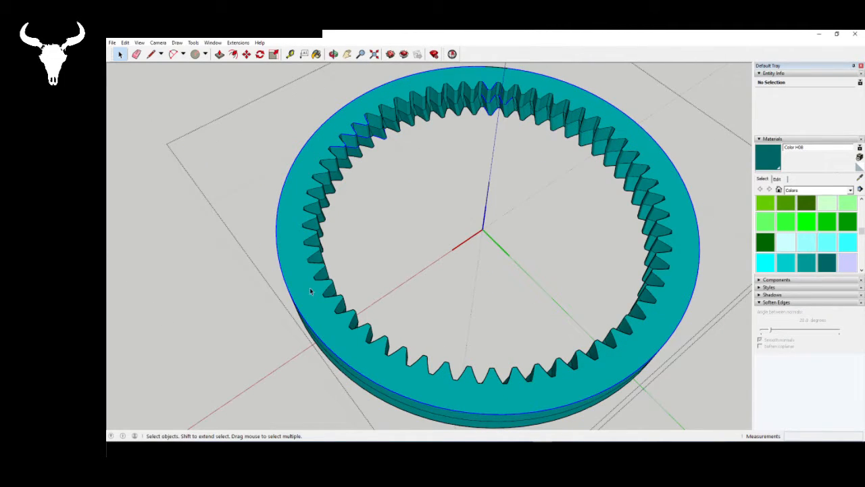
{"action": "left_click", "coordinate": [310, 291]}
{"action": "middle_click_drag", "start_coordinate": [310, 291], "coordinate": [395, 104]}
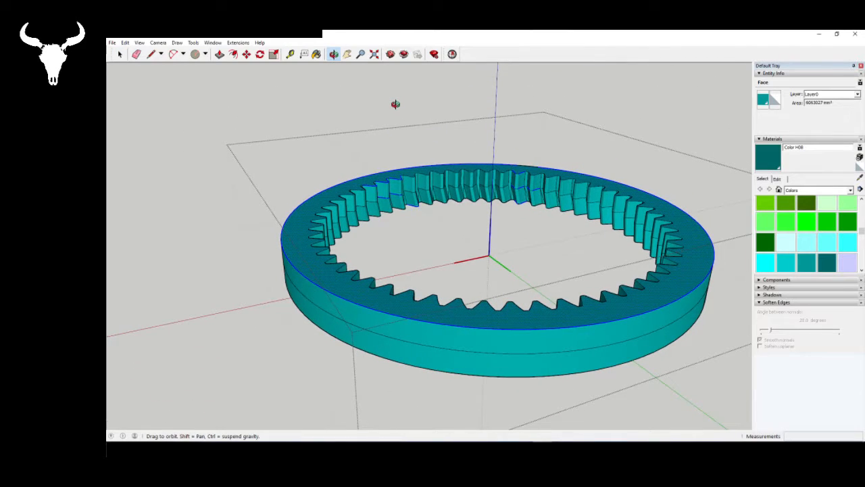
{"action": "middle_click_drag", "start_coordinate": [336, 250], "coordinate": [259, 259]}
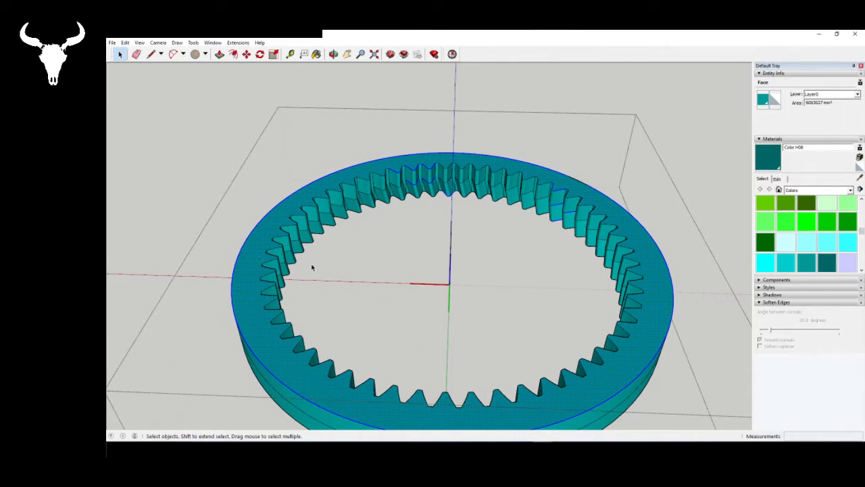
{"action": "left_click", "coordinate": [294, 242]}
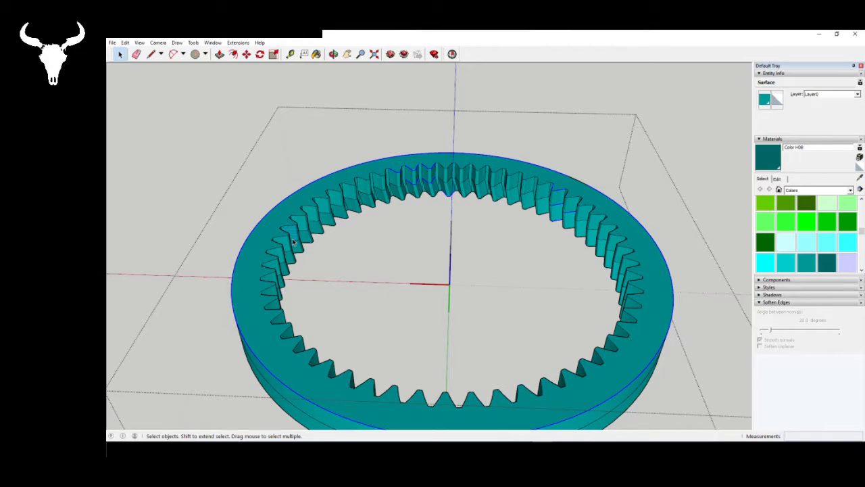
{"action": "left_click", "coordinate": [255, 247]}
{"action": "middle_click_drag", "start_coordinate": [255, 247], "coordinate": [583, 239]}
{"action": "scroll", "coordinate": [389, 161], "scroll_direction": "up", "scroll_amount": 8}
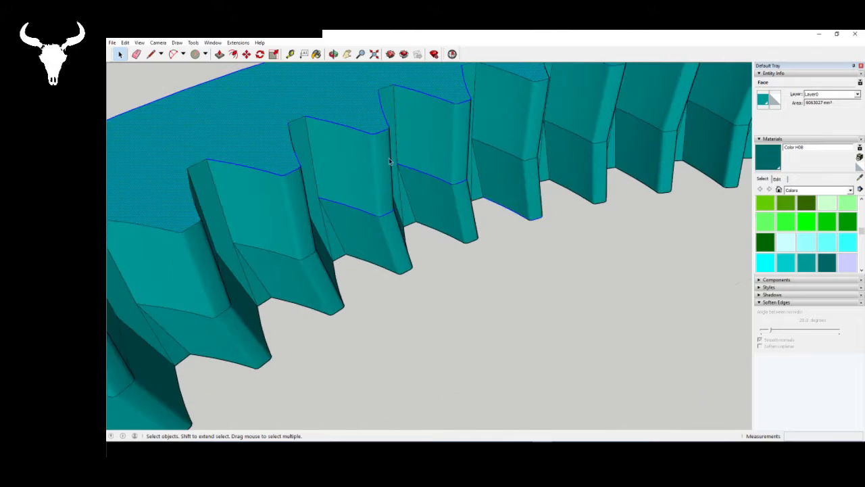
{"action": "left_click", "coordinate": [372, 216]}
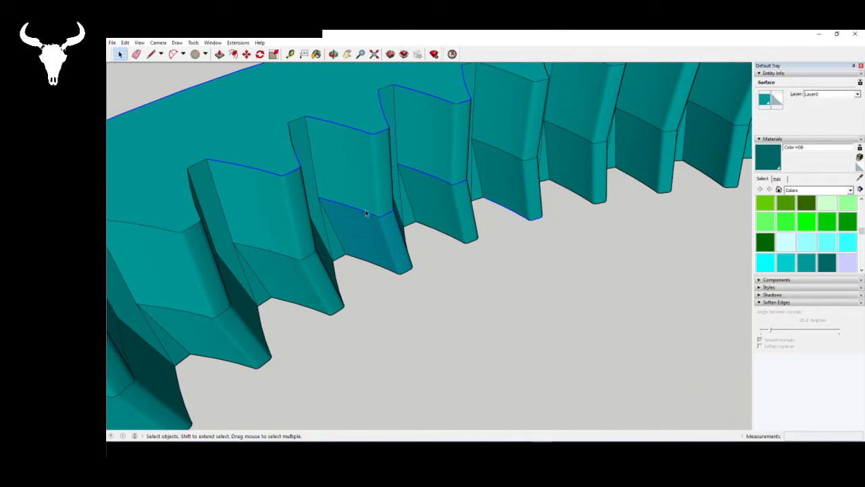
{"action": "left_click", "coordinate": [370, 204]}
{"action": "scroll", "coordinate": [428, 166], "scroll_direction": "down", "scroll_amount": 12}
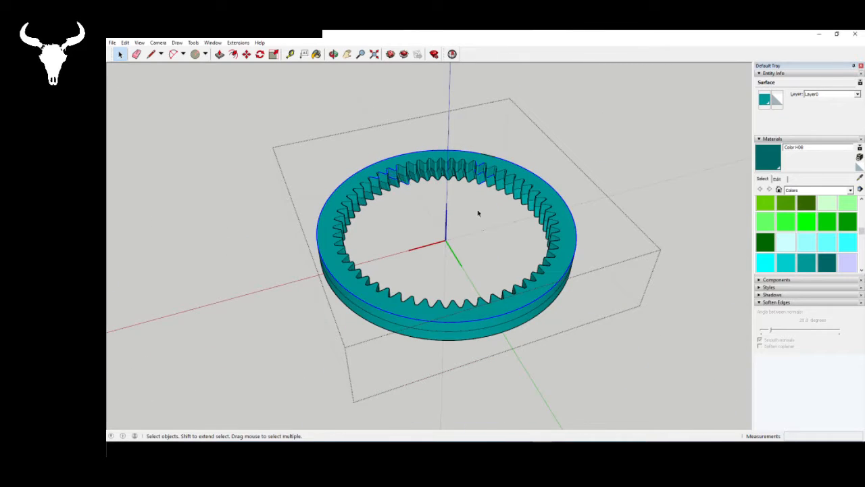
{"action": "scroll", "coordinate": [478, 214], "scroll_direction": "up", "scroll_amount": 1}
{"action": "key", "text": "ctrl+a"}
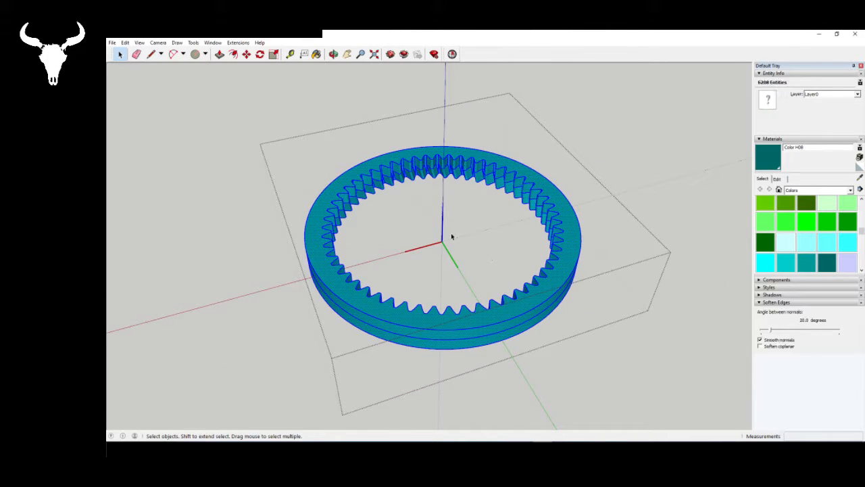
{"action": "left_click", "coordinate": [451, 237]}
- Rotate the ring gear's top face slightly counterclockwise about the upper endpoint of the vertical centre line to twist the second section's teeth
{"action": "scroll", "coordinate": [448, 236], "scroll_direction": "up", "scroll_amount": 2}
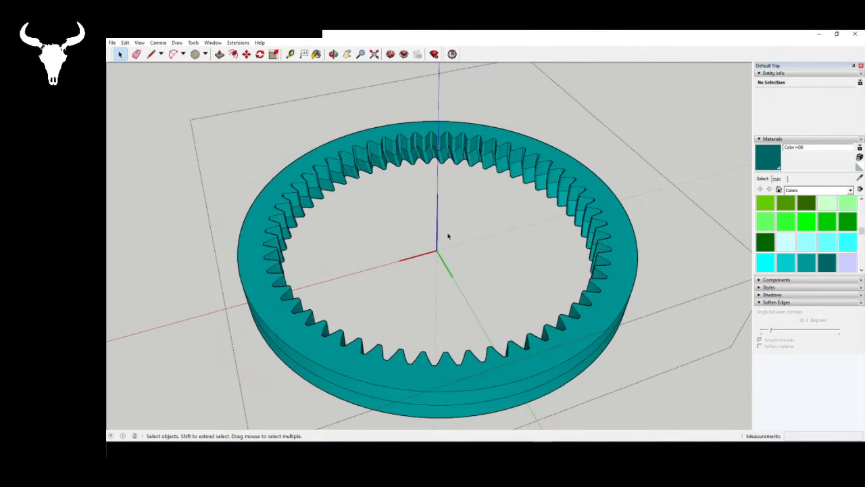
{"action": "left_click", "coordinate": [276, 304]}
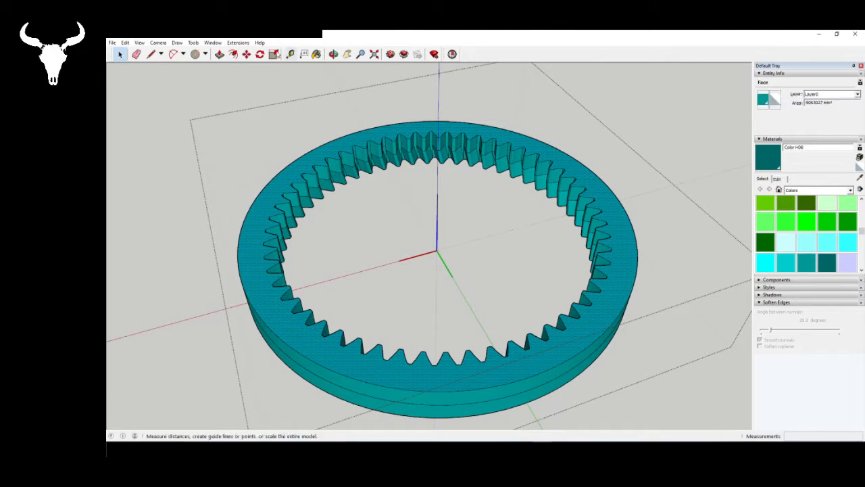
{"action": "left_click", "coordinate": [259, 54]}
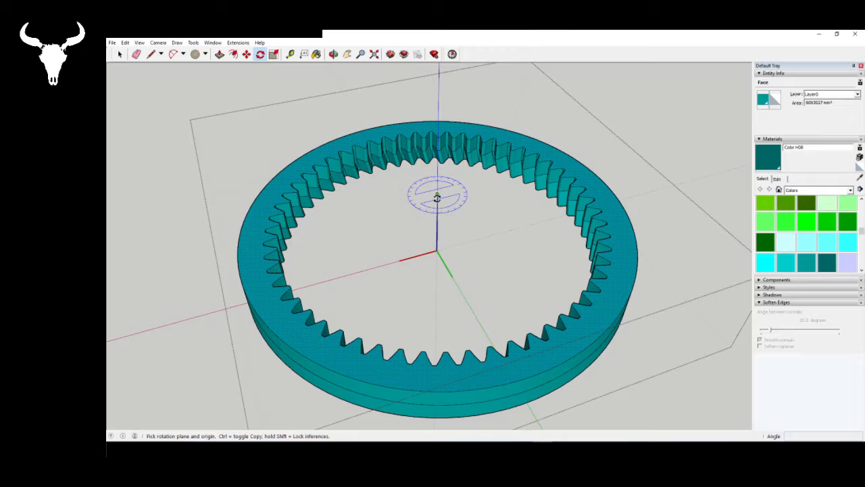
{"action": "left_click", "coordinate": [437, 196]}
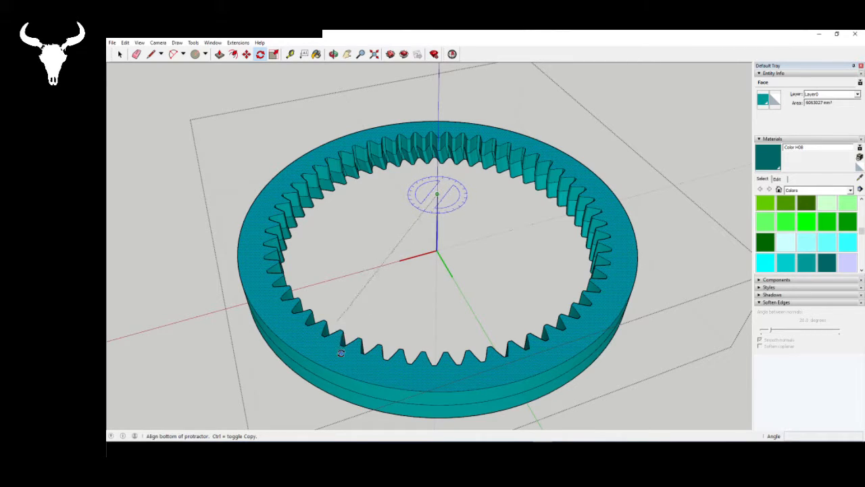
{"action": "left_click", "coordinate": [340, 352]}
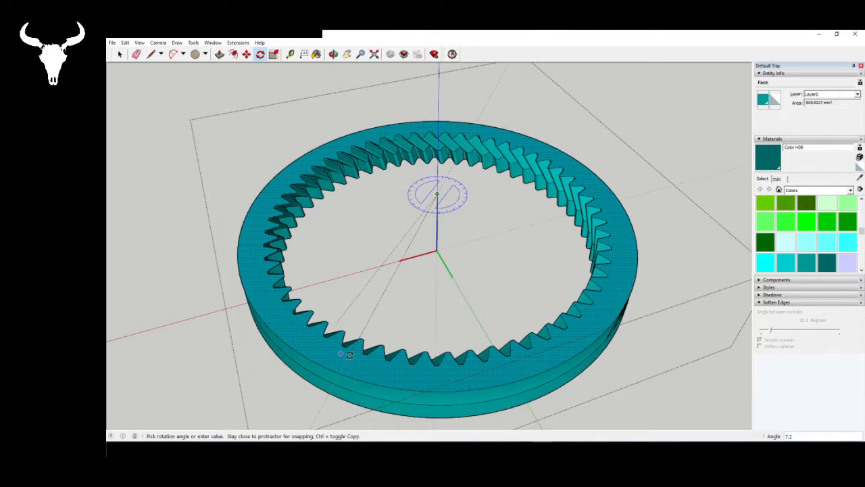
{"action": "type", "text": "1."}
{"action": "key", "text": "Return"}
{"action": "key", "text": "space"}
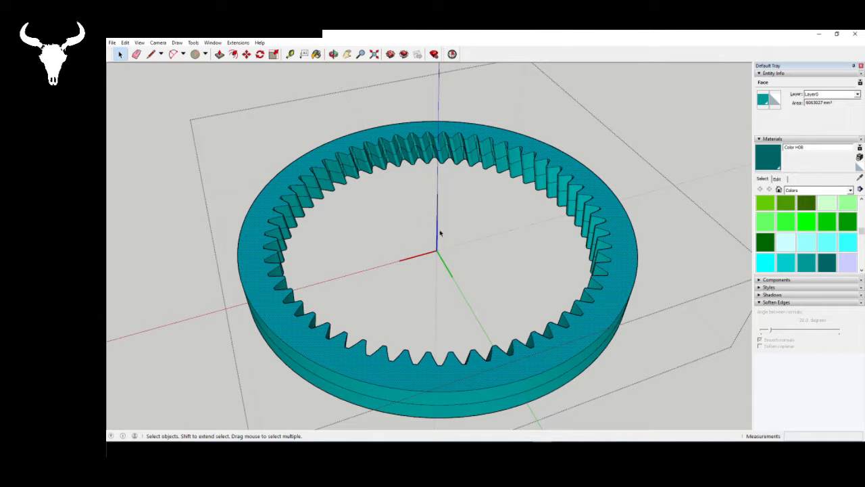
- Push/pull the ring gear's top face up as a new third section
{"action": "middle_click_drag", "start_coordinate": [389, 244], "coordinate": [230, 257]}
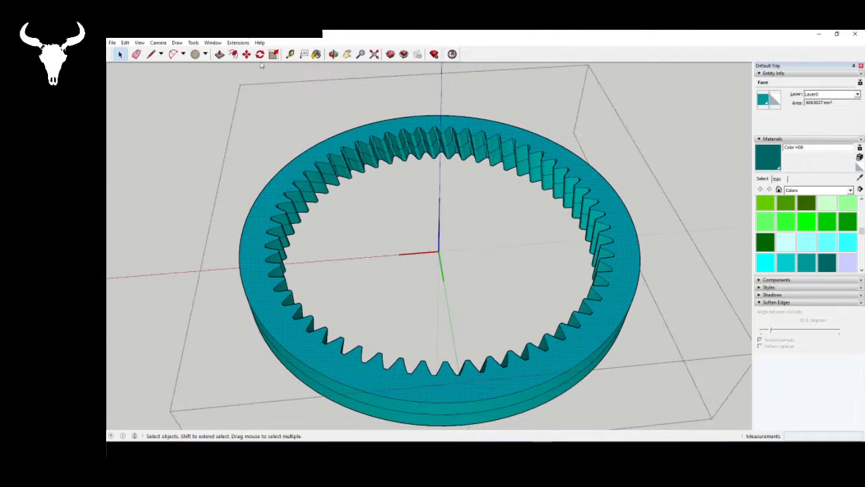
{"action": "key", "text": "p"}
{"action": "left_click", "coordinate": [248, 254]}
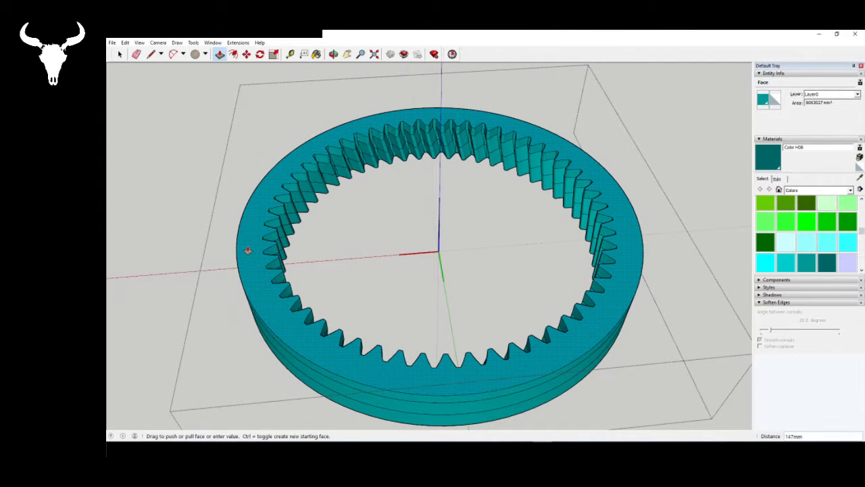
{"action": "left_click", "coordinate": [248, 249]}
{"action": "key", "text": "space"}
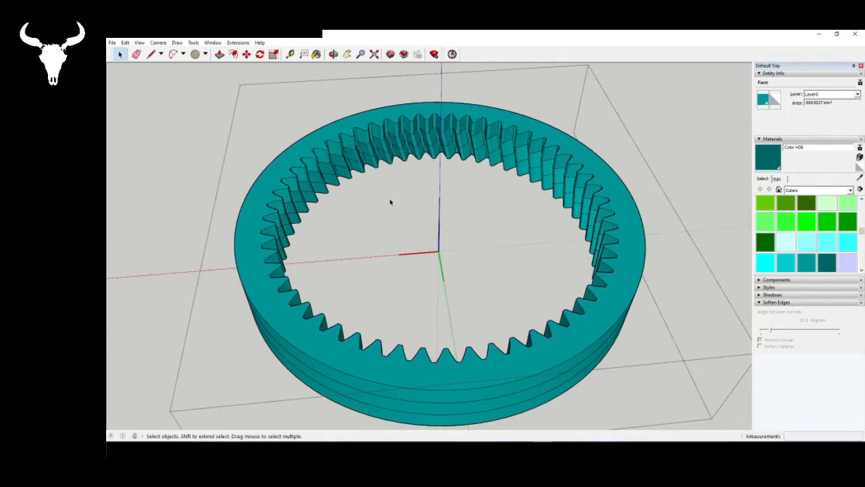
- Rotate the third section's top face 1.5 degrees clockwise about the centre line's upper endpoint, reversing the tooth twist
{"action": "middle_click_drag", "start_coordinate": [390, 200], "coordinate": [446, 207]}
{"action": "key", "text": "space"}
{"action": "left_click", "coordinate": [252, 250]}
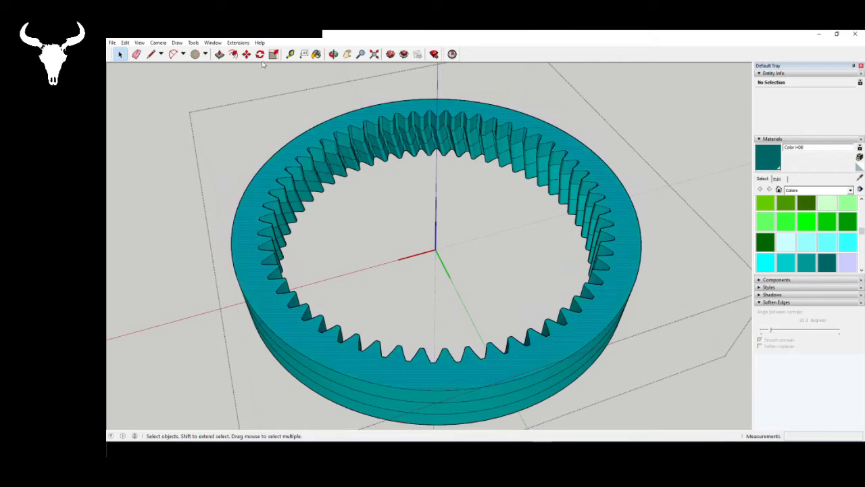
{"action": "left_click", "coordinate": [260, 54]}
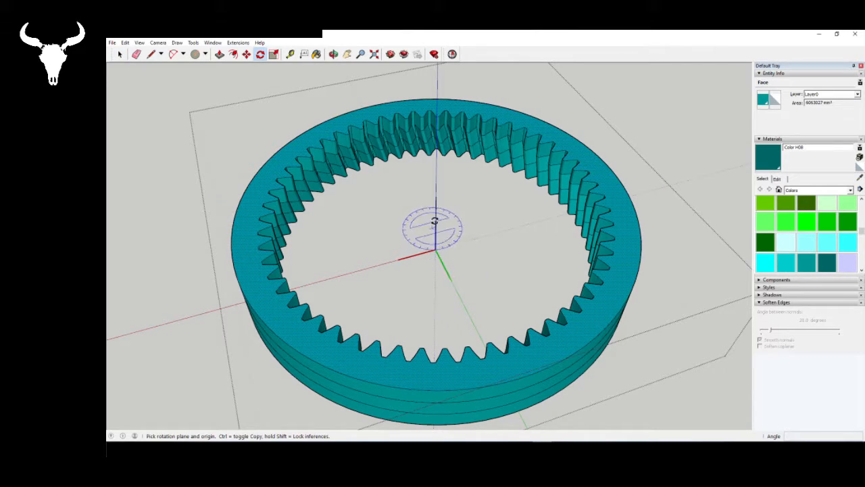
{"action": "left_click", "coordinate": [435, 196]}
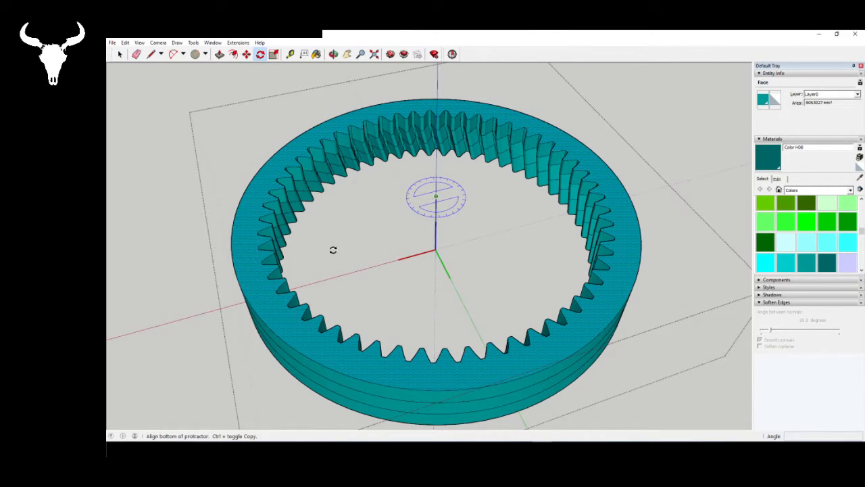
{"action": "left_click", "coordinate": [267, 316]}
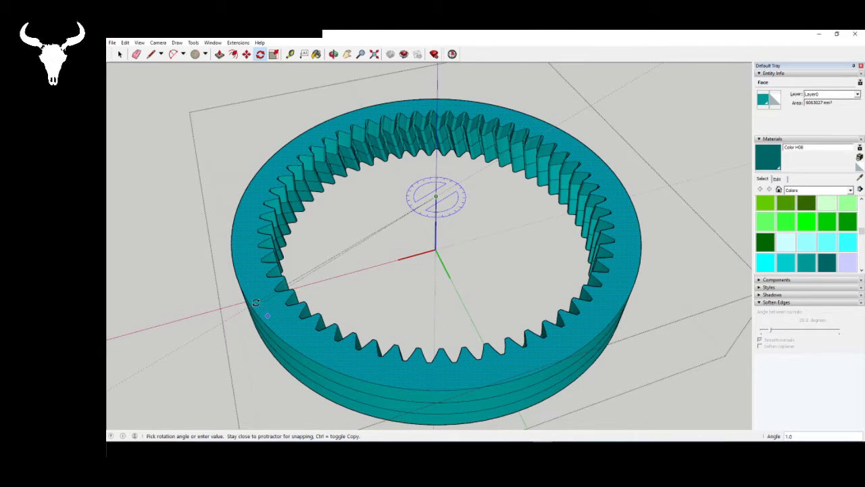
{"action": "type", "text": "1.5"}
{"action": "key", "text": "Return"}
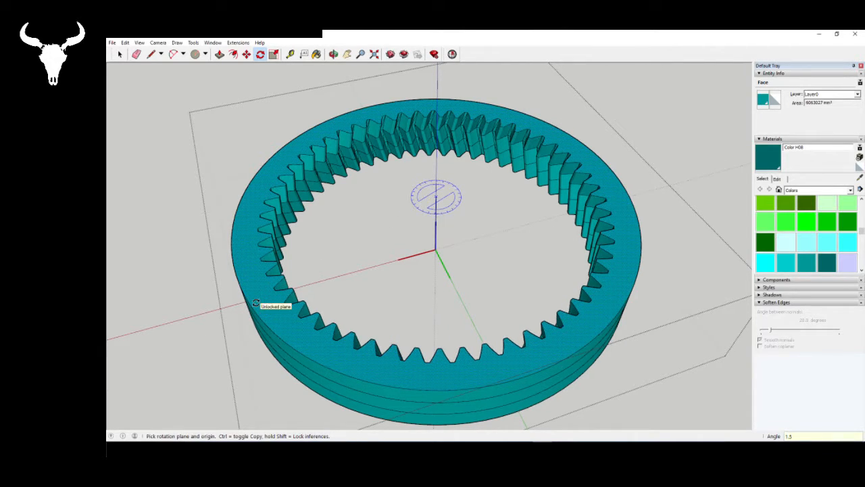
- Push/pull the ring gear's top face up again as a fourth section, about as tall as those below
{"action": "mouse_move", "coordinate": [407, 242]}
{"action": "middle_mouse_down"}
{"action": "mouse_move", "coordinate": [429, 243]}
{"action": "mouse_move", "coordinate": [405, 236]}
{"action": "middle_mouse_up"}
{"action": "key", "text": "q"}
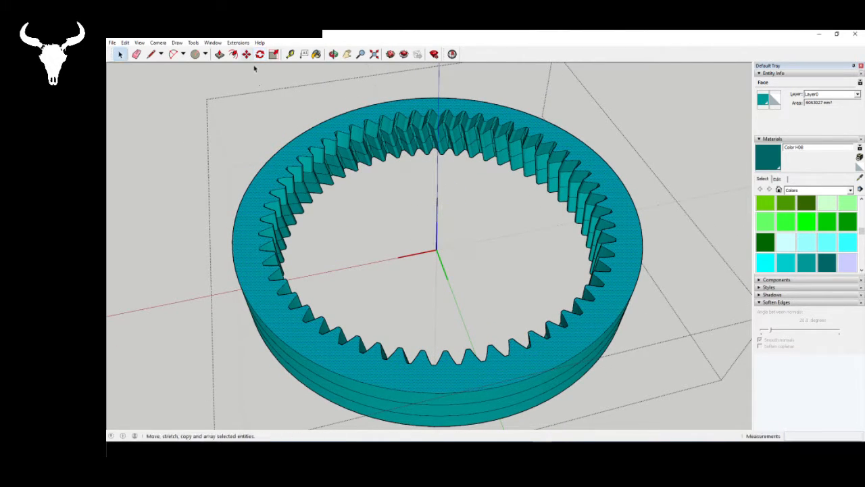
{"action": "left_click", "coordinate": [220, 54]}
{"action": "left_click", "coordinate": [247, 268]}
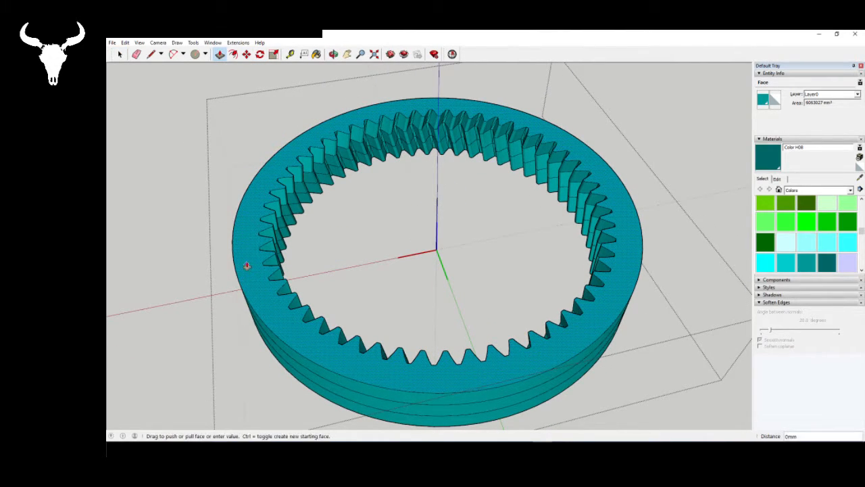
{"action": "type", "text": "200"}
{"action": "key", "text": "Return"}
{"action": "key", "text": "space"}
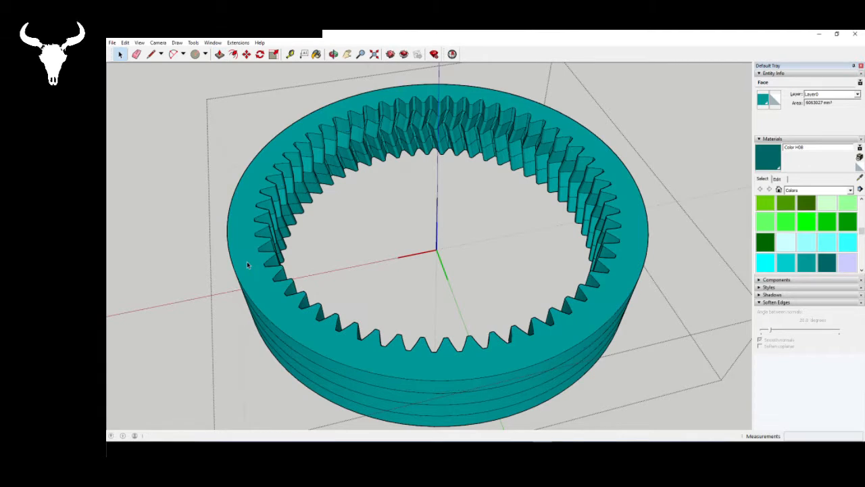
- Rotate the fourth section's top face 1.5 degrees clockwise about the ring's vertical centre line
{"action": "left_click", "coordinate": [264, 171]}
{"action": "left_click", "coordinate": [219, 54]}
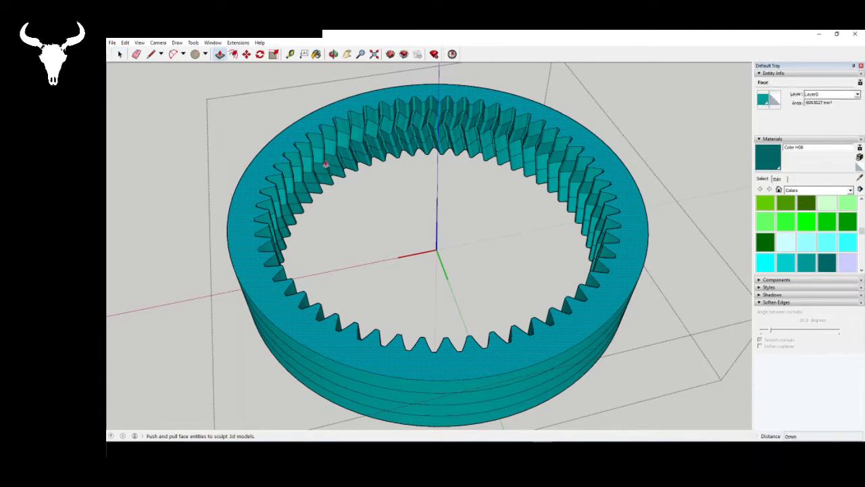
{"action": "left_click", "coordinate": [260, 54]}
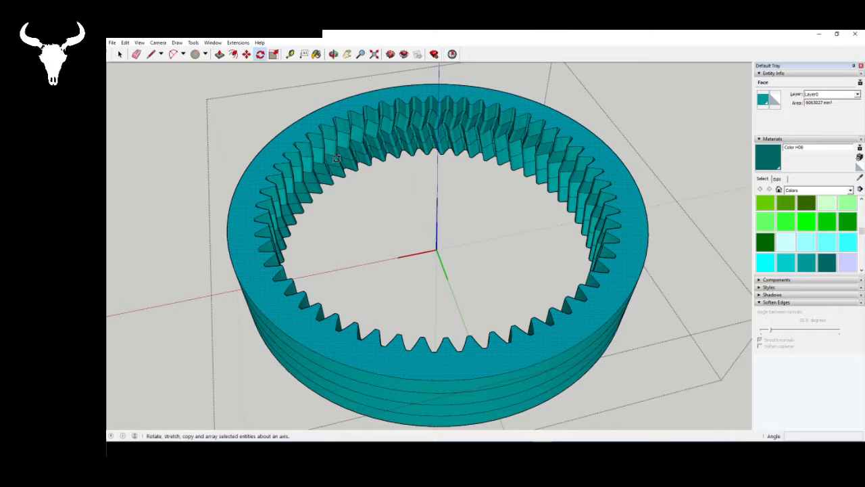
{"action": "left_click", "coordinate": [438, 223]}
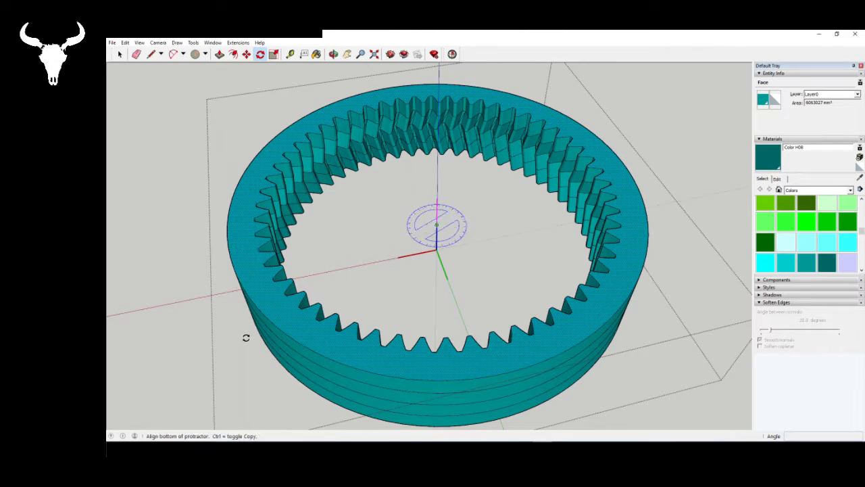
{"action": "left_click", "coordinate": [247, 336]}
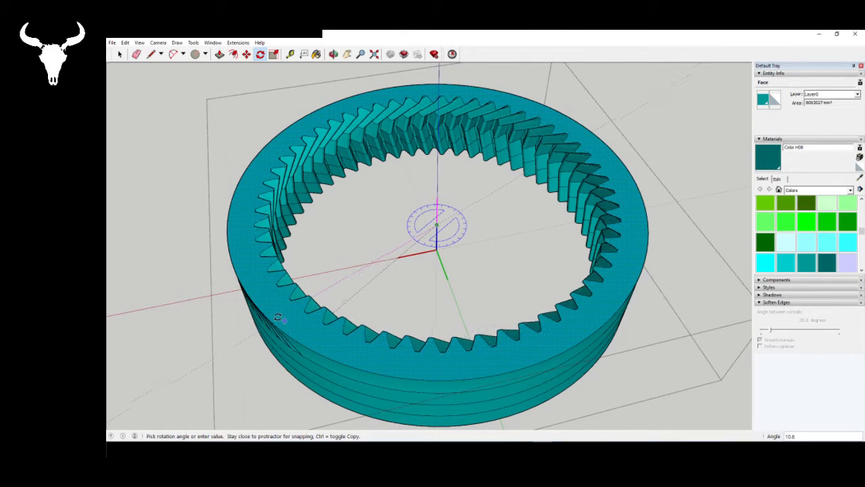
{"action": "type", "text": "1"}
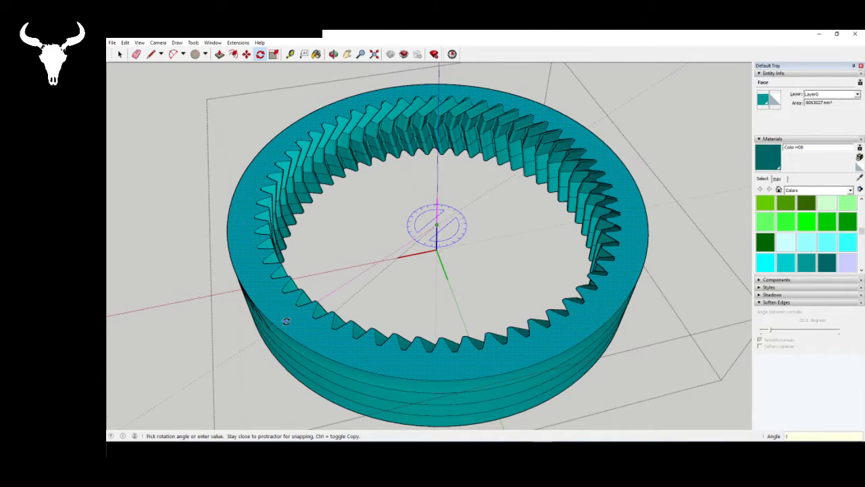
{"action": "type", "text": ".5"}
{"action": "key", "text": "Return"}
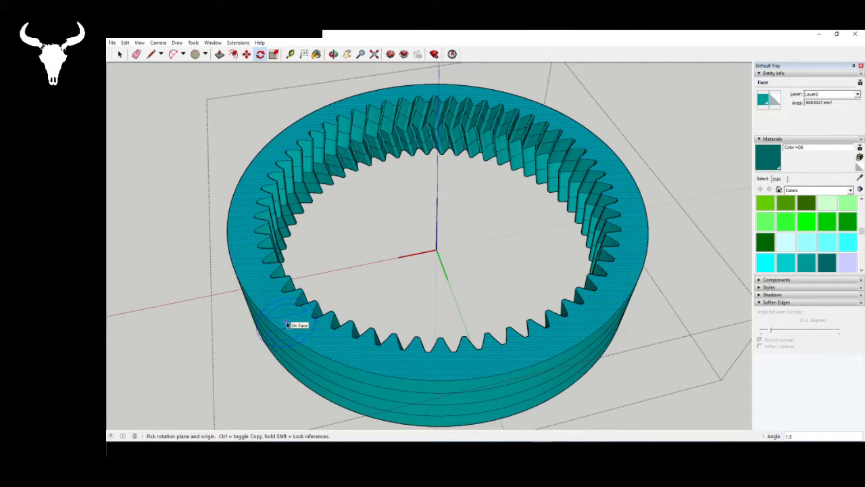
- Leave the ring gear's editing and examine how its herringbone teeth mesh with the three planet gears
{"action": "key", "text": "space"}
{"action": "middle_click_drag", "start_coordinate": [518, 250], "coordinate": [297, 284]}
{"action": "key", "text": "space"}
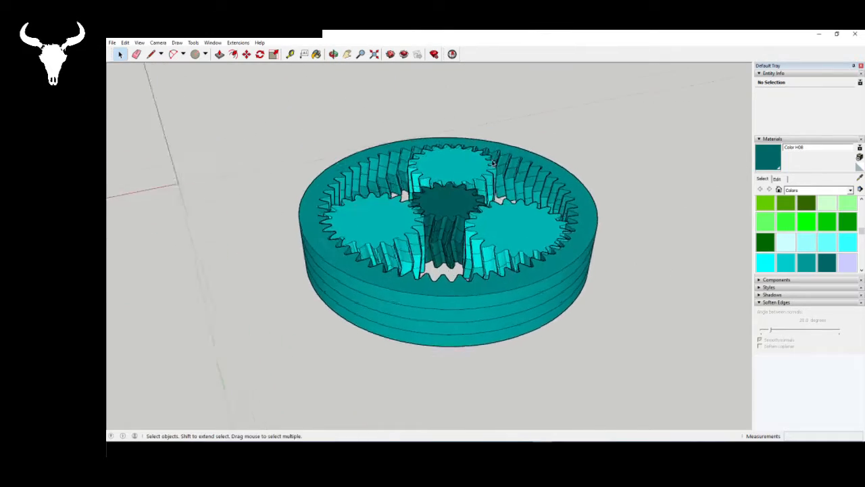
{"action": "scroll", "coordinate": [546, 203], "scroll_direction": "up", "scroll_amount": 5}
{"action": "middle_click_drag", "start_coordinate": [334, 194], "coordinate": [747, 158]}
{"action": "scroll", "coordinate": [748, 158], "scroll_direction": "down", "scroll_amount": 3}
{"action": "middle_click_drag", "start_coordinate": [349, 225], "coordinate": [433, 348]}
{"action": "scroll", "coordinate": [432, 348], "scroll_direction": "down", "scroll_amount": 2}
{"action": "scroll", "coordinate": [431, 349], "scroll_direction": "up", "scroll_amount": 5}
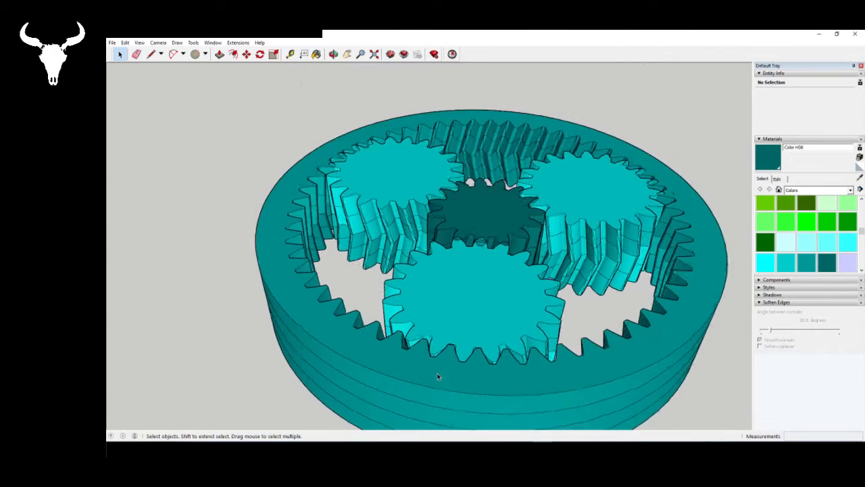
{"action": "middle_click_drag", "start_coordinate": [533, 392], "coordinate": [533, 365]}
{"action": "scroll", "coordinate": [532, 365], "scroll_direction": "down", "scroll_amount": 3}
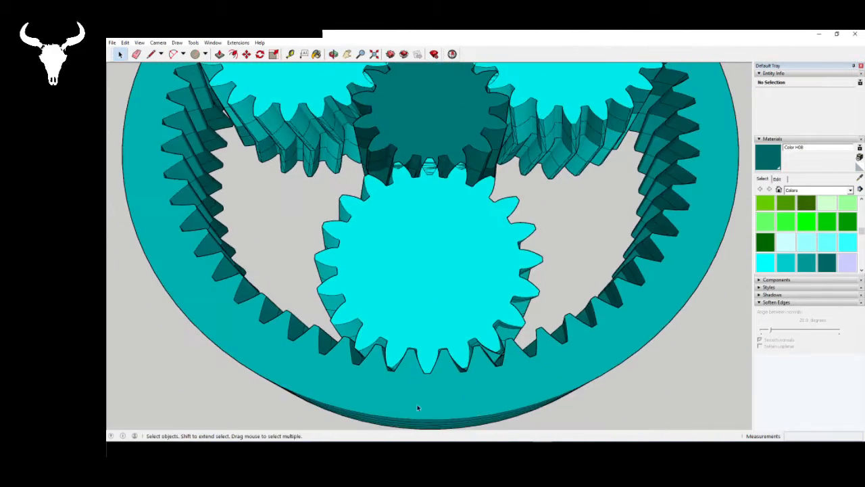
{"action": "scroll", "coordinate": [417, 407], "scroll_direction": "up", "scroll_amount": 5}
{"action": "middle_click_drag", "start_coordinate": [453, 330], "coordinate": [425, 149]}
{"action": "scroll", "coordinate": [422, 290], "scroll_direction": "down", "scroll_amount": 9}
{"action": "scroll", "coordinate": [448, 220], "scroll_direction": "up", "scroll_amount": 3}
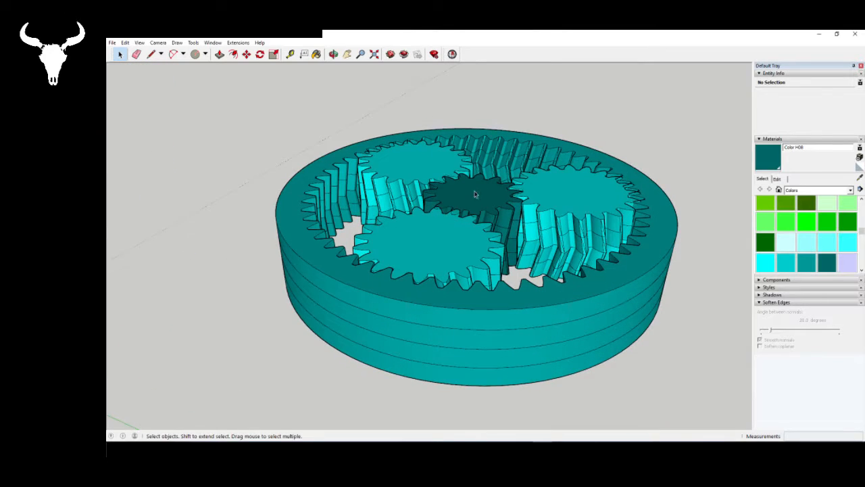
{"action": "scroll", "coordinate": [344, 269], "scroll_direction": "down", "scroll_amount": 2}
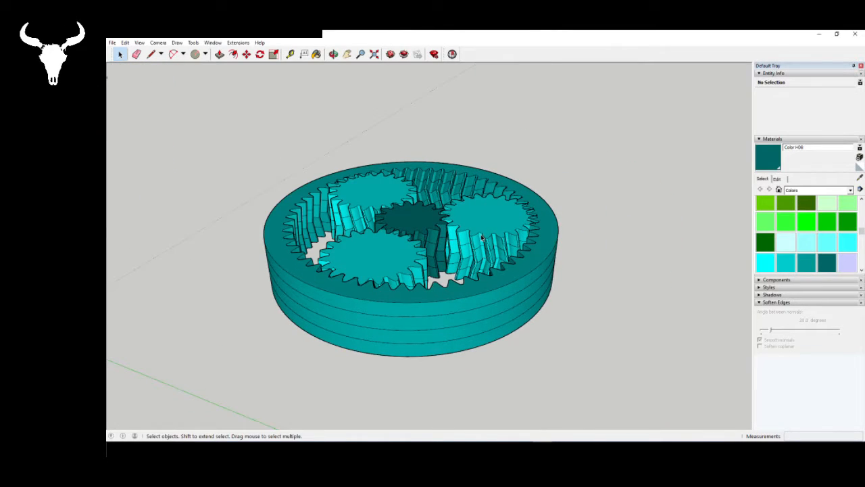
- Inspect the planet gears and the ring gear as separate components of the assembled set
{"action": "middle_click_drag", "start_coordinate": [429, 236], "coordinate": [422, 280]}
{"action": "left_click", "coordinate": [409, 233]}
{"action": "left_click", "coordinate": [342, 198]}
{"action": "left_click", "coordinate": [375, 284]}
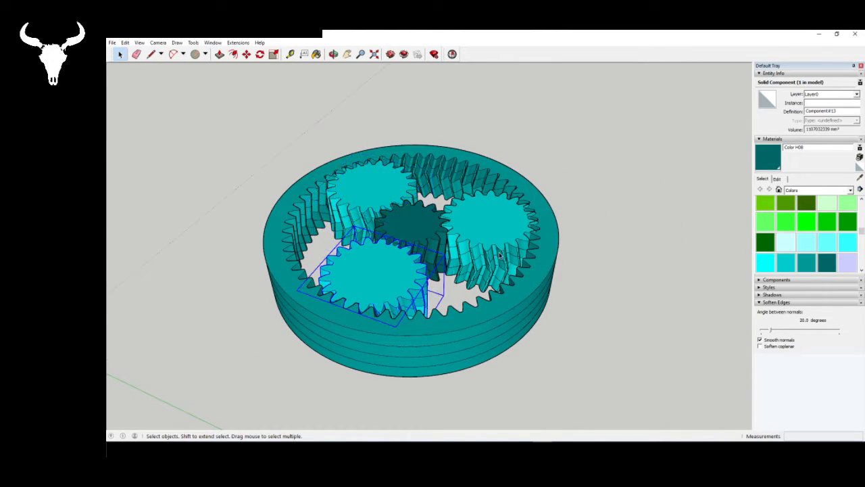
{"action": "left_click", "coordinate": [308, 303]}
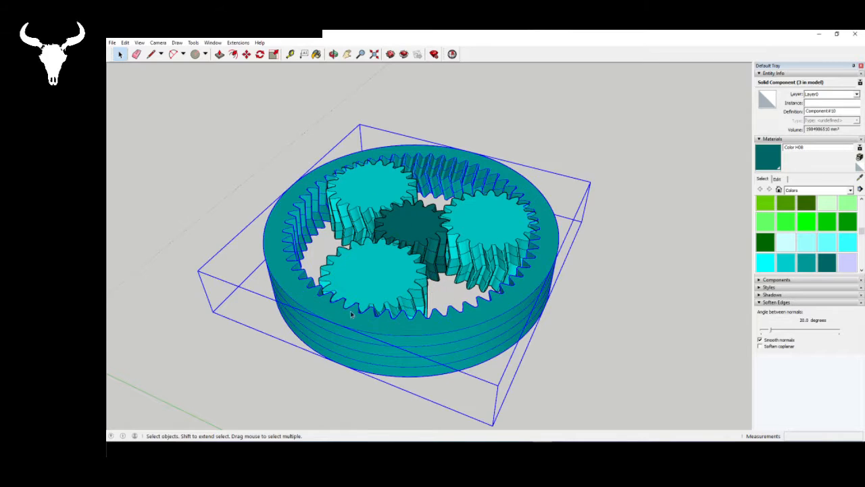
{"action": "middle_click_drag", "start_coordinate": [428, 338], "coordinate": [358, 301]}
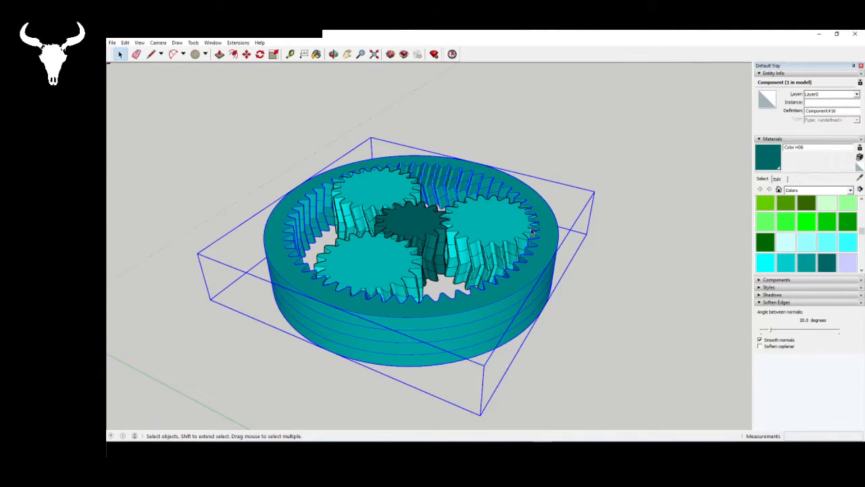
{"action": "left_click", "coordinate": [566, 334]}
{"action": "middle_click_drag", "start_coordinate": [470, 265], "coordinate": [465, 322]}
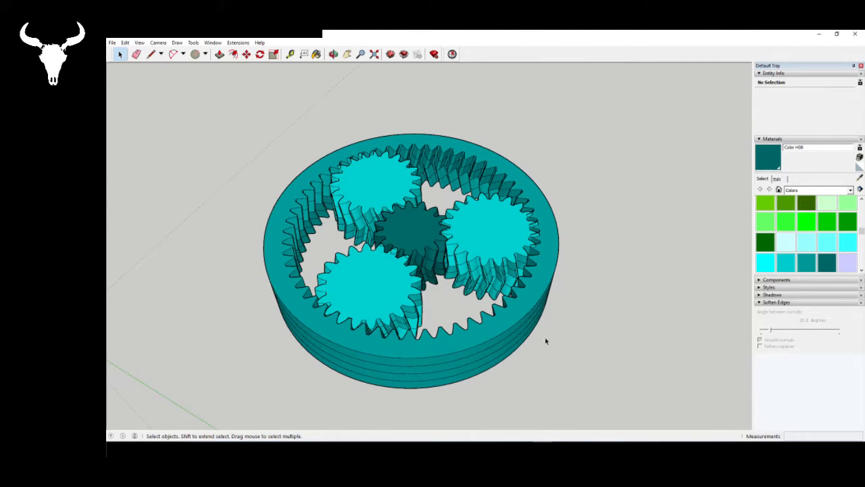
- Check the assembled set from above, consult the planetary layout in the Gear Generator browser page, and return to the SketchUp model
{"action": "scroll", "coordinate": [546, 342], "scroll_direction": "down", "scroll_amount": 3}
{"action": "scroll", "coordinate": [428, 343], "scroll_direction": "up", "scroll_amount": 3}
{"action": "middle_click_drag", "start_coordinate": [429, 344], "coordinate": [352, 347]}
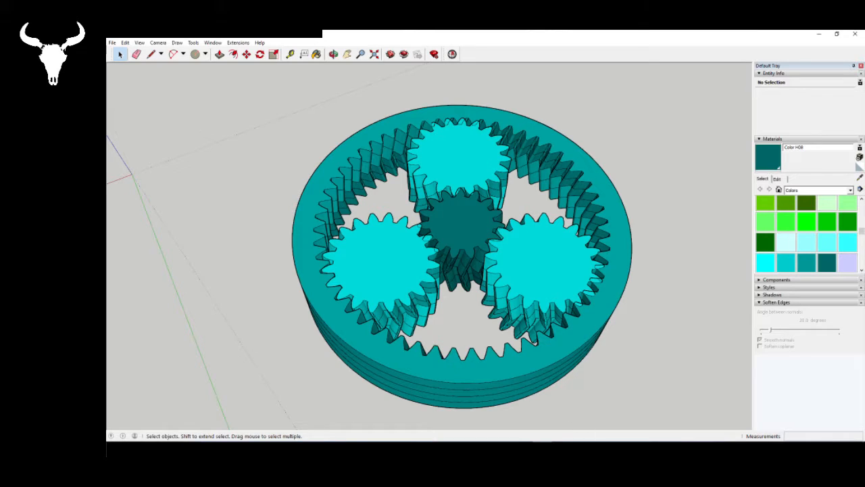
{"action": "left_click", "coordinate": [543, 449]}
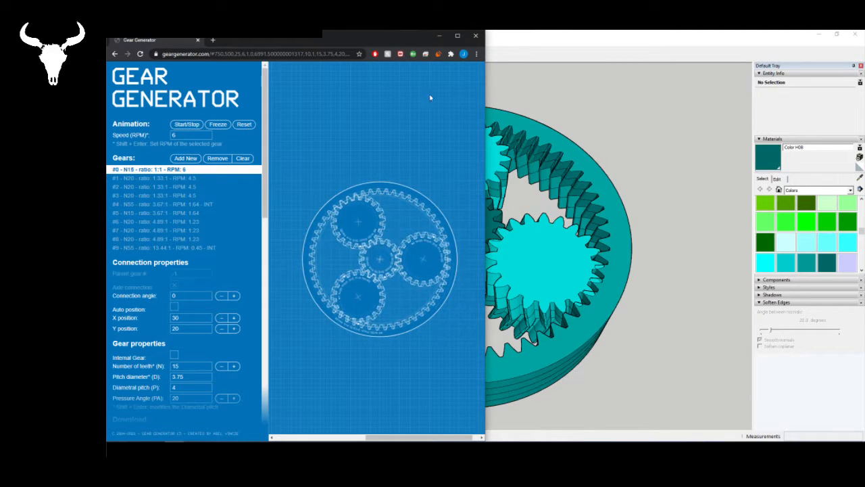
{"action": "left_click", "coordinate": [587, 42]}
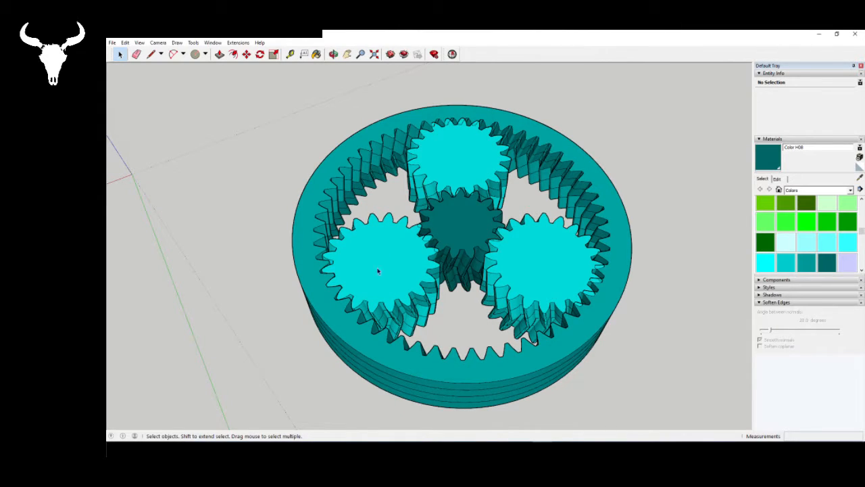
- Copy all five gears of the planetary set and paste the copy in the open area well away from the original
{"action": "left_click", "coordinate": [331, 310]}
{"action": "scroll", "coordinate": [317, 292], "scroll_direction": "up", "scroll_amount": 3}
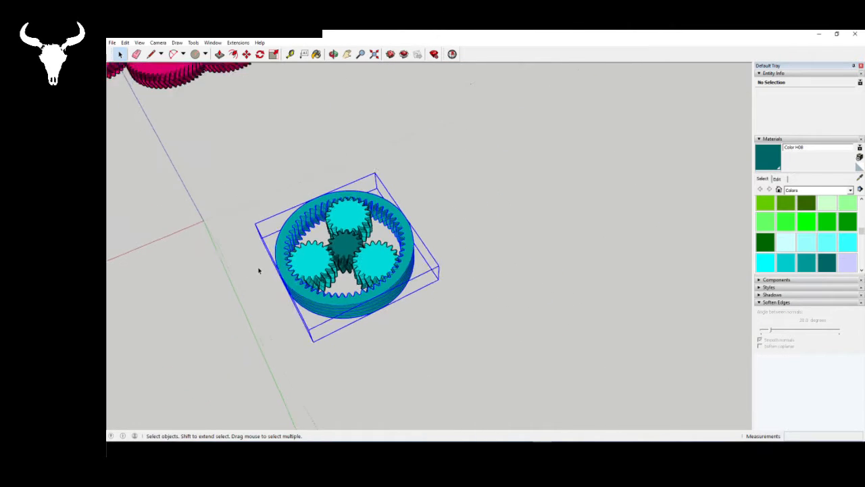
{"action": "scroll", "coordinate": [258, 270], "scroll_direction": "down", "scroll_amount": 1}
{"action": "scroll", "coordinate": [245, 159], "scroll_direction": "down", "scroll_amount": 1}
{"action": "left_click_drag", "start_coordinate": [212, 139], "coordinate": [495, 325]}
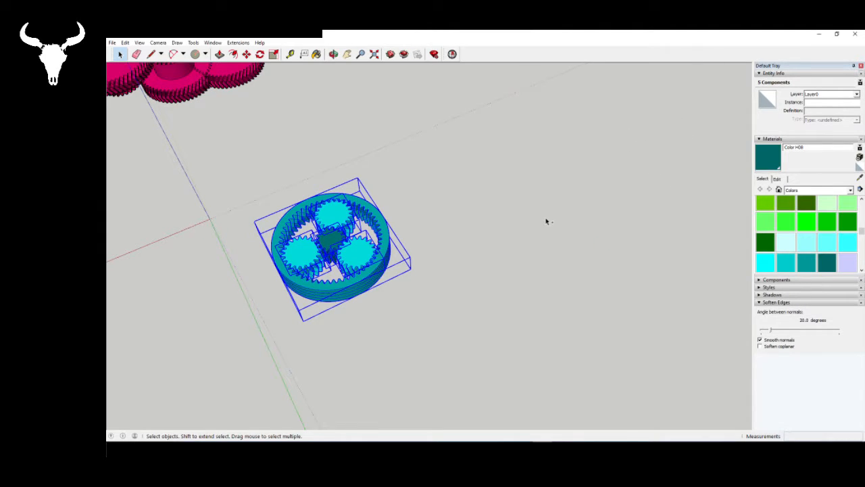
{"action": "key", "text": "ctrl+v"}
{"action": "scroll", "coordinate": [404, 239], "scroll_direction": "down", "scroll_amount": 2}
{"action": "left_click", "coordinate": [608, 206]}
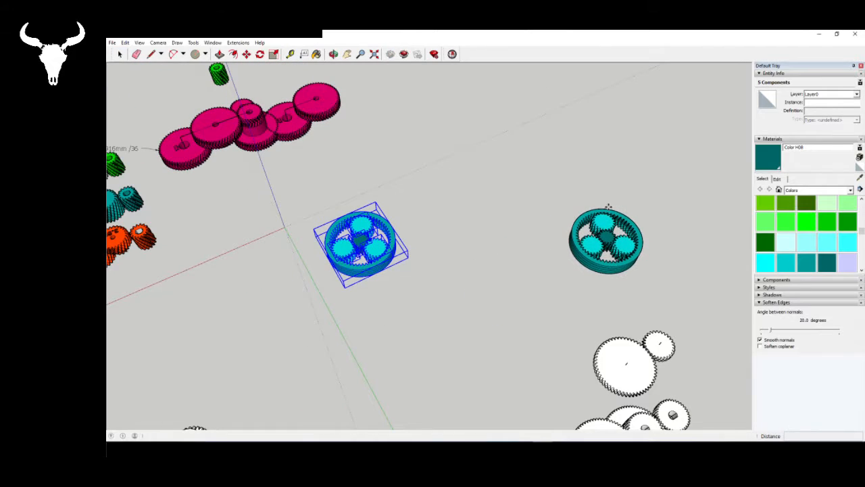
- Make the five pasted gear components unique, independent of the original set
{"action": "right_click", "coordinate": [598, 227]}
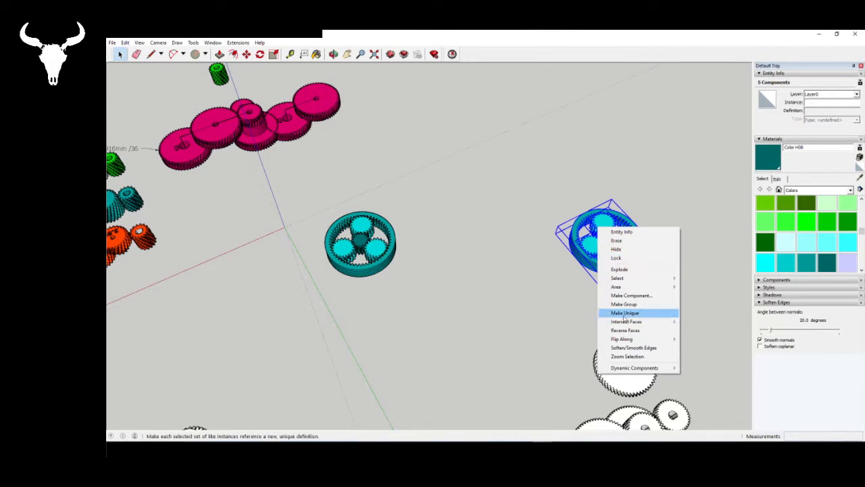
{"action": "left_click", "coordinate": [650, 315]}
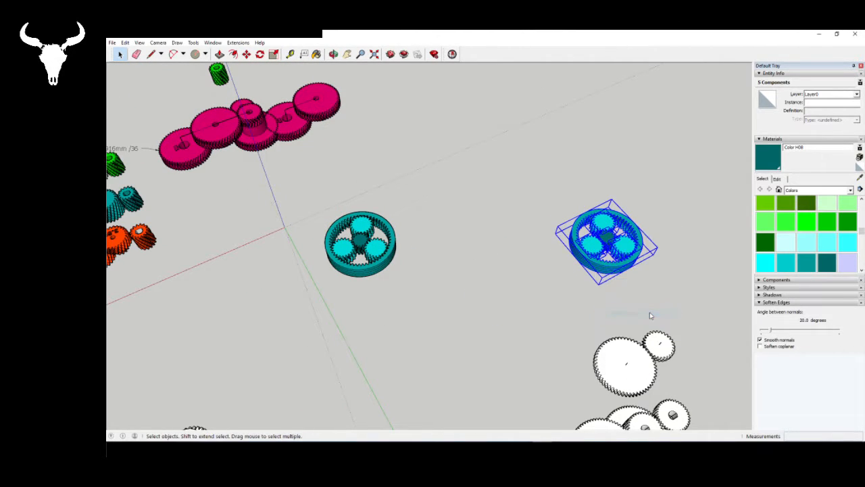
{"action": "left_click", "coordinate": [495, 260]}
- Open the original ring gear for editing and push/pull its top face up as a thin new layer
{"action": "scroll", "coordinate": [370, 252], "scroll_direction": "up", "scroll_amount": 5}
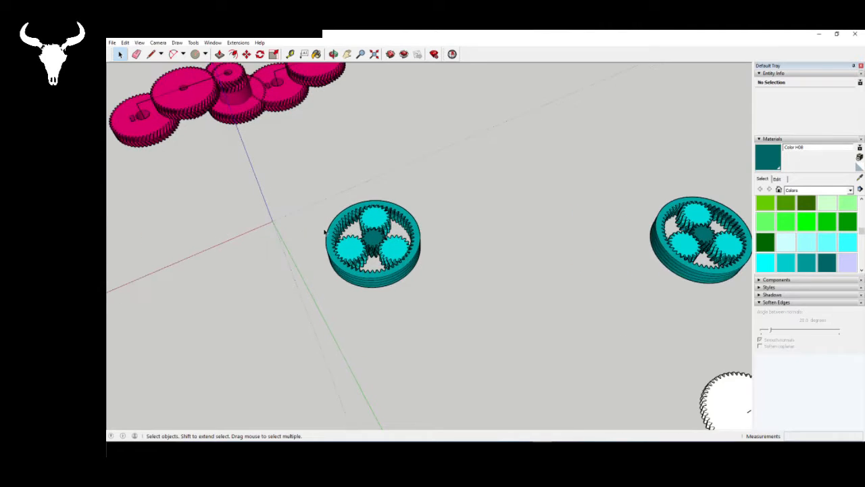
{"action": "scroll", "coordinate": [396, 244], "scroll_direction": "up", "scroll_amount": 8}
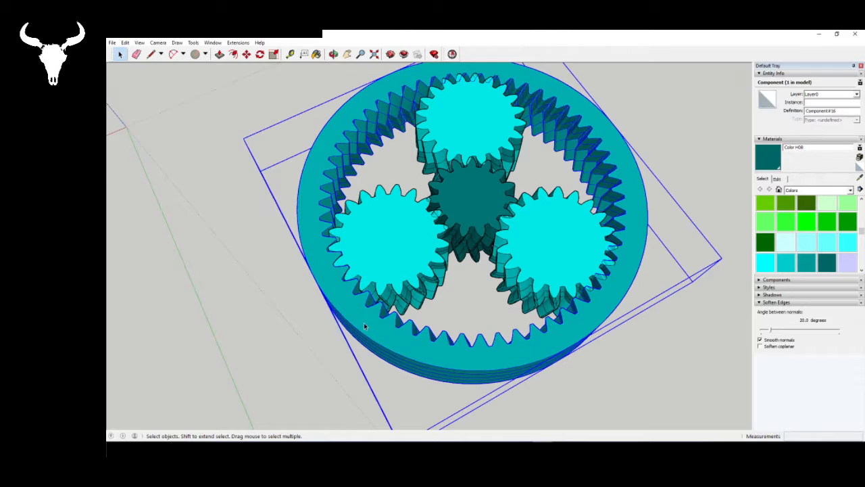
{"action": "double_click", "coordinate": [347, 309]}
{"action": "middle_click_drag", "start_coordinate": [346, 310], "coordinate": [362, 292]}
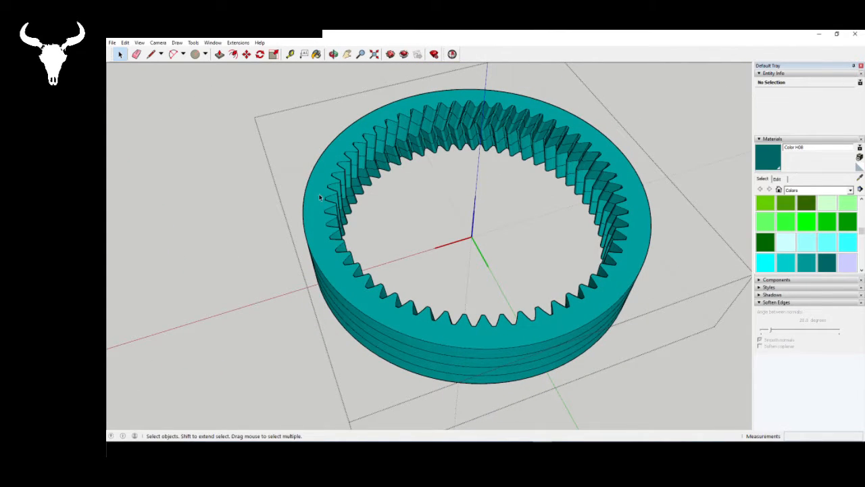
{"action": "left_click", "coordinate": [219, 54]}
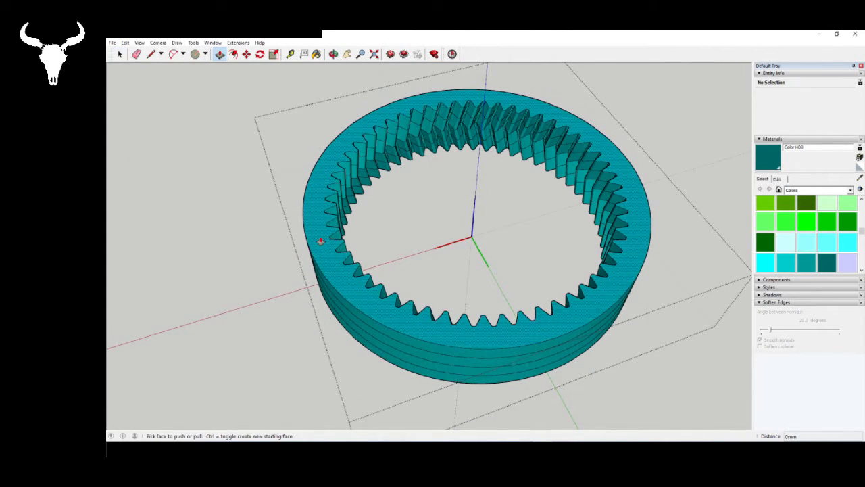
{"action": "left_click_drag", "start_coordinate": [321, 241], "coordinate": [321, 236]}
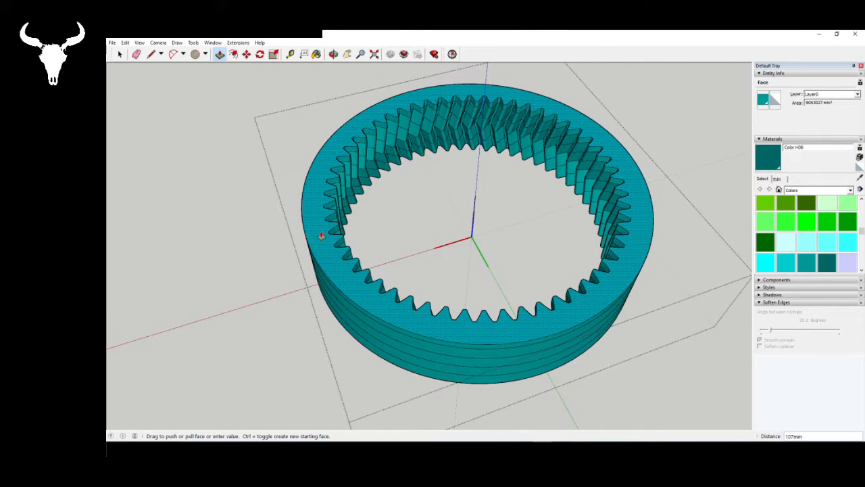
{"action": "type", "text": "5"}
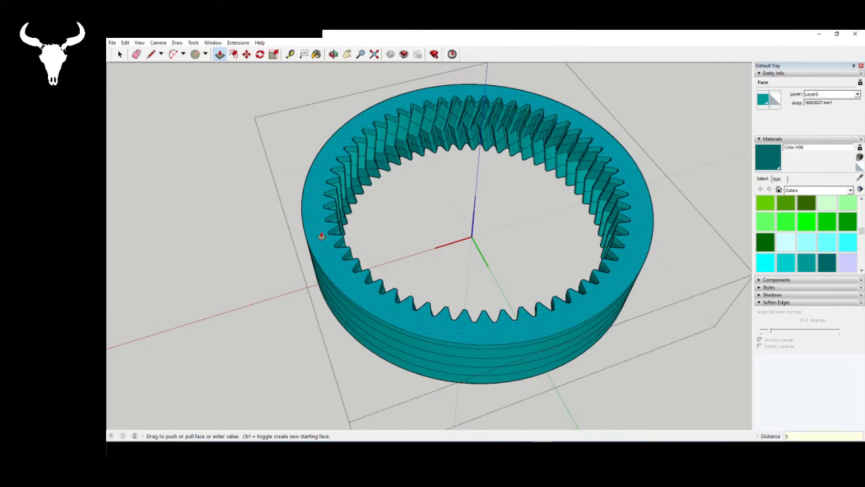
{"action": "key", "text": "Return"}
{"action": "key", "text": "space"}
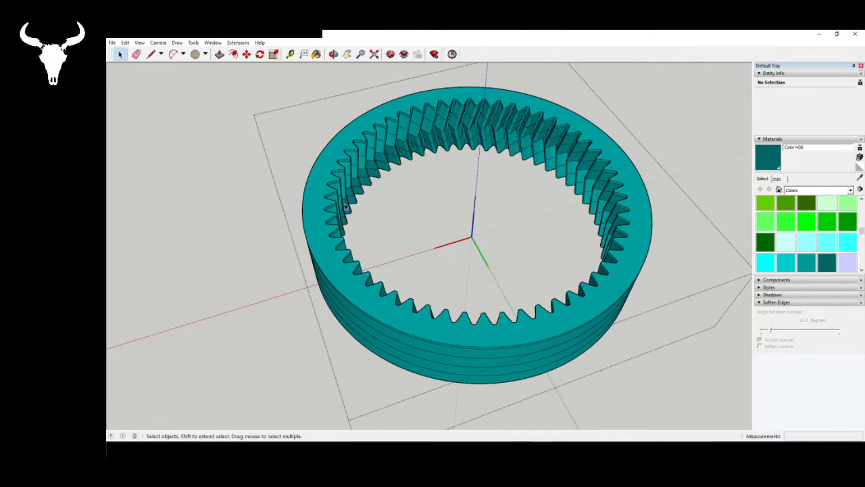
- Draw a line between two teeth across the top opening to close it with a face, and delete the line
{"action": "left_click", "coordinate": [152, 55]}
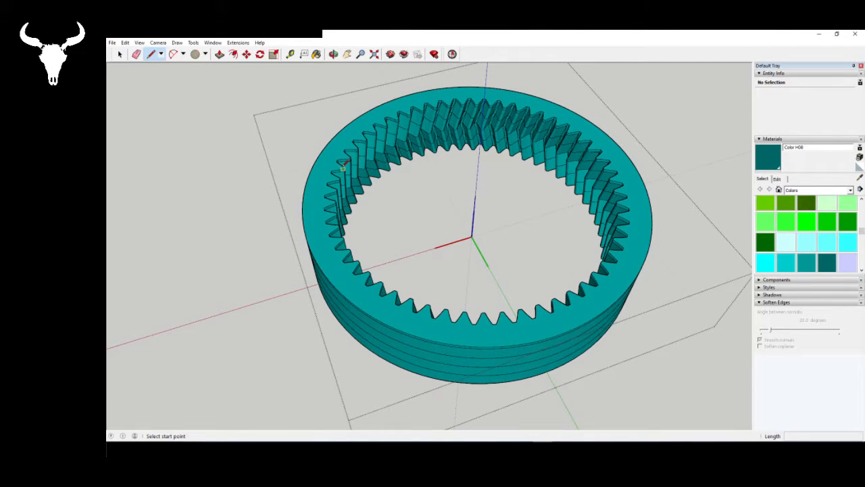
{"action": "left_click", "coordinate": [344, 168]}
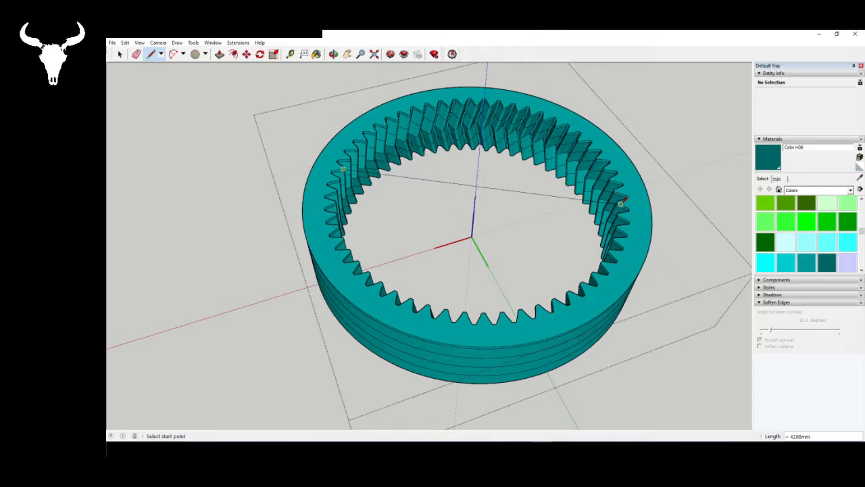
{"action": "left_click", "coordinate": [622, 202]}
{"action": "key", "text": "space"}
{"action": "mouse_move", "coordinate": [611, 205]}
{"action": "middle_mouse_down"}
{"action": "mouse_move", "coordinate": [410, 88]}
{"action": "mouse_move", "coordinate": [476, 219]}
{"action": "mouse_move", "coordinate": [502, 217]}
{"action": "mouse_move", "coordinate": [331, 202]}
{"action": "mouse_move", "coordinate": [266, 282]}
{"action": "mouse_move", "coordinate": [363, 289]}
{"action": "middle_mouse_up"}
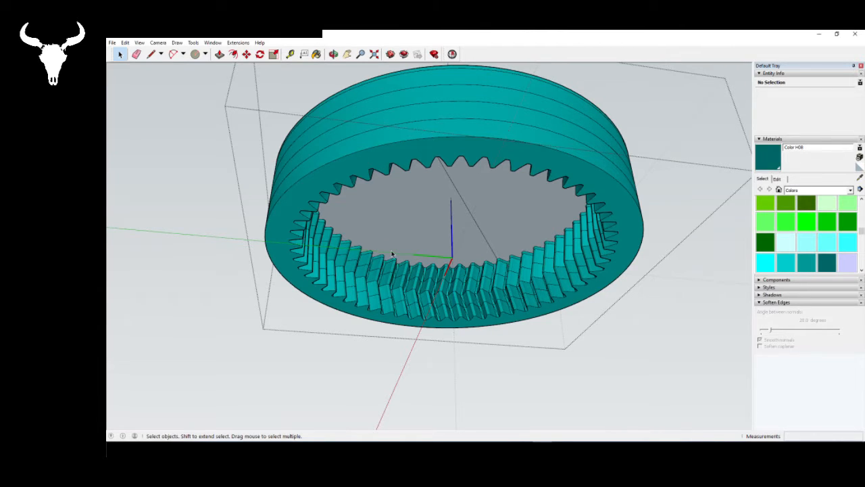
{"action": "mouse_move", "coordinate": [414, 250]}
{"action": "middle_mouse_down"}
{"action": "mouse_move", "coordinate": [468, 183]}
{"action": "mouse_move", "coordinate": [380, 207]}
{"action": "mouse_move", "coordinate": [432, 223]}
{"action": "mouse_move", "coordinate": [450, 239]}
{"action": "mouse_move", "coordinate": [440, 205]}
{"action": "mouse_move", "coordinate": [462, 212]}
{"action": "mouse_move", "coordinate": [475, 196]}
{"action": "mouse_move", "coordinate": [594, 287]}
{"action": "mouse_move", "coordinate": [507, 251]}
{"action": "mouse_move", "coordinate": [658, 365]}
{"action": "mouse_move", "coordinate": [477, 374]}
{"action": "mouse_move", "coordinate": [345, 325]}
{"action": "middle_mouse_up"}
{"action": "left_click", "coordinate": [466, 213]}
{"action": "key", "text": "Delete"}
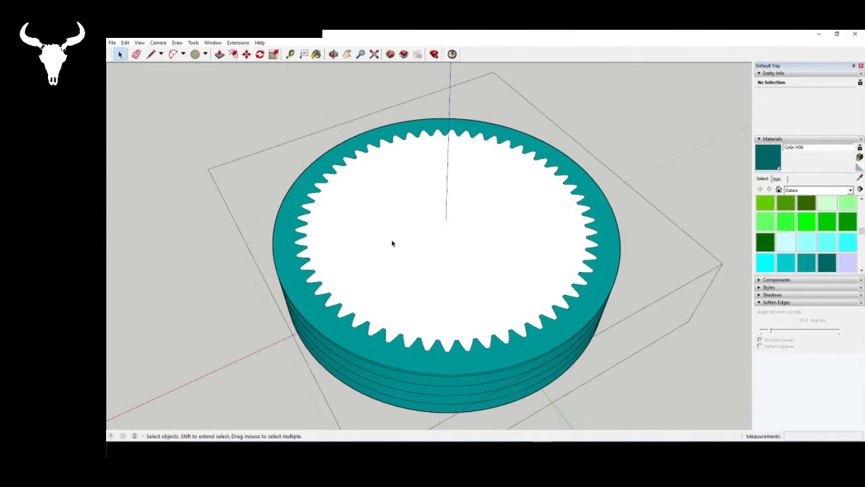
- Push/pull the toothed rim's top face up 200 mm above the closing face
{"action": "left_click", "coordinate": [219, 54]}
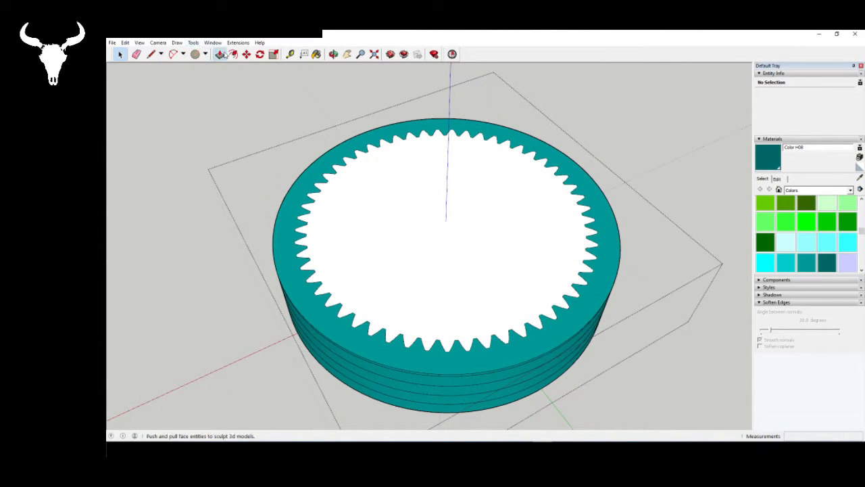
{"action": "left_click", "coordinate": [279, 272]}
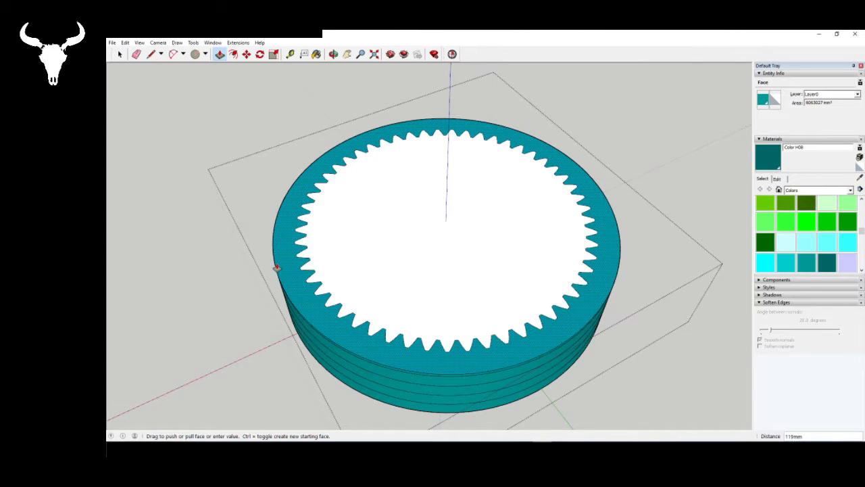
{"action": "type", "text": "200mm"}
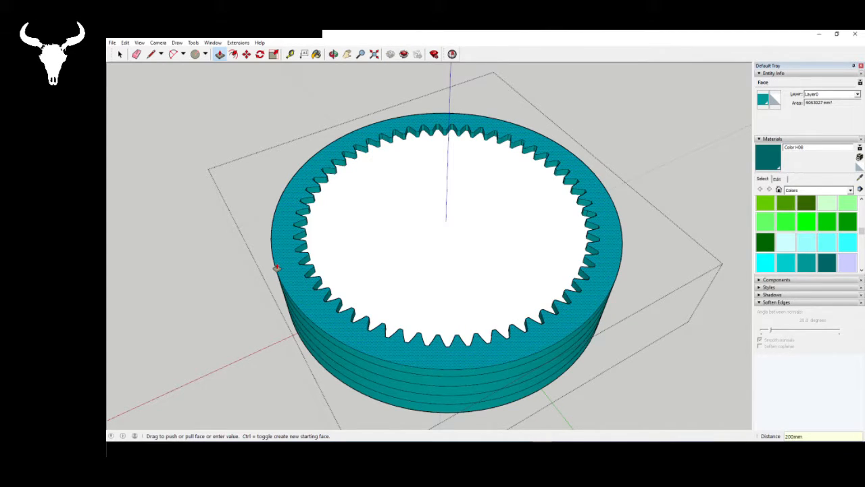
{"action": "key", "text": "Return"}
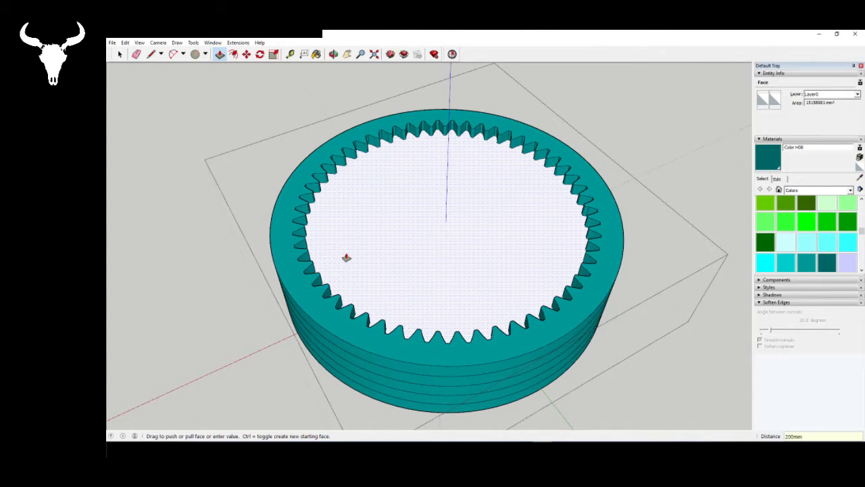
{"action": "key", "text": "space"}
- Draw a line between two teeth across the raised rim's upper opening to cap it with a face, and delete the line
{"action": "middle_click_drag", "start_coordinate": [361, 177], "coordinate": [361, 251]}
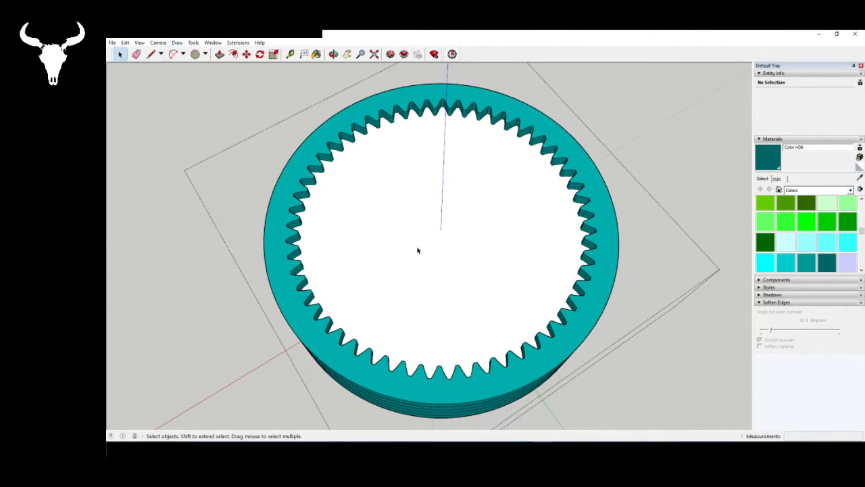
{"action": "left_click", "coordinate": [365, 218]}
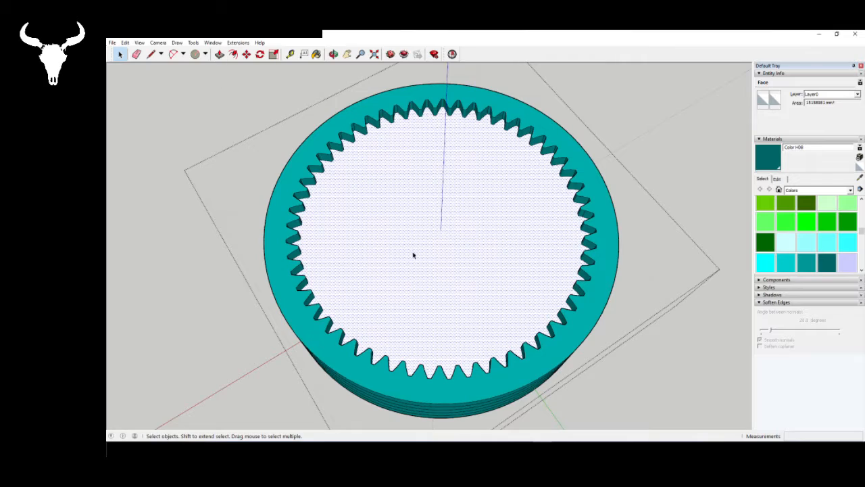
{"action": "left_click", "coordinate": [152, 54]}
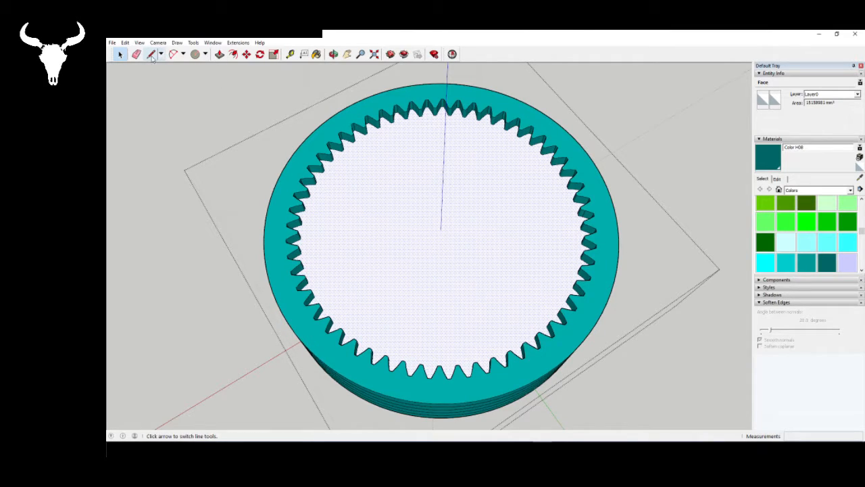
{"action": "left_click", "coordinate": [298, 219]}
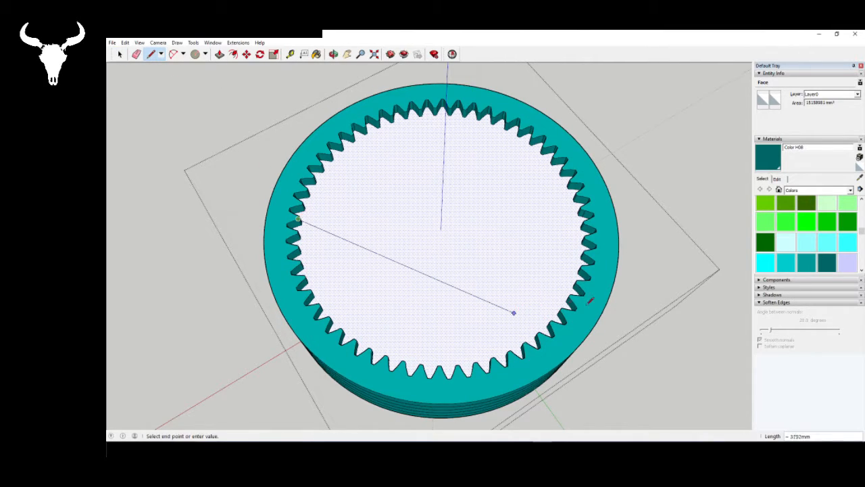
{"action": "left_click", "coordinate": [571, 298]}
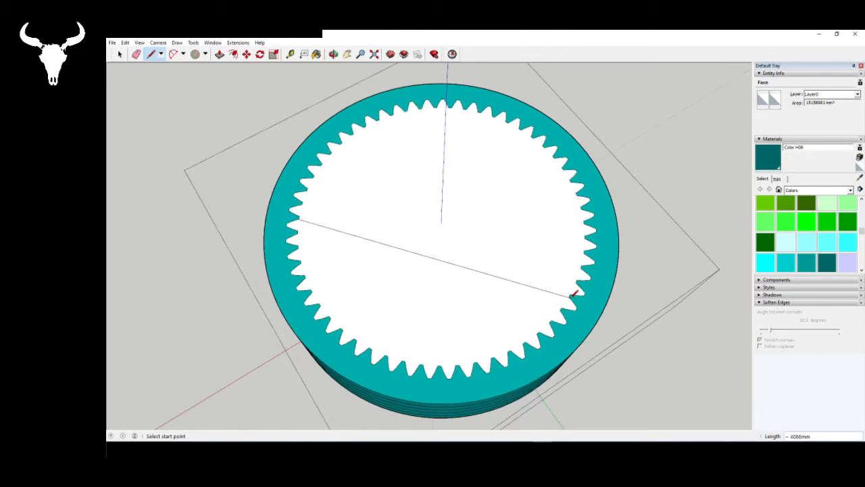
{"action": "key", "text": "space"}
{"action": "left_click", "coordinate": [548, 294]}
{"action": "key", "text": "Delete"}
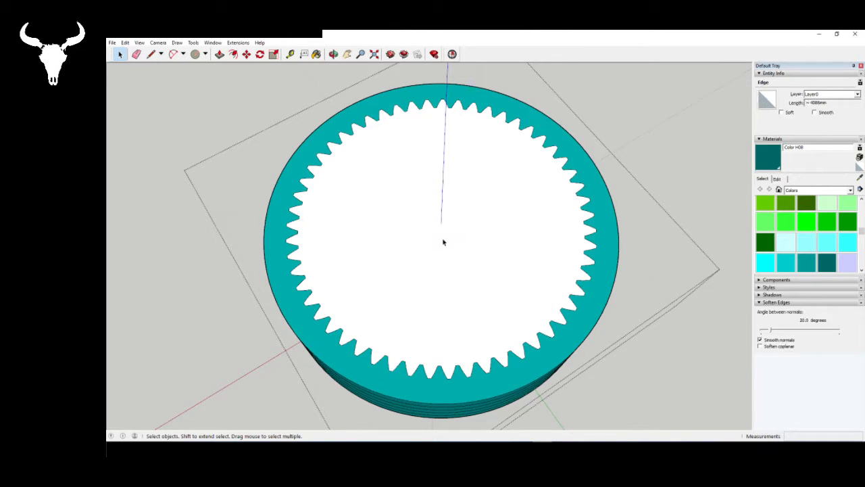
- From below the ring gear, intersect the closing face with its context and reverse the face's orientation
{"action": "mouse_move", "coordinate": [444, 241]}
{"action": "middle_mouse_down"}
{"action": "mouse_move", "coordinate": [357, 108]}
{"action": "mouse_move", "coordinate": [434, 205]}
{"action": "mouse_move", "coordinate": [432, 275]}
{"action": "middle_mouse_up"}
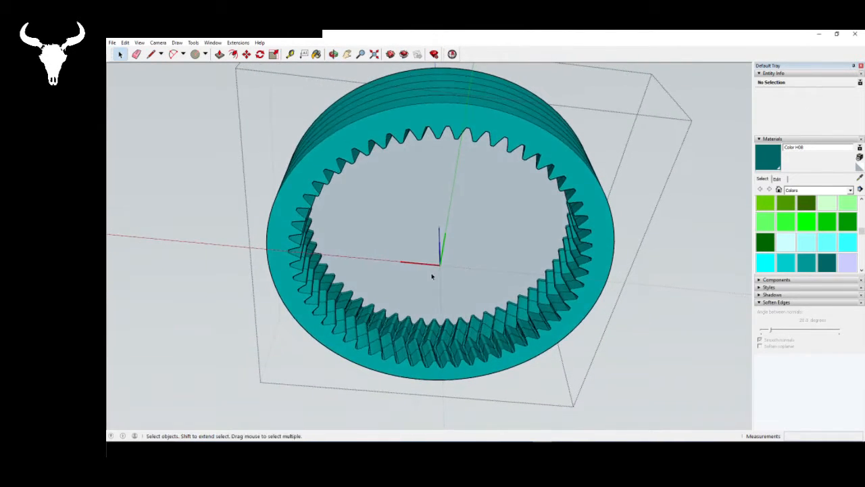
{"action": "right_click", "coordinate": [375, 230]}
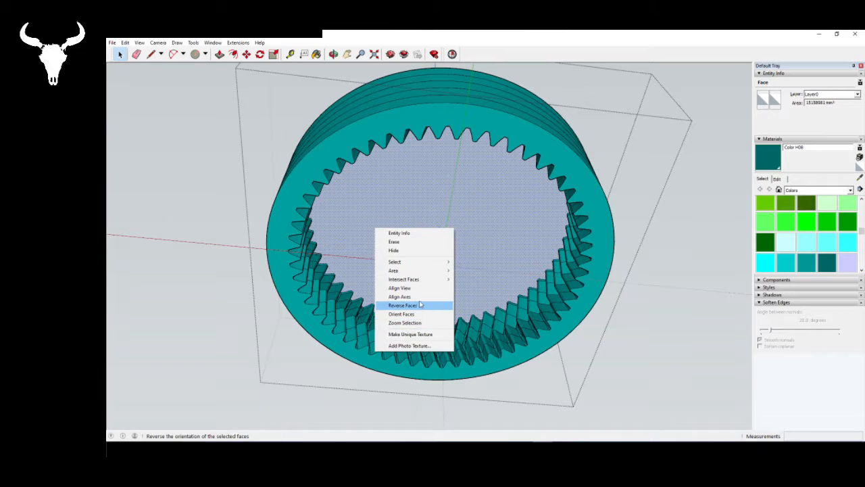
{"action": "mouse_move", "coordinate": [423, 279]}
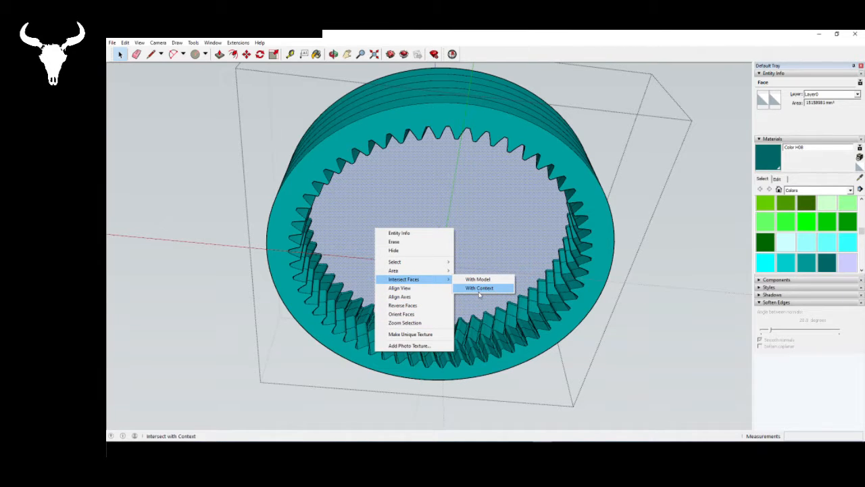
{"action": "left_click", "coordinate": [479, 289]}
{"action": "left_click", "coordinate": [541, 255]}
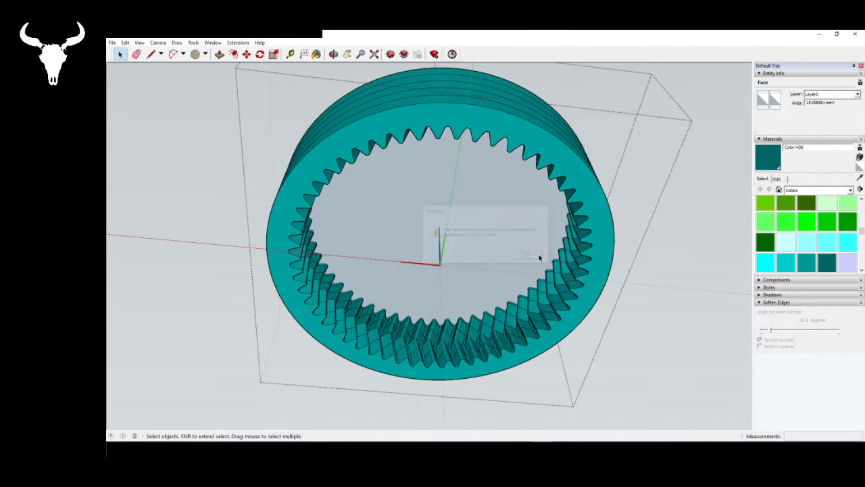
{"action": "middle_click_drag", "start_coordinate": [536, 254], "coordinate": [386, 189]}
{"action": "right_click", "coordinate": [389, 222]}
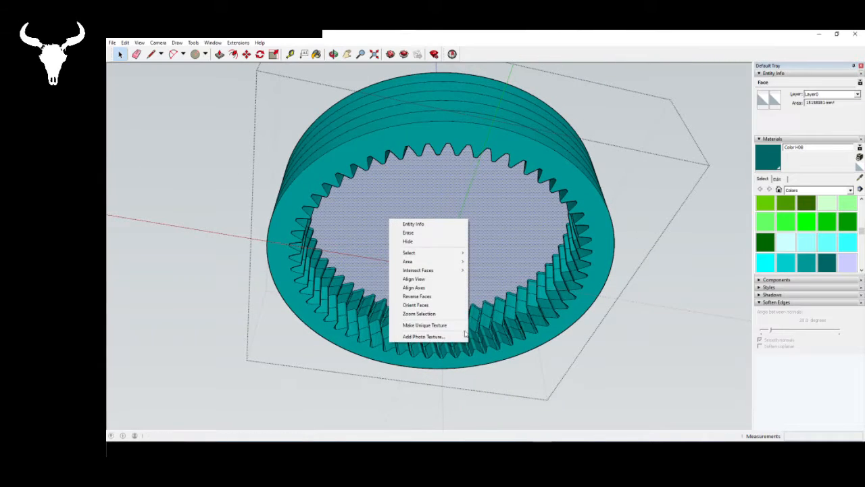
{"action": "left_click", "coordinate": [444, 296]}
- Delete one edge of the tooth outline on the capped top surface to merge the rim and inner faces
{"action": "middle_click_drag", "start_coordinate": [444, 296], "coordinate": [444, 375]}
{"action": "scroll", "coordinate": [318, 327], "scroll_direction": "up", "scroll_amount": 1}
{"action": "scroll", "coordinate": [343, 346], "scroll_direction": "up", "scroll_amount": 2}
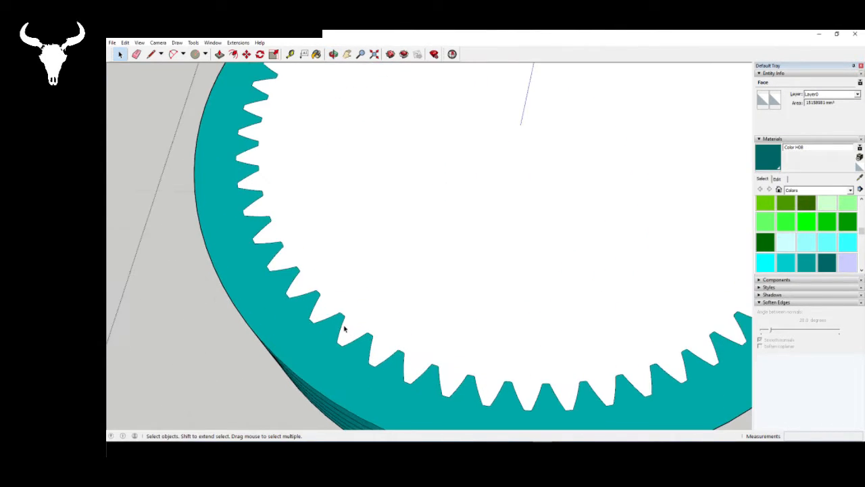
{"action": "scroll", "coordinate": [344, 331], "scroll_direction": "down", "scroll_amount": 3}
{"action": "left_click", "coordinate": [327, 334]}
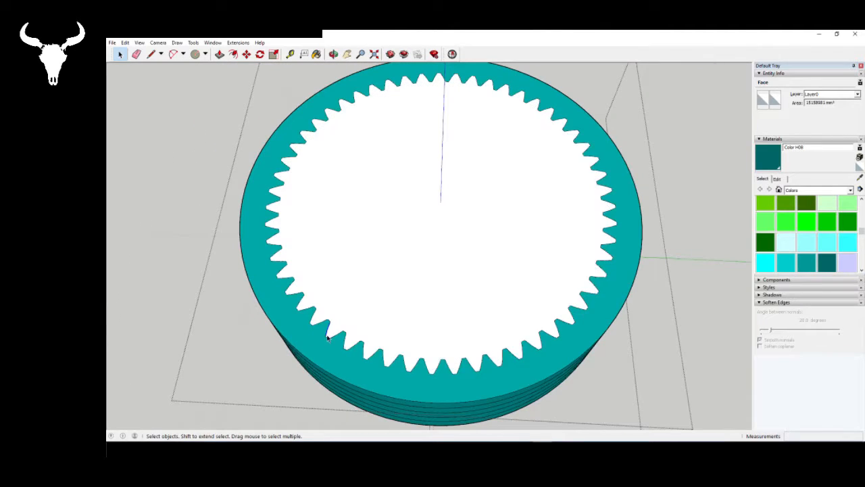
{"action": "key", "text": "Delete"}
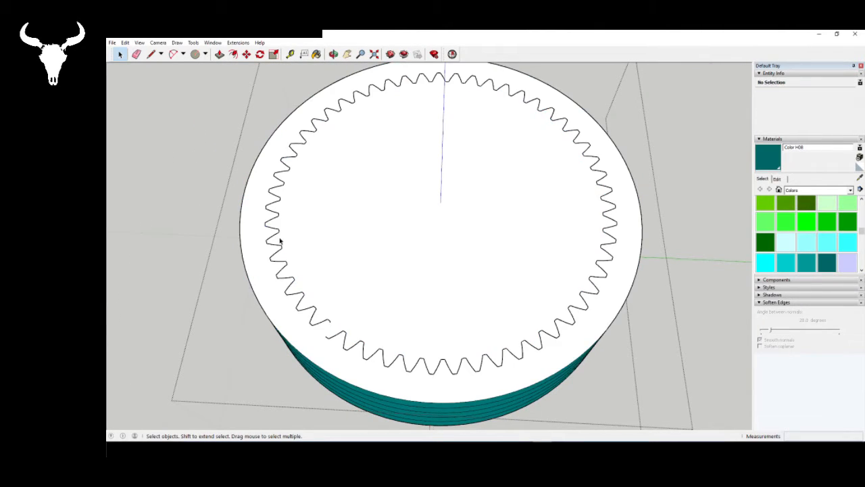
- Check the ring gear with Solid Inspector and fix the stray edges it reports
{"action": "scroll", "coordinate": [280, 242], "scroll_direction": "down", "scroll_amount": 2}
{"action": "middle_click_drag", "start_coordinate": [371, 302], "coordinate": [405, 274]}
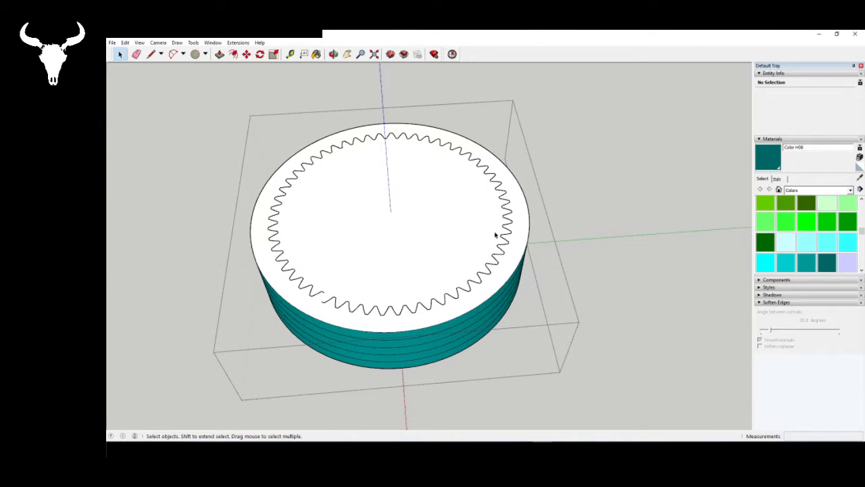
{"action": "left_click", "coordinate": [455, 54]}
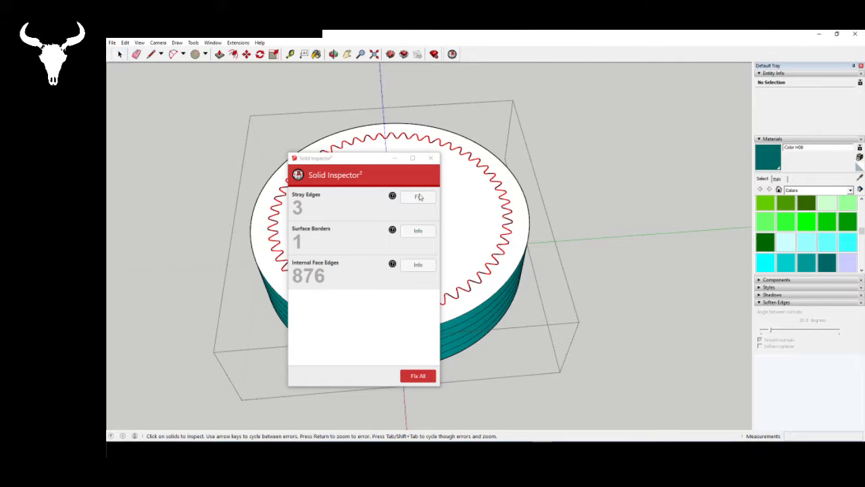
{"action": "left_click", "coordinate": [419, 196]}
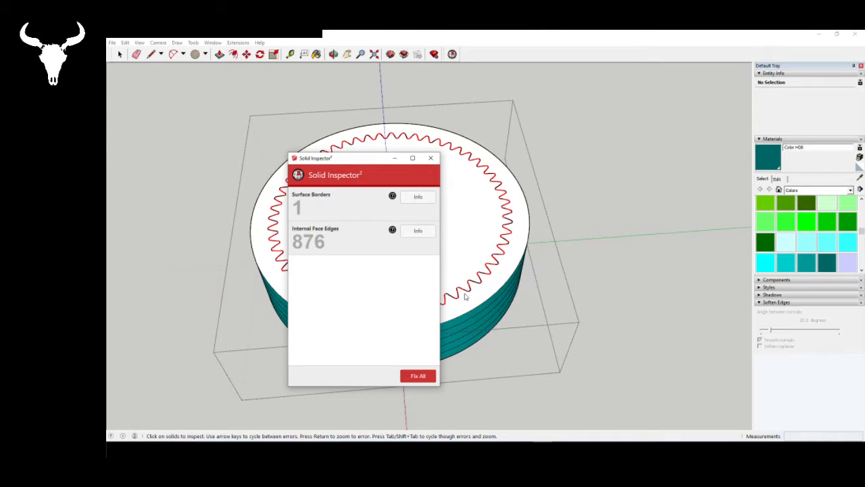
- Select the reported internal face edges, close Solid Inspector, and delete the selected edges
{"action": "right_click", "coordinate": [492, 281]}
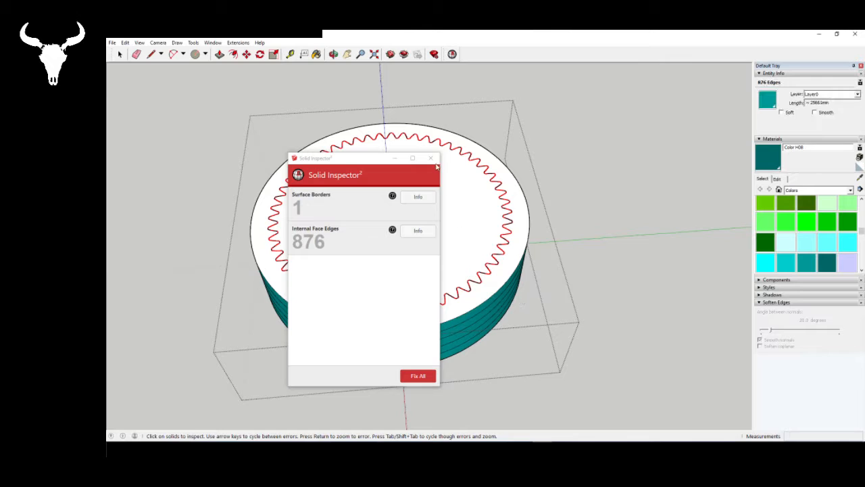
{"action": "left_click", "coordinate": [433, 160]}
{"action": "middle_click_drag", "start_coordinate": [440, 312], "coordinate": [461, 258]}
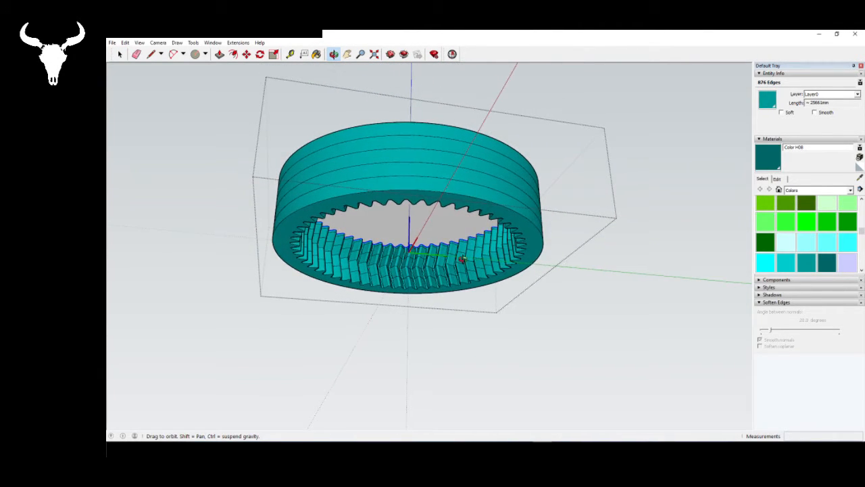
{"action": "key", "text": "Delete"}
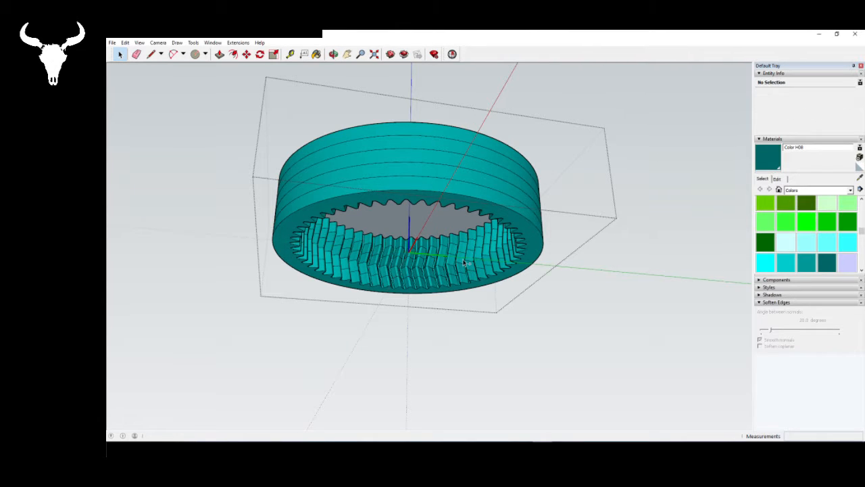
{"action": "middle_click_drag", "start_coordinate": [427, 161], "coordinate": [341, 211]}
{"action": "scroll", "coordinate": [341, 212], "scroll_direction": "up", "scroll_amount": 3}
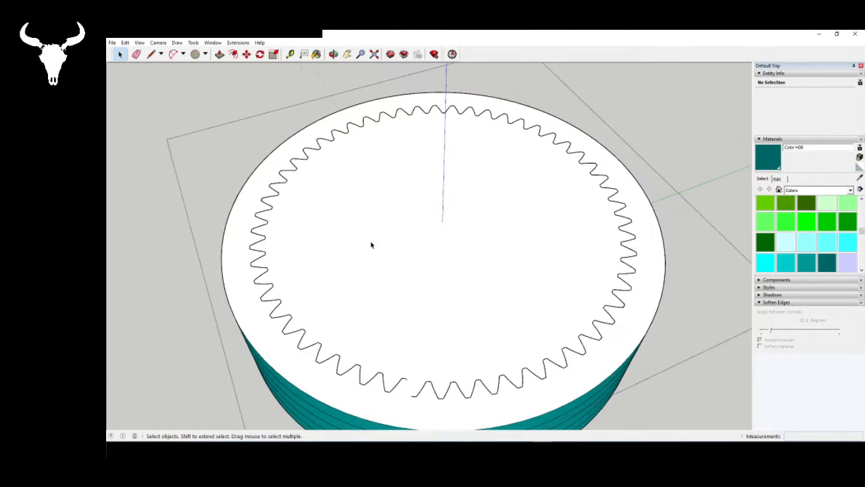
{"action": "middle_click_drag", "start_coordinate": [372, 246], "coordinate": [302, 232]}
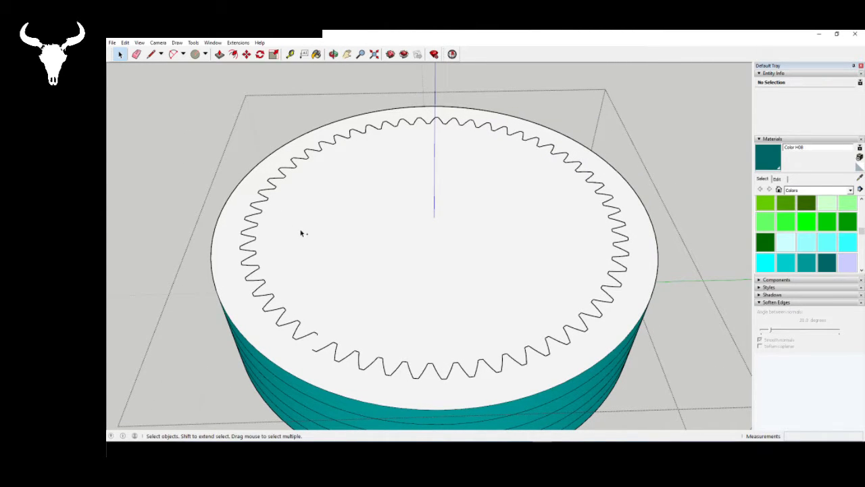
- Undo the edge deletions and delete the face covering the raised rim's upper opening
{"action": "key", "text": "ctrl+z"}
{"action": "left_click", "coordinate": [310, 240]}
{"action": "key", "text": "Delete"}
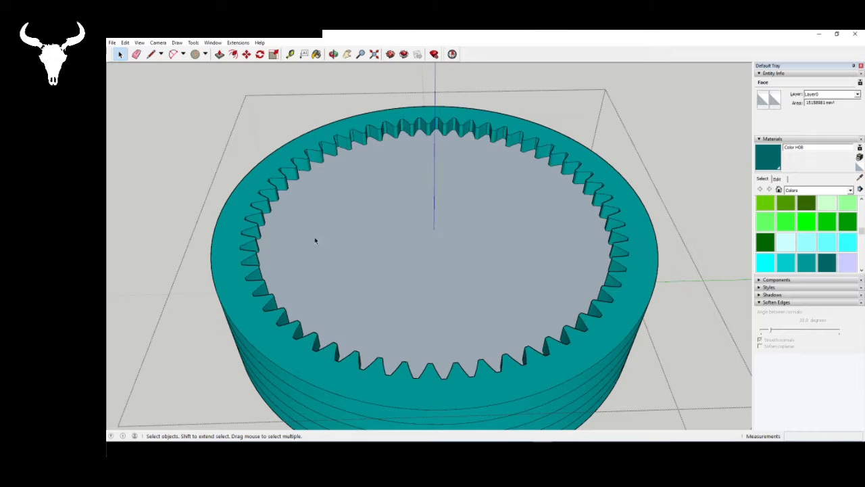
- Delete the toothed ring-shaped top face of the ring gear's raised rim
{"action": "middle_click_drag", "start_coordinate": [342, 239], "coordinate": [257, 205]}
{"action": "scroll", "coordinate": [407, 121], "scroll_direction": "up", "scroll_amount": 5}
{"action": "middle_click_drag", "start_coordinate": [405, 123], "coordinate": [337, 132]}
{"action": "scroll", "coordinate": [406, 141], "scroll_direction": "down", "scroll_amount": 8}
{"action": "scroll", "coordinate": [338, 133], "scroll_direction": "up", "scroll_amount": 5}
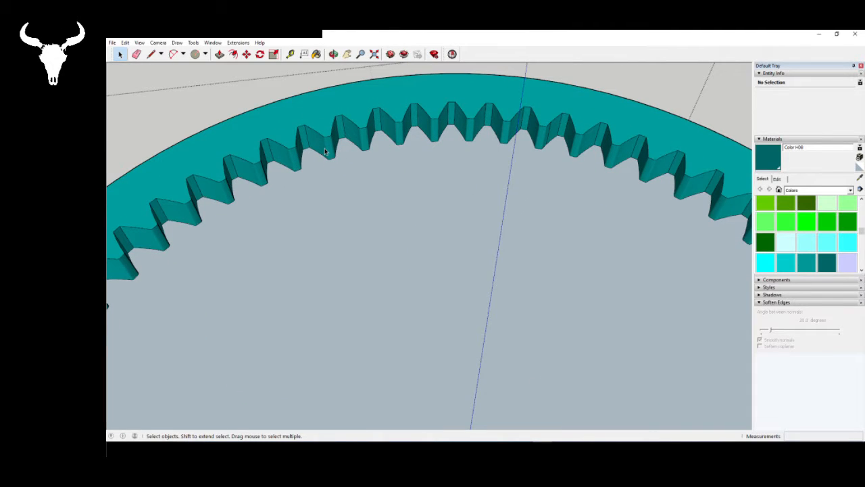
{"action": "scroll", "coordinate": [331, 146], "scroll_direction": "down", "scroll_amount": 5}
{"action": "middle_click_drag", "start_coordinate": [330, 145], "coordinate": [406, 135]}
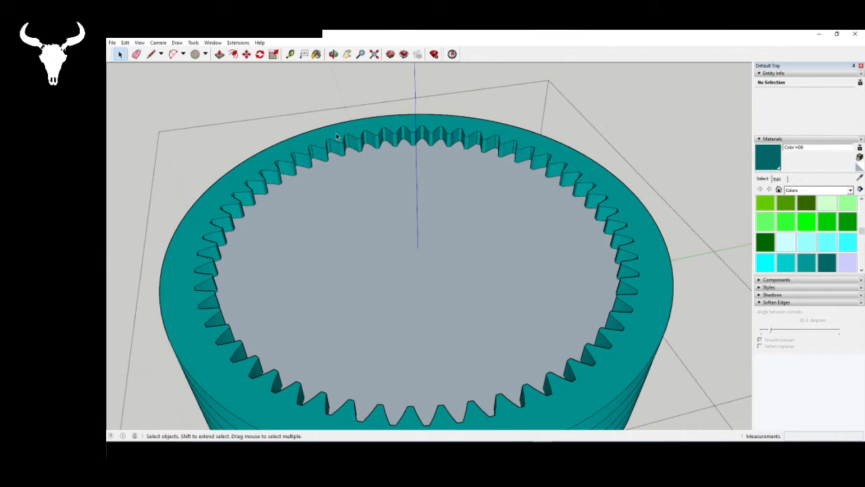
{"action": "left_click", "coordinate": [336, 136]}
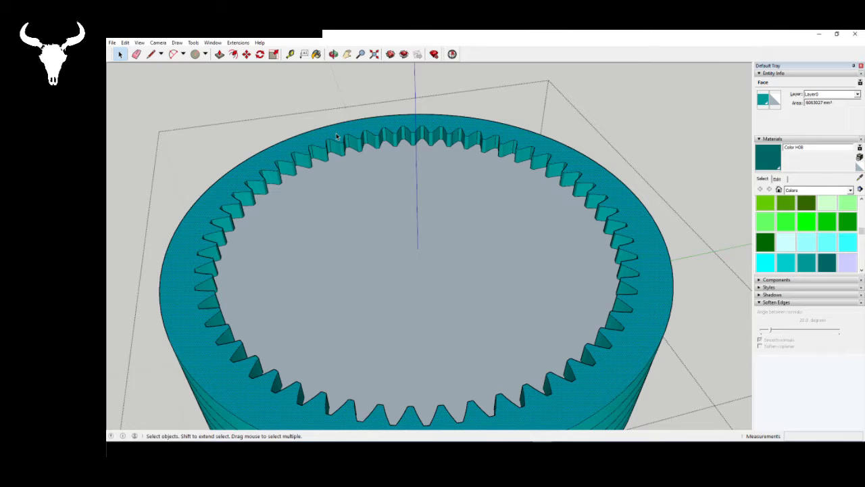
{"action": "key", "text": "Delete"}
- Delete the teal upper wall faces between the teeth one by one, all around the ring gear's raised rim
{"action": "middle_click_drag", "start_coordinate": [330, 259], "coordinate": [305, 159]}
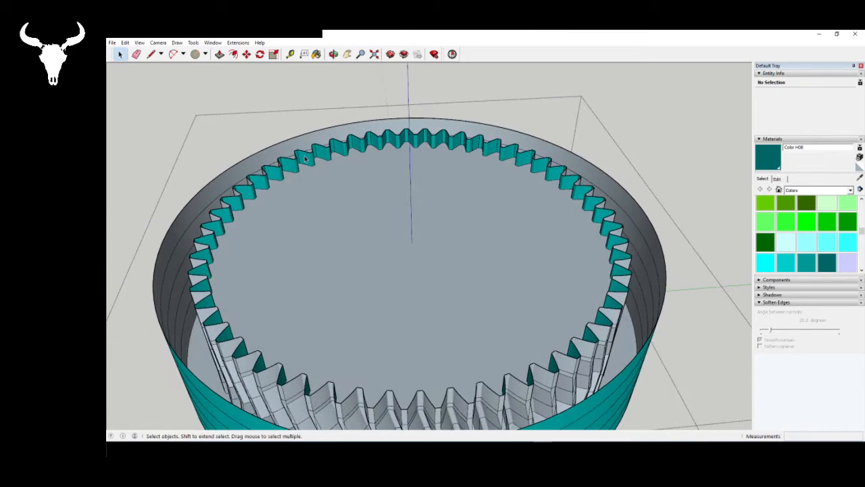
{"action": "key", "text": "Delete"}
{"action": "left_click", "coordinate": [344, 148]}
{"action": "key", "text": "Delete"}
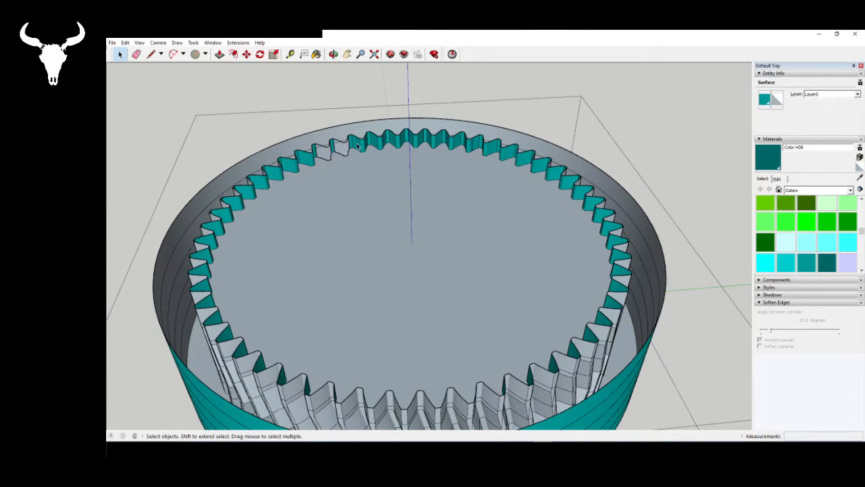
{"action": "left_click", "coordinate": [359, 146]}
{"action": "key", "text": "Delete"}
{"action": "left_click", "coordinate": [396, 145]}
{"action": "key", "text": "Delete"}
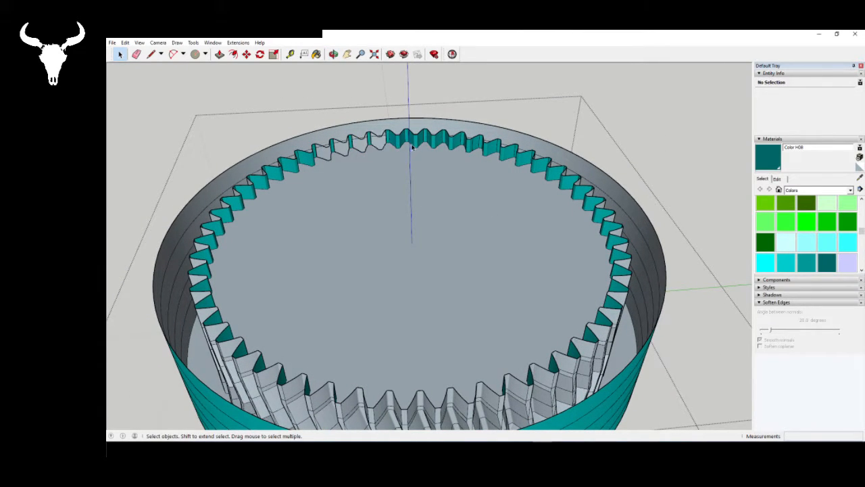
{"action": "left_click", "coordinate": [410, 138]}
{"action": "key", "text": "Delete"}
{"action": "key", "text": "Delete"}
{"action": "left_click", "coordinate": [432, 141]}
{"action": "key", "text": "Delete"}
{"action": "left_click", "coordinate": [456, 142]}
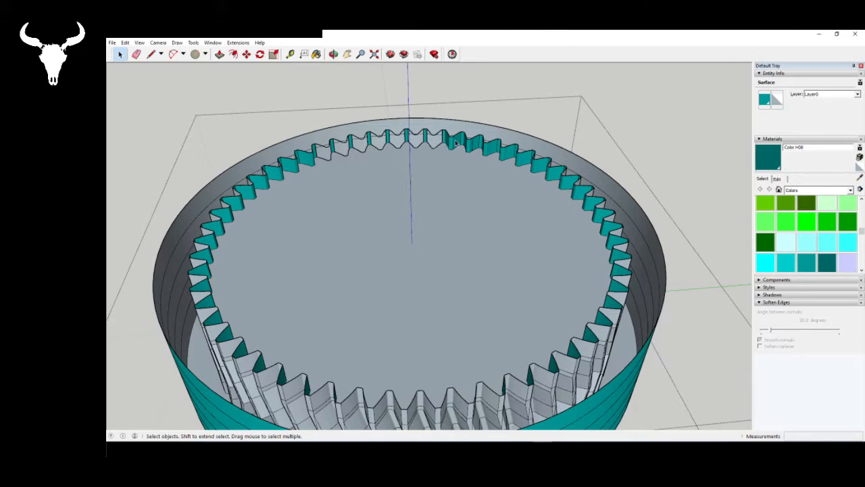
{"action": "key", "text": "Delete"}
{"action": "left_click", "coordinate": [467, 146]}
{"action": "key", "text": "Delete"}
{"action": "key", "text": "Delete"}
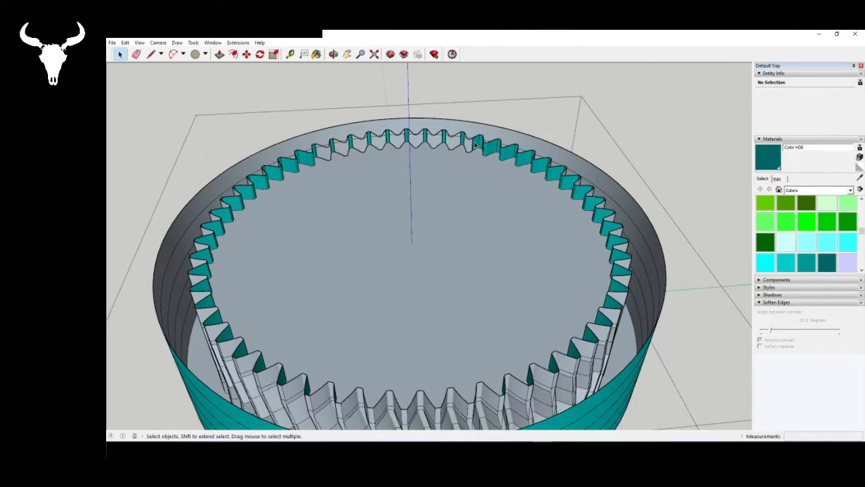
{"action": "left_click", "coordinate": [489, 149]}
{"action": "key", "text": "Delete"}
{"action": "left_click", "coordinate": [507, 156]}
{"action": "key", "text": "Delete"}
{"action": "left_click", "coordinate": [524, 162]}
{"action": "key", "text": "Delete"}
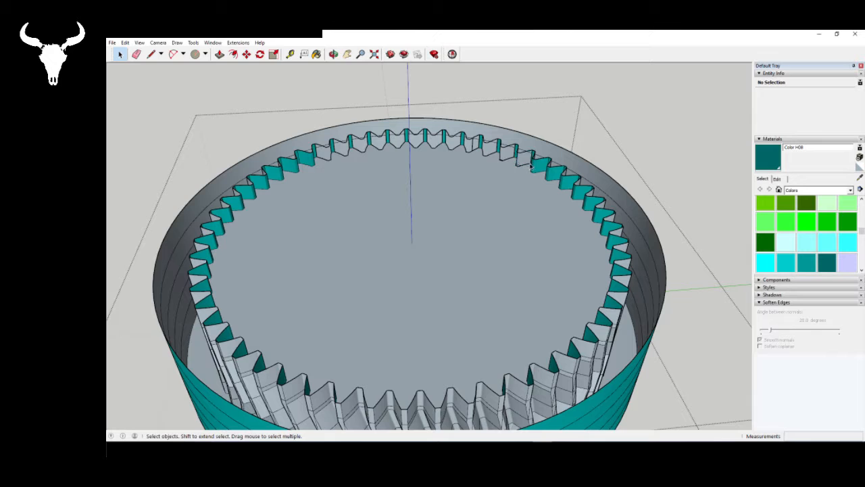
{"action": "key", "text": "Delete"}
{"action": "left_click", "coordinate": [554, 173]}
{"action": "key", "text": "Delete"}
{"action": "left_click", "coordinate": [571, 186]}
{"action": "key", "text": "Delete"}
{"action": "left_click", "coordinate": [584, 192]}
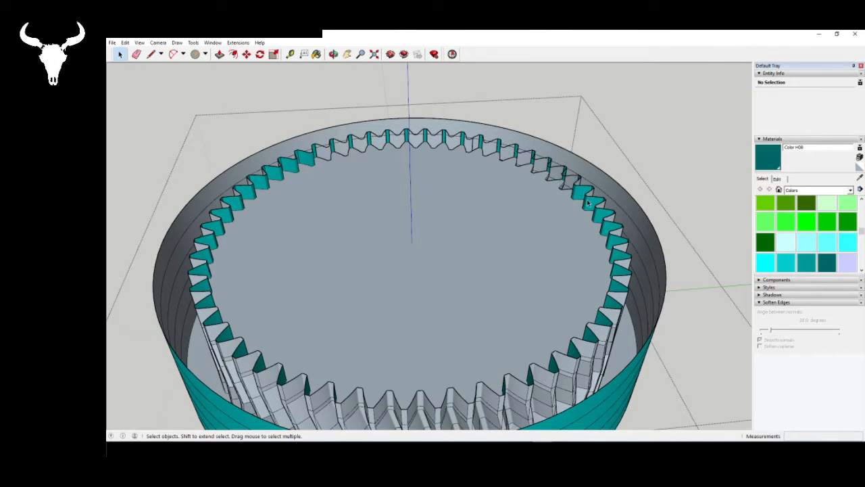
{"action": "key", "text": "Delete"}
{"action": "middle_click_drag", "start_coordinate": [604, 218], "coordinate": [531, 145]}
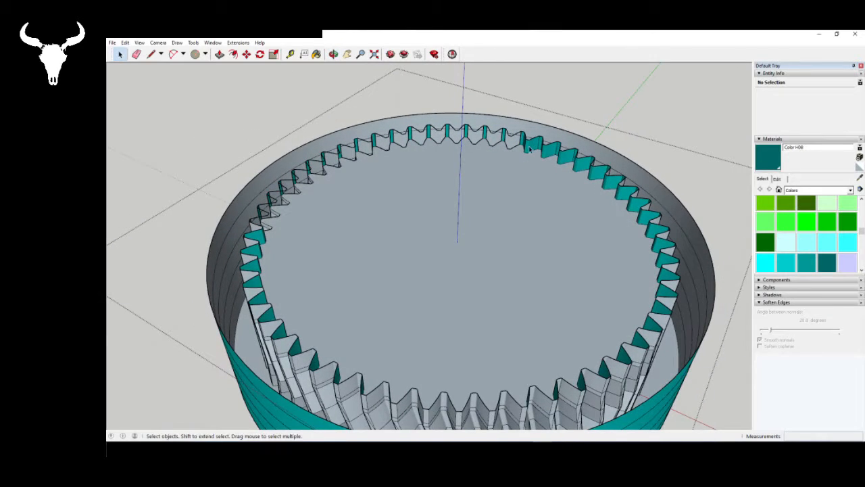
{"action": "left_click", "coordinate": [557, 154]}
{"action": "key", "text": "Delete"}
{"action": "left_click", "coordinate": [568, 160]}
{"action": "key", "text": "Delete"}
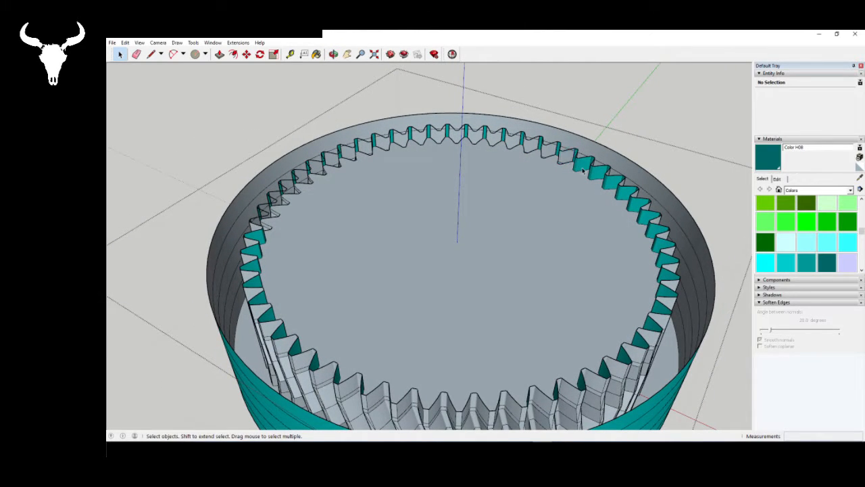
{"action": "left_click", "coordinate": [583, 169]}
{"action": "key", "text": "Delete"}
{"action": "left_click", "coordinate": [595, 175]}
{"action": "key", "text": "Delete"}
{"action": "left_click", "coordinate": [609, 181]}
{"action": "key", "text": "Delete"}
{"action": "left_click", "coordinate": [624, 195]}
{"action": "key", "text": "Delete"}
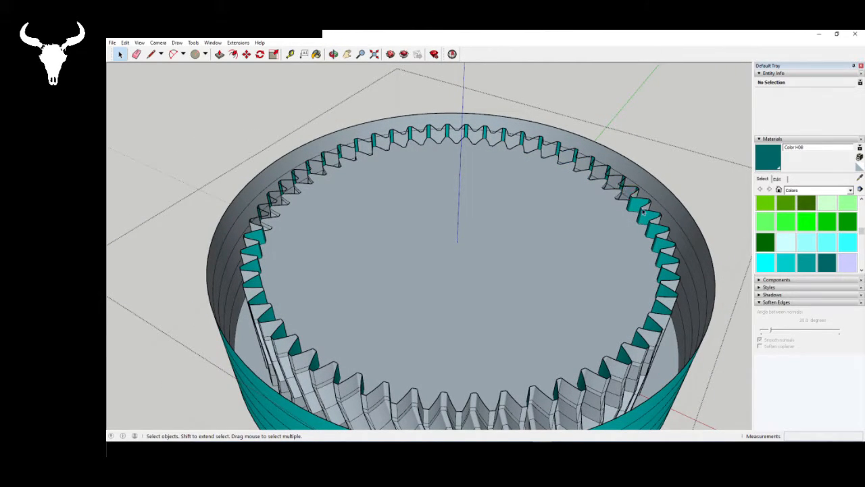
{"action": "key", "text": "Delete"}
{"action": "left_click", "coordinate": [644, 219]}
{"action": "key", "text": "Delete"}
{"action": "left_click", "coordinate": [653, 235]}
{"action": "key", "text": "Delete"}
{"action": "left_click", "coordinate": [660, 246]}
{"action": "key", "text": "Delete"}
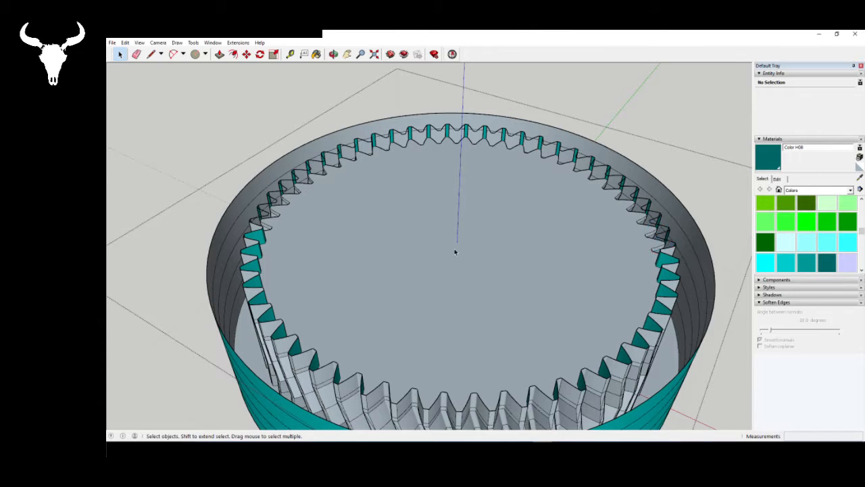
{"action": "middle_click_drag", "start_coordinate": [456, 251], "coordinate": [482, 164]}
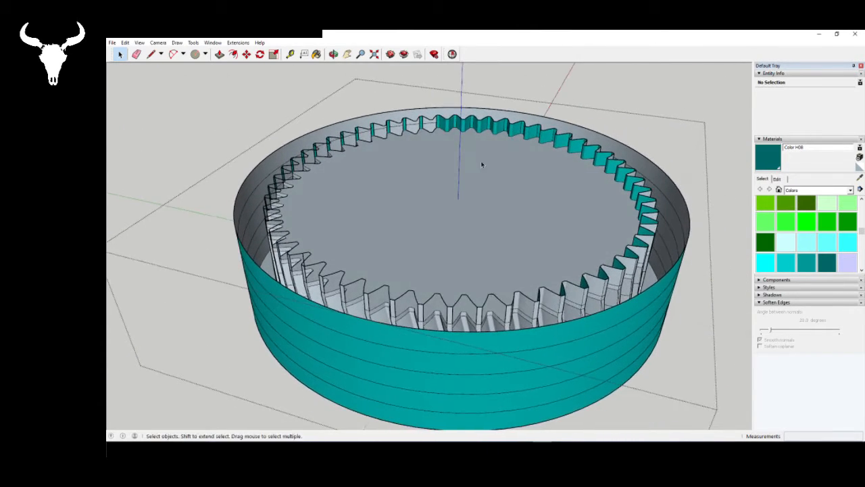
{"action": "left_click", "coordinate": [462, 126]}
{"action": "key", "text": "Delete"}
{"action": "left_click", "coordinate": [473, 128]}
{"action": "key", "text": "Delete"}
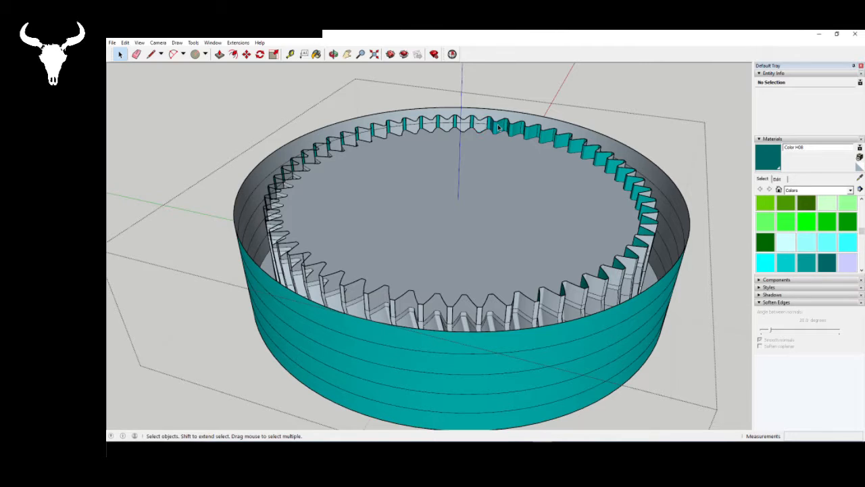
{"action": "left_click", "coordinate": [498, 127]}
{"action": "key", "text": "Delete"}
{"action": "left_click", "coordinate": [516, 131]}
{"action": "key", "text": "Delete"}
{"action": "left_click", "coordinate": [534, 136]}
{"action": "key", "text": "Delete"}
{"action": "left_click", "coordinate": [547, 137]}
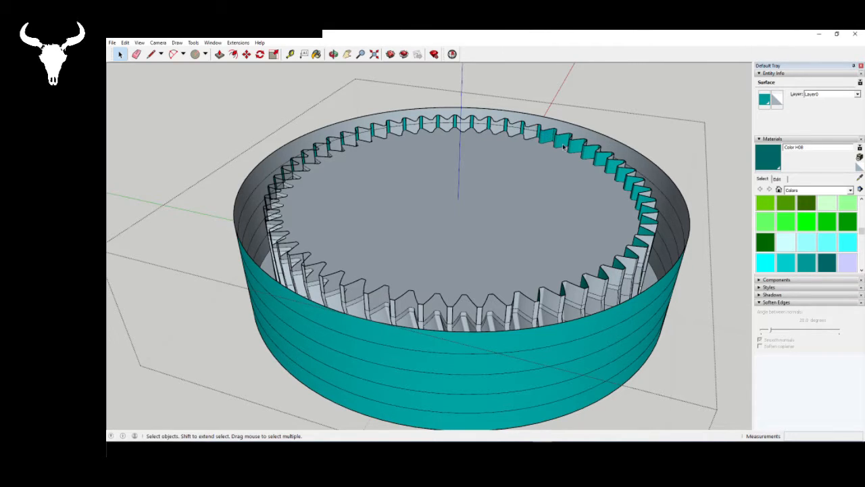
{"action": "key", "text": "Delete"}
{"action": "left_click", "coordinate": [565, 145]}
{"action": "key", "text": "Delete"}
{"action": "left_click", "coordinate": [576, 149]}
{"action": "key", "text": "Delete"}
{"action": "middle_click_drag", "start_coordinate": [583, 168], "coordinate": [417, 124]}
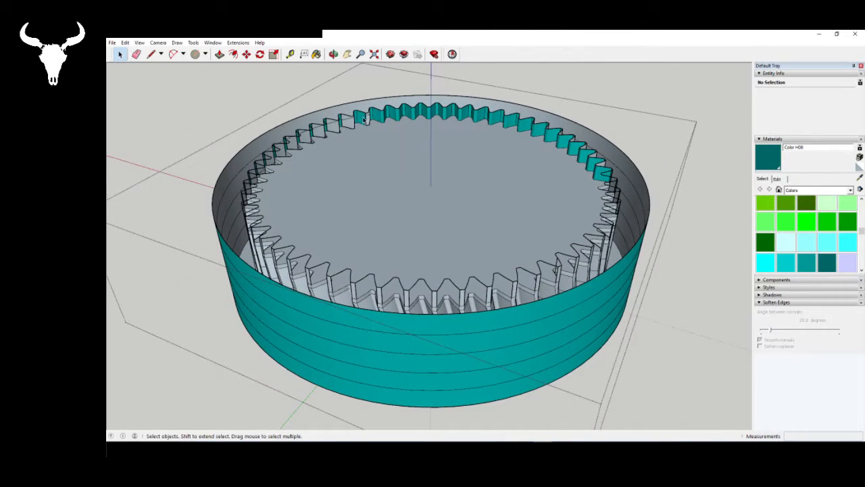
{"action": "left_click", "coordinate": [365, 119]}
{"action": "key", "text": "Delete"}
{"action": "left_click", "coordinate": [387, 116]}
{"action": "key", "text": "Delete"}
{"action": "left_click", "coordinate": [400, 117]}
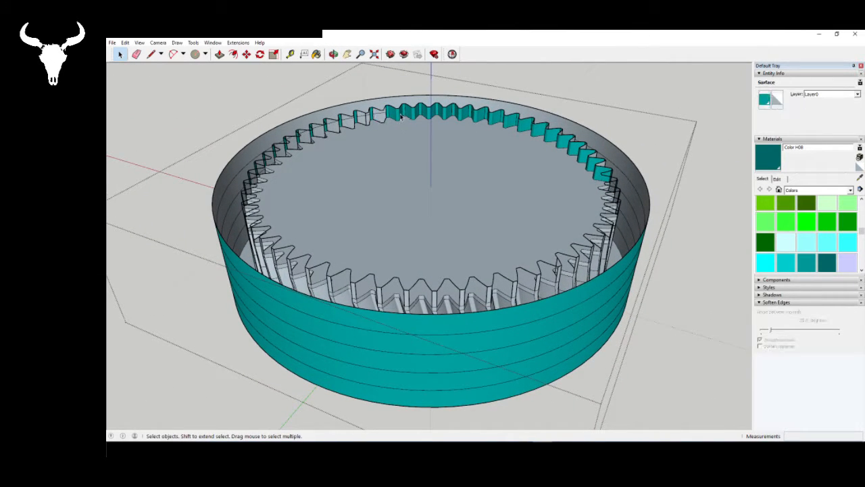
{"action": "key", "text": "Delete"}
{"action": "left_click", "coordinate": [414, 117]}
{"action": "key", "text": "Delete"}
{"action": "left_click", "coordinate": [428, 115]}
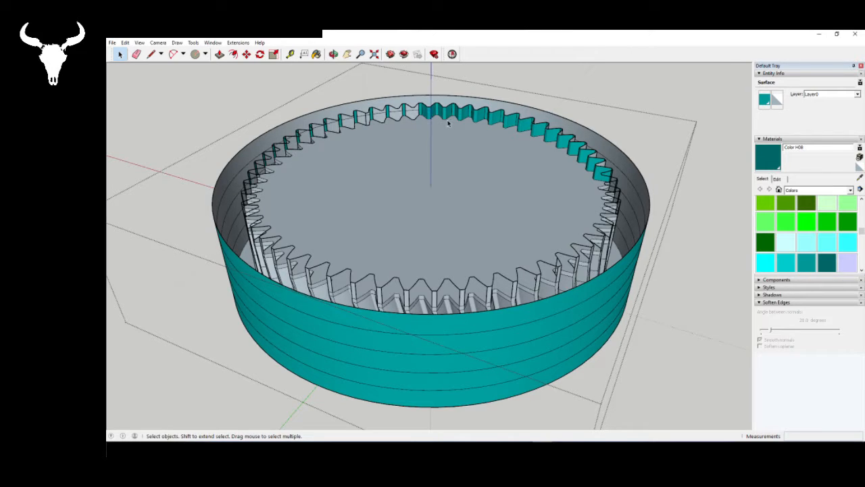
{"action": "key", "text": "Delete"}
{"action": "left_click", "coordinate": [447, 117]}
{"action": "key", "text": "Delete"}
{"action": "left_click", "coordinate": [465, 119]}
{"action": "key", "text": "Delete"}
{"action": "left_click", "coordinate": [480, 120]}
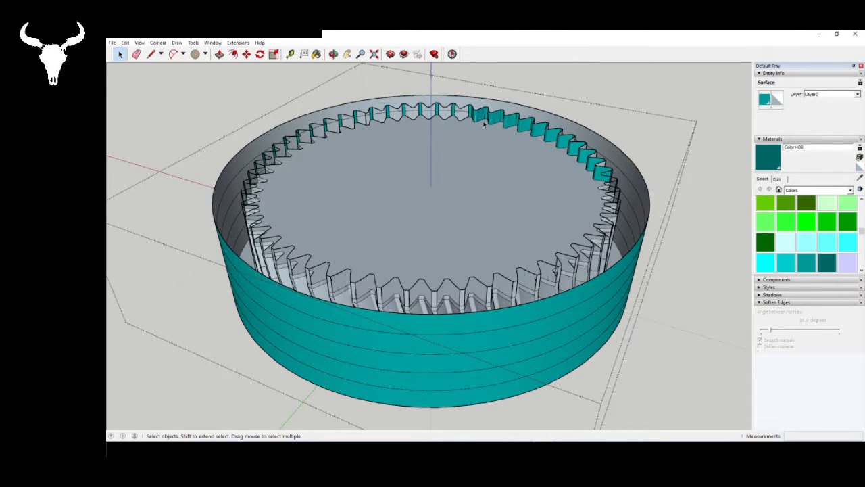
{"action": "key", "text": "Delete"}
{"action": "left_click", "coordinate": [494, 119]}
{"action": "key", "text": "Delete"}
{"action": "left_click", "coordinate": [511, 125]}
{"action": "key", "text": "Delete"}
{"action": "left_click", "coordinate": [523, 127]}
{"action": "key", "text": "Delete"}
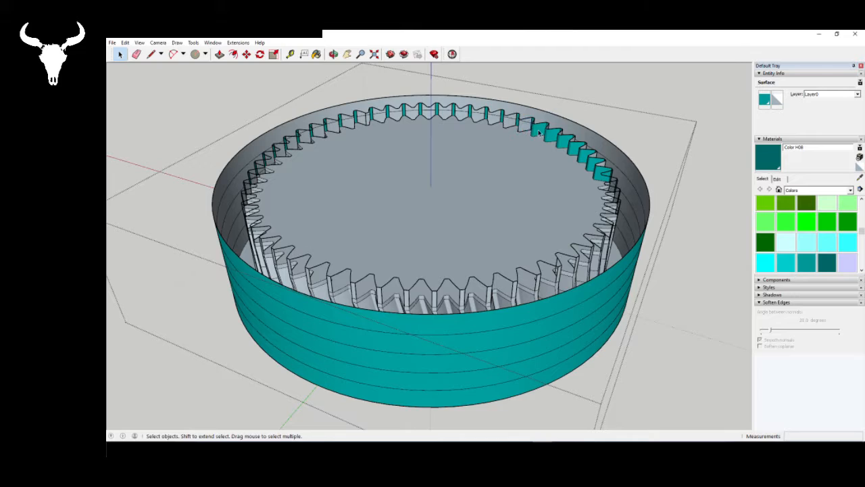
{"action": "left_click", "coordinate": [539, 133]}
{"action": "key", "text": "Delete"}
{"action": "left_click", "coordinate": [561, 144]}
{"action": "key", "text": "Delete"}
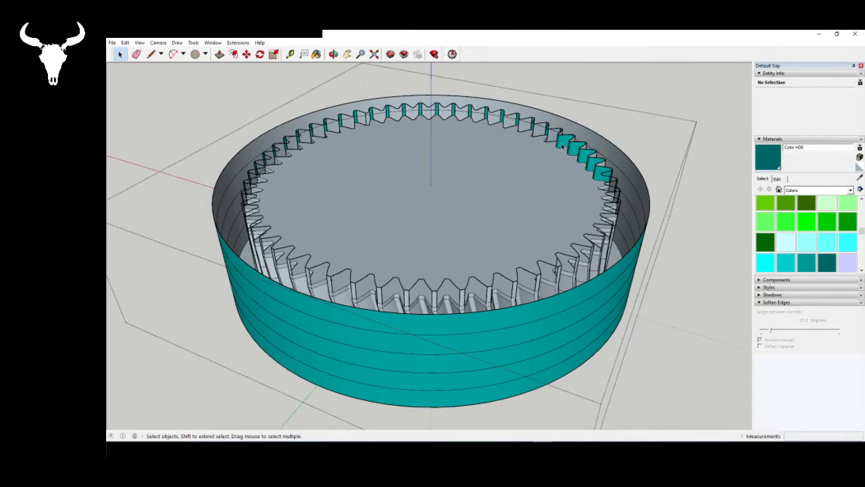
{"action": "key", "text": "Delete"}
{"action": "left_click", "coordinate": [575, 153]}
{"action": "key", "text": "Delete"}
{"action": "left_click", "coordinate": [586, 160]}
{"action": "key", "text": "Delete"}
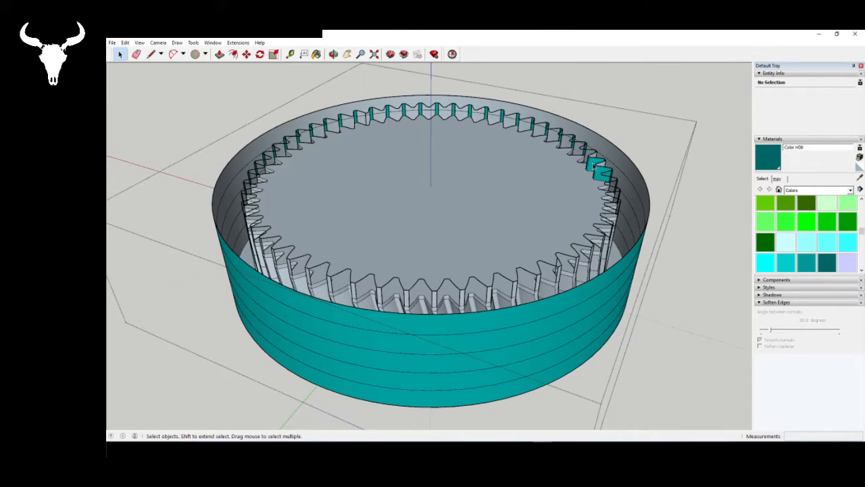
{"action": "left_click", "coordinate": [599, 174]}
{"action": "key", "text": "Delete"}
{"action": "middle_click_drag", "start_coordinate": [538, 152], "coordinate": [380, 148]}
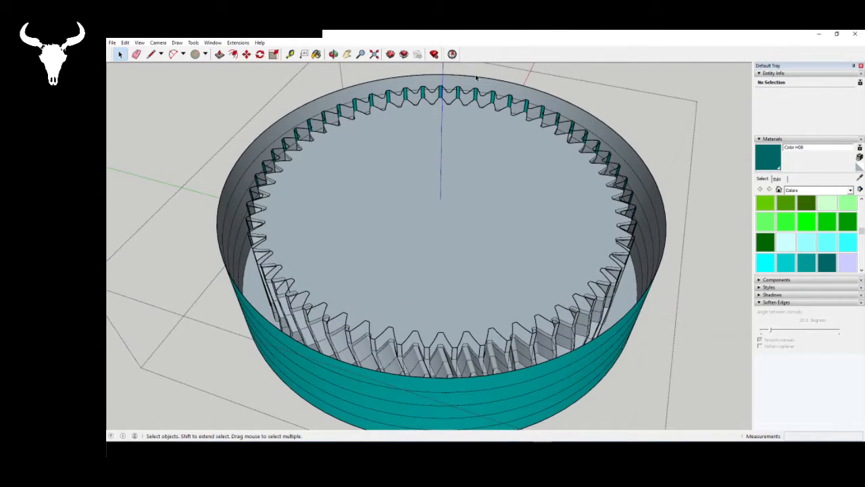
- Check the ring gear with Solid Inspector, fix the stray edges left on the raised rim, and close the report
{"action": "left_click", "coordinate": [452, 55]}
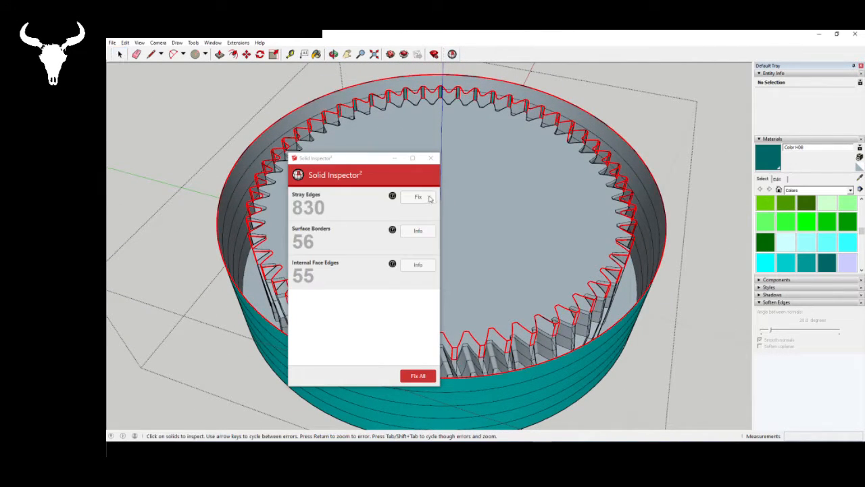
{"action": "left_click", "coordinate": [418, 196]}
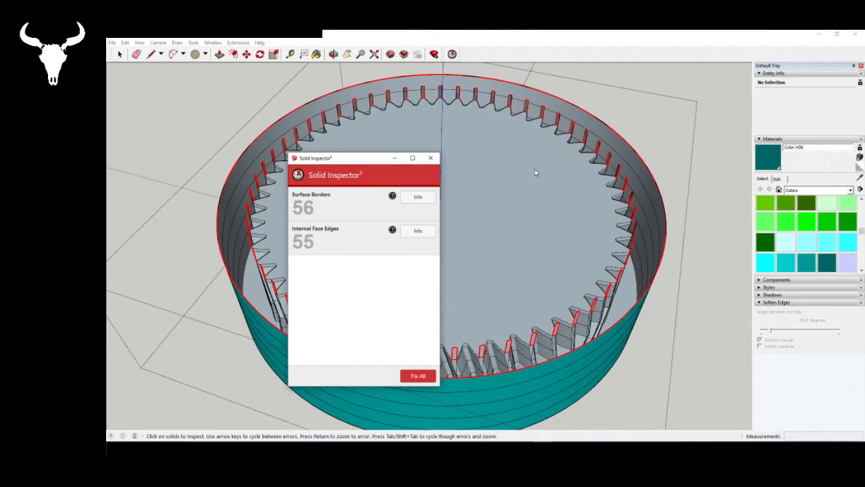
{"action": "left_click", "coordinate": [435, 160]}
- Draw a line about 170 mm long over one segment of the outer rim's upper edge to cap the ring with a face
{"action": "middle_click_drag", "start_coordinate": [437, 169], "coordinate": [330, 133]}
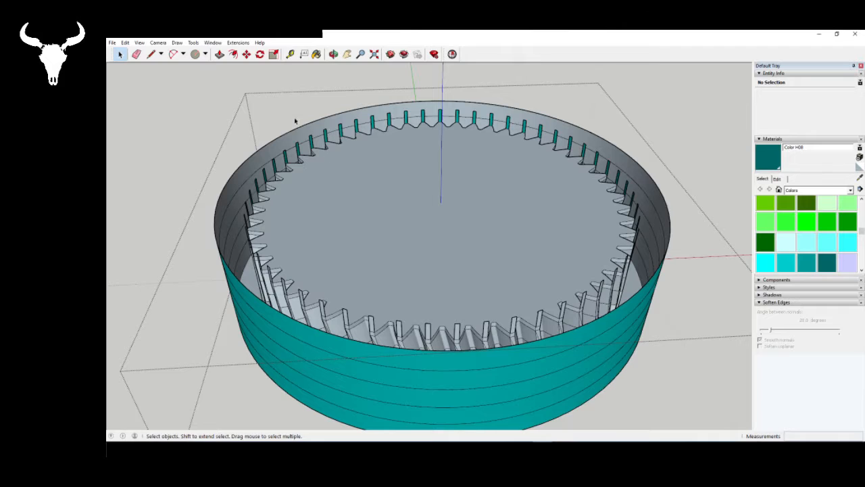
{"action": "key", "text": "l"}
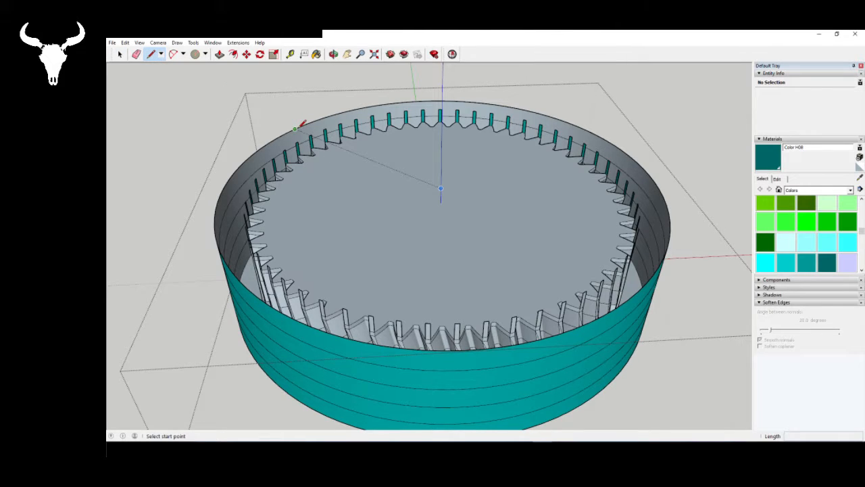
{"action": "left_click", "coordinate": [296, 128]}
{"action": "scroll", "coordinate": [297, 129], "scroll_direction": "up", "scroll_amount": 4}
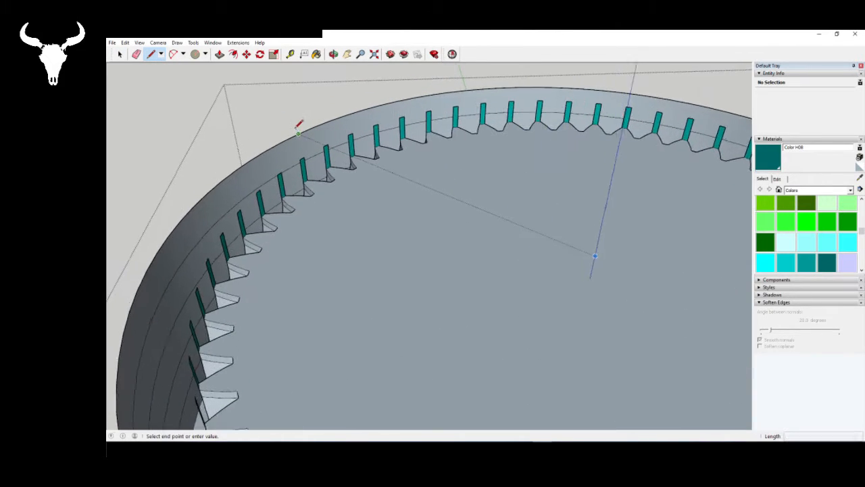
{"action": "scroll", "coordinate": [297, 129], "scroll_direction": "up", "scroll_amount": 1}
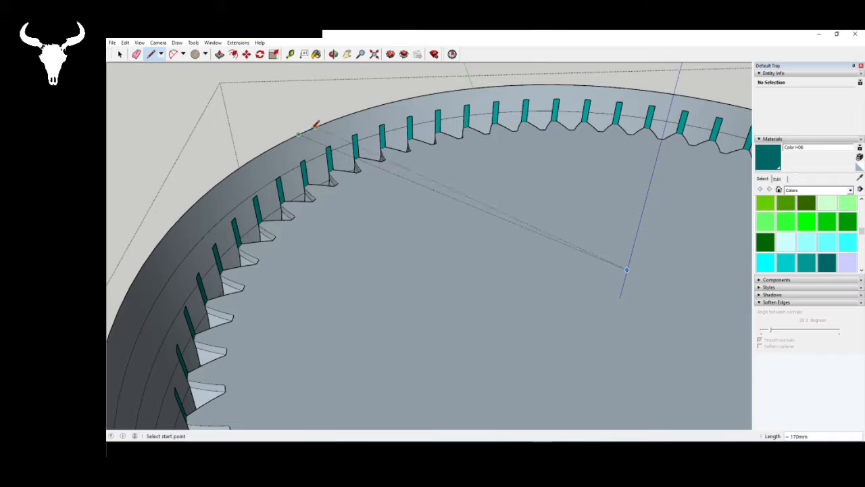
{"action": "key", "text": "Escape"}
{"action": "scroll", "coordinate": [304, 120], "scroll_direction": "down", "scroll_amount": 6}
{"action": "scroll", "coordinate": [363, 146], "scroll_direction": "up", "scroll_amount": 3}
{"action": "middle_click_drag", "start_coordinate": [355, 174], "coordinate": [512, 32]}
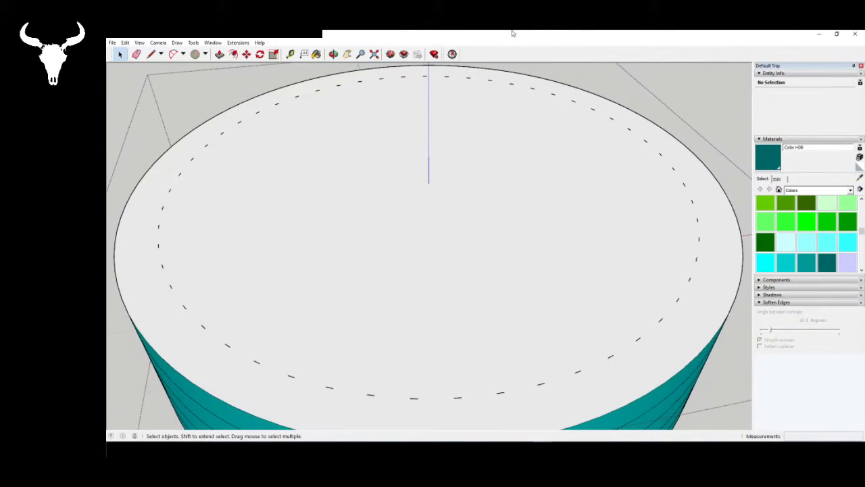
- Select the internal face edges reported by Solid Inspector on the capped ring gear and delete them
{"action": "left_click", "coordinate": [452, 54]}
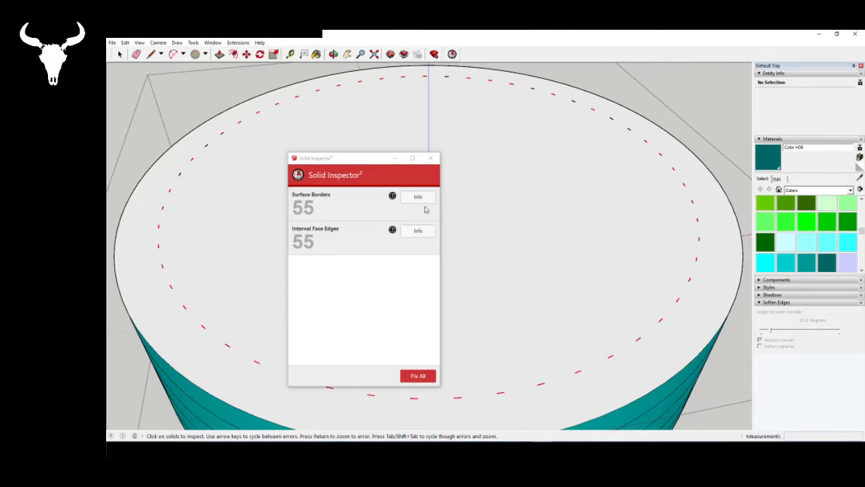
{"action": "right_click", "coordinate": [697, 267]}
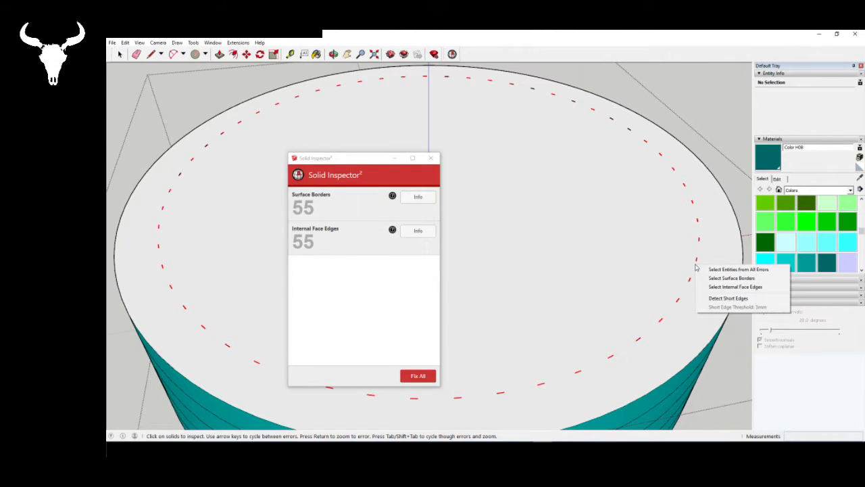
{"action": "left_click", "coordinate": [716, 285]}
{"action": "left_click", "coordinate": [431, 159]}
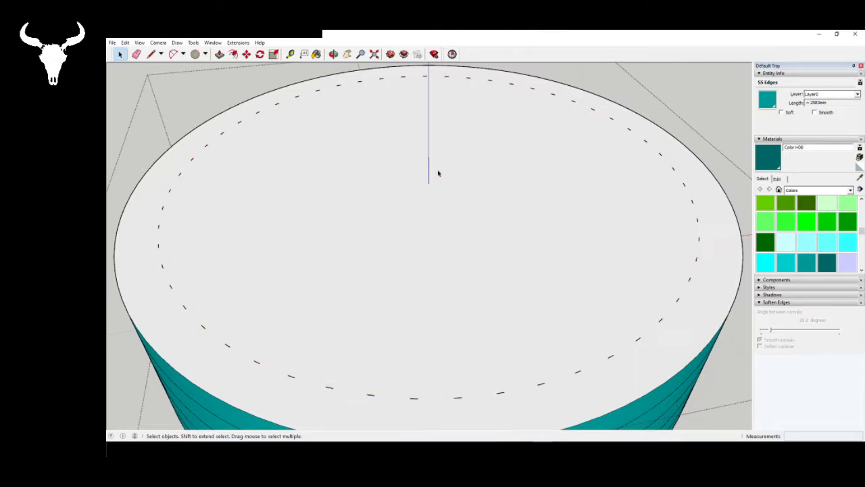
{"action": "scroll", "coordinate": [440, 173], "scroll_direction": "down", "scroll_amount": 3}
{"action": "middle_click_drag", "start_coordinate": [537, 322], "coordinate": [549, 196]}
{"action": "middle_click_drag", "start_coordinate": [427, 66], "coordinate": [446, 221]}
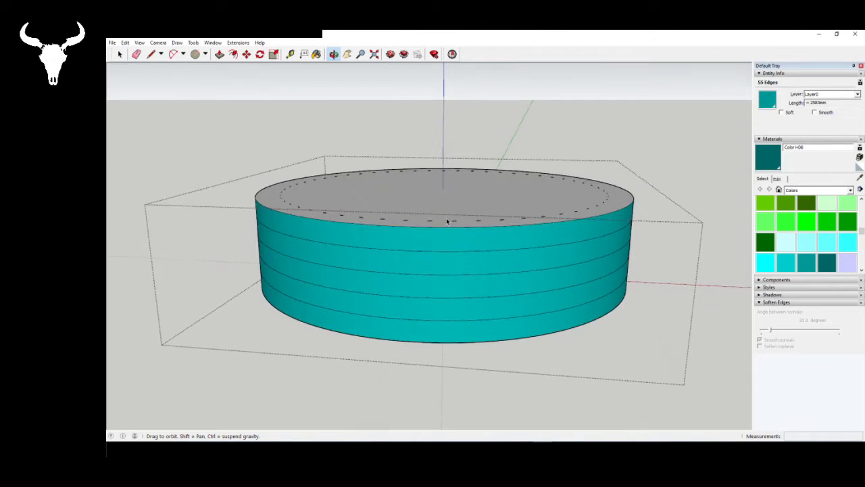
{"action": "key", "text": "Delete"}
{"action": "middle_click_drag", "start_coordinate": [474, 272], "coordinate": [492, 306]}
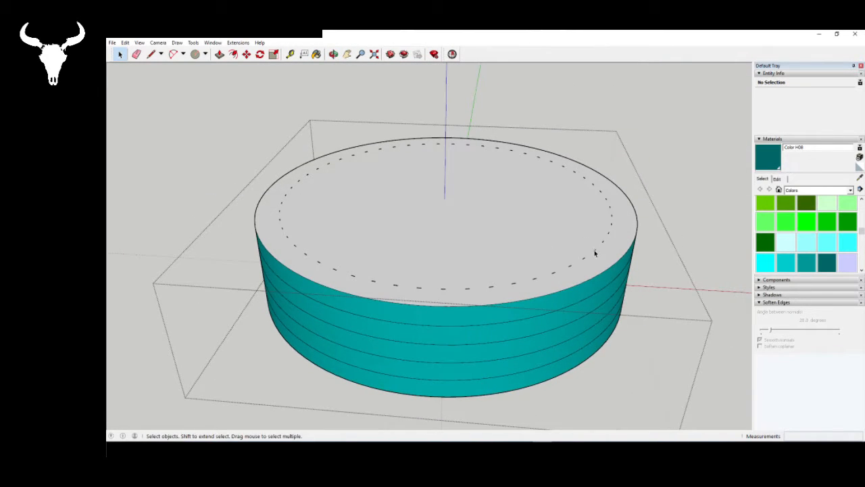
- Inspect the capped ring gear with Solid Inspector, select the reported surface borders, close the report and delete the selected edges
{"action": "left_click", "coordinate": [452, 54]}
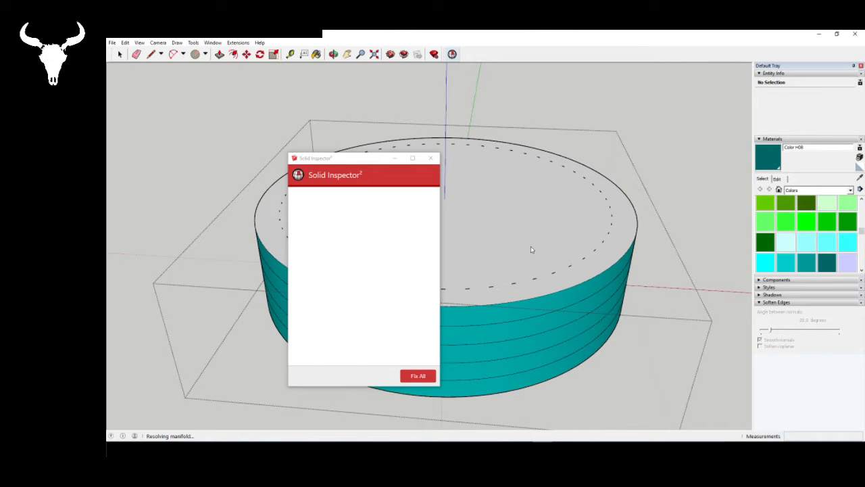
{"action": "right_click", "coordinate": [601, 247]}
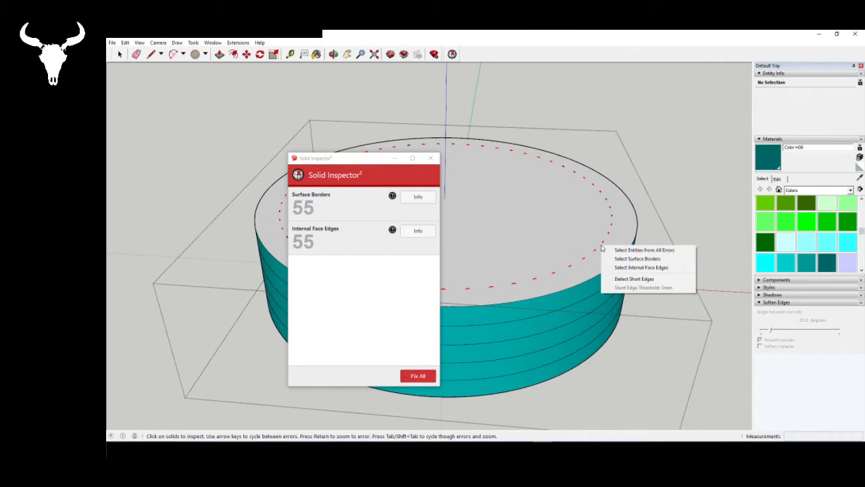
{"action": "left_click", "coordinate": [637, 258]}
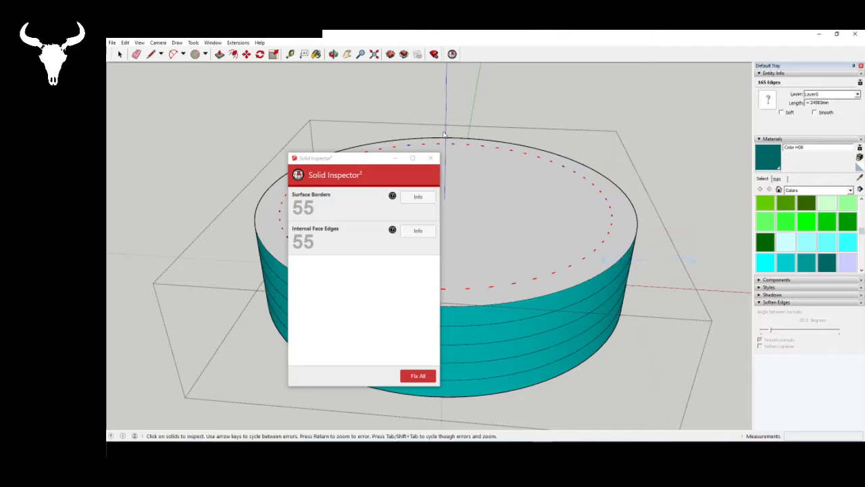
{"action": "left_click", "coordinate": [434, 162]}
{"action": "middle_click_drag", "start_coordinate": [502, 333], "coordinate": [480, 301]}
{"action": "key", "text": "Delete"}
- Select all of the ring gear's geometry, paint it with Color H07, and leave the component
{"action": "scroll", "coordinate": [350, 278], "scroll_direction": "up", "scroll_amount": 5}
{"action": "middle_click_drag", "start_coordinate": [350, 278], "coordinate": [396, 247]}
{"action": "key", "text": "ctrl+a"}
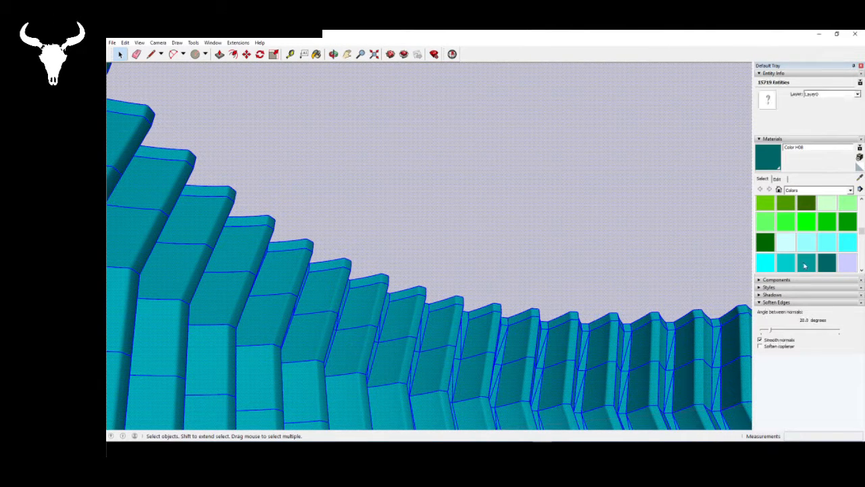
{"action": "left_click", "coordinate": [807, 264]}
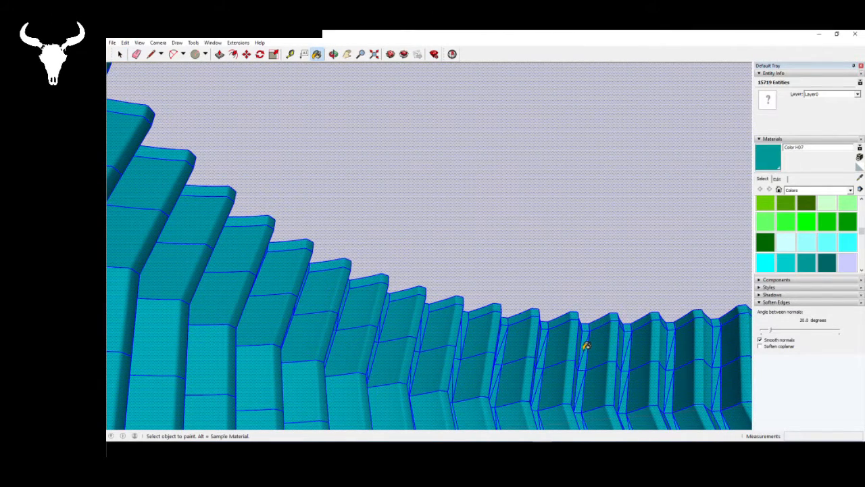
{"action": "left_click", "coordinate": [585, 344]}
{"action": "key", "text": "space"}
{"action": "key", "text": "shift+z"}
{"action": "middle_click_drag", "start_coordinate": [449, 259], "coordinate": [496, 398]}
{"action": "scroll", "coordinate": [474, 358], "scroll_direction": "down", "scroll_amount": 6}
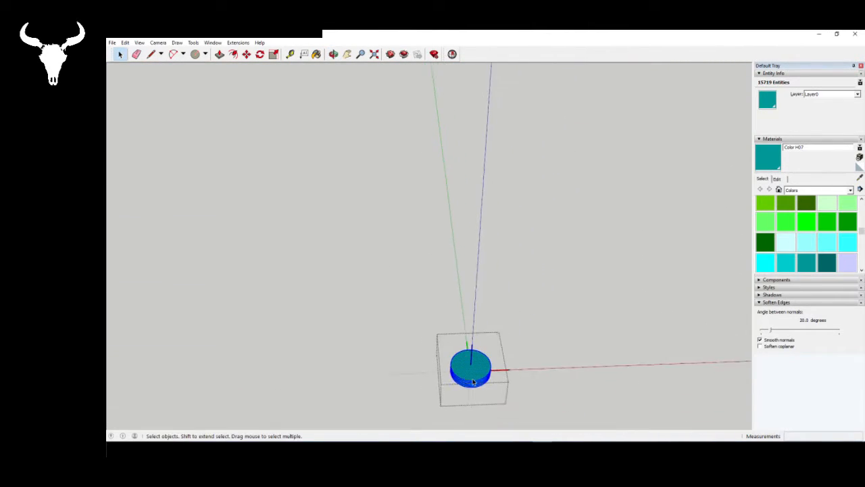
{"action": "scroll", "coordinate": [475, 331], "scroll_direction": "up", "scroll_amount": 7}
{"action": "left_click", "coordinate": [597, 391]}
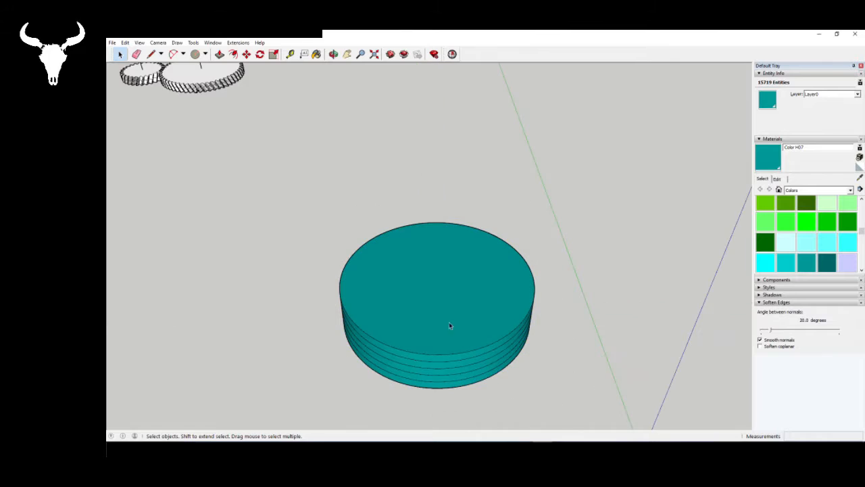
- Select and copy the central sun gear from the underside of the planetary gear set
{"action": "middle_click_drag", "start_coordinate": [449, 322], "coordinate": [416, 194]}
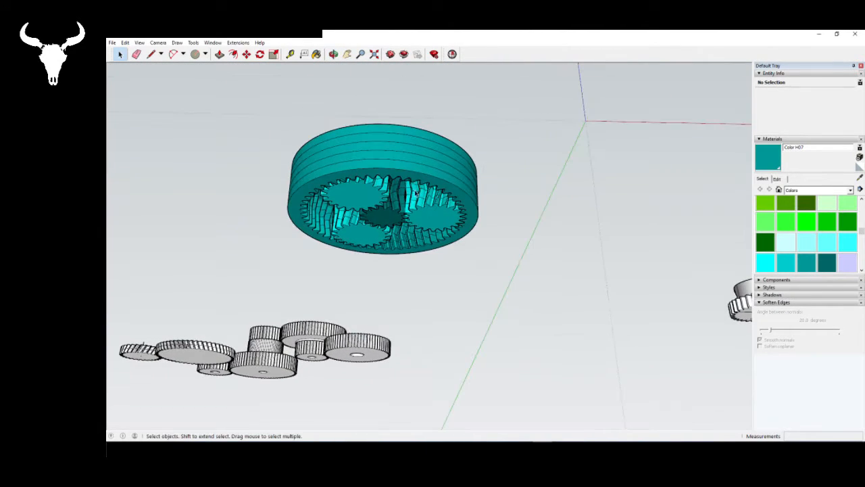
{"action": "left_click", "coordinate": [392, 217]}
{"action": "middle_click_drag", "start_coordinate": [348, 126], "coordinate": [459, 318]}
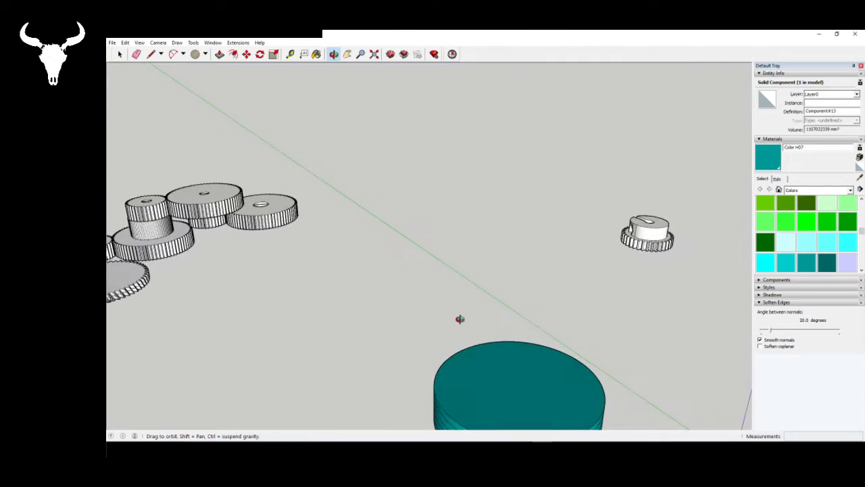
{"action": "scroll", "coordinate": [460, 320], "scroll_direction": "down", "scroll_amount": 4}
{"action": "scroll", "coordinate": [502, 340], "scroll_direction": "up", "scroll_amount": 4}
{"action": "scroll", "coordinate": [477, 358], "scroll_direction": "up", "scroll_amount": 2}
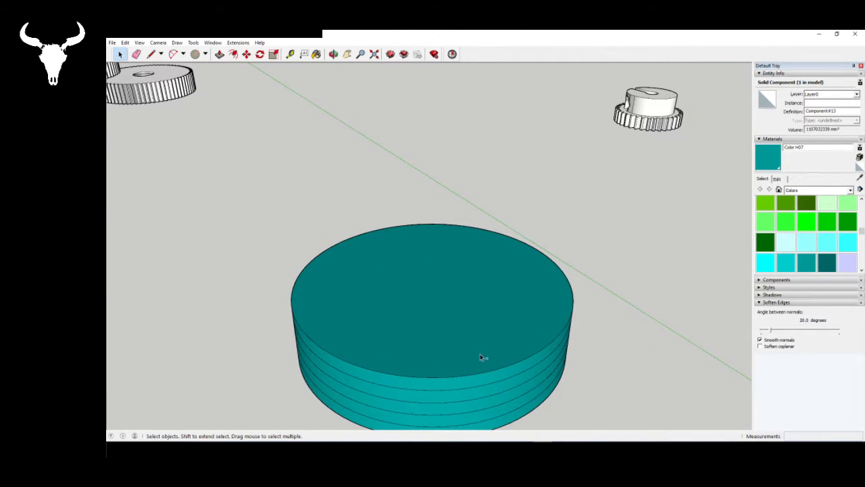
{"action": "key", "text": "ctrl+v"}
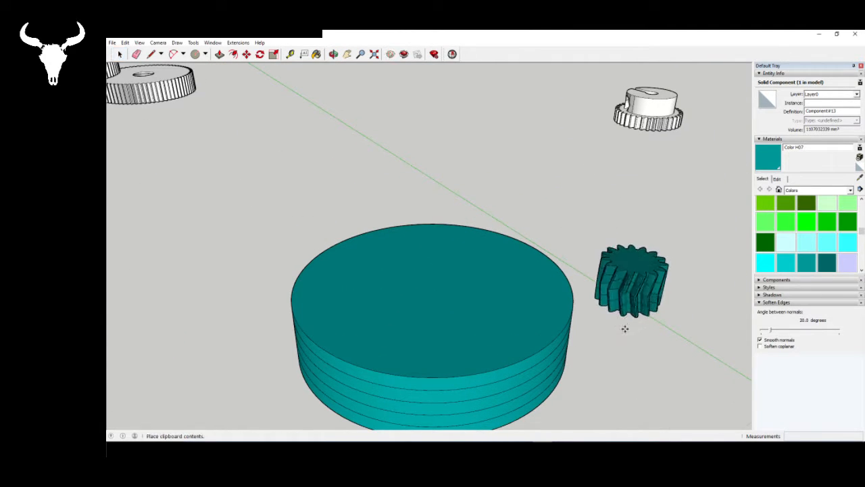
{"action": "middle_click_drag", "start_coordinate": [507, 305], "coordinate": [424, 280]}
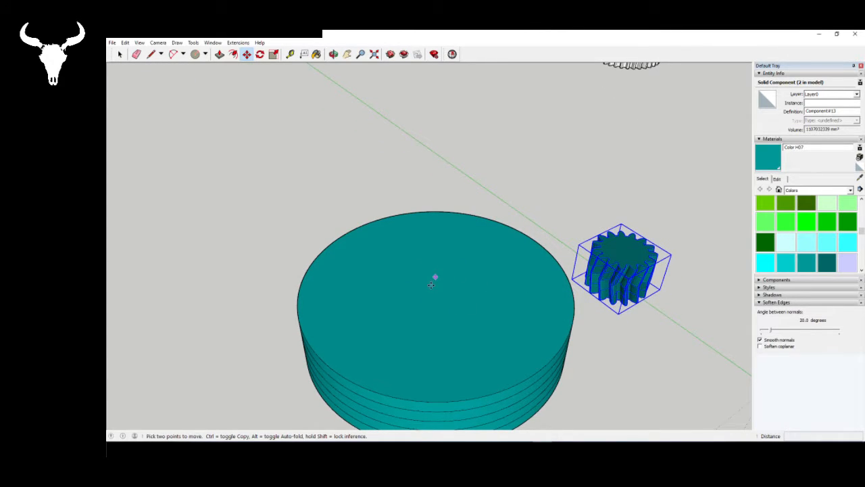
{"action": "key", "text": "space"}
{"action": "middle_click_drag", "start_coordinate": [469, 350], "coordinate": [442, 303]}
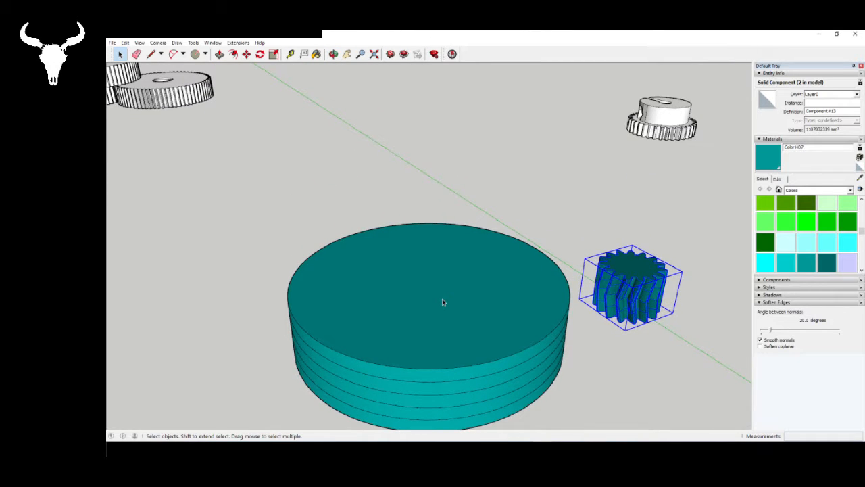
{"action": "key", "text": "Delete"}
- Open the ring gear for editing, paste the sun gear into it, and move the copy by its bottom centre onto the ring's axis origin
{"action": "double_click", "coordinate": [442, 303]}
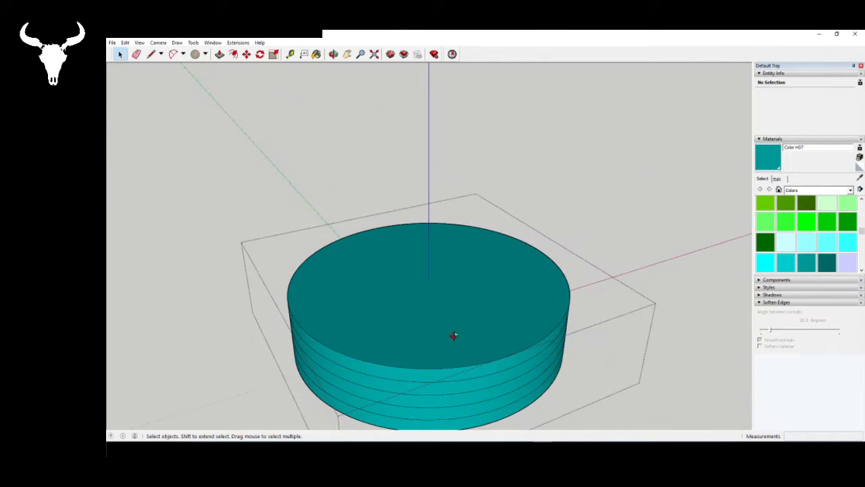
{"action": "middle_click_drag", "start_coordinate": [454, 336], "coordinate": [513, 237]}
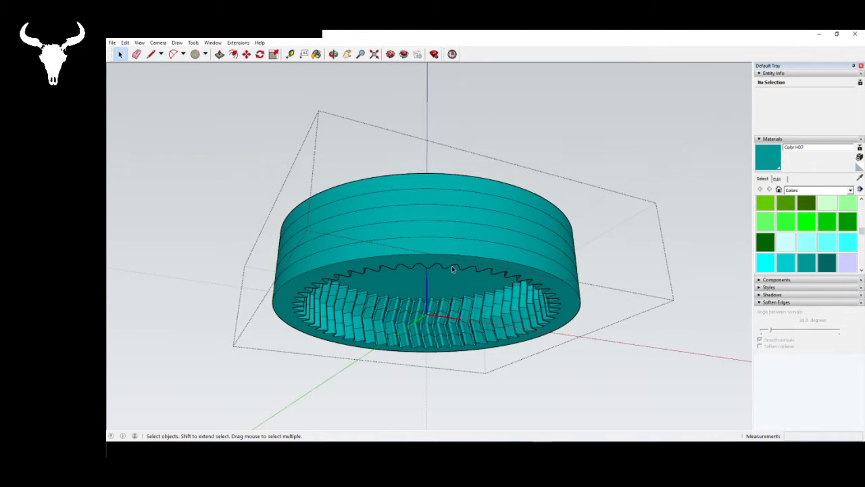
{"action": "key", "text": "ctrl+v"}
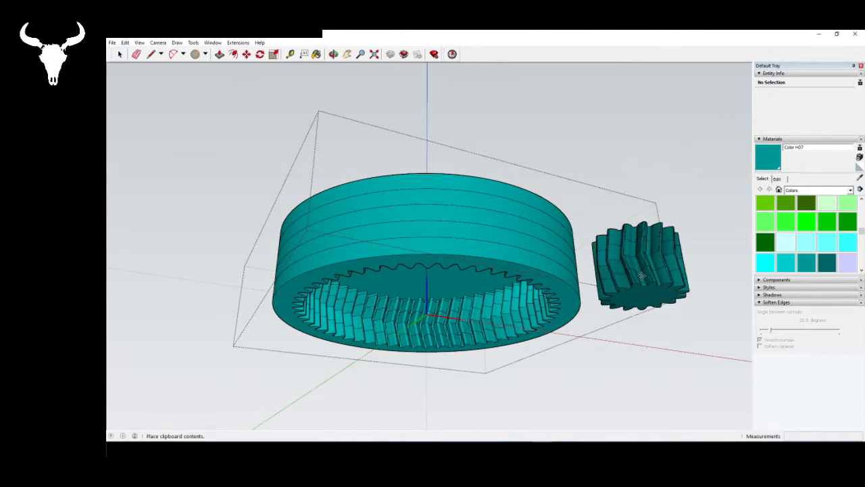
{"action": "left_click", "coordinate": [645, 308]}
{"action": "key", "text": "m"}
{"action": "middle_click_drag", "start_coordinate": [444, 310], "coordinate": [449, 378]}
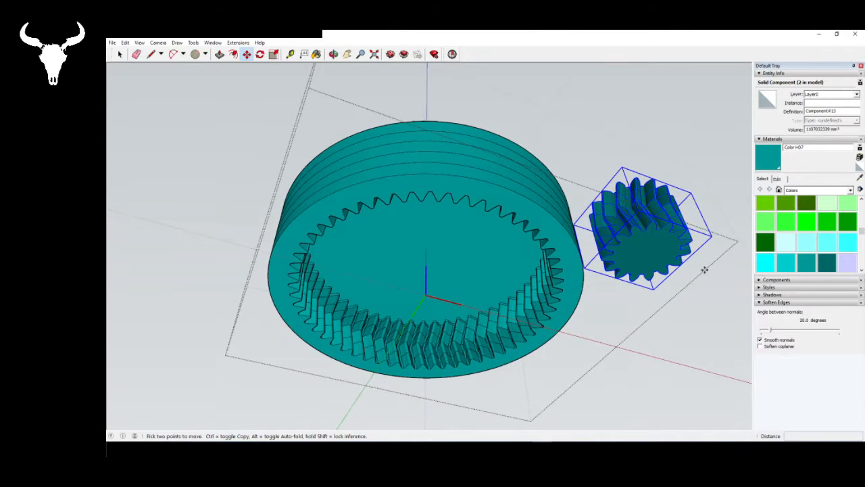
{"action": "left_click", "coordinate": [647, 252]}
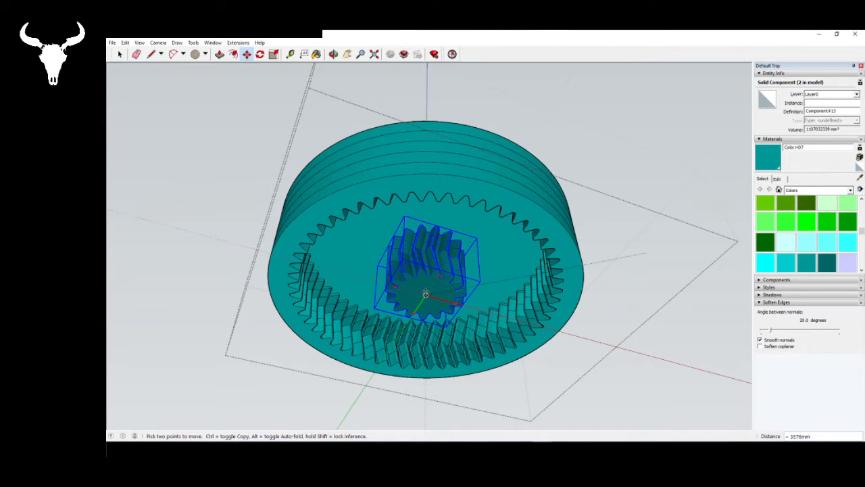
{"action": "left_click", "coordinate": [425, 294]}
- Move the pasted sun gear up about 1250 mm along the vertical axis so it stands on the ring gear's cap
{"action": "scroll", "coordinate": [415, 247], "scroll_direction": "up", "scroll_amount": 3}
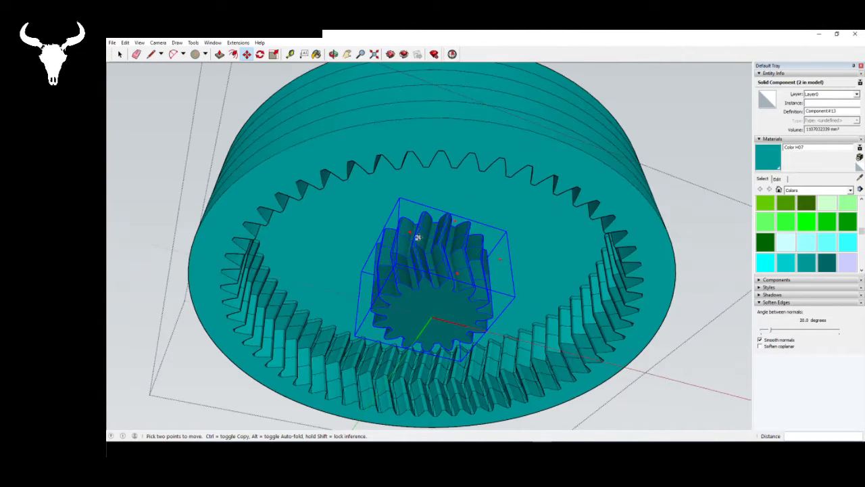
{"action": "middle_click_drag", "start_coordinate": [418, 237], "coordinate": [427, 314]}
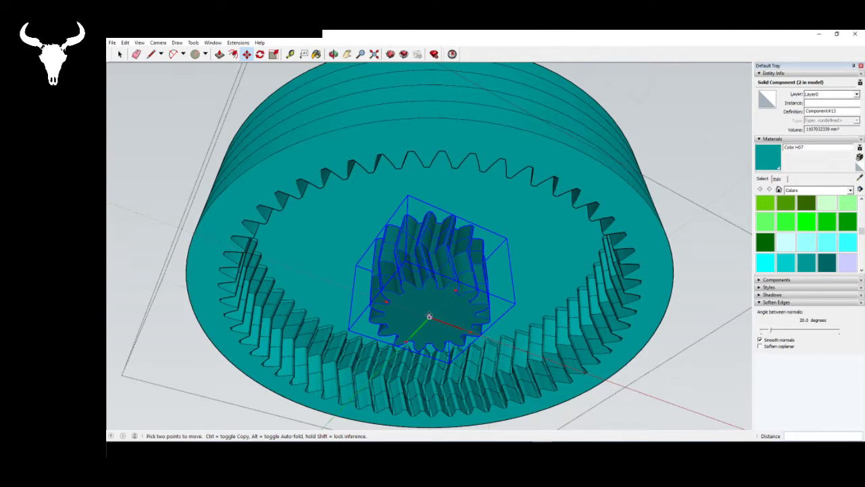
{"action": "left_click", "coordinate": [429, 315]}
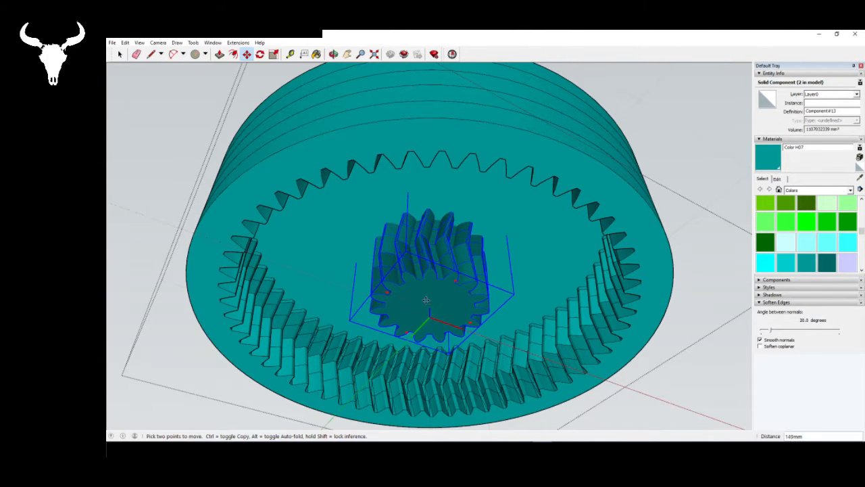
{"action": "middle_click_drag", "start_coordinate": [421, 137], "coordinate": [523, 162]}
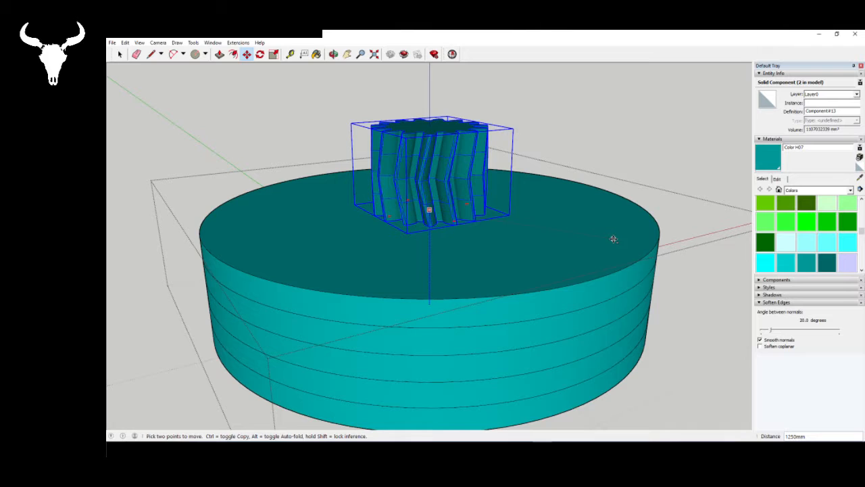
- Explode the pasted sun gear so its geometry merges with the ring gear's cap
{"action": "middle_click_drag", "start_coordinate": [605, 274], "coordinate": [587, 282]}
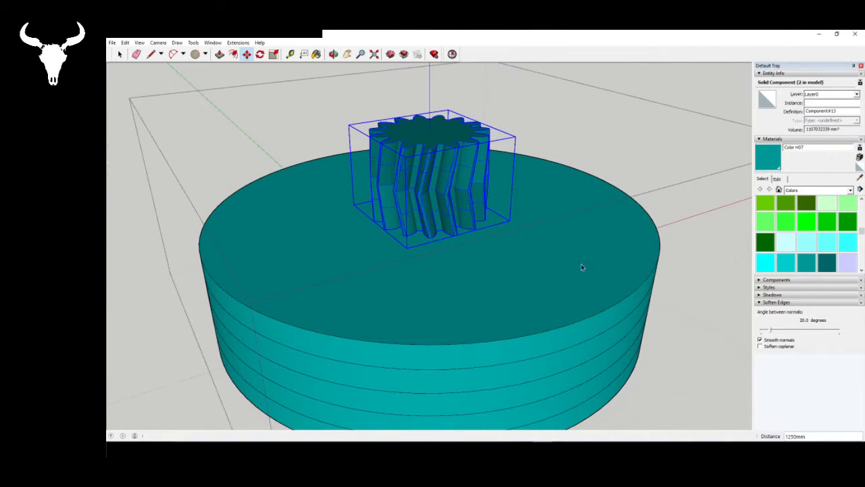
{"action": "key", "text": "space"}
{"action": "right_click", "coordinate": [420, 155]}
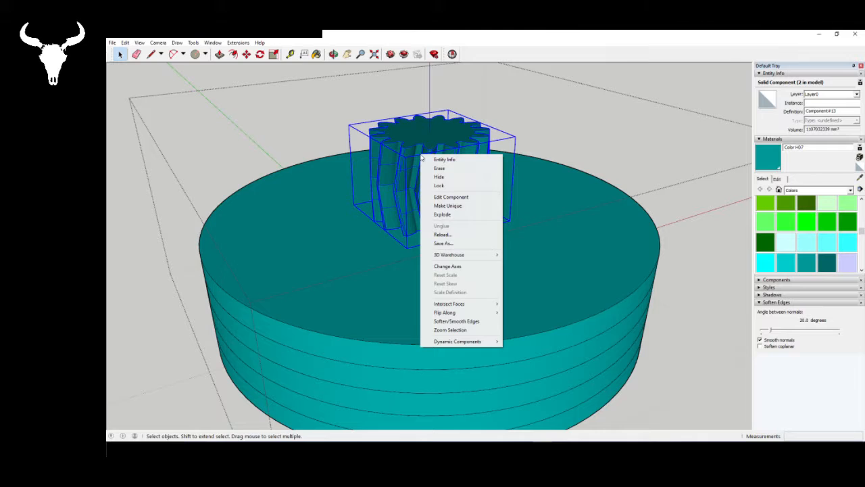
{"action": "left_click", "coordinate": [463, 217]}
{"action": "middle_click_drag", "start_coordinate": [452, 292], "coordinate": [426, 218]}
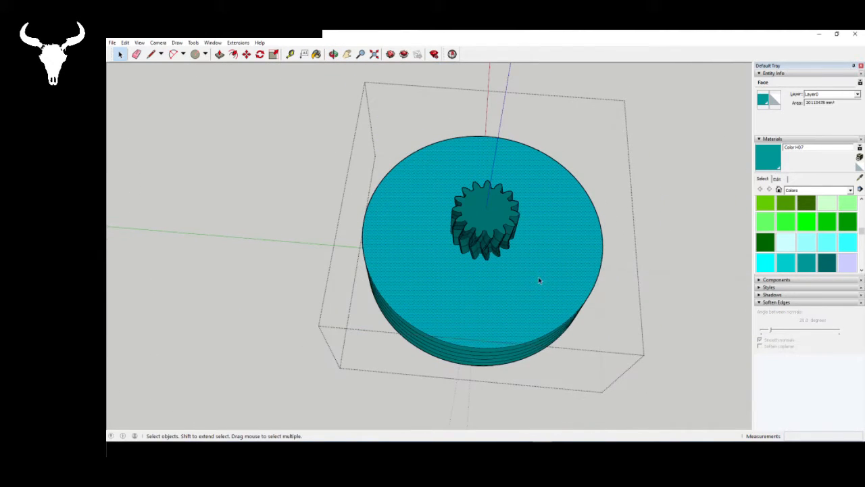
- Select the joined ring and sun gear geometry and paint it all with Color H07
{"action": "triple_click", "coordinate": [539, 280]}
{"action": "left_click", "coordinate": [769, 158]}
{"action": "left_click", "coordinate": [534, 292]}
{"action": "key", "text": "space"}
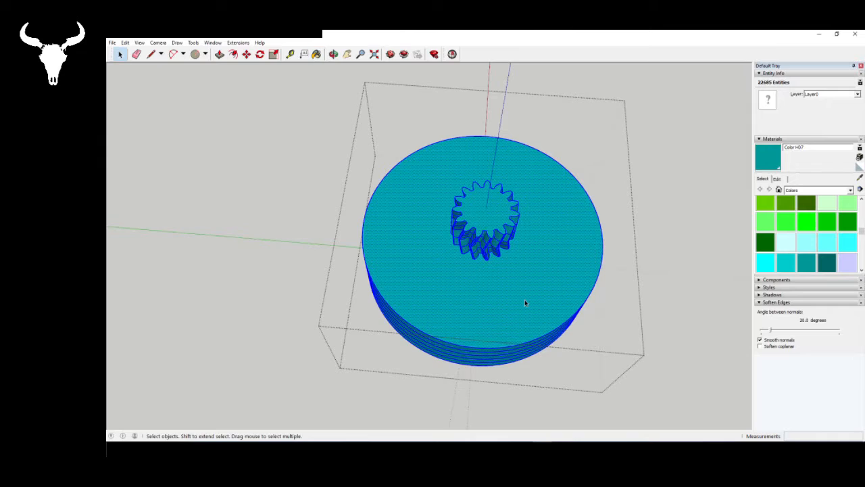
- Delete the sun gear's top face and the cap face enclosed beneath it, hollowing the joint between the two gears
{"action": "mouse_move", "coordinate": [525, 300]}
{"action": "middle_mouse_down"}
{"action": "mouse_move", "coordinate": [516, 109]}
{"action": "mouse_move", "coordinate": [507, 288]}
{"action": "mouse_move", "coordinate": [492, 324]}
{"action": "middle_mouse_up"}
{"action": "scroll", "coordinate": [474, 214], "scroll_direction": "up", "scroll_amount": 3}
{"action": "scroll", "coordinate": [473, 213], "scroll_direction": "up", "scroll_amount": 2}
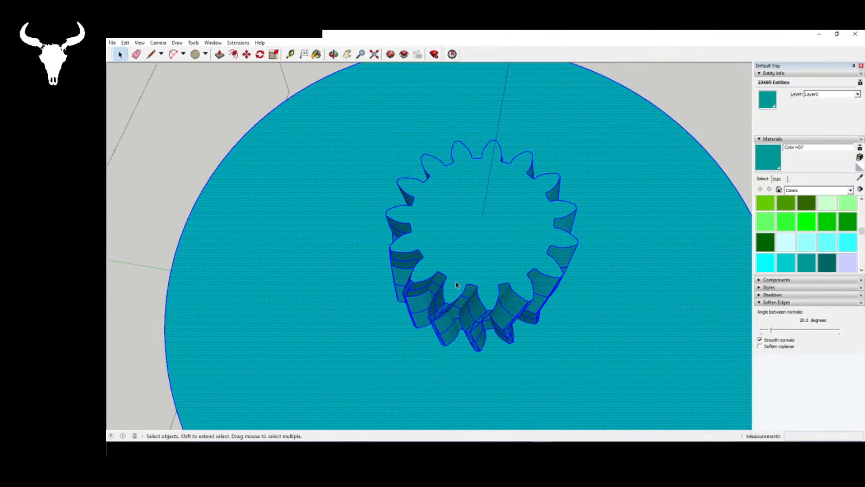
{"action": "left_click", "coordinate": [474, 222]}
{"action": "key", "text": "Delete"}
{"action": "scroll", "coordinate": [473, 290], "scroll_direction": "down", "scroll_amount": 3}
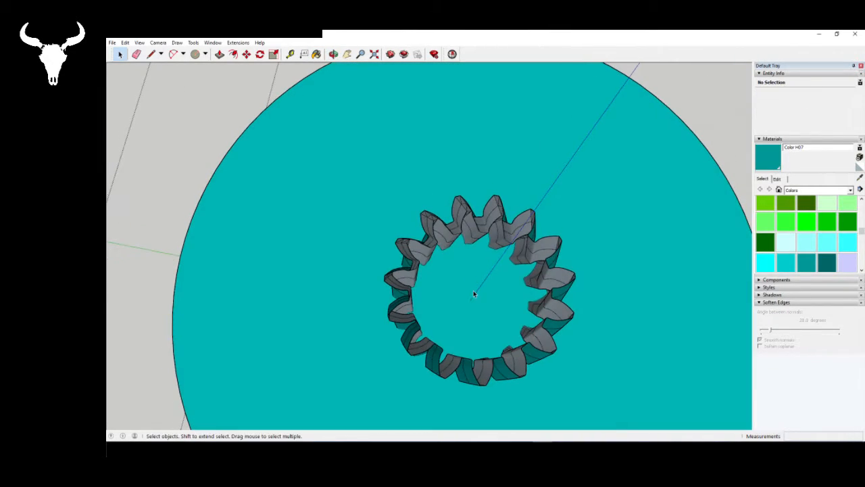
{"action": "left_click", "coordinate": [473, 290]}
{"action": "scroll", "coordinate": [467, 298], "scroll_direction": "up", "scroll_amount": 3}
{"action": "middle_click_drag", "start_coordinate": [467, 298], "coordinate": [496, 162]}
- Draw a line over one edge of the sun gear's upper outline to recreate its top face
{"action": "left_click", "coordinate": [152, 56]}
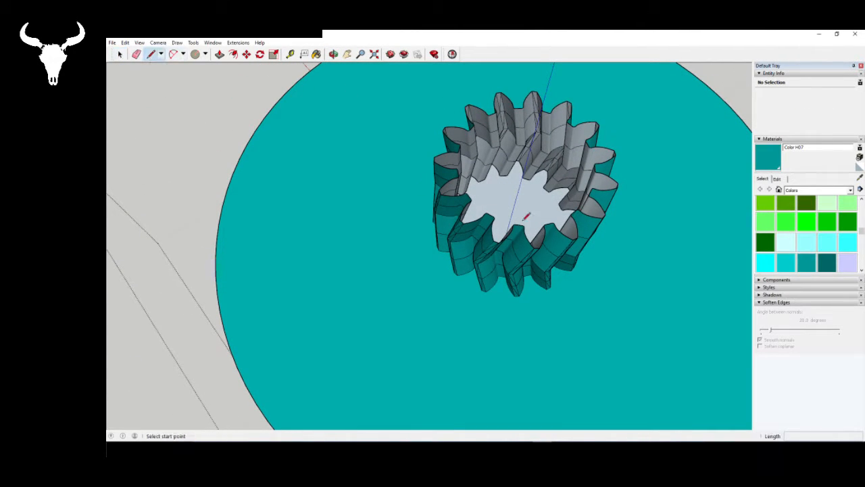
{"action": "scroll", "coordinate": [518, 213], "scroll_direction": "up", "scroll_amount": 6}
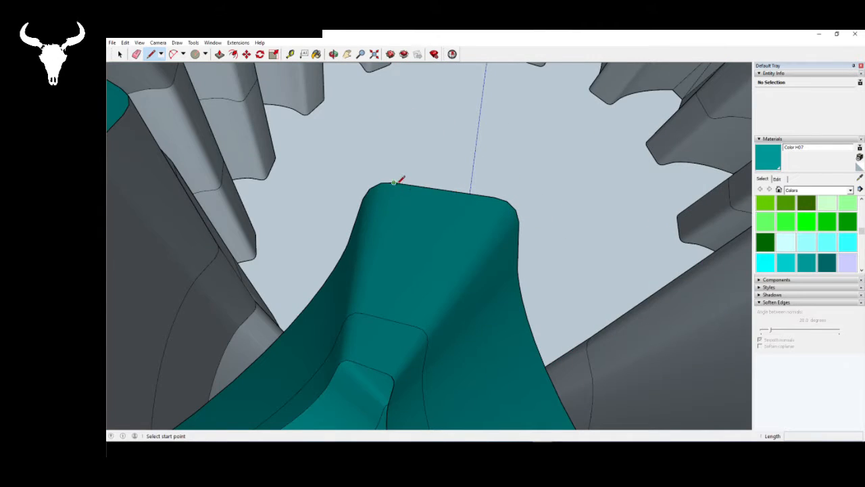
{"action": "scroll", "coordinate": [498, 196], "scroll_direction": "down", "scroll_amount": 10}
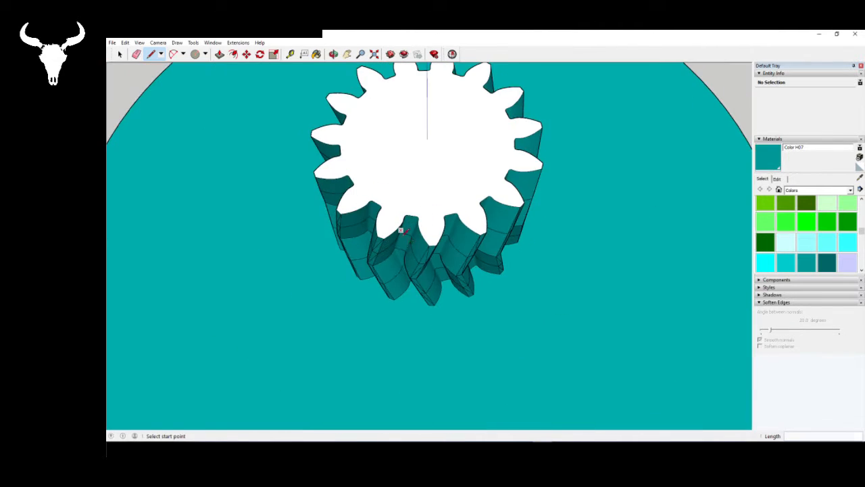
- Paint all the joined gear geometry, including the new top face, with Color H07 and leave the component
{"action": "scroll", "coordinate": [431, 316], "scroll_direction": "down", "scroll_amount": 6}
{"action": "key", "text": "ctrl+a"}
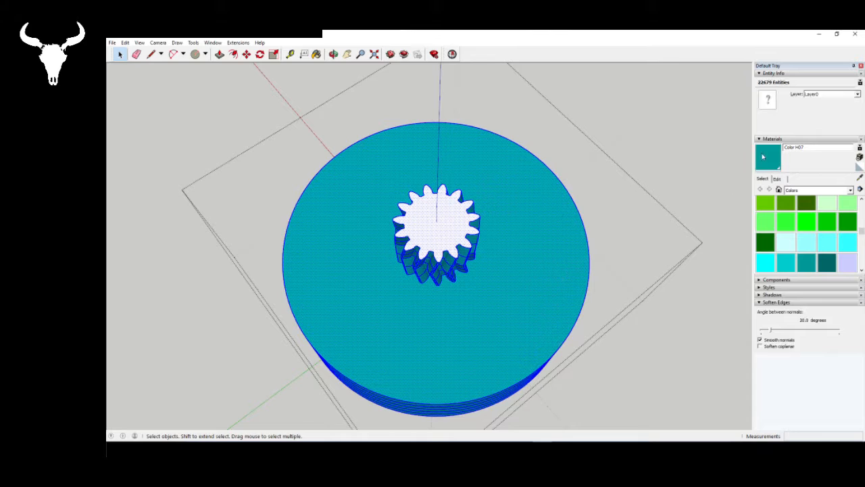
{"action": "left_click", "coordinate": [763, 156]}
{"action": "left_click", "coordinate": [414, 247]}
{"action": "key", "text": "space"}
{"action": "scroll", "coordinate": [416, 237], "scroll_direction": "down", "scroll_amount": 4}
{"action": "middle_click_drag", "start_coordinate": [446, 274], "coordinate": [428, 112]}
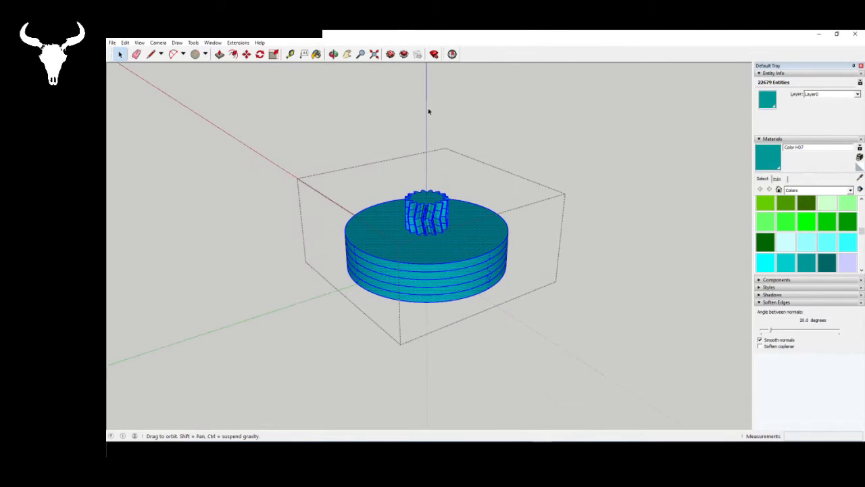
{"action": "left_click", "coordinate": [547, 383]}
{"action": "middle_click_drag", "start_coordinate": [454, 291], "coordinate": [436, 132]}
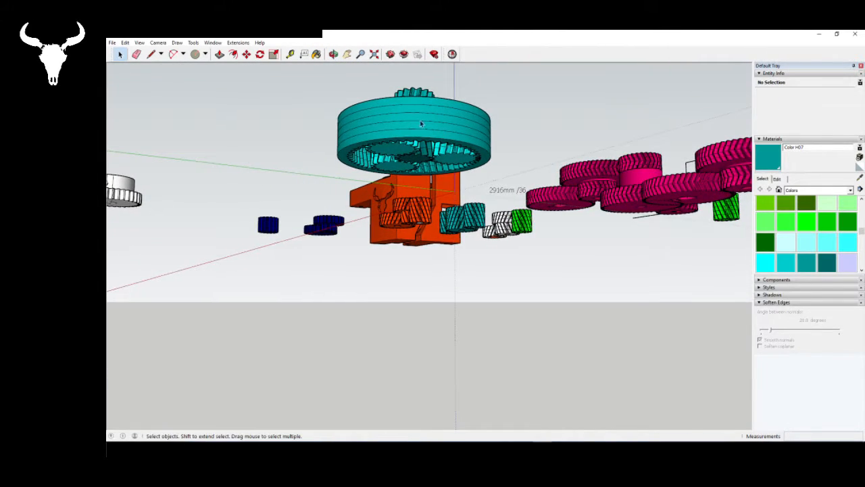
- Copy the three planet gears inside the capped ring and align the copies with the originals at a matching tooth endpoint
{"action": "scroll", "coordinate": [400, 113], "scroll_direction": "up", "scroll_amount": 2}
{"action": "scroll", "coordinate": [404, 112], "scroll_direction": "up", "scroll_amount": 4}
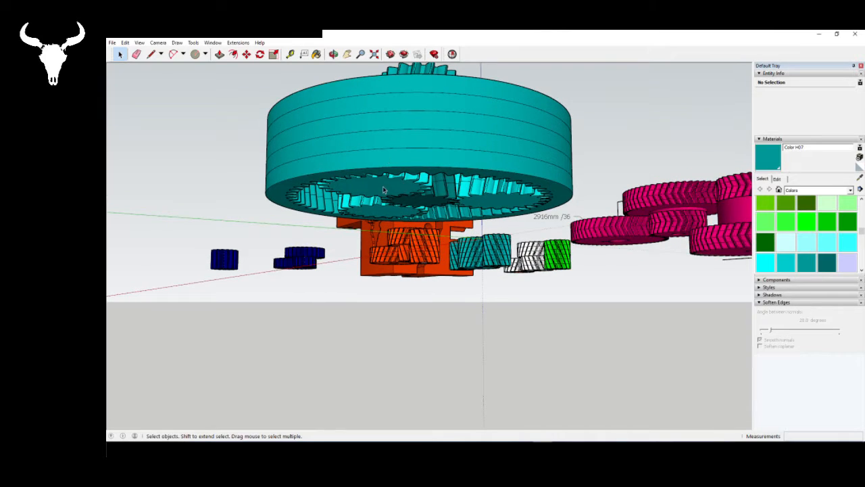
{"action": "left_click", "coordinate": [383, 186]}
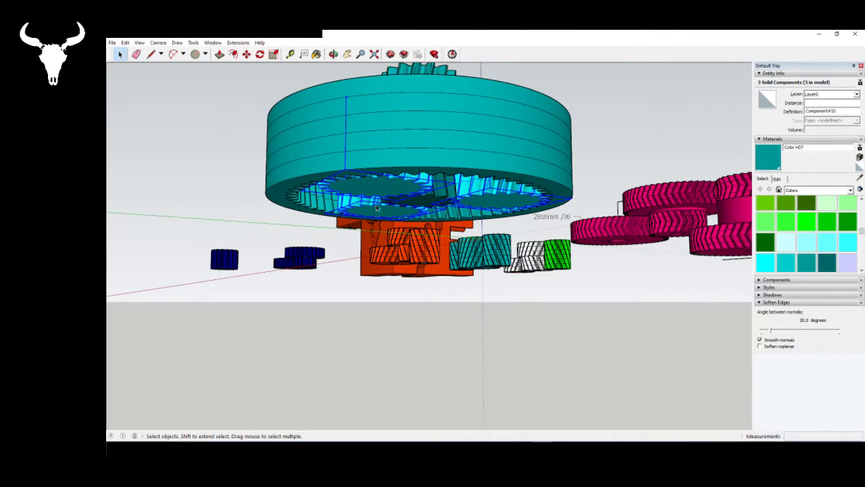
{"action": "middle_click_drag", "start_coordinate": [377, 208], "coordinate": [423, 265]}
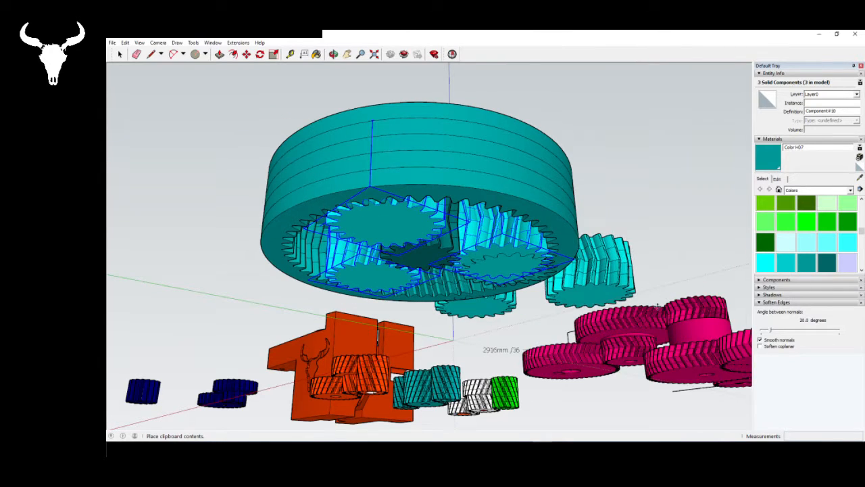
{"action": "left_click", "coordinate": [647, 357]}
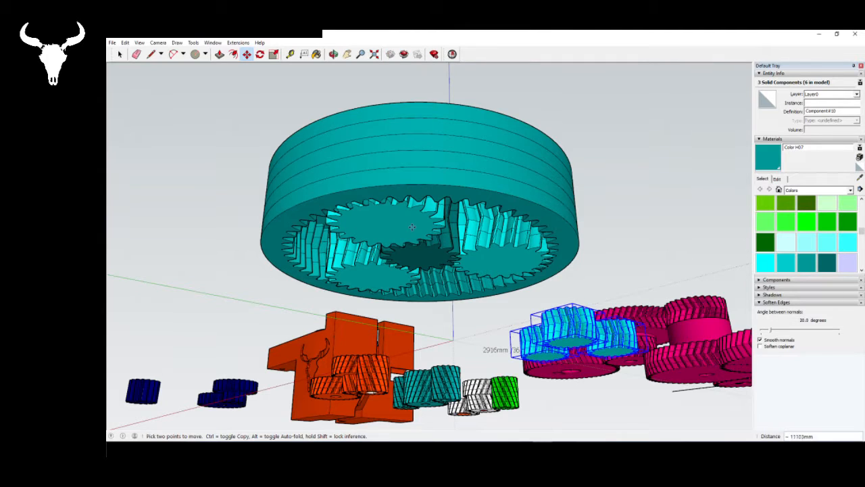
{"action": "scroll", "coordinate": [412, 227], "scroll_direction": "up", "scroll_amount": 5}
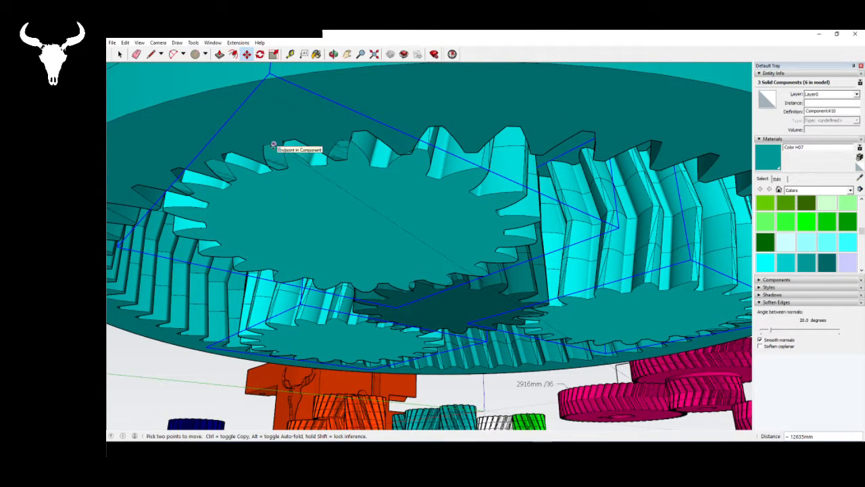
{"action": "left_click", "coordinate": [273, 145]}
- Move the three copied planet gears up 1250 mm onto the cap, around the upper sun gear, and deselect them
{"action": "scroll", "coordinate": [344, 215], "scroll_direction": "down", "scroll_amount": 2}
{"action": "middle_click_drag", "start_coordinate": [353, 224], "coordinate": [392, 186]}
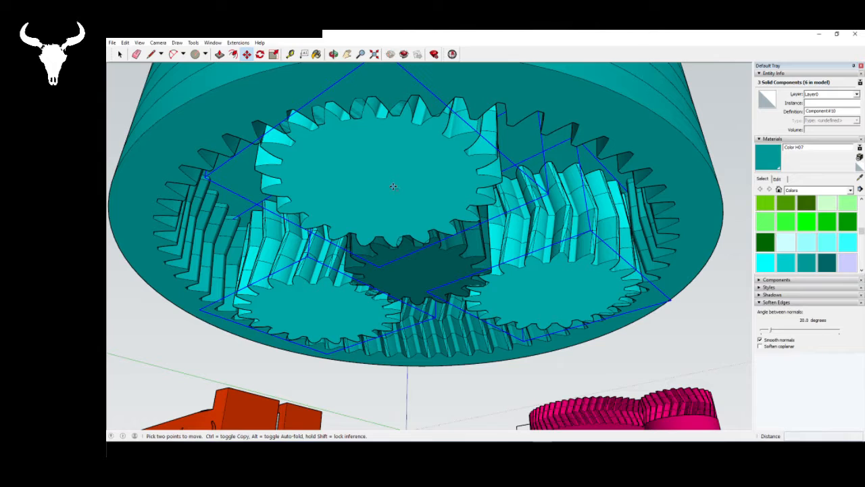
{"action": "left_click", "coordinate": [393, 186]}
{"action": "middle_click_drag", "start_coordinate": [401, 114], "coordinate": [498, 259]}
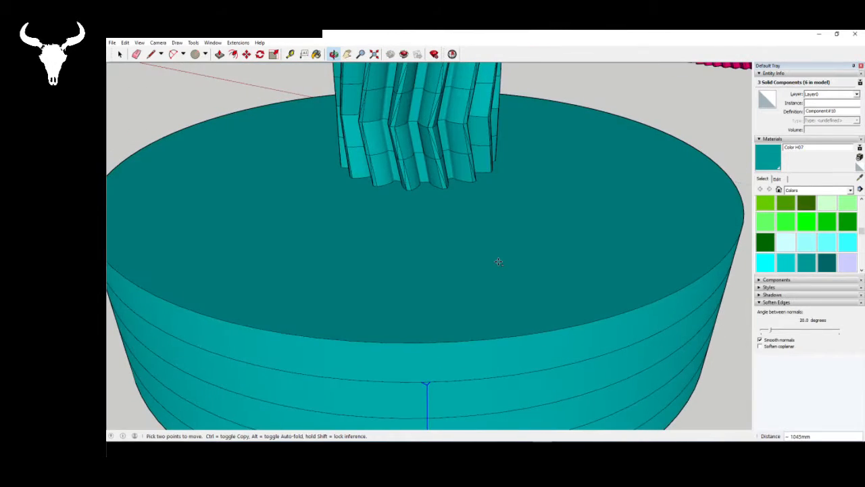
{"action": "key", "text": "Return"}
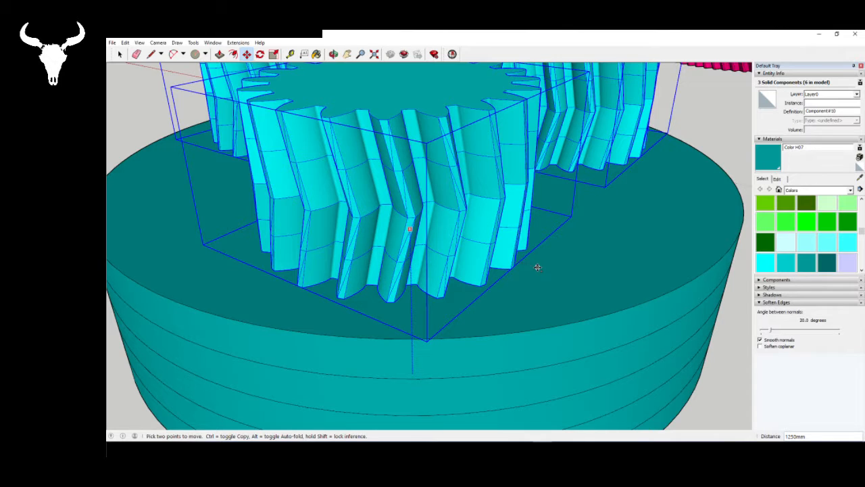
{"action": "key", "text": "space"}
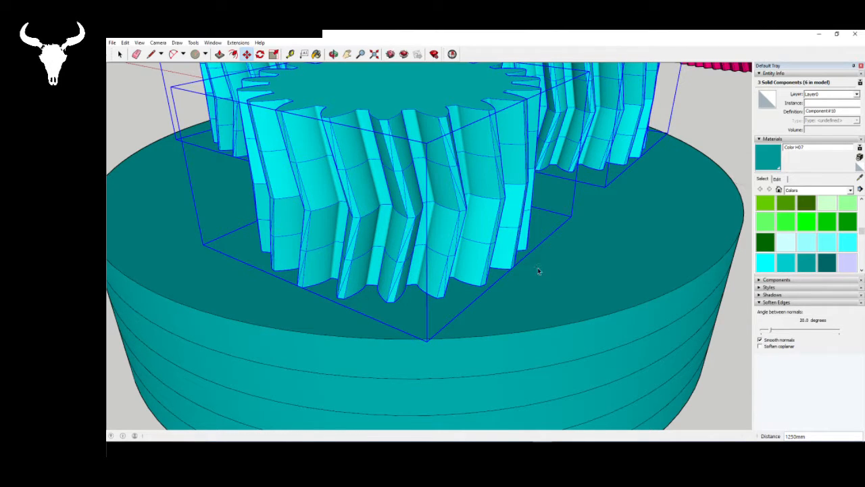
{"action": "scroll", "coordinate": [537, 270], "scroll_direction": "down", "scroll_amount": 6}
{"action": "mouse_move", "coordinate": [538, 270]}
{"action": "middle_mouse_down"}
{"action": "mouse_move", "coordinate": [236, 149]}
{"action": "mouse_move", "coordinate": [408, 372]}
{"action": "mouse_move", "coordinate": [321, 121]}
{"action": "mouse_move", "coordinate": [342, 260]}
{"action": "middle_mouse_up"}
{"action": "scroll", "coordinate": [343, 260], "scroll_direction": "down", "scroll_amount": 4}
{"action": "left_click", "coordinate": [523, 396]}
- Copy the ring gear from the separate uncapped set, place it beside the capped stage, and make the copy unique
{"action": "scroll", "coordinate": [381, 316], "scroll_direction": "down", "scroll_amount": 1}
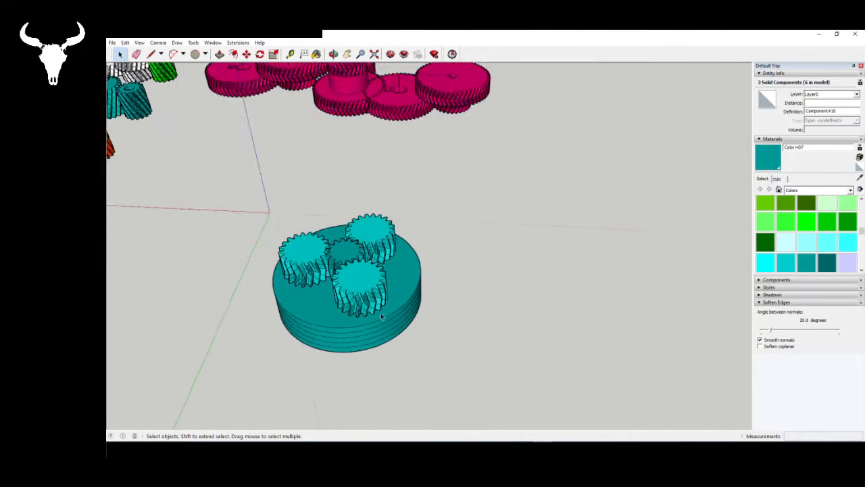
{"action": "scroll", "coordinate": [381, 316], "scroll_direction": "down", "scroll_amount": 3}
{"action": "scroll", "coordinate": [571, 418], "scroll_direction": "up", "scroll_amount": 4}
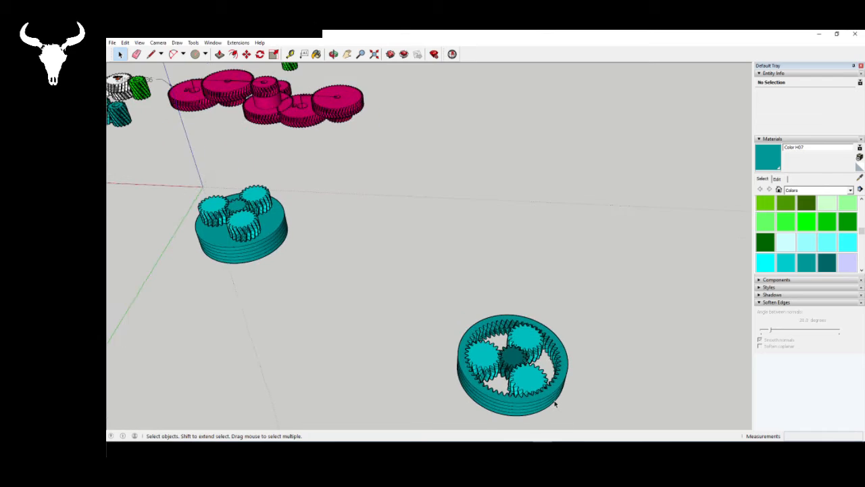
{"action": "left_click", "coordinate": [554, 404]}
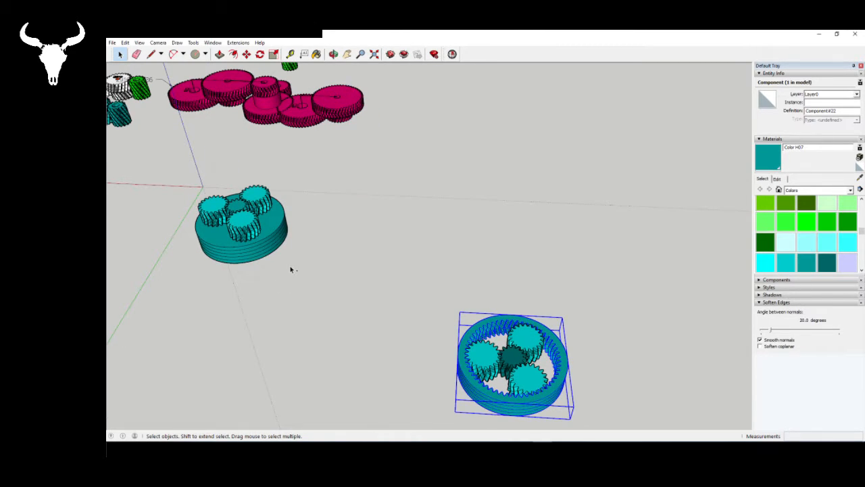
{"action": "key", "text": "ctrl+v"}
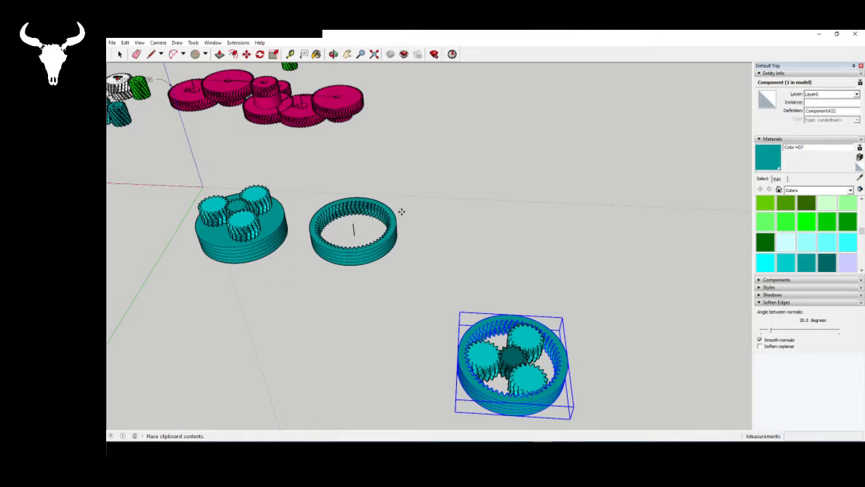
{"action": "left_click", "coordinate": [401, 210]}
{"action": "scroll", "coordinate": [230, 218], "scroll_direction": "up", "scroll_amount": 2}
{"action": "scroll", "coordinate": [231, 218], "scroll_direction": "up", "scroll_amount": 2}
{"action": "key", "text": "space"}
{"action": "right_click", "coordinate": [492, 285]}
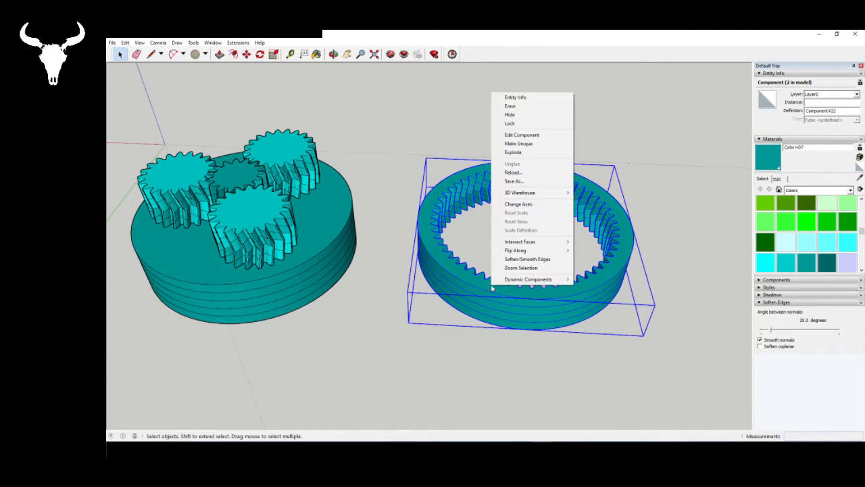
{"action": "left_click", "coordinate": [539, 143]}
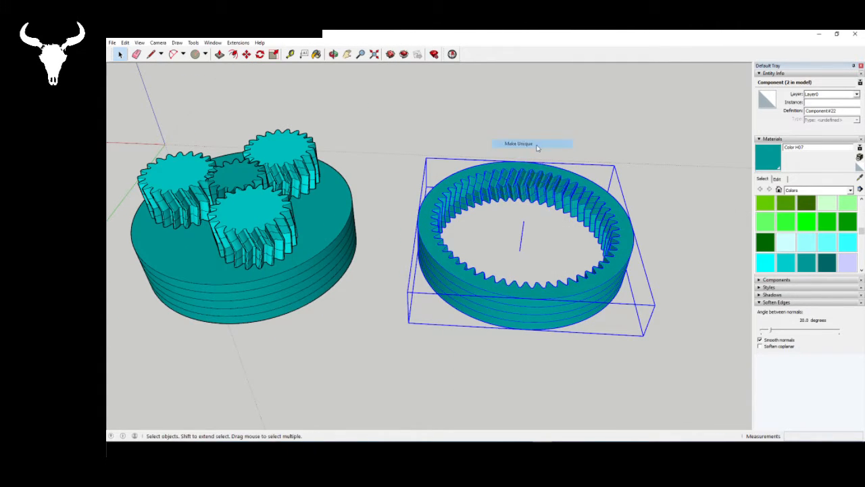
- Paint all geometry inside the copied ring gear with Color H02 and leave the component
{"action": "double_click", "coordinate": [488, 292]}
{"action": "key", "text": "ctrl+a"}
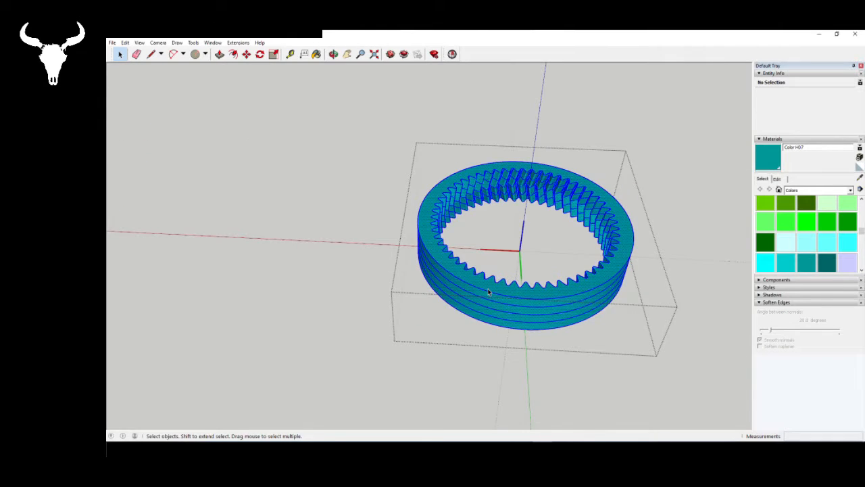
{"action": "left_click", "coordinate": [807, 245]}
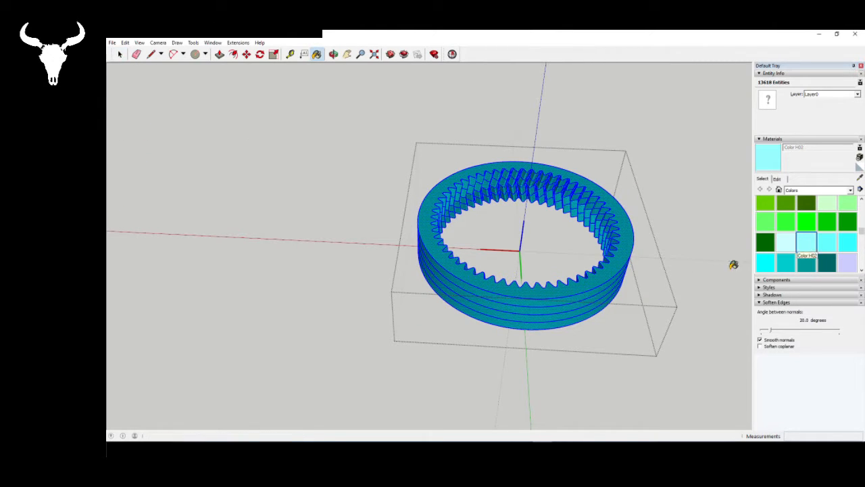
{"action": "left_click", "coordinate": [580, 278]}
{"action": "key", "text": "space"}
{"action": "left_click", "coordinate": [415, 401]}
{"action": "scroll", "coordinate": [436, 232], "scroll_direction": "down", "scroll_amount": 4}
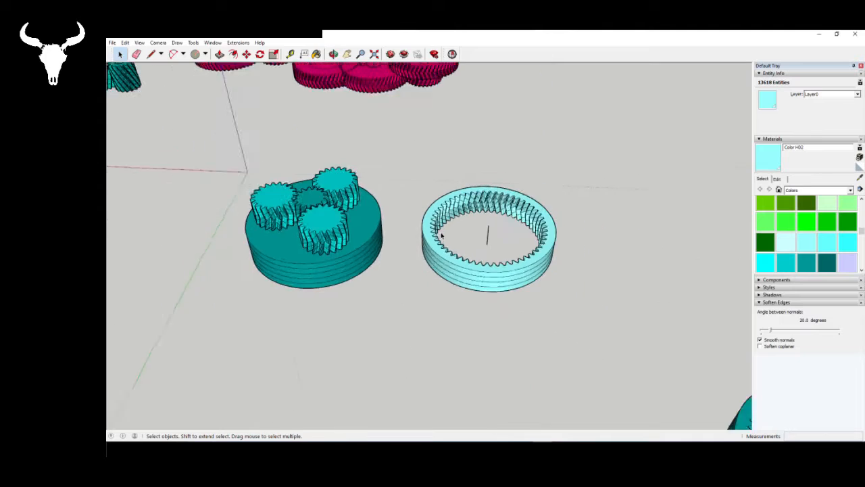
{"action": "left_click", "coordinate": [459, 260]}
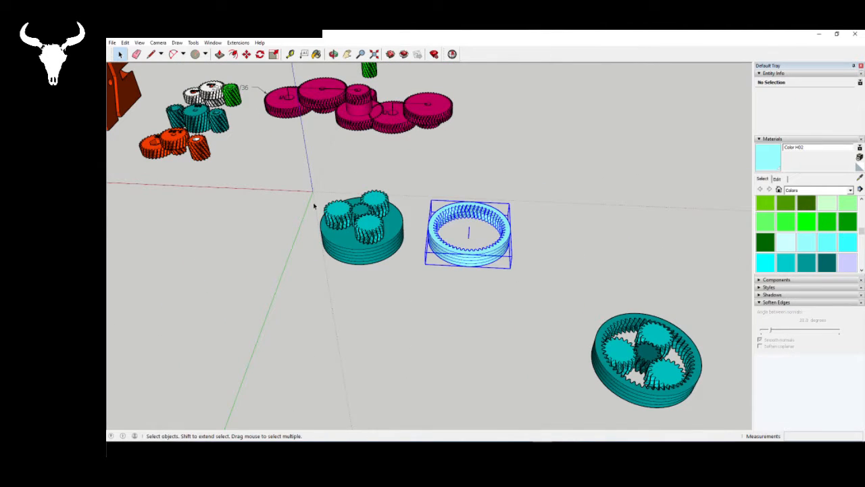
{"action": "scroll", "coordinate": [473, 270], "scroll_direction": "up", "scroll_amount": 6}
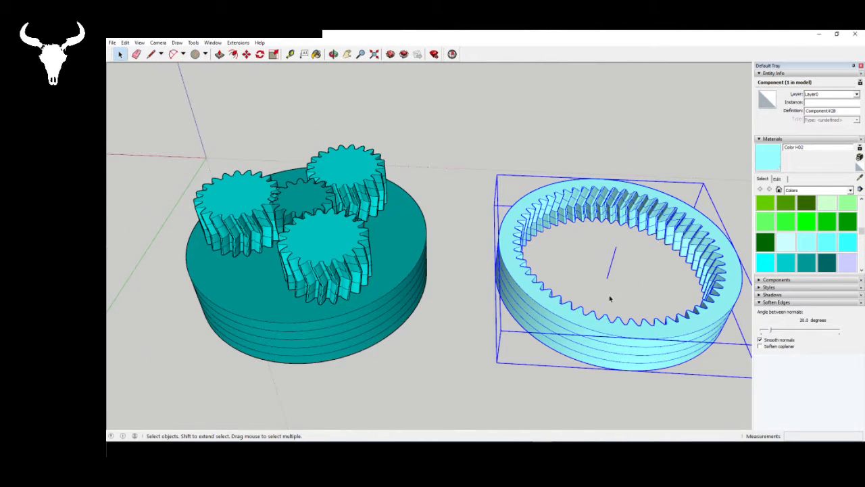
{"action": "key", "text": "m"}
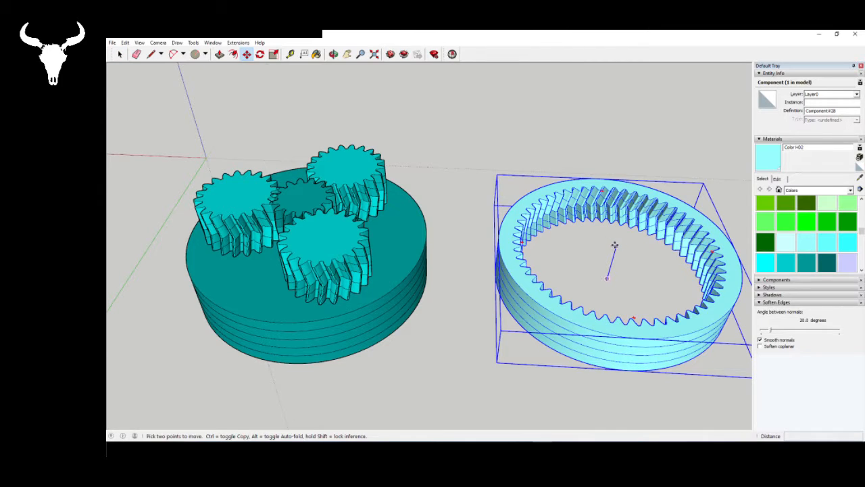
{"action": "left_click", "coordinate": [615, 245]}
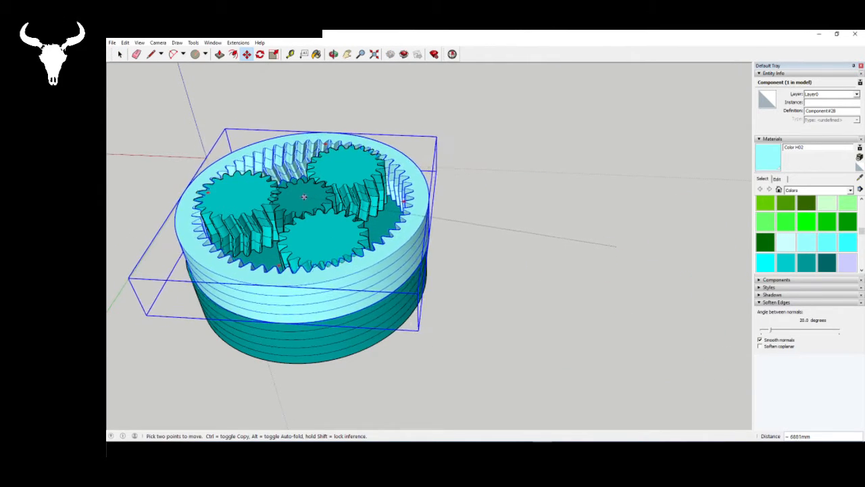
{"action": "scroll", "coordinate": [304, 197], "scroll_direction": "up", "scroll_amount": 3}
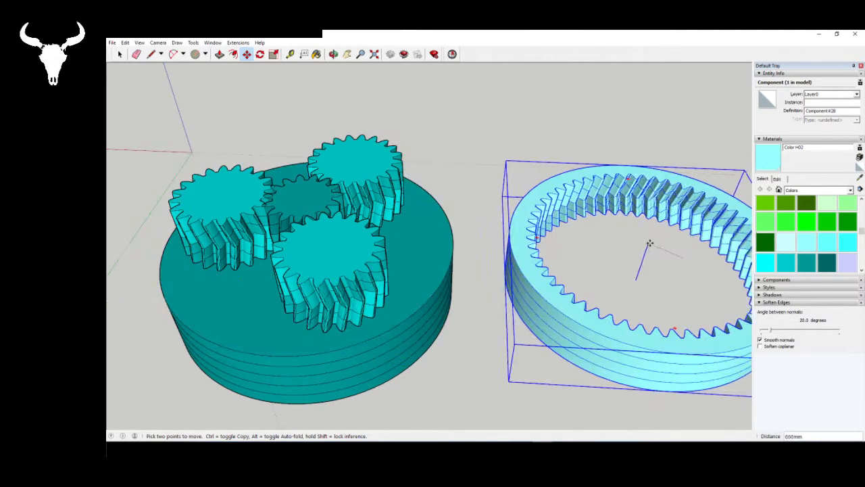
{"action": "left_click", "coordinate": [652, 243]}
{"action": "key", "text": "space"}
- Inside the capped gear component, draw a vertical 2250 mm centre line ending at the centre of the sun gear's top face
{"action": "scroll", "coordinate": [420, 233], "scroll_direction": "up", "scroll_amount": 3}
{"action": "left_click", "coordinate": [419, 234]}
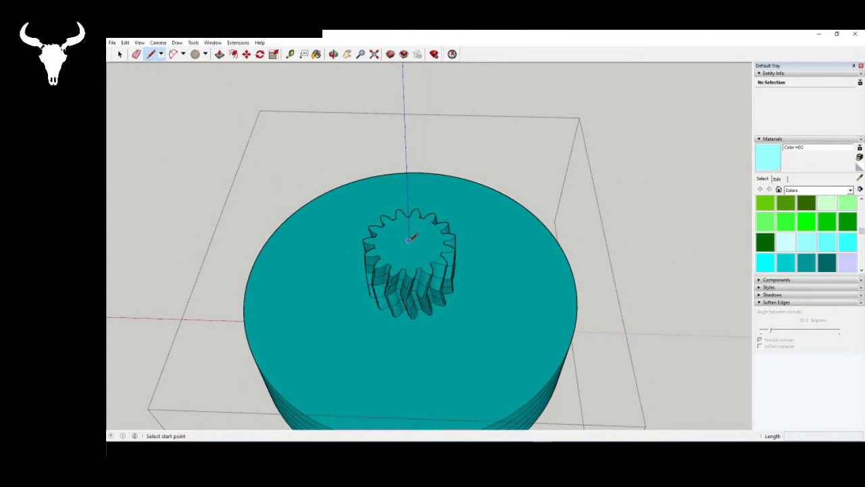
{"action": "scroll", "coordinate": [413, 238], "scroll_direction": "up", "scroll_amount": 5}
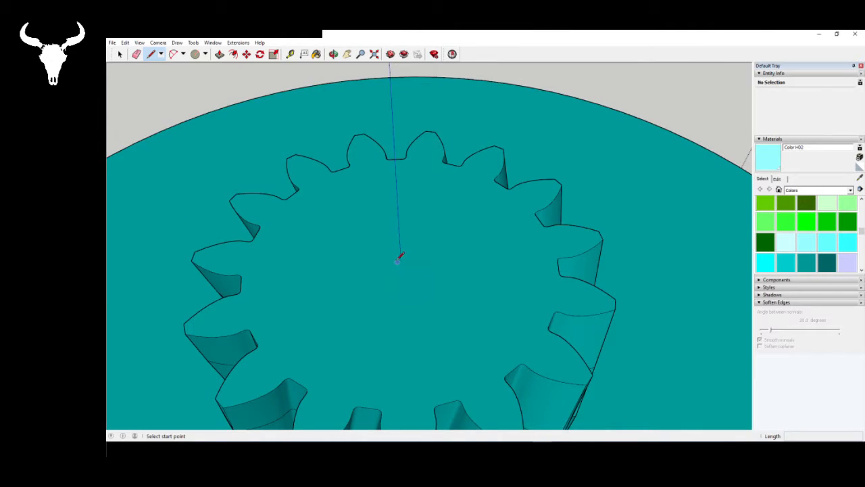
{"action": "scroll", "coordinate": [405, 257], "scroll_direction": "down", "scroll_amount": 5}
{"action": "middle_click_drag", "start_coordinate": [404, 257], "coordinate": [421, 409]}
{"action": "left_click", "coordinate": [388, 274]}
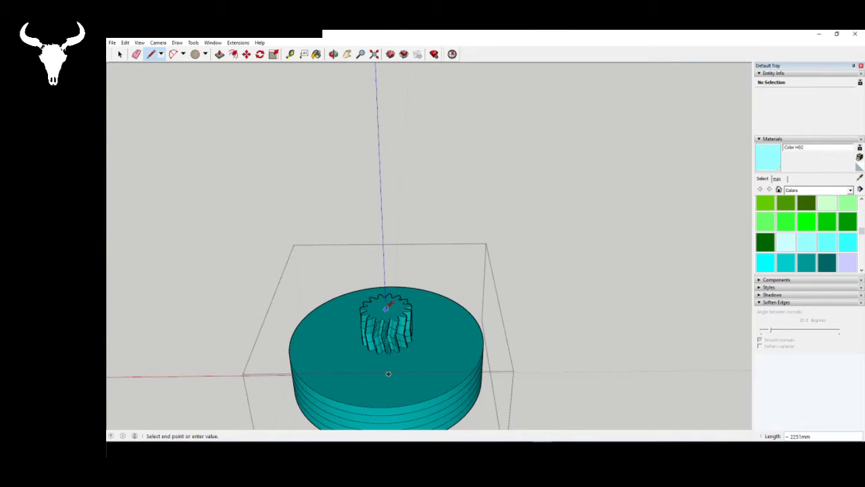
{"action": "scroll", "coordinate": [388, 306], "scroll_direction": "up", "scroll_amount": 3}
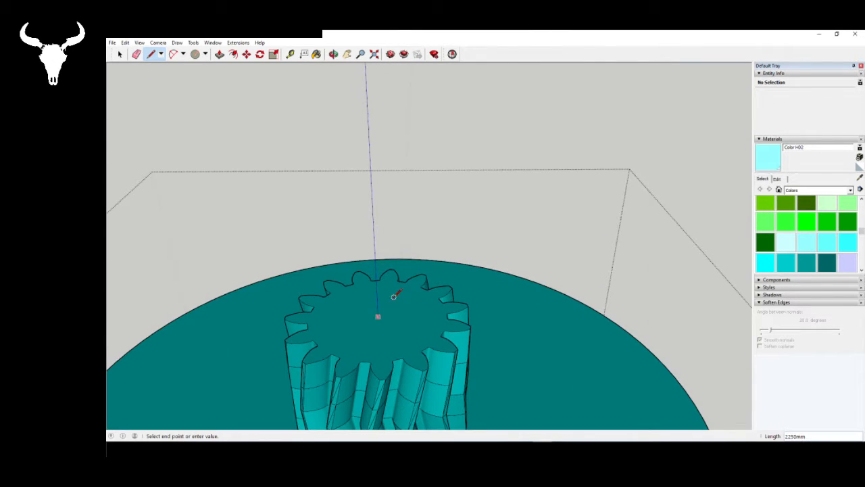
{"action": "key", "text": "space"}
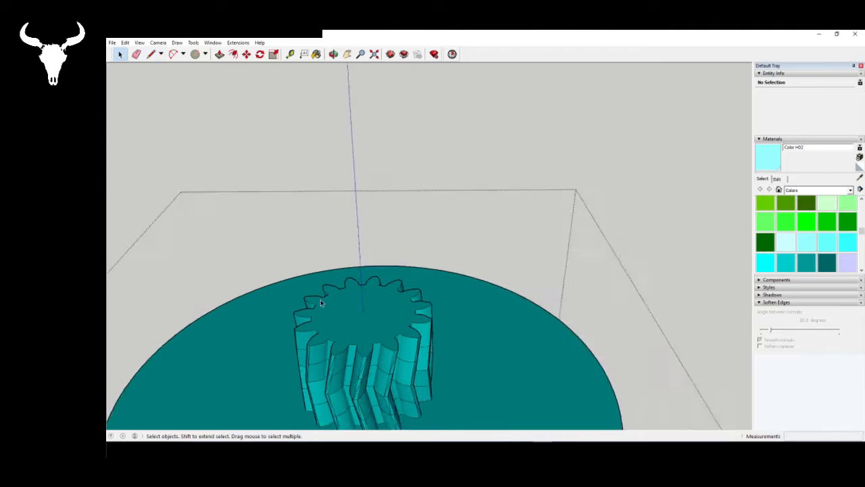
{"action": "scroll", "coordinate": [319, 298], "scroll_direction": "down", "scroll_amount": 5}
{"action": "scroll", "coordinate": [326, 311], "scroll_direction": "down", "scroll_amount": 3}
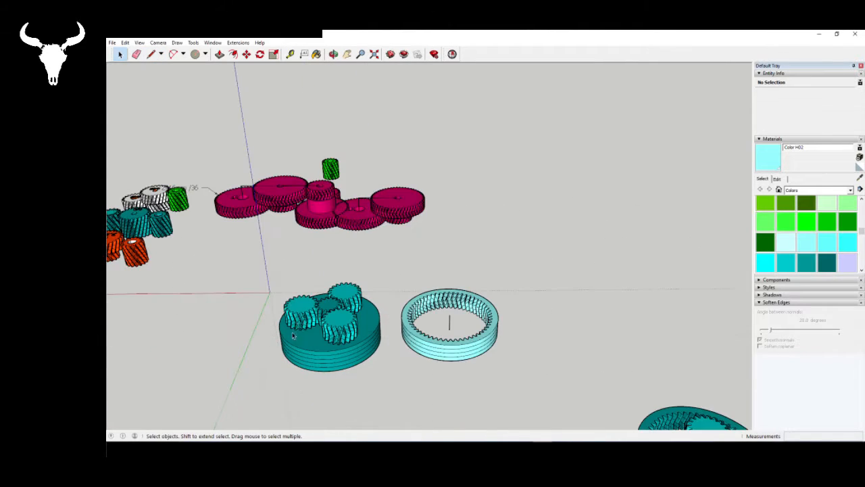
- Move the light-blue ring gear by its centre line's upper end onto the upper sun gear's top centre, enclosing the raised planet gears
{"action": "scroll", "coordinate": [415, 348], "scroll_direction": "up", "scroll_amount": 3}
{"action": "left_click", "coordinate": [415, 348]}
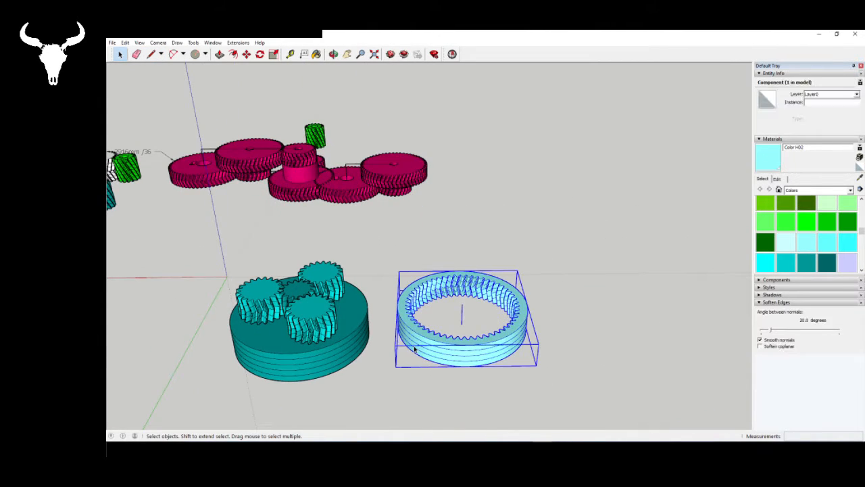
{"action": "key", "text": "m"}
{"action": "left_click", "coordinate": [462, 306]}
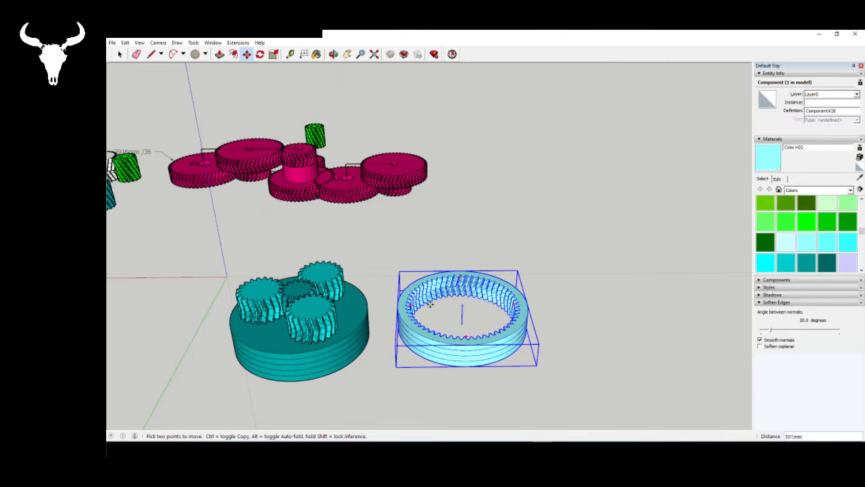
{"action": "scroll", "coordinate": [309, 297], "scroll_direction": "up", "scroll_amount": 5}
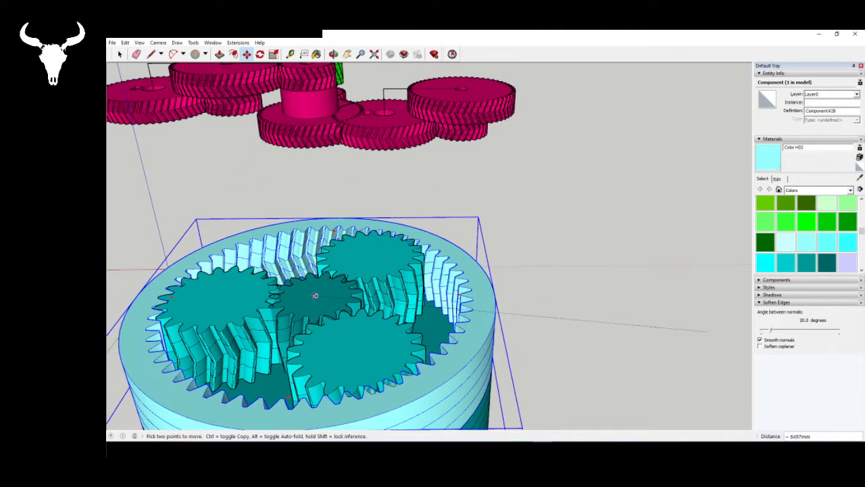
{"action": "left_click", "coordinate": [404, 298]}
{"action": "scroll", "coordinate": [404, 298], "scroll_direction": "down", "scroll_amount": 1}
{"action": "scroll", "coordinate": [309, 356], "scroll_direction": "up", "scroll_amount": 2}
{"action": "middle_click_drag", "start_coordinate": [256, 359], "coordinate": [405, 287]}
{"action": "key", "text": "space"}
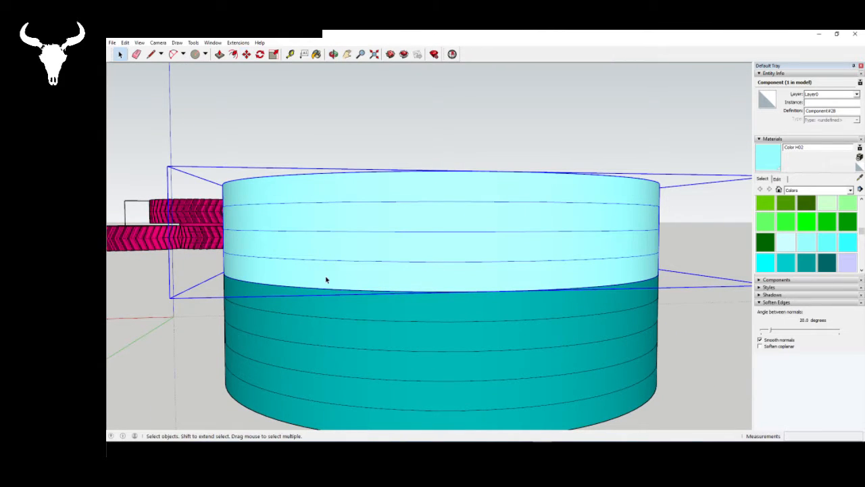
- Inside the capped gear component, push the flat top face around the sun gear down 25 mm to leave clearance beneath the light-blue ring
{"action": "middle_click_drag", "start_coordinate": [387, 242], "coordinate": [408, 339]}
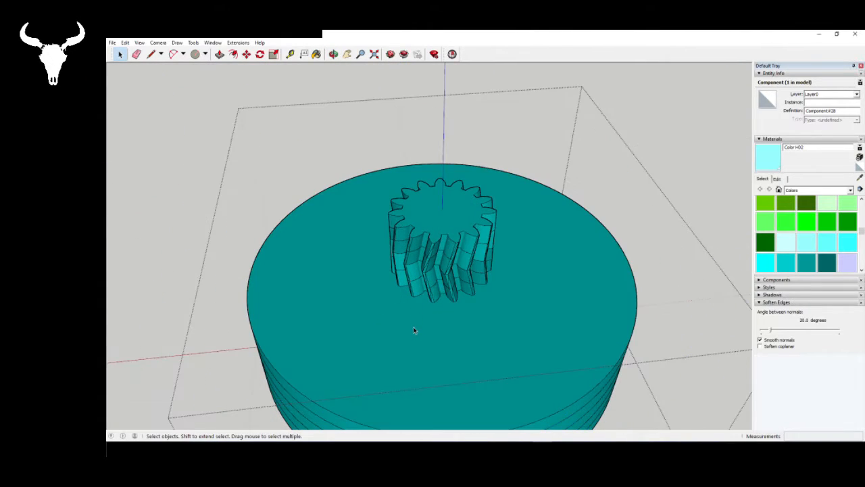
{"action": "middle_click_drag", "start_coordinate": [413, 326], "coordinate": [437, 267]}
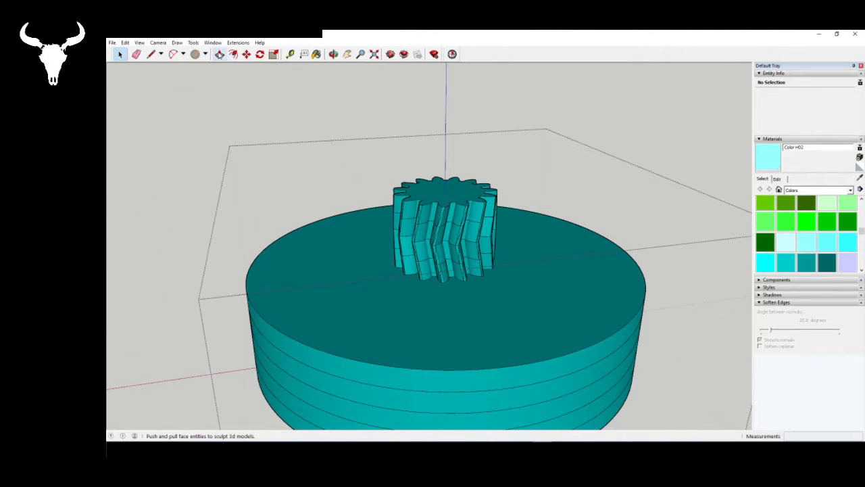
{"action": "left_click", "coordinate": [219, 54]}
{"action": "left_click", "coordinate": [407, 347]}
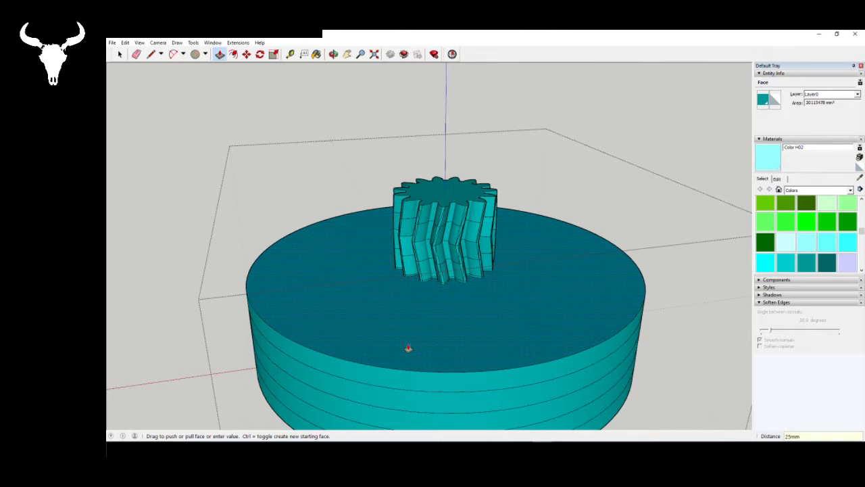
{"action": "key", "text": "space"}
{"action": "left_click", "coordinate": [355, 105]}
{"action": "scroll", "coordinate": [437, 305], "scroll_direction": "down", "scroll_amount": 4}
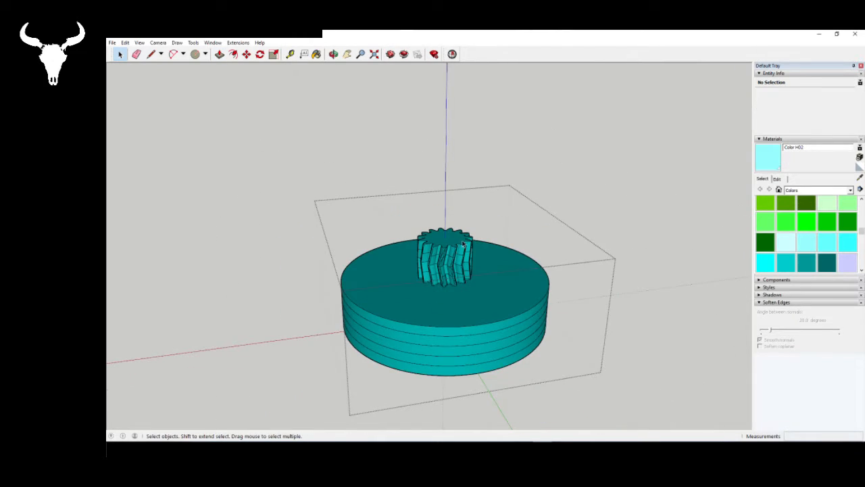
{"action": "scroll", "coordinate": [423, 236], "scroll_direction": "up", "scroll_amount": 2}
{"action": "scroll", "coordinate": [427, 238], "scroll_direction": "down", "scroll_amount": 2}
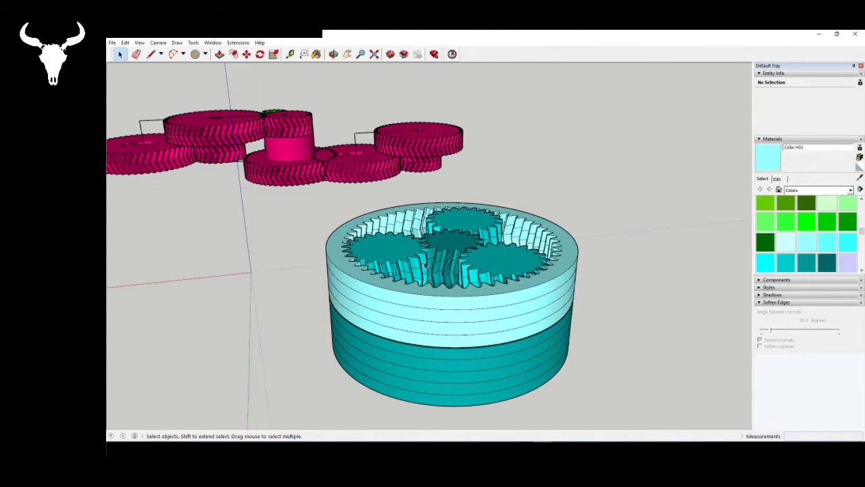
- Leave the capped gear component and examine the gap between the two rings and the meshing of the upper-stage gears
{"action": "mouse_move", "coordinate": [425, 265]}
{"action": "middle_mouse_down"}
{"action": "mouse_move", "coordinate": [420, 331]}
{"action": "mouse_move", "coordinate": [389, 245]}
{"action": "mouse_move", "coordinate": [360, 227]}
{"action": "mouse_move", "coordinate": [321, 253]}
{"action": "mouse_move", "coordinate": [301, 251]}
{"action": "mouse_move", "coordinate": [296, 263]}
{"action": "middle_mouse_up"}
{"action": "scroll", "coordinate": [335, 252], "scroll_direction": "up", "scroll_amount": 3}
{"action": "scroll", "coordinate": [334, 250], "scroll_direction": "up", "scroll_amount": 3}
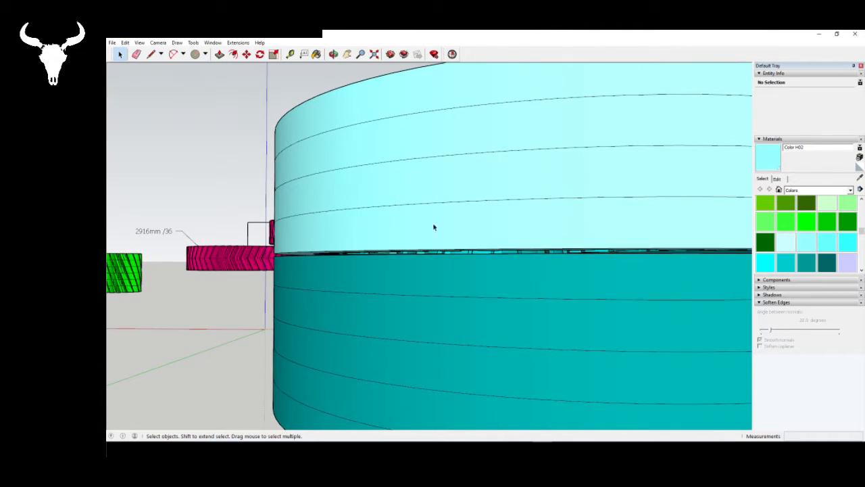
{"action": "middle_click_drag", "start_coordinate": [434, 227], "coordinate": [459, 383]}
{"action": "scroll", "coordinate": [332, 280], "scroll_direction": "down", "scroll_amount": 5}
{"action": "middle_click_drag", "start_coordinate": [332, 280], "coordinate": [423, 225]}
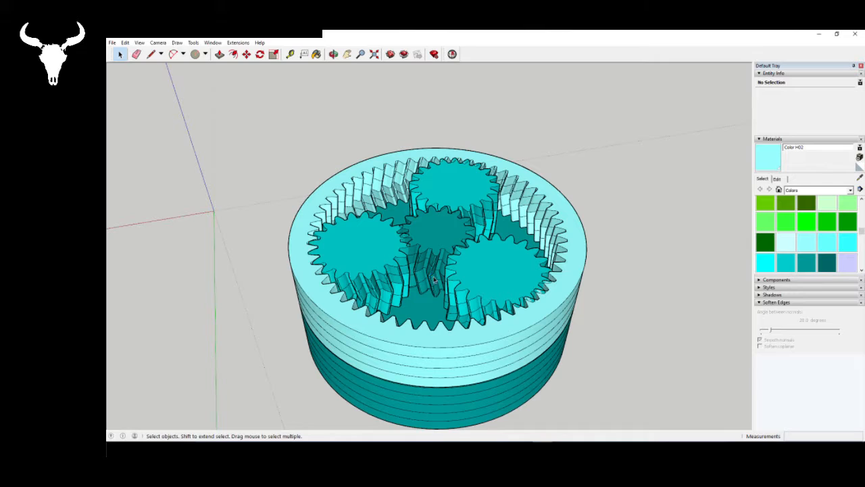
{"action": "mouse_move", "coordinate": [434, 281]}
{"action": "middle_mouse_down"}
{"action": "mouse_move", "coordinate": [425, 273]}
{"action": "mouse_move", "coordinate": [440, 265]}
{"action": "mouse_move", "coordinate": [457, 280]}
{"action": "mouse_move", "coordinate": [473, 366]}
{"action": "mouse_move", "coordinate": [438, 377]}
{"action": "middle_mouse_up"}
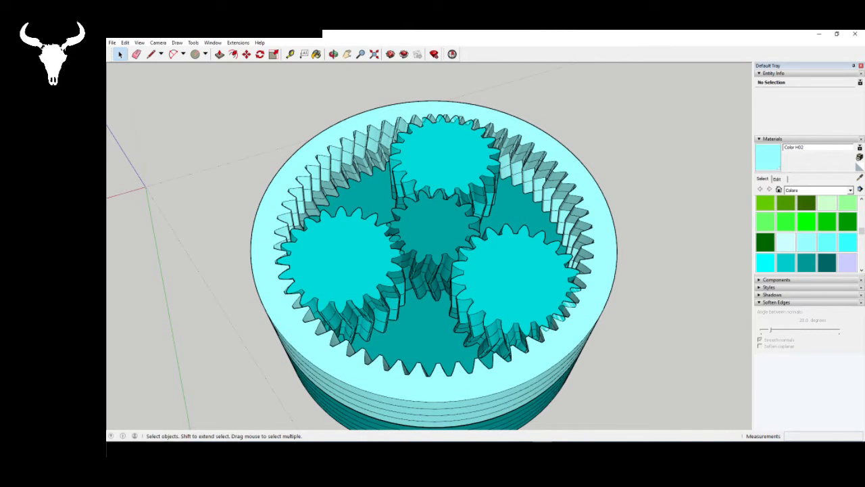
{"action": "middle_click_drag", "start_coordinate": [401, 289], "coordinate": [325, 338]}
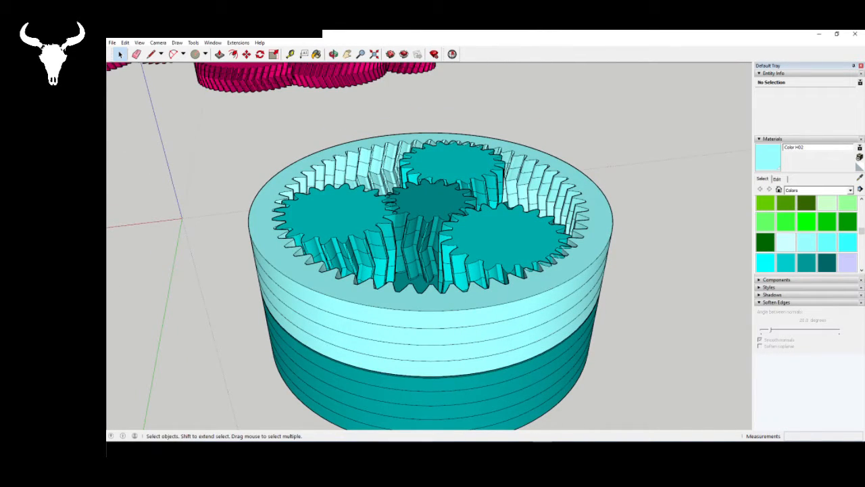
- Check the gear list and ratios in Gear Generator, and examine the modelled stages in SketchUp from below and above
{"action": "key", "text": "alt+Tab"}
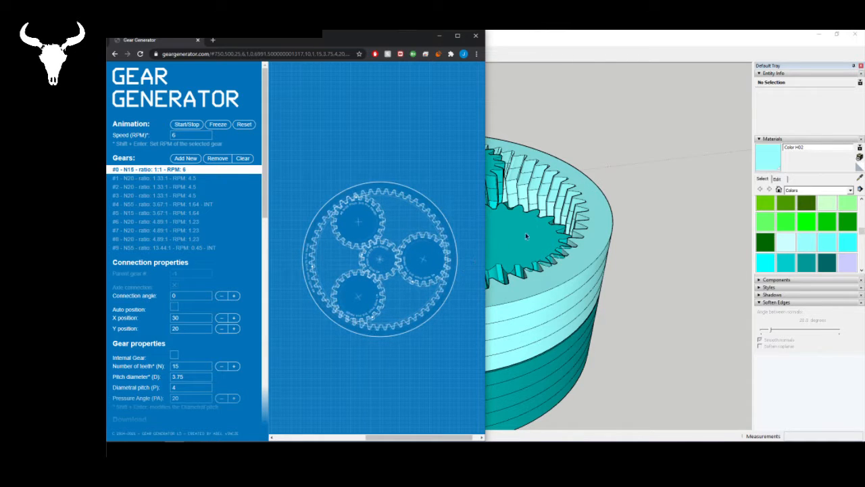
{"action": "left_click", "coordinate": [615, 41]}
{"action": "mouse_move", "coordinate": [369, 230]}
{"action": "middle_mouse_down"}
{"action": "mouse_move", "coordinate": [348, 227]}
{"action": "mouse_move", "coordinate": [290, 313]}
{"action": "mouse_move", "coordinate": [371, 350]}
{"action": "middle_mouse_up"}
{"action": "left_click", "coordinate": [289, 313]}
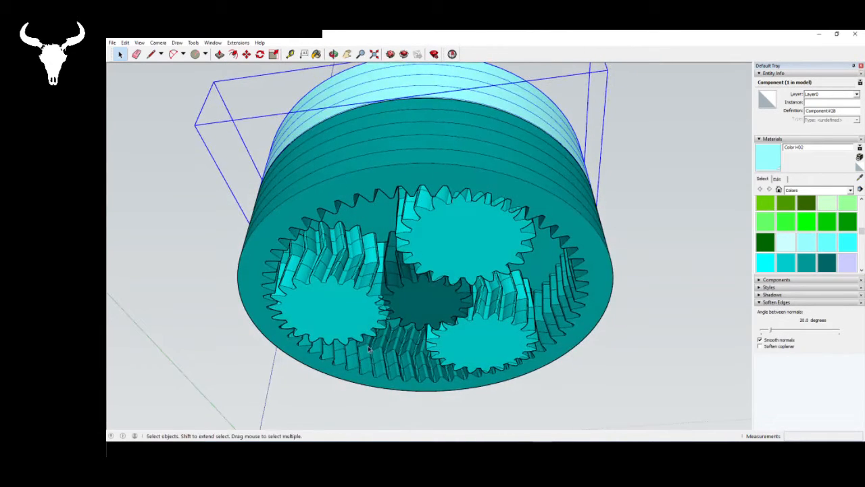
{"action": "left_click", "coordinate": [407, 294]}
{"action": "middle_click_drag", "start_coordinate": [407, 294], "coordinate": [409, 318]}
{"action": "scroll", "coordinate": [427, 291], "scroll_direction": "down", "scroll_amount": 3}
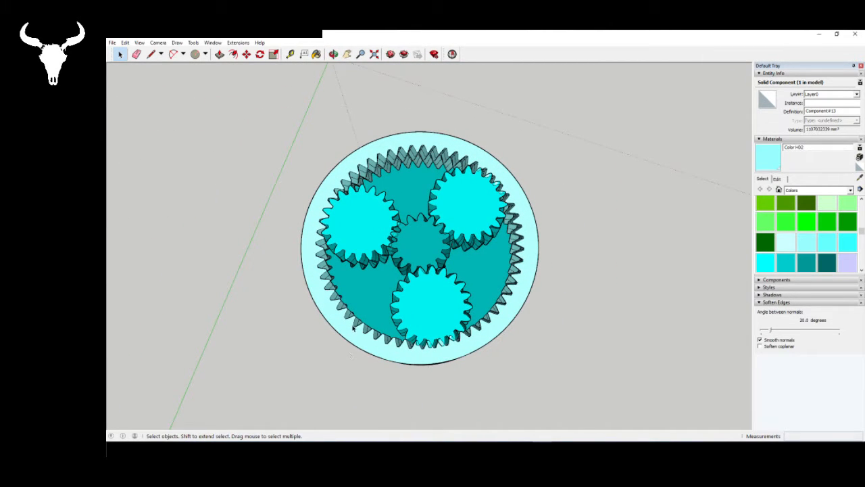
{"action": "middle_click_drag", "start_coordinate": [354, 328], "coordinate": [425, 358]}
- Inside the light-blue ring gear component, measure the radius from its centre to the outer edge with the Line tool and leave the component
{"action": "left_click", "coordinate": [494, 291]}
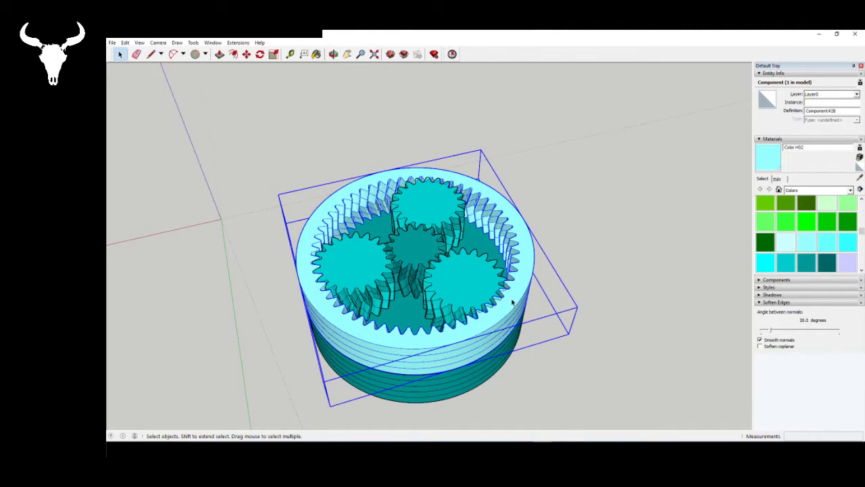
{"action": "middle_click_drag", "start_coordinate": [500, 320], "coordinate": [481, 370]}
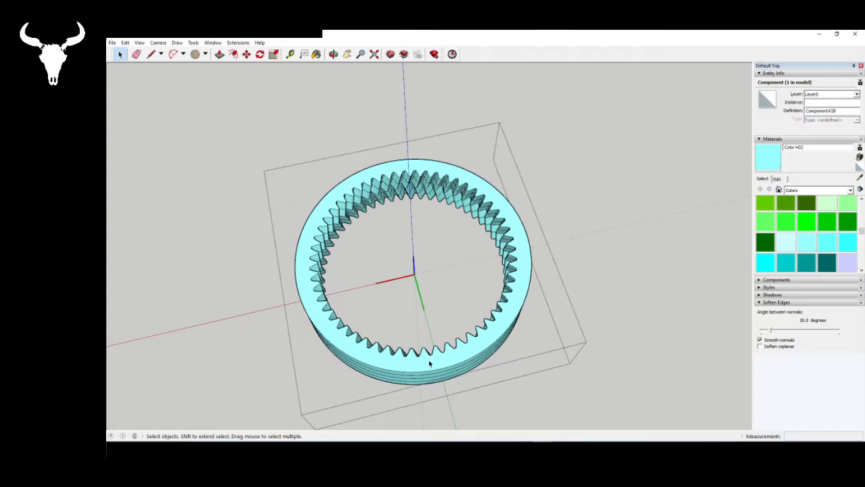
{"action": "left_click", "coordinate": [409, 264]}
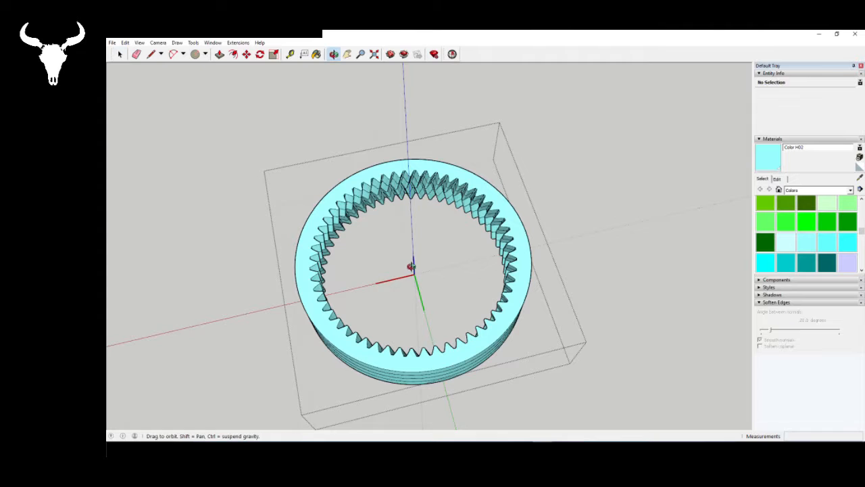
{"action": "middle_click_drag", "start_coordinate": [410, 265], "coordinate": [400, 202]}
{"action": "middle_click_drag", "start_coordinate": [404, 336], "coordinate": [424, 114]}
{"action": "scroll", "coordinate": [396, 177], "scroll_direction": "up", "scroll_amount": 3}
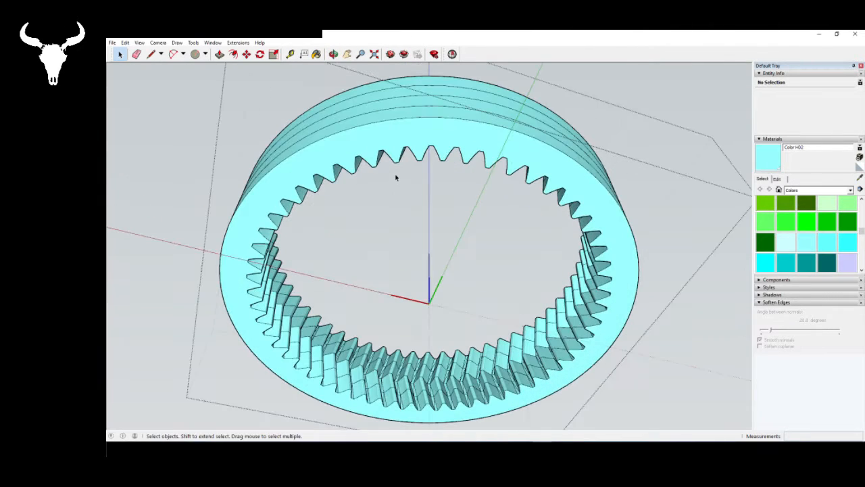
{"action": "left_click", "coordinate": [150, 55]}
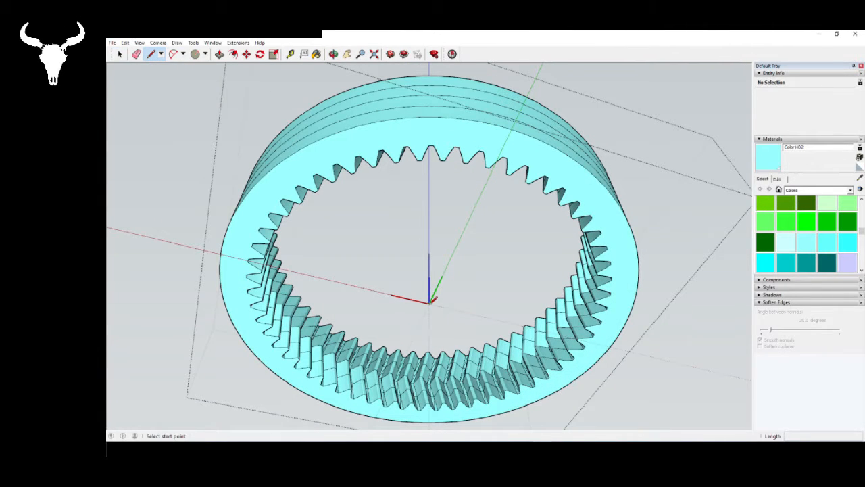
{"action": "left_click", "coordinate": [430, 301]}
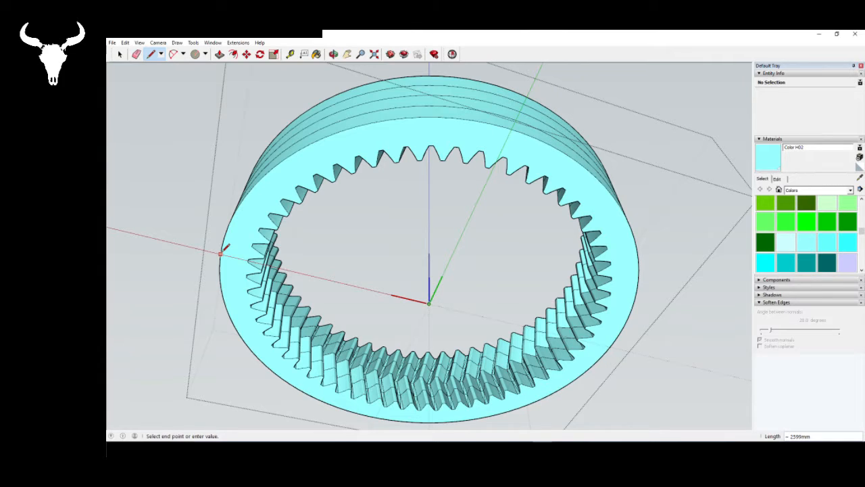
{"action": "key", "text": "space"}
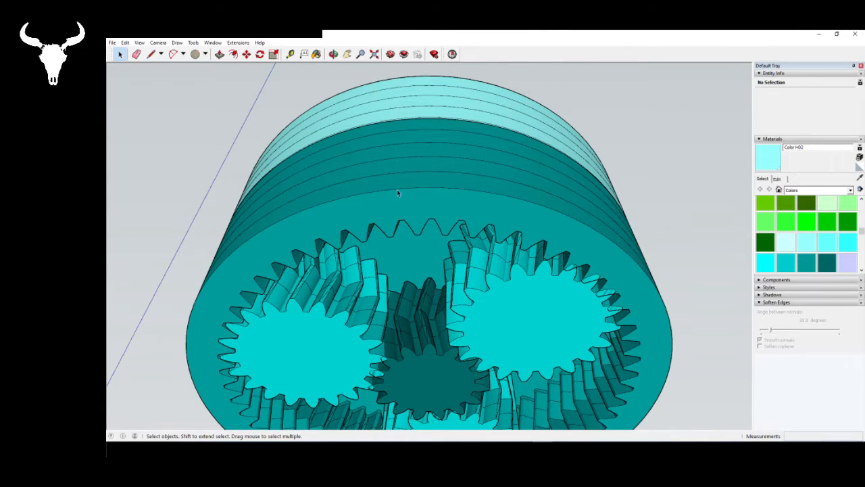
{"action": "scroll", "coordinate": [406, 176], "scroll_direction": "down", "scroll_amount": 3}
{"action": "middle_click_drag", "start_coordinate": [415, 166], "coordinate": [365, 271]}
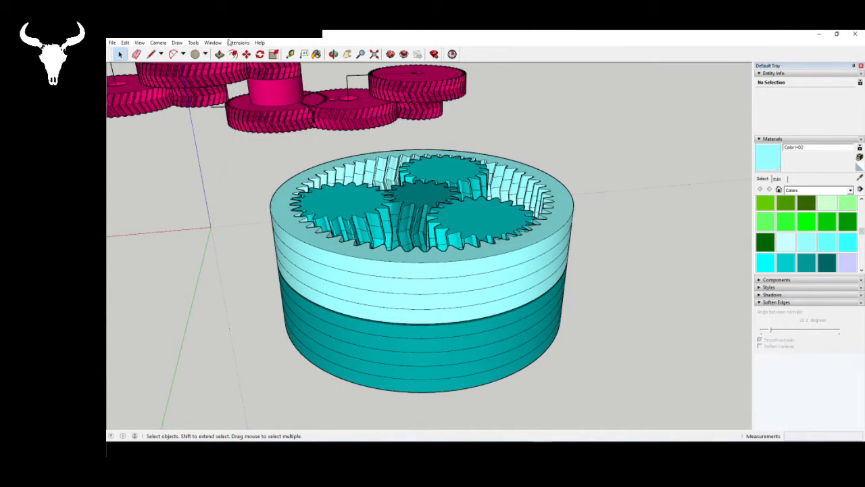
- Open Calculator and divide 2600 by 40 to work out the ring's scale ratio
{"action": "left_click", "coordinate": [229, 43]}
{"action": "left_click", "coordinate": [229, 43]}
{"action": "key", "text": "super"}
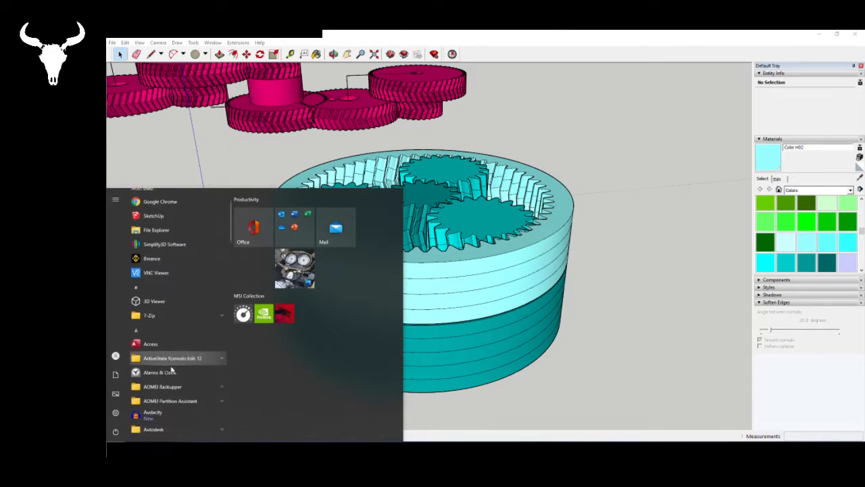
{"action": "scroll", "coordinate": [171, 370], "scroll_direction": "down", "scroll_amount": 5}
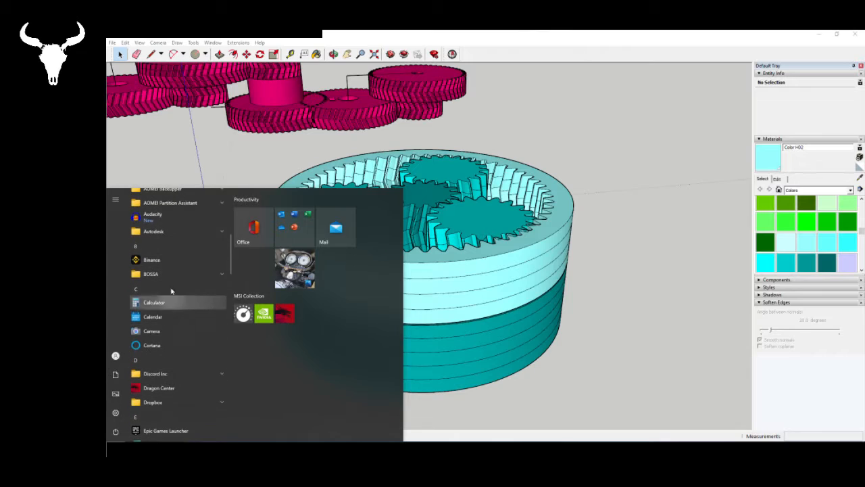
{"action": "left_click", "coordinate": [170, 302]}
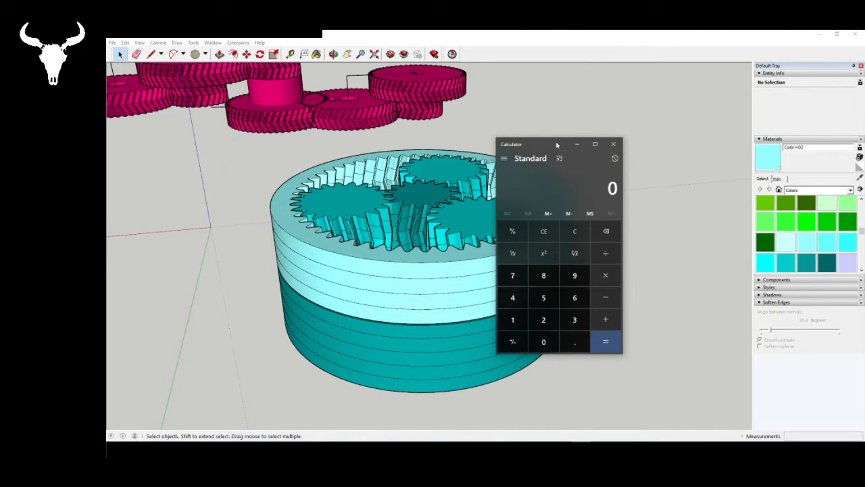
{"action": "left_click_drag", "start_coordinate": [557, 146], "coordinate": [534, 187]}
{"action": "key", "text": "2"}
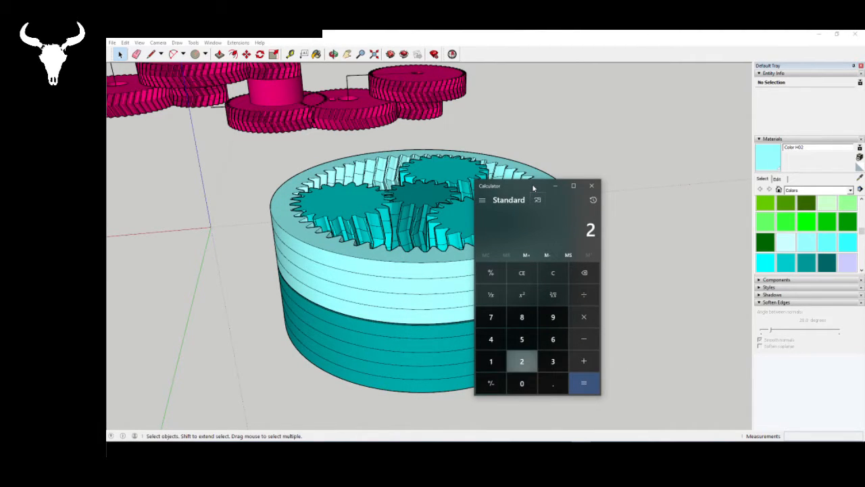
{"action": "key", "text": "BackSpace"}
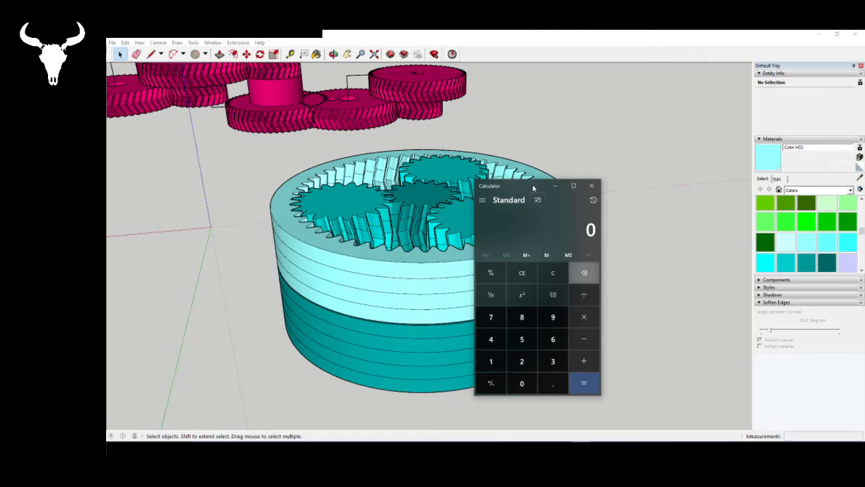
{"action": "type", "text": "2600"}
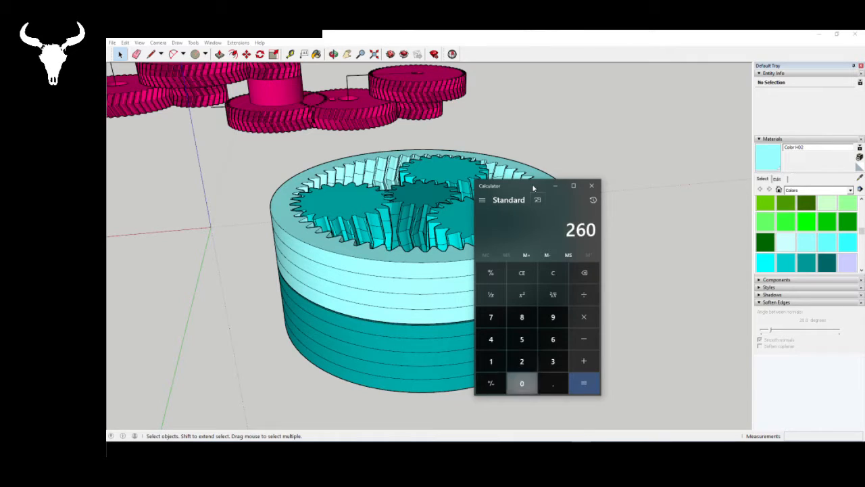
{"action": "key", "text": "slash"}
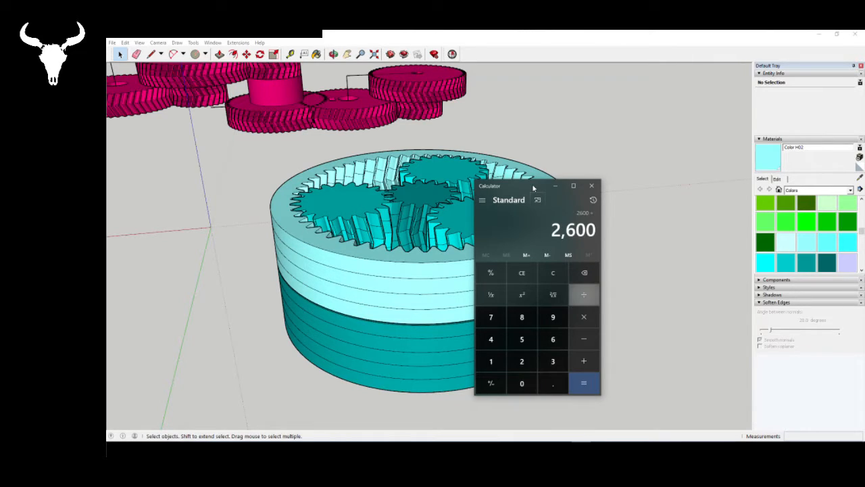
{"action": "type", "text": "40"}
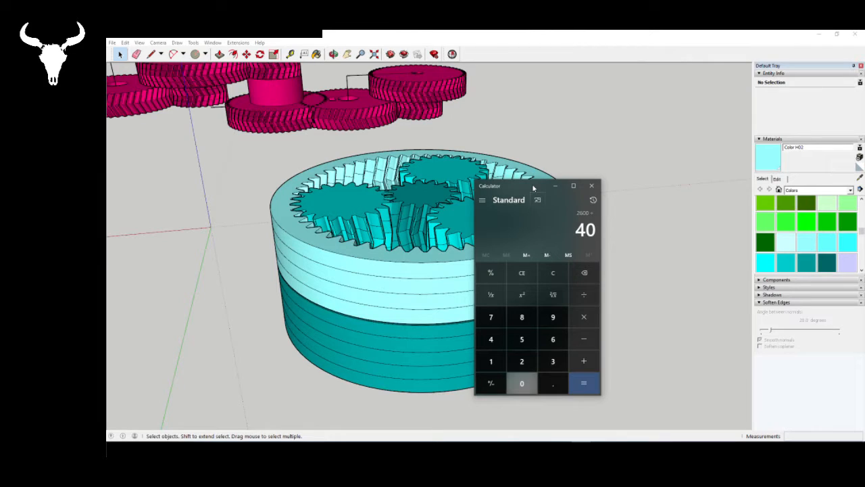
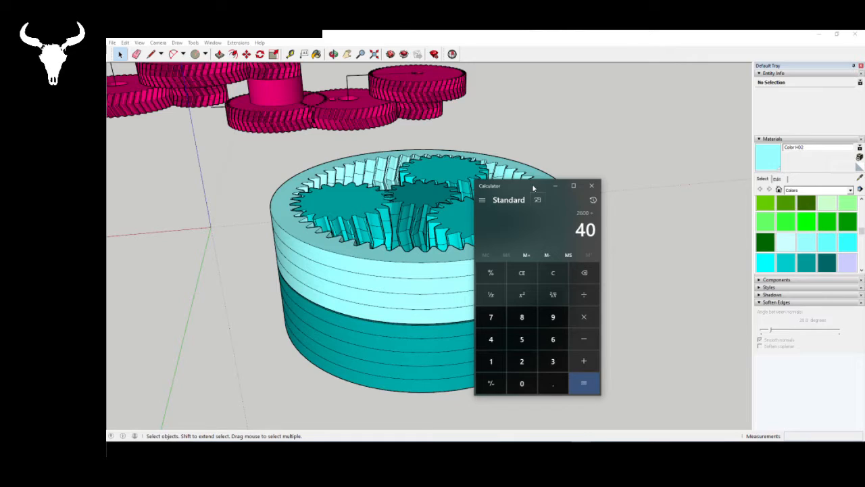
- Finish dividing 2600 by 40, close Calculator, and inspect the light-blue ring gear component in SketchUp
{"action": "key", "text": "Return"}
{"action": "left_click", "coordinate": [591, 185]}
{"action": "middle_click_drag", "start_coordinate": [420, 270], "coordinate": [420, 323]}
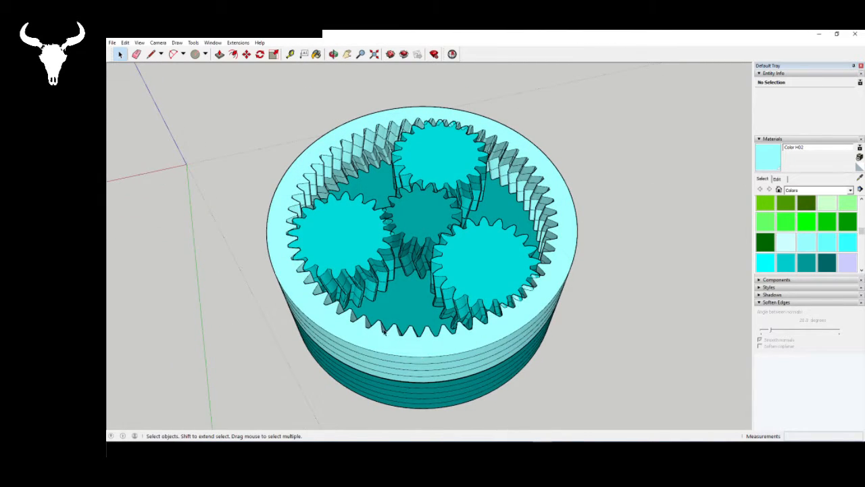
{"action": "left_click", "coordinate": [285, 185]}
{"action": "double_click", "coordinate": [283, 186]}
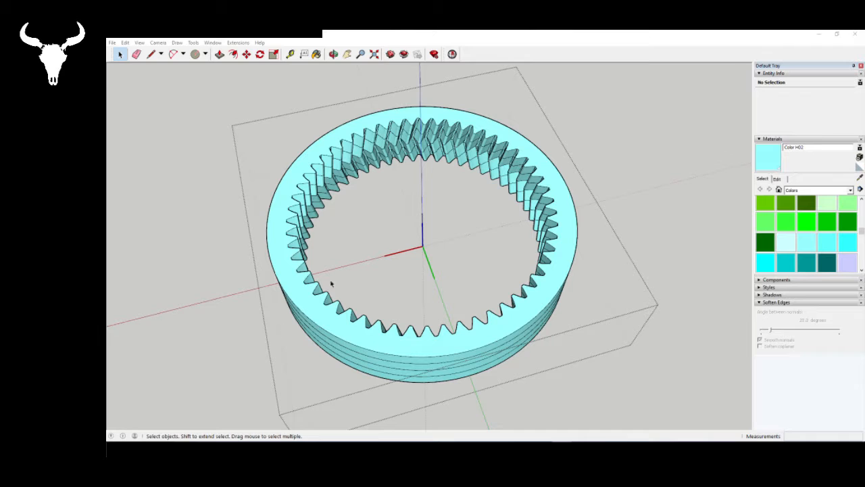
{"action": "middle_click_drag", "start_coordinate": [356, 140], "coordinate": [540, 416]}
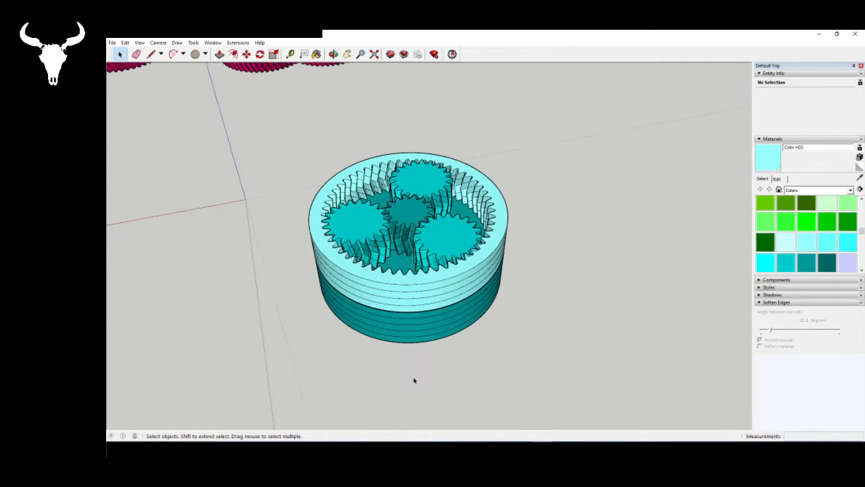
{"action": "scroll", "coordinate": [411, 381], "scroll_direction": "down", "scroll_amount": 3}
{"action": "scroll", "coordinate": [409, 292], "scroll_direction": "down", "scroll_amount": 1}
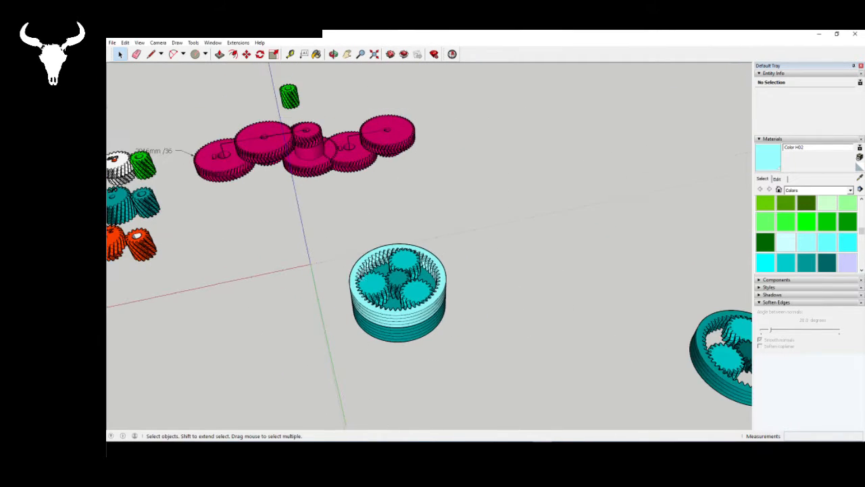
- Generate a trial involute gear with 65 teeth, a 25.0 pressure angle and a 2600 mm pitch radius
{"action": "scroll", "coordinate": [408, 292], "scroll_direction": "down", "scroll_amount": 2}
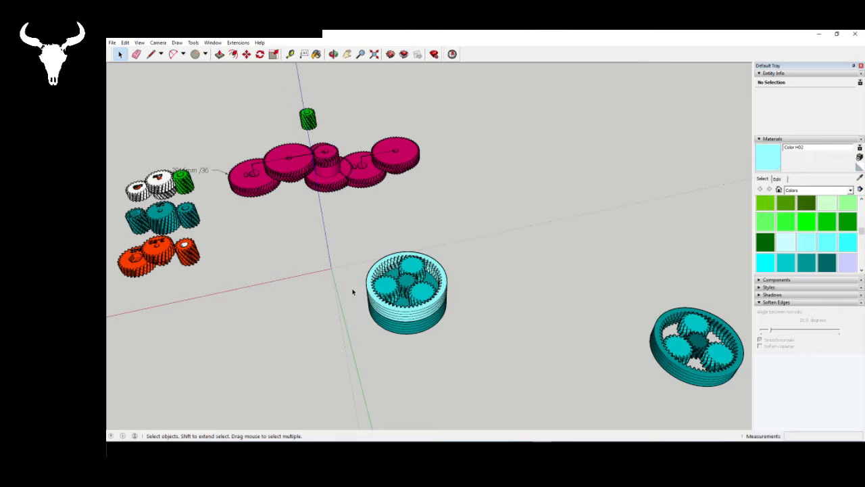
{"action": "left_click", "coordinate": [238, 43]}
{"action": "mouse_move", "coordinate": [249, 52]}
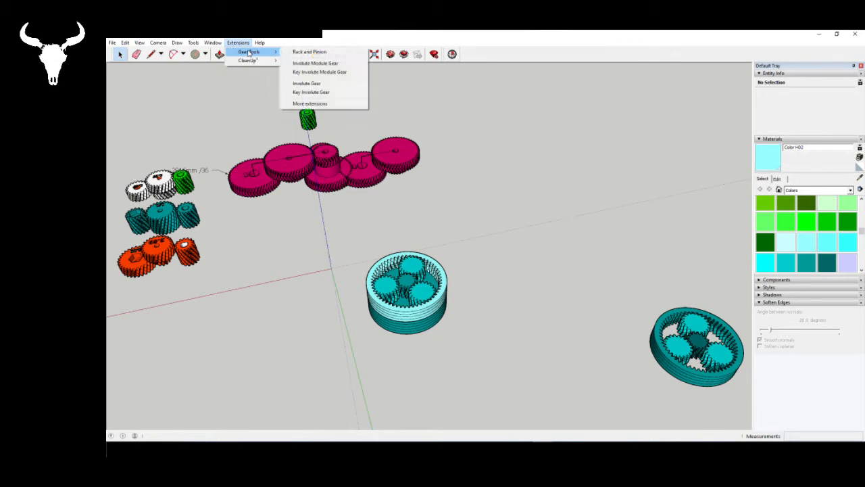
{"action": "left_click", "coordinate": [342, 85]}
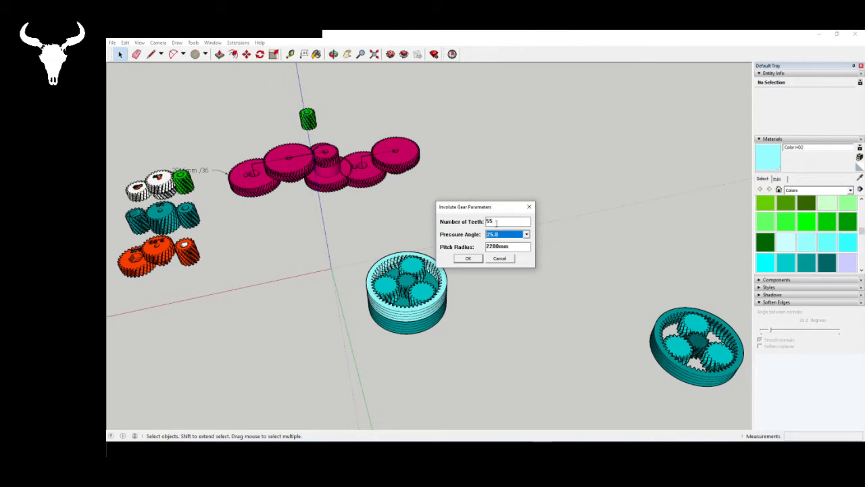
{"action": "double_click", "coordinate": [486, 221]}
{"action": "type", "text": "65"}
{"action": "double_click", "coordinate": [501, 247]}
{"action": "type", "text": "2000"}
{"action": "key", "text": "Return"}
{"action": "scroll", "coordinate": [334, 284], "scroll_direction": "up", "scroll_amount": 5}
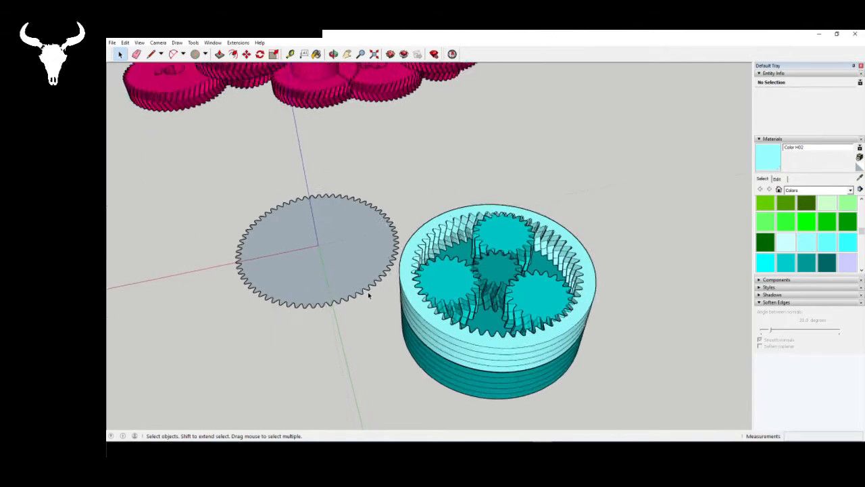
- Copy the 65-tooth gear outline into the light-blue ring component and place it beside the ring
{"action": "left_click", "coordinate": [315, 262]}
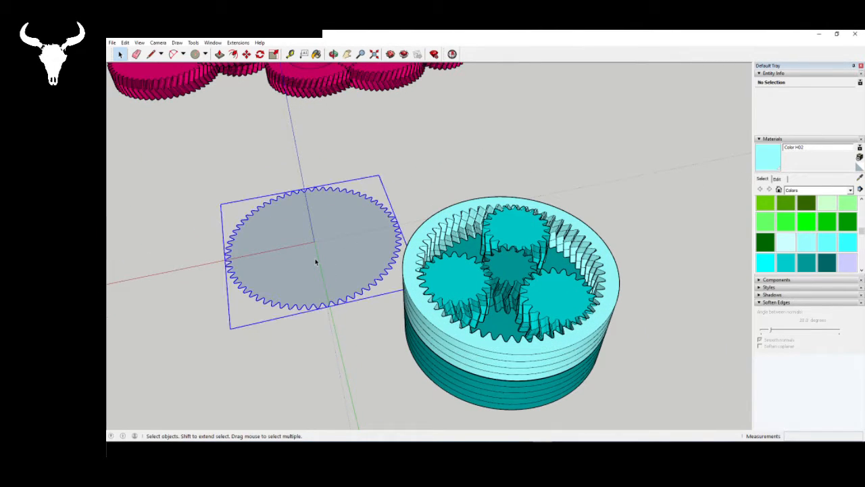
{"action": "double_click", "coordinate": [495, 371]}
{"action": "scroll", "coordinate": [601, 315], "scroll_direction": "up", "scroll_amount": 3}
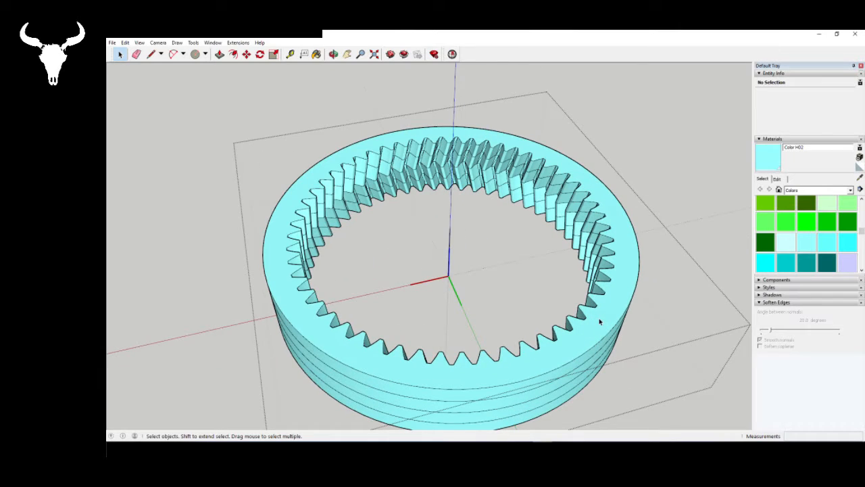
{"action": "scroll", "coordinate": [600, 322], "scroll_direction": "up", "scroll_amount": 1}
{"action": "key", "text": "ctrl+v"}
{"action": "scroll", "coordinate": [290, 284], "scroll_direction": "down", "scroll_amount": 5}
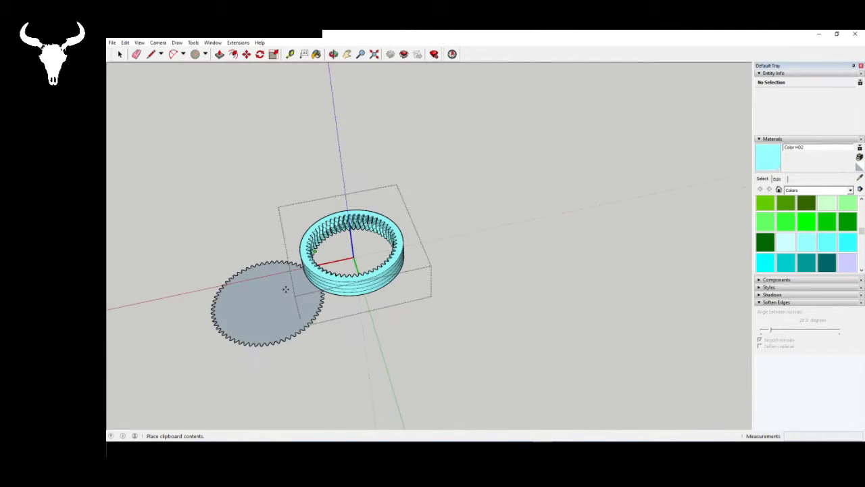
{"action": "left_click", "coordinate": [247, 290]}
{"action": "key", "text": "space"}
{"action": "scroll", "coordinate": [354, 267], "scroll_direction": "down", "scroll_amount": 2}
{"action": "scroll", "coordinate": [189, 335], "scroll_direction": "up", "scroll_amount": 2}
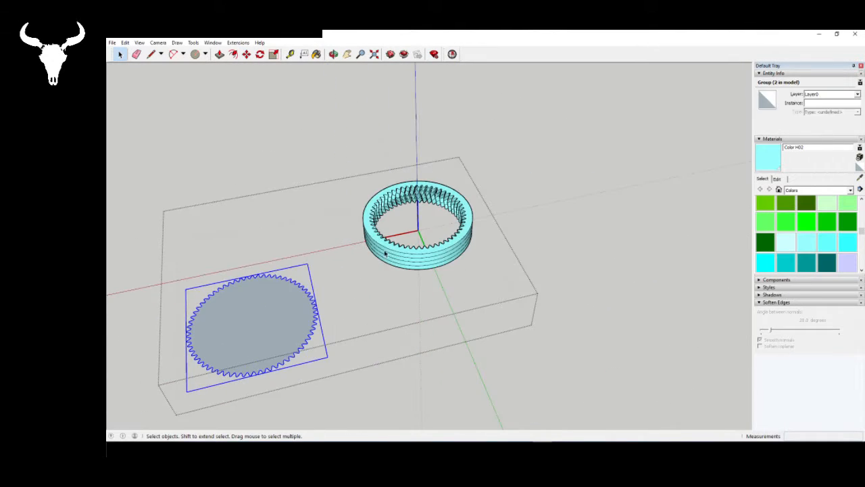
- Convert the pasted gear outline into a component and move its centre onto the ring's centre
{"action": "right_click", "coordinate": [267, 328]}
{"action": "left_click", "coordinate": [295, 265]}
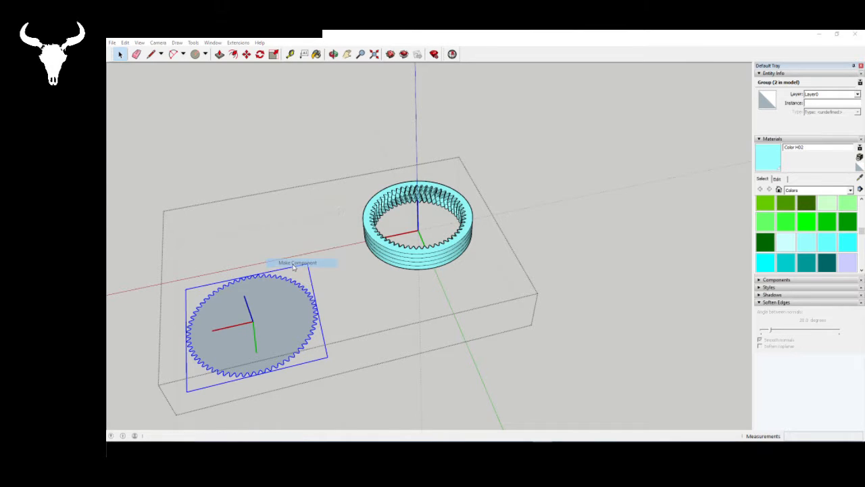
{"action": "left_click", "coordinate": [505, 295]}
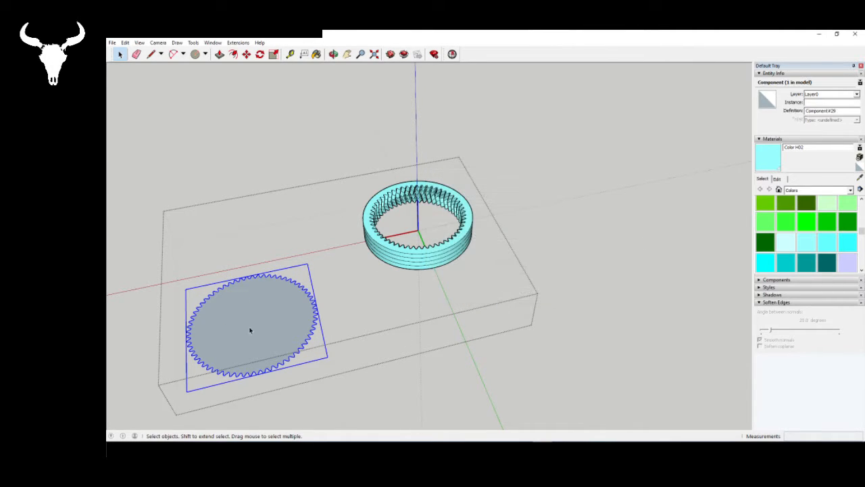
{"action": "scroll", "coordinate": [244, 330], "scroll_direction": "up", "scroll_amount": 2}
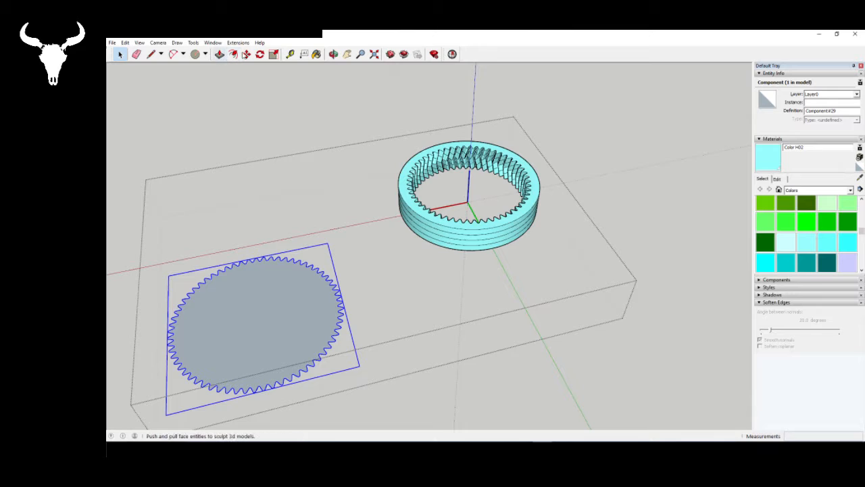
{"action": "key", "text": "m"}
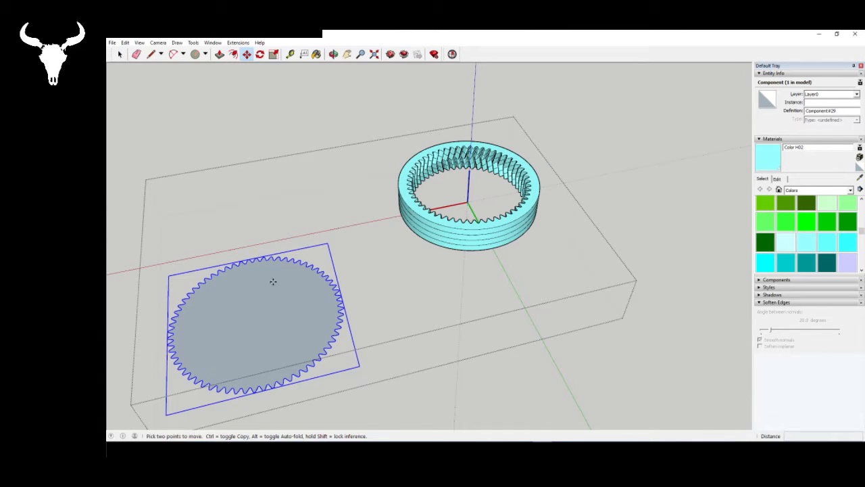
{"action": "left_click", "coordinate": [257, 317]}
{"action": "scroll", "coordinate": [256, 318], "scroll_direction": "down", "scroll_amount": 2}
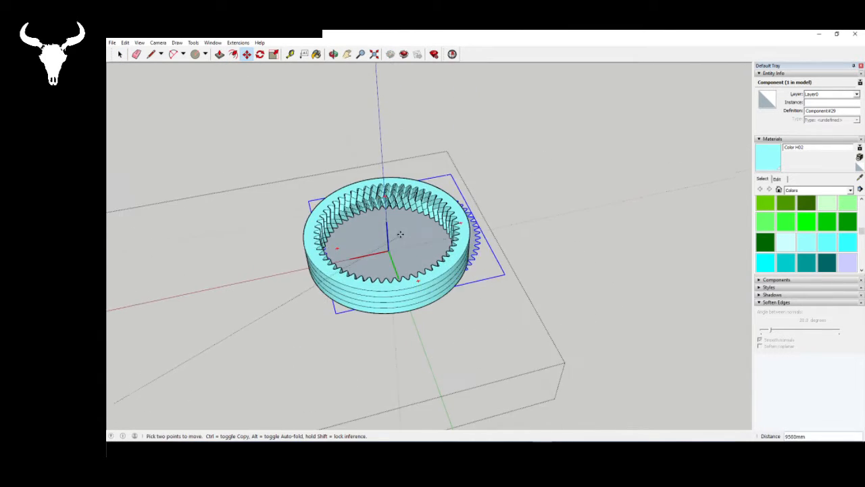
{"action": "scroll", "coordinate": [379, 261], "scroll_direction": "up", "scroll_amount": 4}
{"action": "left_click", "coordinate": [379, 260]}
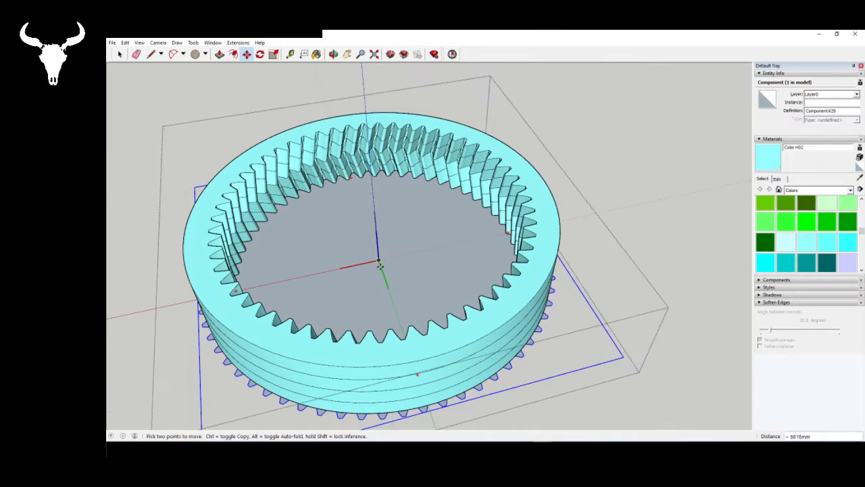
- Compare the gear outline with the ring from below and measure from the centre towards the outer rim with the Line tool
{"action": "middle_click_drag", "start_coordinate": [454, 412], "coordinate": [241, 138]}
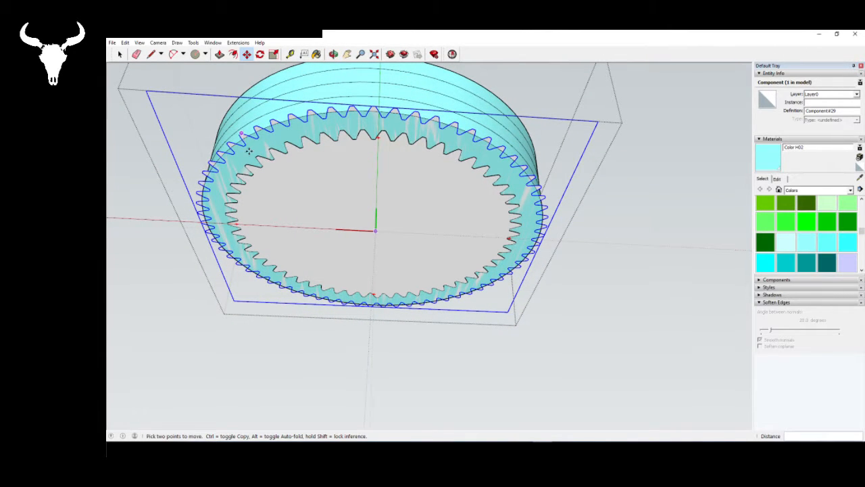
{"action": "middle_click_drag", "start_coordinate": [264, 171], "coordinate": [264, 139]}
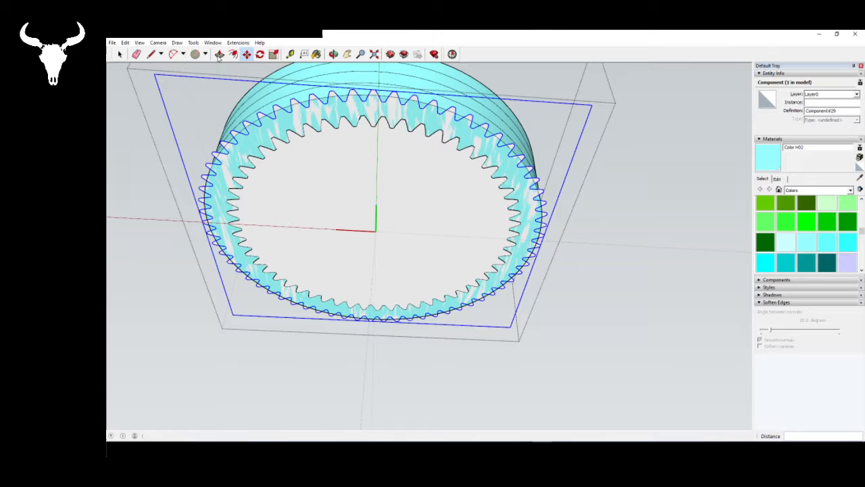
{"action": "left_click", "coordinate": [150, 54]}
{"action": "left_click", "coordinate": [376, 230]}
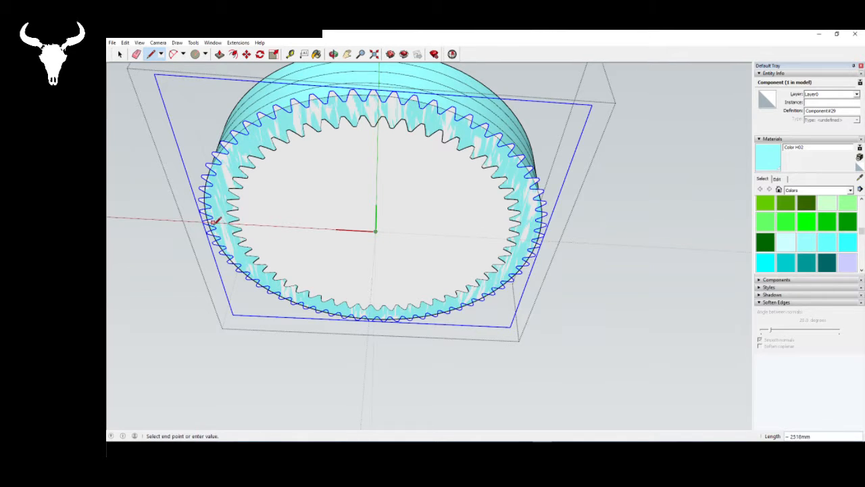
{"action": "scroll", "coordinate": [206, 220], "scroll_direction": "up", "scroll_amount": 3}
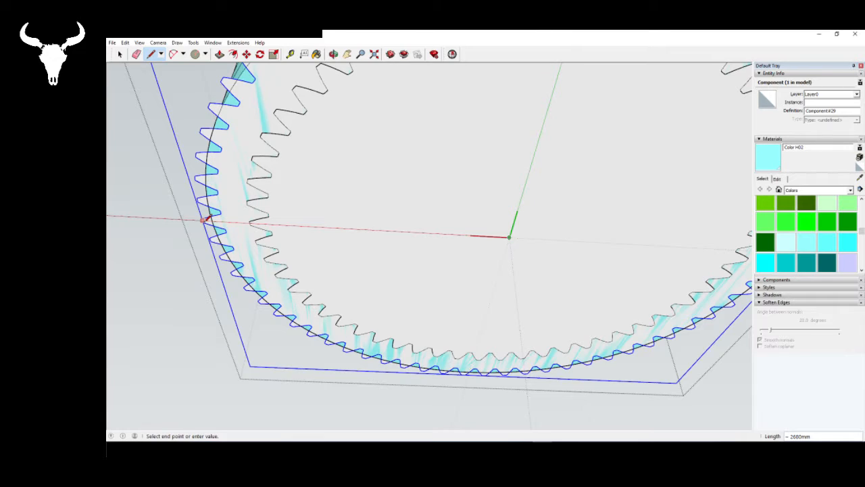
{"action": "scroll", "coordinate": [207, 219], "scroll_direction": "down", "scroll_amount": 6}
{"action": "middle_click_drag", "start_coordinate": [206, 219], "coordinate": [282, 342]}
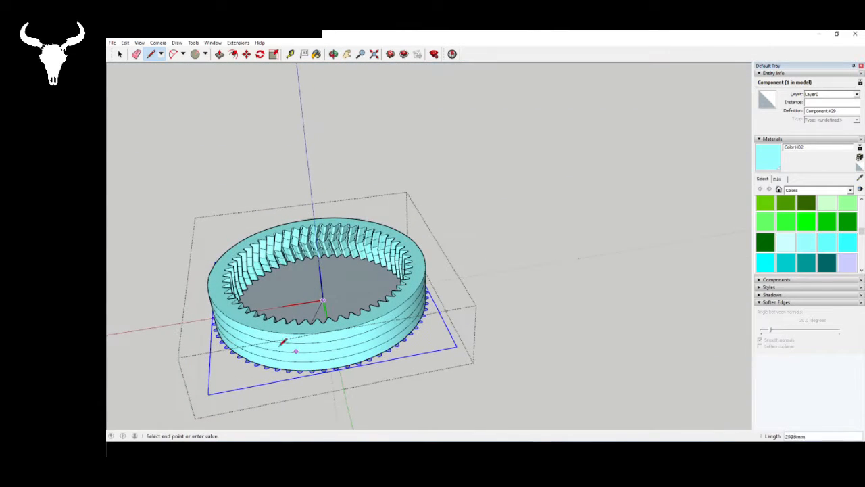
{"action": "key", "text": "space"}
- Delete the gear outline inside the ring component, leave the component, and delete the original 65-tooth gear at the origin
{"action": "scroll", "coordinate": [283, 359], "scroll_direction": "down", "scroll_amount": 3}
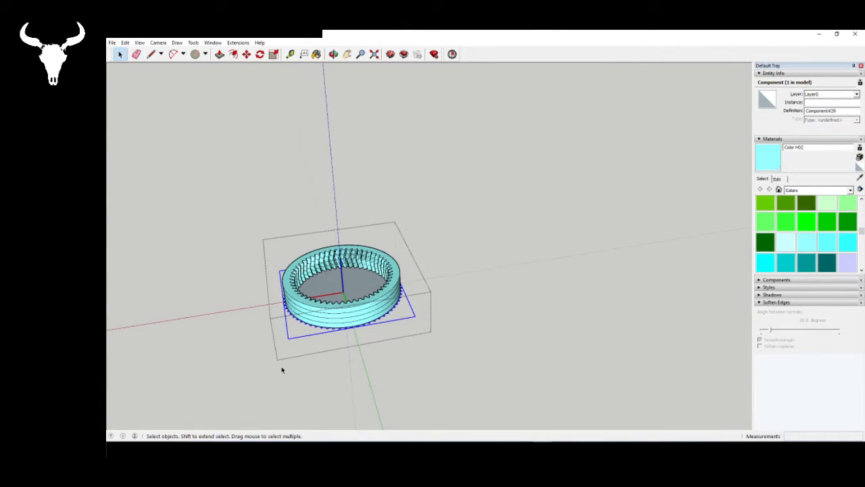
{"action": "key", "text": "Delete"}
{"action": "left_click", "coordinate": [549, 398]}
{"action": "scroll", "coordinate": [549, 398], "scroll_direction": "down", "scroll_amount": 2}
{"action": "scroll", "coordinate": [300, 319], "scroll_direction": "up", "scroll_amount": 5}
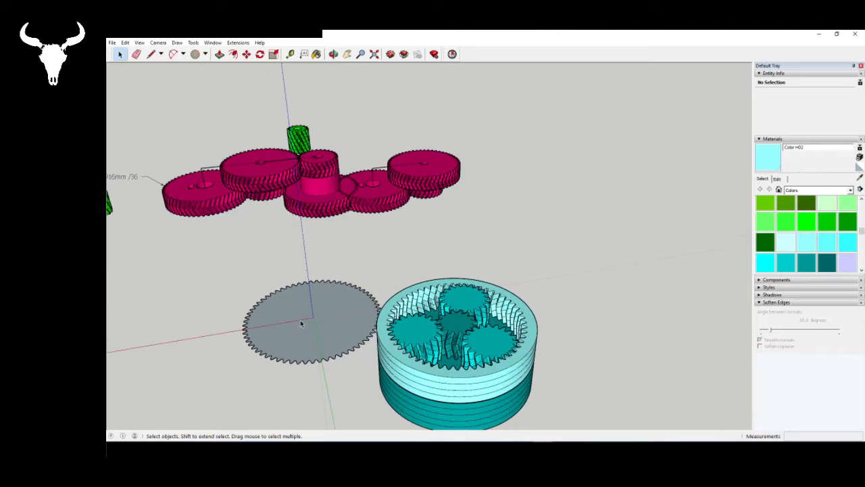
{"action": "left_click", "coordinate": [300, 320]}
{"action": "key", "text": "Delete"}
- Start a new involute gear and set its pitch radius to 2440 mm
{"action": "left_click", "coordinate": [238, 42]}
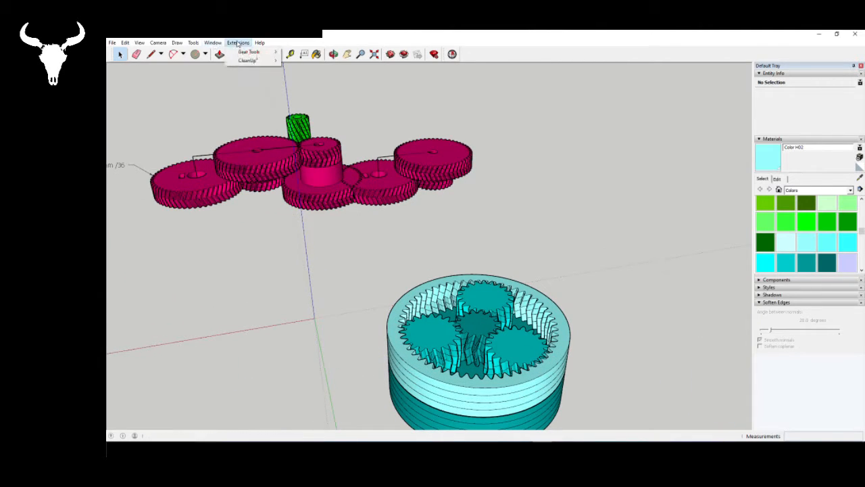
{"action": "mouse_move", "coordinate": [241, 54]}
{"action": "left_click", "coordinate": [311, 83]}
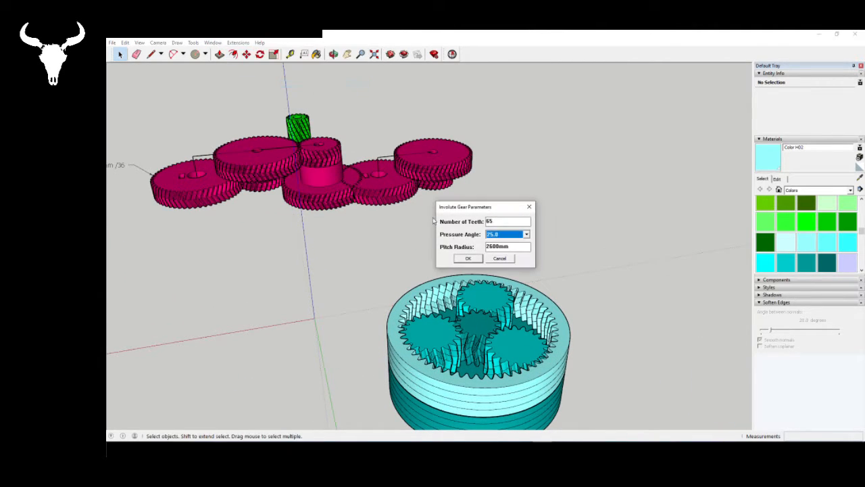
{"action": "left_click_drag", "start_coordinate": [517, 246], "coordinate": [485, 248]}
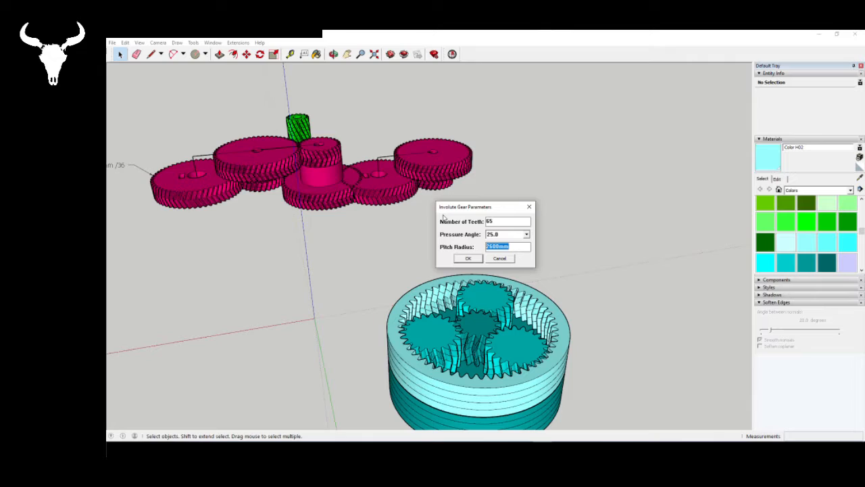
{"action": "type", "text": "2460"}
{"action": "key", "text": "BackSpace"}
{"action": "key", "text": "BackSpace"}
{"action": "type", "text": "40"}
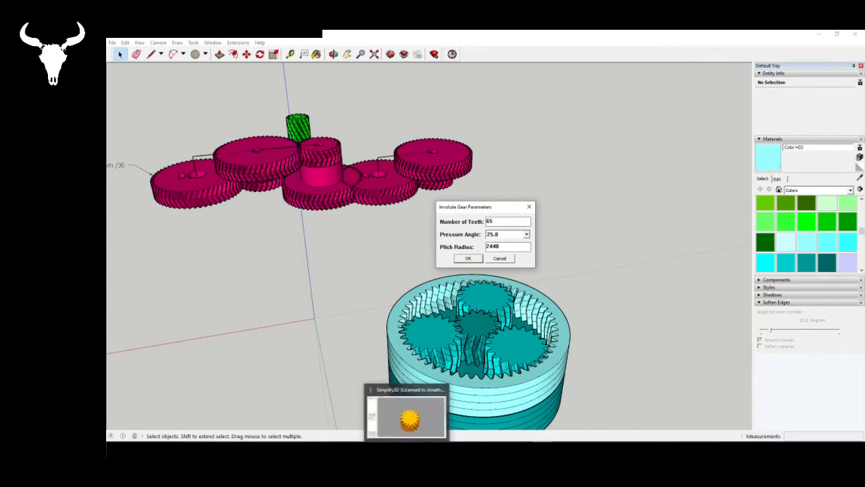
- Open Calculator, divide 2440 by 40 to work out the gear's tooth count, and close it
{"action": "key", "text": "super"}
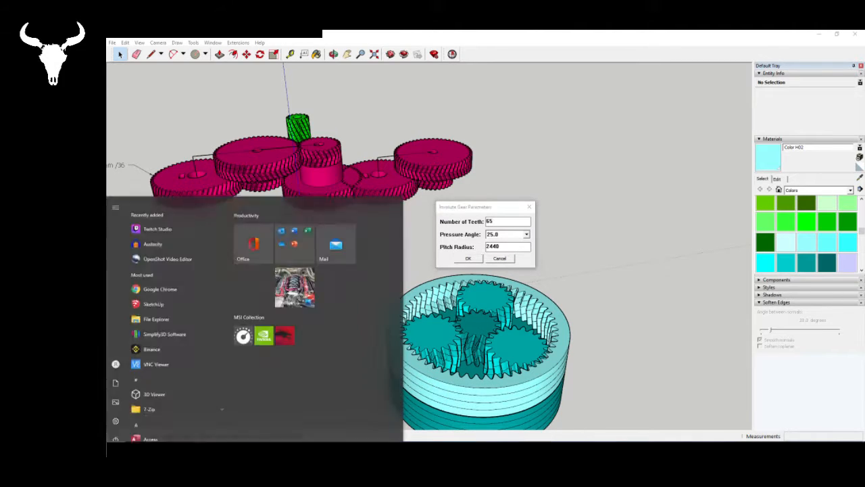
{"action": "scroll", "coordinate": [180, 359], "scroll_direction": "down", "scroll_amount": 5}
{"action": "left_click", "coordinate": [154, 379]}
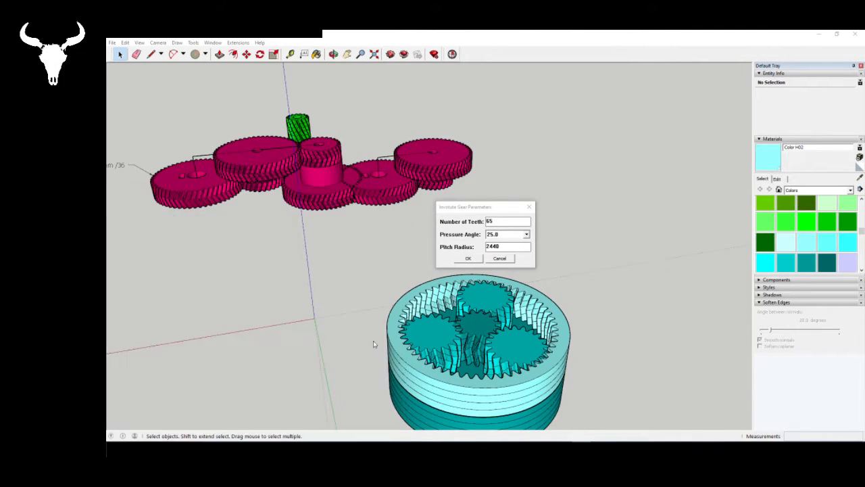
{"action": "type", "text": "2440"}
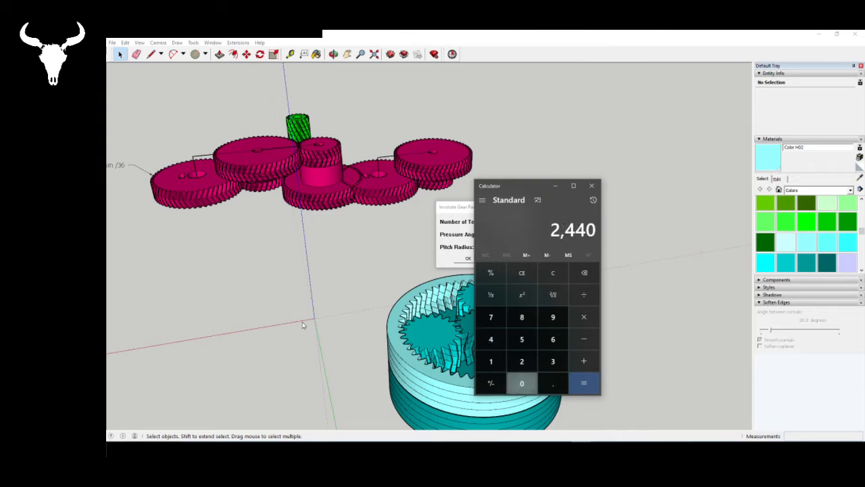
{"action": "type", "text": "/40"}
{"action": "key", "text": "Return"}
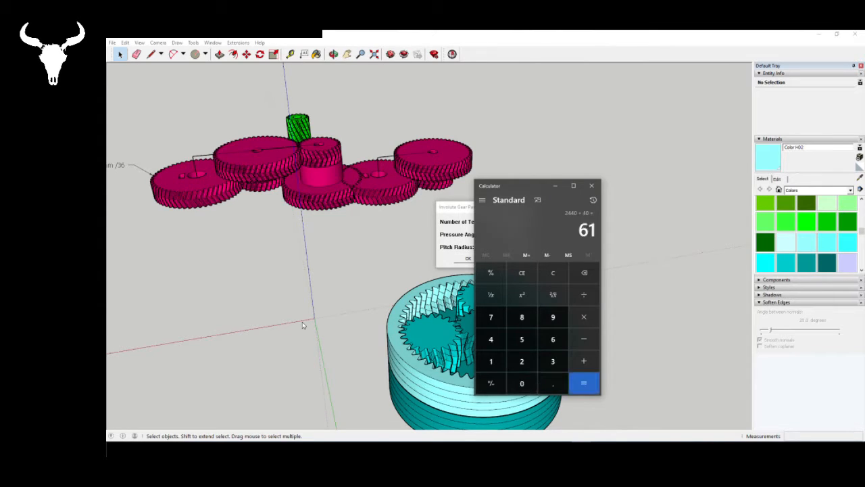
{"action": "left_click", "coordinate": [593, 186]}
- Set the number of teeth to 61 and create the involute gear
{"action": "double_click", "coordinate": [513, 221]}
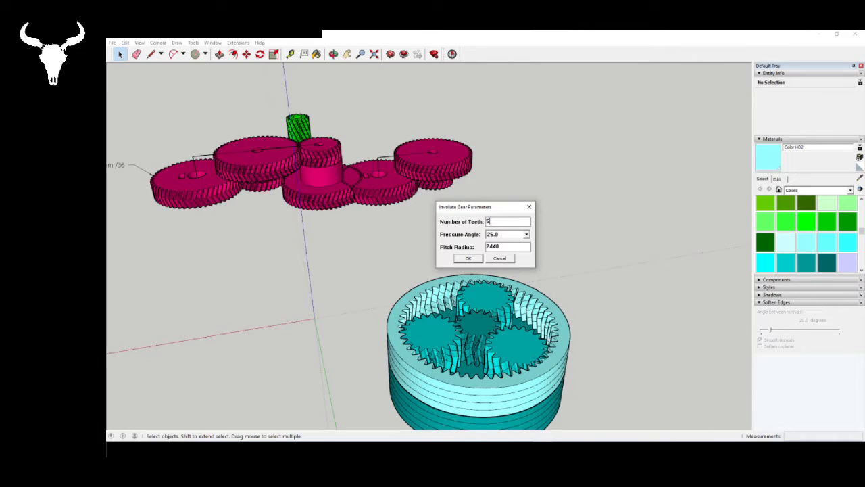
{"action": "type", "text": "61"}
{"action": "left_click", "coordinate": [477, 259]}
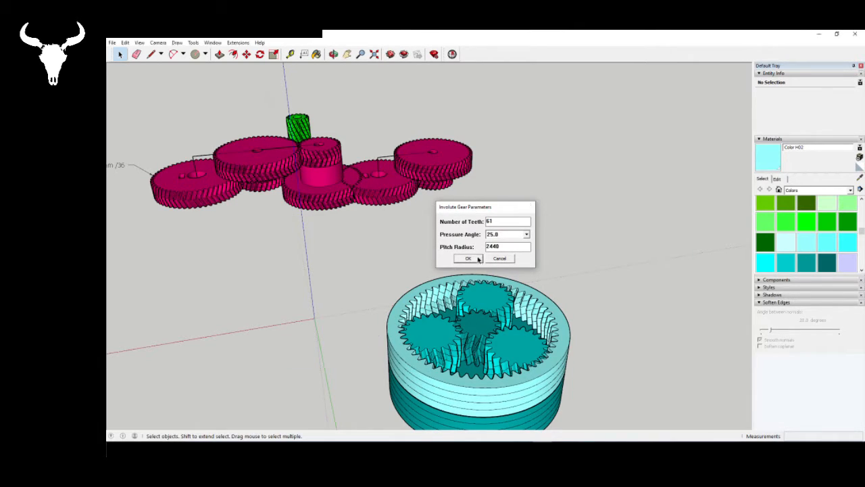
- Copy the new gear outline from the origin into the ring component and place it beside the ring
{"action": "left_click", "coordinate": [331, 330]}
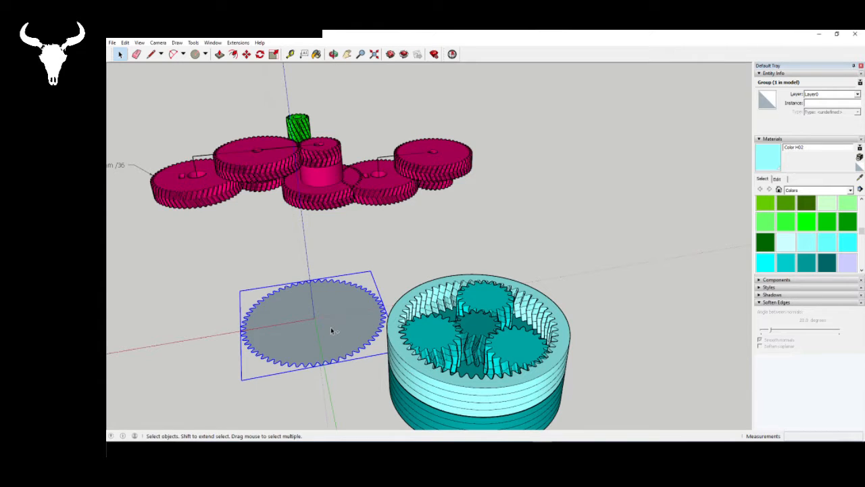
{"action": "left_click", "coordinate": [354, 404]}
{"action": "double_click", "coordinate": [427, 386]}
{"action": "middle_click_drag", "start_coordinate": [428, 385], "coordinate": [426, 407]}
{"action": "key", "text": "ctrl+v"}
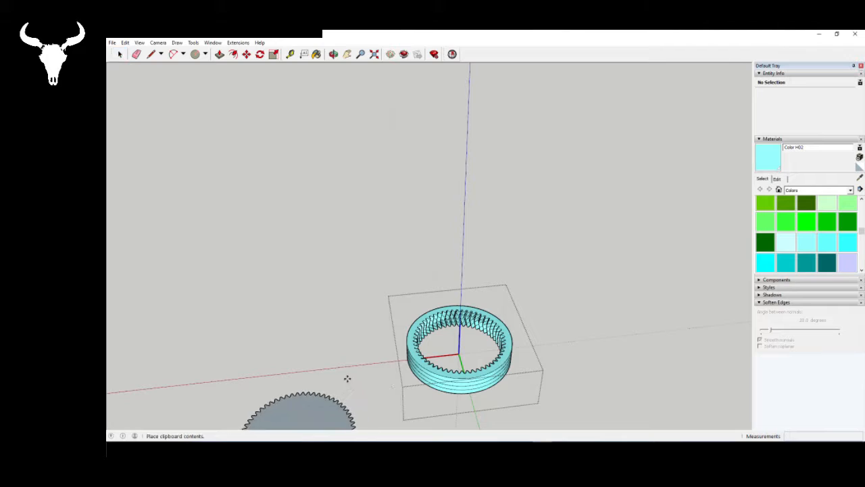
{"action": "left_click", "coordinate": [376, 325]}
{"action": "key", "text": "space"}
- Make the pasted gear group a component inside the ring
{"action": "right_click", "coordinate": [337, 362]}
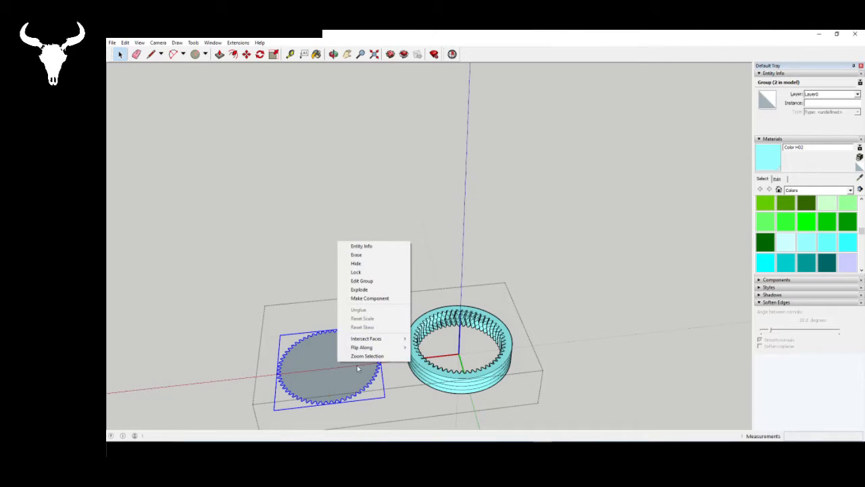
{"action": "left_click", "coordinate": [380, 298]}
{"action": "left_click", "coordinate": [496, 296]}
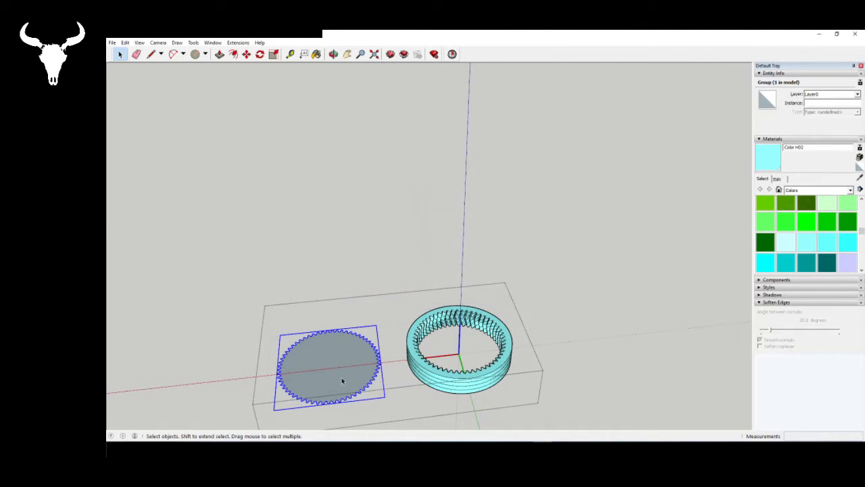
- Move the gear component by its center onto the ring's center at the ring's base
{"action": "scroll", "coordinate": [311, 390], "scroll_direction": "up", "scroll_amount": 5}
{"action": "key", "text": "m"}
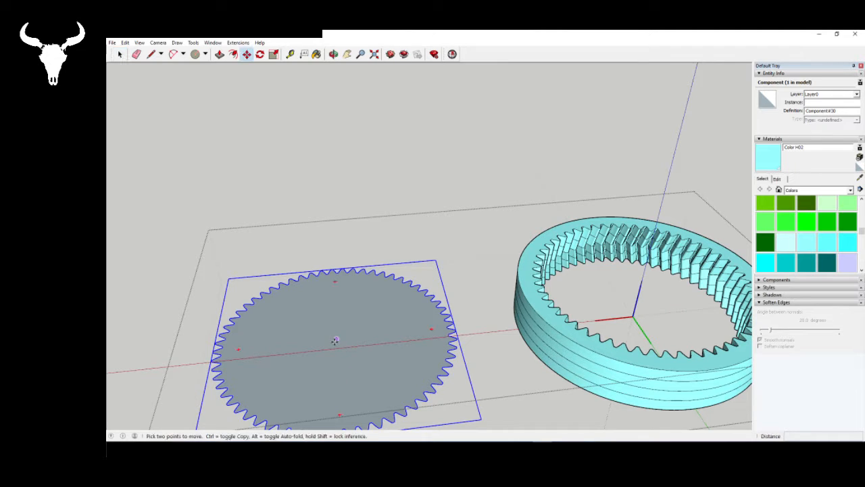
{"action": "left_click", "coordinate": [337, 339]}
{"action": "scroll", "coordinate": [331, 340], "scroll_direction": "down", "scroll_amount": 3}
{"action": "scroll", "coordinate": [562, 344], "scroll_direction": "up", "scroll_amount": 3}
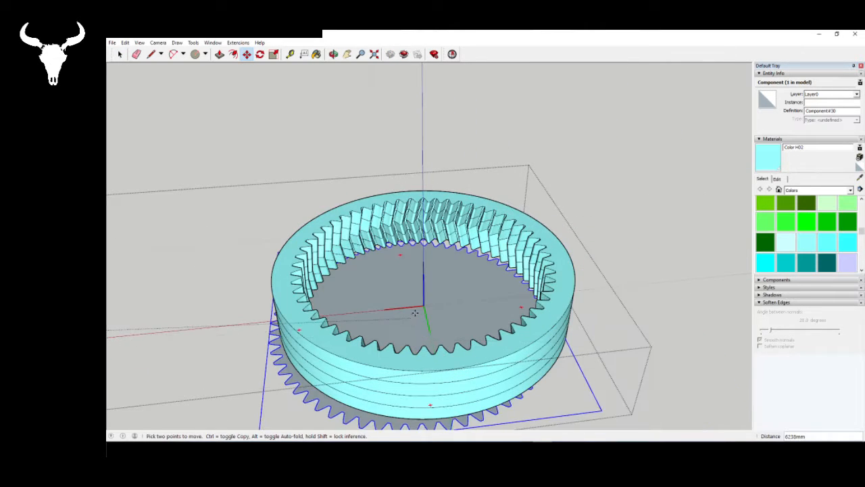
{"action": "middle_click_drag", "start_coordinate": [422, 305], "coordinate": [417, 123]}
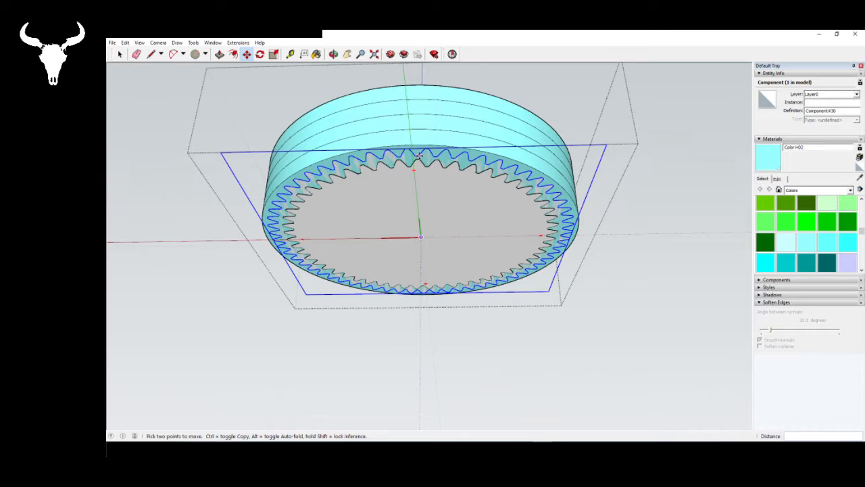
- Delete the 61-tooth gear outline from inside the ring component
{"action": "middle_click_drag", "start_coordinate": [420, 156], "coordinate": [435, 402]}
{"action": "scroll", "coordinate": [392, 257], "scroll_direction": "down", "scroll_amount": 3}
{"action": "key", "text": "space"}
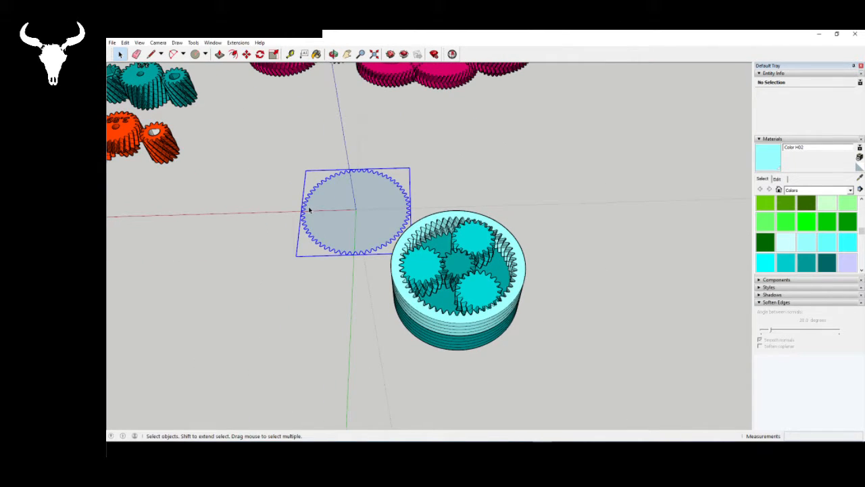
{"action": "key", "text": "Delete"}
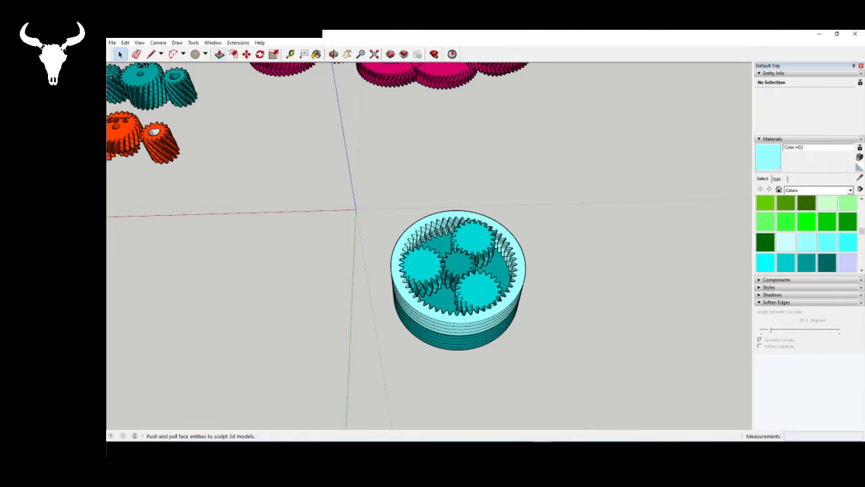
{"action": "middle_click_drag", "start_coordinate": [486, 318], "coordinate": [585, 358]}
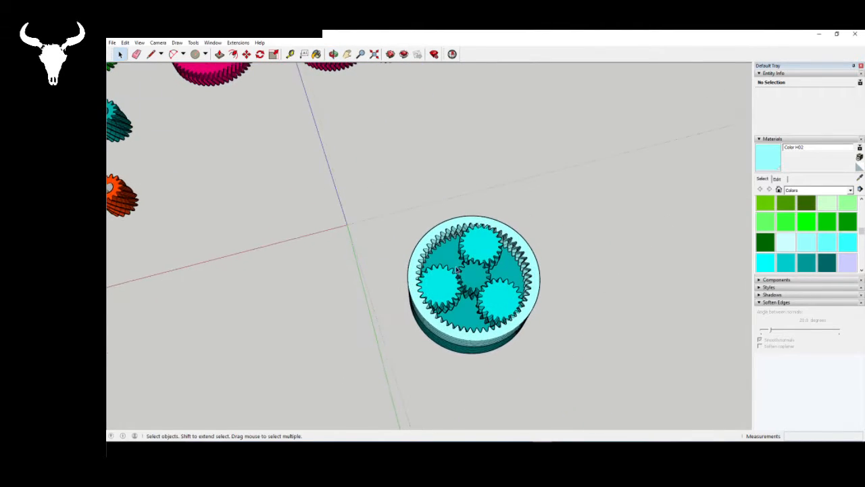
{"action": "left_click", "coordinate": [237, 42]}
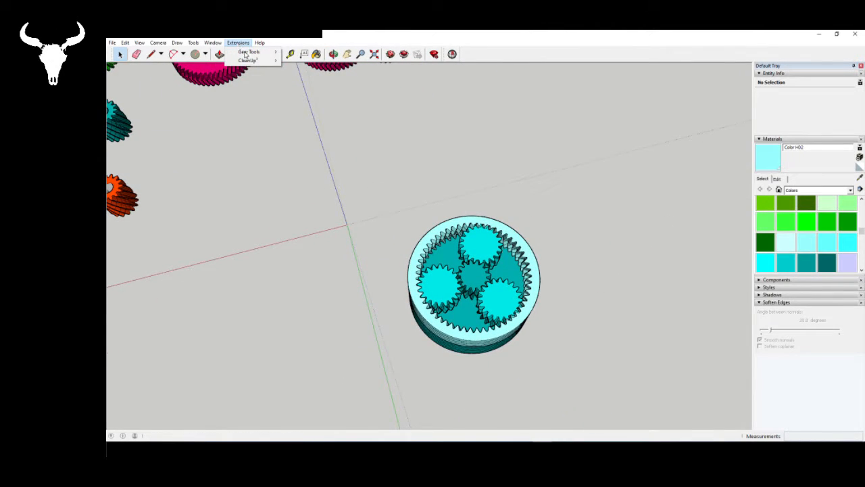
{"action": "mouse_move", "coordinate": [248, 53]}
{"action": "left_click", "coordinate": [334, 61]}
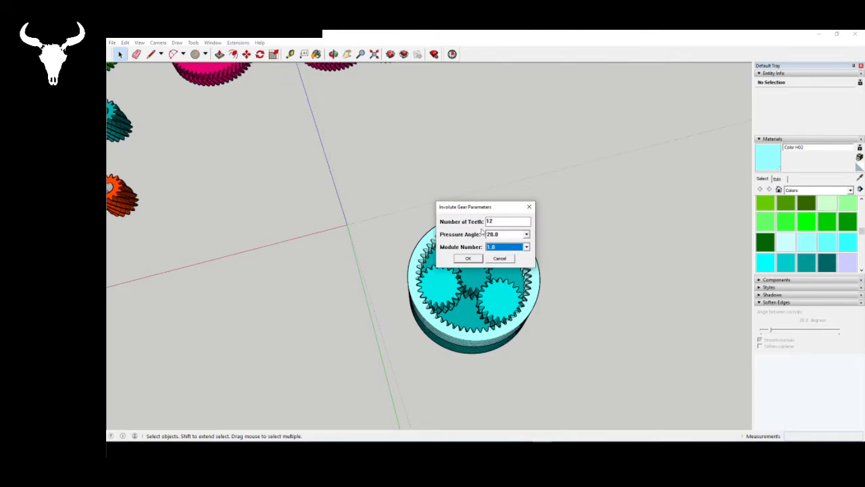
{"action": "left_click", "coordinate": [500, 259]}
- Create a new involute gear by pitch radius, changing the radius and tooth count and keeping the 25.0 pressure angle
{"action": "left_click", "coordinate": [238, 43]}
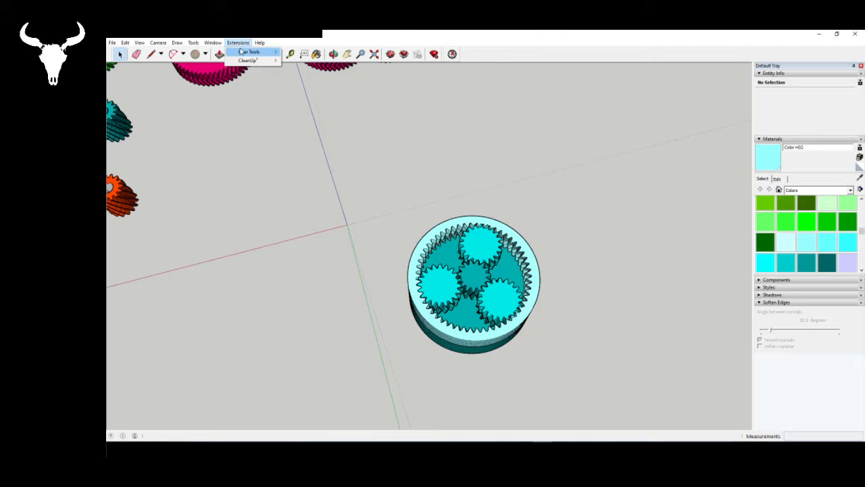
{"action": "mouse_move", "coordinate": [243, 52]}
{"action": "left_click", "coordinate": [318, 84]}
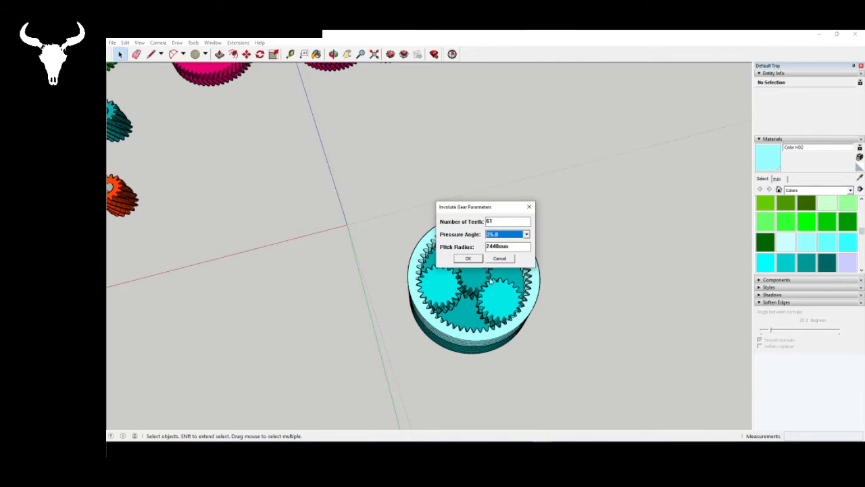
{"action": "left_click_drag", "start_coordinate": [511, 246], "coordinate": [478, 247]}
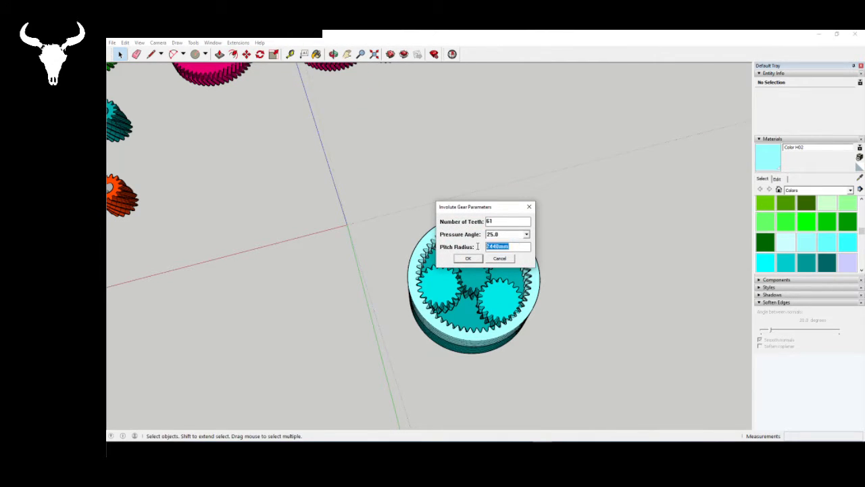
{"action": "type", "text": "2520"}
{"action": "left_click_drag", "start_coordinate": [498, 221], "coordinate": [484, 221]}
{"action": "left_click", "coordinate": [468, 259]}
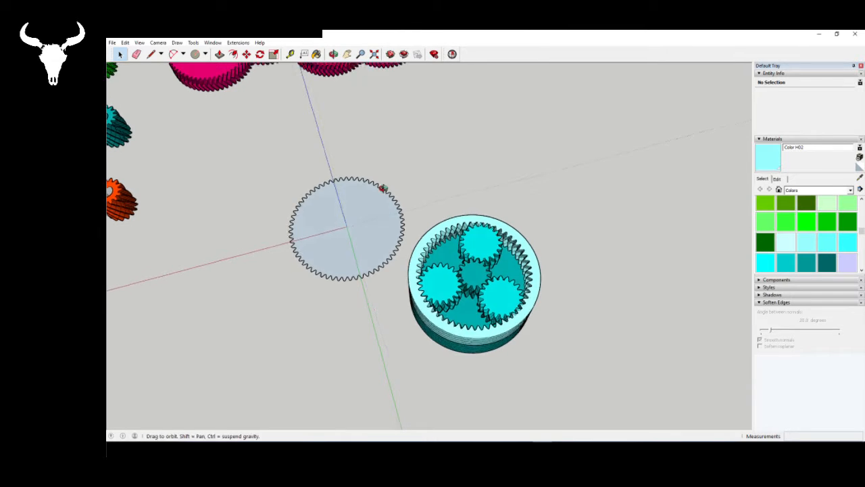
- Copy the new gear outline from the origin into the ring component and place the copy beside the ring
{"action": "middle_click_drag", "start_coordinate": [383, 187], "coordinate": [359, 245]}
{"action": "left_click", "coordinate": [359, 245]}
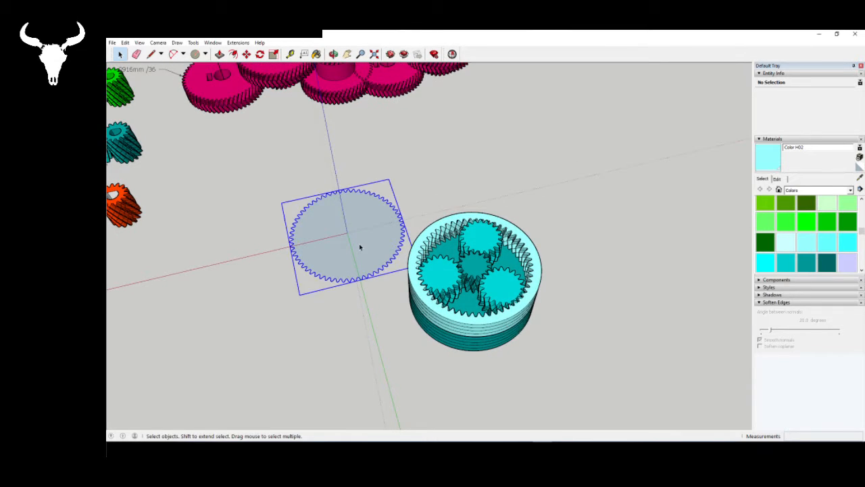
{"action": "left_click", "coordinate": [488, 346]}
{"action": "double_click", "coordinate": [488, 346]}
{"action": "key", "text": "ctrl+v"}
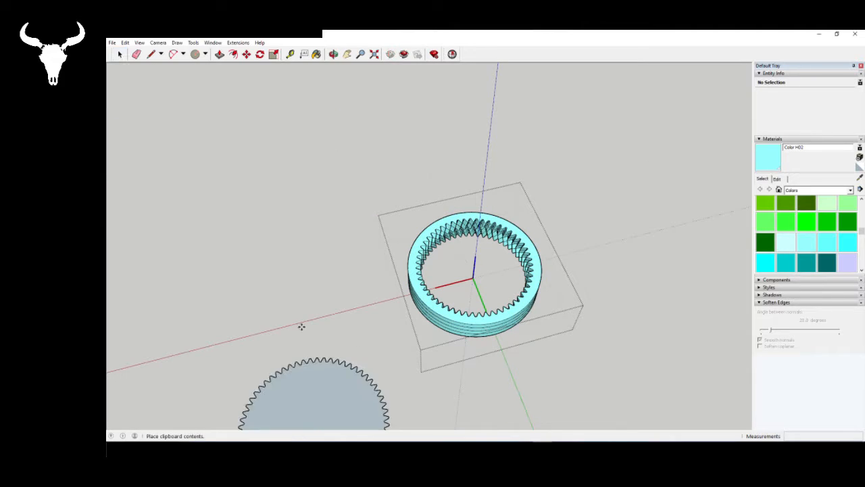
{"action": "left_click", "coordinate": [383, 237]}
{"action": "key", "text": "space"}
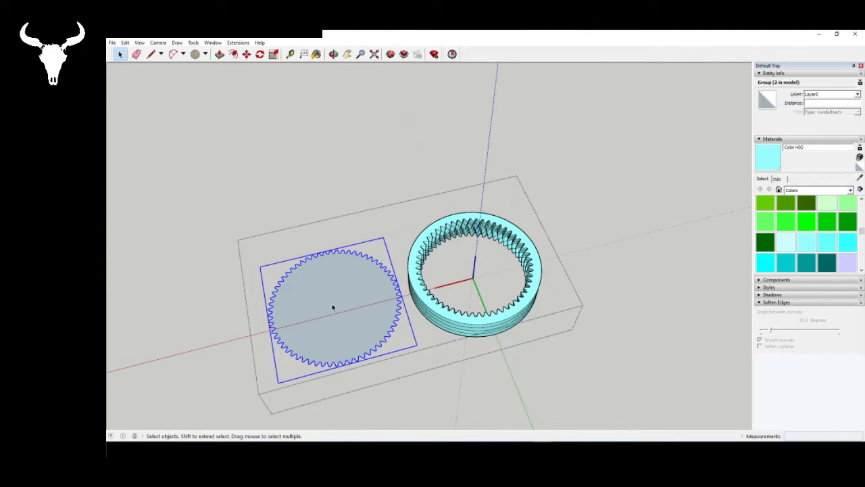
- Move the copied gear outline by its center onto the ring's center at its base
{"action": "key", "text": "m"}
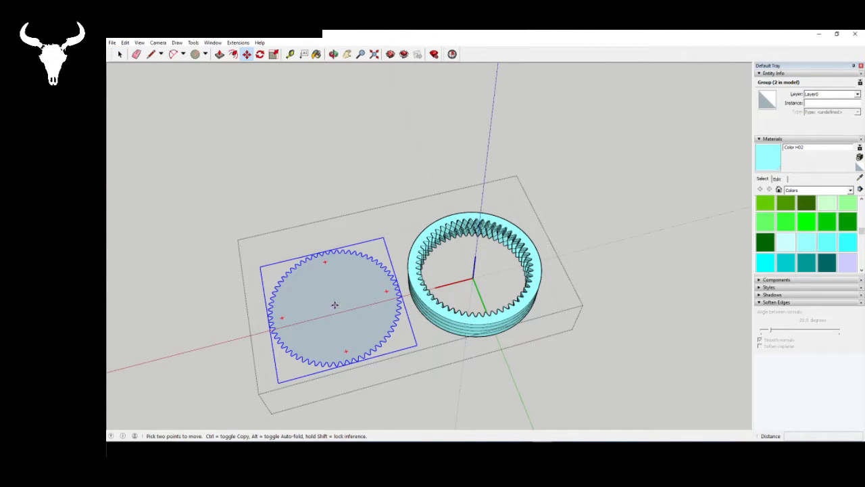
{"action": "left_click", "coordinate": [334, 305]}
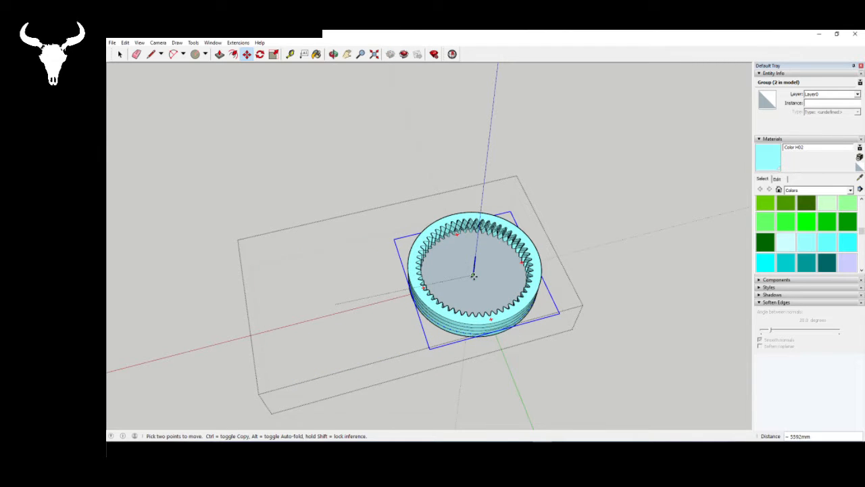
{"action": "left_click", "coordinate": [473, 279]}
- Examine from underneath how the gear outline's teeth fit within the ring's outer edge
{"action": "scroll", "coordinate": [502, 306], "scroll_direction": "up", "scroll_amount": 5}
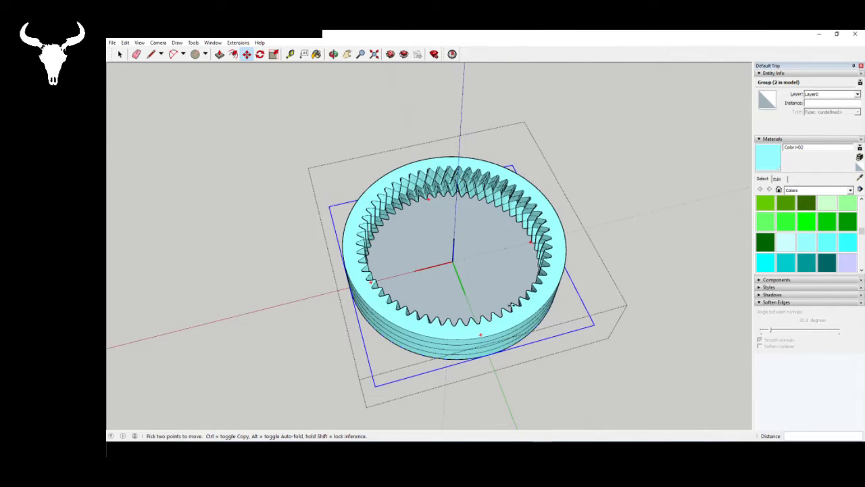
{"action": "middle_click_drag", "start_coordinate": [501, 304], "coordinate": [467, 60]}
{"action": "middle_click_drag", "start_coordinate": [428, 198], "coordinate": [430, 141]}
{"action": "scroll", "coordinate": [466, 211], "scroll_direction": "down", "scroll_amount": 1}
{"action": "scroll", "coordinate": [452, 150], "scroll_direction": "up", "scroll_amount": 5}
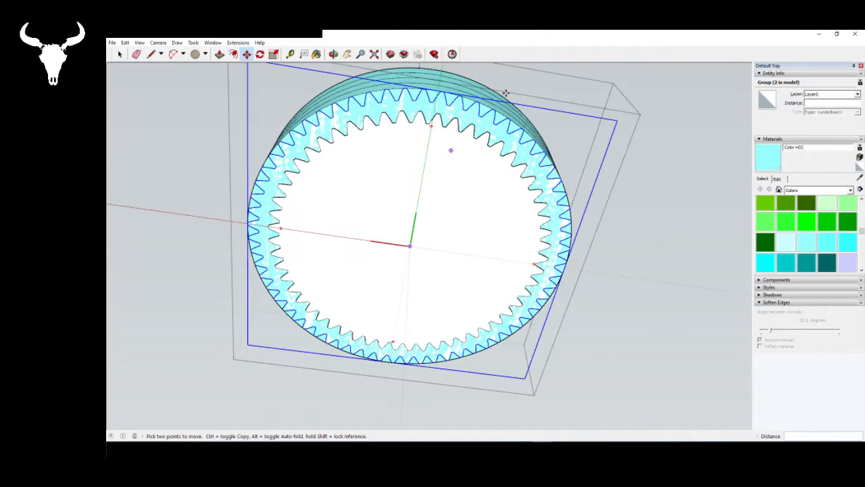
{"action": "mouse_move", "coordinate": [491, 118]}
{"action": "middle_mouse_down"}
{"action": "mouse_move", "coordinate": [523, 90]}
{"action": "mouse_move", "coordinate": [494, 293]}
{"action": "mouse_move", "coordinate": [435, 300]}
{"action": "mouse_move", "coordinate": [479, 367]}
{"action": "middle_mouse_up"}
{"action": "scroll", "coordinate": [434, 300], "scroll_direction": "down", "scroll_amount": 4}
{"action": "scroll", "coordinate": [427, 322], "scroll_direction": "down", "scroll_amount": 2}
{"action": "key", "text": "space"}
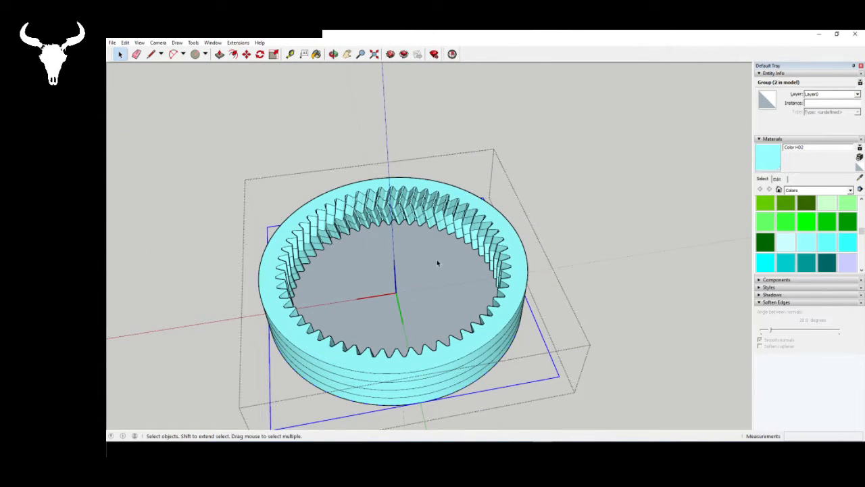
{"action": "key", "text": "m"}
{"action": "left_click", "coordinate": [435, 238]}
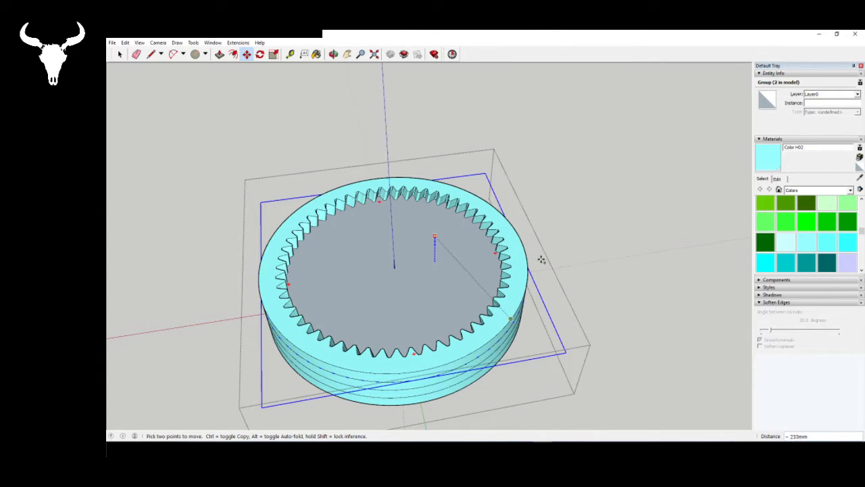
{"action": "key", "text": "Escape"}
- Move the gear outline straight up 1000 mm from the ring's base to its upper face
{"action": "middle_click_drag", "start_coordinate": [434, 294], "coordinate": [411, 55]}
{"action": "scroll", "coordinate": [447, 157], "scroll_direction": "up", "scroll_amount": 2}
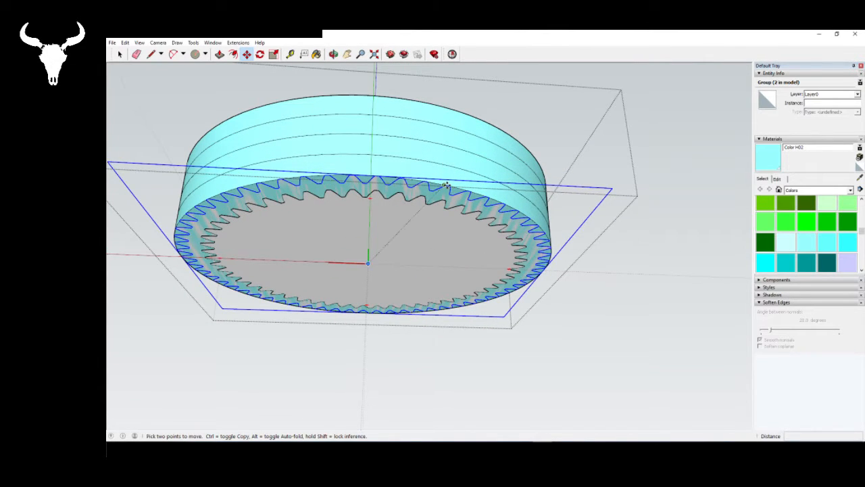
{"action": "left_click", "coordinate": [445, 185]}
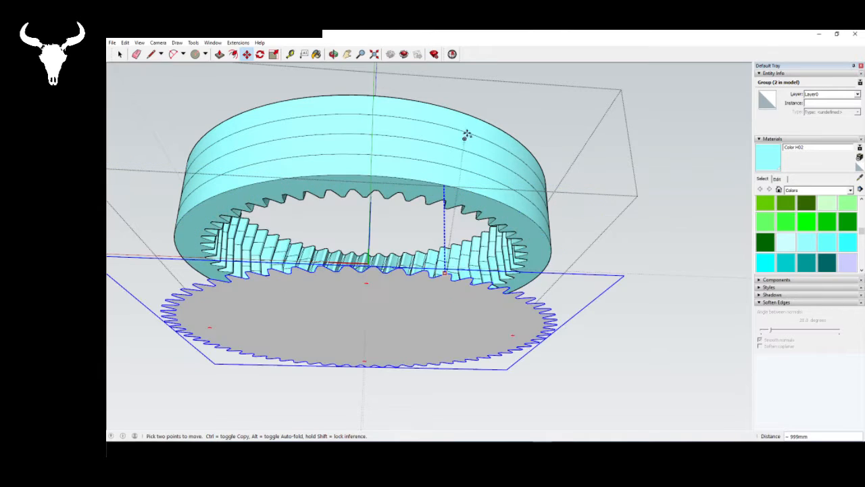
{"action": "type", "text": "1000"}
{"action": "key", "text": "Return"}
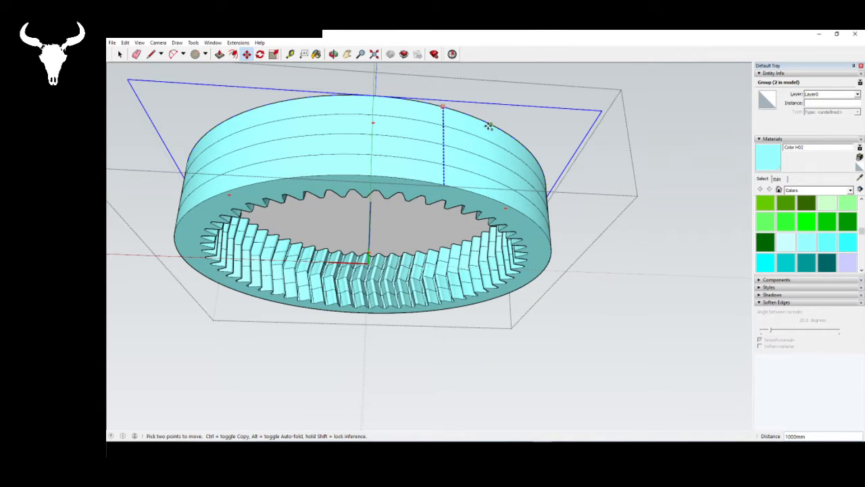
- Explode the gear outline group so its teeth become part of the ring's upper face
{"action": "middle_click_drag", "start_coordinate": [489, 126], "coordinate": [602, 318]}
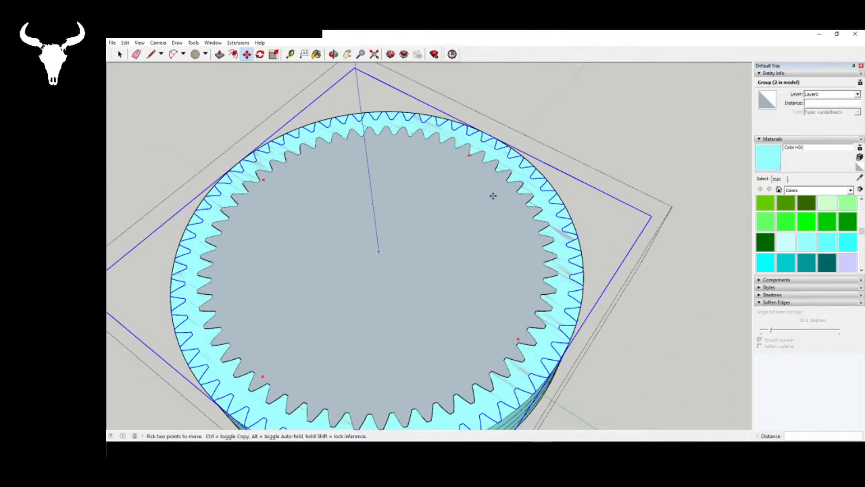
{"action": "scroll", "coordinate": [492, 195], "scroll_direction": "down", "scroll_amount": 3}
{"action": "key", "text": "space"}
{"action": "scroll", "coordinate": [434, 257], "scroll_direction": "up", "scroll_amount": 5}
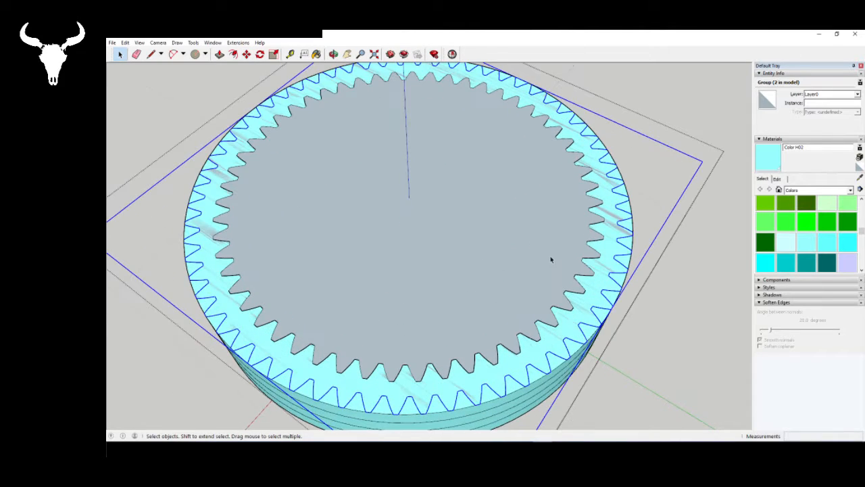
{"action": "right_click", "coordinate": [610, 210]}
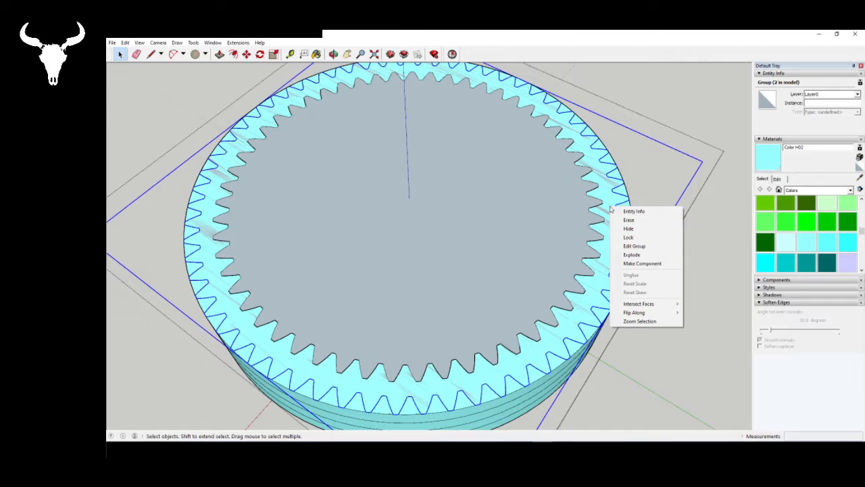
{"action": "left_click", "coordinate": [635, 247]}
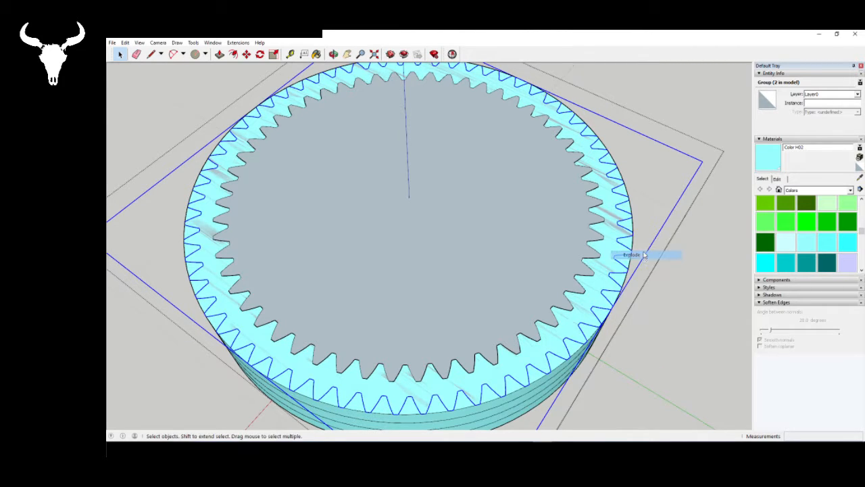
{"action": "middle_click_drag", "start_coordinate": [637, 262], "coordinate": [484, 276]}
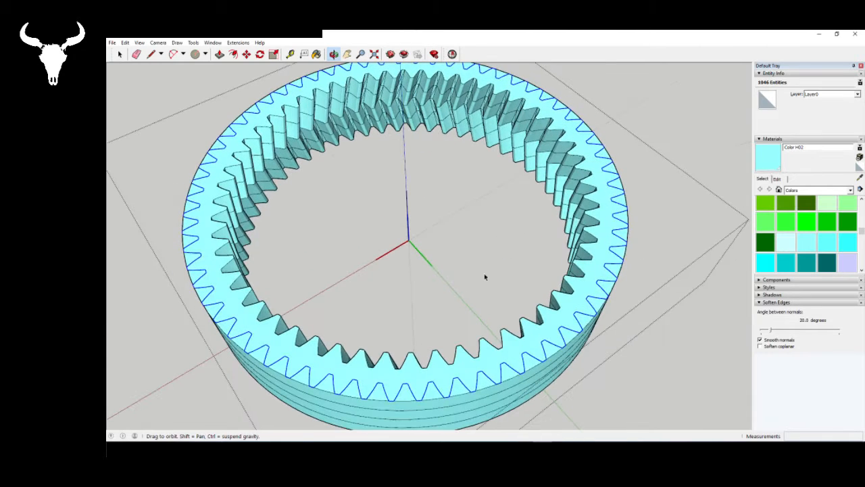
- Undo exploding the gear outline and its move up to the ring's upper face
{"action": "left_click", "coordinate": [549, 328]}
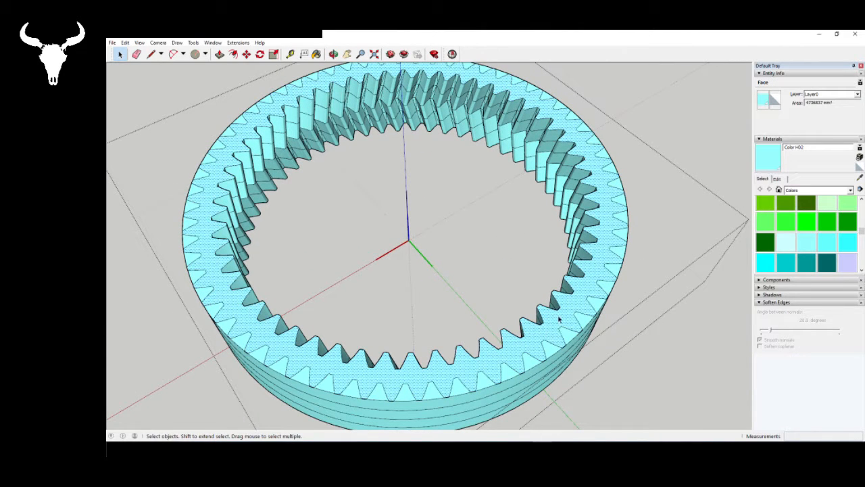
{"action": "middle_click_drag", "start_coordinate": [558, 318], "coordinate": [417, 223]}
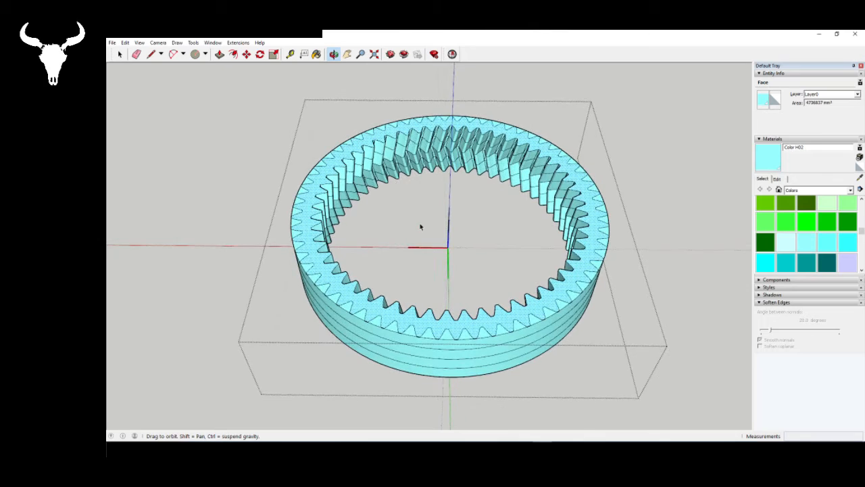
{"action": "key", "text": "ctrl+z"}
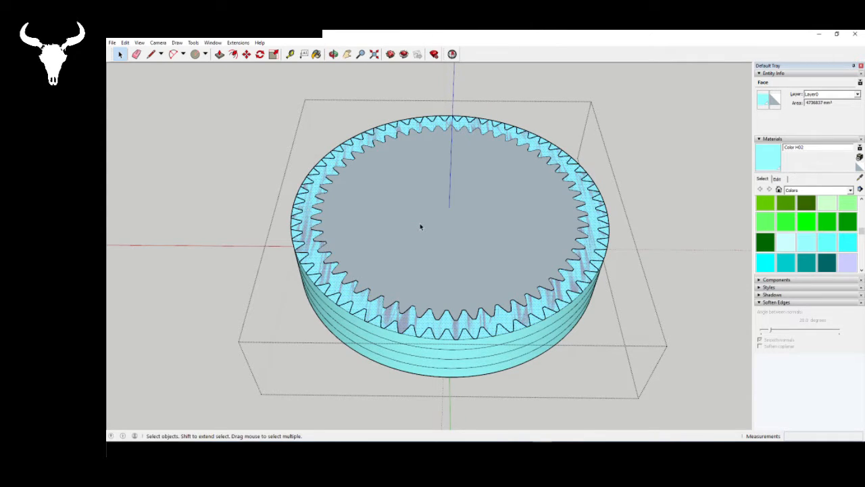
{"action": "key", "text": "ctrl+z"}
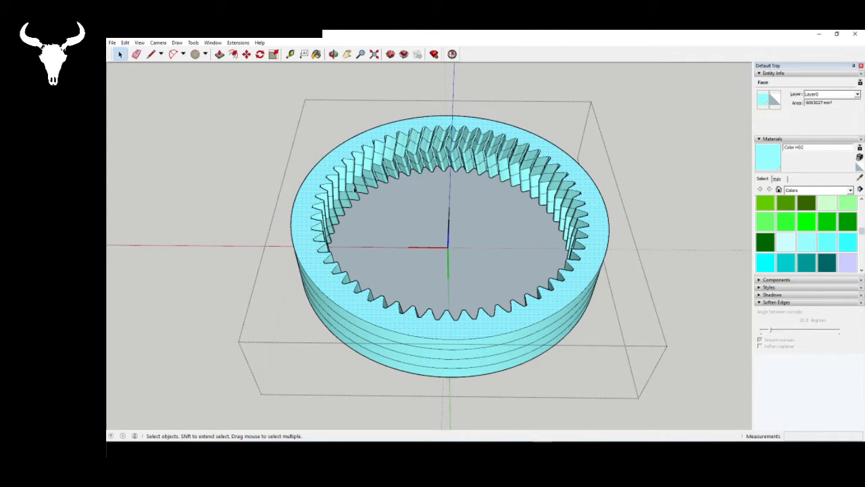
- Push/Pull the ring's upper face upward by 25 mm
{"action": "scroll", "coordinate": [341, 166], "scroll_direction": "up", "scroll_amount": 2}
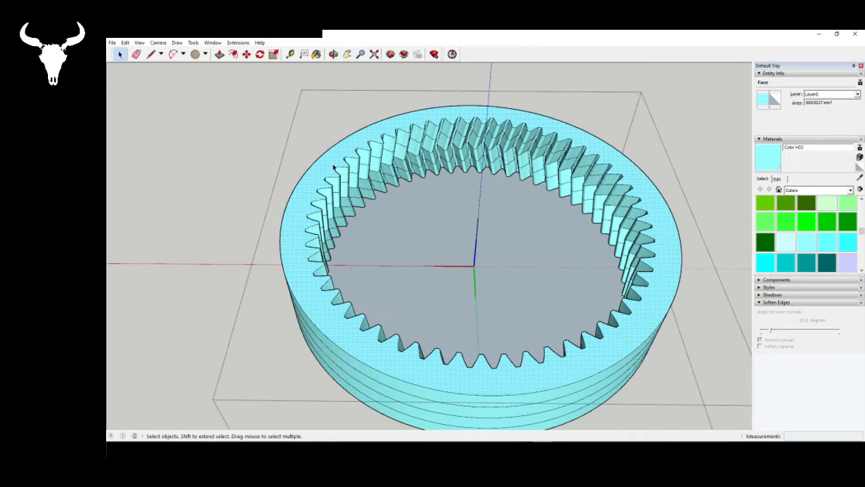
{"action": "left_click", "coordinate": [220, 54]}
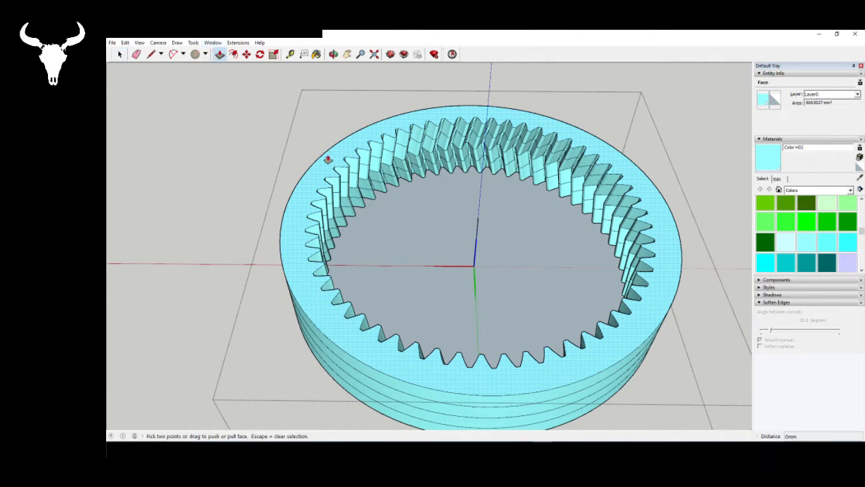
{"action": "left_click", "coordinate": [329, 156]}
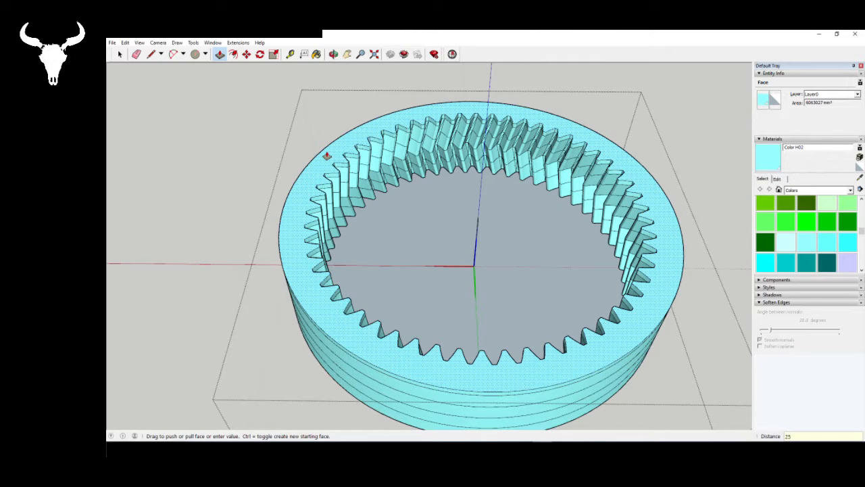
{"action": "left_click", "coordinate": [327, 156]}
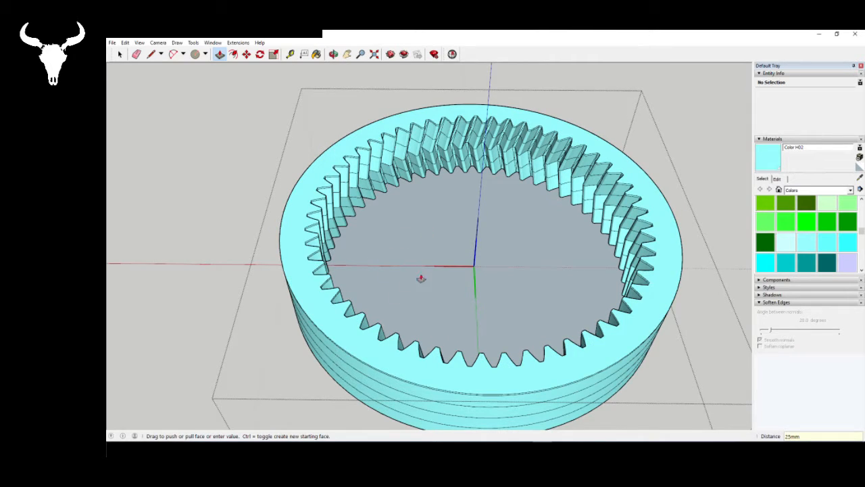
{"action": "key", "text": "space"}
- Examine the raised rim, outer wall and inner herringbone teeth of the ring from several sides
{"action": "scroll", "coordinate": [372, 218], "scroll_direction": "down", "scroll_amount": 3}
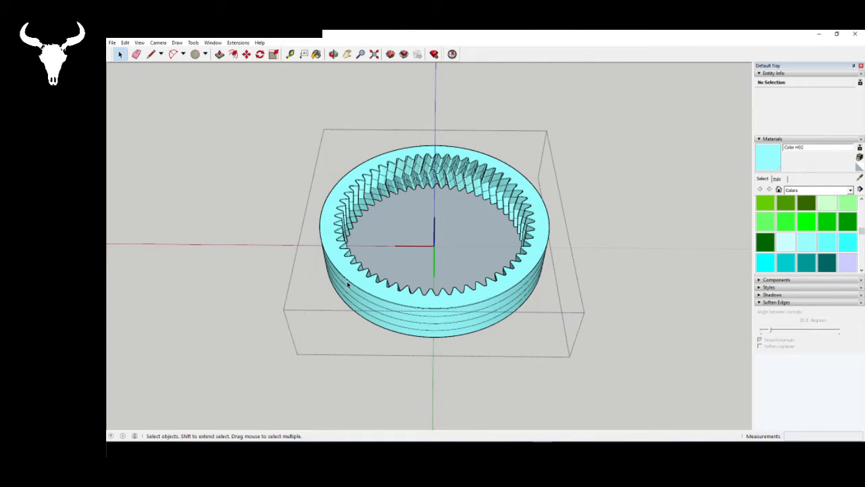
{"action": "middle_click_drag", "start_coordinate": [348, 284], "coordinate": [230, 416]}
{"action": "scroll", "coordinate": [417, 277], "scroll_direction": "up", "scroll_amount": 3}
{"action": "scroll", "coordinate": [404, 167], "scroll_direction": "up", "scroll_amount": 8}
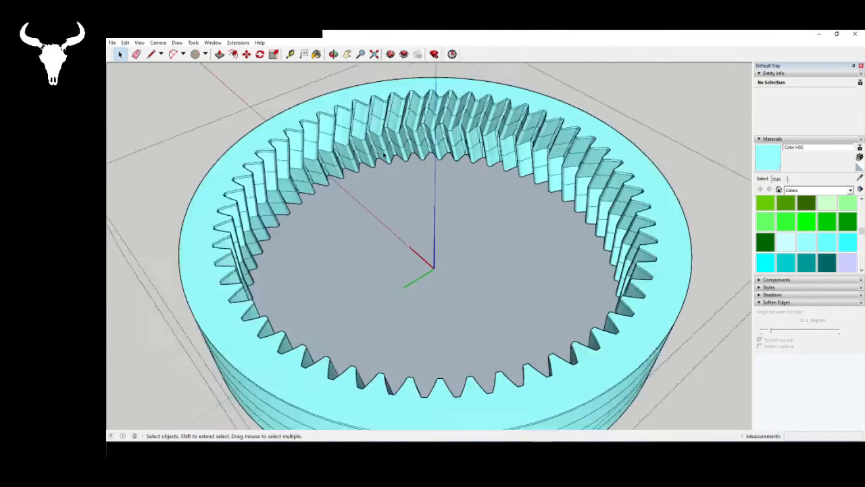
{"action": "middle_click_drag", "start_coordinate": [392, 166], "coordinate": [470, 187]}
{"action": "scroll", "coordinate": [386, 213], "scroll_direction": "down", "scroll_amount": 10}
{"action": "scroll", "coordinate": [285, 231], "scroll_direction": "down", "scroll_amount": 6}
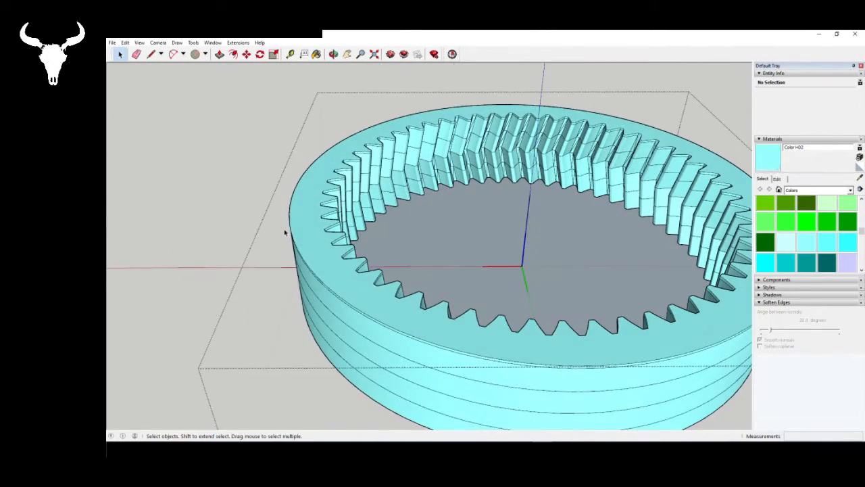
{"action": "scroll", "coordinate": [353, 257], "scroll_direction": "up", "scroll_amount": 7}
{"action": "scroll", "coordinate": [491, 245], "scroll_direction": "down", "scroll_amount": 3}
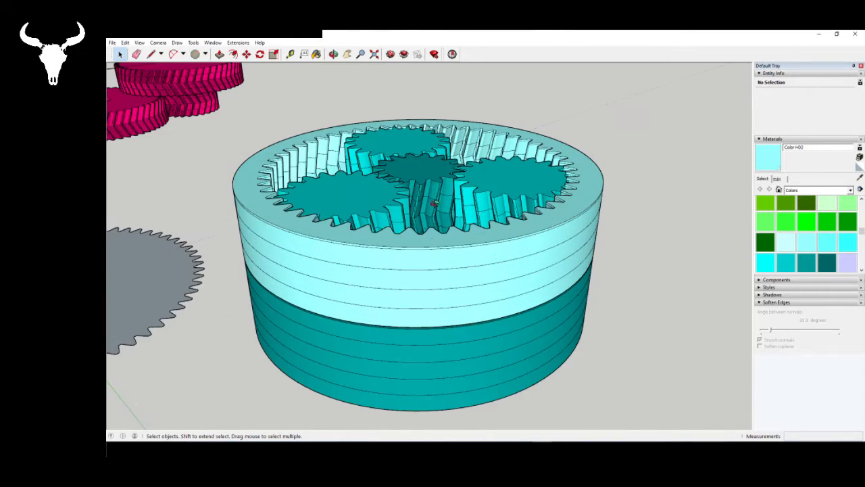
{"action": "middle_click_drag", "start_coordinate": [432, 291], "coordinate": [393, 166]}
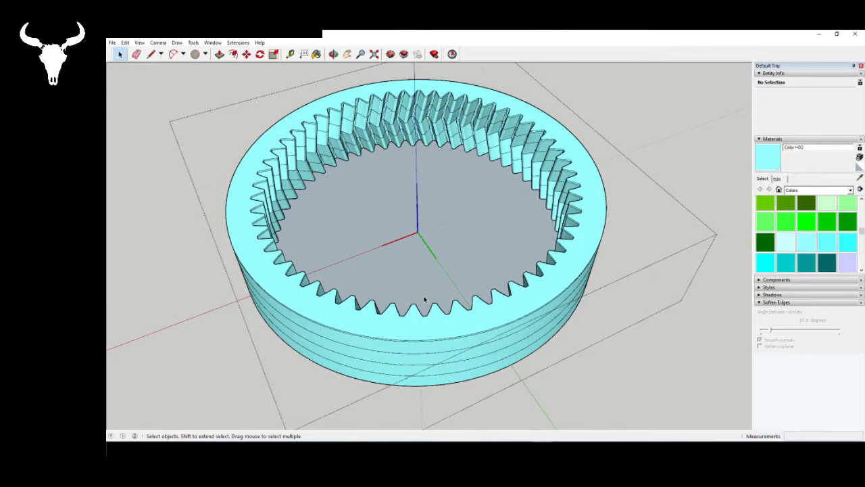
- Move the gear outline group straight up from the ring's base onto its raised upper face
{"action": "left_click", "coordinate": [424, 300]}
{"action": "key", "text": "m"}
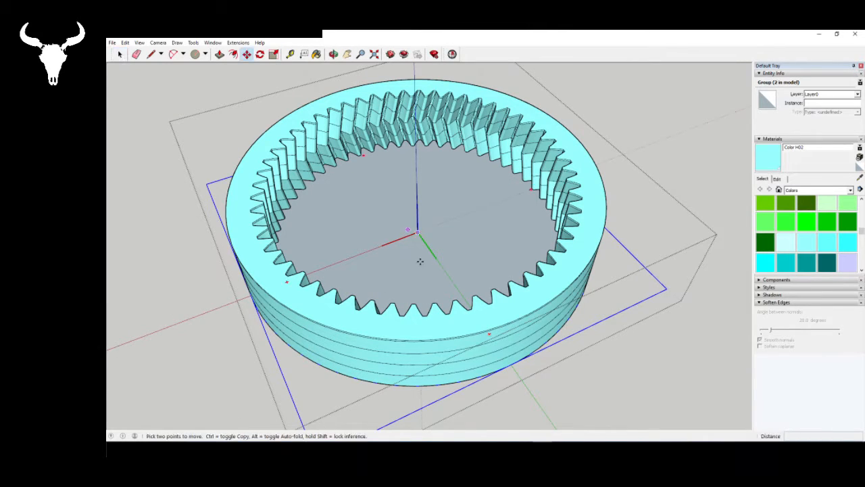
{"action": "left_click", "coordinate": [407, 273]}
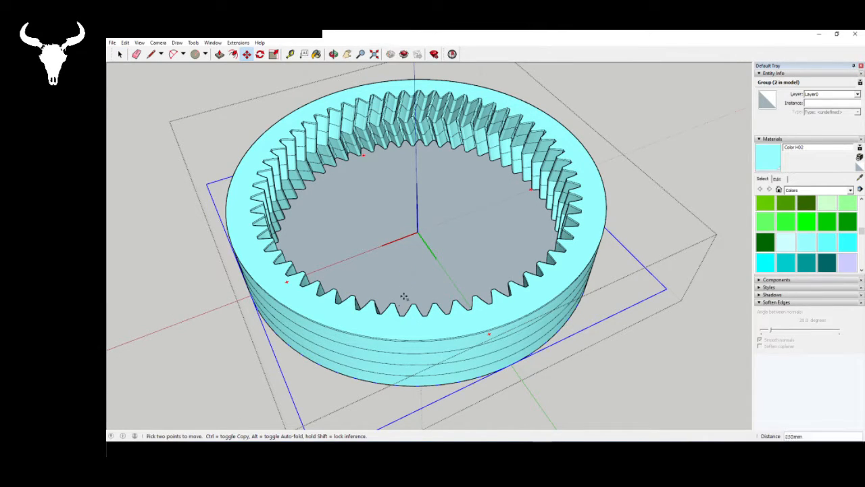
{"action": "left_click", "coordinate": [384, 328]}
{"action": "key", "text": "space"}
- Explode the gear outline group so its teeth merge into the ring's raised upper face
{"action": "middle_click_drag", "start_coordinate": [431, 296], "coordinate": [359, 342]}
{"action": "right_click", "coordinate": [357, 341]}
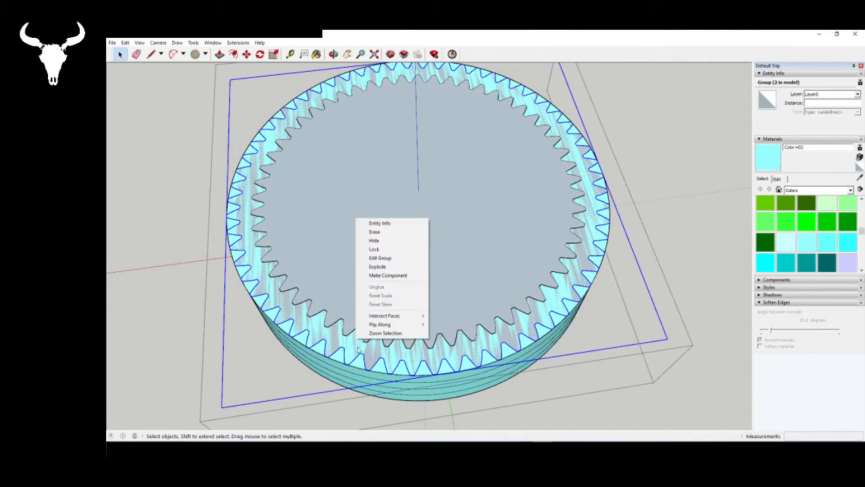
{"action": "left_click", "coordinate": [380, 257]}
{"action": "middle_click_drag", "start_coordinate": [392, 261], "coordinate": [273, 164]}
- Retrace a short edge at an inner tooth tip on the upper face to fill the ring's opening with a face
{"action": "left_click", "coordinate": [165, 56]}
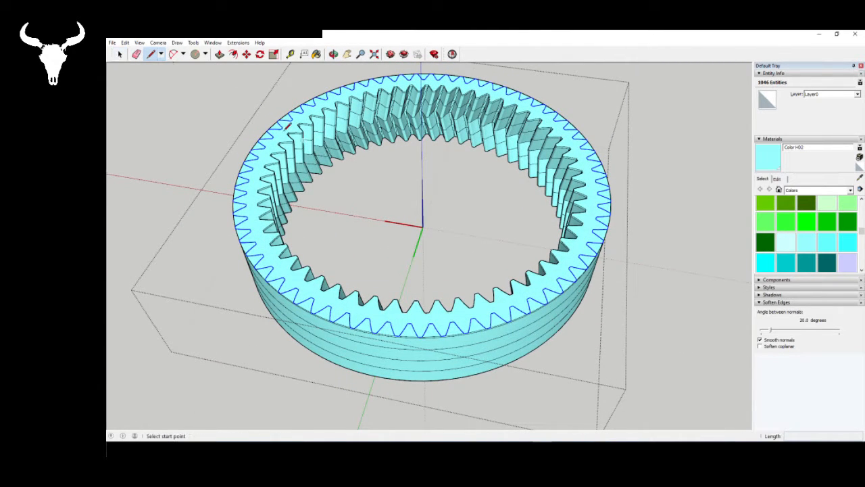
{"action": "scroll", "coordinate": [412, 155], "scroll_direction": "up", "scroll_amount": 10}
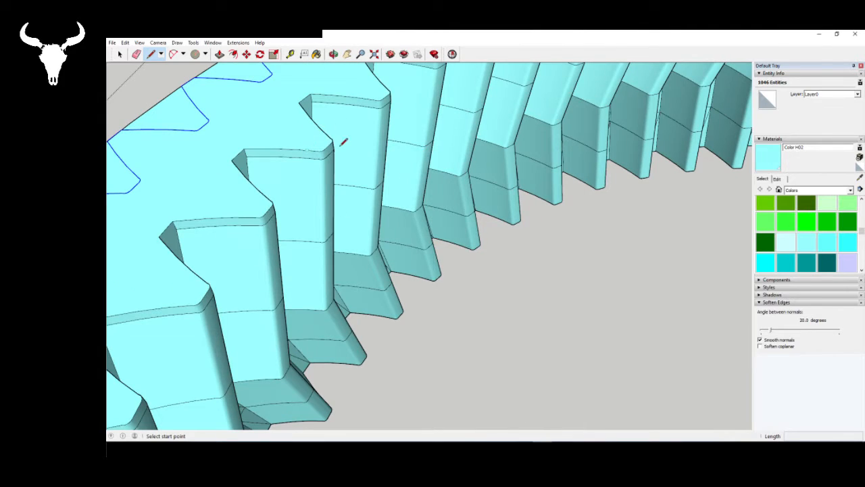
{"action": "scroll", "coordinate": [329, 134], "scroll_direction": "up", "scroll_amount": 2}
{"action": "scroll", "coordinate": [329, 133], "scroll_direction": "up", "scroll_amount": 2}
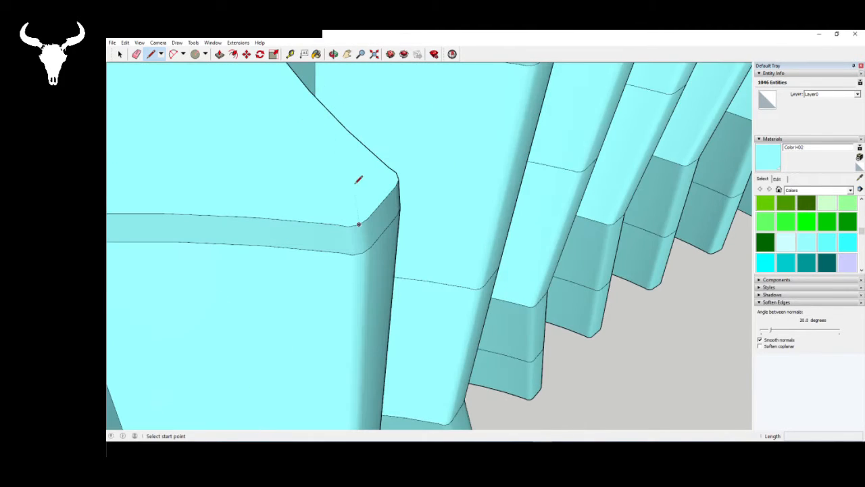
{"action": "left_click", "coordinate": [367, 218]}
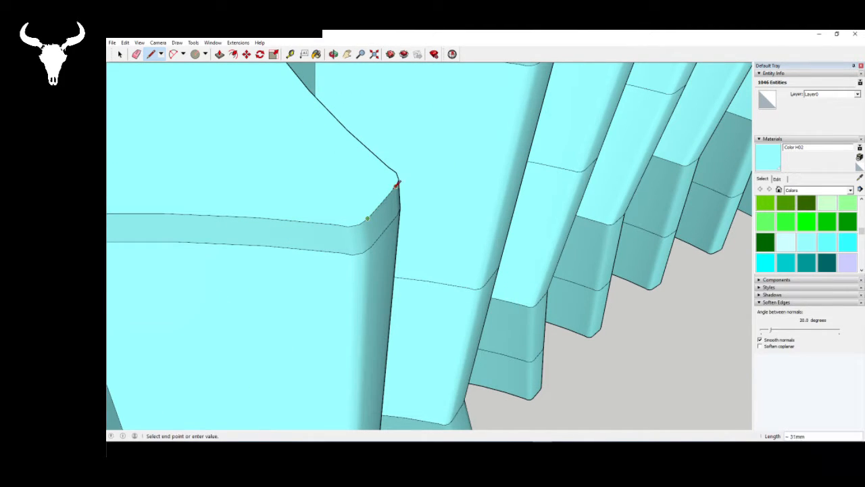
{"action": "left_click", "coordinate": [397, 183]}
{"action": "scroll", "coordinate": [299, 193], "scroll_direction": "down", "scroll_amount": 10}
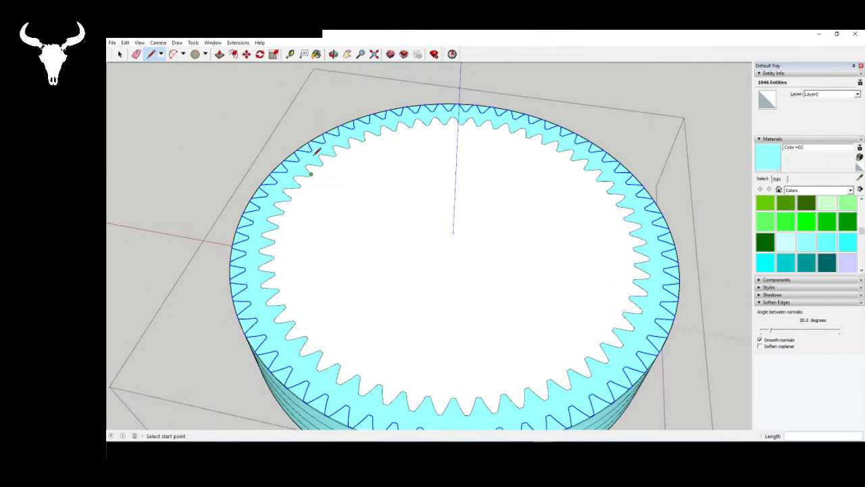
- Push/Pull the face between the inner and outer tooth outlines upward by 250 mm
{"action": "key", "text": "o"}
{"action": "left_click_drag", "start_coordinate": [431, 212], "coordinate": [314, 241]}
{"action": "key", "text": "space"}
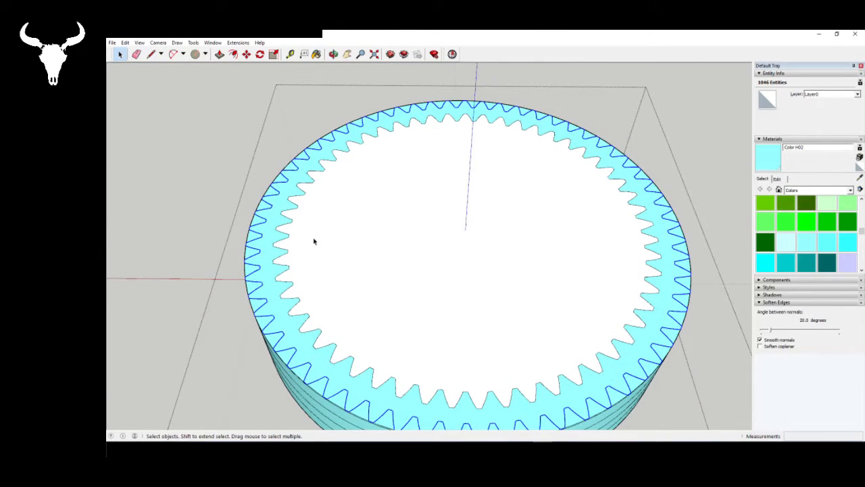
{"action": "left_click", "coordinate": [263, 240]}
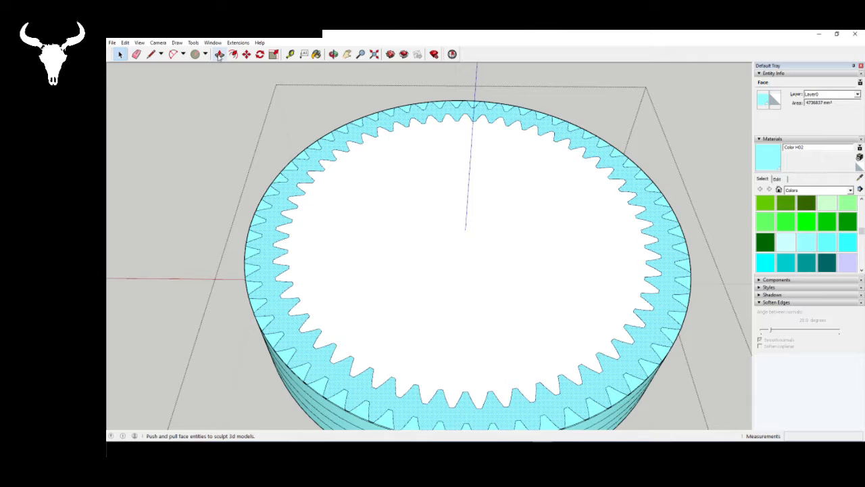
{"action": "key", "text": "o"}
{"action": "left_click_drag", "start_coordinate": [349, 304], "coordinate": [318, 248]}
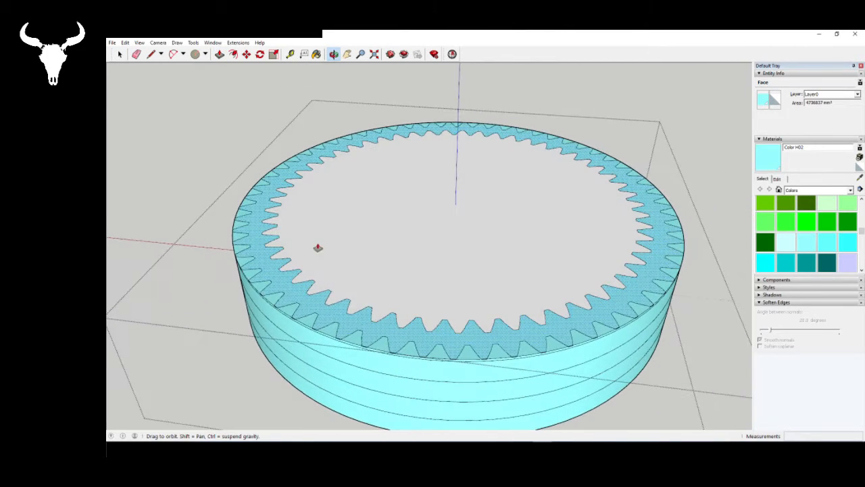
{"action": "key", "text": "p"}
{"action": "left_click", "coordinate": [281, 281]}
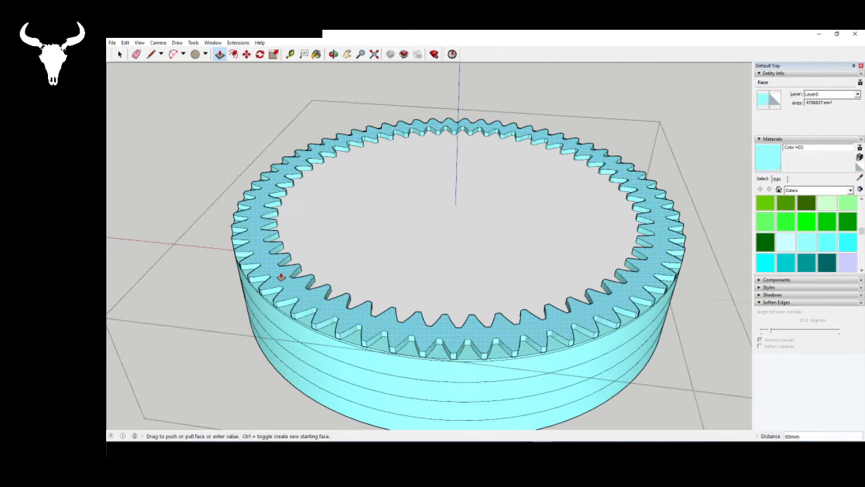
{"action": "type", "text": "250"}
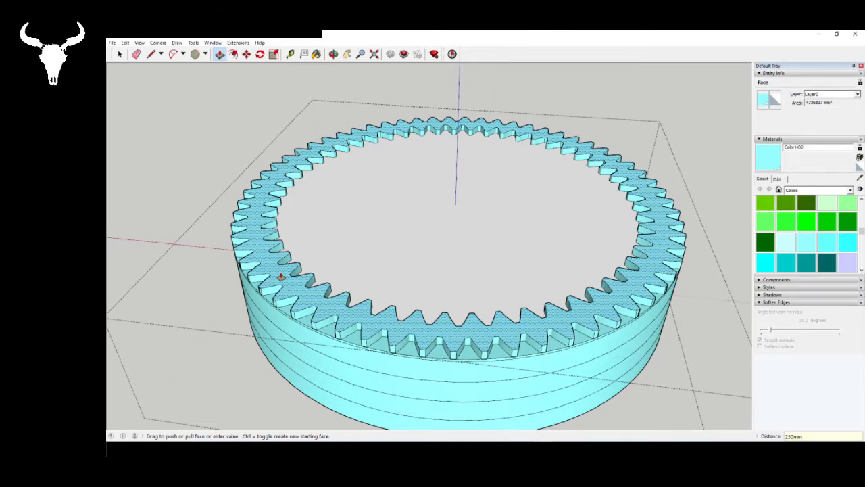
{"action": "key", "text": "Return"}
{"action": "key", "text": "o"}
{"action": "left_click_drag", "start_coordinate": [350, 232], "coordinate": [438, 329]}
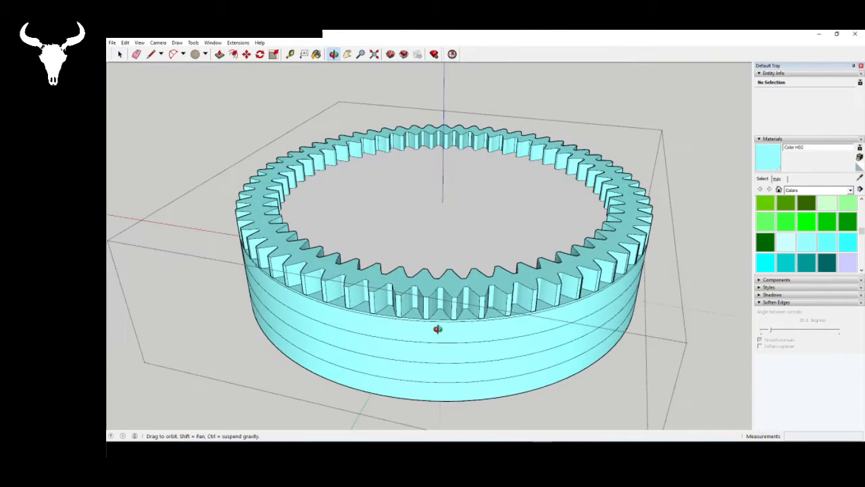
{"action": "key", "text": "space"}
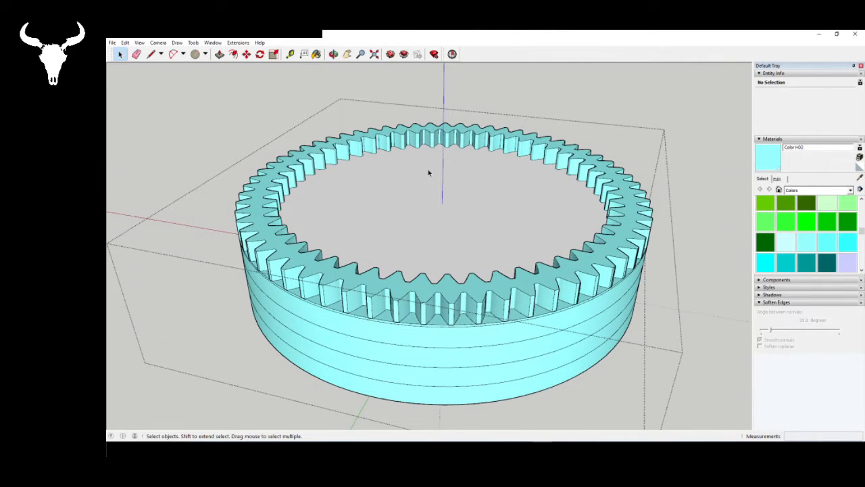
- Reverse the face that fills the ring's opening below the new tooth layer
{"action": "middle_click_drag", "start_coordinate": [477, 327], "coordinate": [472, 195]}
{"action": "right_click", "coordinate": [472, 195]}
{"action": "left_click", "coordinate": [517, 279]}
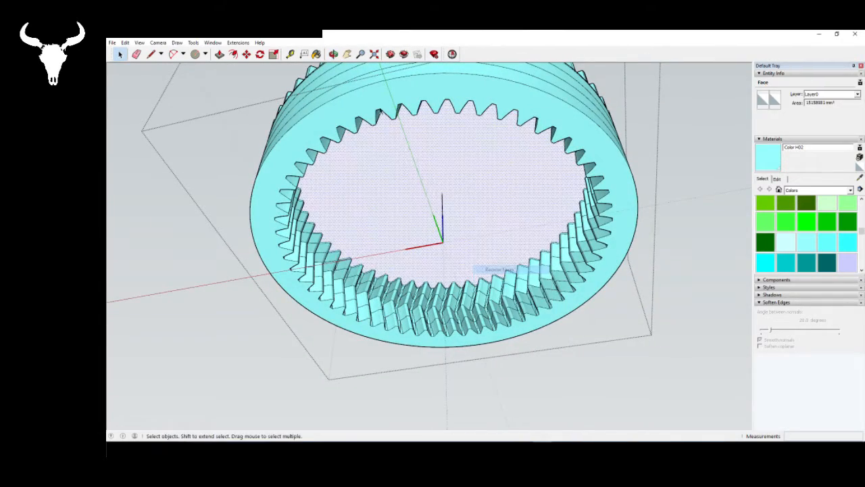
{"action": "middle_click_drag", "start_coordinate": [517, 278], "coordinate": [365, 251]}
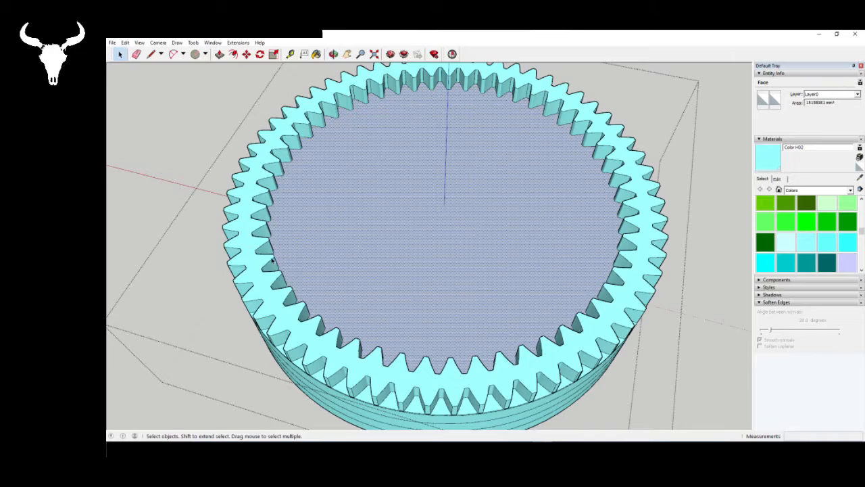
- Retrace an inner tooth-tip edge on top of the externally toothed layer to fill its opening with a face
{"action": "middle_click_drag", "start_coordinate": [272, 261], "coordinate": [252, 279]}
{"action": "left_click", "coordinate": [253, 278]}
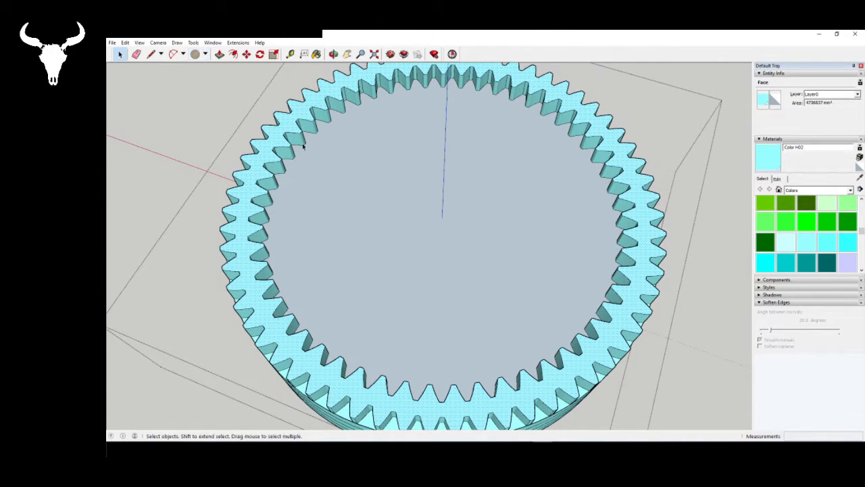
{"action": "left_click", "coordinate": [151, 54]}
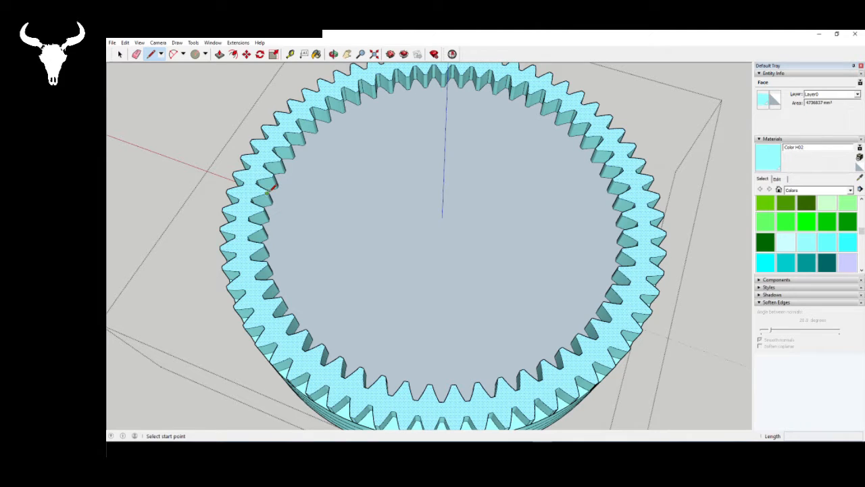
{"action": "left_click", "coordinate": [267, 192]}
{"action": "scroll", "coordinate": [267, 192], "scroll_direction": "up", "scroll_amount": 10}
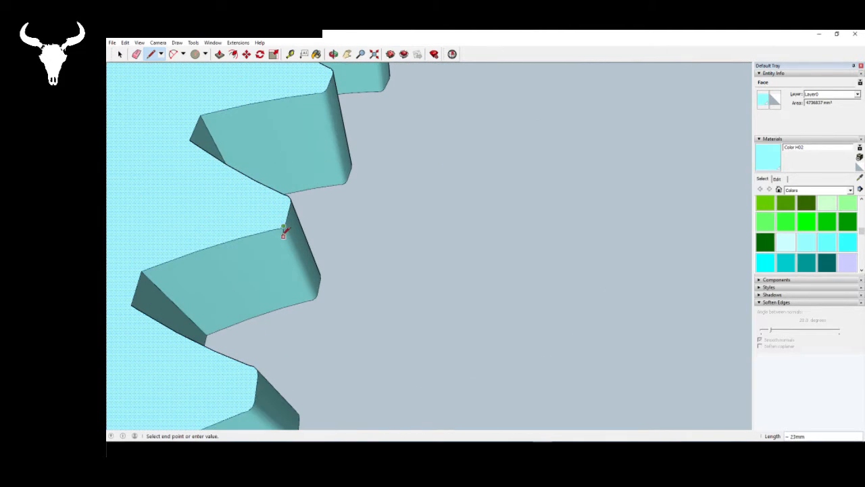
{"action": "left_click", "coordinate": [283, 230]}
{"action": "scroll", "coordinate": [243, 192], "scroll_direction": "down", "scroll_amount": 10}
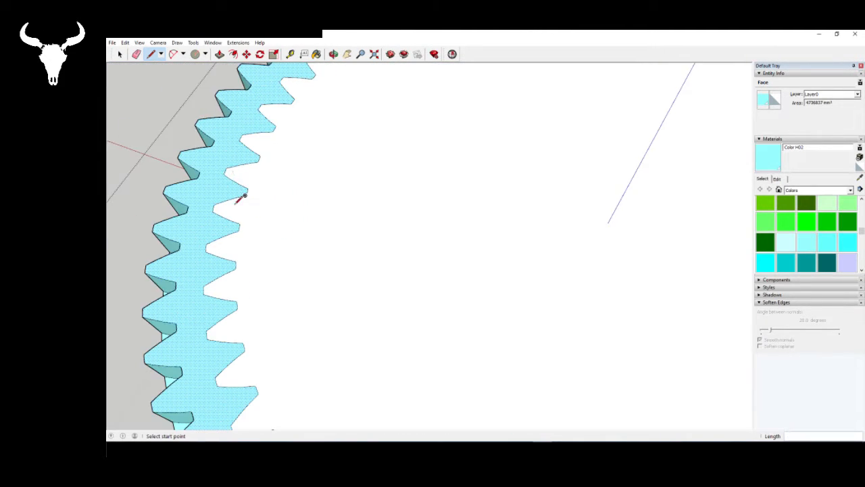
{"action": "scroll", "coordinate": [250, 203], "scroll_direction": "down", "scroll_amount": 10}
{"action": "middle_click_drag", "start_coordinate": [334, 321], "coordinate": [444, 275]}
{"action": "key", "text": "space"}
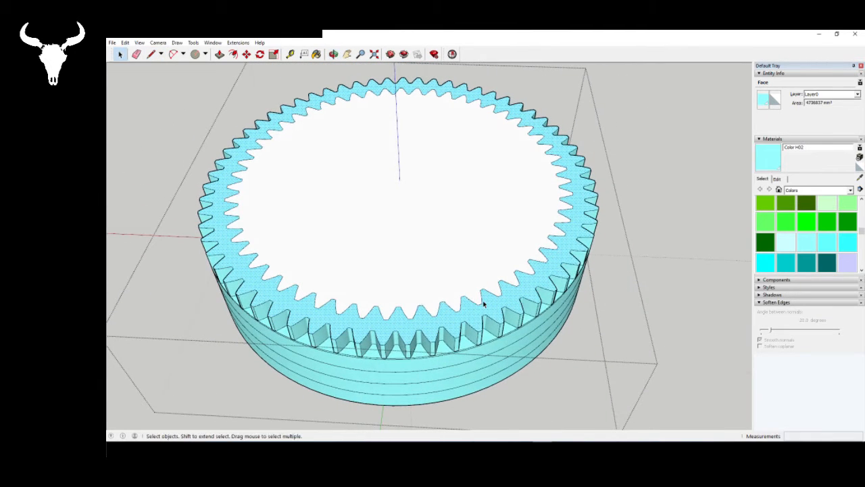
- Delete the four-segment curve of one inner tooth on the gear's top surface
{"action": "left_click", "coordinate": [481, 303]}
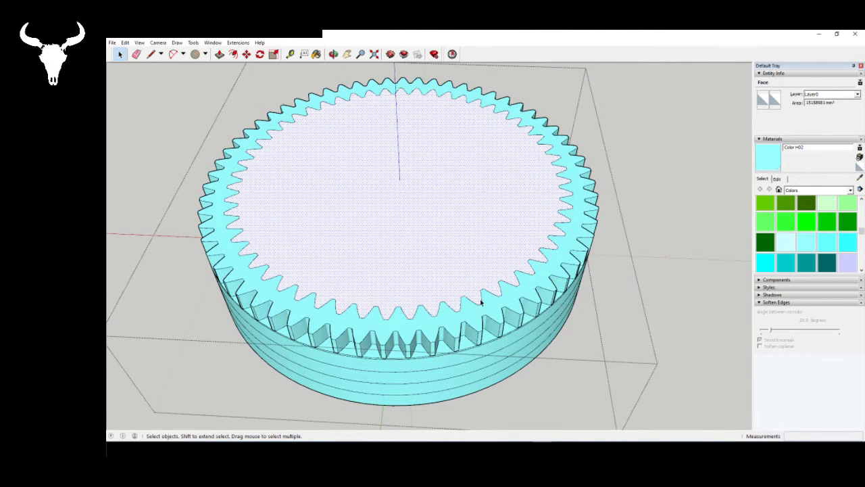
{"action": "left_click", "coordinate": [482, 302]}
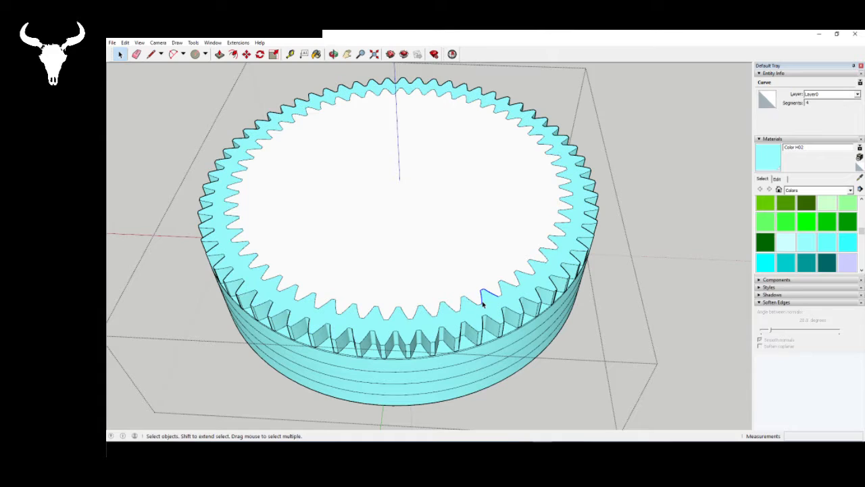
{"action": "key", "text": "Delete"}
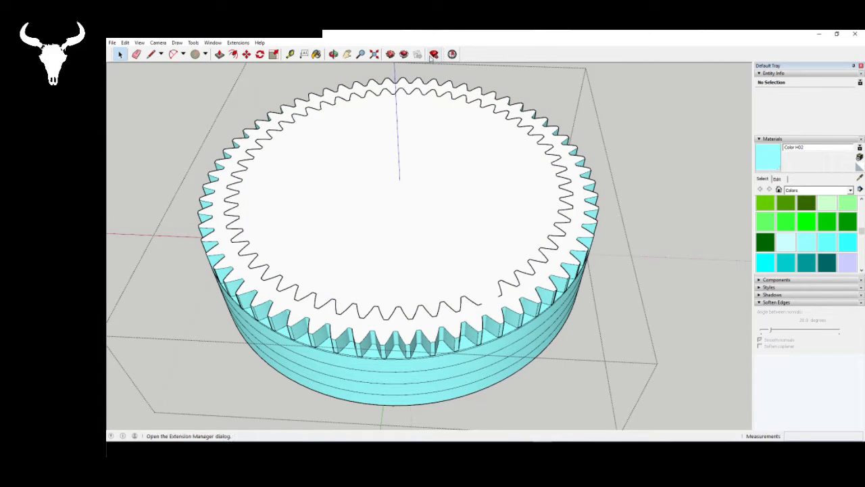
- Check the gear with Solid Inspector and select its internal face edges
{"action": "left_click", "coordinate": [452, 54]}
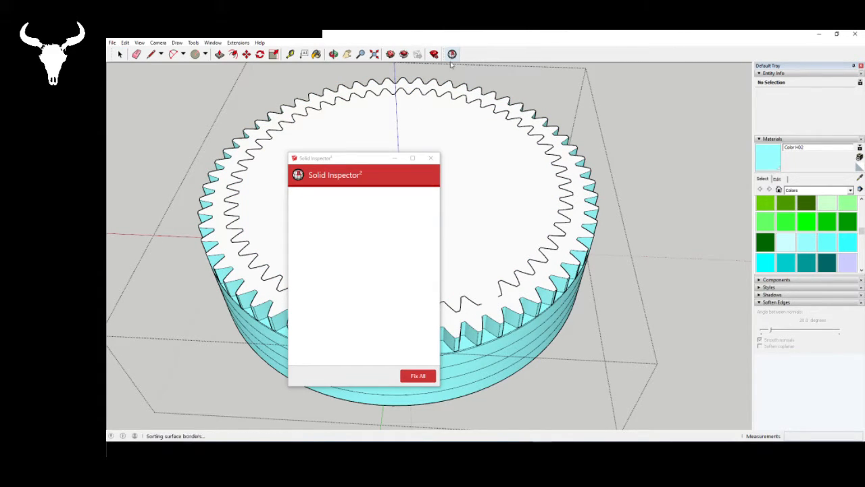
{"action": "left_click", "coordinate": [424, 198]}
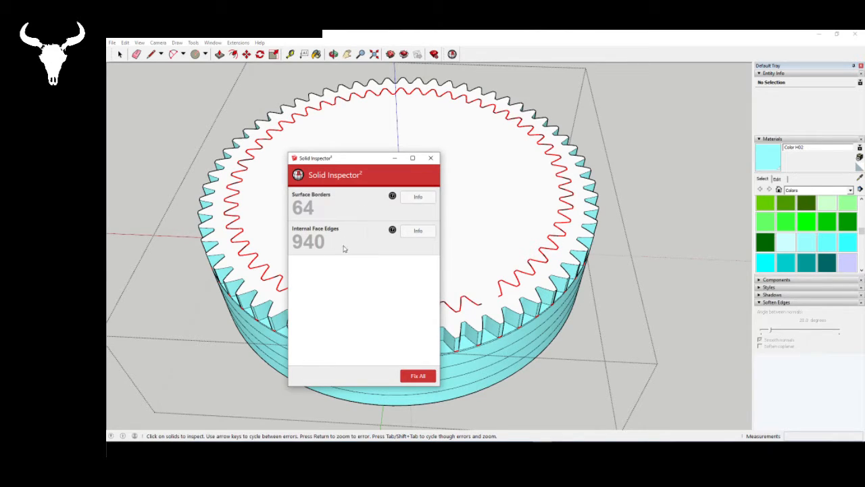
{"action": "right_click", "coordinate": [550, 249]}
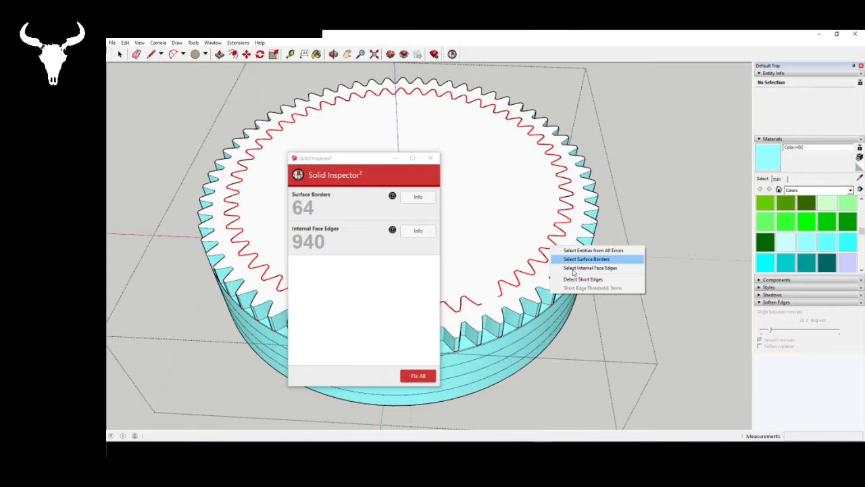
{"action": "left_click", "coordinate": [581, 268]}
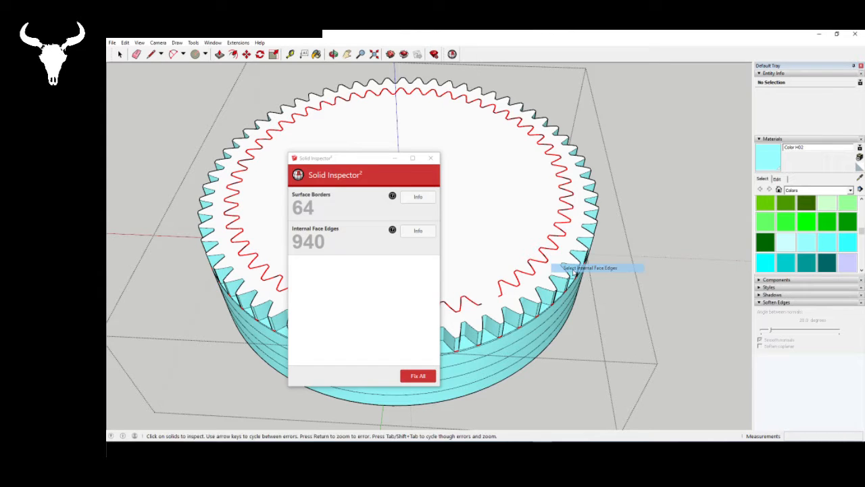
{"action": "left_click", "coordinate": [430, 158]}
- Run Solid Inspector on the gear, select the internal face edges and surface borders, and delete them
{"action": "middle_click_drag", "start_coordinate": [493, 324], "coordinate": [463, 338]}
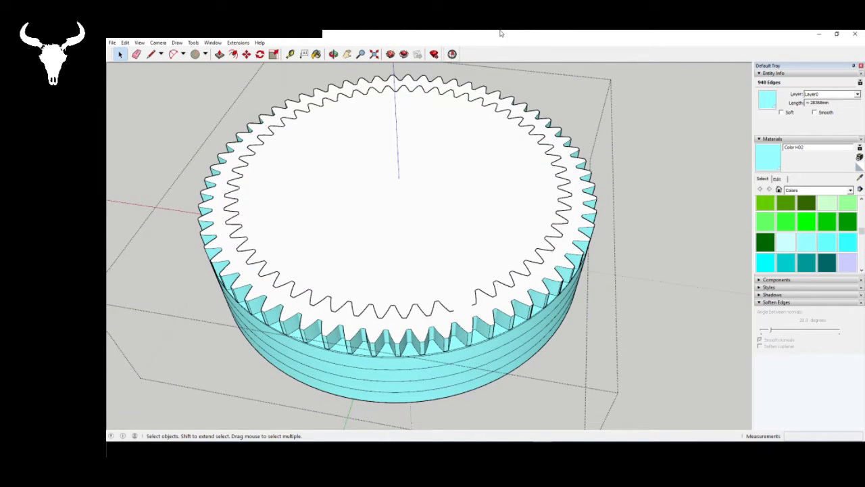
{"action": "left_click", "coordinate": [451, 55]}
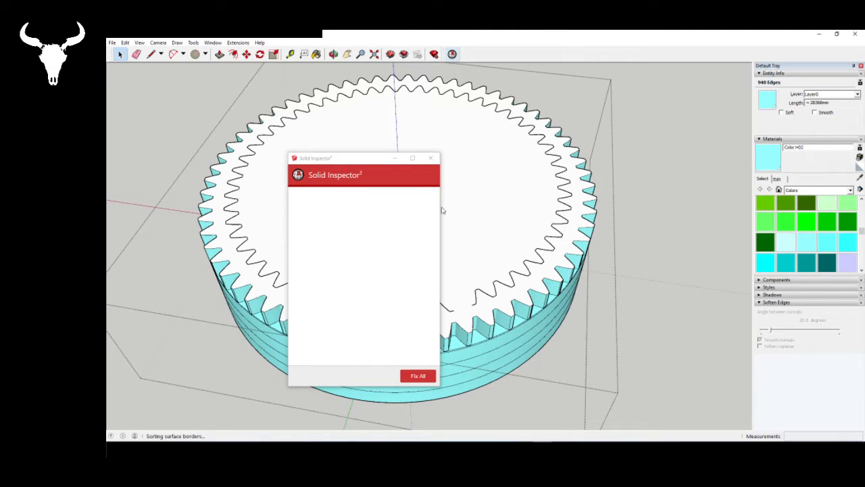
{"action": "right_click", "coordinate": [554, 225]}
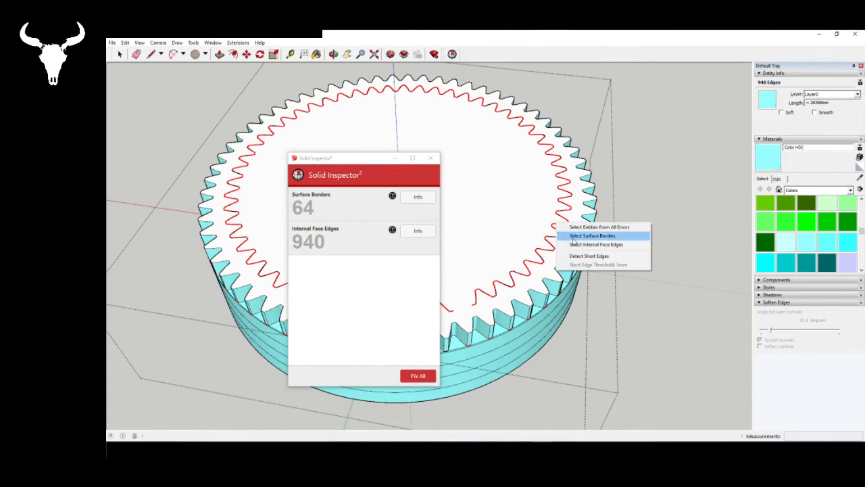
{"action": "left_click", "coordinate": [569, 244]}
{"action": "right_click", "coordinate": [533, 220]}
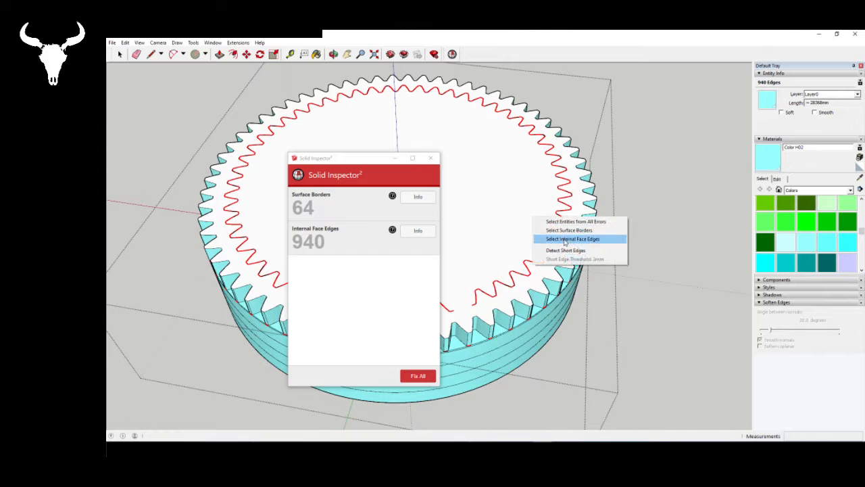
{"action": "left_click", "coordinate": [561, 230]}
{"action": "left_click", "coordinate": [431, 157]}
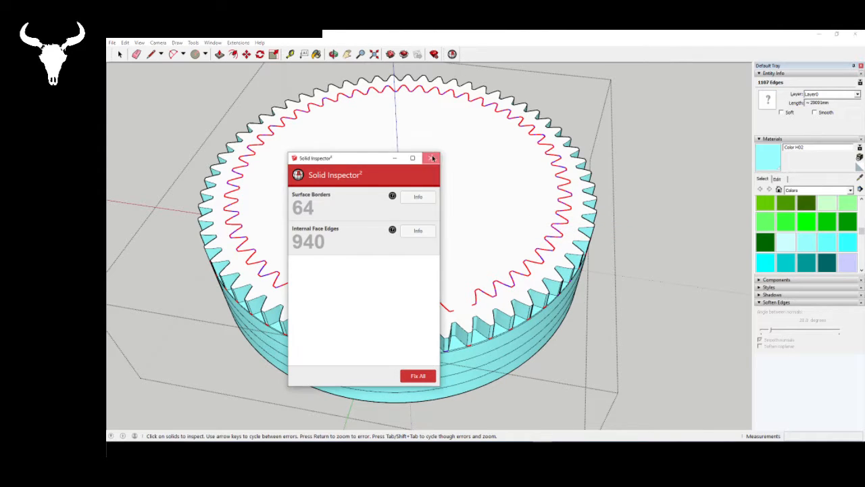
{"action": "middle_click_drag", "start_coordinate": [464, 373], "coordinate": [452, 418]}
{"action": "key", "text": "Delete"}
- Draw a line about 5 mm long across the lower end of a narrow slot in an outer tooth to fill the slot with a face
{"action": "middle_click_drag", "start_coordinate": [480, 306], "coordinate": [349, 286]}
{"action": "scroll", "coordinate": [318, 235], "scroll_direction": "up", "scroll_amount": 3}
{"action": "scroll", "coordinate": [319, 236], "scroll_direction": "up", "scroll_amount": 8}
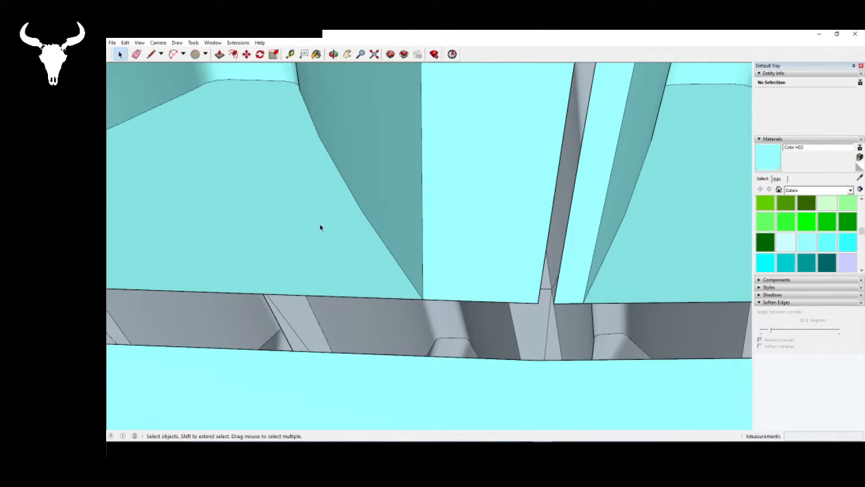
{"action": "middle_click_drag", "start_coordinate": [320, 227], "coordinate": [424, 269]}
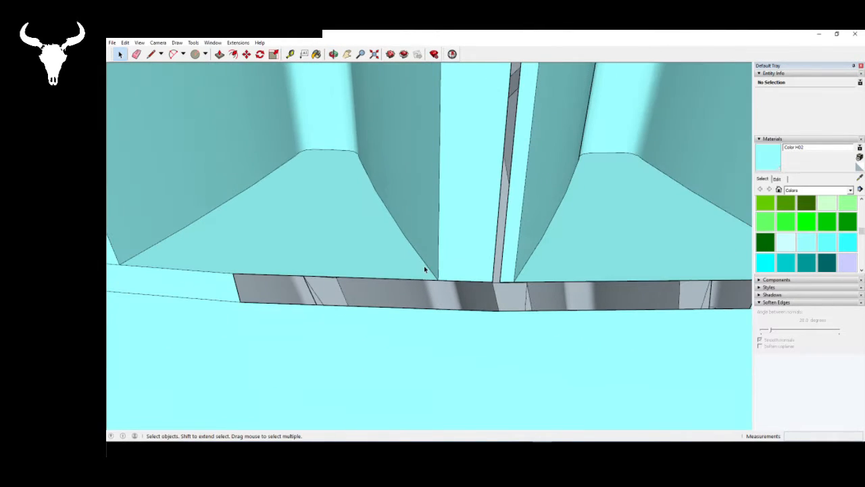
{"action": "left_click", "coordinate": [151, 56]}
{"action": "scroll", "coordinate": [167, 212], "scroll_direction": "down", "scroll_amount": 4}
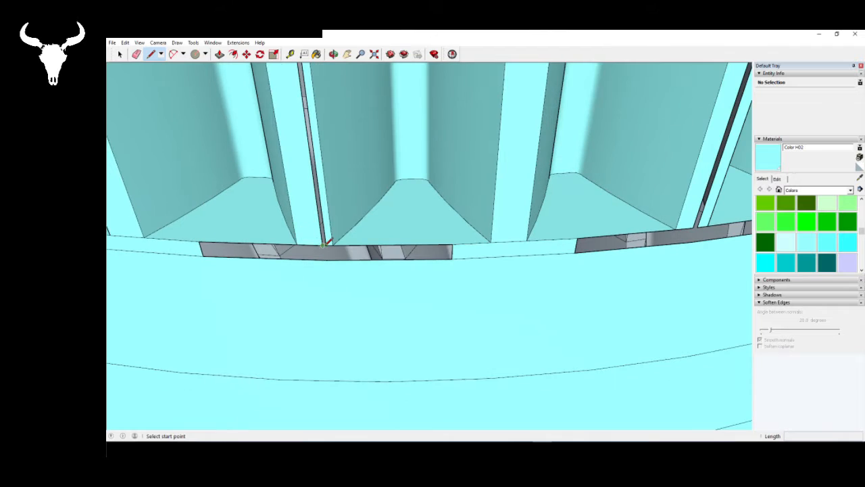
{"action": "scroll", "coordinate": [325, 234], "scroll_direction": "up", "scroll_amount": 3}
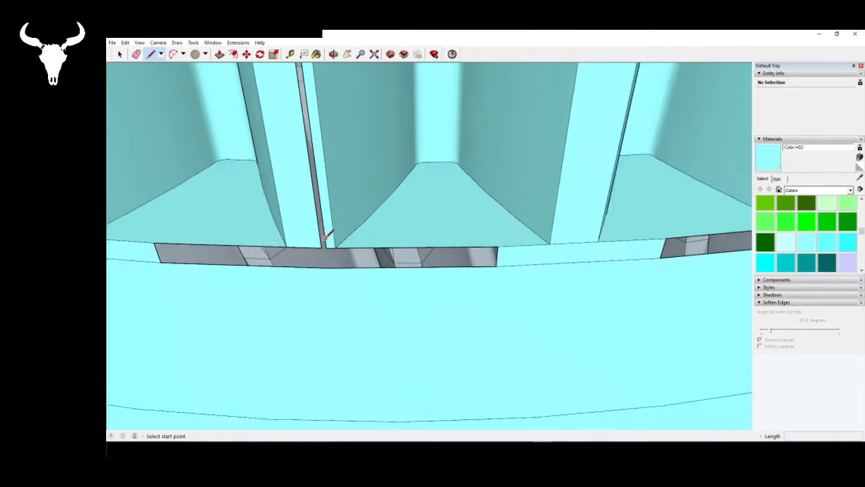
{"action": "left_click", "coordinate": [320, 248]}
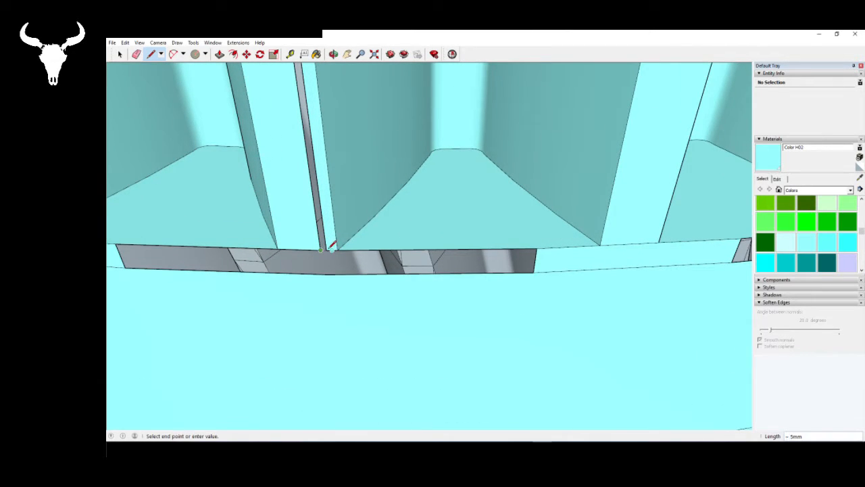
{"action": "mouse_move", "coordinate": [331, 246]}
{"action": "middle_mouse_down"}
{"action": "mouse_move", "coordinate": [286, 295]}
{"action": "mouse_move", "coordinate": [315, 321]}
{"action": "mouse_move", "coordinate": [299, 319]}
{"action": "middle_mouse_up"}
- Try to split the gap below the filled slot with a line from the ring's rim up to the slot's lower end
{"action": "scroll", "coordinate": [304, 303], "scroll_direction": "up", "scroll_amount": 4}
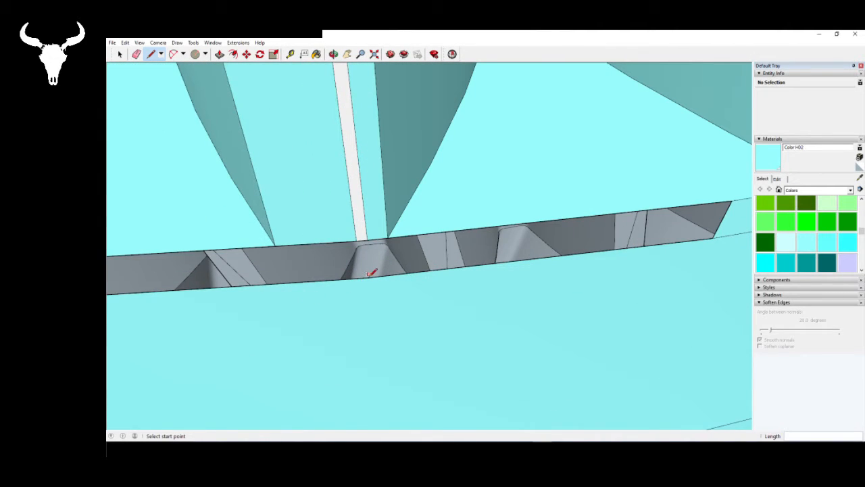
{"action": "left_click", "coordinate": [367, 276]}
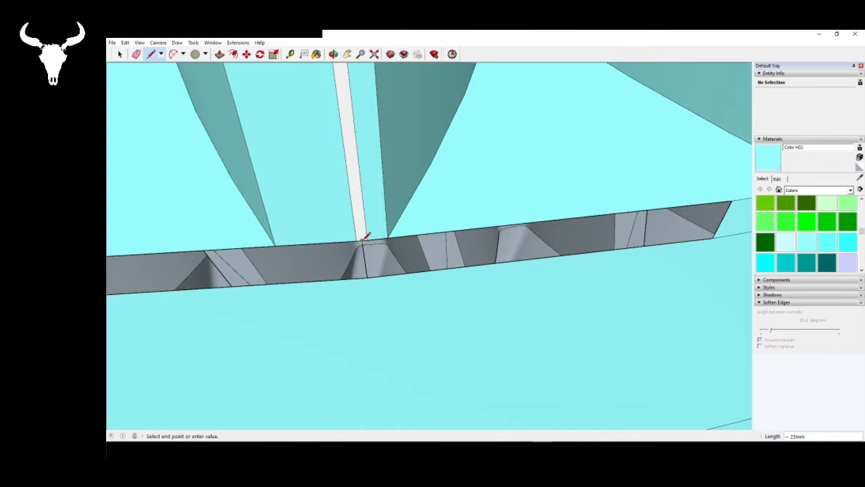
{"action": "left_click", "coordinate": [362, 240]}
{"action": "scroll", "coordinate": [373, 193], "scroll_direction": "down", "scroll_amount": 4}
{"action": "middle_click_drag", "start_coordinate": [373, 193], "coordinate": [395, 315]}
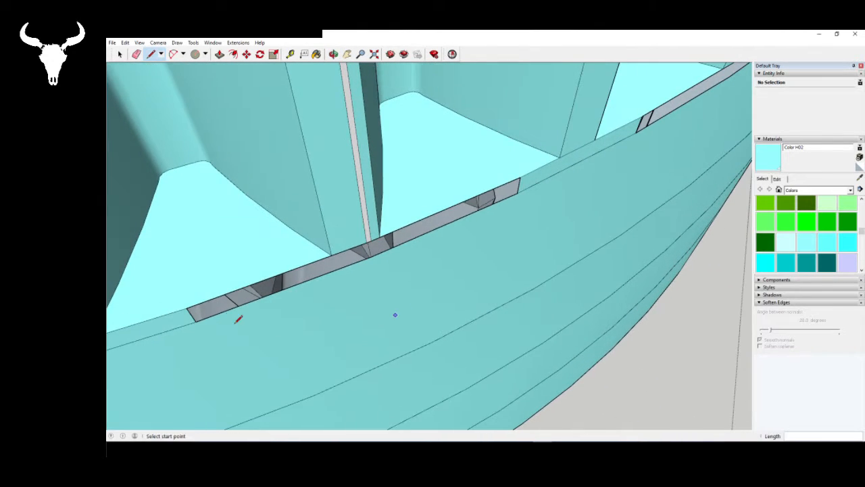
{"action": "middle_click_drag", "start_coordinate": [235, 323], "coordinate": [145, 340]}
{"action": "scroll", "coordinate": [176, 296], "scroll_direction": "down", "scroll_amount": 5}
{"action": "scroll", "coordinate": [304, 310], "scroll_direction": "down", "scroll_amount": 6}
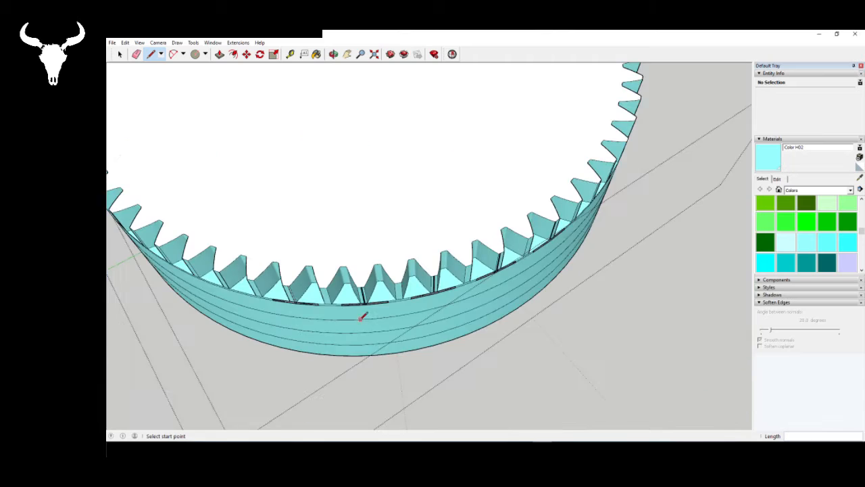
{"action": "scroll", "coordinate": [361, 317], "scroll_direction": "down", "scroll_amount": 5}
{"action": "middle_click_drag", "start_coordinate": [359, 315], "coordinate": [398, 174]}
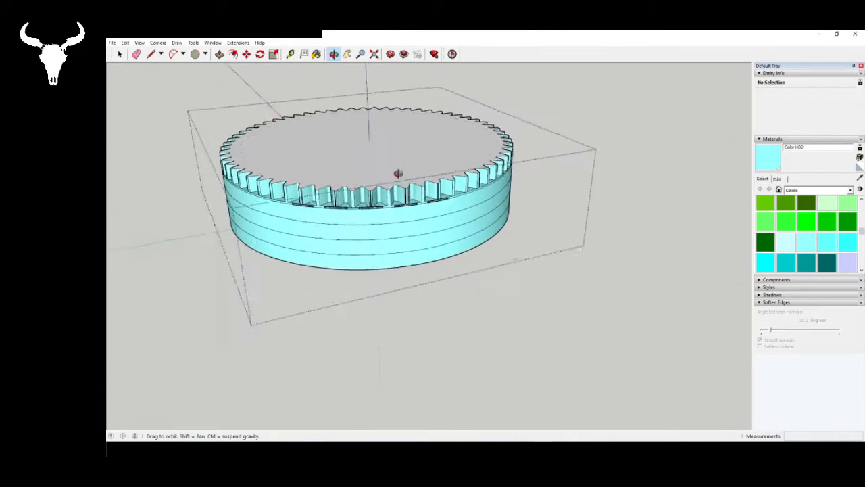
{"action": "scroll", "coordinate": [398, 174], "scroll_direction": "up", "scroll_amount": 10}
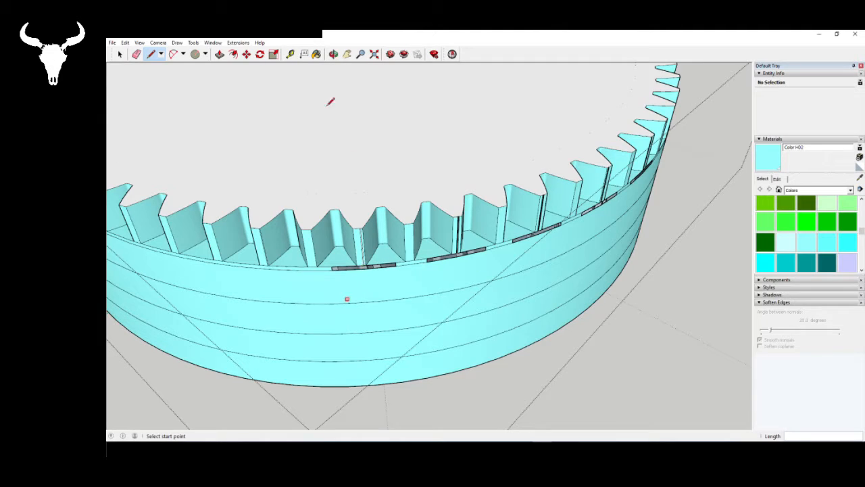
- Turn on the display of hidden geometry to expose the segment edges and vertices around the gap in the rim
{"action": "left_click", "coordinate": [236, 43]}
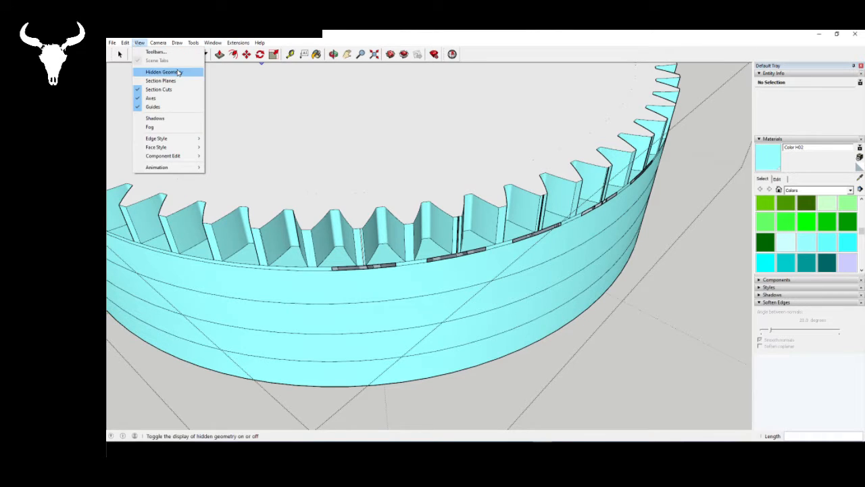
{"action": "left_click", "coordinate": [169, 72]}
{"action": "scroll", "coordinate": [388, 269], "scroll_direction": "up", "scroll_amount": 3}
{"action": "scroll", "coordinate": [309, 264], "scroll_direction": "up", "scroll_amount": 5}
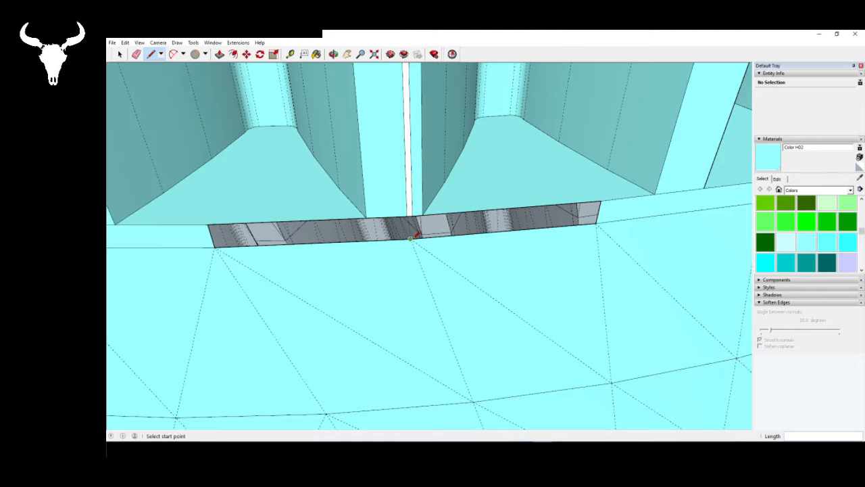
{"action": "middle_click_drag", "start_coordinate": [410, 238], "coordinate": [306, 273]}
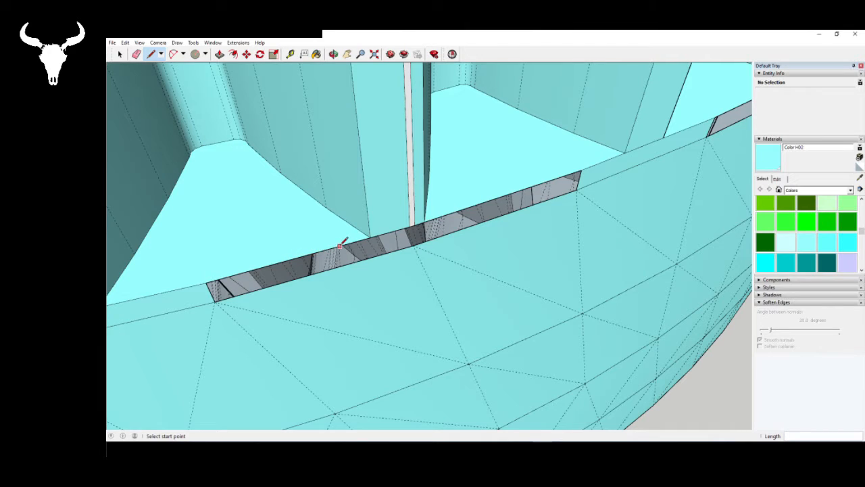
- Draw lines from the tooth's two lower corners to the rim vertex beneath it to fill both ends of the gap with faces
{"action": "left_click", "coordinate": [370, 237]}
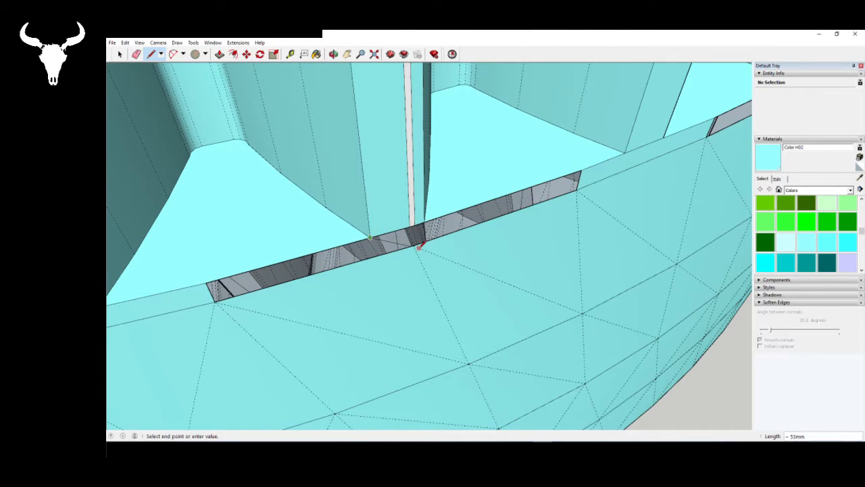
{"action": "left_click", "coordinate": [413, 245]}
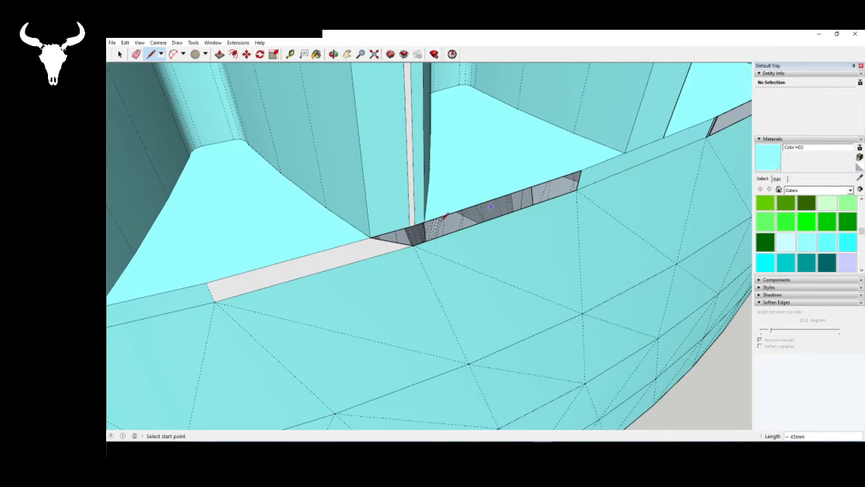
{"action": "left_click", "coordinate": [413, 244]}
{"action": "left_click", "coordinate": [424, 220]}
- Connect the rim vertex to both lower corners of the narrow slot to fill the remaining triangular openings with faces
{"action": "scroll", "coordinate": [419, 256], "scroll_direction": "up", "scroll_amount": 4}
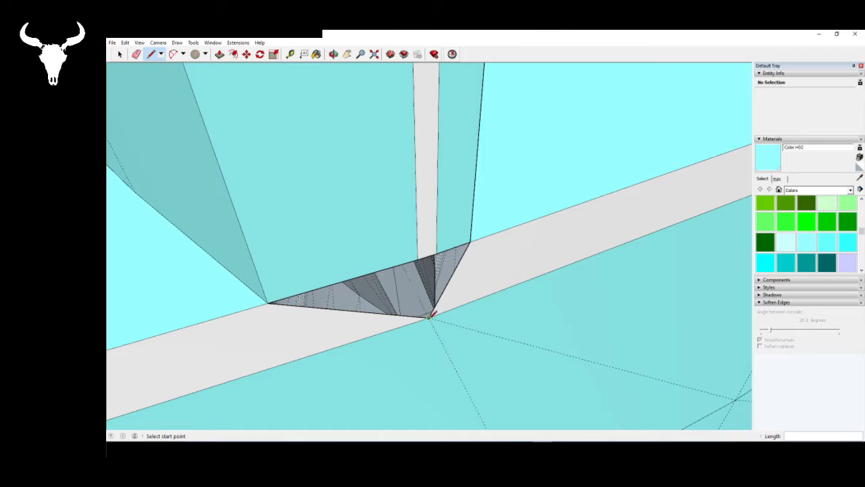
{"action": "left_click", "coordinate": [429, 317]}
{"action": "left_click", "coordinate": [420, 258]}
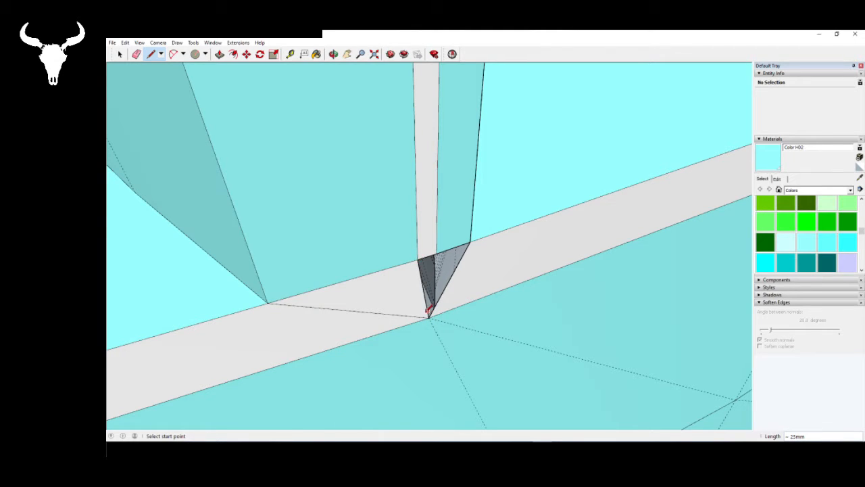
{"action": "left_click", "coordinate": [429, 317]}
{"action": "left_click", "coordinate": [437, 254]}
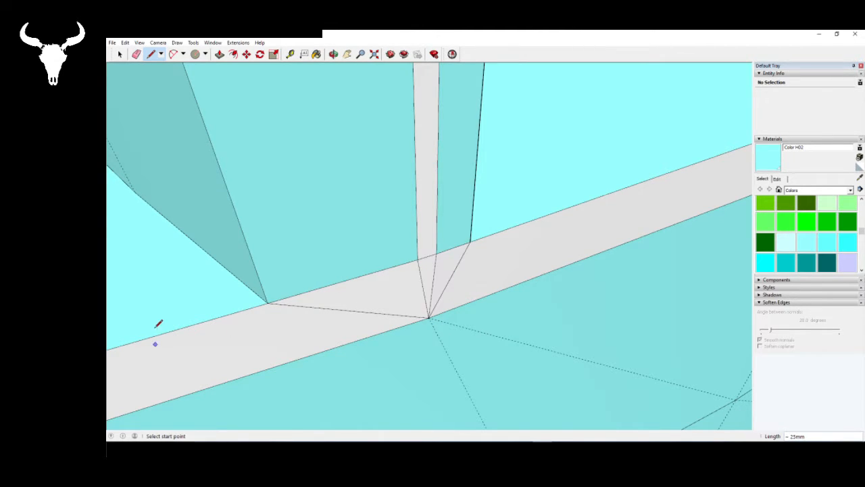
- Draw a line from the rim vertex to the nearer lower corner of the next slot to fill one half of the gap
{"action": "scroll", "coordinate": [158, 323], "scroll_direction": "down", "scroll_amount": 10}
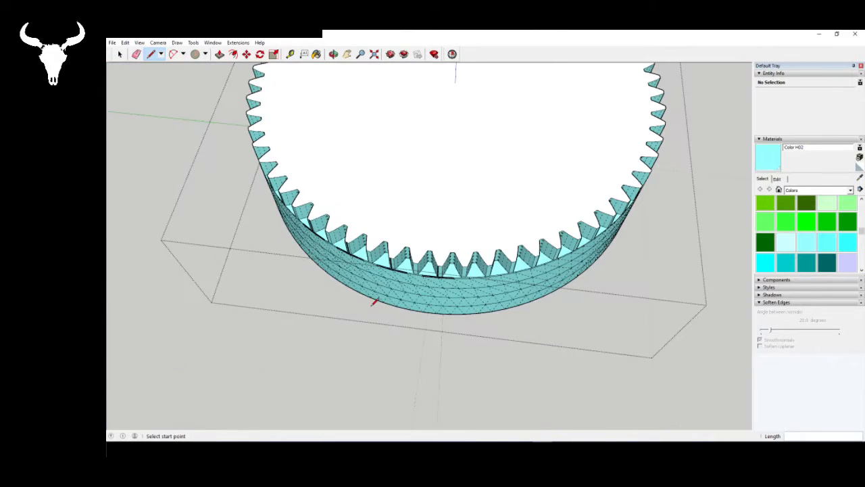
{"action": "middle_click_drag", "start_coordinate": [373, 302], "coordinate": [392, 182]}
{"action": "scroll", "coordinate": [392, 182], "scroll_direction": "up", "scroll_amount": 10}
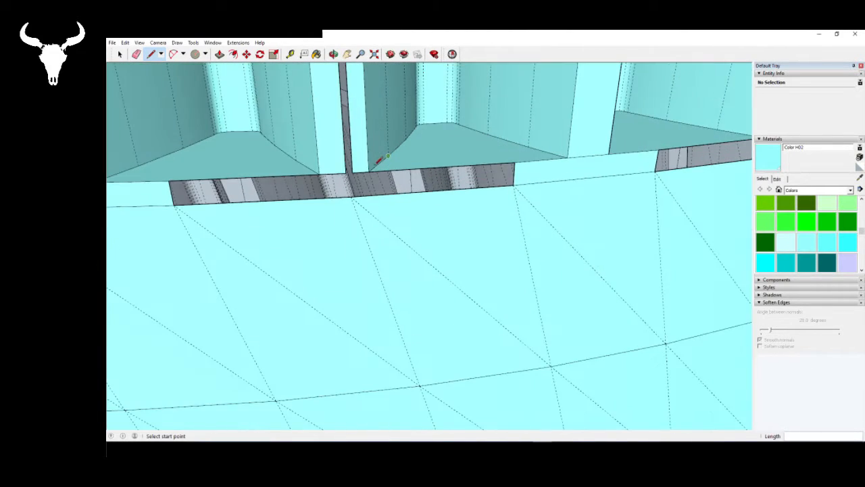
{"action": "scroll", "coordinate": [377, 164], "scroll_direction": "up", "scroll_amount": 2}
{"action": "scroll", "coordinate": [235, 196], "scroll_direction": "up", "scroll_amount": 2}
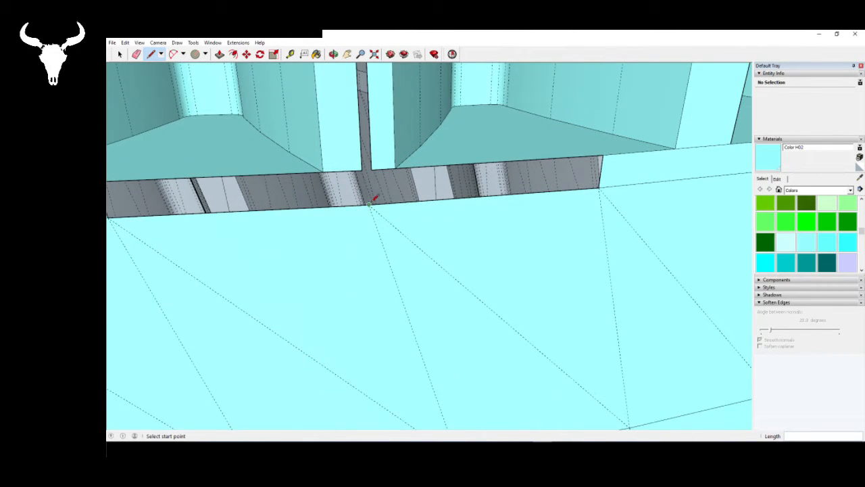
{"action": "left_click", "coordinate": [370, 203]}
{"action": "left_click", "coordinate": [363, 170]}
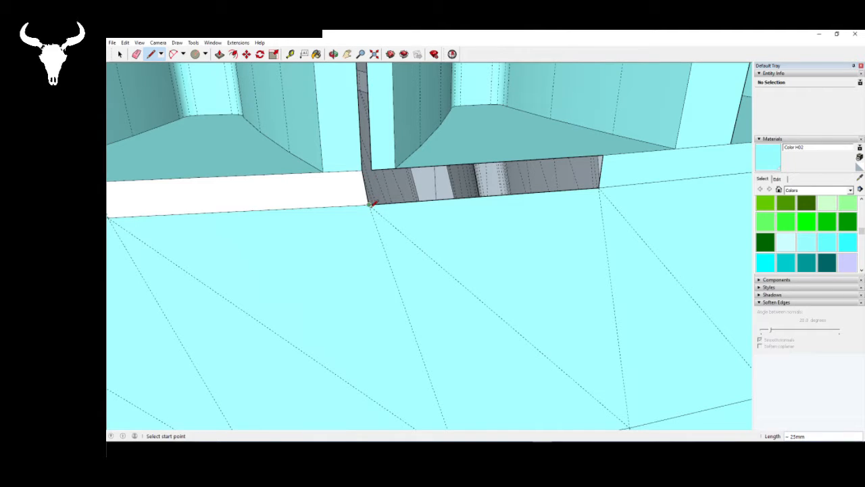
- Connect the same rim vertex to the slot's other lower corner and bridge the slot's lower end to fill the remaining openings
{"action": "left_click", "coordinate": [369, 203]}
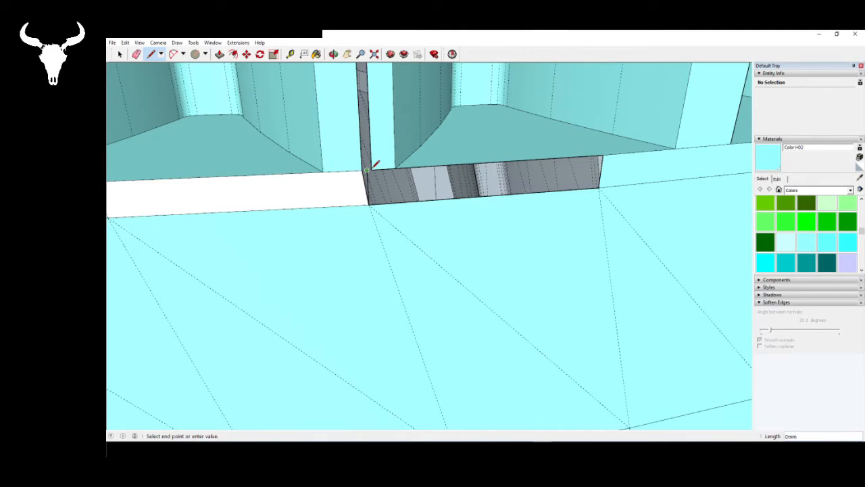
{"action": "left_click", "coordinate": [370, 169]}
{"action": "left_click", "coordinate": [369, 203]}
{"action": "left_click", "coordinate": [371, 169]}
{"action": "left_click", "coordinate": [362, 168]}
{"action": "left_click", "coordinate": [369, 203]}
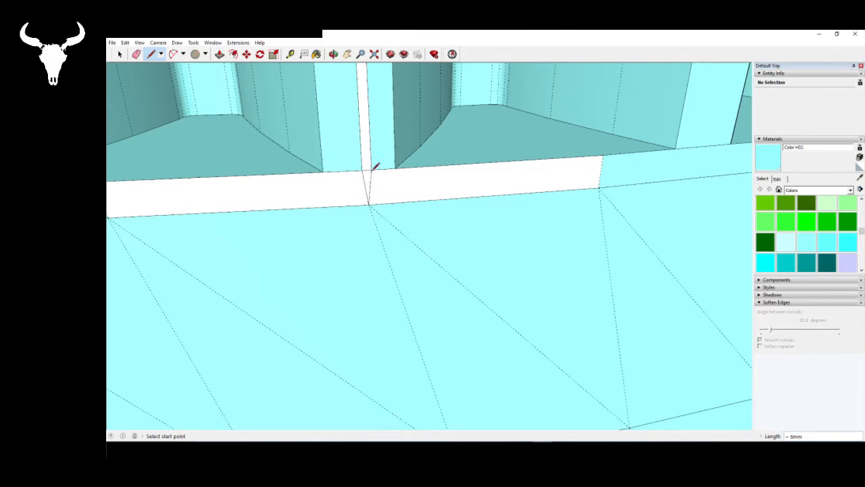
- Examine the toothed ring from several sides for slots and rim gaps that are still open
{"action": "scroll", "coordinate": [283, 216], "scroll_direction": "down", "scroll_amount": 6}
{"action": "scroll", "coordinate": [295, 261], "scroll_direction": "down", "scroll_amount": 3}
{"action": "middle_click_drag", "start_coordinate": [320, 237], "coordinate": [309, 261]}
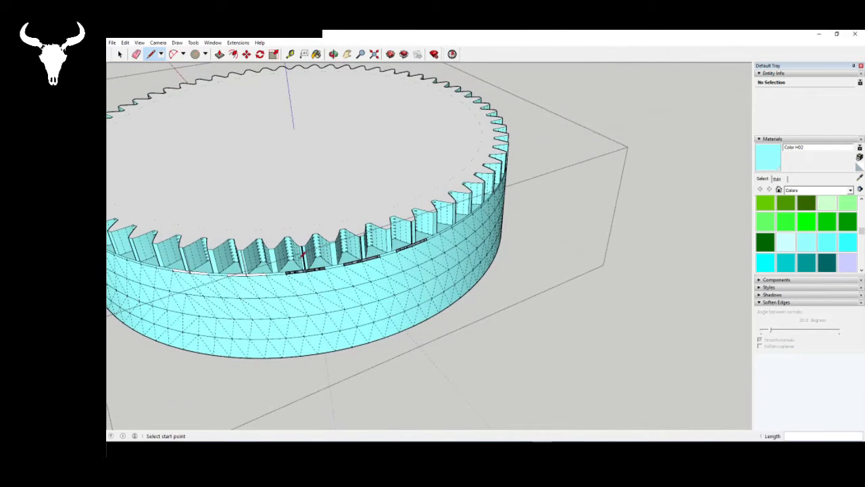
{"action": "scroll", "coordinate": [308, 261], "scroll_direction": "up", "scroll_amount": 6}
{"action": "scroll", "coordinate": [417, 325], "scroll_direction": "down", "scroll_amount": 4}
{"action": "scroll", "coordinate": [421, 322], "scroll_direction": "down", "scroll_amount": 4}
{"action": "key", "text": "space"}
{"action": "middle_click_drag", "start_coordinate": [419, 318], "coordinate": [283, 232]}
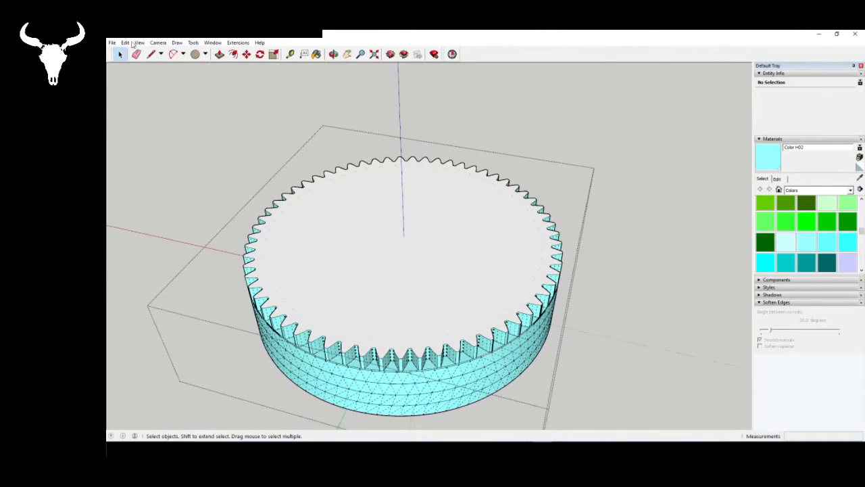
{"action": "middle_click_drag", "start_coordinate": [438, 393], "coordinate": [361, 353]}
{"action": "scroll", "coordinate": [331, 289], "scroll_direction": "up", "scroll_amount": 8}
{"action": "scroll", "coordinate": [332, 289], "scroll_direction": "up", "scroll_amount": 4}
{"action": "scroll", "coordinate": [359, 291], "scroll_direction": "down", "scroll_amount": 6}
{"action": "scroll", "coordinate": [363, 278], "scroll_direction": "down", "scroll_amount": 5}
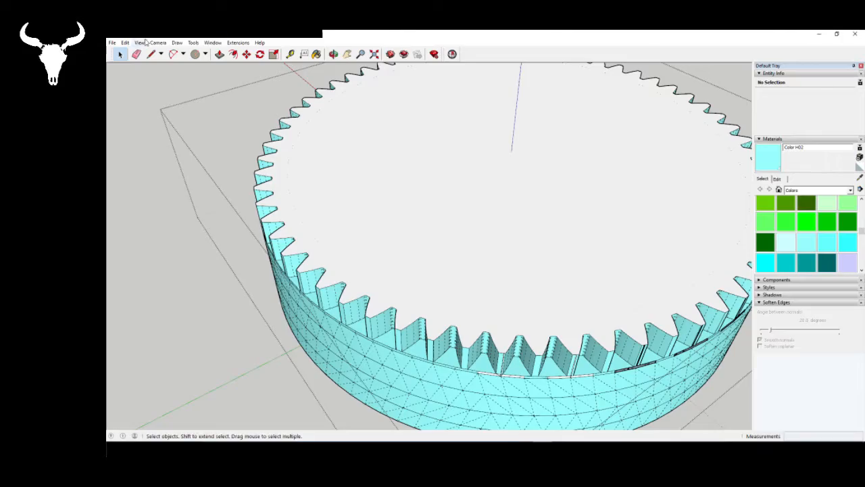
{"action": "middle_click_drag", "start_coordinate": [487, 312], "coordinate": [281, 247]}
{"action": "scroll", "coordinate": [442, 285], "scroll_direction": "up", "scroll_amount": 1}
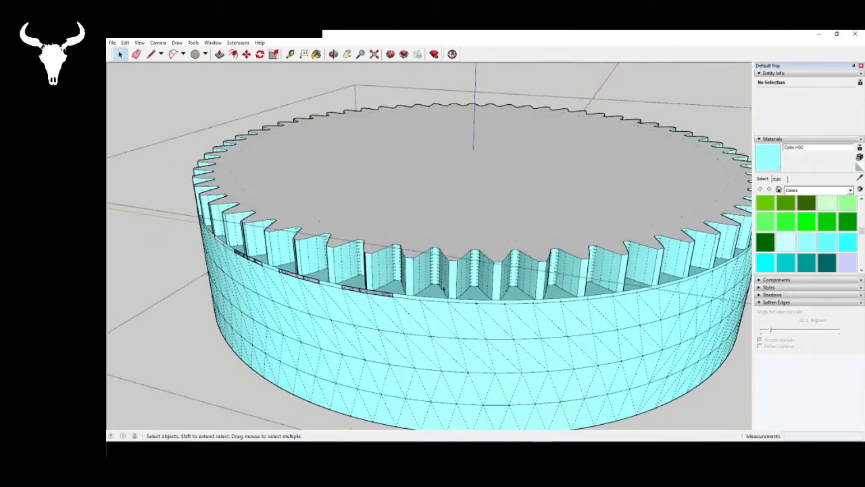
{"action": "mouse_move", "coordinate": [410, 360]}
{"action": "middle_mouse_down"}
{"action": "mouse_move", "coordinate": [469, 68]}
{"action": "mouse_move", "coordinate": [489, 158]}
{"action": "mouse_move", "coordinate": [454, 153]}
{"action": "mouse_move", "coordinate": [476, 130]}
{"action": "mouse_move", "coordinate": [442, 143]}
{"action": "mouse_move", "coordinate": [377, 248]}
{"action": "mouse_move", "coordinate": [406, 360]}
{"action": "mouse_move", "coordinate": [410, 292]}
{"action": "middle_mouse_up"}
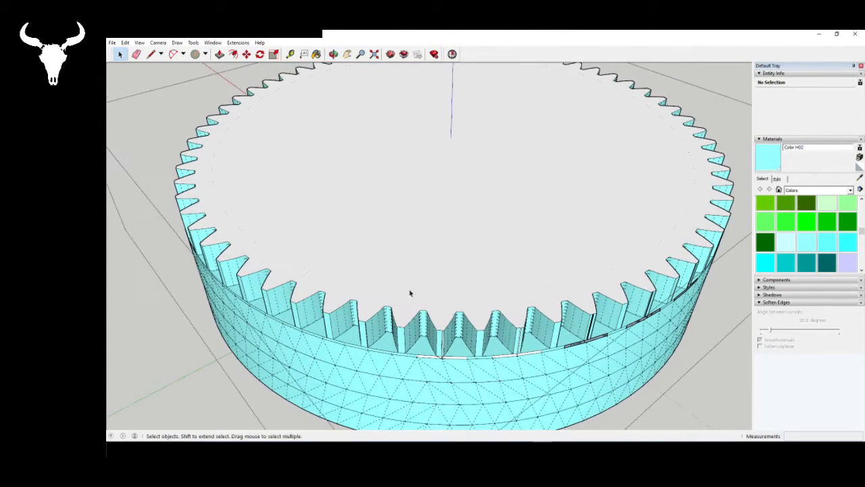
- Check the toothed layer with Solid Inspector and fix its stray edges
{"action": "left_click", "coordinate": [454, 54]}
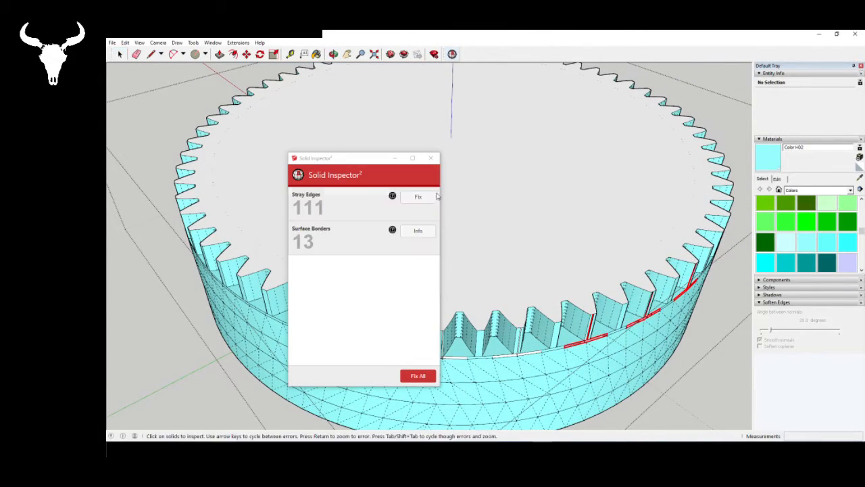
{"action": "left_click", "coordinate": [431, 198]}
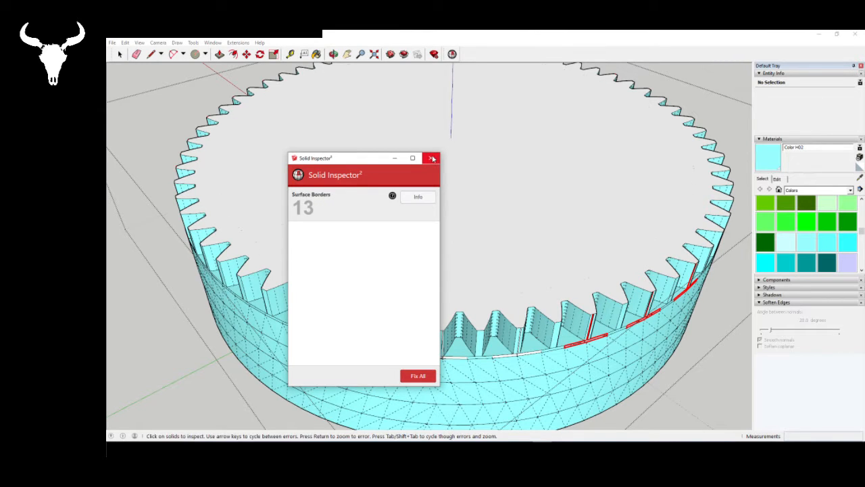
{"action": "middle_click_drag", "start_coordinate": [555, 294], "coordinate": [490, 264]}
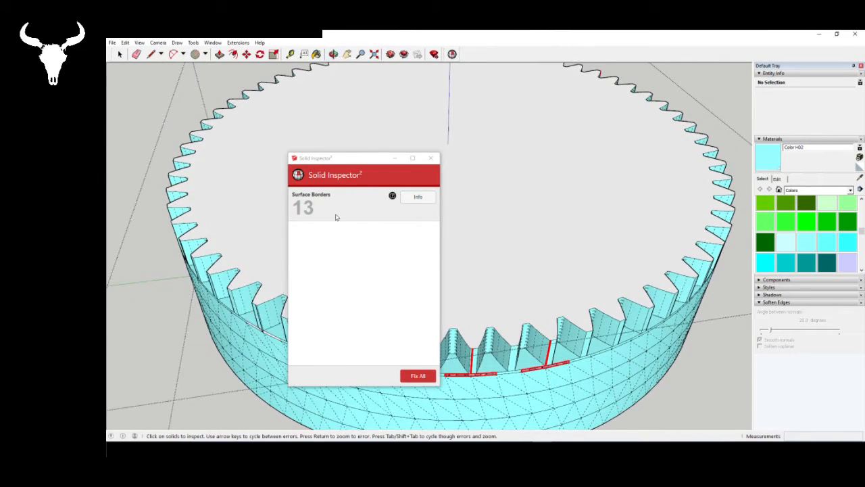
{"action": "middle_click_drag", "start_coordinate": [549, 307], "coordinate": [402, 190]}
- Examine the flagged surface borders around the whole ring in X-ray face style, restore the opaque display and close Solid Inspector
{"action": "left_click", "coordinate": [139, 42]}
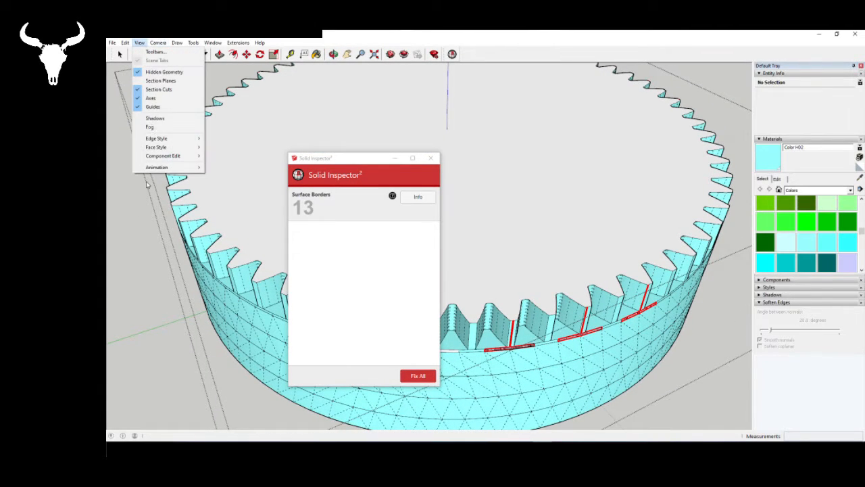
{"action": "mouse_move", "coordinate": [164, 151]}
{"action": "left_click", "coordinate": [216, 147]}
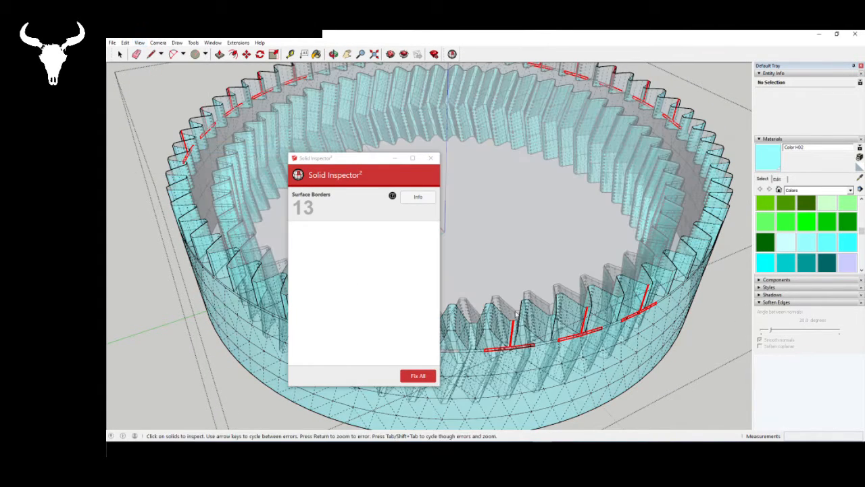
{"action": "middle_click_drag", "start_coordinate": [532, 254], "coordinate": [581, 216]}
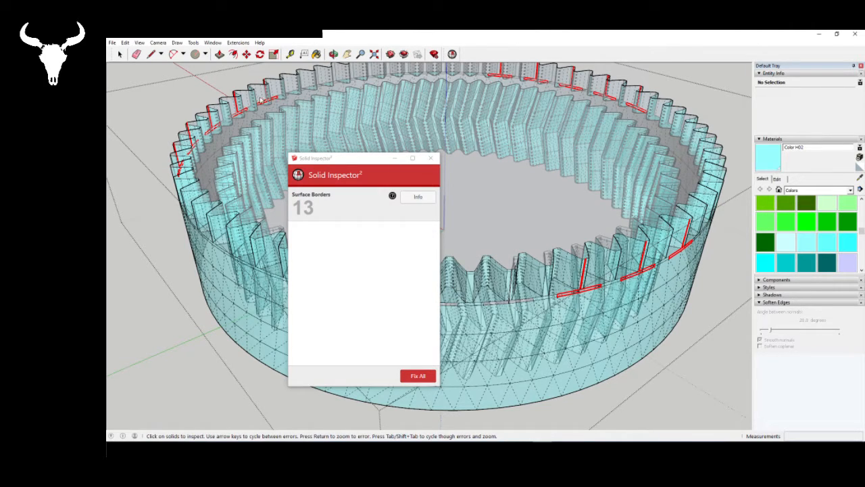
{"action": "left_click", "coordinate": [140, 43]}
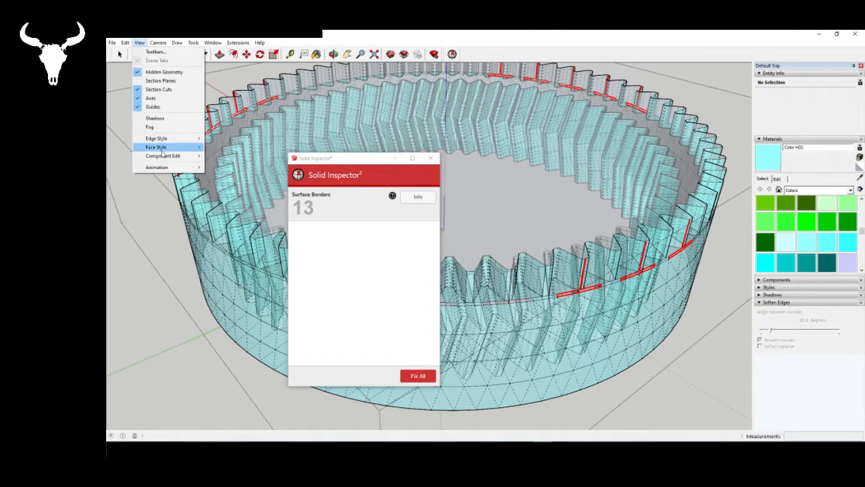
{"action": "mouse_move", "coordinate": [168, 146]}
{"action": "left_click", "coordinate": [219, 147]}
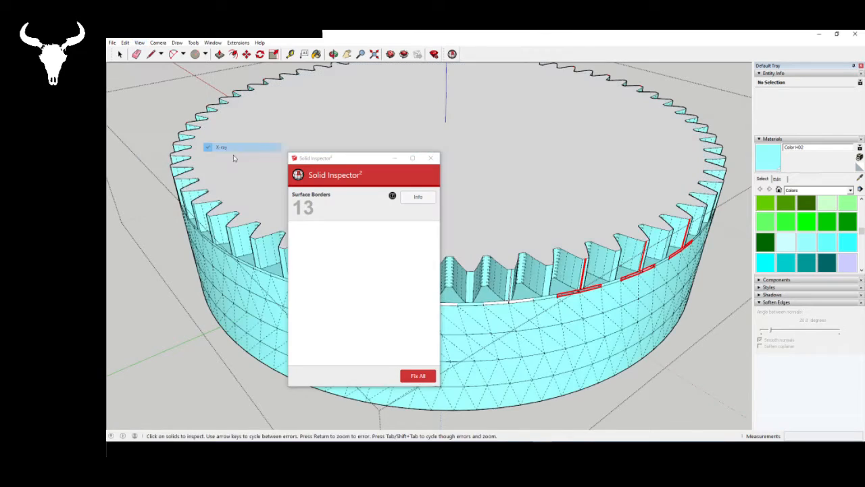
{"action": "left_click", "coordinate": [433, 159]}
- Bridge the lower end of the next open slot with a short line between its corners to fill the slot with a face
{"action": "scroll", "coordinate": [483, 350], "scroll_direction": "down", "scroll_amount": 3}
{"action": "middle_click_drag", "start_coordinate": [418, 267], "coordinate": [458, 288]}
{"action": "left_click", "coordinate": [460, 292]}
{"action": "scroll", "coordinate": [571, 298], "scroll_direction": "up", "scroll_amount": 3}
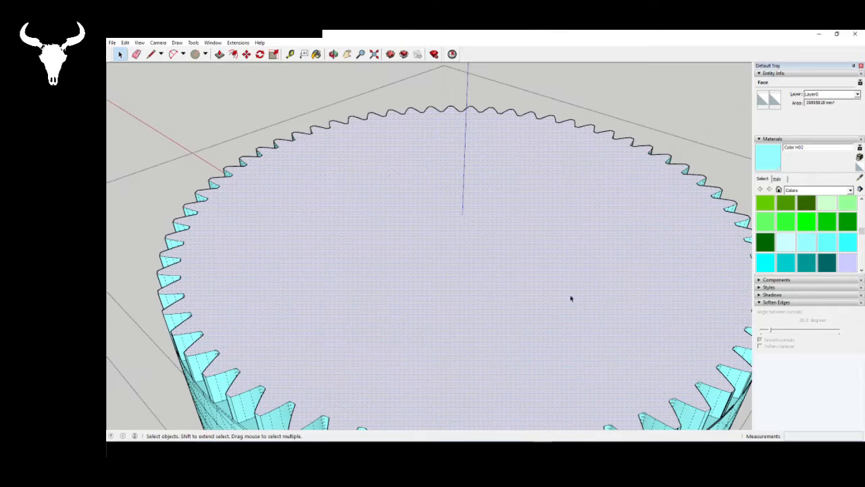
{"action": "middle_click_drag", "start_coordinate": [571, 297], "coordinate": [471, 232]}
{"action": "scroll", "coordinate": [391, 293], "scroll_direction": "up", "scroll_amount": 8}
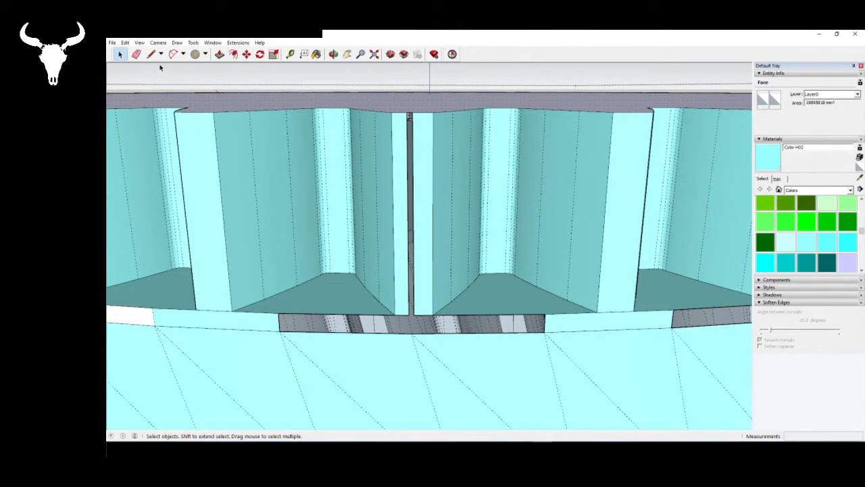
{"action": "left_click", "coordinate": [150, 54]}
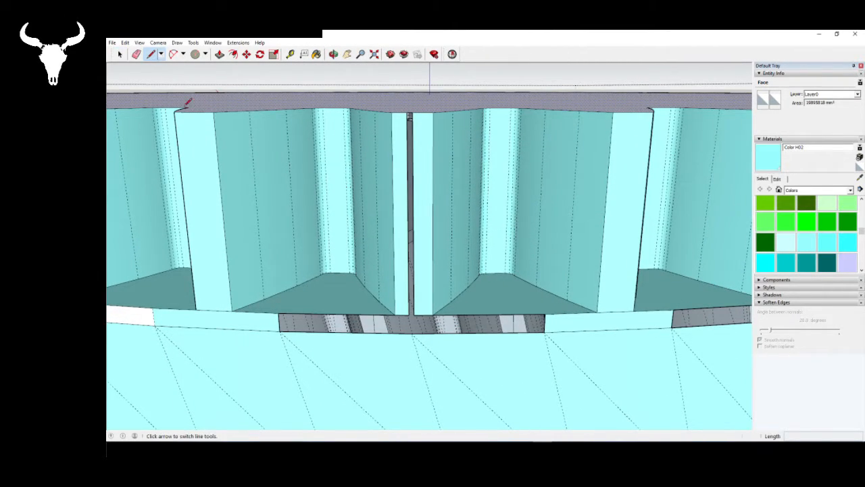
{"action": "left_click", "coordinate": [404, 311]}
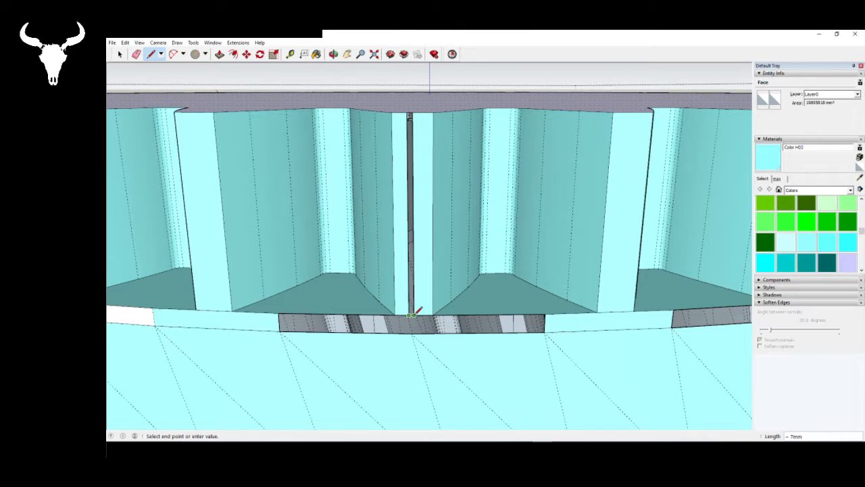
{"action": "left_click", "coordinate": [411, 315]}
{"action": "middle_click_drag", "start_coordinate": [293, 293], "coordinate": [540, 289]}
{"action": "middle_click_drag", "start_coordinate": [499, 295], "coordinate": [506, 326]}
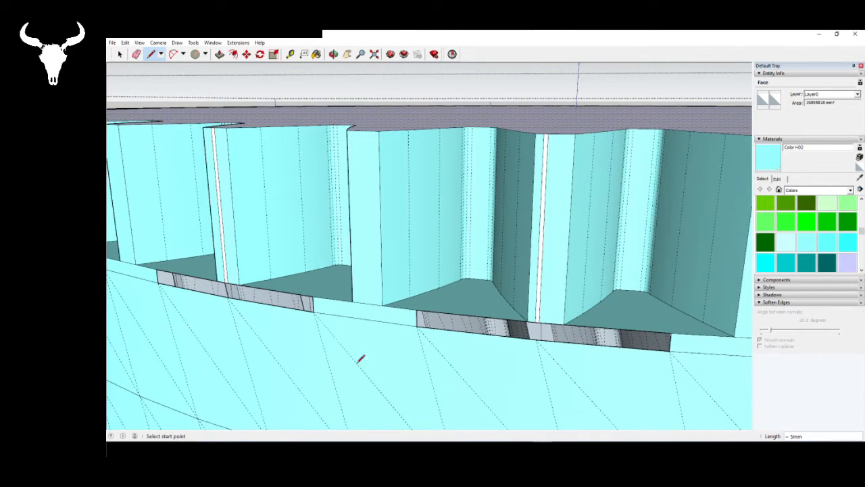
- Draw a short line across the lower end of the next open slot between the tooth faces
{"action": "scroll", "coordinate": [376, 359], "scroll_direction": "down", "scroll_amount": 6}
{"action": "scroll", "coordinate": [459, 347], "scroll_direction": "up", "scroll_amount": 5}
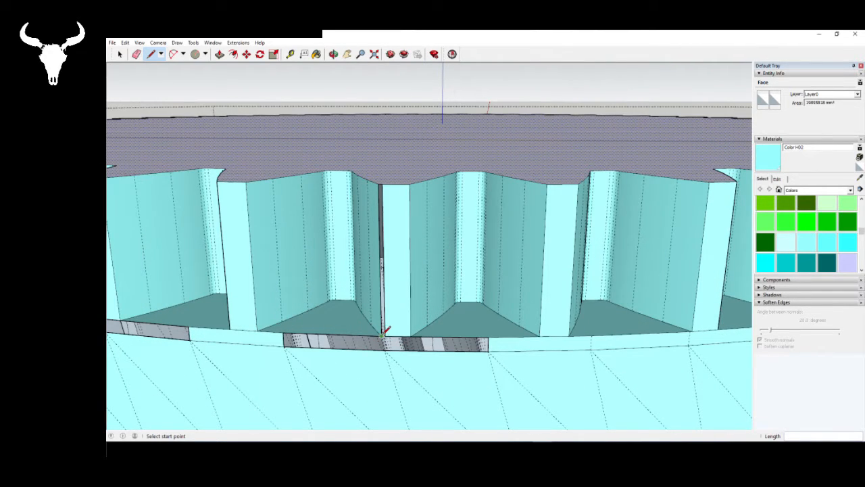
{"action": "left_click", "coordinate": [382, 333]}
{"action": "scroll", "coordinate": [383, 336], "scroll_direction": "up", "scroll_amount": 6}
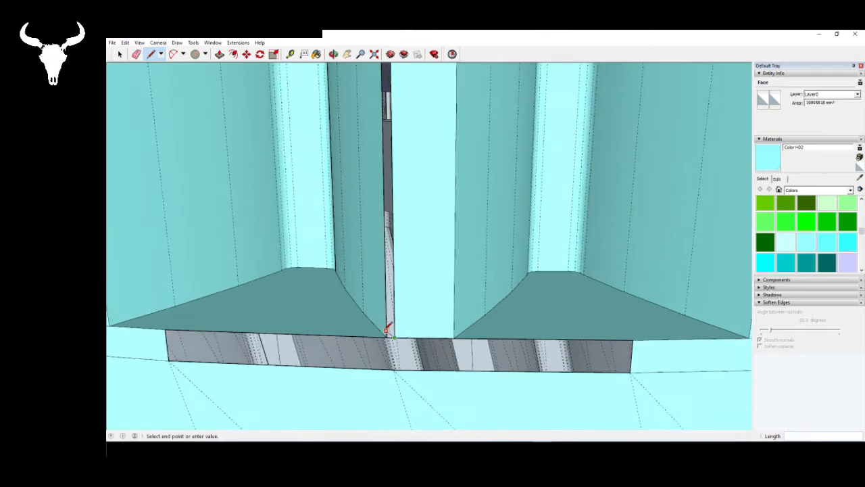
{"action": "left_click", "coordinate": [383, 329]}
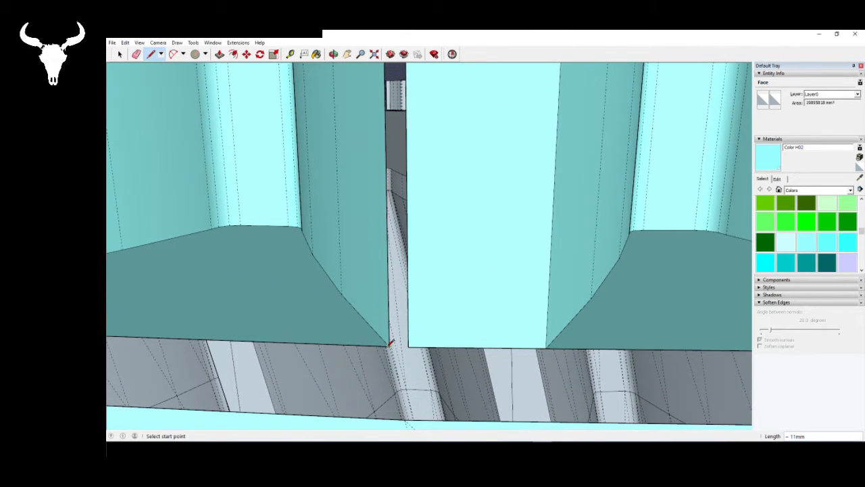
{"action": "left_click", "coordinate": [411, 346]}
- Draw a line about 250 mm long along the slot's height between its lower end and the top face
{"action": "scroll", "coordinate": [411, 346], "scroll_direction": "down", "scroll_amount": 2}
{"action": "scroll", "coordinate": [417, 339], "scroll_direction": "down", "scroll_amount": 3}
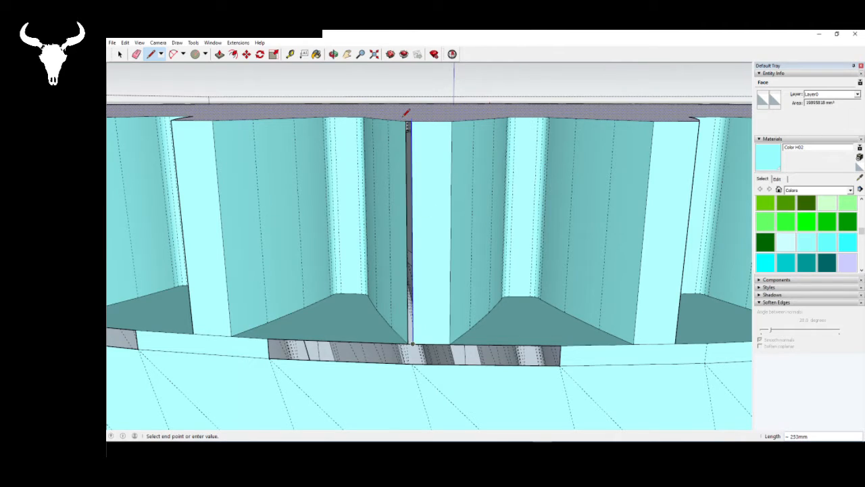
{"action": "scroll", "coordinate": [405, 117], "scroll_direction": "up", "scroll_amount": 5}
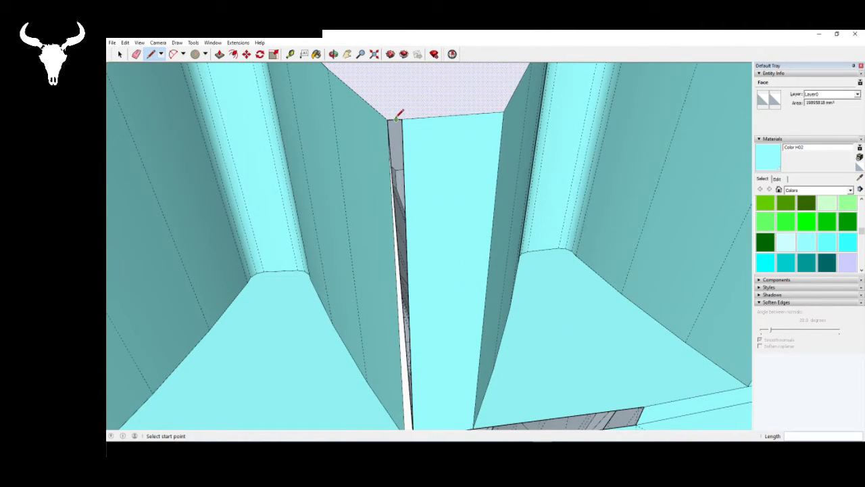
{"action": "scroll", "coordinate": [399, 116], "scroll_direction": "down", "scroll_amount": 4}
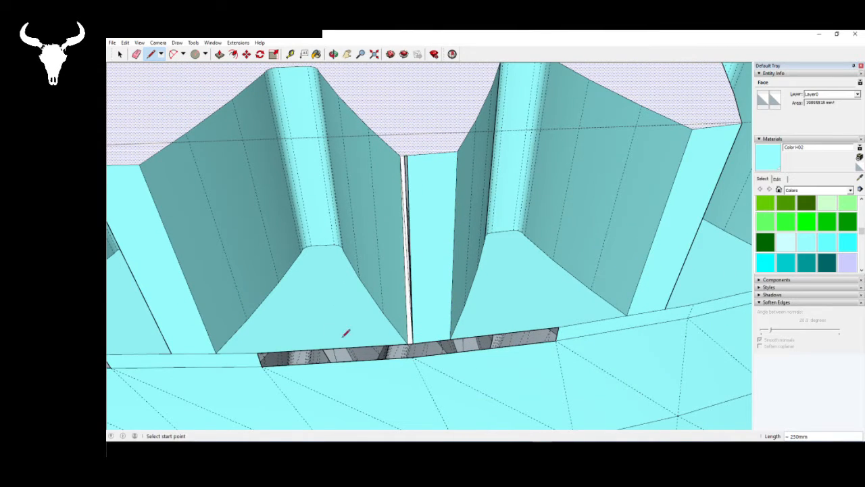
{"action": "scroll", "coordinate": [345, 333], "scroll_direction": "down", "scroll_amount": 3}
- Draw a 250 mm line from the slot's remaining top corner down to its lower corner to close the leftover sliver
{"action": "scroll", "coordinate": [353, 216], "scroll_direction": "up", "scroll_amount": 6}
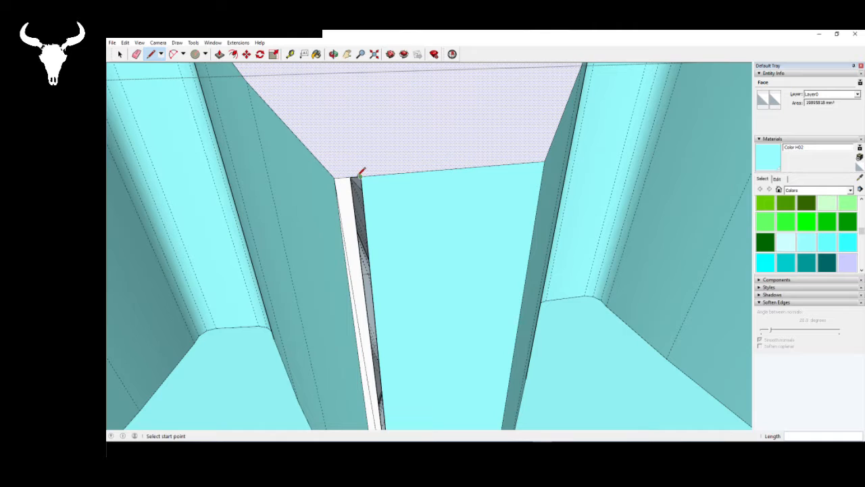
{"action": "left_click", "coordinate": [360, 174]}
{"action": "scroll", "coordinate": [378, 299], "scroll_direction": "down", "scroll_amount": 3}
{"action": "scroll", "coordinate": [374, 311], "scroll_direction": "up", "scroll_amount": 3}
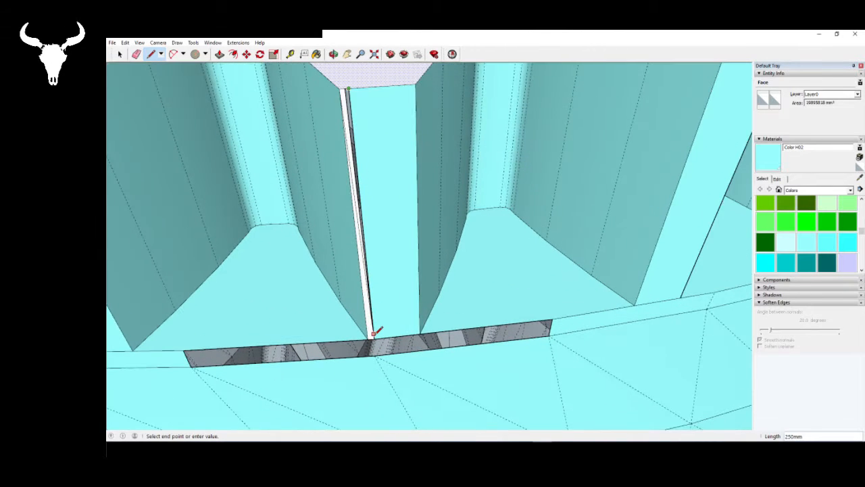
- Join the two lower corners of the following open slot with a 7 mm line to fill it with a face
{"action": "middle_click_drag", "start_coordinate": [247, 257], "coordinate": [270, 195]}
{"action": "scroll", "coordinate": [245, 189], "scroll_direction": "down", "scroll_amount": 3}
{"action": "scroll", "coordinate": [521, 282], "scroll_direction": "down", "scroll_amount": 2}
{"action": "scroll", "coordinate": [523, 277], "scroll_direction": "up", "scroll_amount": 8}
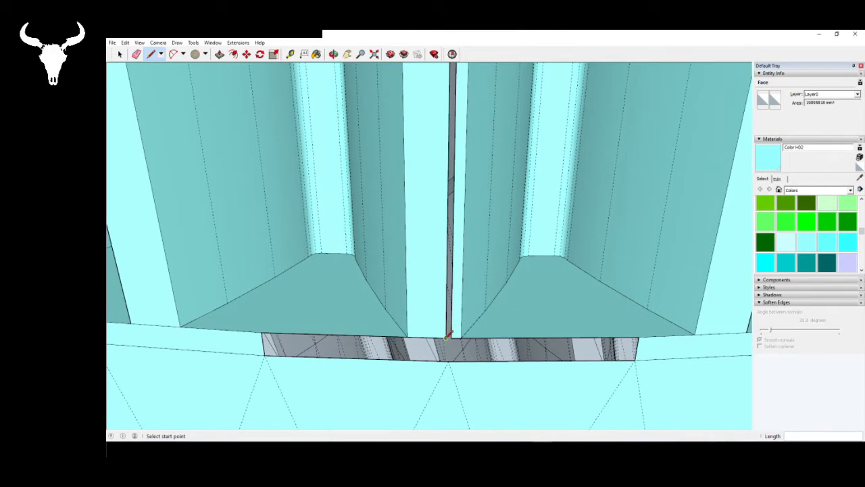
{"action": "left_click", "coordinate": [446, 337]}
{"action": "left_click", "coordinate": [451, 336]}
{"action": "middle_click_drag", "start_coordinate": [248, 380], "coordinate": [437, 391]}
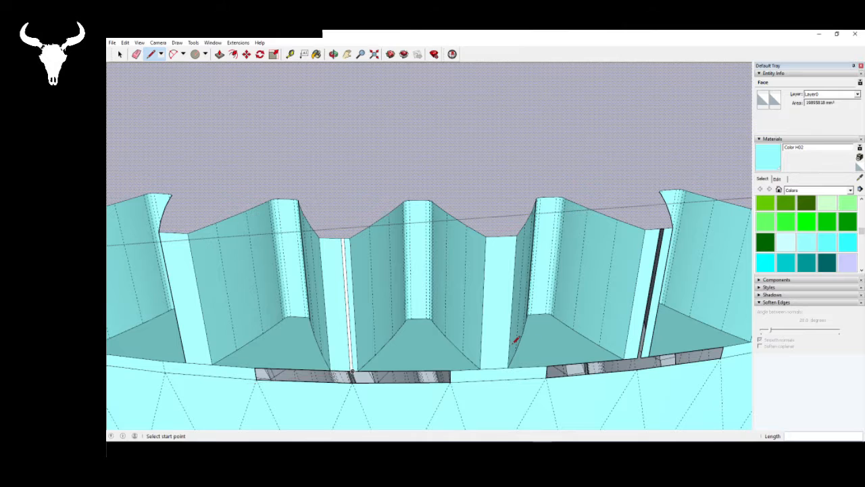
- Join the lower corners of the next open slot between tooth faces with a 6 mm line to fill it
{"action": "scroll", "coordinate": [511, 344], "scroll_direction": "down", "scroll_amount": 1}
{"action": "middle_click_drag", "start_coordinate": [487, 293], "coordinate": [297, 259]}
{"action": "scroll", "coordinate": [349, 366], "scroll_direction": "up", "scroll_amount": 4}
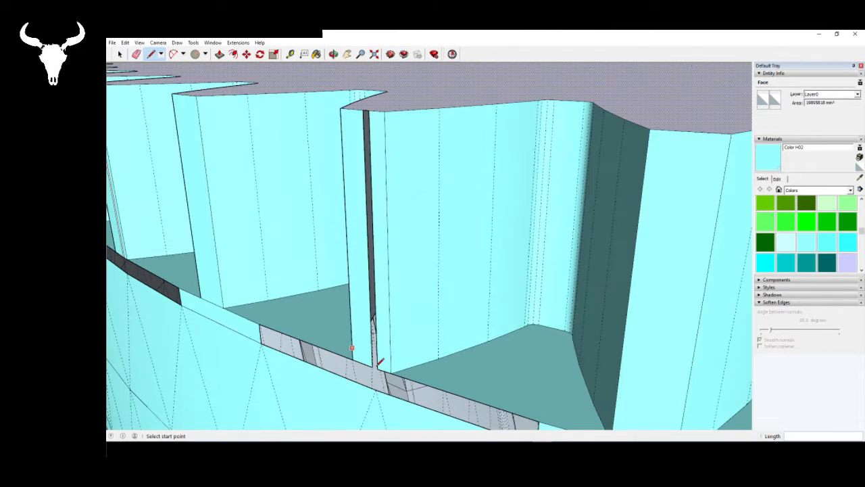
{"action": "left_click", "coordinate": [373, 366]}
{"action": "left_click", "coordinate": [377, 368]}
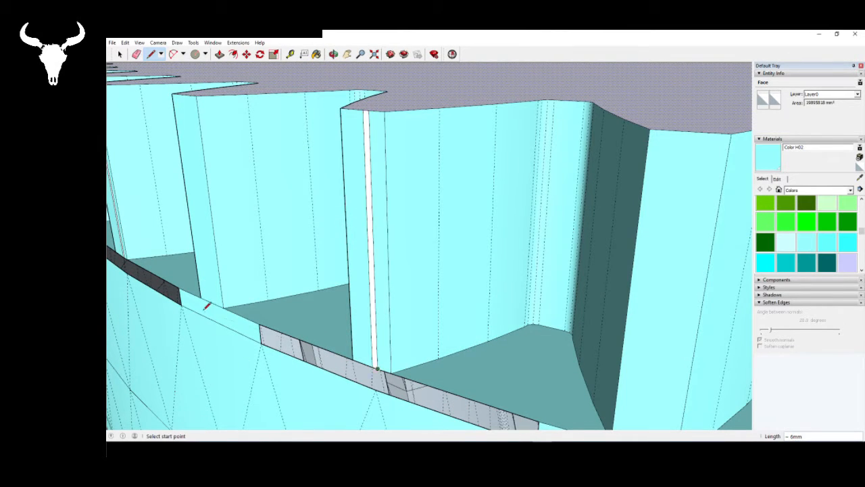
- Fill the following open slot with a face by drawing a 7 mm line across its lower end
{"action": "scroll", "coordinate": [205, 311], "scroll_direction": "down", "scroll_amount": 5}
{"action": "middle_click_drag", "start_coordinate": [226, 312], "coordinate": [392, 351]}
{"action": "scroll", "coordinate": [392, 351], "scroll_direction": "up", "scroll_amount": 5}
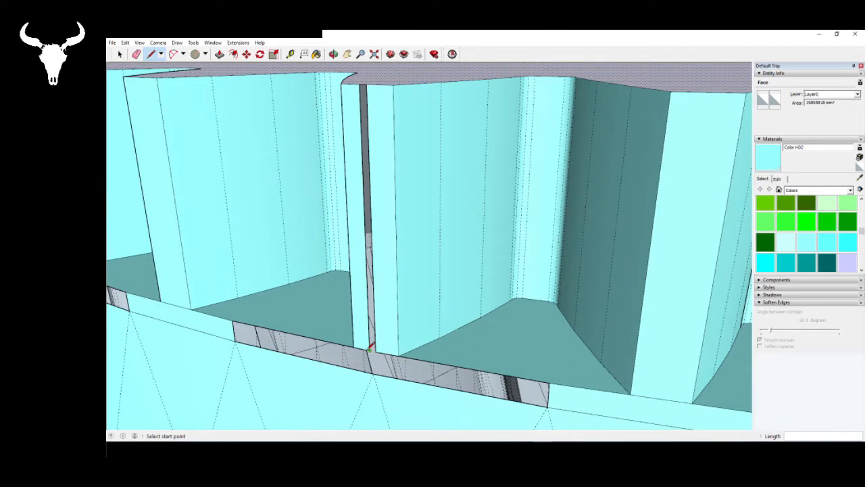
{"action": "left_click", "coordinate": [371, 350]}
{"action": "left_click", "coordinate": [376, 351]}
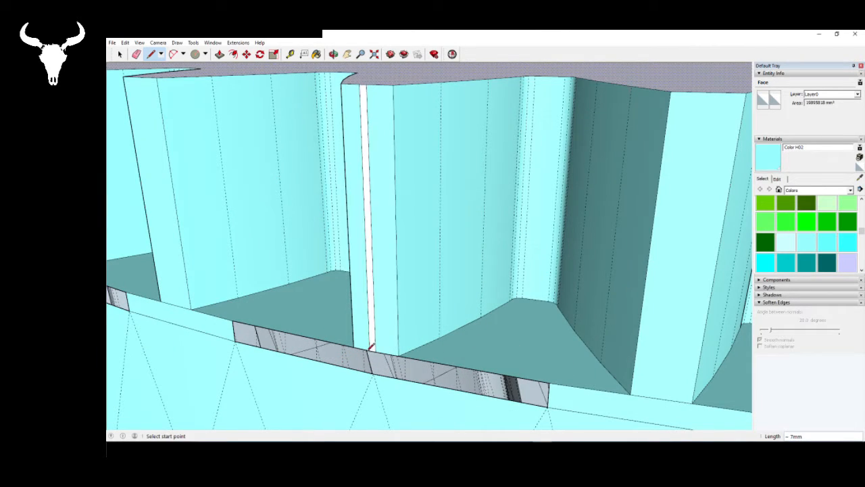
- Draw a 6 mm line across the lower end of the next slot beside the tooth flank
{"action": "scroll", "coordinate": [207, 345], "scroll_direction": "down", "scroll_amount": 6}
{"action": "scroll", "coordinate": [366, 383], "scroll_direction": "up", "scroll_amount": 5}
{"action": "scroll", "coordinate": [369, 383], "scroll_direction": "up", "scroll_amount": 2}
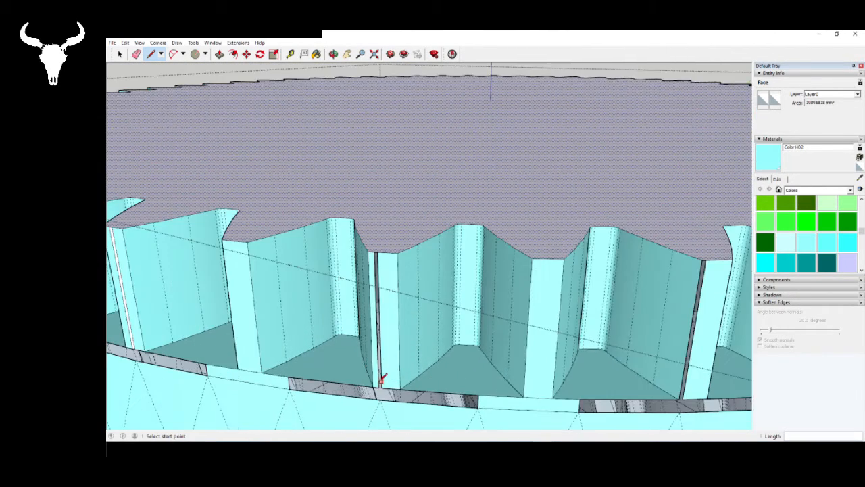
{"action": "left_click", "coordinate": [380, 382]}
{"action": "scroll", "coordinate": [277, 358], "scroll_direction": "down", "scroll_amount": 6}
{"action": "scroll", "coordinate": [365, 378], "scroll_direction": "up", "scroll_amount": 5}
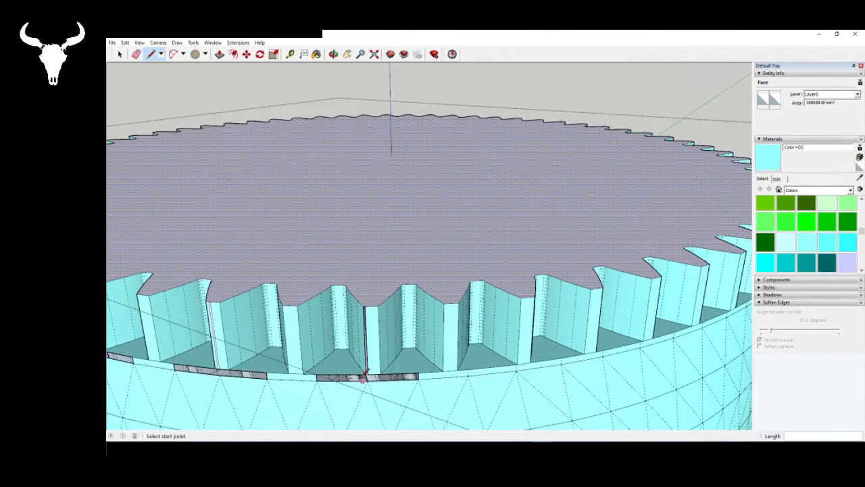
{"action": "scroll", "coordinate": [364, 379], "scroll_direction": "up", "scroll_amount": 4}
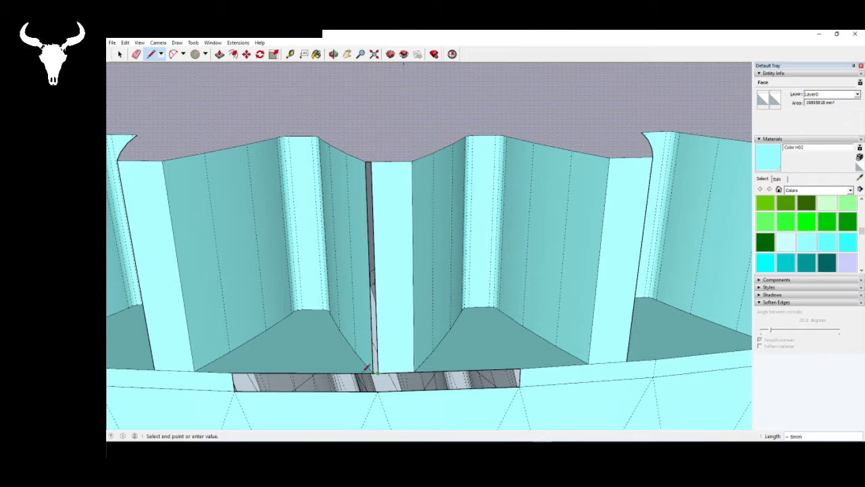
- Close that slot with a 250 mm line up to its top corner and a second line from its top edge back down
{"action": "scroll", "coordinate": [183, 347], "scroll_direction": "down", "scroll_amount": 3}
{"action": "scroll", "coordinate": [294, 331], "scroll_direction": "up", "scroll_amount": 8}
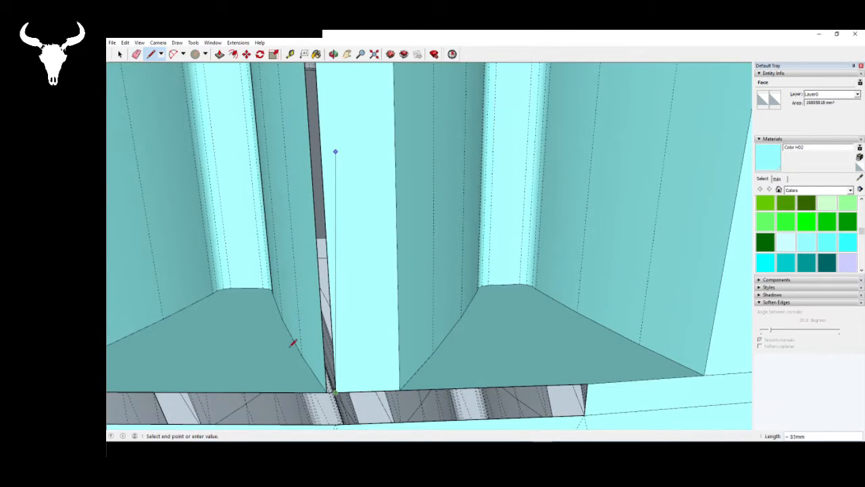
{"action": "scroll", "coordinate": [293, 342], "scroll_direction": "down", "scroll_amount": 3}
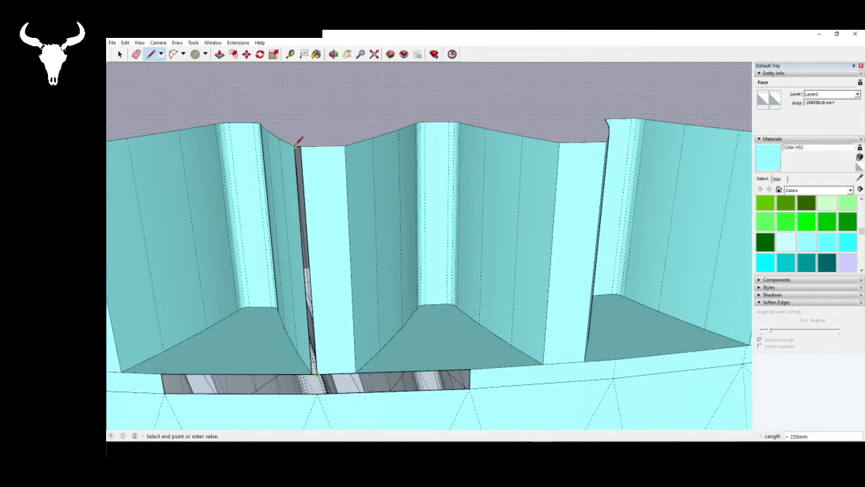
{"action": "left_click", "coordinate": [295, 144]}
{"action": "left_click", "coordinate": [297, 145]}
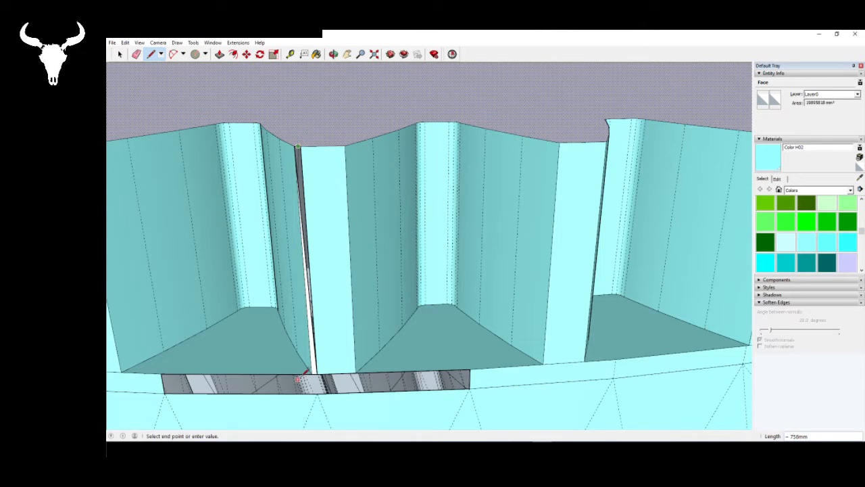
{"action": "left_click", "coordinate": [316, 373]}
- Connect the two lower corners of the next open slot further around the gear with a 5 mm line
{"action": "scroll", "coordinate": [229, 291], "scroll_direction": "down", "scroll_amount": 3}
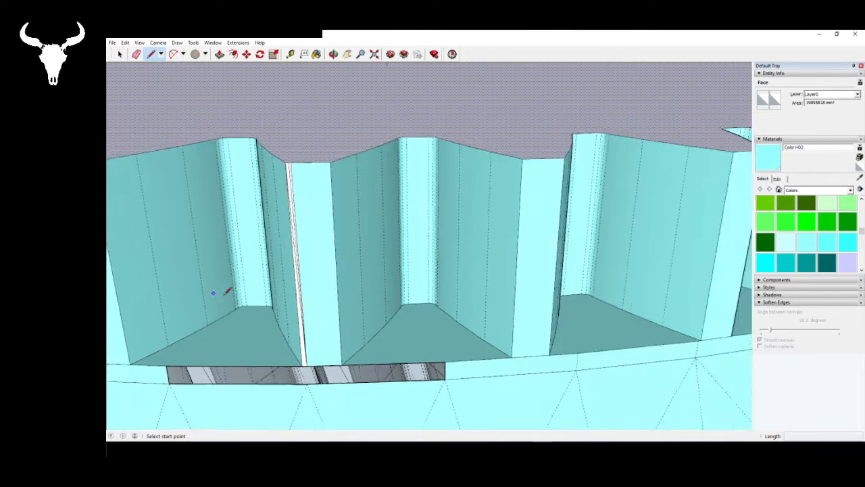
{"action": "middle_click_drag", "start_coordinate": [470, 277], "coordinate": [356, 249]}
{"action": "scroll", "coordinate": [359, 254], "scroll_direction": "down", "scroll_amount": 4}
{"action": "scroll", "coordinate": [283, 249], "scroll_direction": "down", "scroll_amount": 5}
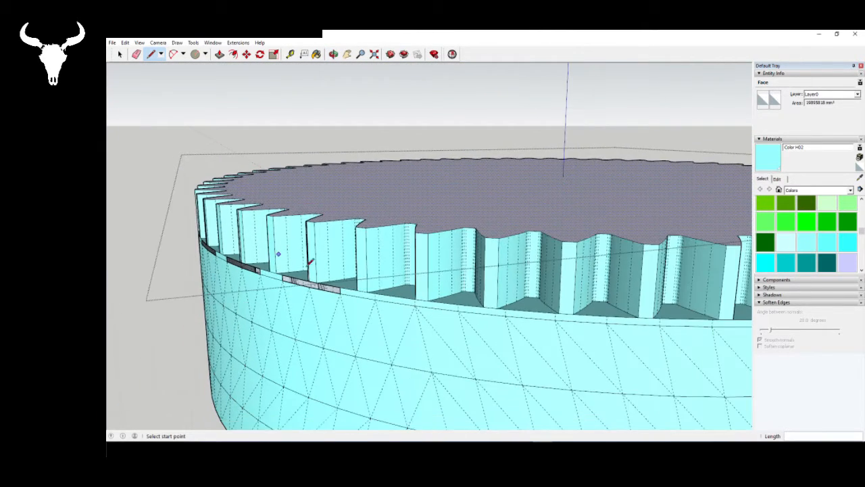
{"action": "middle_click_drag", "start_coordinate": [601, 265], "coordinate": [432, 290]}
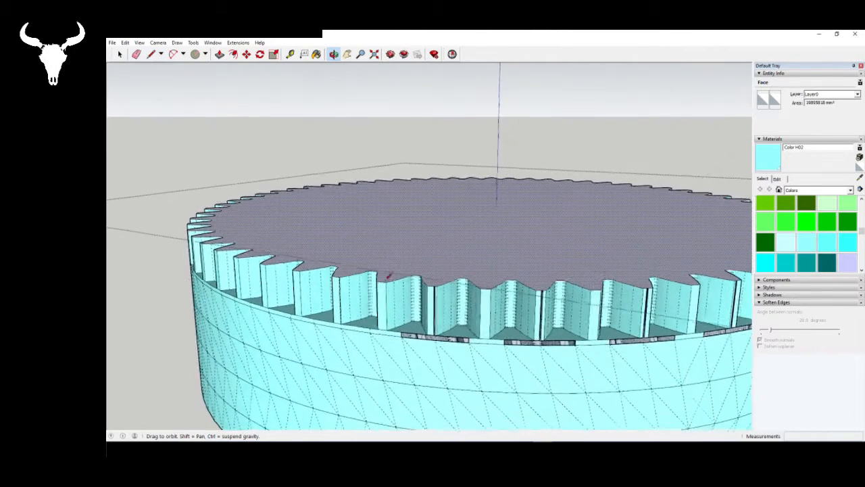
{"action": "scroll", "coordinate": [433, 325], "scroll_direction": "up", "scroll_amount": 6}
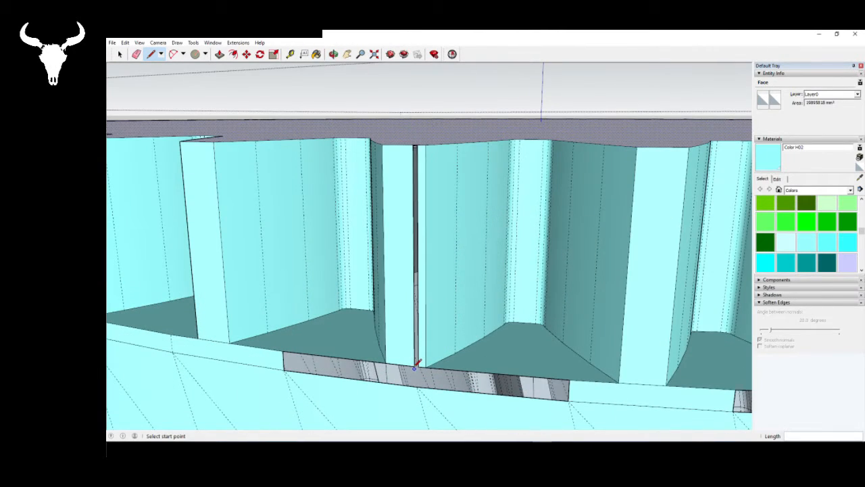
{"action": "left_click", "coordinate": [415, 366]}
{"action": "scroll", "coordinate": [420, 359], "scroll_direction": "up", "scroll_amount": 5}
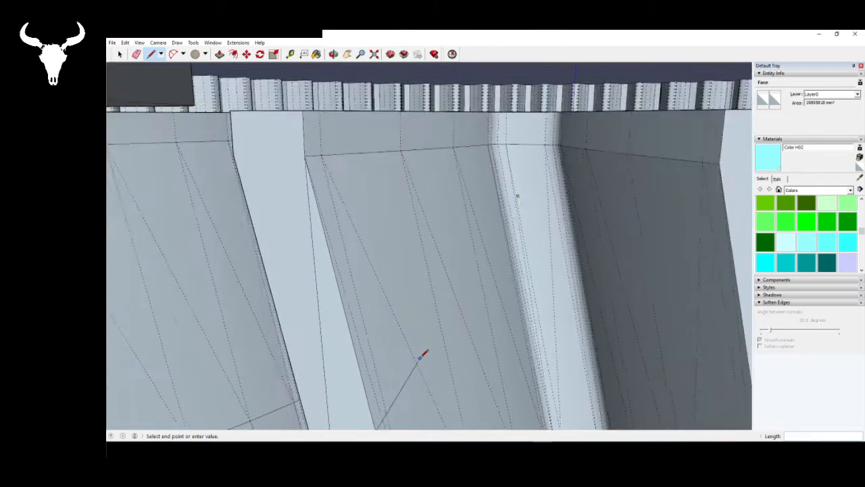
{"action": "scroll", "coordinate": [406, 338], "scroll_direction": "down", "scroll_amount": 5}
{"action": "left_click", "coordinate": [396, 360]}
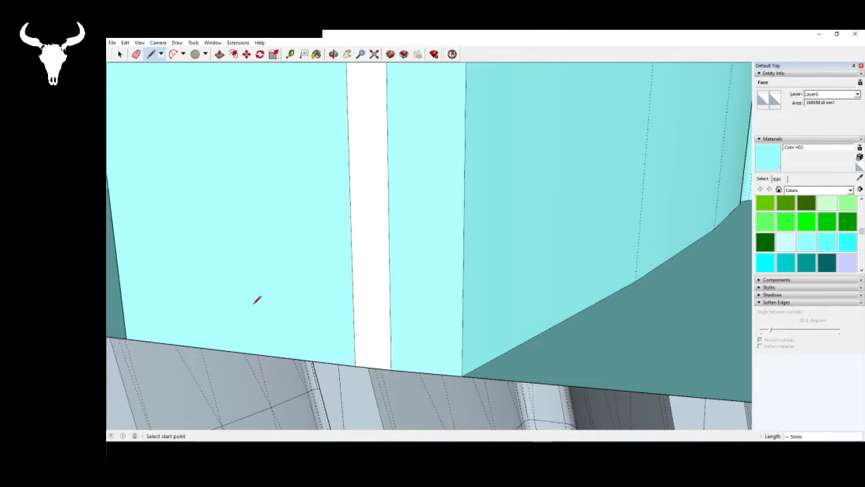
- Draw a line between the lower endpoints of the neighbouring open slot to fill it with a face
{"action": "scroll", "coordinate": [277, 308], "scroll_direction": "down", "scroll_amount": 8}
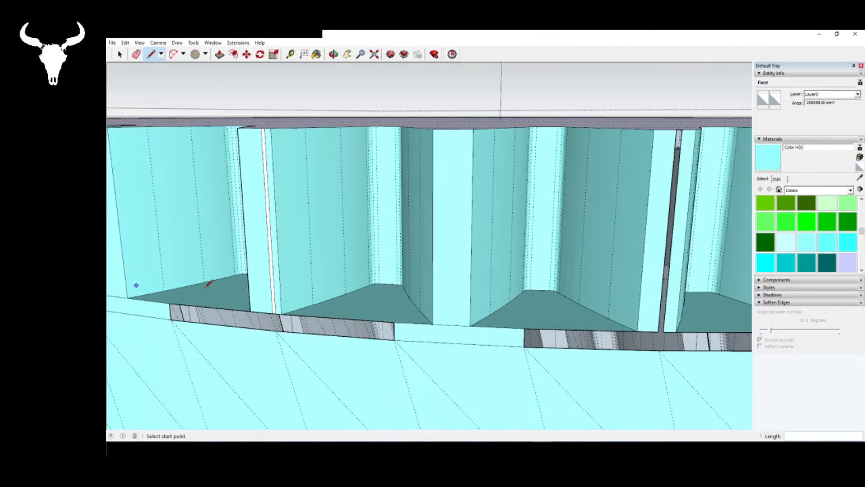
{"action": "scroll", "coordinate": [208, 283], "scroll_direction": "down", "scroll_amount": 3}
{"action": "scroll", "coordinate": [398, 300], "scroll_direction": "up", "scroll_amount": 7}
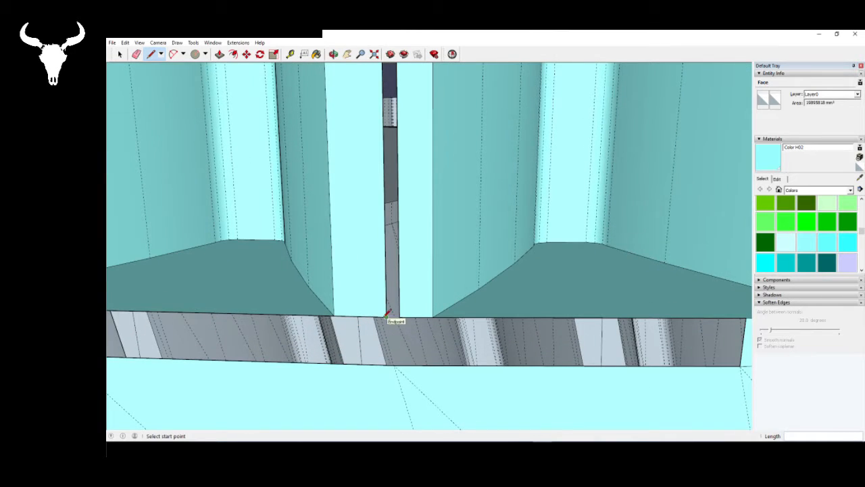
{"action": "left_click", "coordinate": [387, 313]}
{"action": "left_click", "coordinate": [399, 315]}
- Bridge the lower end of the next open slot with a 7 mm line to create its face
{"action": "scroll", "coordinate": [308, 300], "scroll_direction": "down", "scroll_amount": 3}
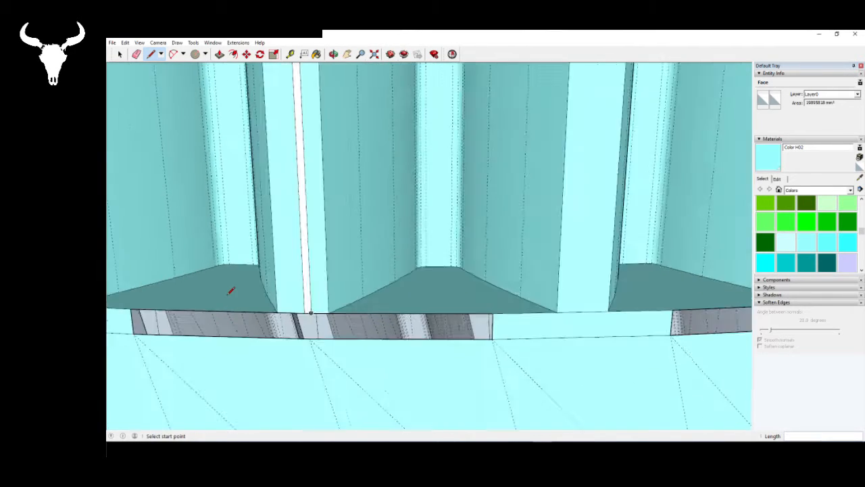
{"action": "scroll", "coordinate": [230, 291], "scroll_direction": "down", "scroll_amount": 4}
{"action": "scroll", "coordinate": [411, 282], "scroll_direction": "up", "scroll_amount": 5}
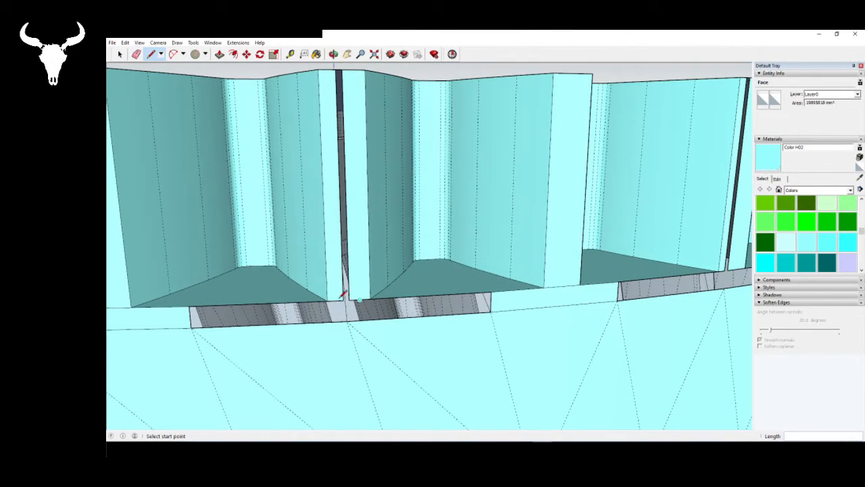
{"action": "left_click", "coordinate": [343, 300]}
{"action": "scroll", "coordinate": [349, 298], "scroll_direction": "up", "scroll_amount": 2}
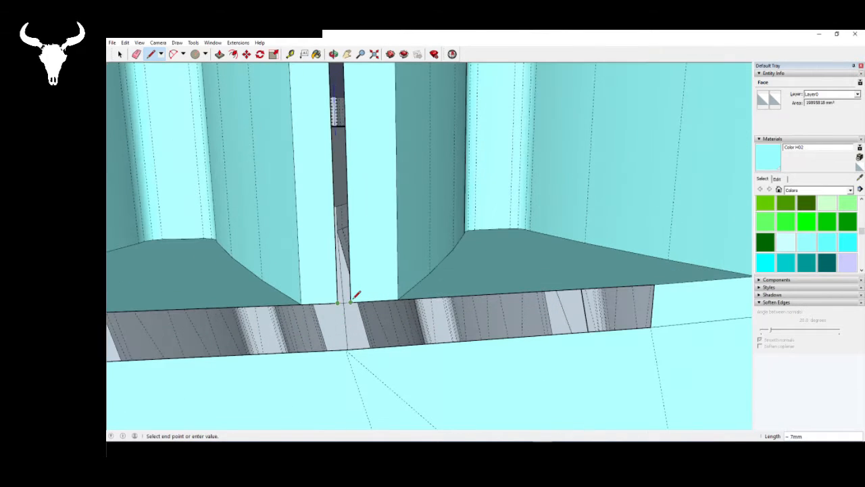
- Draw a short line across the lower end of the following narrow slot to close it with a face
{"action": "scroll", "coordinate": [192, 296], "scroll_direction": "down", "scroll_amount": 5}
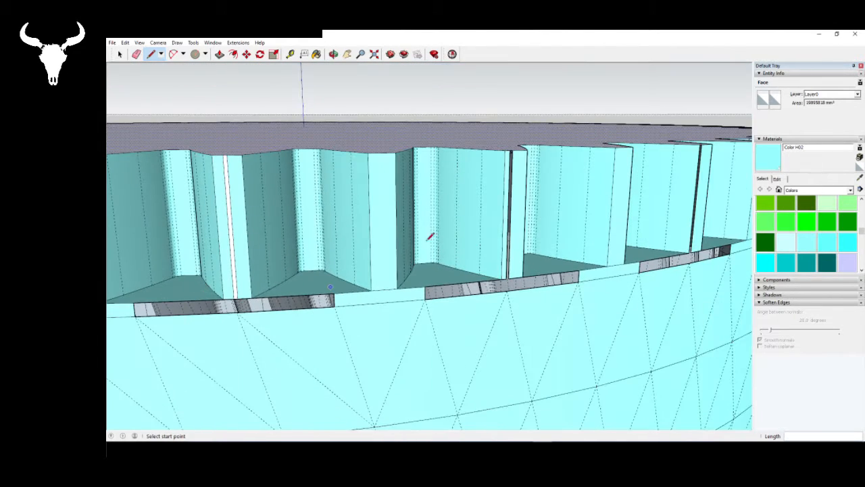
{"action": "middle_click_drag", "start_coordinate": [426, 241], "coordinate": [392, 259]}
{"action": "scroll", "coordinate": [301, 301], "scroll_direction": "up", "scroll_amount": 3}
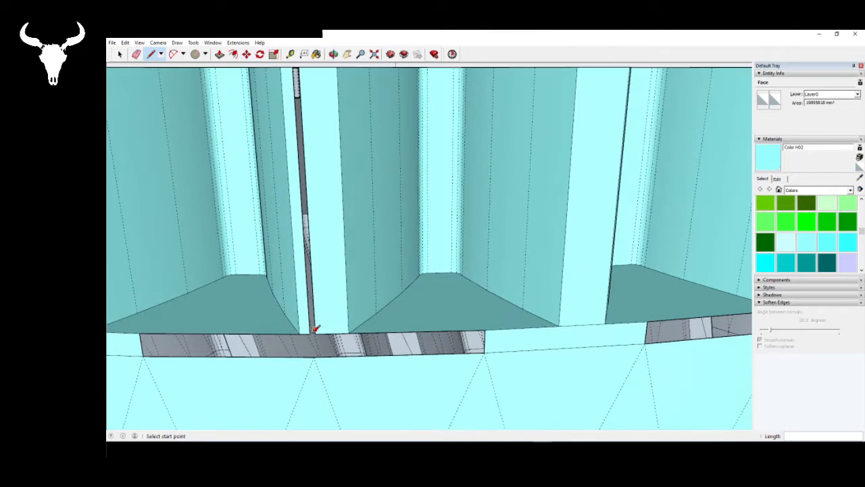
{"action": "left_click", "coordinate": [311, 333]}
{"action": "left_click", "coordinate": [314, 333]}
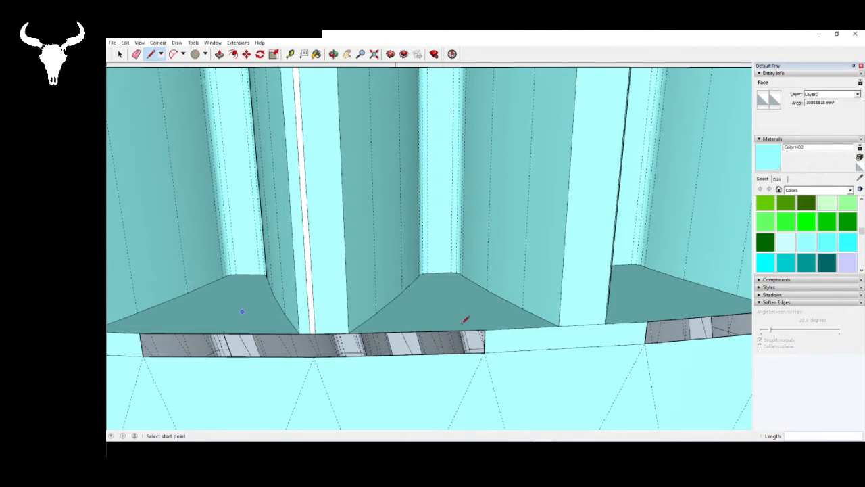
- Draw a 6 mm line across the lower end of the next open slot at the tooth edge
{"action": "scroll", "coordinate": [544, 300], "scroll_direction": "down", "scroll_amount": 3}
{"action": "scroll", "coordinate": [579, 289], "scroll_direction": "up", "scroll_amount": 5}
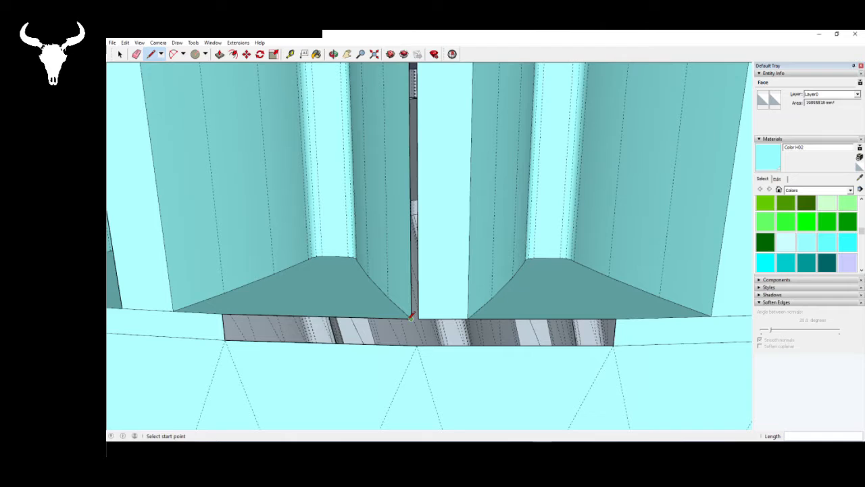
{"action": "left_click", "coordinate": [411, 318]}
- Divide the slot with a 250 mm line up to its top corner and another from its top edge down to its lower corner
{"action": "scroll", "coordinate": [378, 301], "scroll_direction": "down", "scroll_amount": 2}
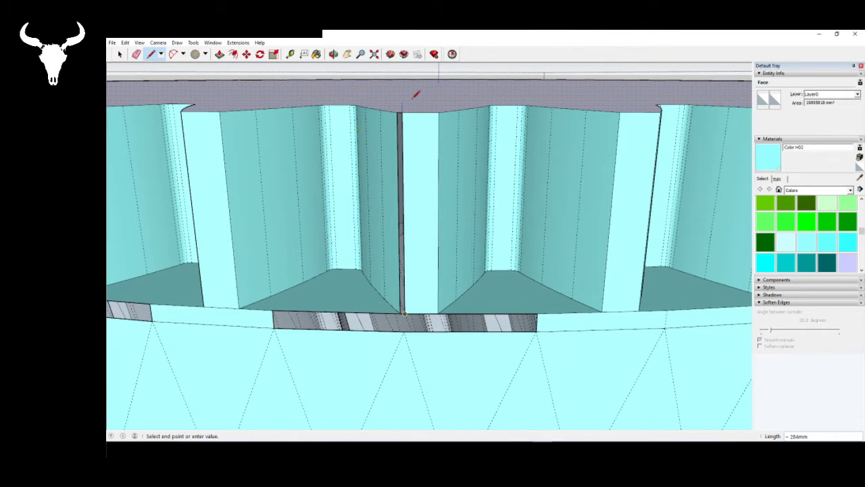
{"action": "scroll", "coordinate": [408, 103], "scroll_direction": "up", "scroll_amount": 5}
{"action": "left_click", "coordinate": [397, 154]}
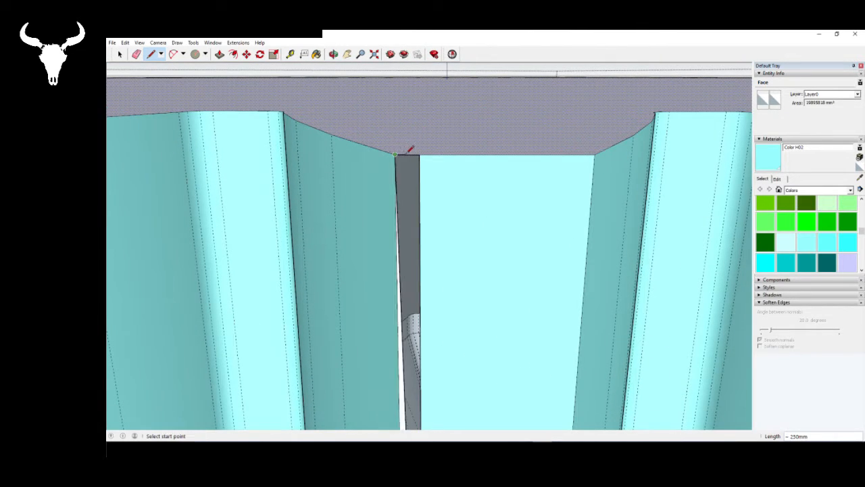
{"action": "left_click", "coordinate": [408, 154]}
{"action": "scroll", "coordinate": [409, 154], "scroll_direction": "down", "scroll_amount": 5}
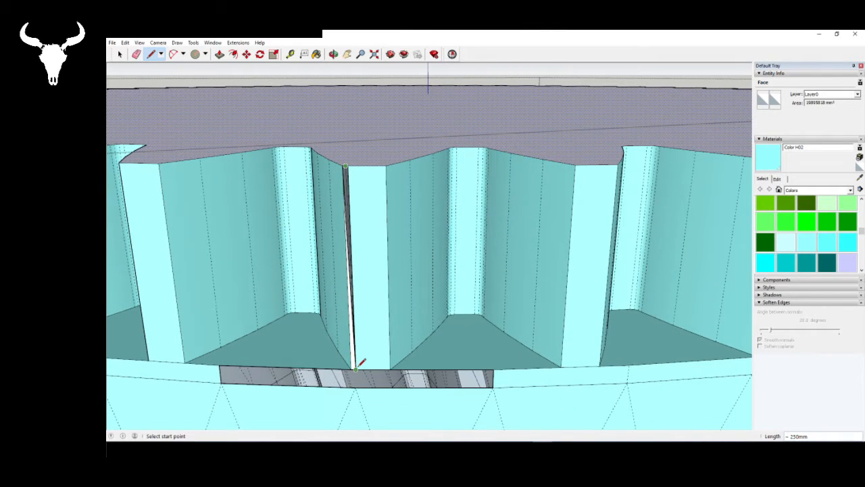
- Select the gear's large top face together with its toothed boundary edges
{"action": "mouse_move", "coordinate": [550, 321]}
{"action": "middle_mouse_down"}
{"action": "mouse_move", "coordinate": [568, 290]}
{"action": "mouse_move", "coordinate": [601, 312]}
{"action": "mouse_move", "coordinate": [486, 318]}
{"action": "mouse_move", "coordinate": [332, 274]}
{"action": "middle_mouse_up"}
{"action": "scroll", "coordinate": [332, 274], "scroll_direction": "down", "scroll_amount": 6}
{"action": "middle_click_drag", "start_coordinate": [552, 282], "coordinate": [380, 279]}
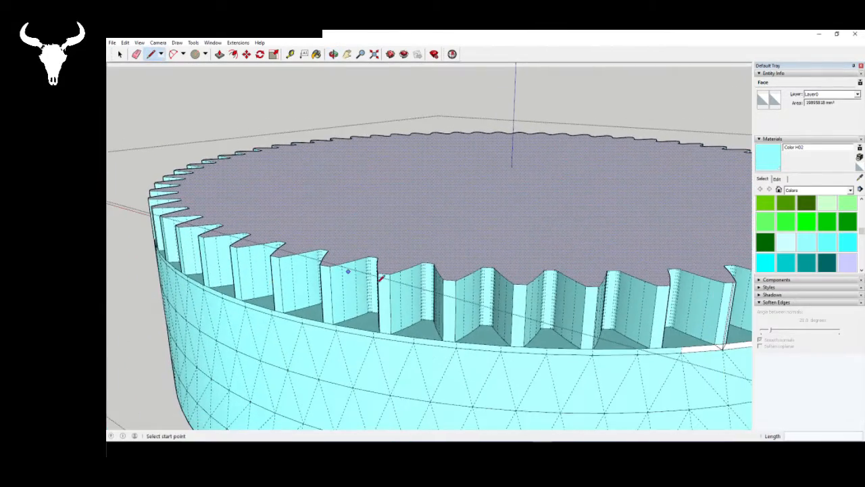
{"action": "scroll", "coordinate": [380, 279], "scroll_direction": "down", "scroll_amount": 2}
{"action": "mouse_move", "coordinate": [593, 298]}
{"action": "middle_mouse_down"}
{"action": "mouse_move", "coordinate": [471, 298]}
{"action": "mouse_move", "coordinate": [414, 315]}
{"action": "middle_mouse_up"}
{"action": "key", "text": "space"}
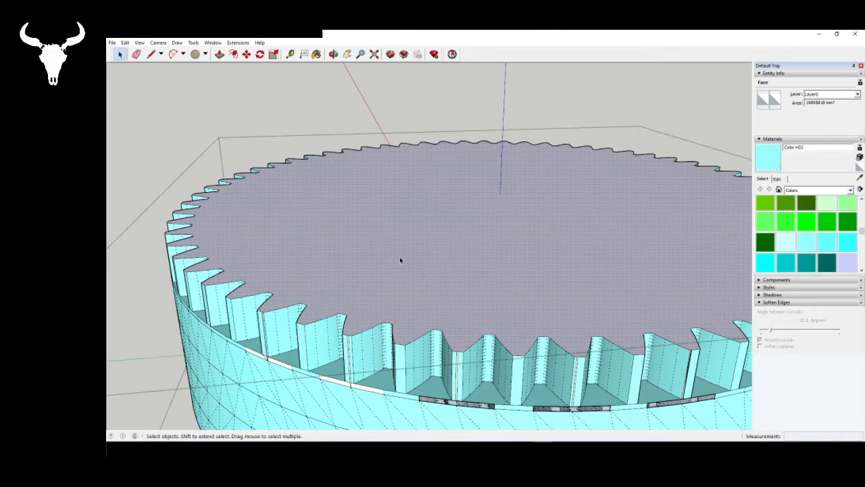
{"action": "double_click", "coordinate": [374, 237]}
{"action": "middle_click_drag", "start_coordinate": [374, 236], "coordinate": [515, 246]}
{"action": "scroll", "coordinate": [273, 237], "scroll_direction": "down", "scroll_amount": 3}
{"action": "scroll", "coordinate": [557, 246], "scroll_direction": "up", "scroll_amount": 2}
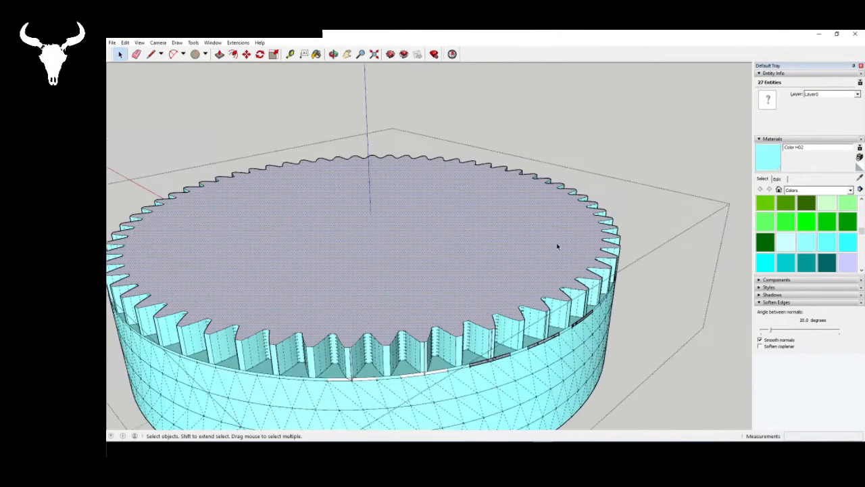
{"action": "scroll", "coordinate": [275, 286], "scroll_direction": "down", "scroll_amount": 3}
{"action": "middle_click_drag", "start_coordinate": [276, 286], "coordinate": [408, 245]}
{"action": "scroll", "coordinate": [407, 245], "scroll_direction": "up", "scroll_amount": 4}
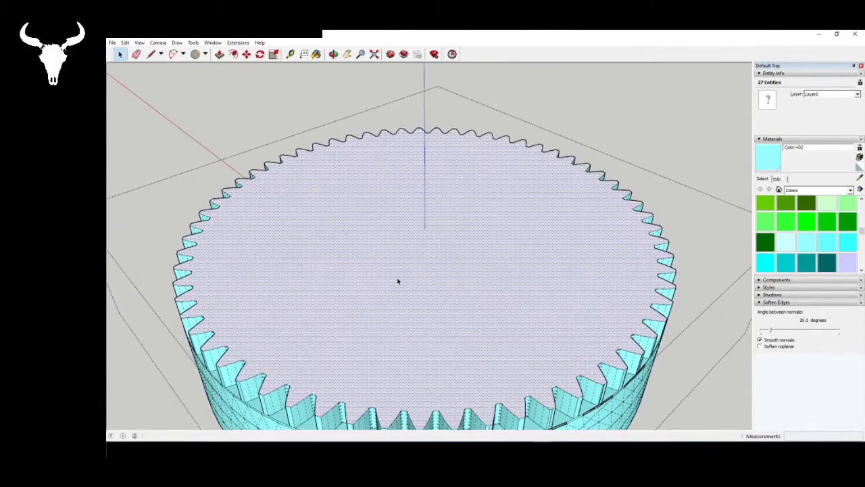
{"action": "key", "text": "q"}
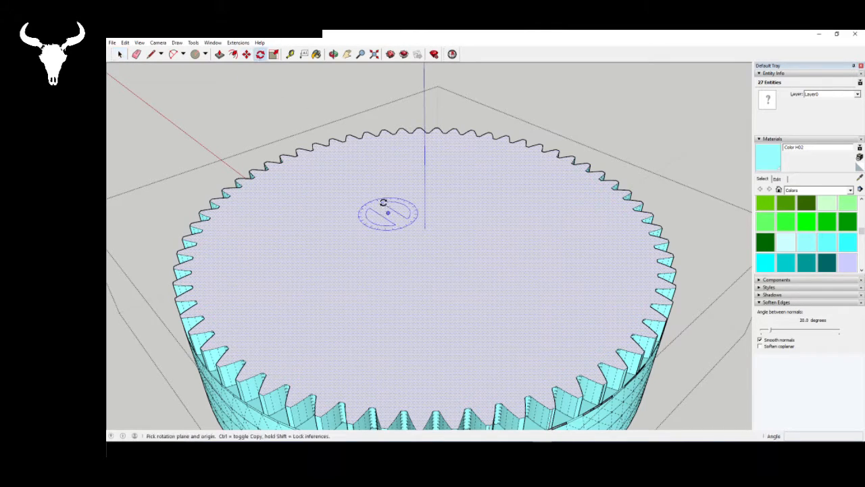
{"action": "scroll", "coordinate": [389, 277], "scroll_direction": "down", "scroll_amount": 2}
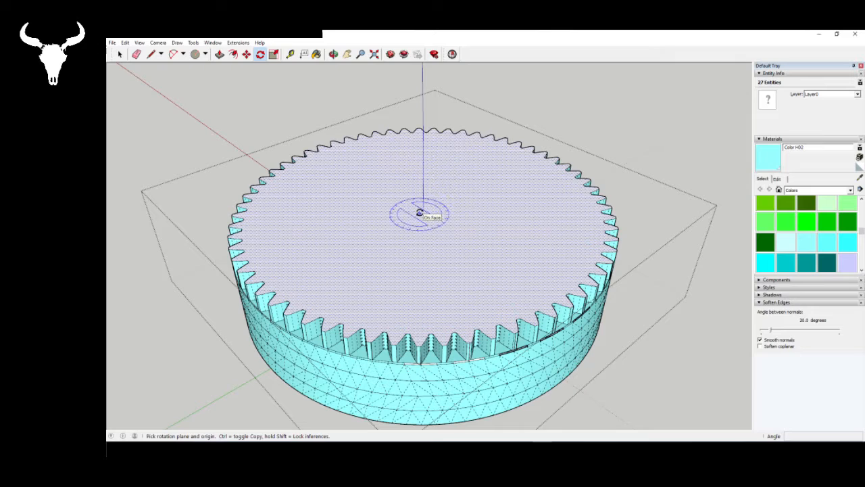
{"action": "middle_click_drag", "start_coordinate": [446, 292], "coordinate": [448, 99]}
{"action": "key", "text": "space"}
- Draw a vertical line from the origin at the gear's underside up through the top face to mark its centre
{"action": "left_click", "coordinate": [151, 54]}
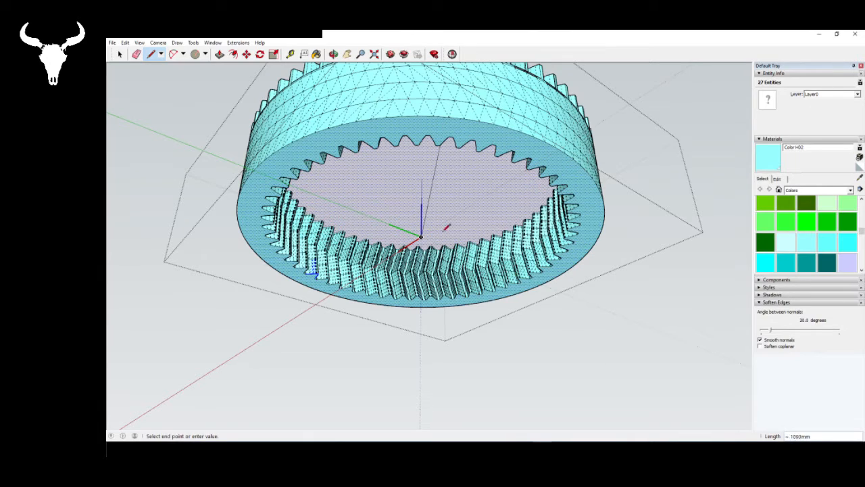
{"action": "middle_click_drag", "start_coordinate": [421, 233], "coordinate": [429, 116]}
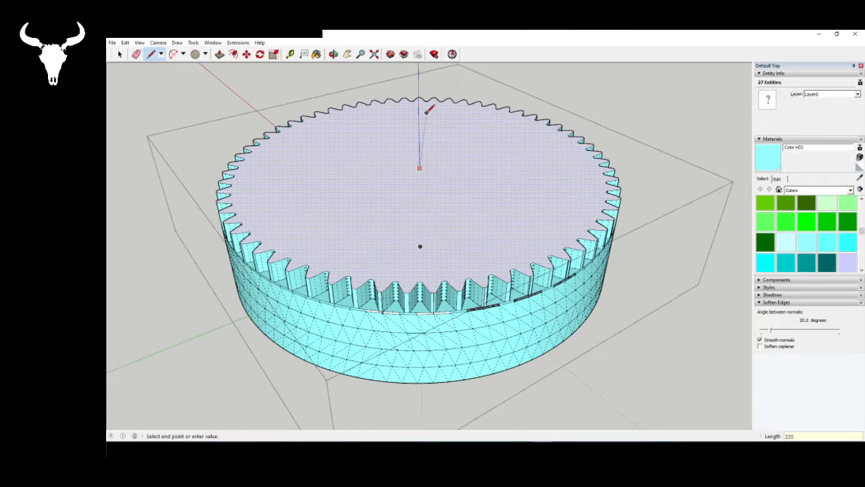
{"action": "key", "text": "Escape"}
{"action": "key", "text": "space"}
{"action": "mouse_move", "coordinate": [427, 115]}
{"action": "middle_mouse_down"}
{"action": "mouse_move", "coordinate": [384, 172]}
{"action": "mouse_move", "coordinate": [248, 81]}
{"action": "middle_mouse_up"}
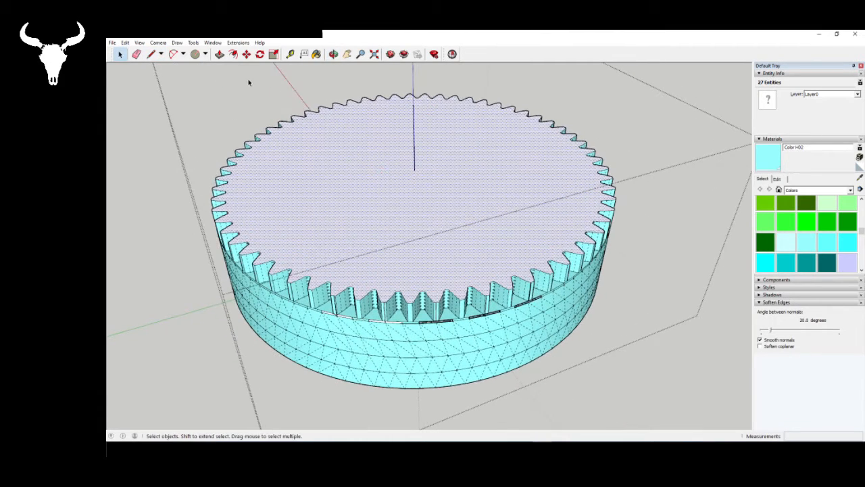
- Try rotating the selected top face 1.5 degrees about the end of the centre line
{"action": "left_click", "coordinate": [260, 54]}
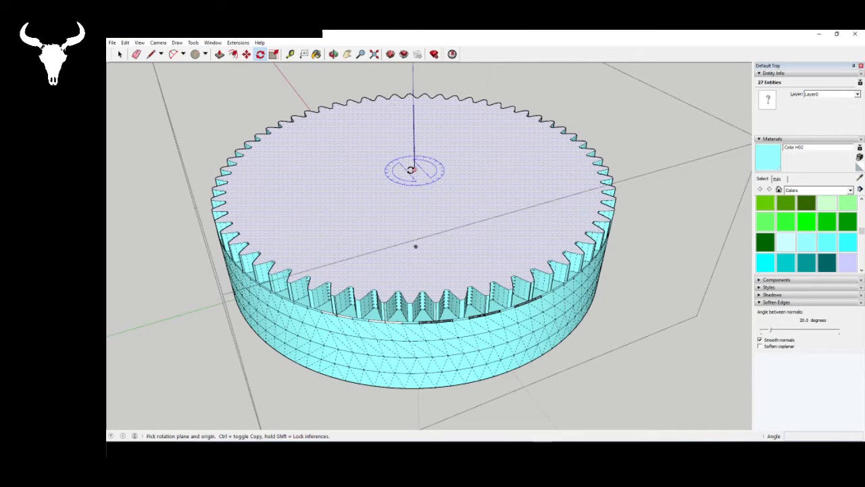
{"action": "left_click", "coordinate": [415, 168]}
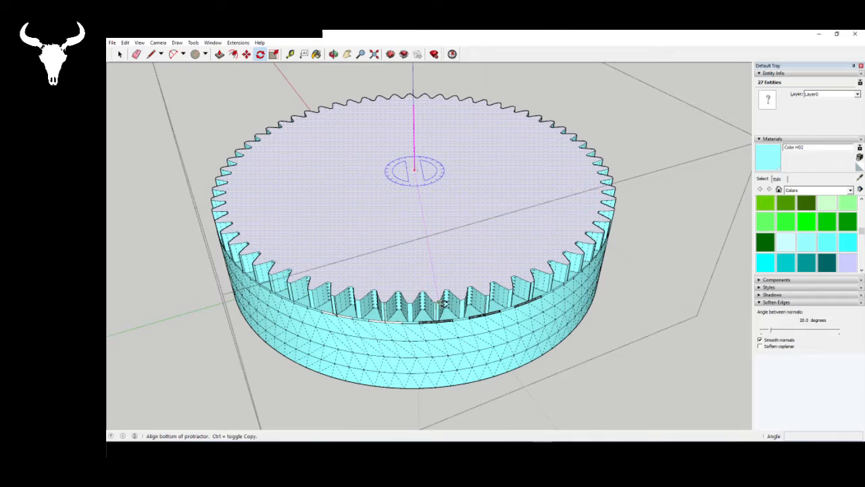
{"action": "left_click", "coordinate": [444, 303]}
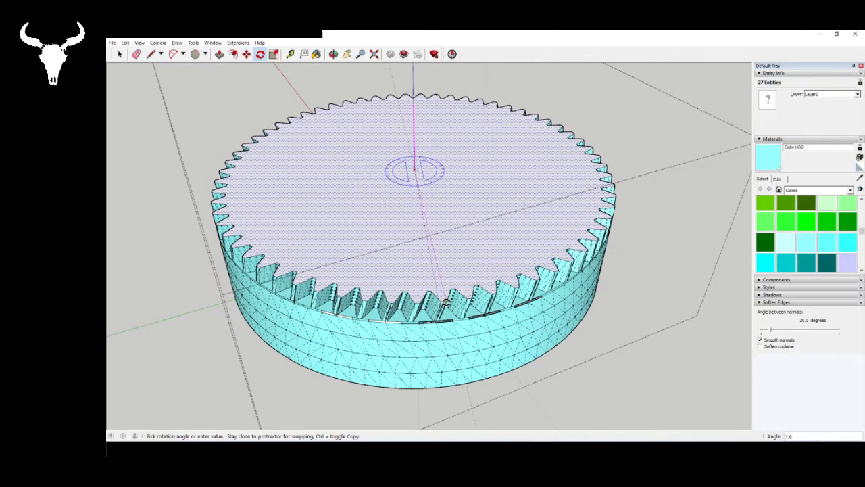
{"action": "type", "text": "1.6"}
{"action": "key", "text": "Return"}
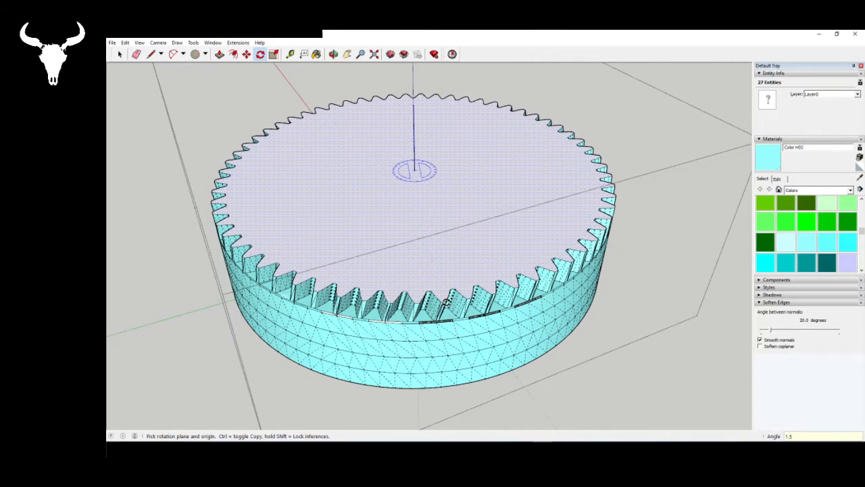
- Examine the slanted herringbone teeth inside the ring from below
{"action": "middle_click_drag", "start_coordinate": [451, 296], "coordinate": [351, 198]}
{"action": "scroll", "coordinate": [472, 279], "scroll_direction": "up", "scroll_amount": 10}
{"action": "middle_click_drag", "start_coordinate": [472, 278], "coordinate": [484, 112]}
{"action": "scroll", "coordinate": [485, 292], "scroll_direction": "down", "scroll_amount": 5}
{"action": "scroll", "coordinate": [476, 281], "scroll_direction": "up", "scroll_amount": 5}
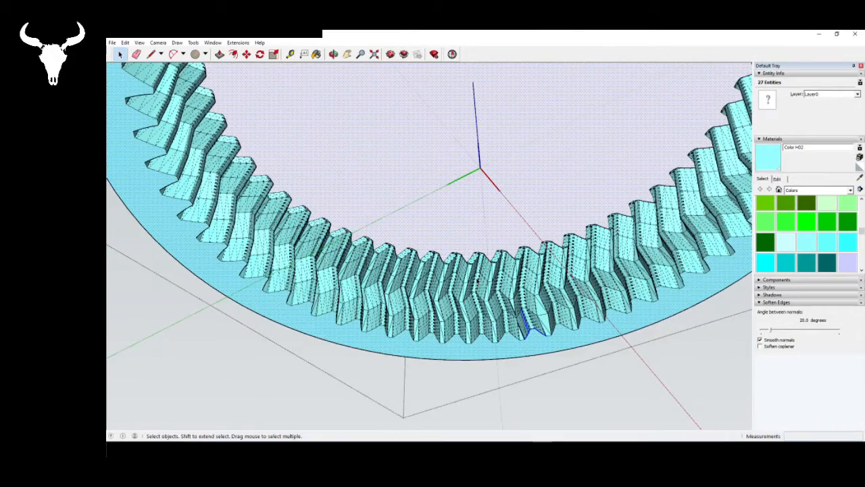
{"action": "mouse_move", "coordinate": [459, 278]}
{"action": "middle_mouse_down"}
{"action": "mouse_move", "coordinate": [476, 281]}
{"action": "mouse_move", "coordinate": [466, 279]}
{"action": "middle_mouse_up"}
{"action": "scroll", "coordinate": [465, 279], "scroll_direction": "down", "scroll_amount": 4}
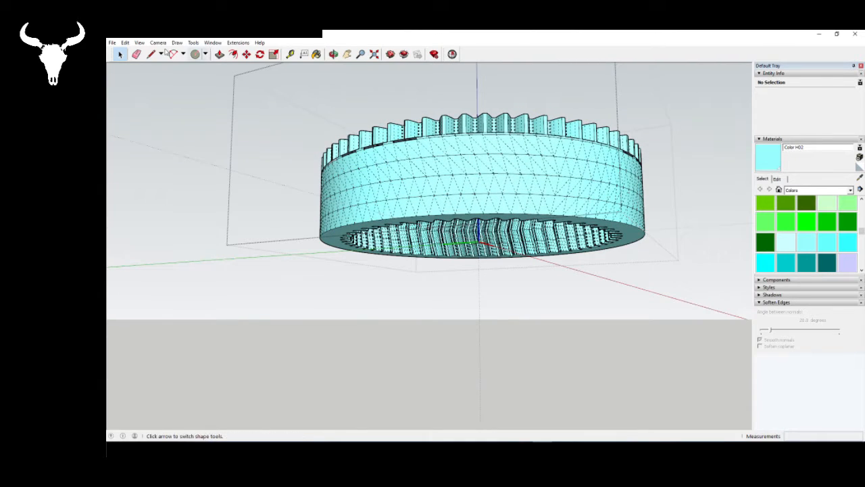
- Turn off the display of hidden geometry
{"action": "left_click", "coordinate": [139, 42]}
{"action": "left_click", "coordinate": [170, 73]}
{"action": "mouse_move", "coordinate": [498, 221]}
{"action": "middle_mouse_down"}
{"action": "mouse_move", "coordinate": [494, 87]}
{"action": "mouse_move", "coordinate": [471, 160]}
{"action": "mouse_move", "coordinate": [472, 125]}
{"action": "mouse_move", "coordinate": [480, 379]}
{"action": "mouse_move", "coordinate": [471, 200]}
{"action": "mouse_move", "coordinate": [432, 109]}
{"action": "mouse_move", "coordinate": [404, 309]}
{"action": "middle_mouse_up"}
- Select the top face and rotate it slightly counterclockwise about its centre, slanting the outer teeth
{"action": "left_click", "coordinate": [471, 200]}
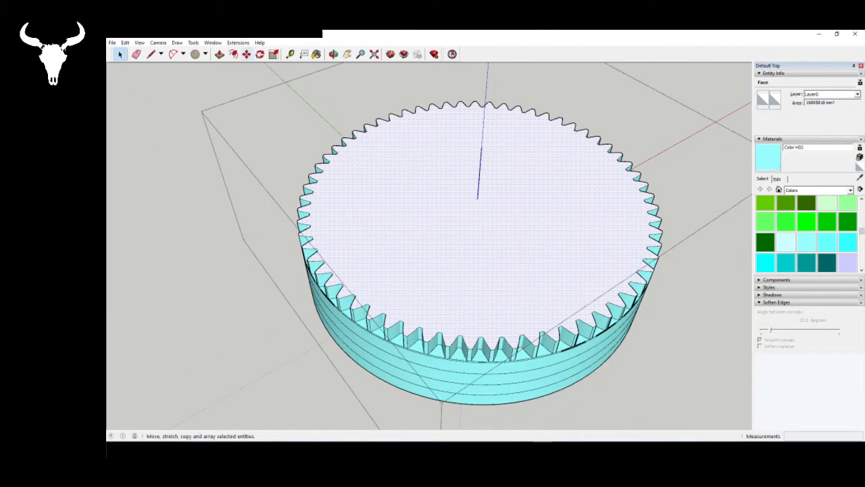
{"action": "left_click", "coordinate": [261, 54]}
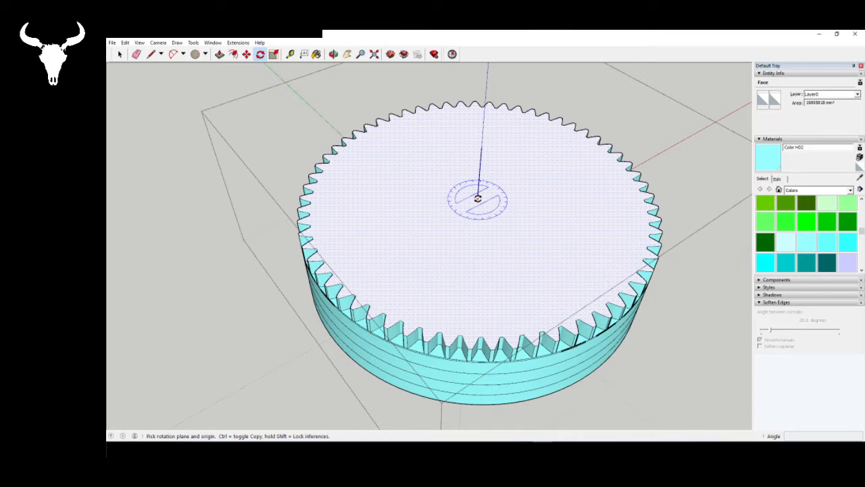
{"action": "left_click_drag", "start_coordinate": [478, 198], "coordinate": [514, 346]}
{"action": "scroll", "coordinate": [517, 350], "scroll_direction": "up", "scroll_amount": 5}
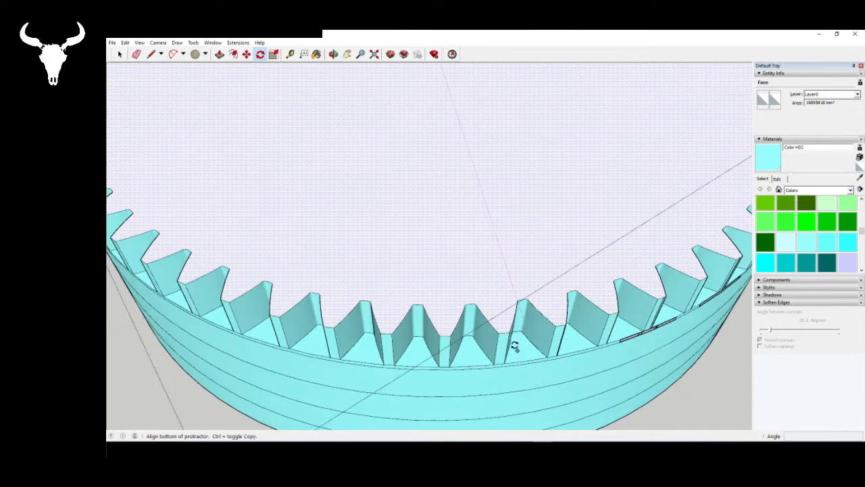
{"action": "left_click", "coordinate": [499, 335]}
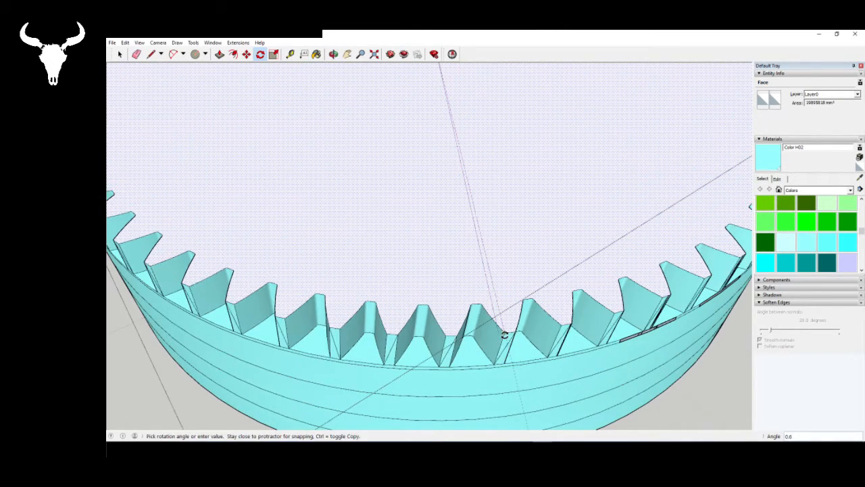
{"action": "type", "text": "2"}
{"action": "key", "text": "Return"}
{"action": "key", "text": "space"}
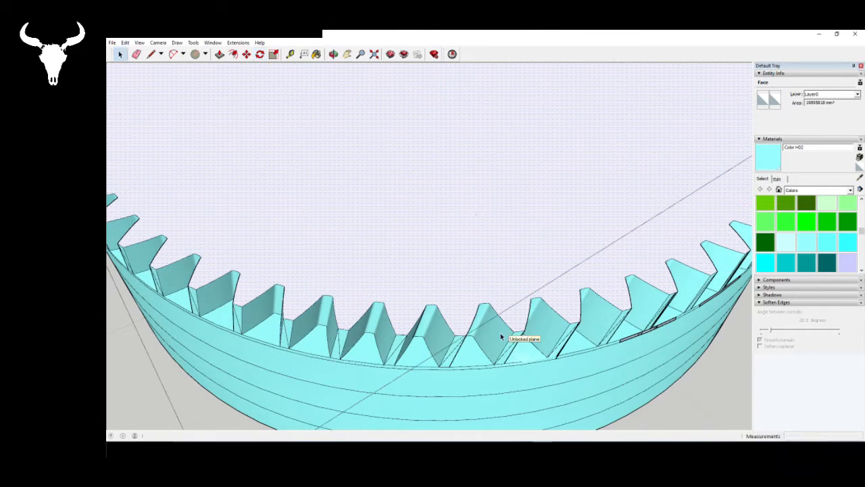
- Extrude the rotated top face upward by 250 mm
{"action": "scroll", "coordinate": [344, 319], "scroll_direction": "down", "scroll_amount": 6}
{"action": "middle_click_drag", "start_coordinate": [402, 268], "coordinate": [348, 291]}
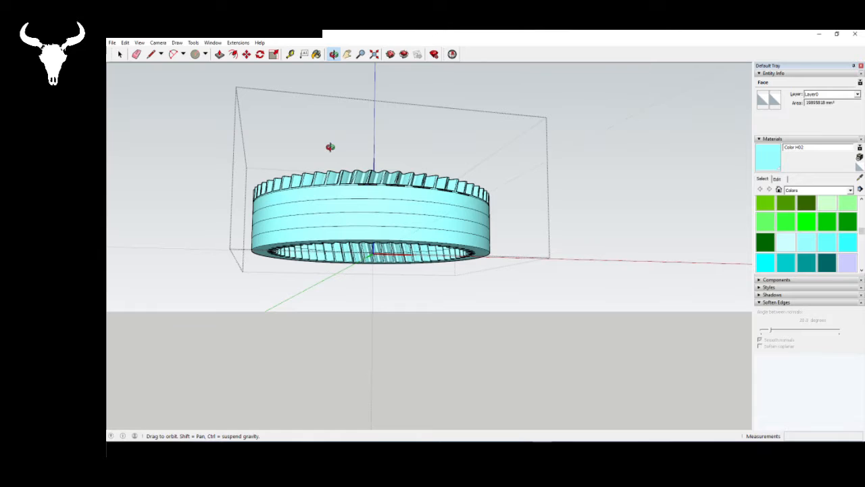
{"action": "middle_click_drag", "start_coordinate": [331, 147], "coordinate": [350, 324]}
{"action": "scroll", "coordinate": [350, 324], "scroll_direction": "up", "scroll_amount": 5}
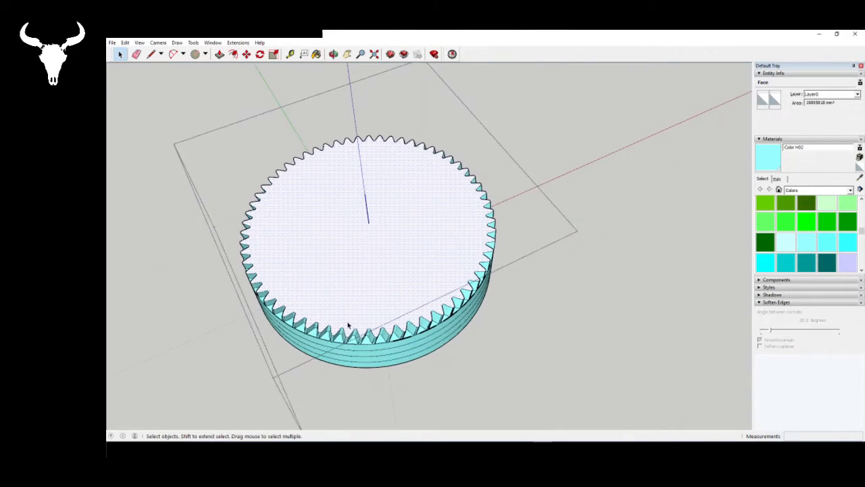
{"action": "left_click", "coordinate": [219, 54]}
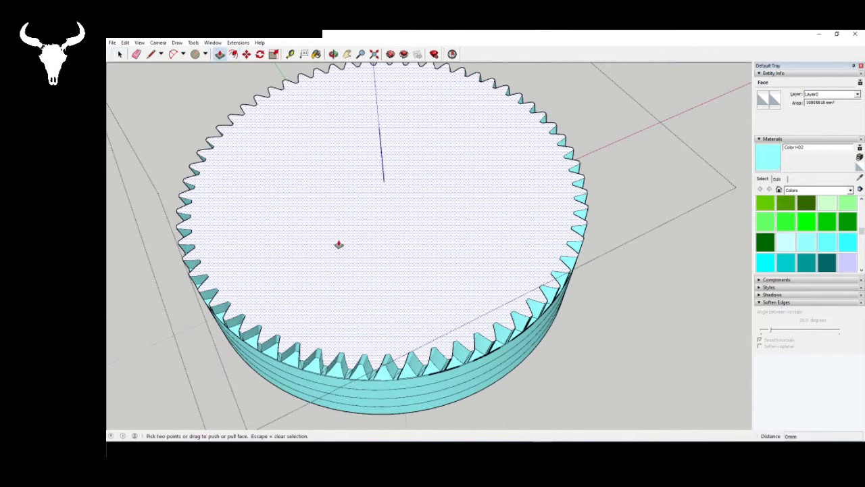
{"action": "double_click", "coordinate": [338, 238]}
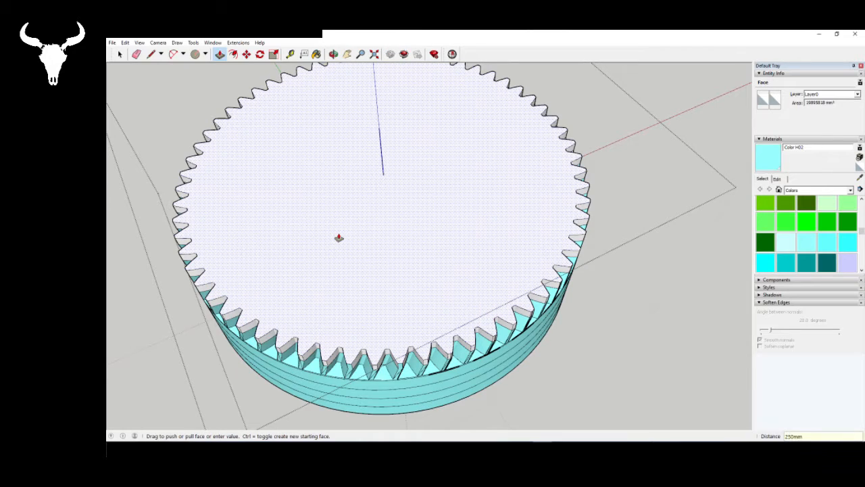
{"action": "left_click", "coordinate": [339, 238]}
{"action": "key", "text": "space"}
{"action": "left_click", "coordinate": [344, 195]}
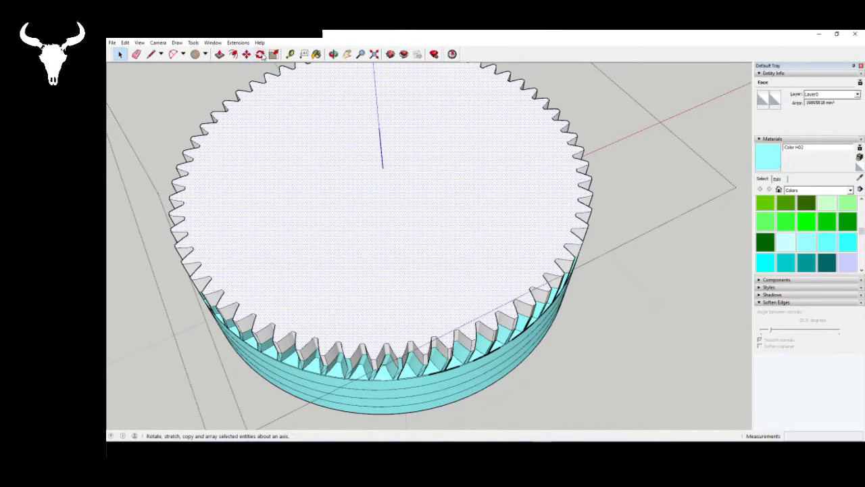
{"action": "left_click", "coordinate": [260, 54]}
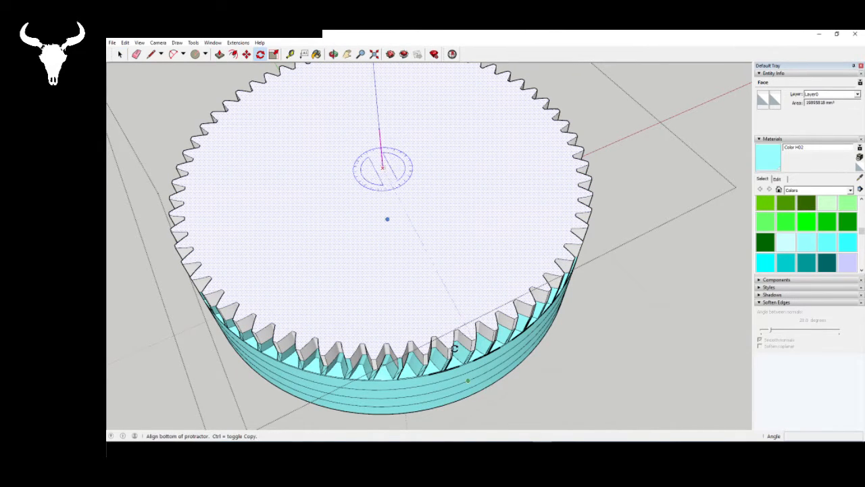
{"action": "left_click", "coordinate": [427, 353]}
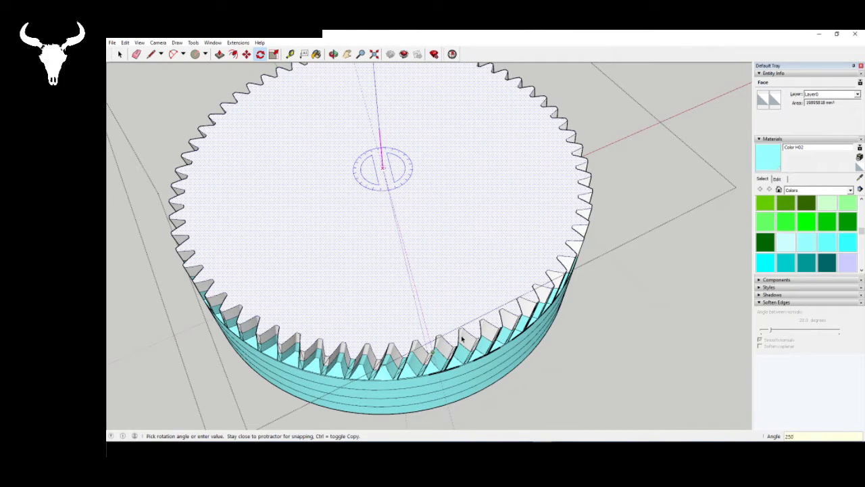
{"action": "left_click", "coordinate": [462, 338]}
{"action": "key", "text": "space"}
- Rotate the raised top face 1.5 degrees counterclockwise about its centre, starting from a tooth corner
{"action": "middle_click_drag", "start_coordinate": [467, 334], "coordinate": [448, 270]}
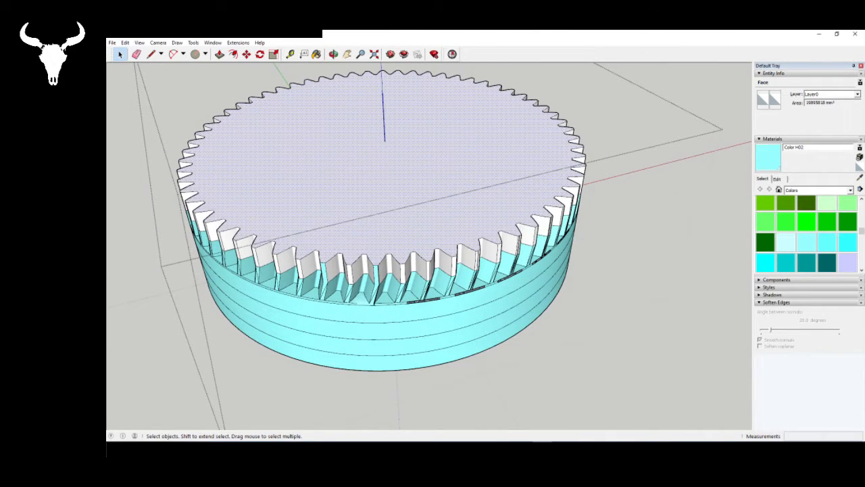
{"action": "left_click", "coordinate": [260, 54]}
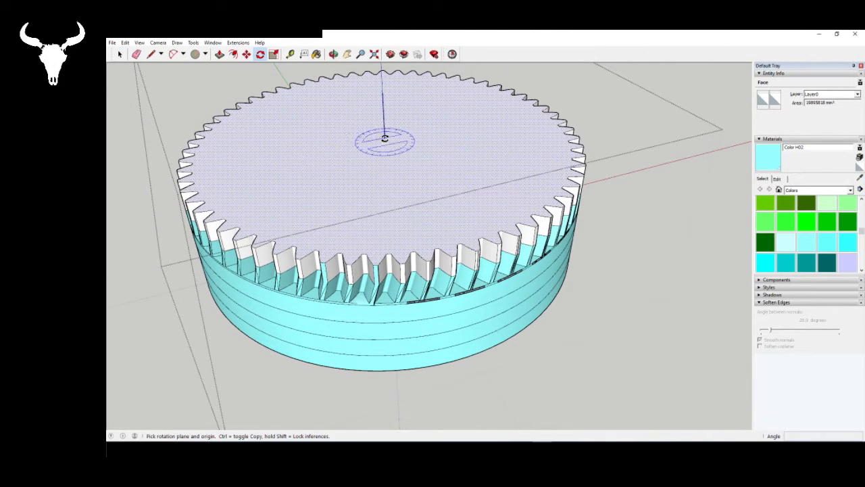
{"action": "left_click", "coordinate": [408, 262]}
{"action": "key", "text": "Return"}
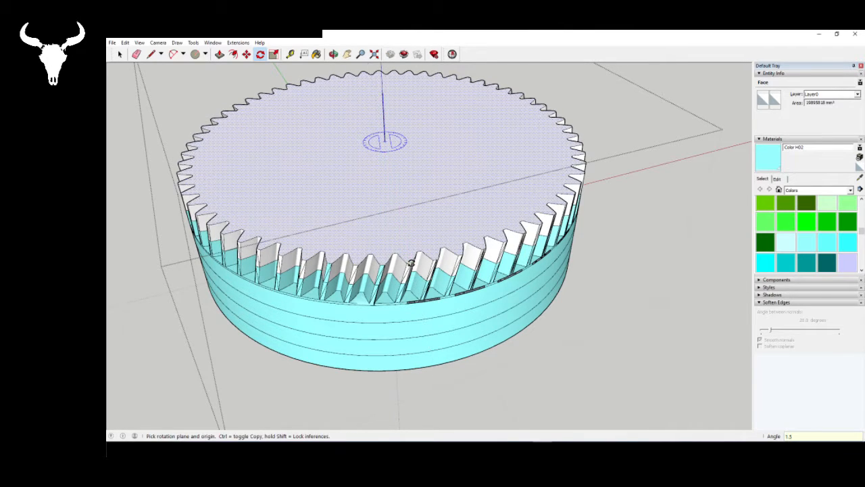
{"action": "key", "text": "space"}
- Extrude the newly rotated top face upward by another 250 mm
{"action": "middle_click_drag", "start_coordinate": [426, 215], "coordinate": [292, 144]}
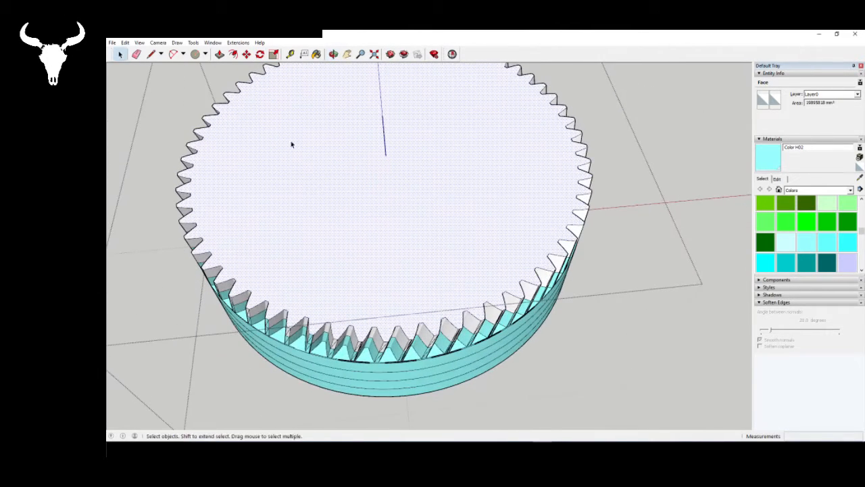
{"action": "left_click", "coordinate": [219, 54]}
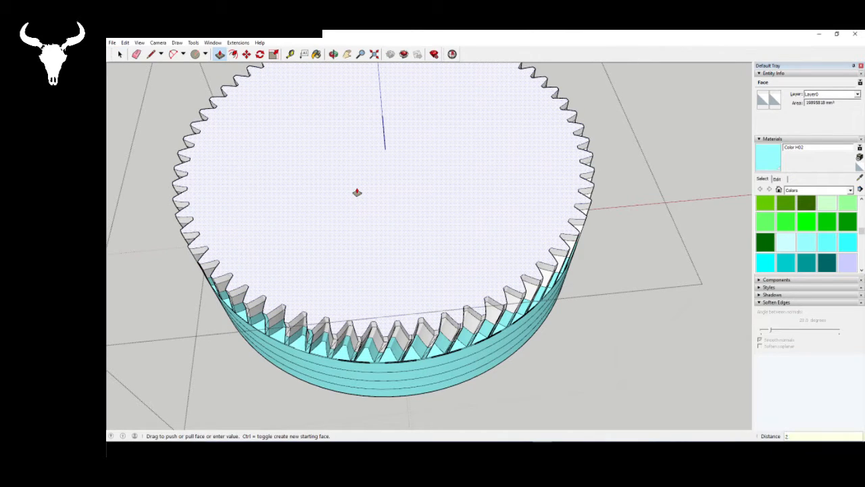
{"action": "key", "text": "Return"}
{"action": "key", "text": "space"}
- Select the raised top face and rotate it slightly clockwise about its centre, starting from a tooth corner
{"action": "left_click", "coordinate": [249, 84]}
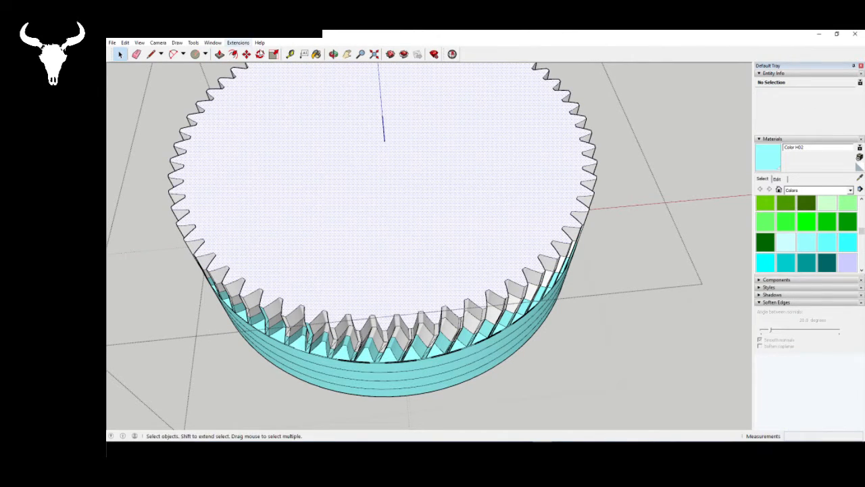
{"action": "left_click", "coordinate": [259, 54]}
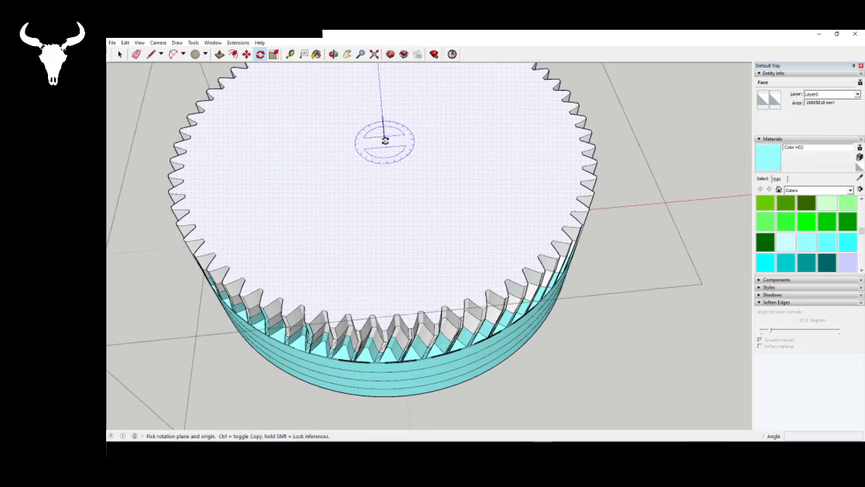
{"action": "left_click", "coordinate": [384, 141]}
{"action": "scroll", "coordinate": [416, 324], "scroll_direction": "up", "scroll_amount": 2}
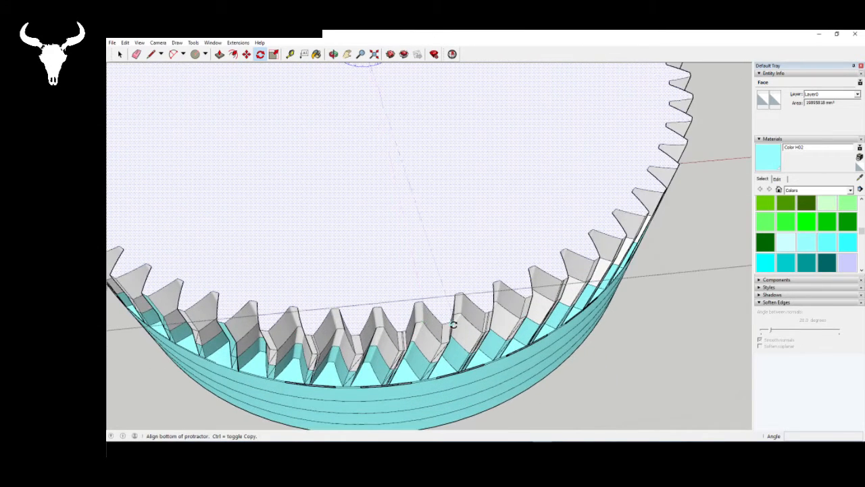
{"action": "left_click", "coordinate": [452, 322]}
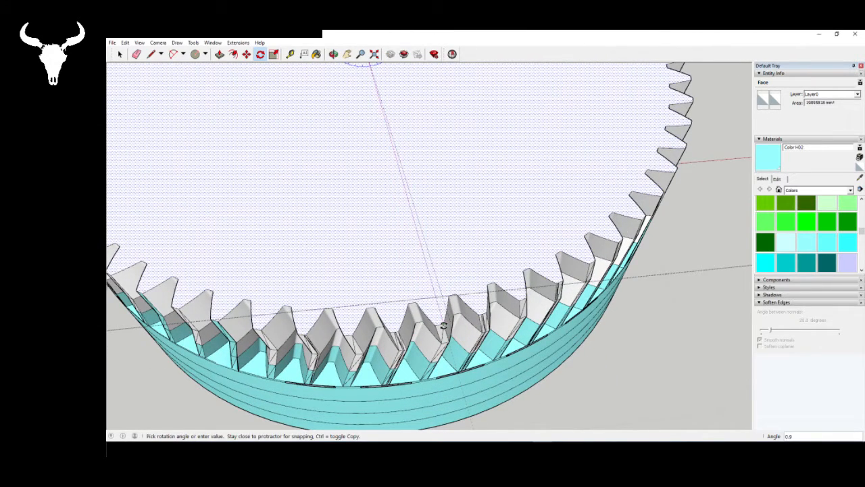
{"action": "left_click", "coordinate": [443, 325]}
{"action": "key", "text": "space"}
{"action": "scroll", "coordinate": [361, 333], "scroll_direction": "down", "scroll_amount": 3}
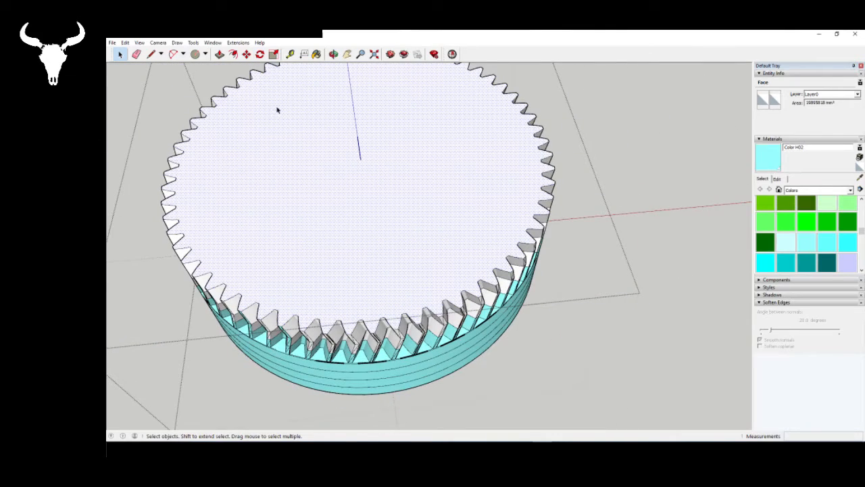
- Extrude the clockwise-rotated top face upward to add another layer of slanted teeth
{"action": "left_click", "coordinate": [220, 54]}
{"action": "left_click", "coordinate": [311, 211]}
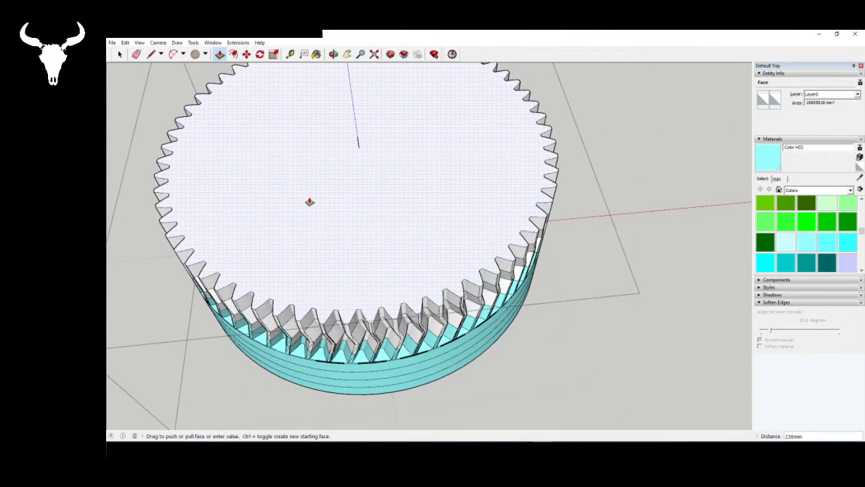
{"action": "left_click", "coordinate": [308, 202]}
{"action": "key", "text": "space"}
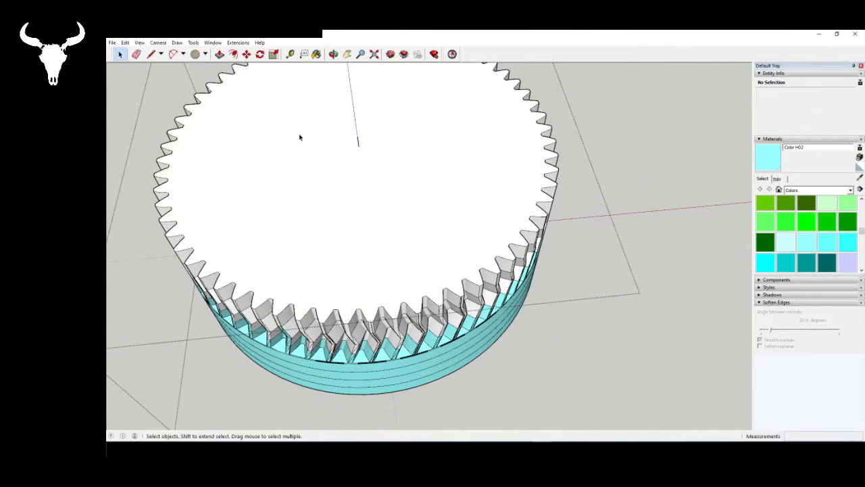
- Select the new top face and rotate it 1.5 degrees clockwise about its centre to complete the reversed tooth slant
{"action": "left_click", "coordinate": [301, 135]}
{"action": "key", "text": "q"}
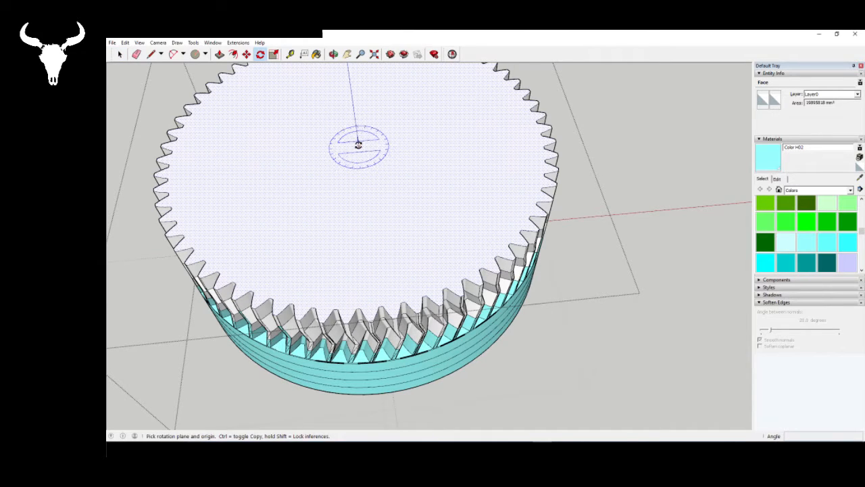
{"action": "left_click", "coordinate": [359, 143]}
{"action": "scroll", "coordinate": [390, 316], "scroll_direction": "up", "scroll_amount": 3}
{"action": "left_click", "coordinate": [392, 317]}
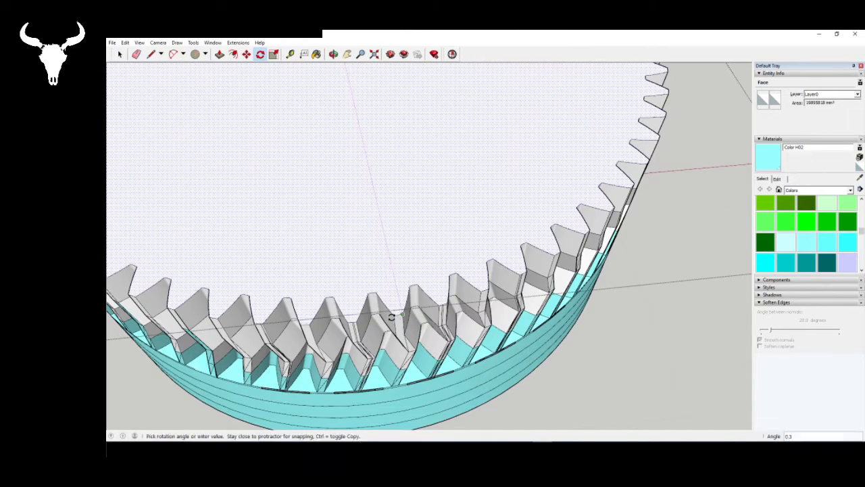
{"action": "left_click", "coordinate": [392, 318]}
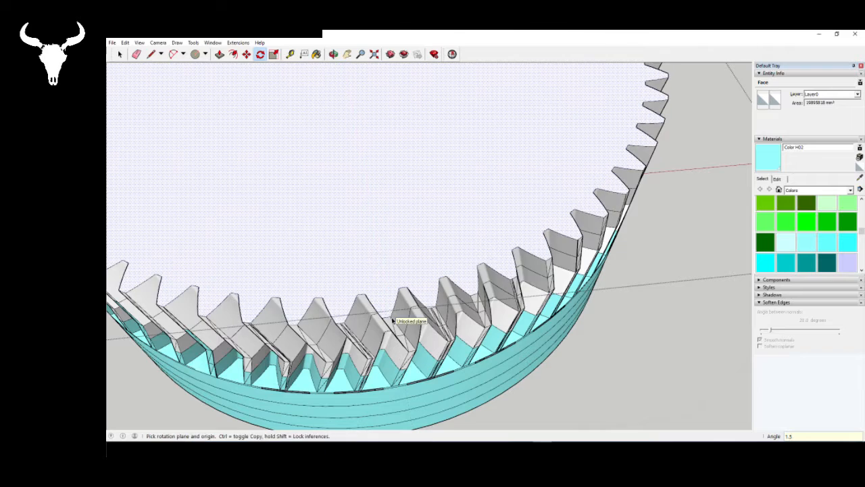
{"action": "key", "text": "space"}
- Select the whole connected gear geometry, paint it light cyan with Color H02, and leave the component's editing mode
{"action": "scroll", "coordinate": [461, 242], "scroll_direction": "down", "scroll_amount": 3}
{"action": "middle_click_drag", "start_coordinate": [461, 241], "coordinate": [434, 184]}
{"action": "scroll", "coordinate": [423, 188], "scroll_direction": "down", "scroll_amount": 2}
{"action": "scroll", "coordinate": [423, 187], "scroll_direction": "up", "scroll_amount": 2}
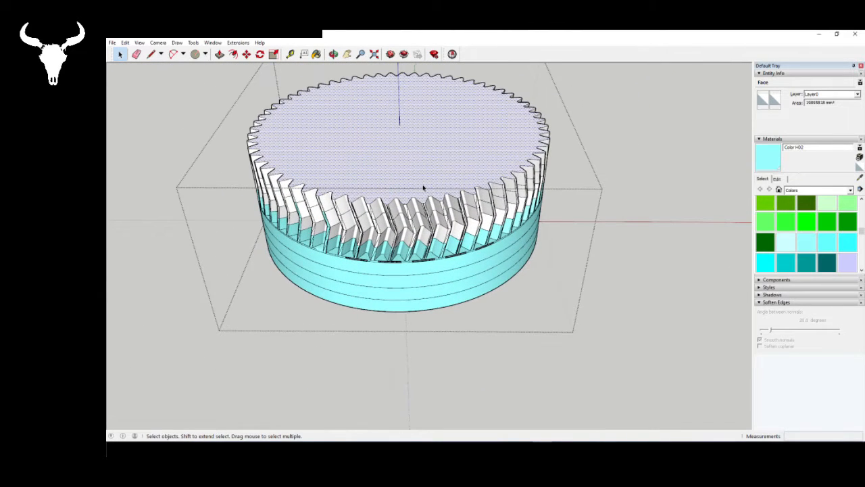
{"action": "triple_click", "coordinate": [423, 188]}
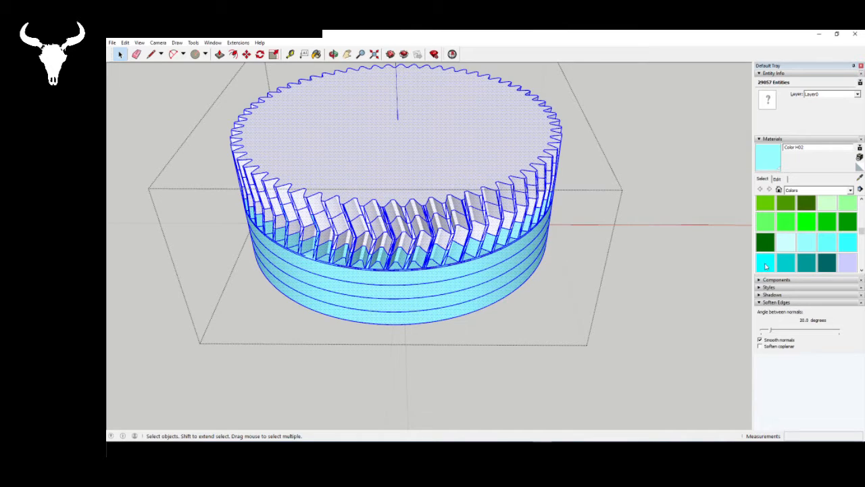
{"action": "left_click", "coordinate": [806, 243]}
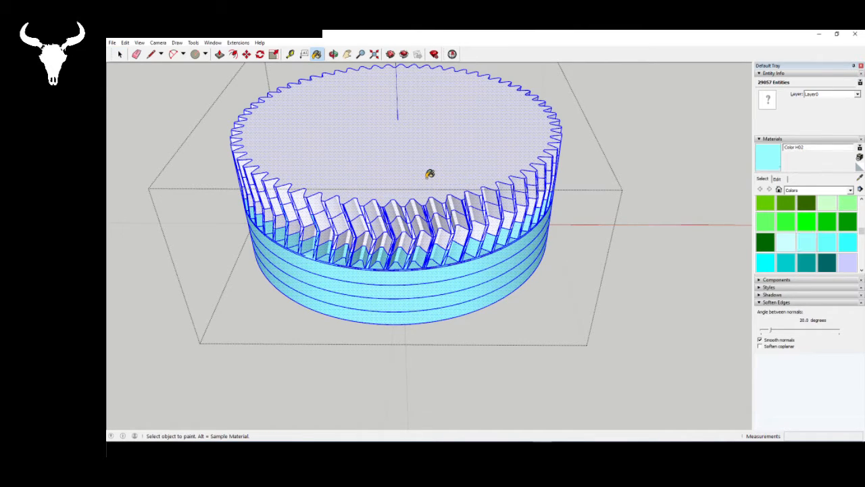
{"action": "left_click", "coordinate": [430, 174]}
{"action": "key", "text": "space"}
{"action": "mouse_move", "coordinate": [424, 246]}
{"action": "middle_mouse_down"}
{"action": "mouse_move", "coordinate": [277, 67]}
{"action": "mouse_move", "coordinate": [181, 129]}
{"action": "mouse_move", "coordinate": [223, 62]}
{"action": "mouse_move", "coordinate": [415, 139]}
{"action": "mouse_move", "coordinate": [635, 369]}
{"action": "middle_mouse_up"}
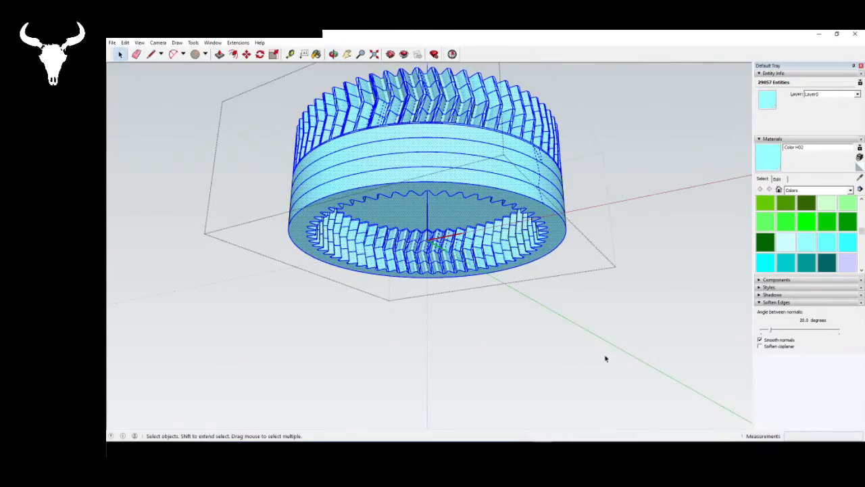
{"action": "left_click", "coordinate": [606, 358]}
- Hide the light cyan upper gear component to inspect the planet gears beneath, and undo the hiding
{"action": "middle_click_drag", "start_coordinate": [465, 254], "coordinate": [707, 160]}
{"action": "middle_click_drag", "start_coordinate": [311, 192], "coordinate": [400, 209]}
{"action": "left_click", "coordinate": [404, 216]}
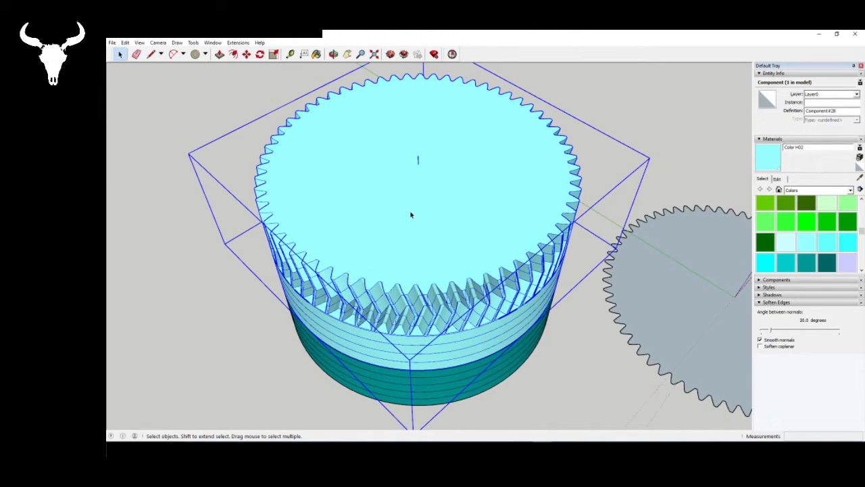
{"action": "right_click", "coordinate": [410, 215]}
{"action": "left_click", "coordinate": [430, 234]}
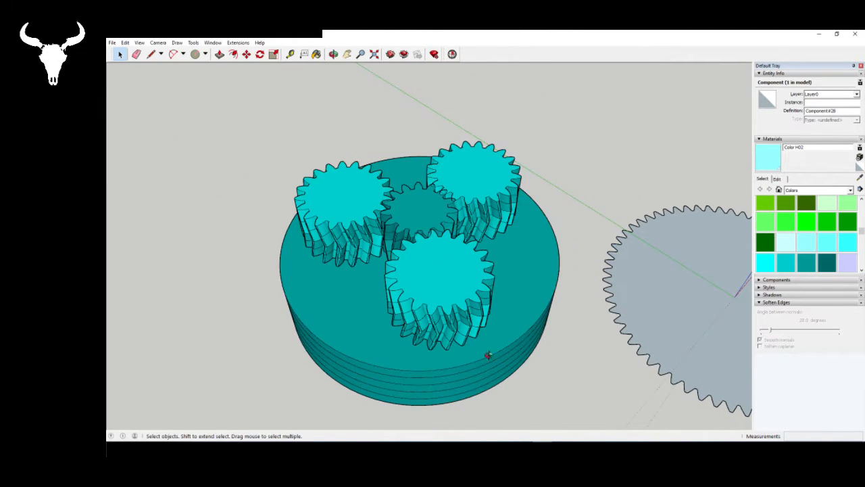
{"action": "middle_click_drag", "start_coordinate": [486, 355], "coordinate": [519, 311]}
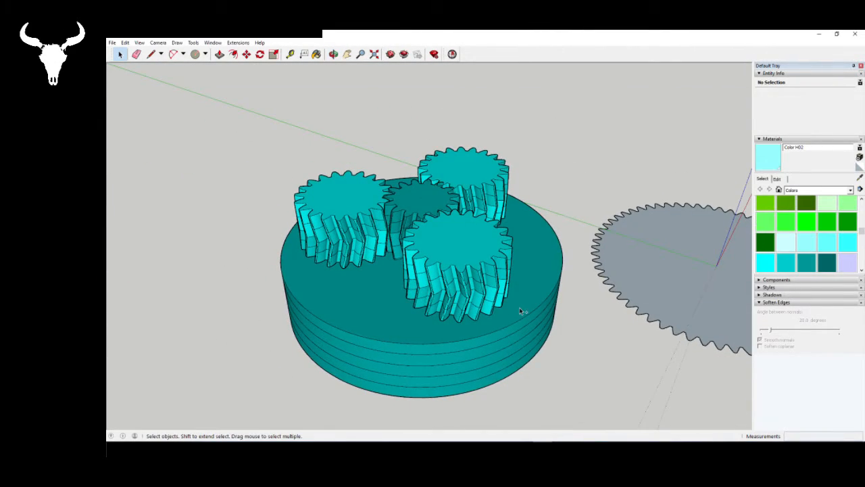
{"action": "key", "text": "ctrl+z"}
- Measure the gear stack's height with a temporary vertical line from the base's bottom edge, and inspect the stack from below and above
{"action": "left_click", "coordinate": [151, 54]}
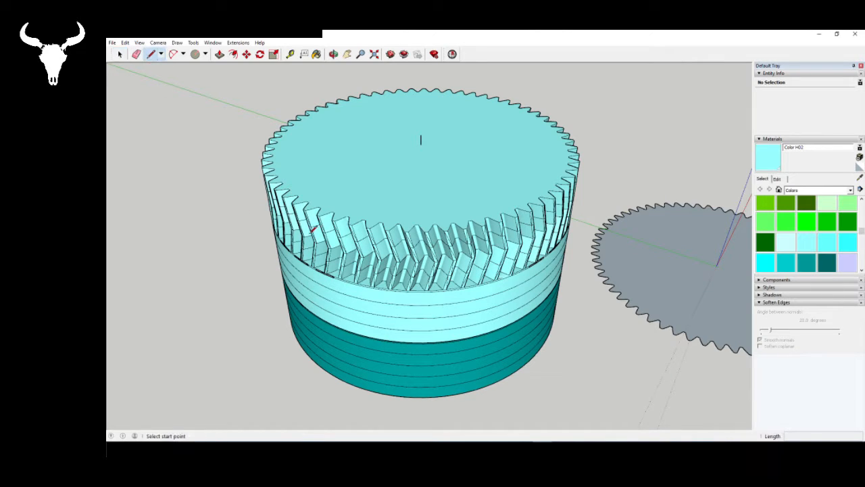
{"action": "left_click", "coordinate": [354, 383]}
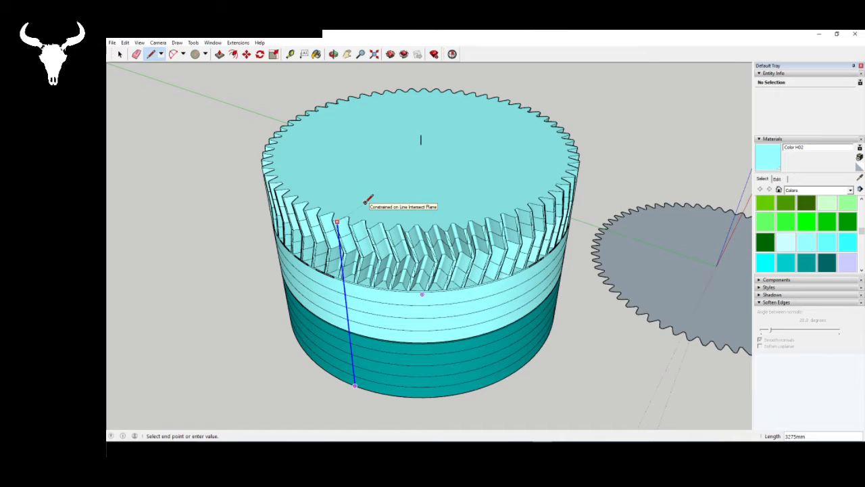
{"action": "middle_click_drag", "start_coordinate": [341, 209], "coordinate": [418, 178]}
{"action": "key", "text": "space"}
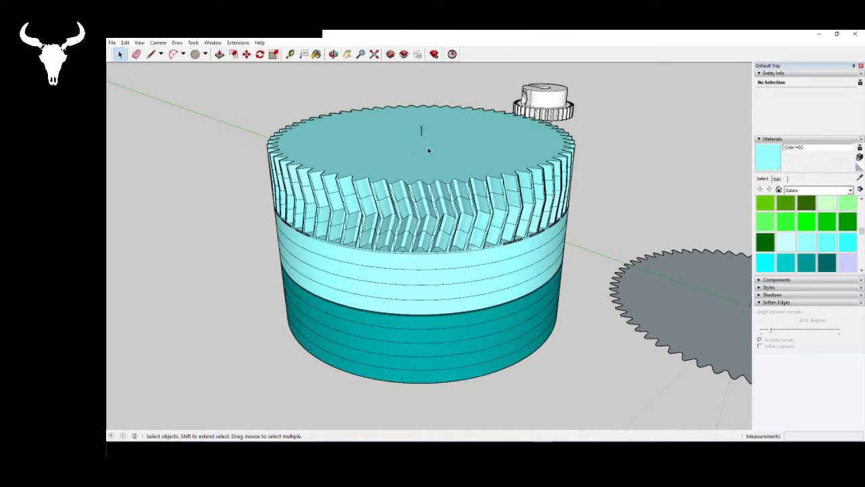
{"action": "middle_click_drag", "start_coordinate": [428, 150], "coordinate": [473, 102]}
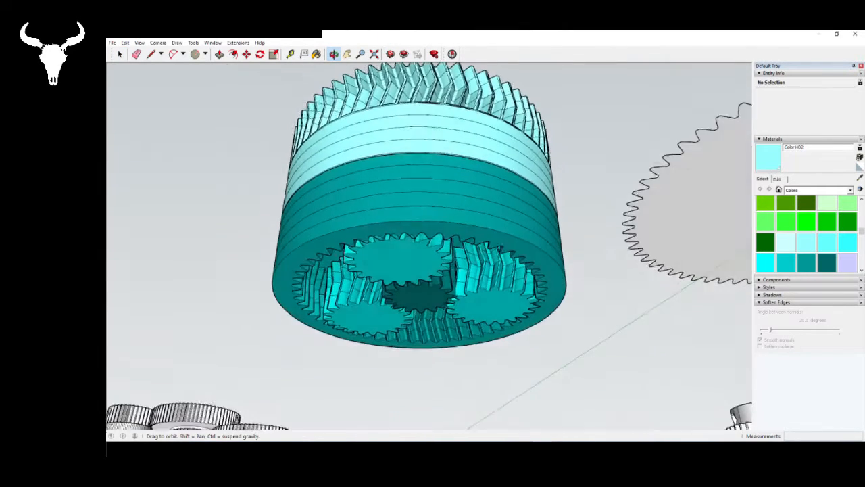
{"action": "middle_click_drag", "start_coordinate": [410, 181], "coordinate": [422, 284]}
{"action": "middle_click_drag", "start_coordinate": [420, 223], "coordinate": [424, 334]}
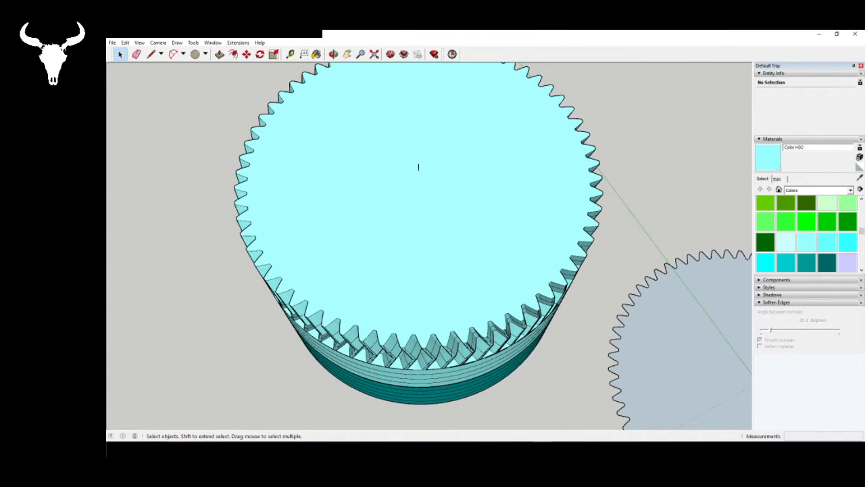
- Switch to Gear Generator and add a 63-tooth external gear with an axle connection to internal ring gear #9
{"action": "key", "text": "alt+Tab"}
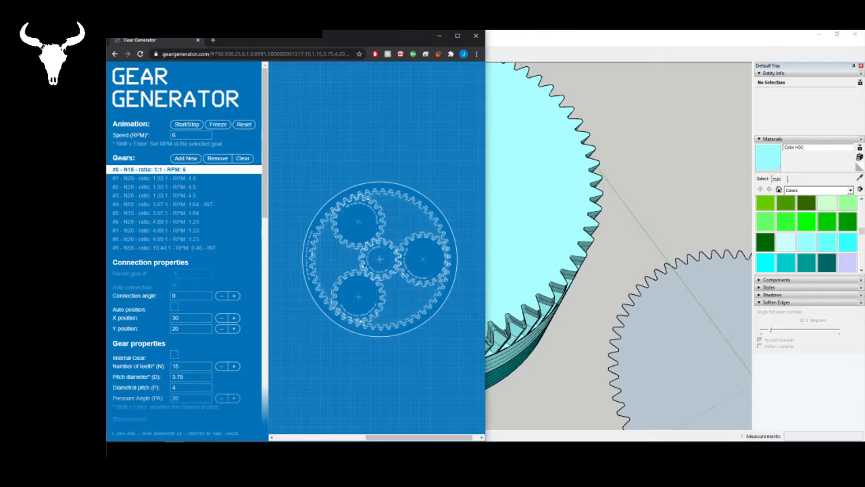
{"action": "left_click", "coordinate": [427, 314]}
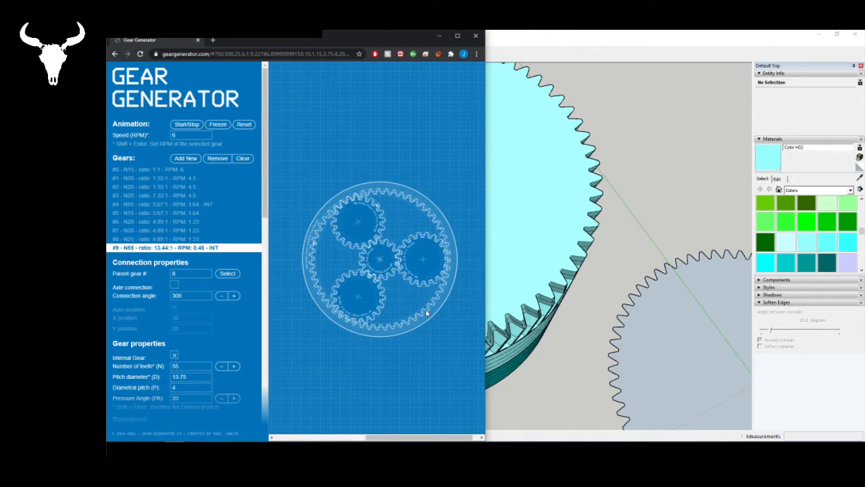
{"action": "left_click", "coordinate": [184, 158]}
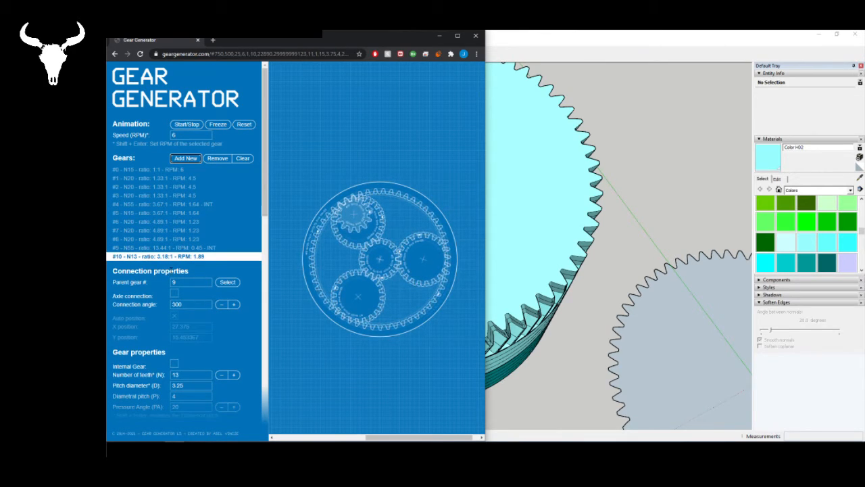
{"action": "left_click", "coordinate": [174, 293]}
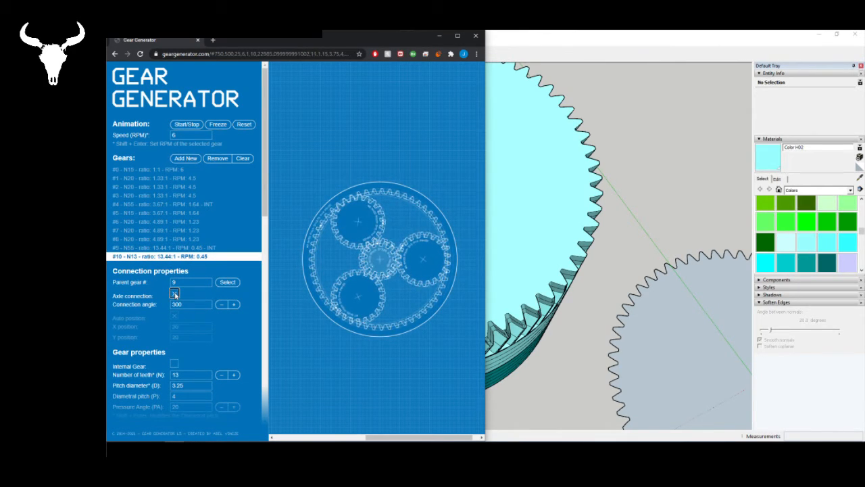
{"action": "left_click", "coordinate": [174, 375]}
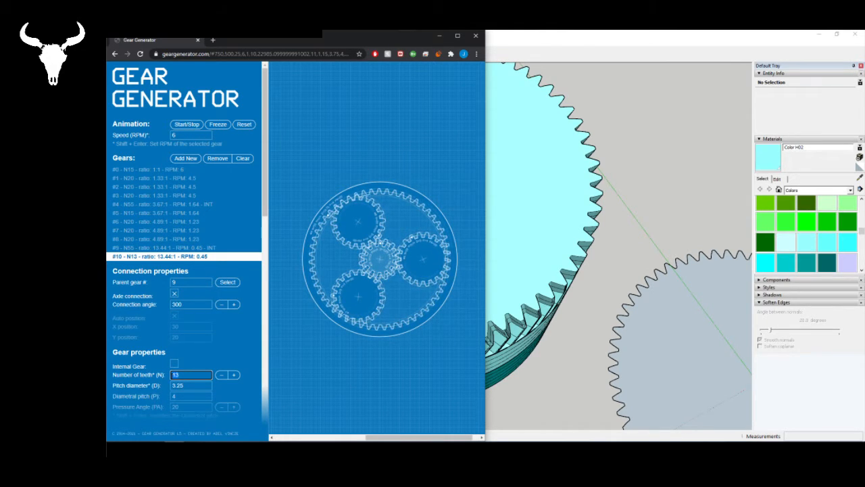
{"action": "type", "text": "63"}
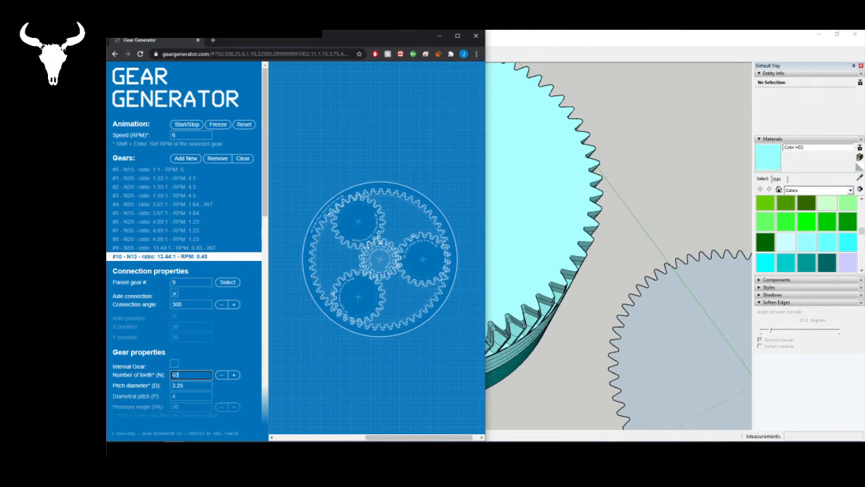
{"action": "left_click", "coordinate": [231, 355]}
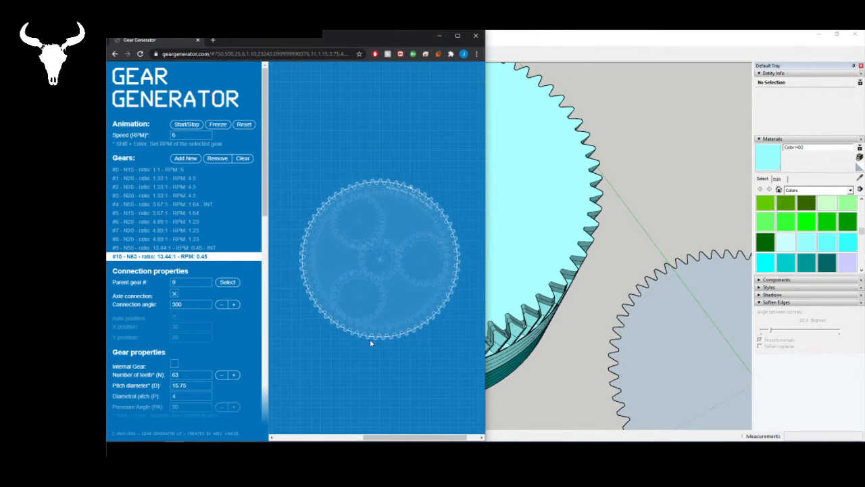
- Add an 18-tooth gear meshing with the 63-tooth gear, and reselect the 63-tooth gear
{"action": "left_click", "coordinate": [186, 158]}
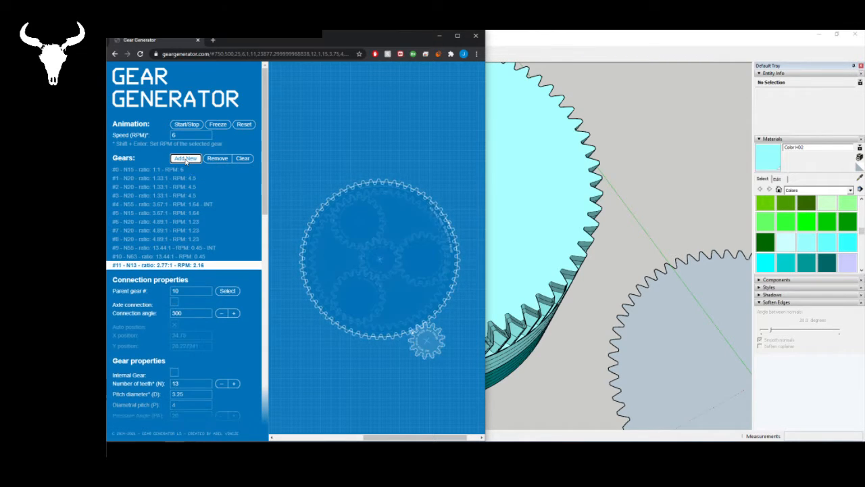
{"action": "double_click", "coordinate": [185, 383]}
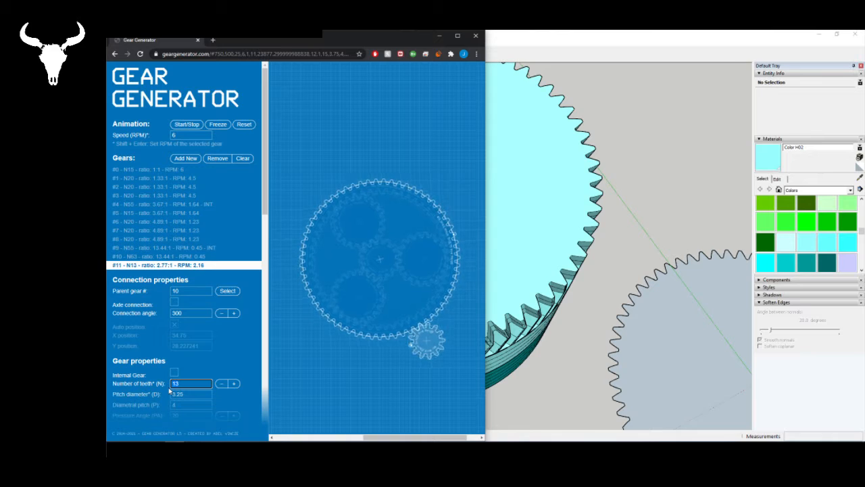
{"action": "type", "text": "18"}
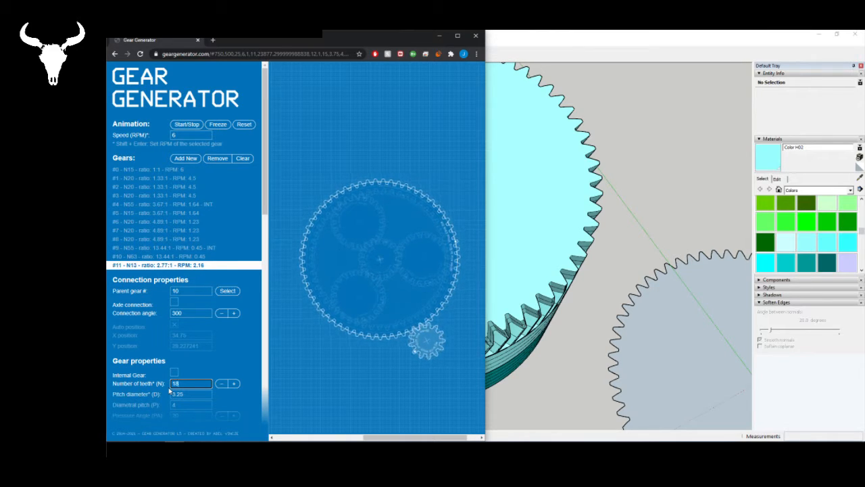
{"action": "key", "text": "Return"}
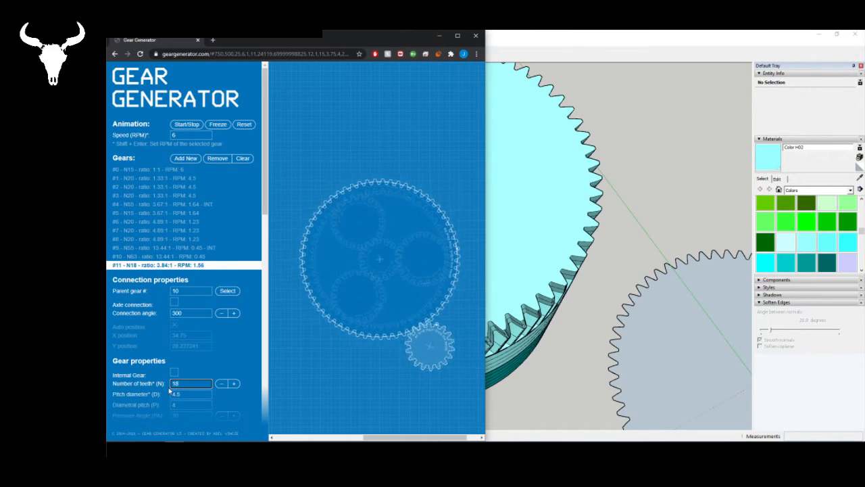
{"action": "left_click", "coordinate": [438, 361]}
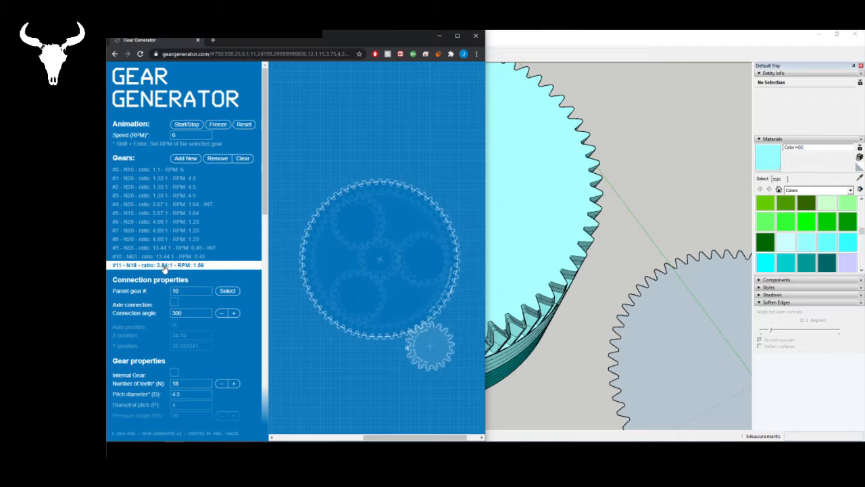
{"action": "left_click", "coordinate": [404, 269]}
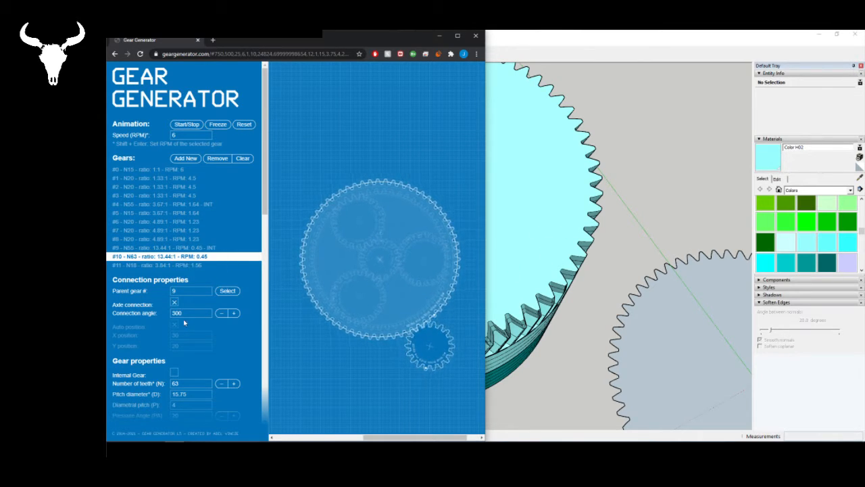
- Set gear #10's number of teeth to 15, and select its mating 18-tooth gear #11 to check its connection angle
{"action": "left_click", "coordinate": [167, 380]}
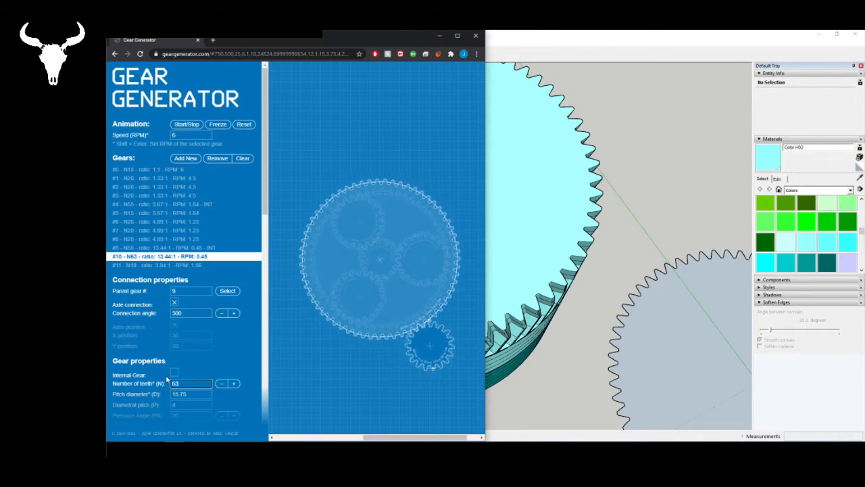
{"action": "type", "text": "15"}
{"action": "key", "text": "Return"}
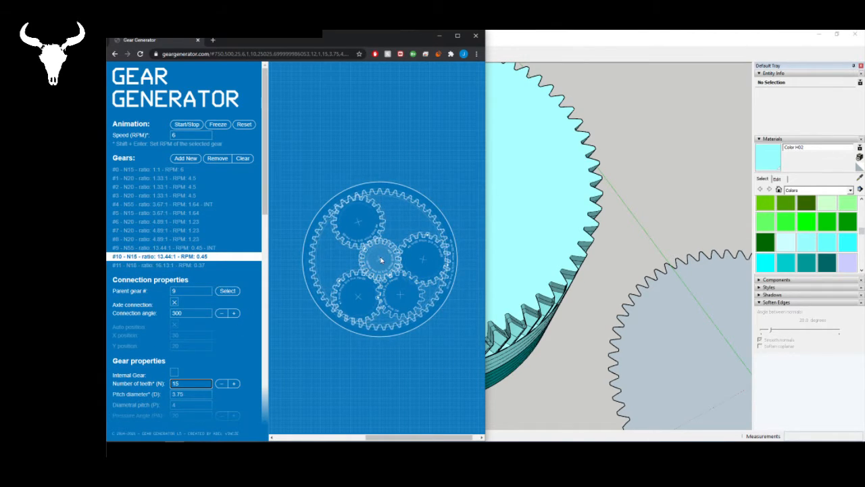
{"action": "left_click", "coordinate": [152, 265]}
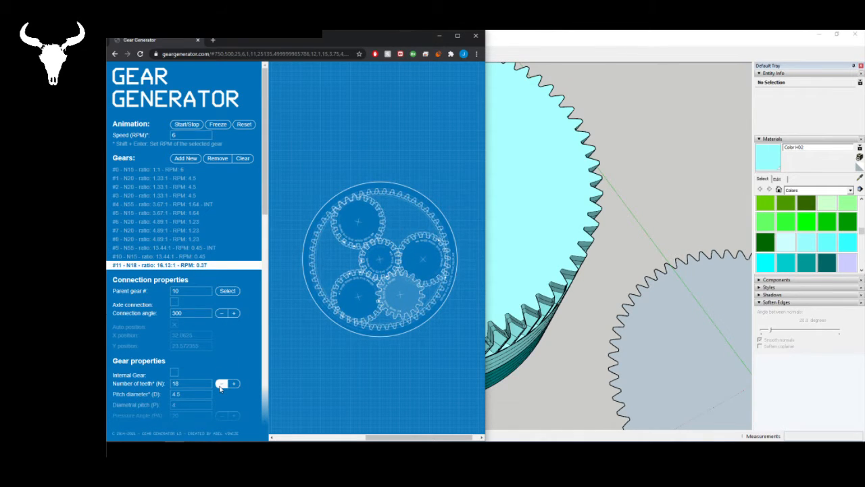
{"action": "left_click", "coordinate": [221, 313]}
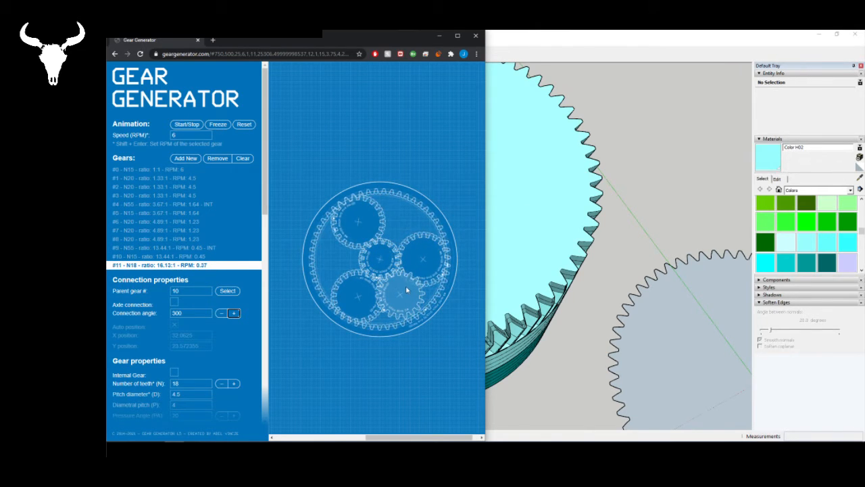
- Switch to SketchUp and open the light cyan upper gear component of the stack for editing
{"action": "left_click", "coordinate": [551, 192]}
{"action": "left_click", "coordinate": [571, 183]}
{"action": "middle_click_drag", "start_coordinate": [480, 244], "coordinate": [471, 169]}
{"action": "scroll", "coordinate": [453, 293], "scroll_direction": "down", "scroll_amount": 2}
{"action": "middle_click_drag", "start_coordinate": [453, 293], "coordinate": [434, 163]}
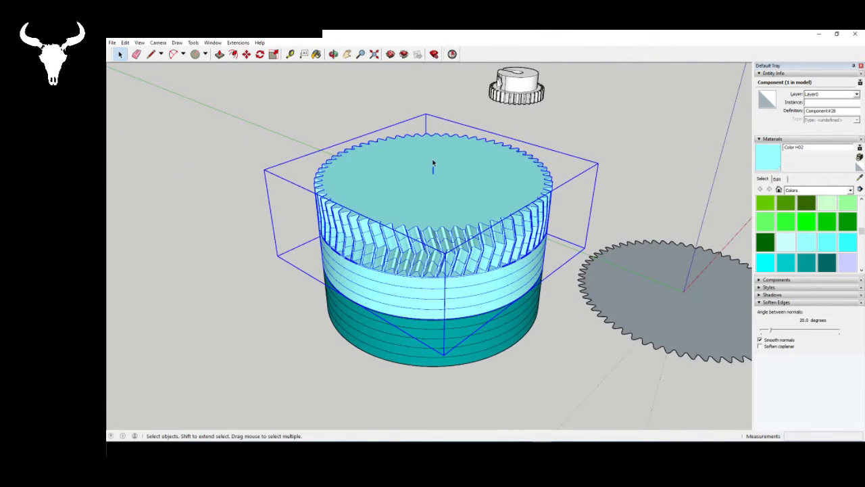
{"action": "double_click", "coordinate": [452, 225]}
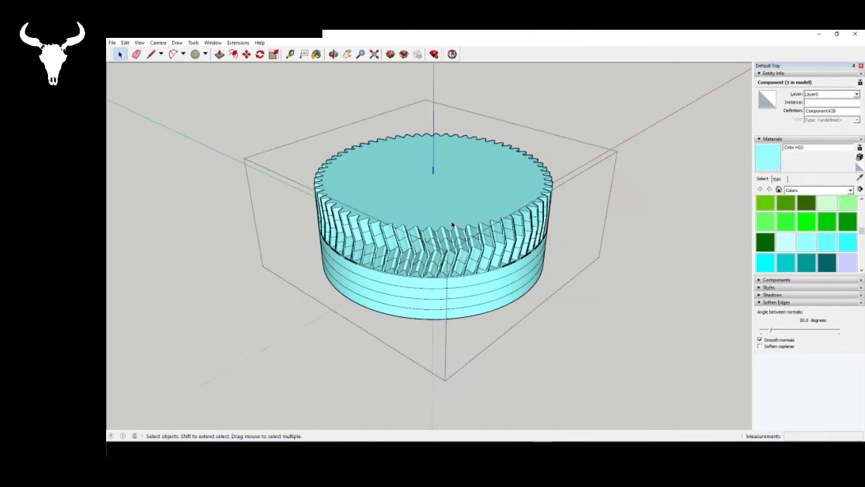
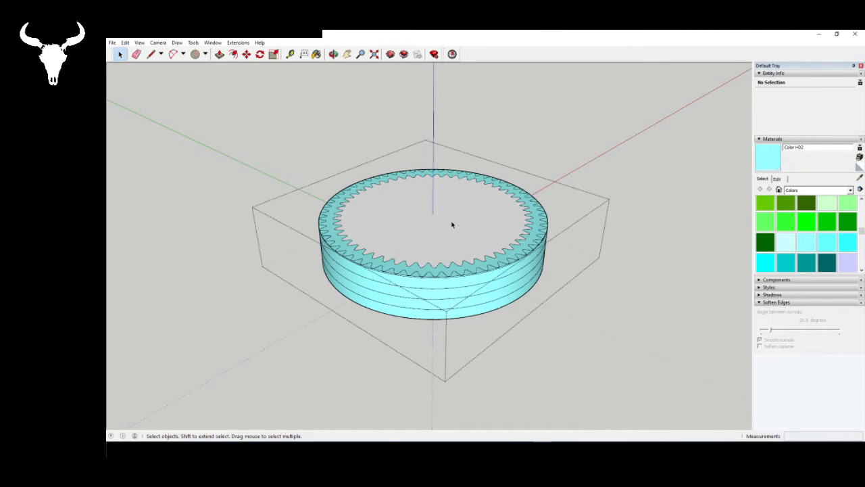
- Copy the central gear of the separate planetary assembly and paste it inside the upper ring gear component, beside the ring
{"action": "middle_click_drag", "start_coordinate": [452, 224], "coordinate": [517, 340]}
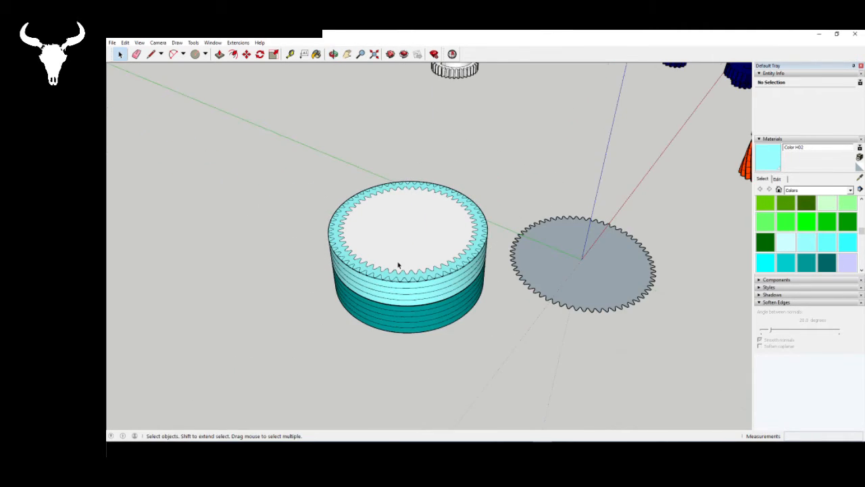
{"action": "scroll", "coordinate": [419, 267], "scroll_direction": "down", "scroll_amount": 1}
{"action": "scroll", "coordinate": [387, 334], "scroll_direction": "down", "scroll_amount": 4}
{"action": "middle_click_drag", "start_coordinate": [431, 279], "coordinate": [302, 285]}
{"action": "scroll", "coordinate": [433, 257], "scroll_direction": "down", "scroll_amount": 3}
{"action": "scroll", "coordinate": [145, 328], "scroll_direction": "up", "scroll_amount": 5}
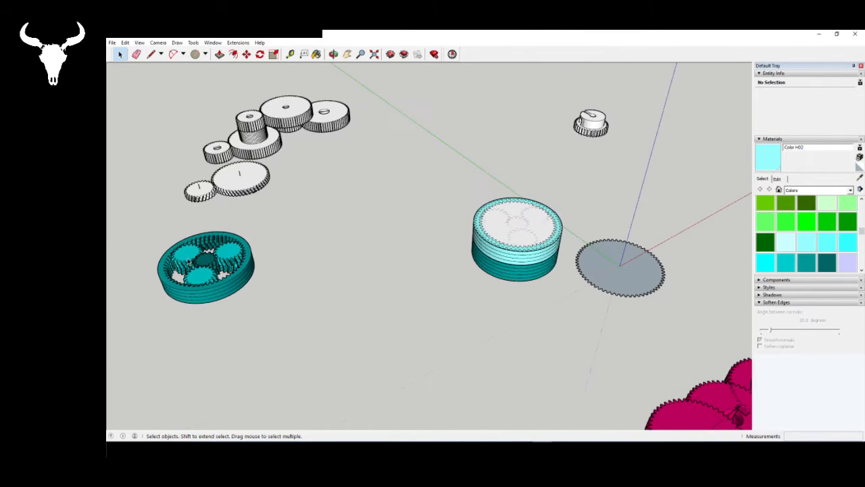
{"action": "left_click", "coordinate": [210, 261]}
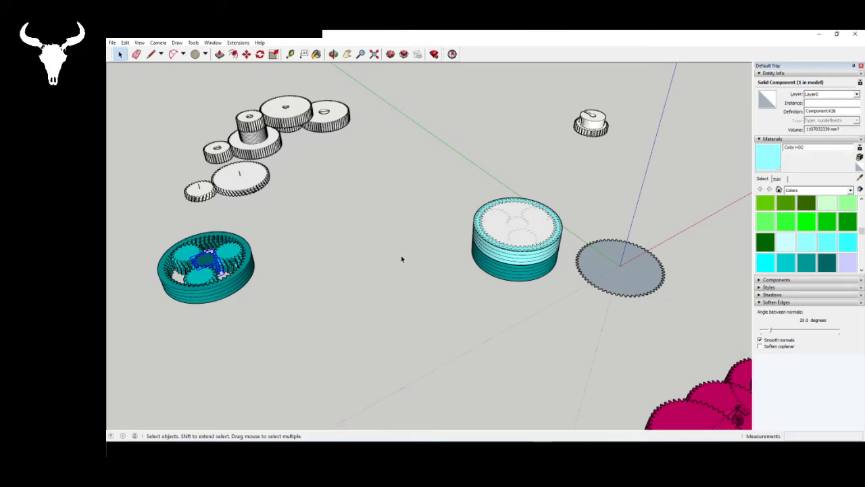
{"action": "double_click", "coordinate": [498, 254]}
{"action": "scroll", "coordinate": [524, 228], "scroll_direction": "up", "scroll_amount": 4}
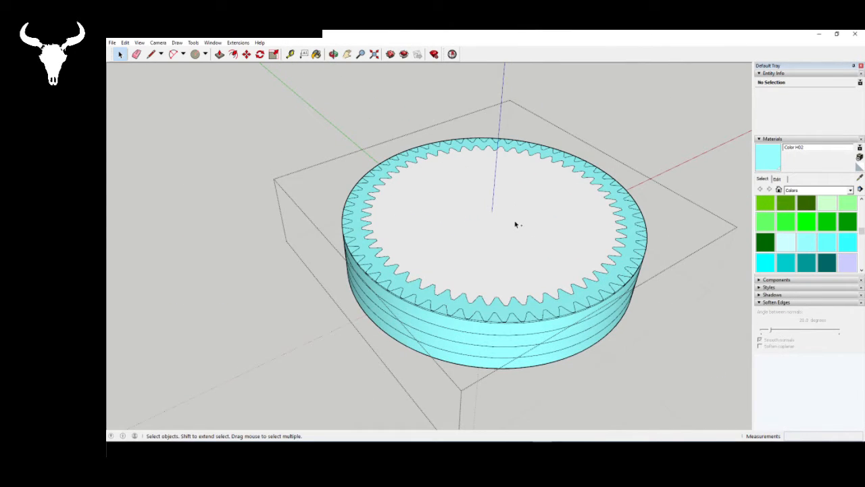
{"action": "key", "text": "ctrl+v"}
{"action": "left_click", "coordinate": [256, 295]}
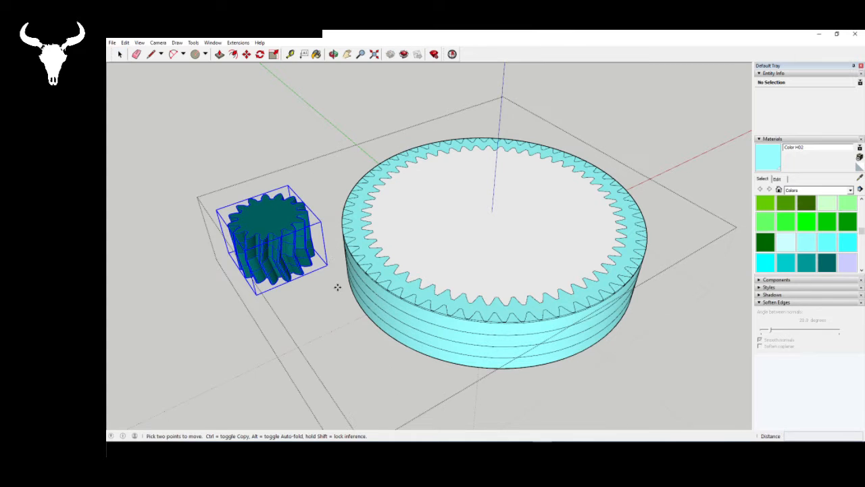
- Move the pasted gear by its bottom centre onto the ring's centre and raise it onto the ring's top face
{"action": "middle_click_drag", "start_coordinate": [336, 288], "coordinate": [313, 42]}
{"action": "middle_click_drag", "start_coordinate": [273, 338], "coordinate": [269, 271]}
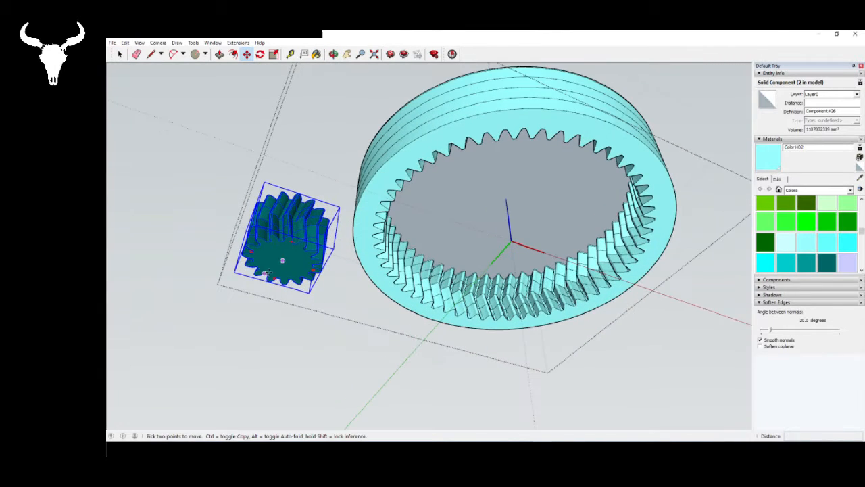
{"action": "left_click", "coordinate": [282, 260]}
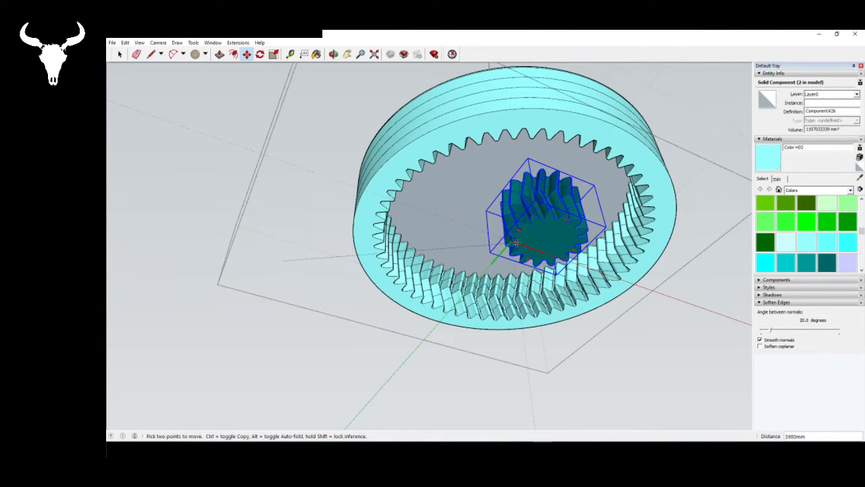
{"action": "left_click", "coordinate": [513, 242]}
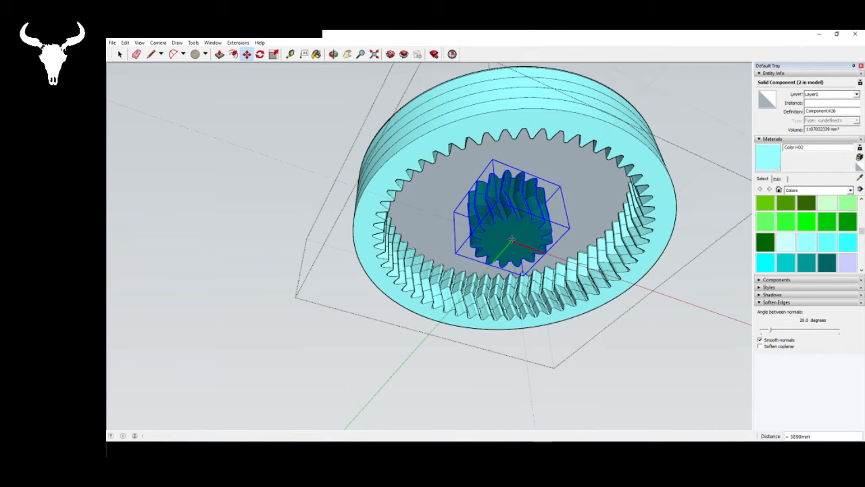
{"action": "left_click", "coordinate": [537, 234]}
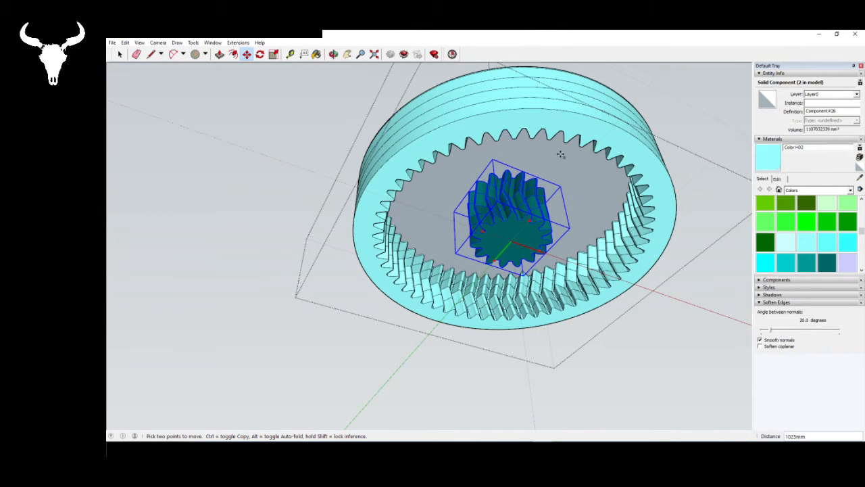
{"action": "middle_click_drag", "start_coordinate": [560, 154], "coordinate": [540, 67]}
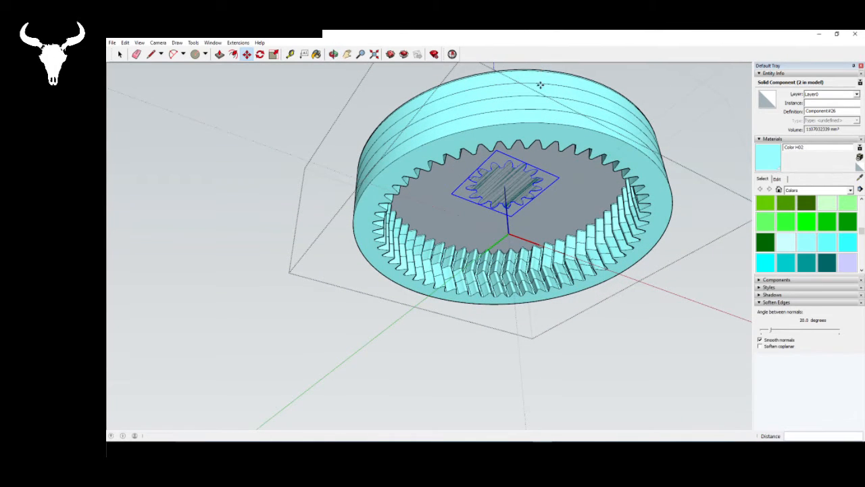
{"action": "middle_click_drag", "start_coordinate": [576, 122], "coordinate": [579, 381]}
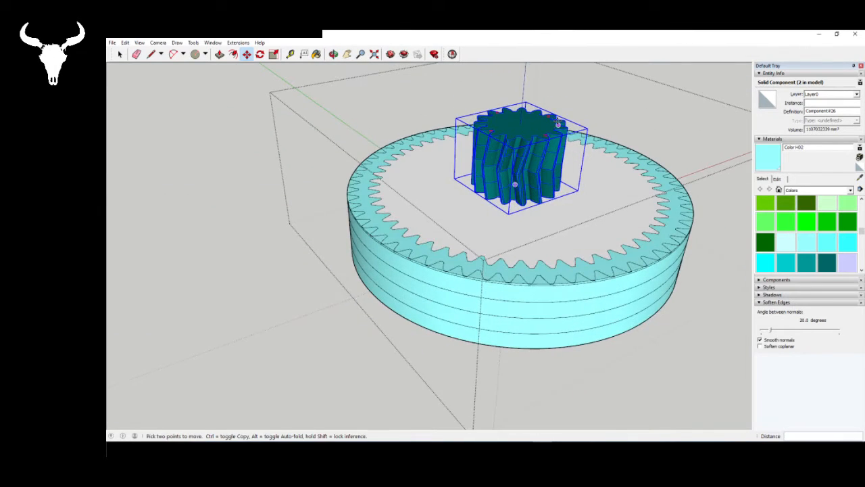
- Raise the pasted gear another 200 mm along the blue axis
{"action": "scroll", "coordinate": [579, 236], "scroll_direction": "up", "scroll_amount": 5}
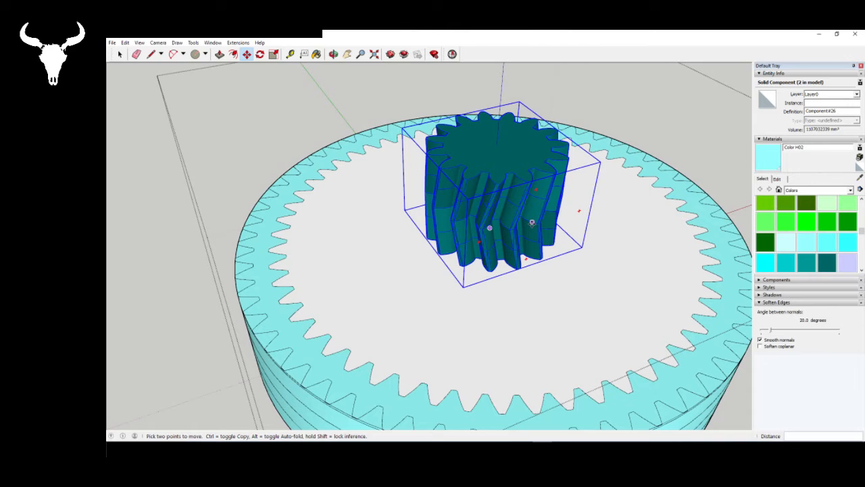
{"action": "left_click", "coordinate": [502, 161]}
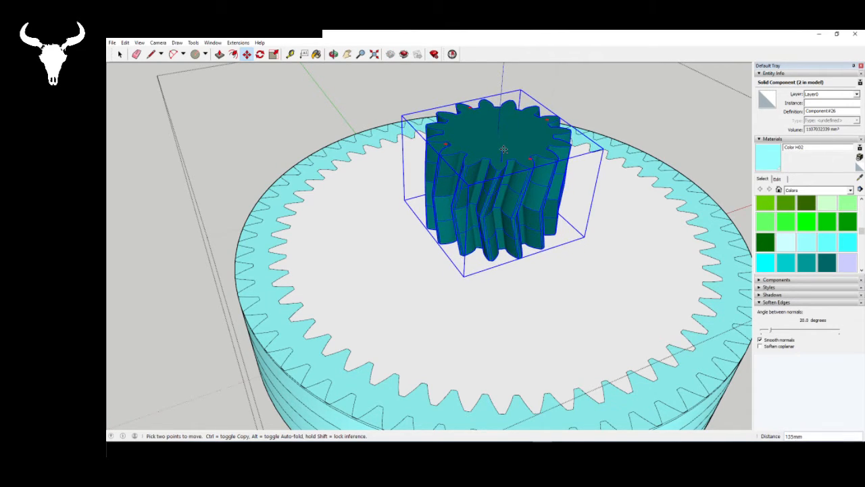
{"action": "type", "text": "200"}
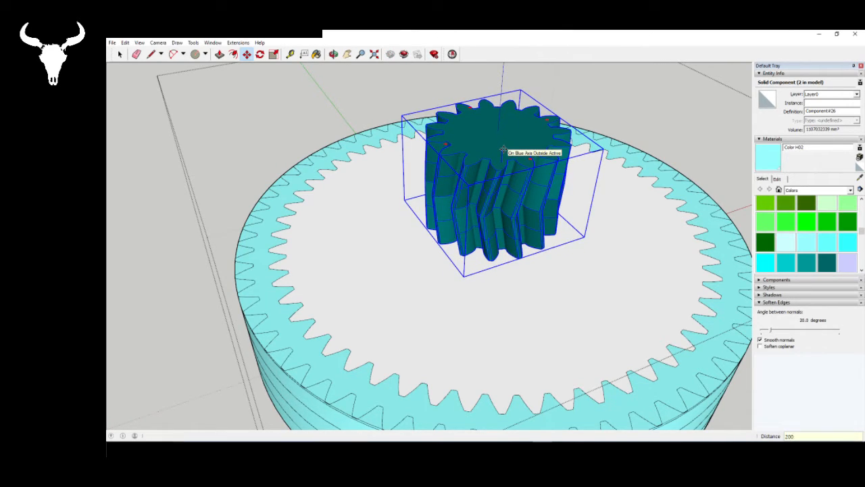
{"action": "key", "text": "Return"}
{"action": "key", "text": "space"}
- Delete one of the outer tooth outlines on the ring gear's top face
{"action": "middle_click_drag", "start_coordinate": [501, 267], "coordinate": [503, 264]}
{"action": "middle_click_drag", "start_coordinate": [404, 245], "coordinate": [355, 319]}
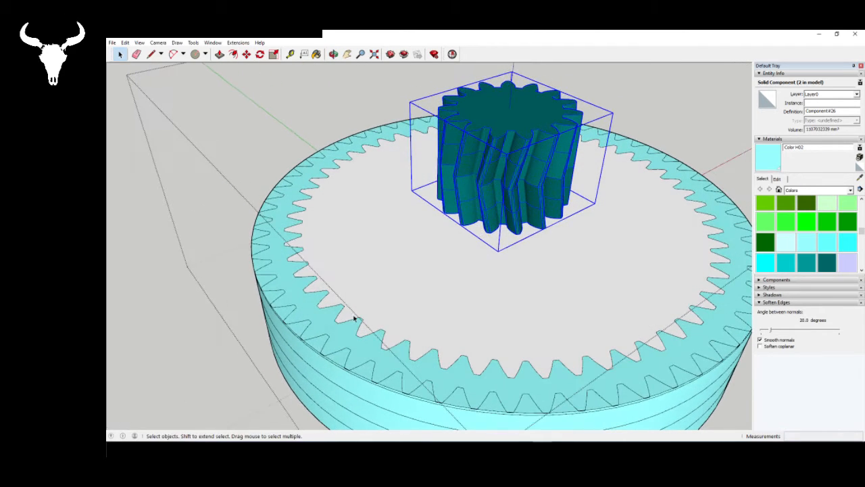
{"action": "left_click", "coordinate": [295, 310]}
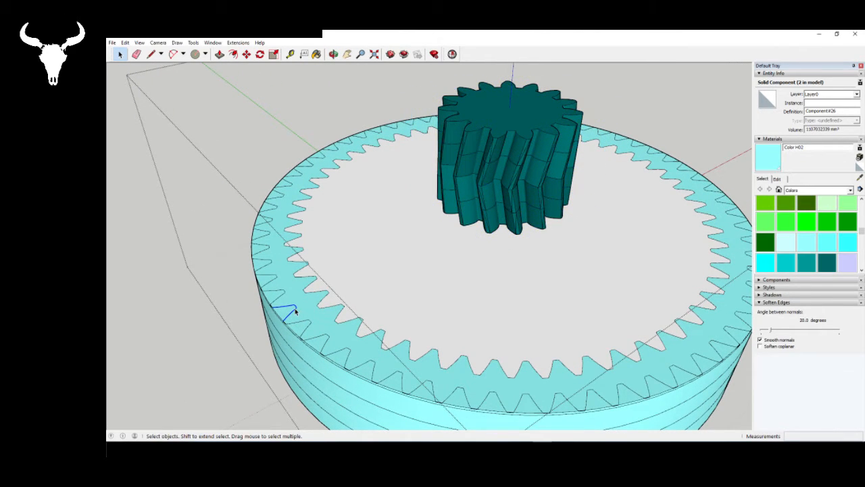
{"action": "key", "text": "Delete"}
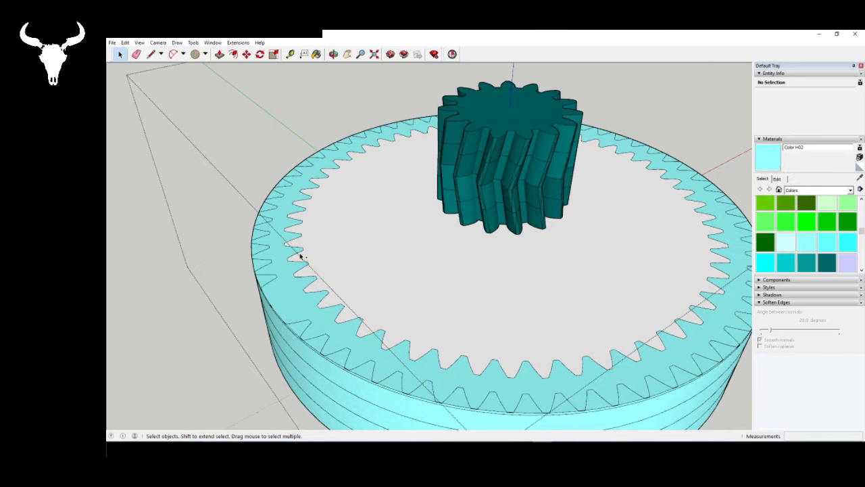
- Undo the recent edits back to the open ring gear without the pasted gear, top cap face and outer tooth outlines
{"action": "key", "text": "ctrl+z"}
{"action": "key", "text": "ctrl+z"}
{"action": "key", "text": "ctrl+z"}
{"action": "key", "text": "ctrl+z"}
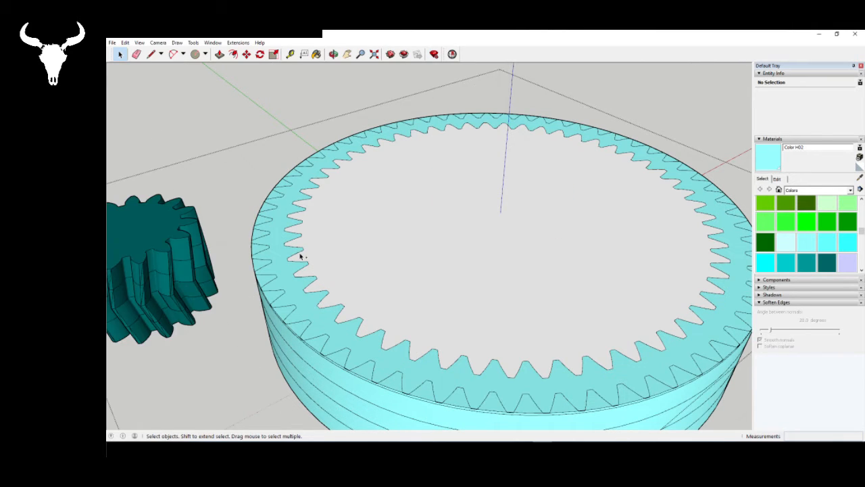
{"action": "key", "text": "ctrl+z"}
{"action": "key", "text": "ctrl+z"}
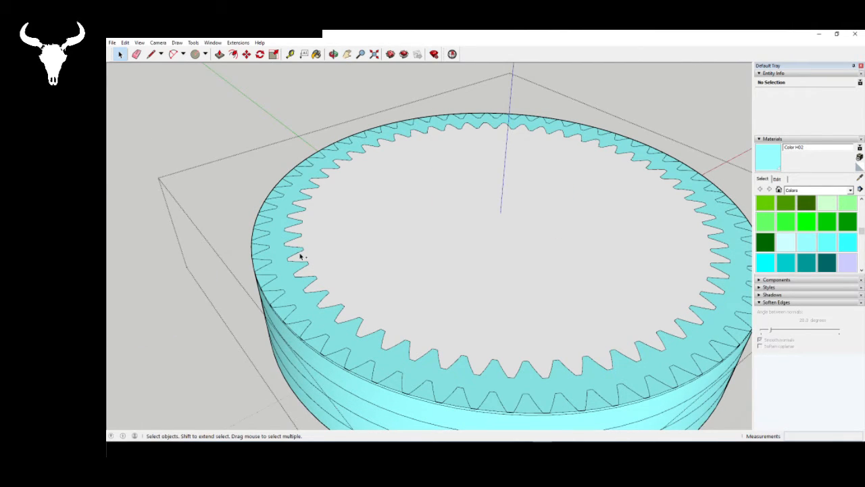
{"action": "key", "text": "ctrl+z"}
{"action": "key", "text": "ctrl+z"}
{"action": "key", "text": "ctrl+z"}
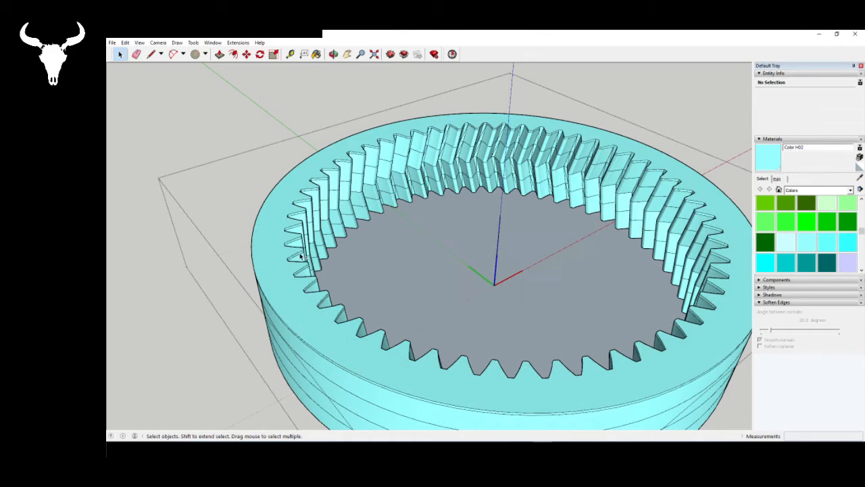
- Delete the flat bottom face inside the ring gear and leave the component
{"action": "left_click", "coordinate": [434, 252]}
{"action": "key", "text": "Delete"}
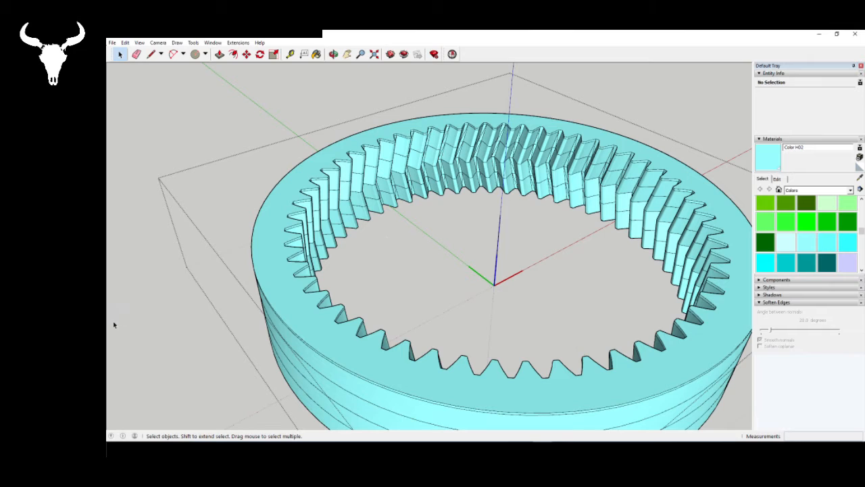
{"action": "left_click", "coordinate": [200, 333]}
- Reopen the ring gear component and trace a short edge on one inner tooth's top outline to close the opening with a face
{"action": "left_click", "coordinate": [287, 283]}
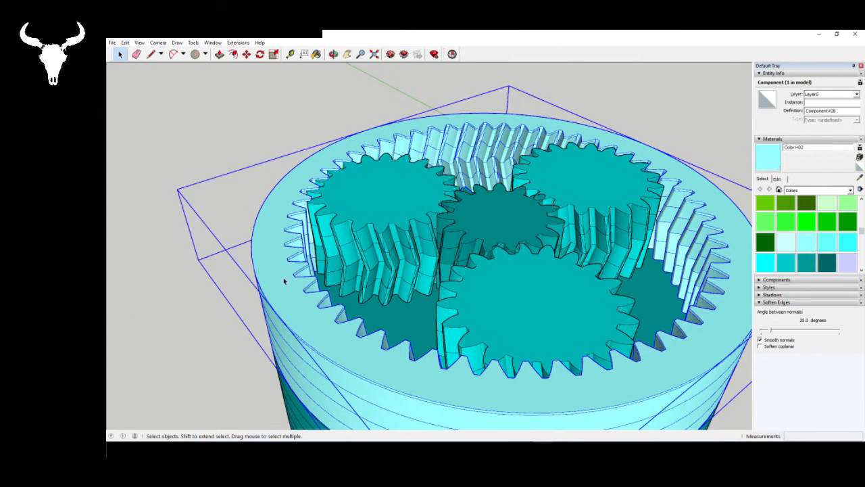
{"action": "double_click", "coordinate": [287, 284]}
{"action": "left_click", "coordinate": [151, 54]}
{"action": "scroll", "coordinate": [299, 222], "scroll_direction": "up", "scroll_amount": 2}
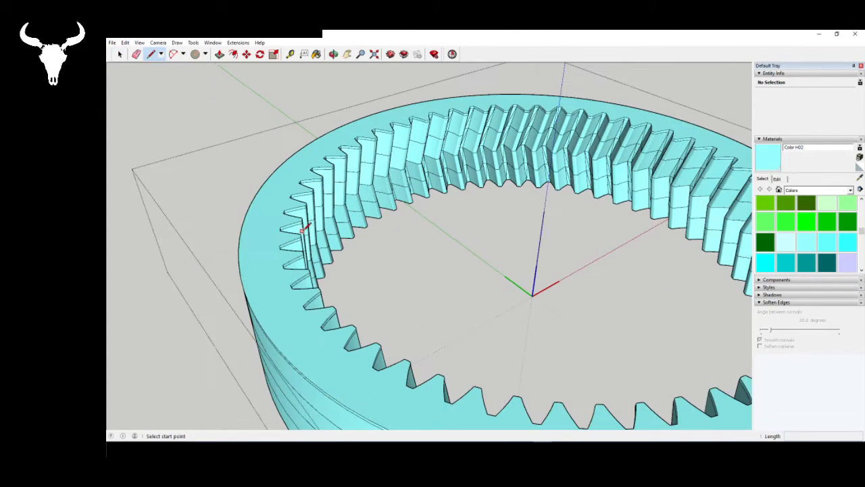
{"action": "scroll", "coordinate": [300, 218], "scroll_direction": "up", "scroll_amount": 5}
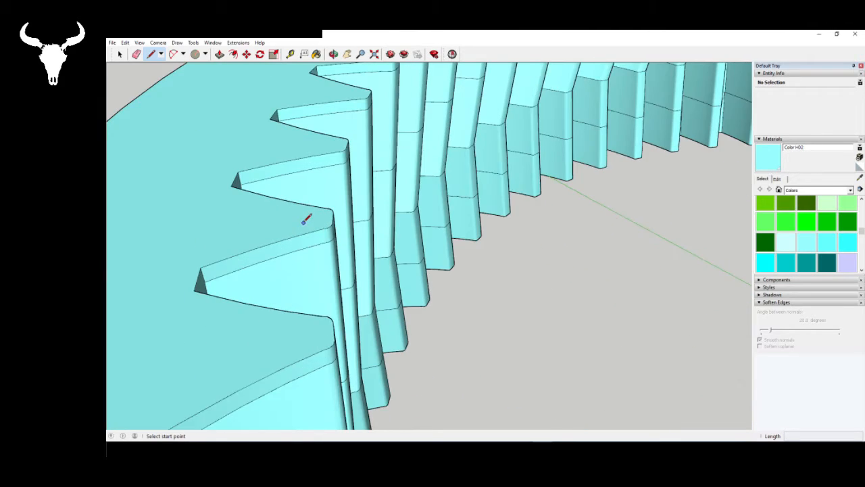
{"action": "left_click", "coordinate": [324, 232]}
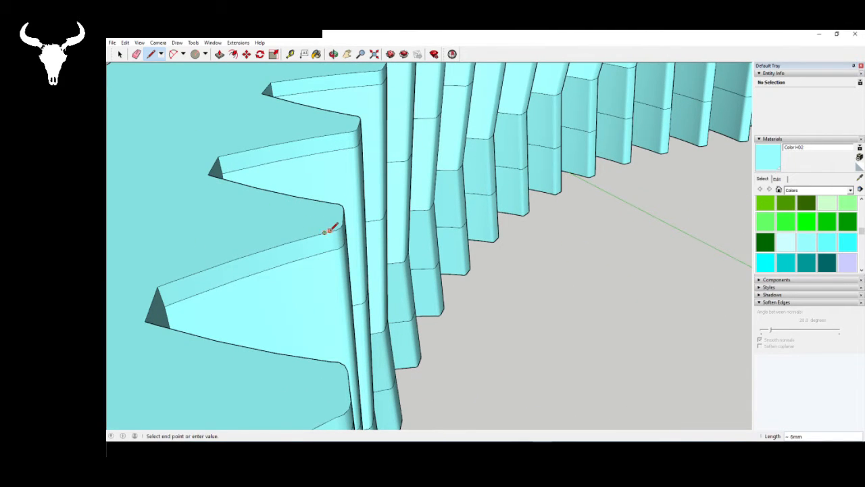
{"action": "left_click", "coordinate": [337, 229]}
{"action": "left_click", "coordinate": [336, 229]}
{"action": "left_click", "coordinate": [329, 230]}
{"action": "scroll", "coordinate": [294, 225], "scroll_direction": "down", "scroll_amount": 7}
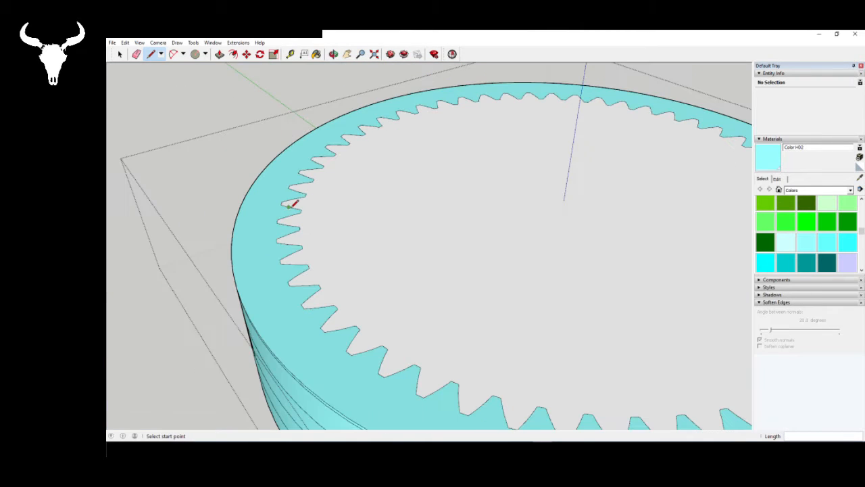
- Push/Pull the ring gear's toothed top rim upward by 200 mm
{"action": "key", "text": "space"}
{"action": "left_click", "coordinate": [219, 54]}
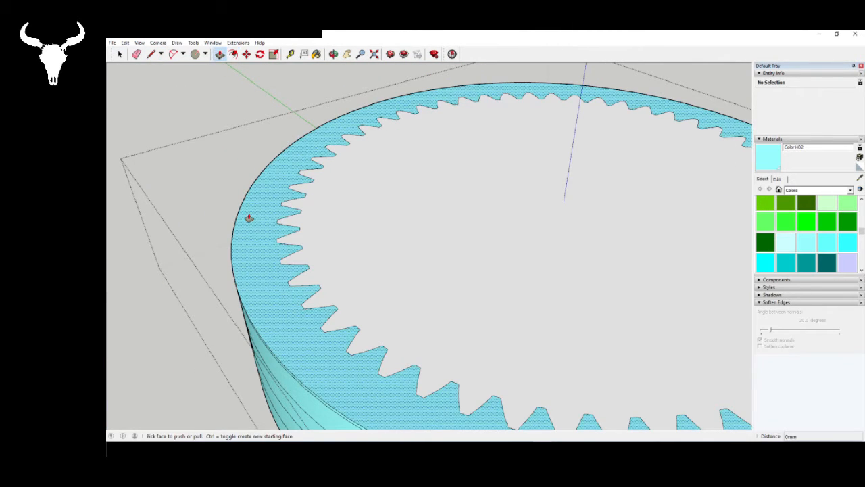
{"action": "left_click", "coordinate": [248, 218]}
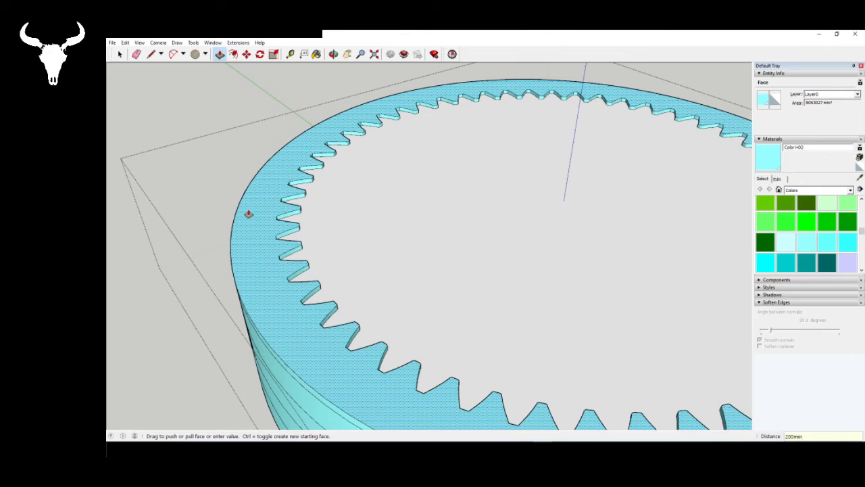
{"action": "key", "text": "Return"}
- Trace a short edge on an inner tooth of the raised rim to cap the ring's opening with a face
{"action": "left_click", "coordinate": [151, 54]}
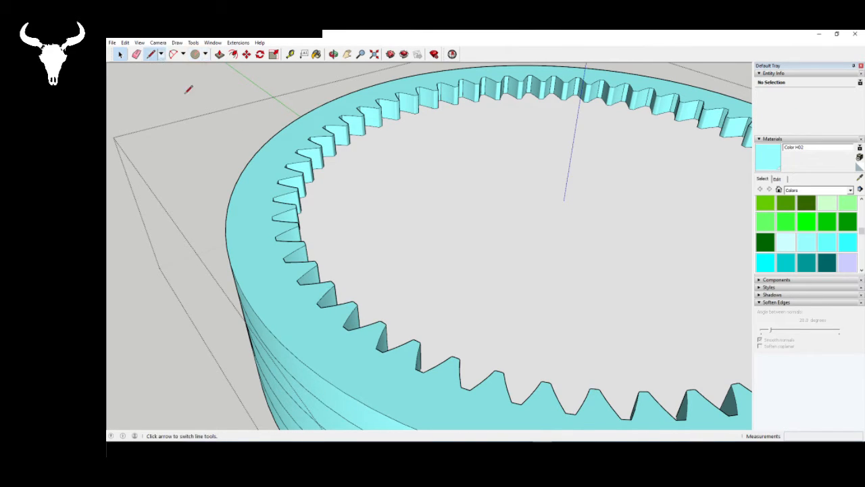
{"action": "scroll", "coordinate": [287, 196], "scroll_direction": "up", "scroll_amount": 6}
{"action": "left_click", "coordinate": [286, 196]}
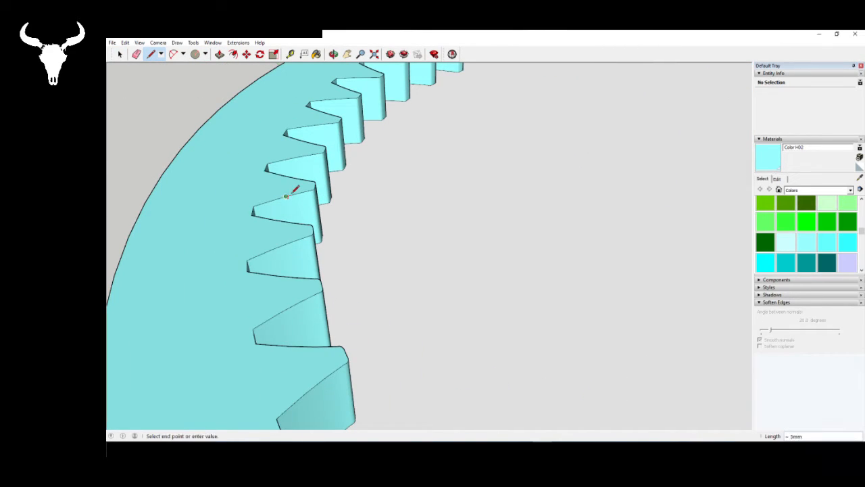
{"action": "key", "text": "Escape"}
{"action": "scroll", "coordinate": [236, 177], "scroll_direction": "down", "scroll_amount": 10}
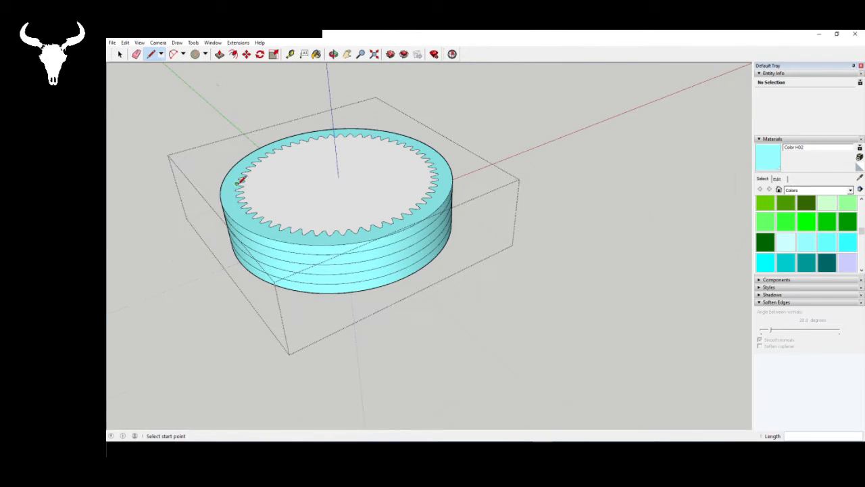
{"action": "key", "text": "space"}
{"action": "middle_click_drag", "start_coordinate": [240, 179], "coordinate": [412, 299]}
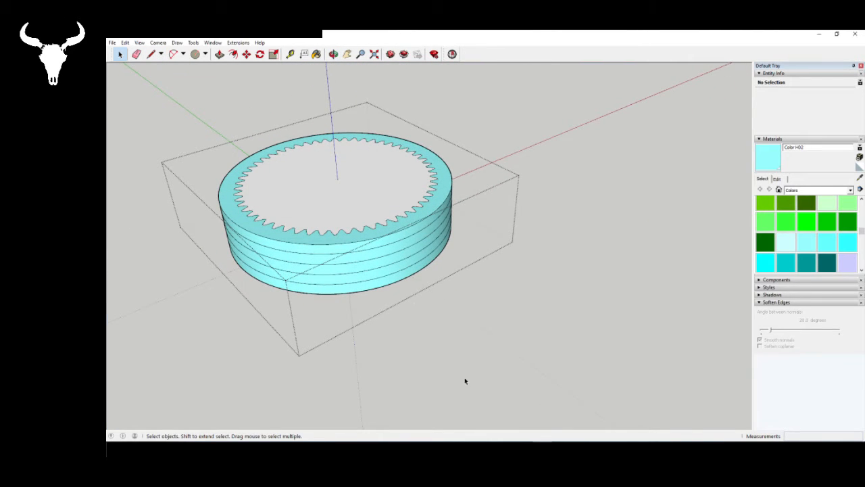
{"action": "scroll", "coordinate": [404, 236], "scroll_direction": "down", "scroll_amount": 6}
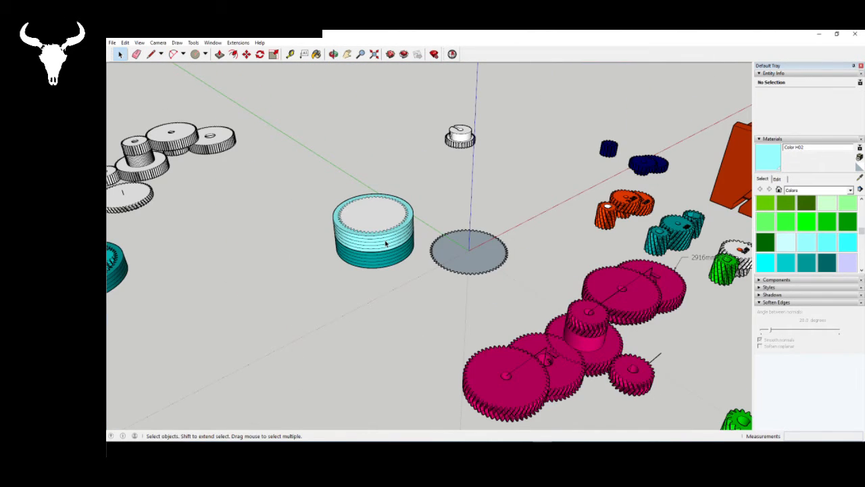
{"action": "key", "text": "ctrl+v"}
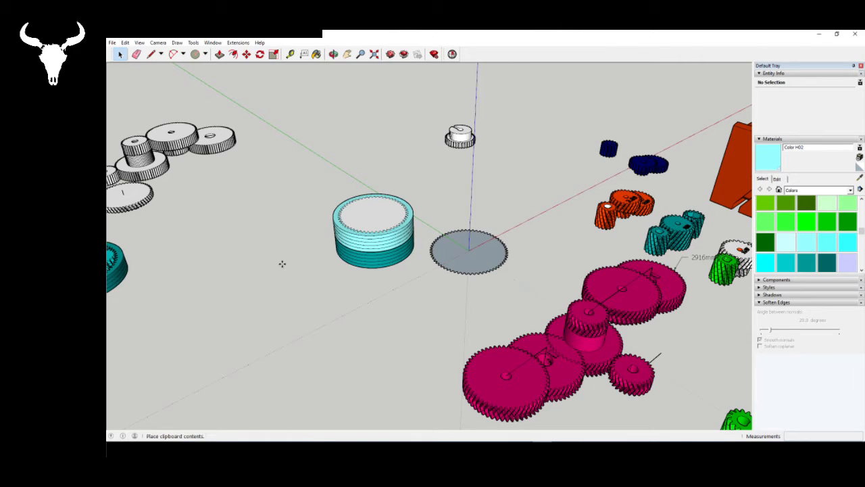
{"action": "key", "text": "Escape"}
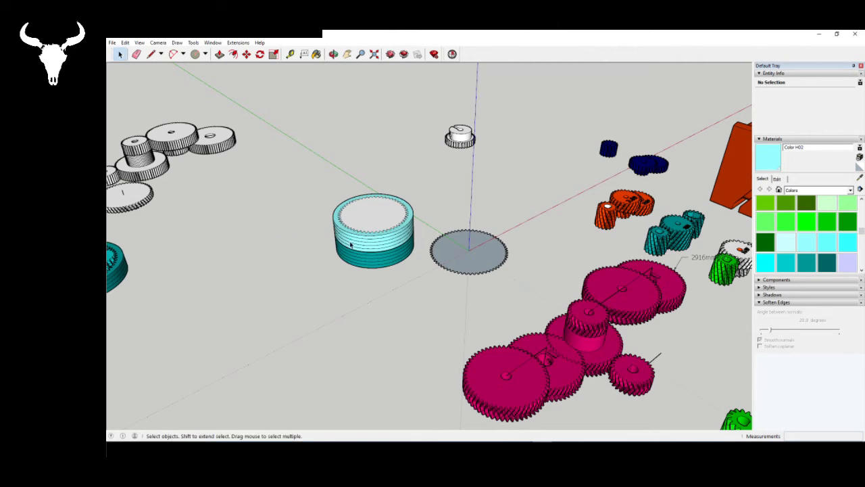
- Paste the small pinion inside the ring gear component and move it by its bottom centre onto the ring's axis
{"action": "double_click", "coordinate": [366, 239]}
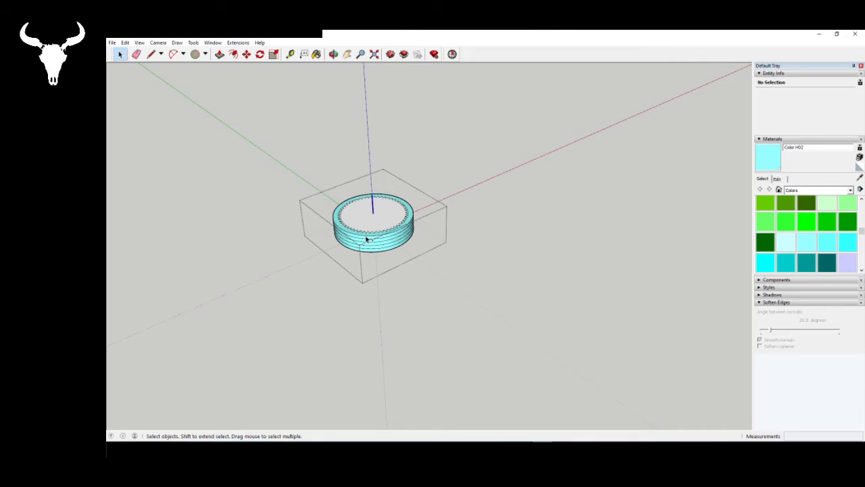
{"action": "key", "text": "ctrl+v"}
{"action": "left_click", "coordinate": [310, 236]}
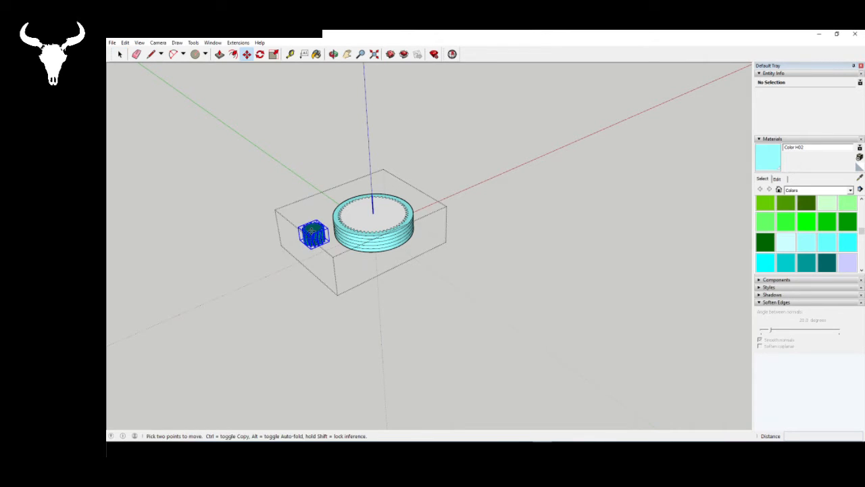
{"action": "scroll", "coordinate": [324, 257], "scroll_direction": "up", "scroll_amount": 5}
{"action": "middle_click_drag", "start_coordinate": [334, 265], "coordinate": [299, 135]}
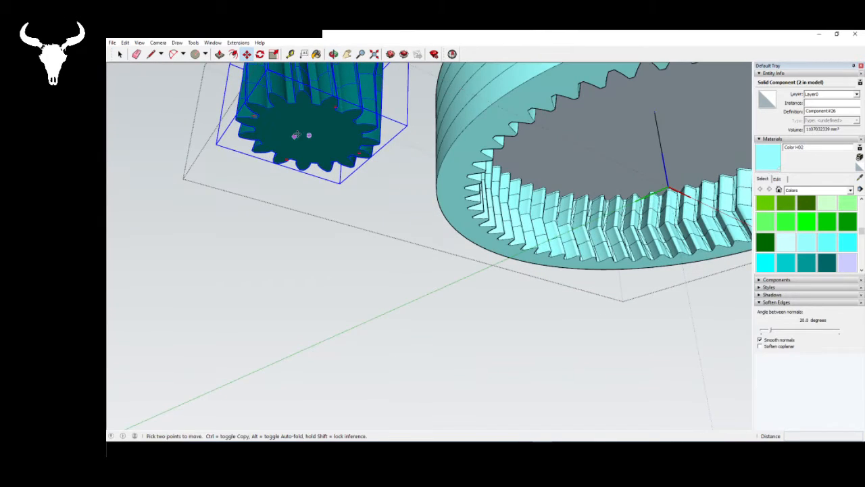
{"action": "left_click", "coordinate": [308, 134]}
{"action": "scroll", "coordinate": [308, 134], "scroll_direction": "down", "scroll_amount": 2}
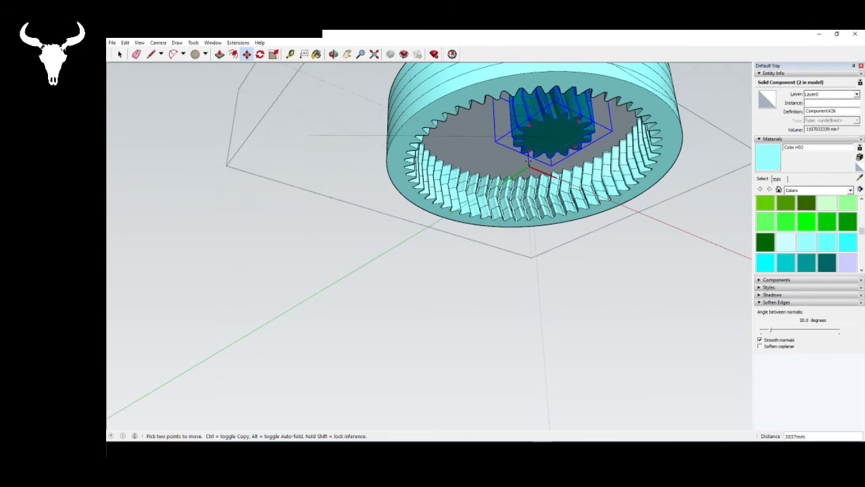
{"action": "scroll", "coordinate": [545, 140], "scroll_direction": "up", "scroll_amount": 1}
{"action": "left_click", "coordinate": [527, 170]}
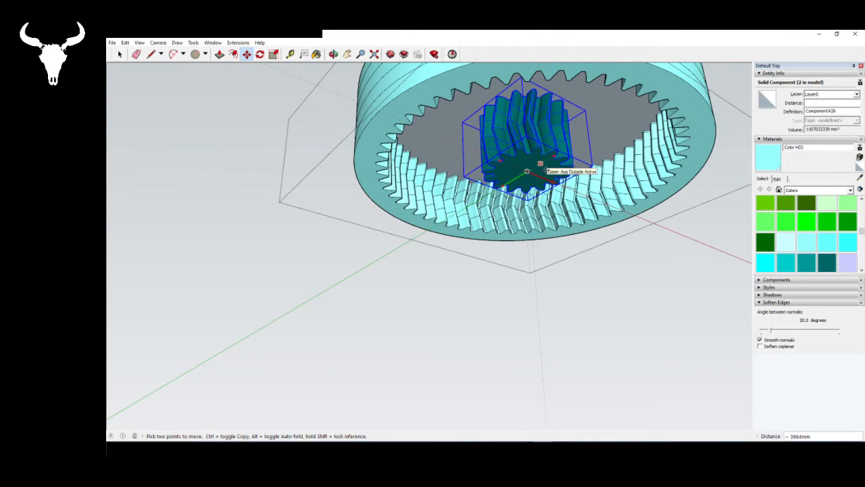
- Move the pinion straight up along the ring's axis so its base sits on the capped top face
{"action": "left_click", "coordinate": [546, 170]}
{"action": "scroll", "coordinate": [537, 183], "scroll_direction": "down", "scroll_amount": 1}
{"action": "middle_click_drag", "start_coordinate": [537, 177], "coordinate": [540, 244]}
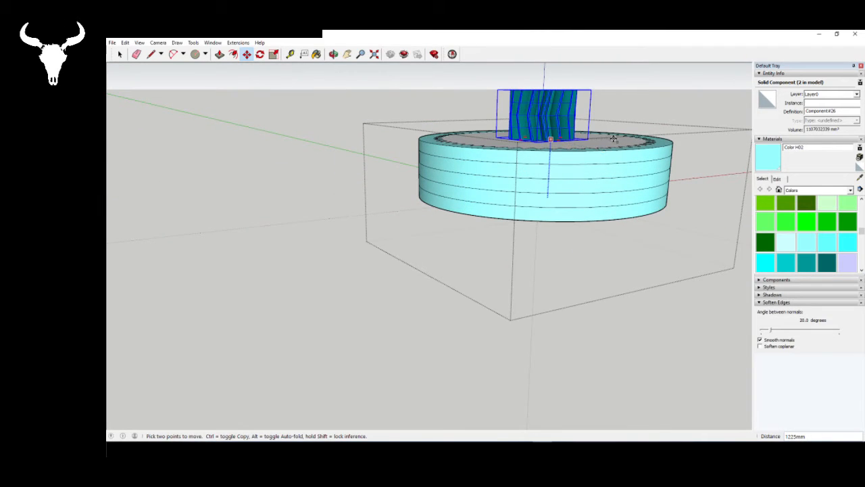
{"action": "left_click", "coordinate": [614, 159]}
{"action": "key", "text": "space"}
- Explode the pinion component into the ring gear's own geometry
{"action": "middle_click_drag", "start_coordinate": [550, 177], "coordinate": [434, 227]}
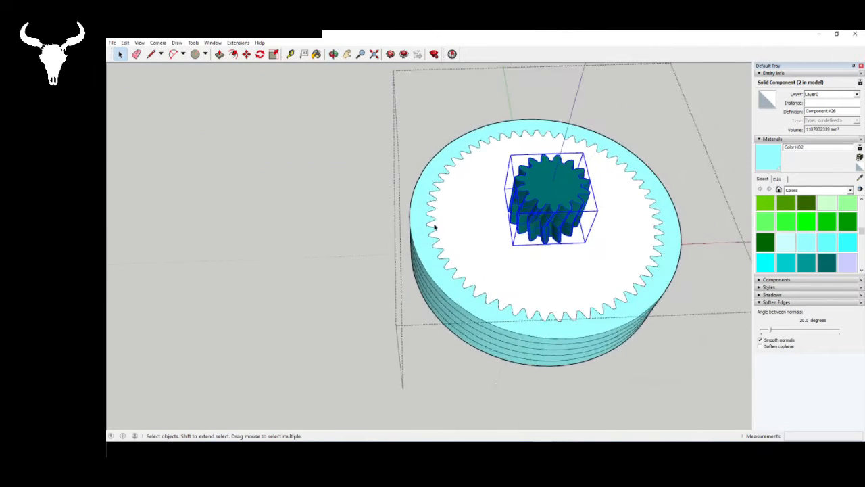
{"action": "scroll", "coordinate": [566, 236], "scroll_direction": "up", "scroll_amount": 3}
{"action": "right_click", "coordinate": [410, 183]}
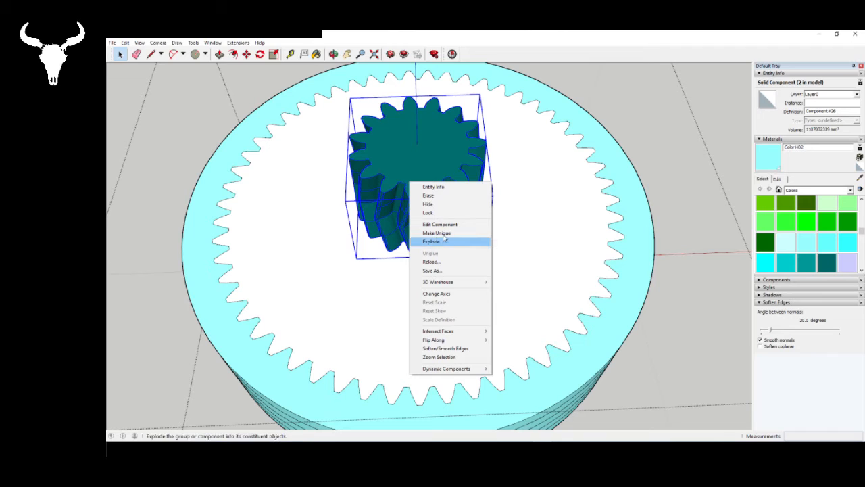
{"action": "left_click", "coordinate": [439, 232]}
{"action": "middle_click_drag", "start_coordinate": [475, 253], "coordinate": [516, 188]}
{"action": "scroll", "coordinate": [516, 187], "scroll_direction": "down", "scroll_amount": 3}
{"action": "middle_click_drag", "start_coordinate": [454, 225], "coordinate": [484, 220]}
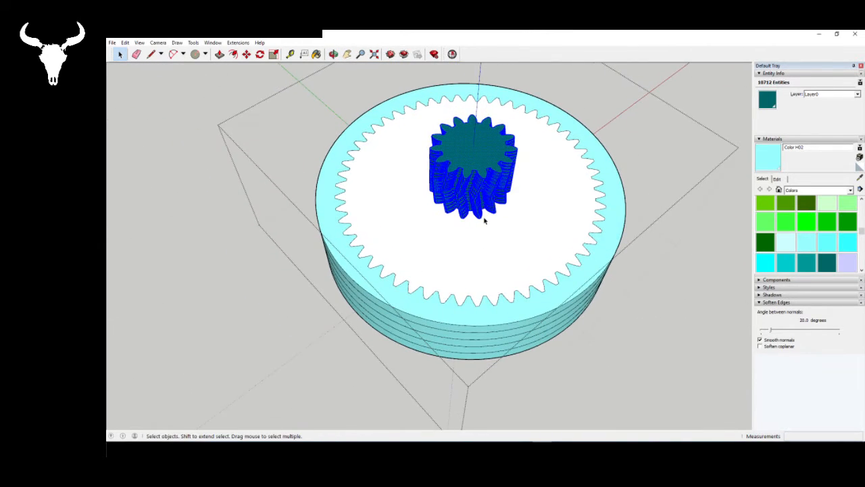
- Paint the whole connected ring and pinion geometry with Color H02 and leave the component
{"action": "triple_click", "coordinate": [483, 220]}
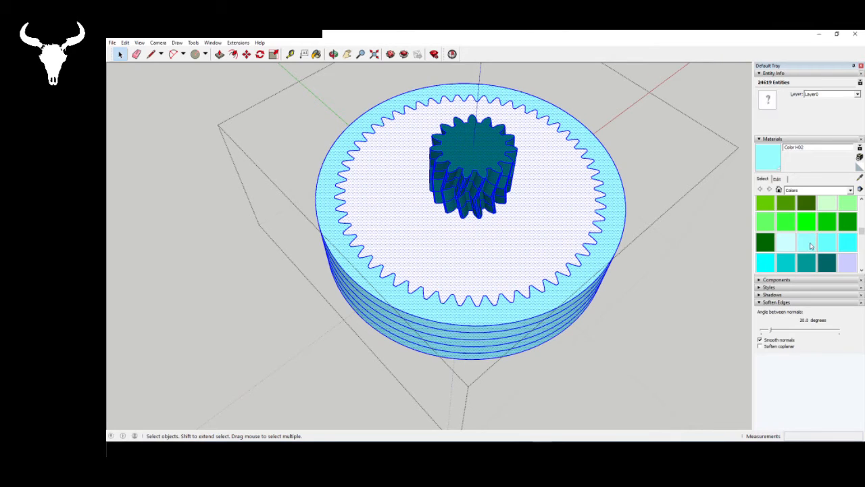
{"action": "left_click", "coordinate": [806, 242]}
{"action": "left_click", "coordinate": [561, 265]}
{"action": "key", "text": "space"}
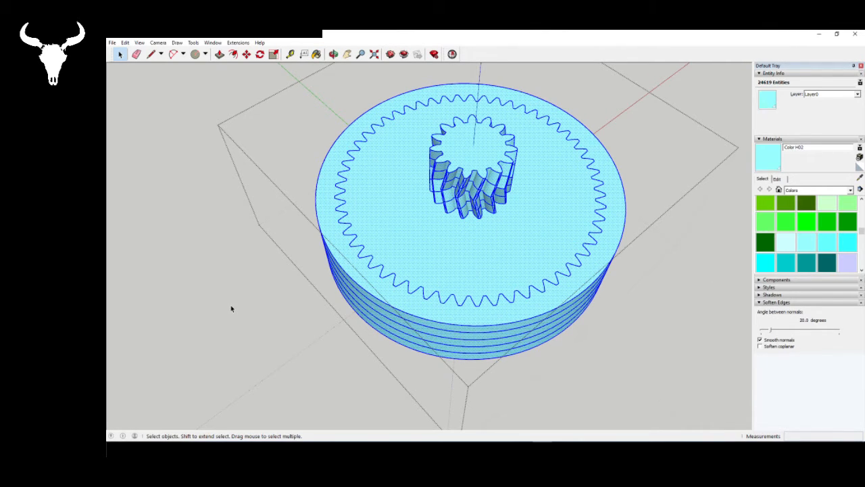
{"action": "left_click", "coordinate": [232, 307]}
{"action": "scroll", "coordinate": [473, 217], "scroll_direction": "down", "scroll_amount": 3}
{"action": "mouse_move", "coordinate": [485, 294]}
{"action": "middle_mouse_down"}
{"action": "mouse_move", "coordinate": [504, 130]}
{"action": "mouse_move", "coordinate": [512, 143]}
{"action": "mouse_move", "coordinate": [242, 139]}
{"action": "mouse_move", "coordinate": [415, 89]}
{"action": "mouse_move", "coordinate": [430, 262]}
{"action": "mouse_move", "coordinate": [411, 283]}
{"action": "middle_mouse_up"}
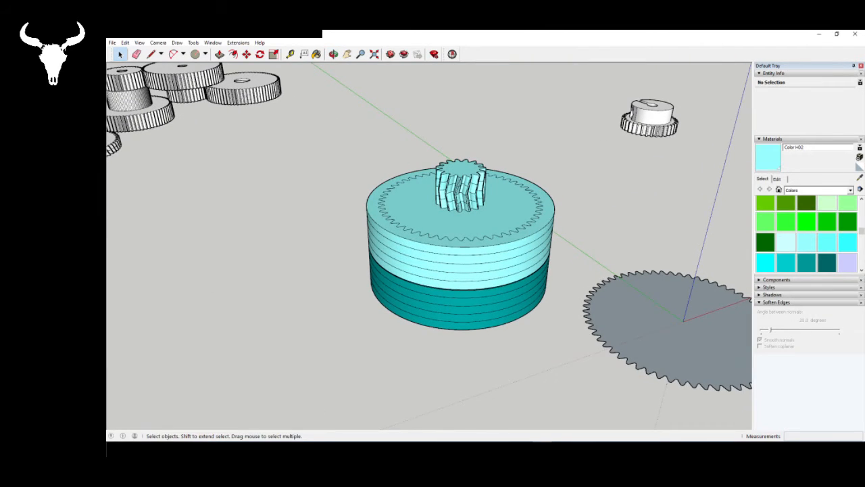
- Switch to Gear Generator to check the planetary gear layout, and return to the SketchUp model
{"action": "key", "text": "alt+Tab"}
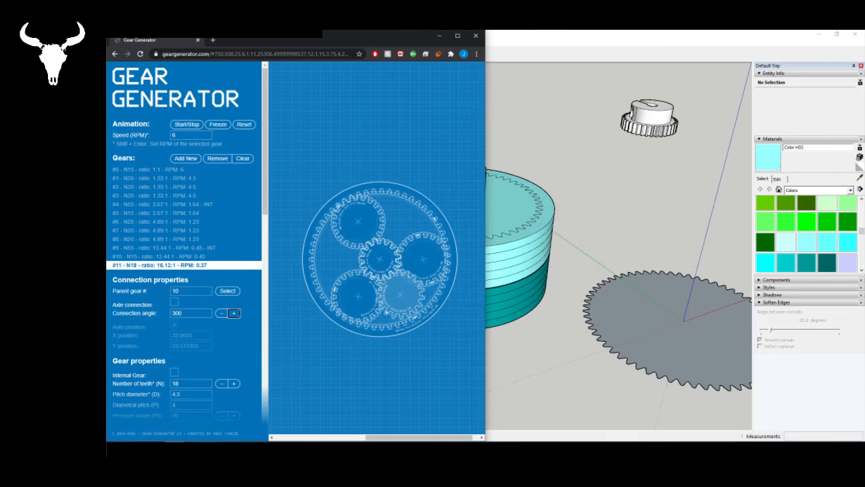
{"action": "left_click", "coordinate": [215, 450]}
{"action": "middle_click_drag", "start_coordinate": [447, 201], "coordinate": [446, 311]}
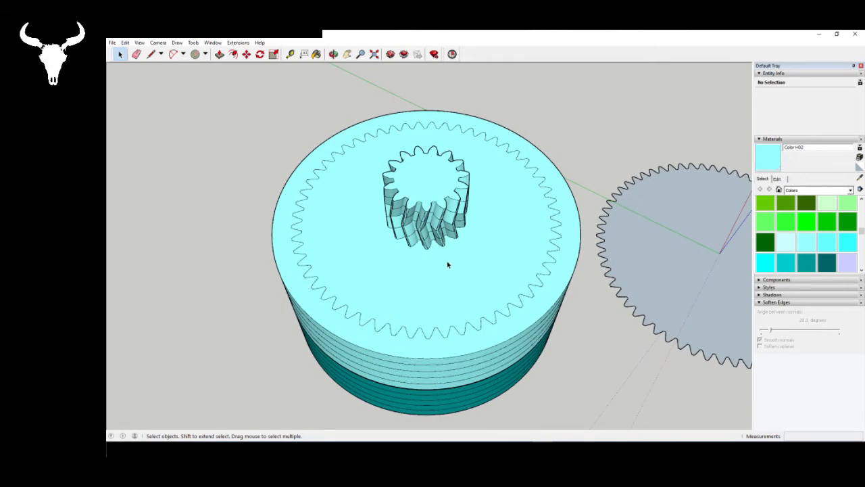
- Reopen the ring gear component, inspect it with Solid Inspector², and fix its stray edges
{"action": "middle_click_drag", "start_coordinate": [447, 265], "coordinate": [359, 291]}
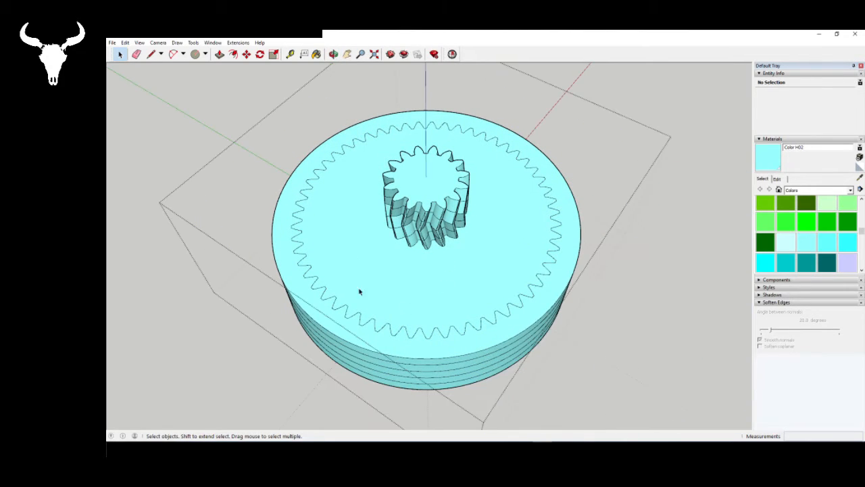
{"action": "left_click", "coordinate": [452, 54]}
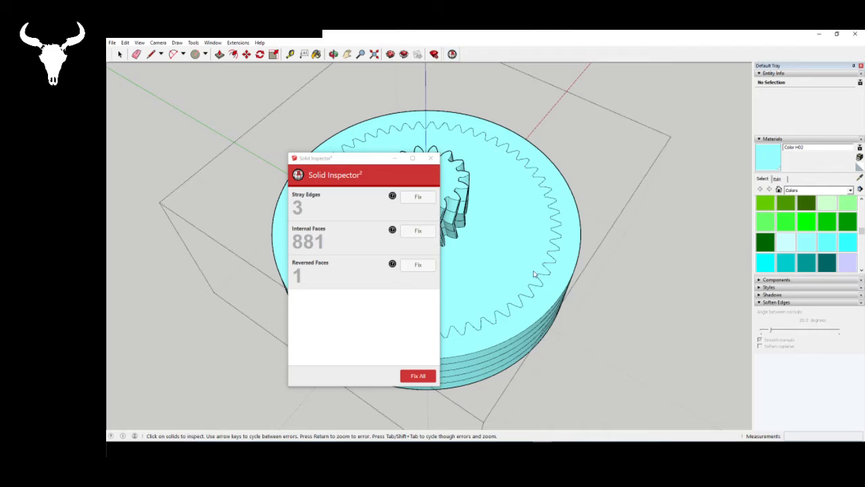
{"action": "left_click", "coordinate": [411, 200]}
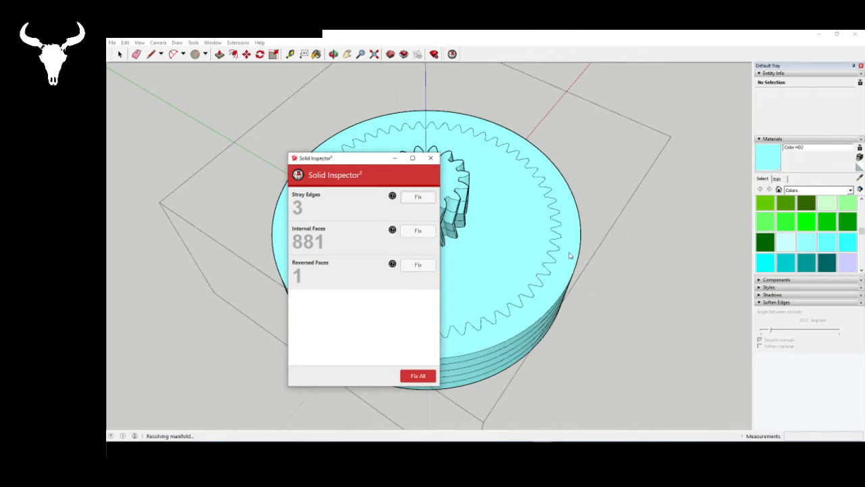
- Select all internal faces reported by Solid Inspector² and delete them from the gear
{"action": "right_click", "coordinate": [557, 251]}
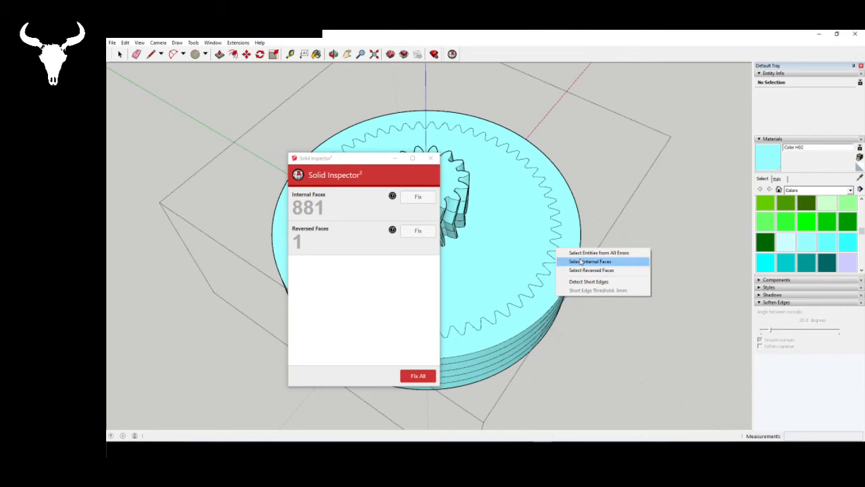
{"action": "left_click", "coordinate": [581, 261]}
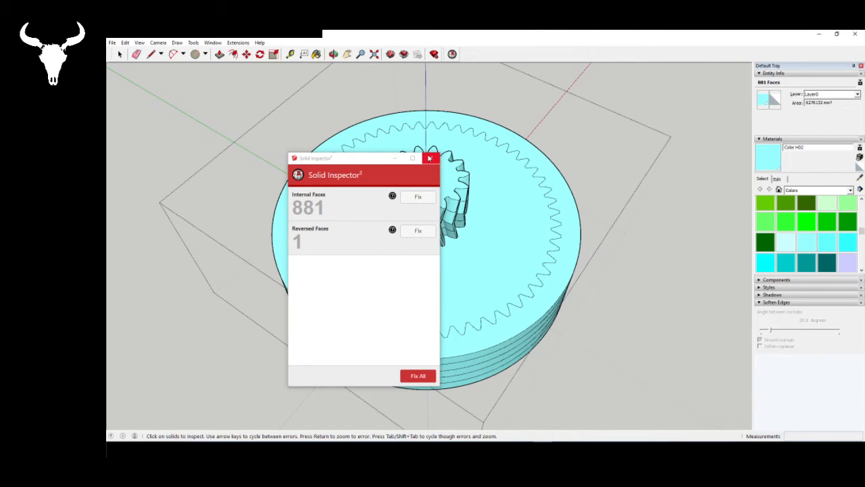
{"action": "middle_click_drag", "start_coordinate": [590, 288], "coordinate": [473, 269]}
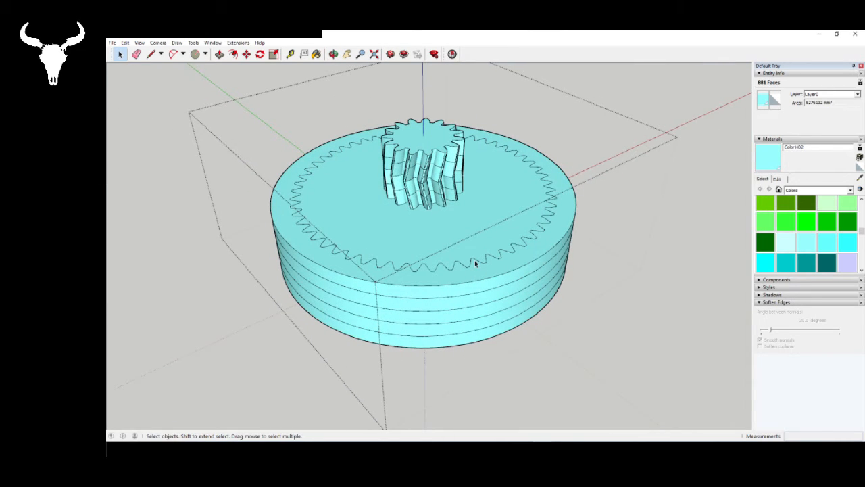
{"action": "key", "text": "Delete"}
{"action": "middle_click_drag", "start_coordinate": [455, 306], "coordinate": [512, 289]}
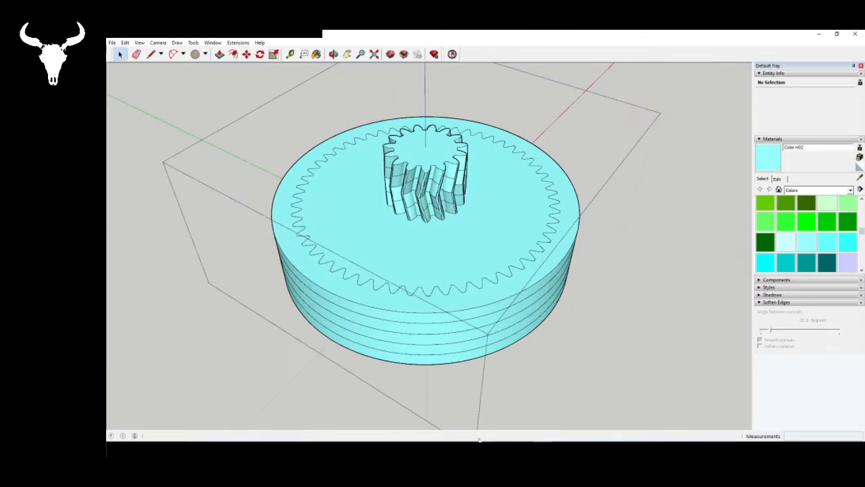
- Inspect the gear again with Solid Inspector² and fix the remaining errors, including the reversed face
{"action": "left_click", "coordinate": [503, 204]}
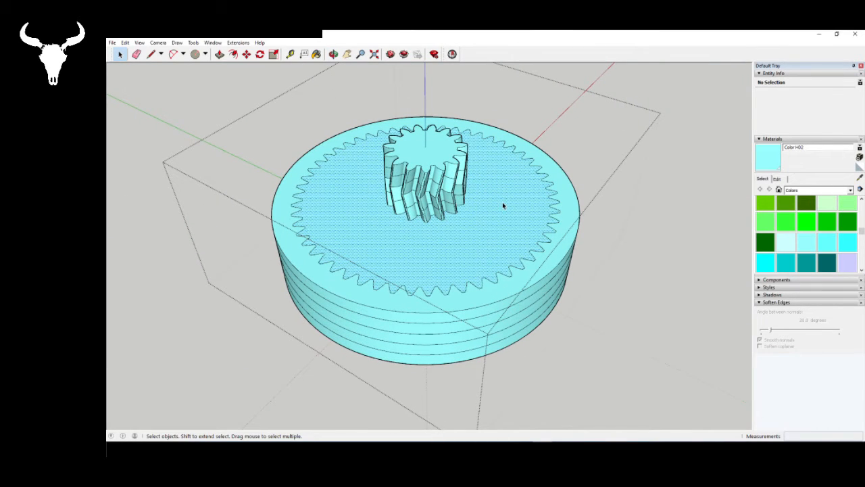
{"action": "left_click", "coordinate": [452, 54]}
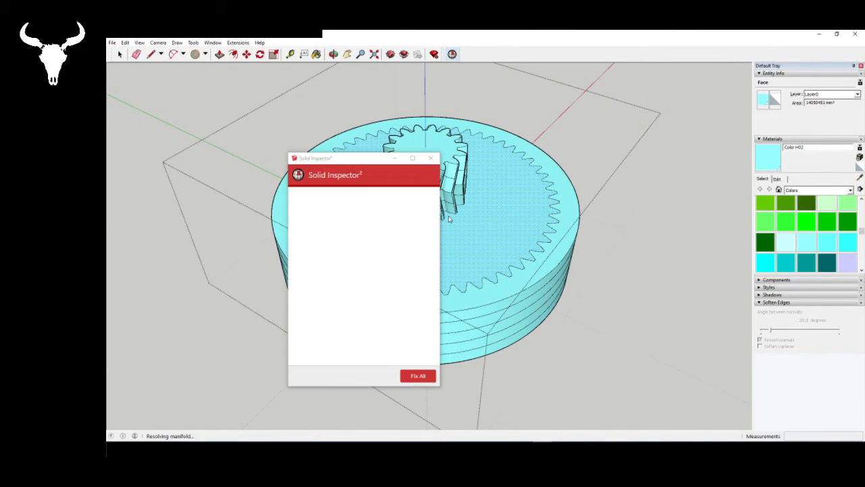
{"action": "left_click", "coordinate": [419, 197]}
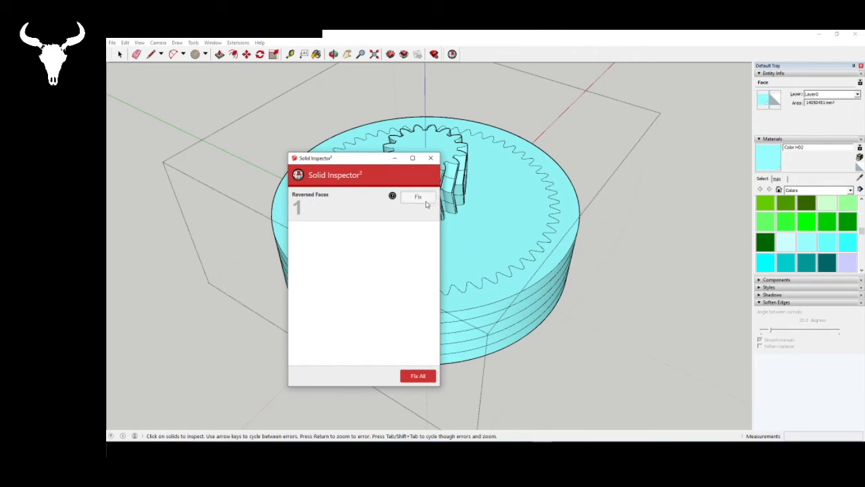
{"action": "left_click", "coordinate": [425, 201]}
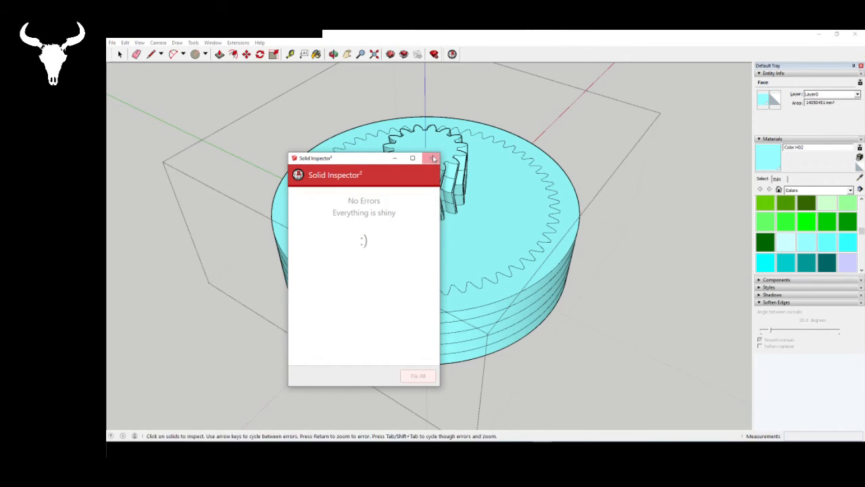
{"action": "left_click", "coordinate": [432, 158]}
- Erase a short piece of the leftover toothed outline on the top face around the pinion
{"action": "middle_click_drag", "start_coordinate": [439, 324], "coordinate": [451, 35]}
{"action": "scroll", "coordinate": [380, 180], "scroll_direction": "up", "scroll_amount": 3}
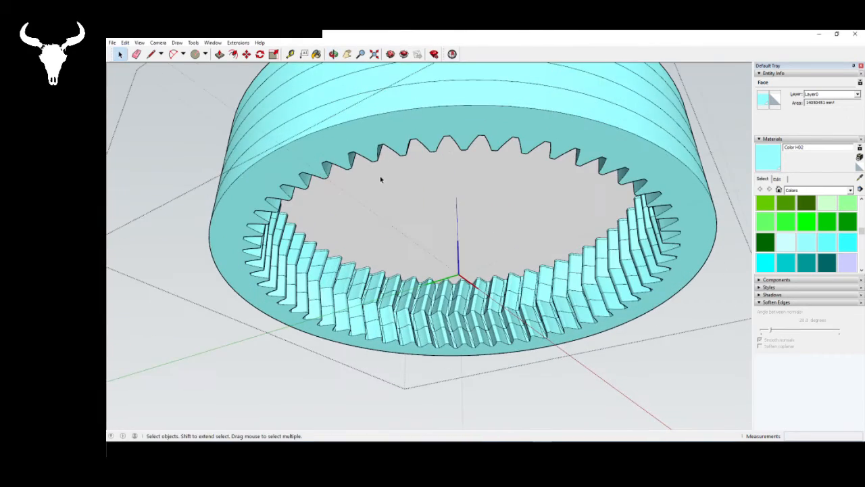
{"action": "middle_click_drag", "start_coordinate": [331, 250], "coordinate": [325, 350]}
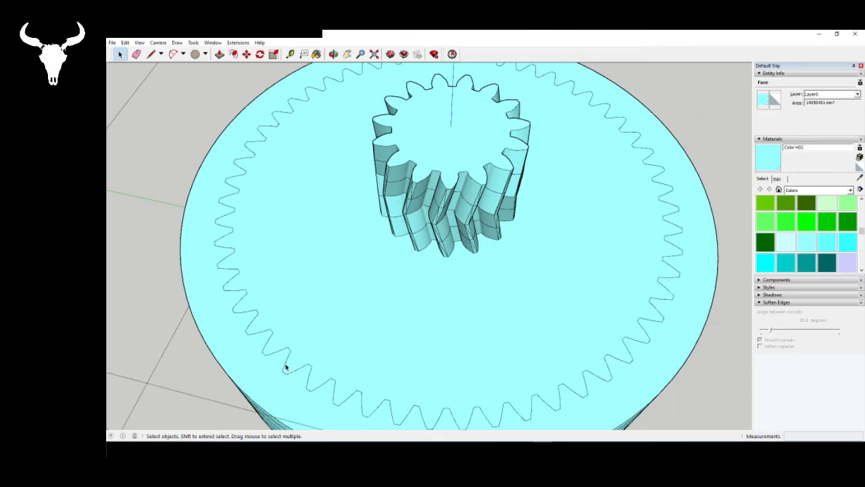
{"action": "scroll", "coordinate": [286, 362], "scroll_direction": "down", "scroll_amount": 3}
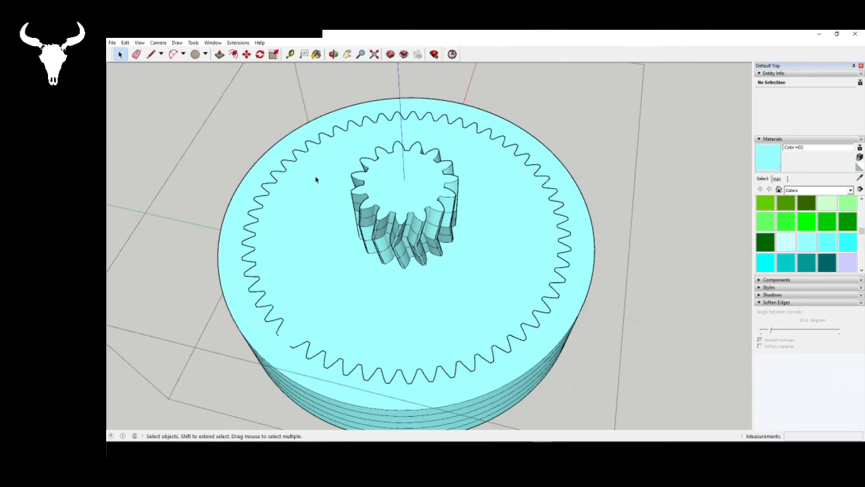
- Remove the rest of the toothed outline from the top face by fixing stray edges in Solid Inspector²
{"action": "left_click", "coordinate": [452, 54]}
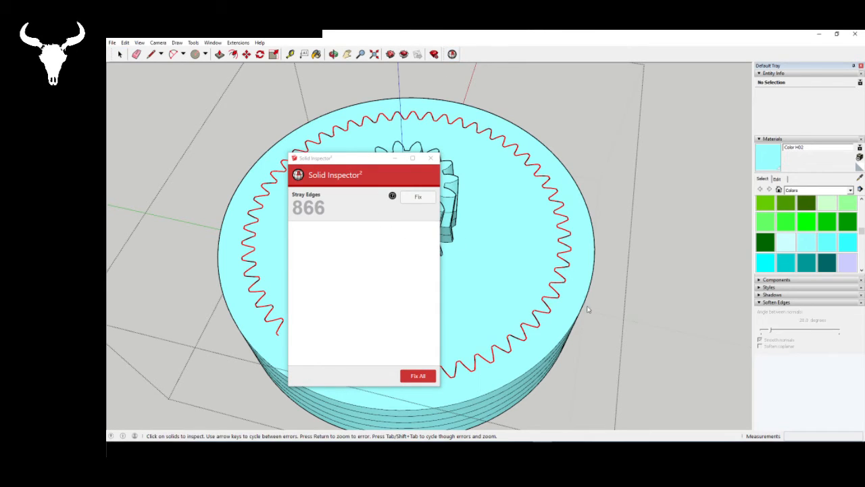
{"action": "left_click", "coordinate": [424, 197]}
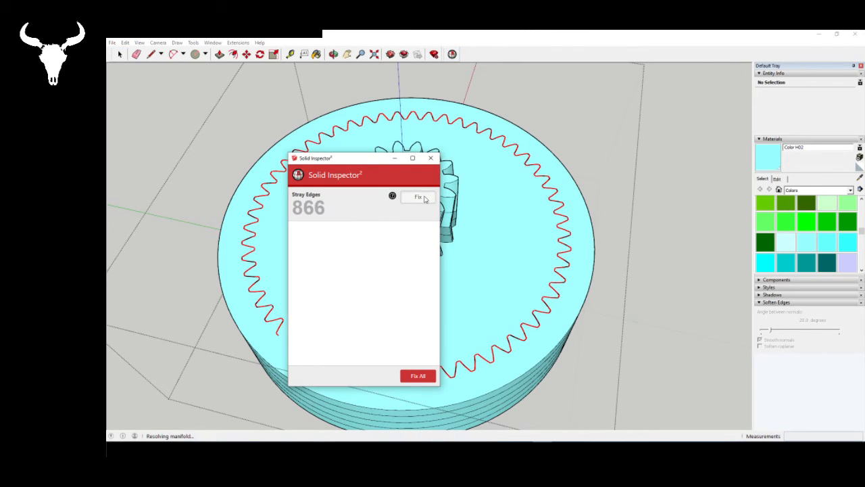
{"action": "left_click", "coordinate": [430, 158]}
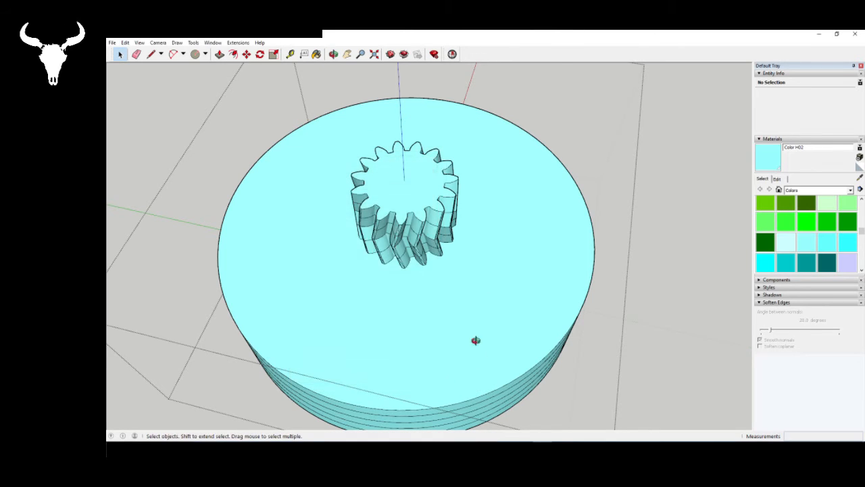
- Select all of the component's geometry, repaint it with Color H02, and leave the component
{"action": "middle_click_drag", "start_coordinate": [471, 342], "coordinate": [456, 171]}
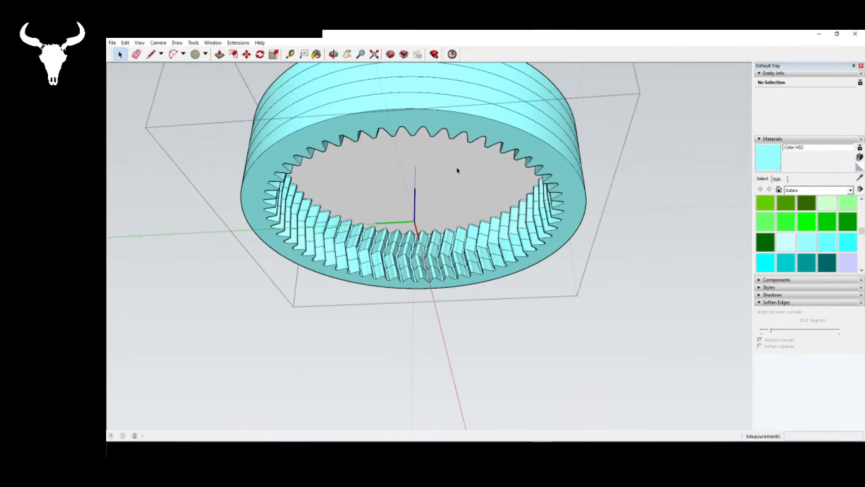
{"action": "key", "text": "ctrl+a"}
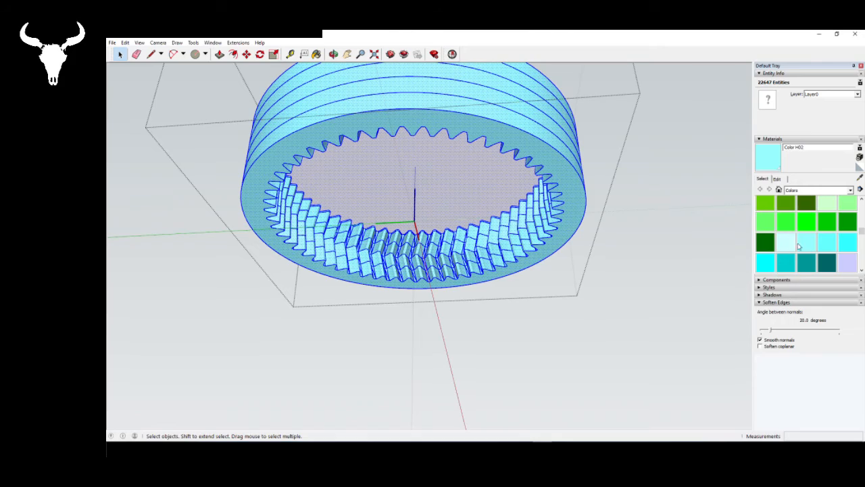
{"action": "left_click", "coordinate": [801, 245]}
{"action": "left_click", "coordinate": [505, 211]}
{"action": "key", "text": "space"}
{"action": "middle_click_drag", "start_coordinate": [483, 156], "coordinate": [460, 356]}
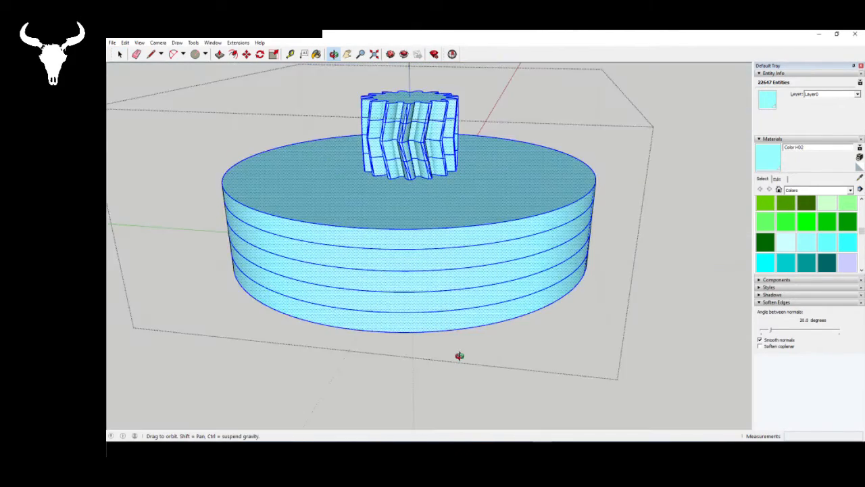
{"action": "key", "text": "space"}
{"action": "key", "text": "Escape"}
{"action": "middle_click_drag", "start_coordinate": [510, 299], "coordinate": [389, 241]}
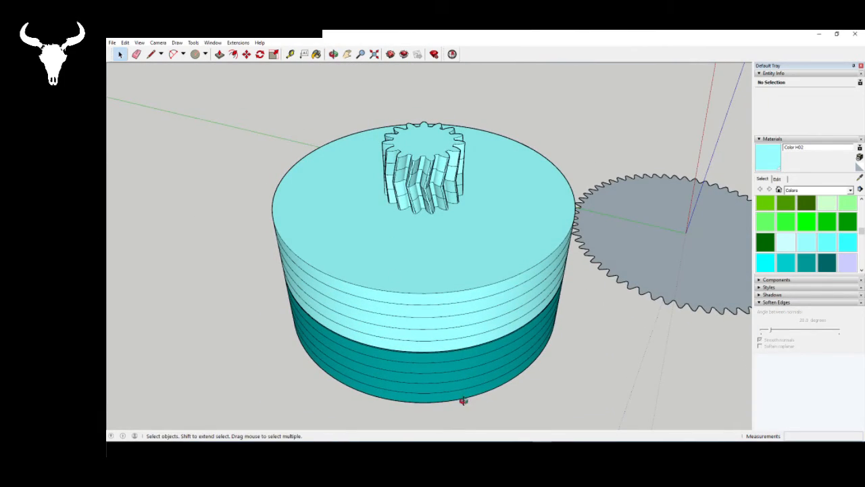
- Examine the planet gears, sun gear and ring teeth on the underside of the two-stage gearbox, selecting the central sun gear
{"action": "middle_click_drag", "start_coordinate": [463, 400], "coordinate": [466, 196]}
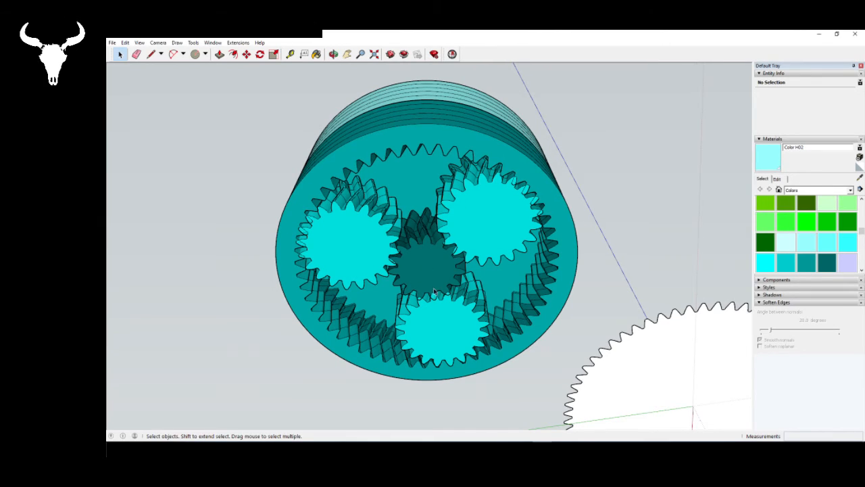
{"action": "middle_click_drag", "start_coordinate": [436, 292], "coordinate": [419, 260]}
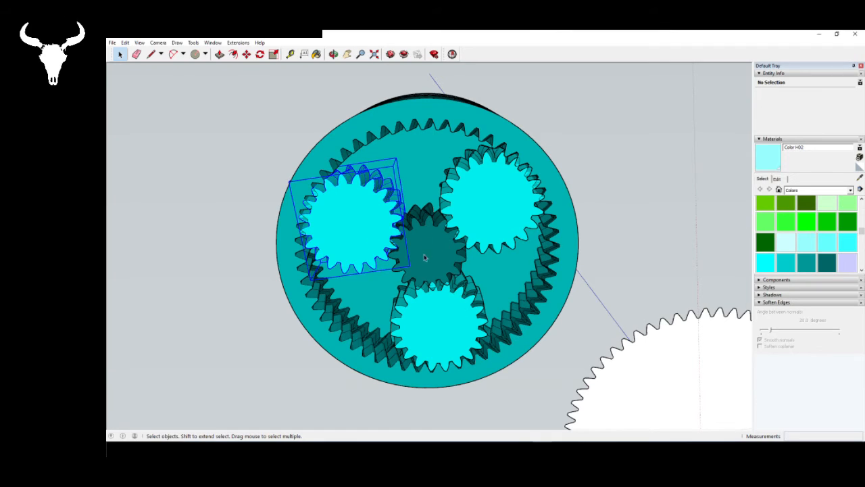
{"action": "left_click", "coordinate": [425, 253]}
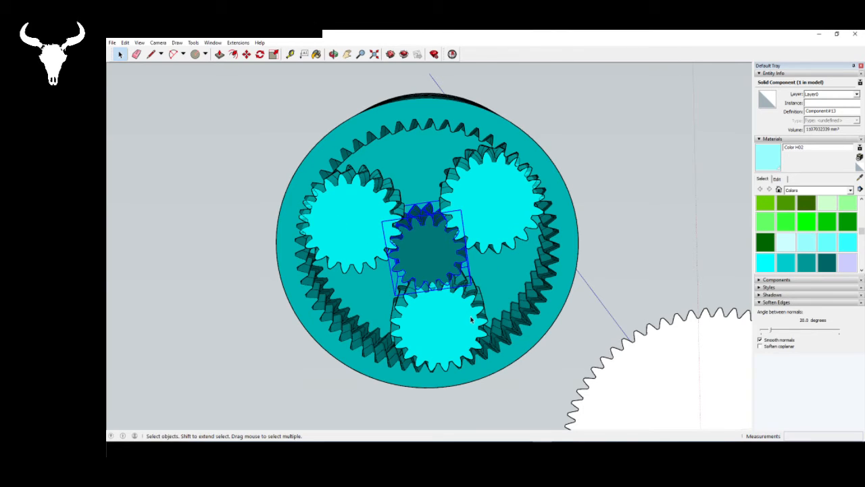
{"action": "mouse_move", "coordinate": [433, 232]}
{"action": "middle_mouse_down"}
{"action": "mouse_move", "coordinate": [429, 244]}
{"action": "mouse_move", "coordinate": [424, 234]}
{"action": "middle_mouse_up"}
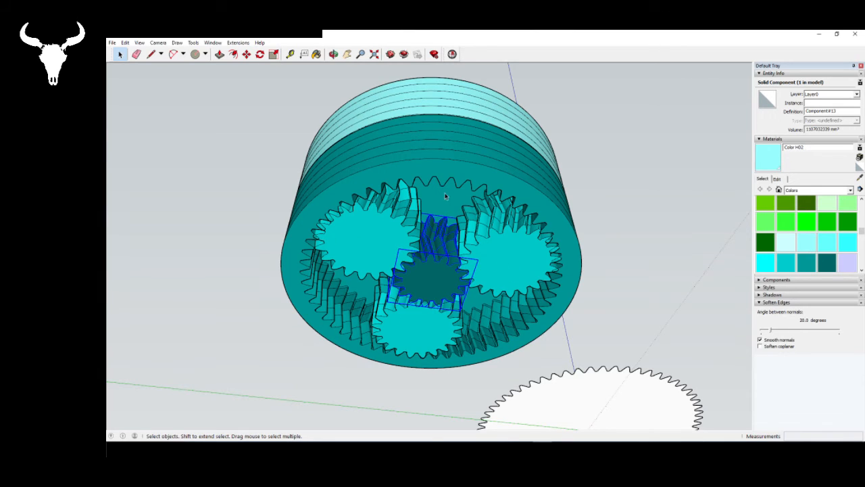
{"action": "middle_click_drag", "start_coordinate": [445, 196], "coordinate": [493, 107]}
{"action": "middle_click_drag", "start_coordinate": [470, 181], "coordinate": [458, 133]}
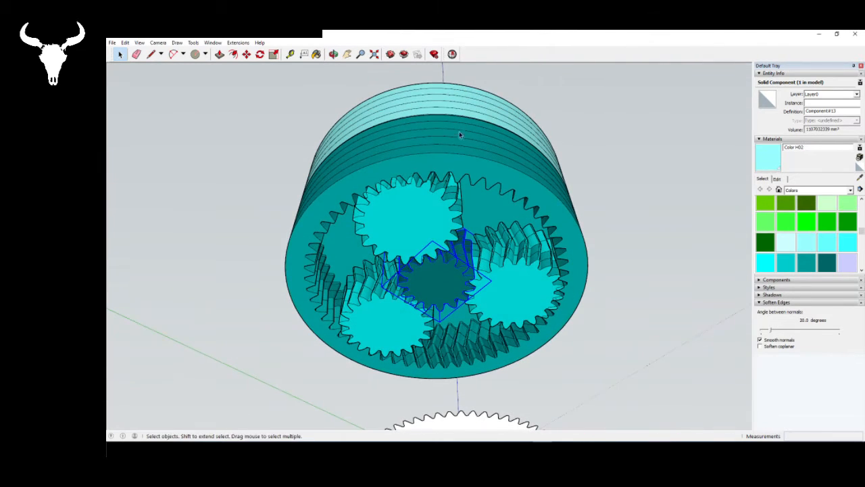
- Delete the leftover flat toothed disc beside the gearbox
{"action": "middle_click_drag", "start_coordinate": [450, 215], "coordinate": [340, 202]}
{"action": "left_click", "coordinate": [339, 197]}
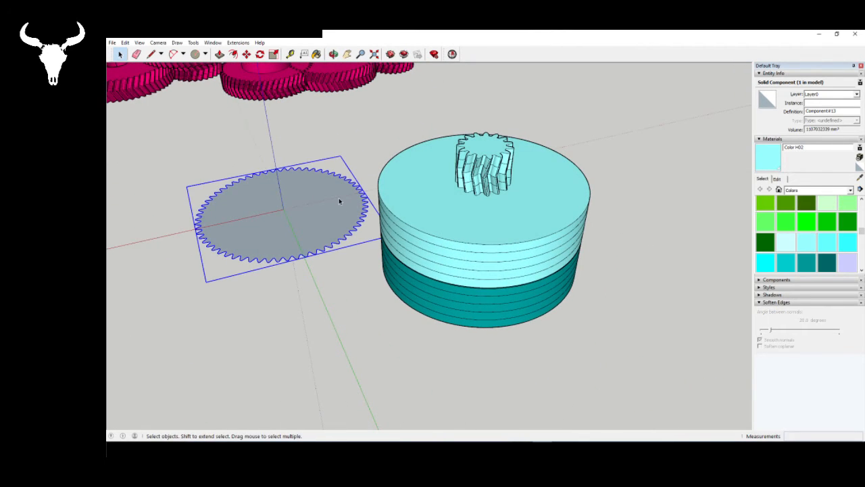
{"action": "key", "text": "Delete"}
- Export the lower, darker teal ring gear component as Ratio.stl in the STL folder, replacing the existing file
{"action": "middle_click_drag", "start_coordinate": [400, 203], "coordinate": [411, 54]}
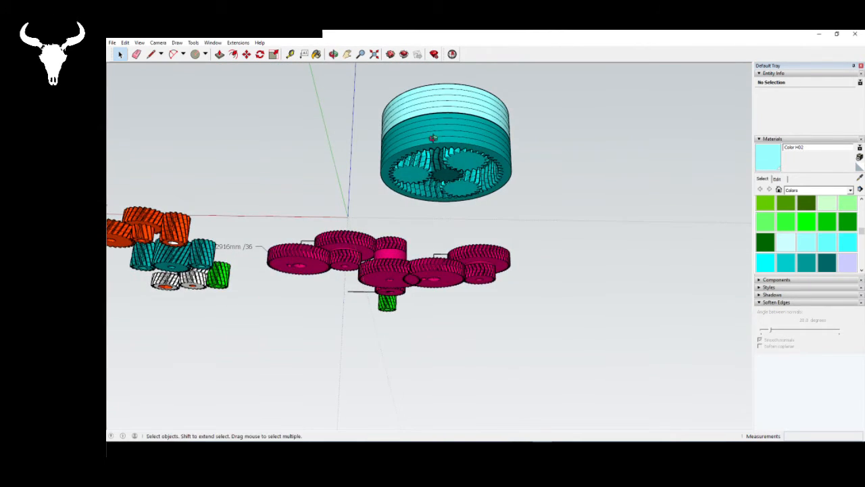
{"action": "middle_click_drag", "start_coordinate": [426, 182], "coordinate": [463, 432]}
{"action": "scroll", "coordinate": [475, 396], "scroll_direction": "down", "scroll_amount": 3}
{"action": "middle_click_drag", "start_coordinate": [475, 396], "coordinate": [450, 243]}
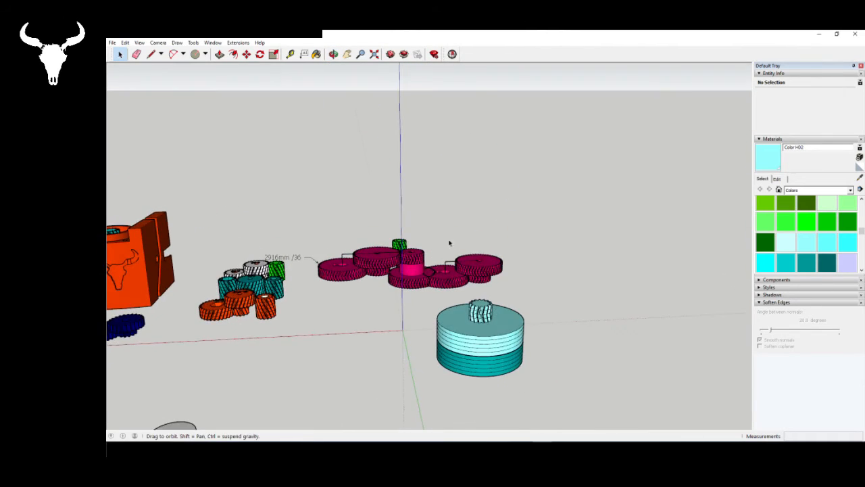
{"action": "scroll", "coordinate": [469, 318], "scroll_direction": "down", "scroll_amount": 3}
{"action": "scroll", "coordinate": [461, 324], "scroll_direction": "up", "scroll_amount": 6}
{"action": "middle_click_drag", "start_coordinate": [483, 279], "coordinate": [412, 110]}
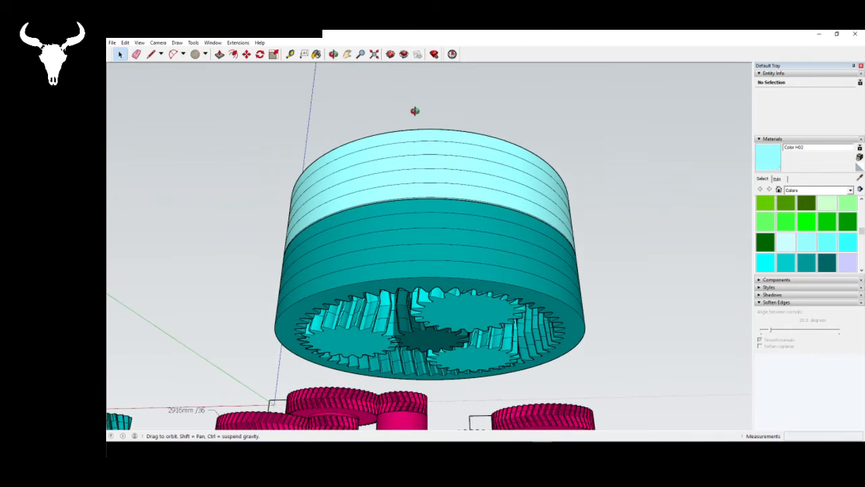
{"action": "left_click", "coordinate": [430, 211]}
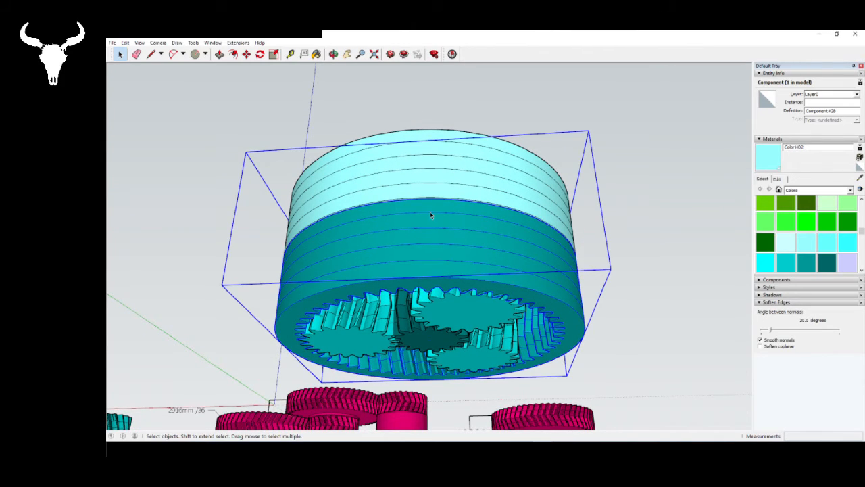
{"action": "left_click", "coordinate": [112, 42]}
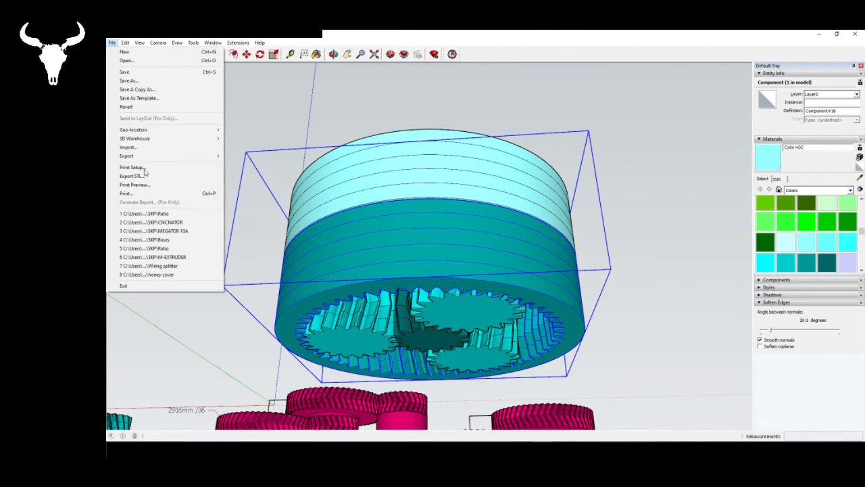
{"action": "left_click", "coordinate": [132, 176]}
{"action": "left_click", "coordinate": [331, 183]}
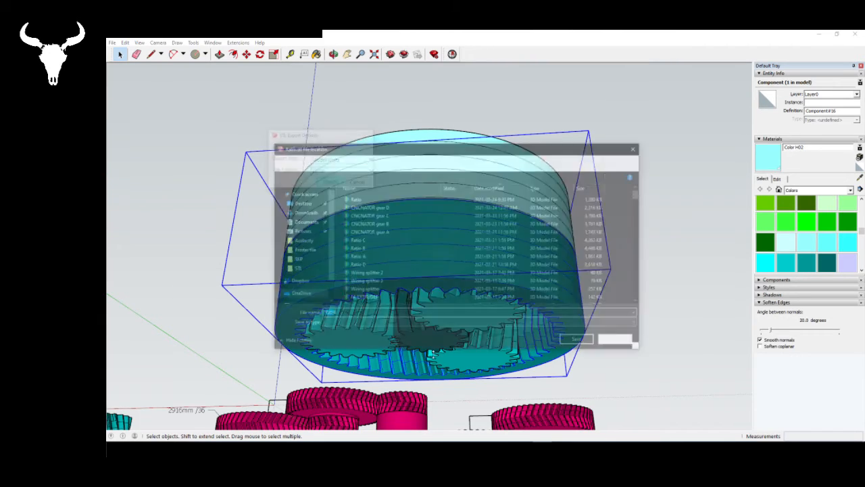
{"action": "left_click", "coordinate": [579, 342]}
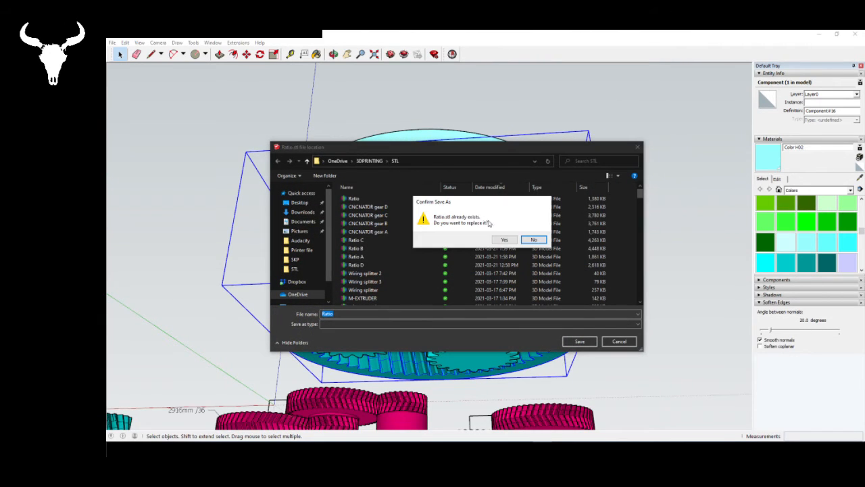
{"action": "left_click", "coordinate": [531, 240]}
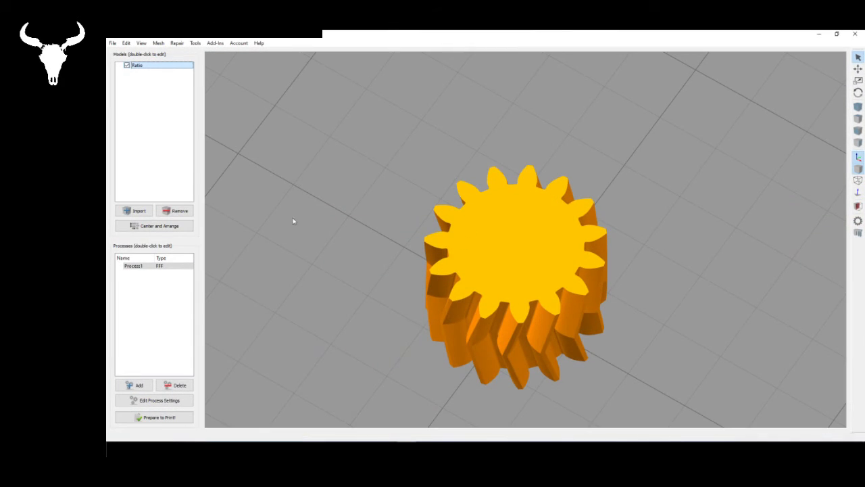
- Switch to Simplify3D, remove the previously loaded model and import the Ratio STL file
{"action": "left_click", "coordinate": [177, 210]}
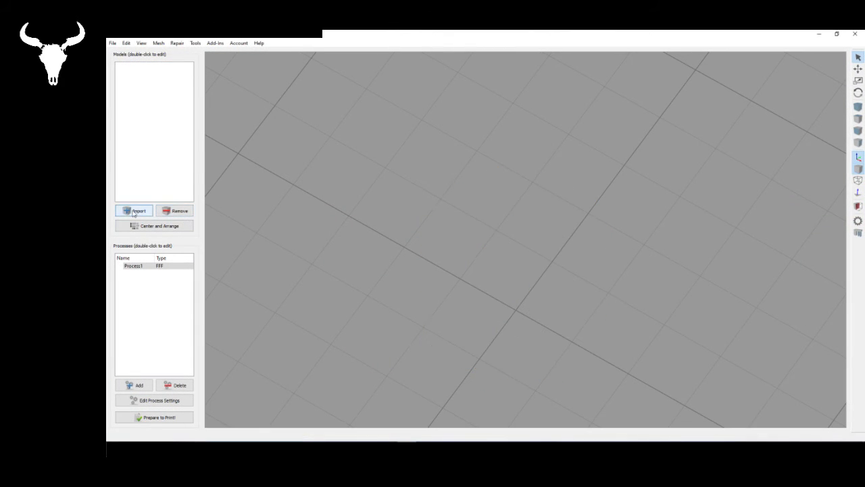
{"action": "left_click", "coordinate": [135, 210]}
{"action": "left_click", "coordinate": [196, 96]}
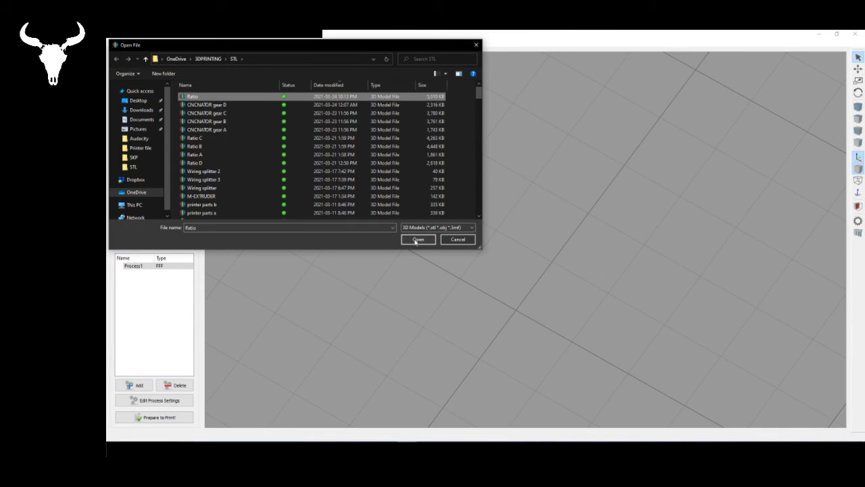
{"action": "left_click", "coordinate": [419, 239]}
{"action": "left_click", "coordinate": [541, 248]}
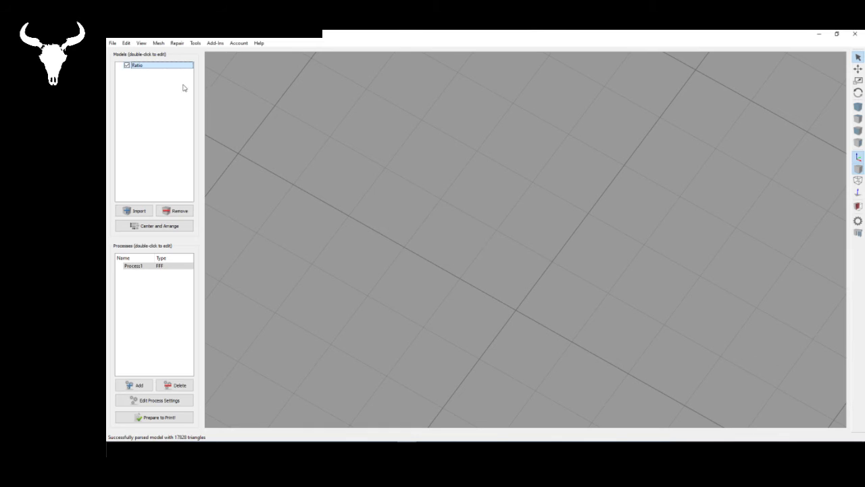
- Scale the Ratio model uniformly to 1% and center it on the build plate
{"action": "double_click", "coordinate": [178, 66]}
{"action": "double_click", "coordinate": [823, 153]}
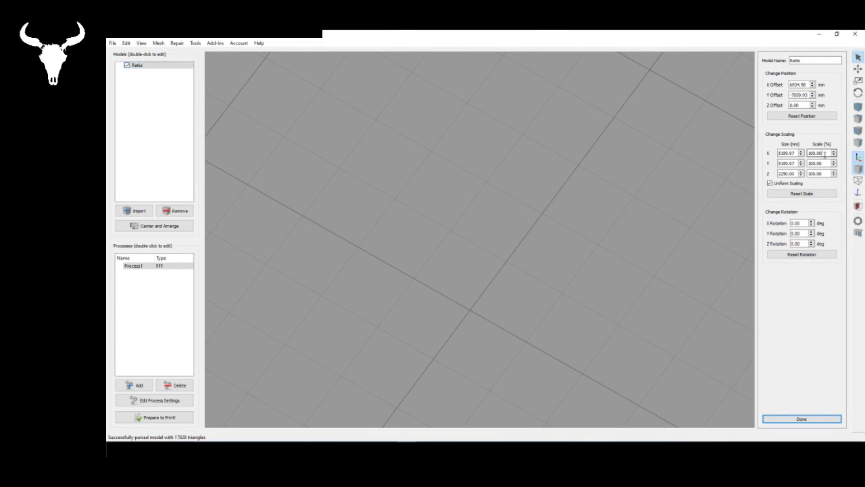
{"action": "type", "text": "1"}
{"action": "key", "text": "Return"}
{"action": "left_click", "coordinate": [162, 225]}
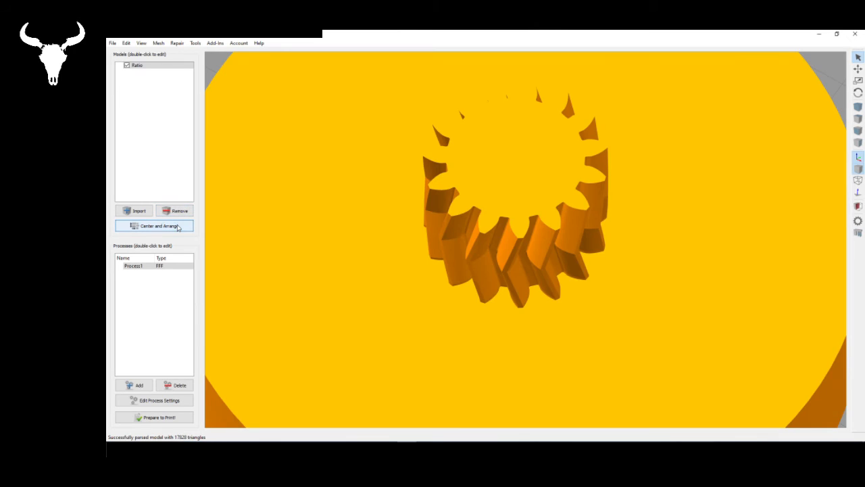
- Flip the model by placing the pinion's end face on the bed so the ring gear opens upward
{"action": "scroll", "coordinate": [570, 261], "scroll_direction": "down", "scroll_amount": 6}
{"action": "left_click_drag", "start_coordinate": [609, 289], "coordinate": [522, 220]}
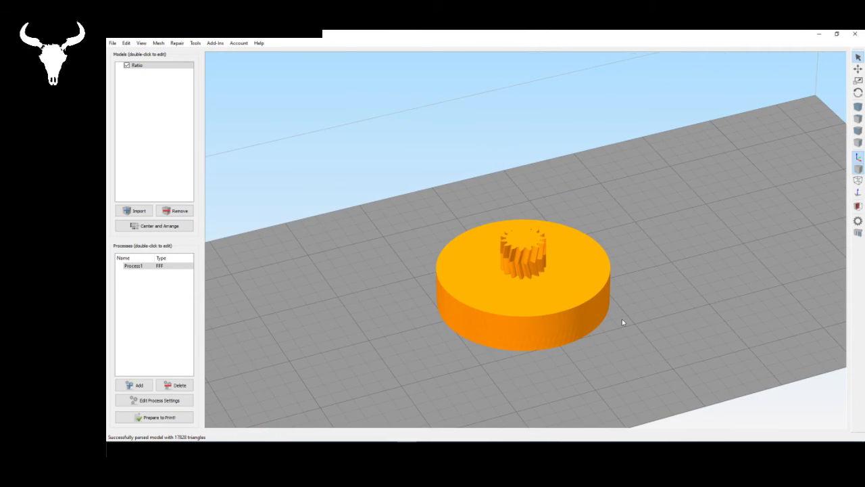
{"action": "key", "text": "ctrl+l"}
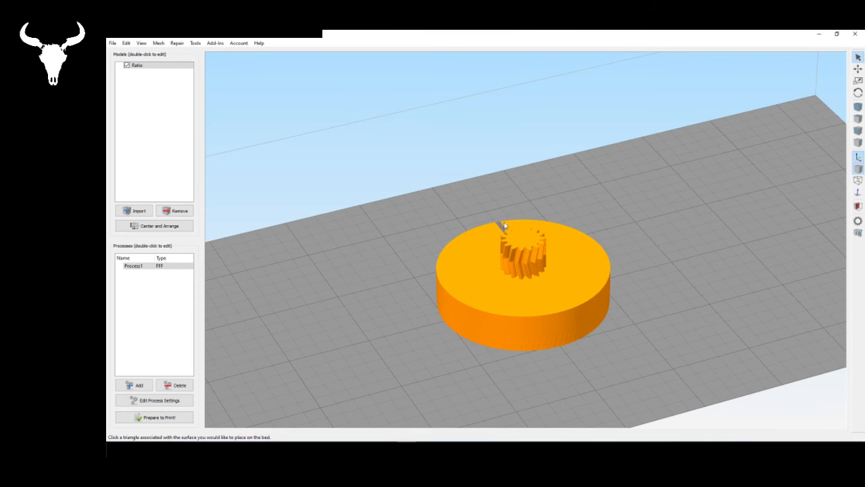
{"action": "left_click", "coordinate": [522, 239]}
{"action": "left_click_drag", "start_coordinate": [643, 376], "coordinate": [453, 261]}
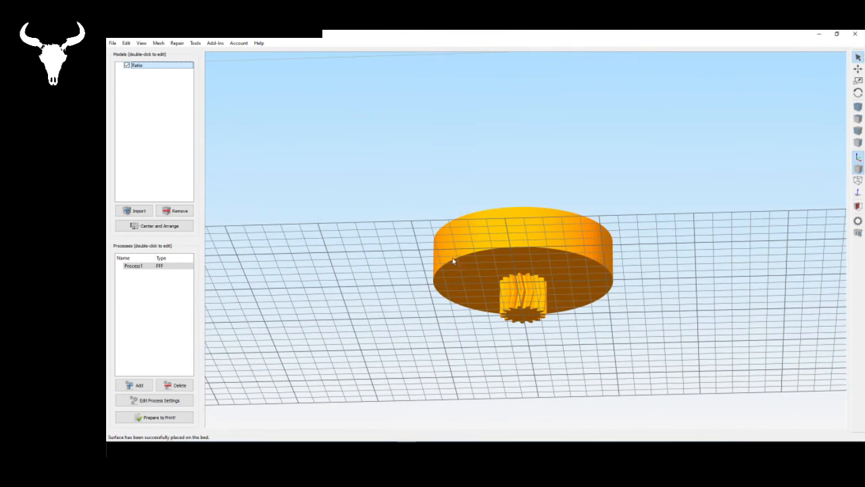
{"action": "left_click_drag", "start_coordinate": [630, 305], "coordinate": [257, 410]}
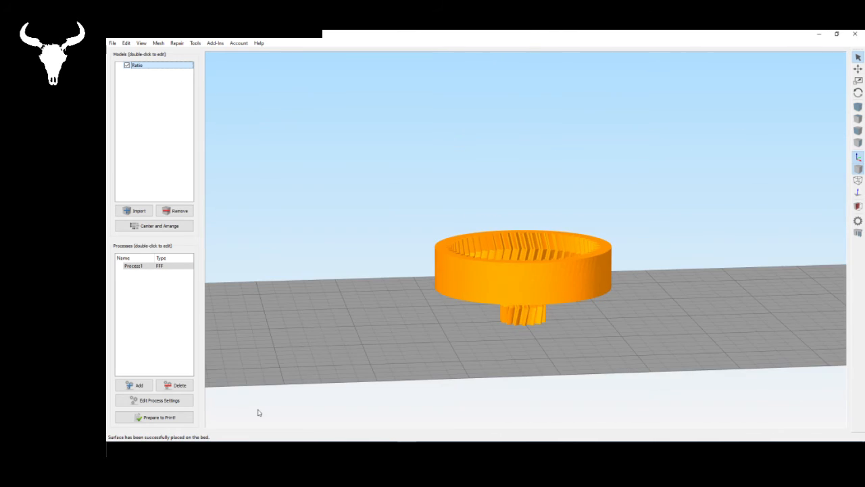
- Slice the part without supports and examine the ring gear's inner teeth and solid floor in the toolpath preview
{"action": "left_click", "coordinate": [154, 417]}
{"action": "left_click_drag", "start_coordinate": [636, 310], "coordinate": [552, 222]}
{"action": "scroll", "coordinate": [552, 222], "scroll_direction": "up", "scroll_amount": 3}
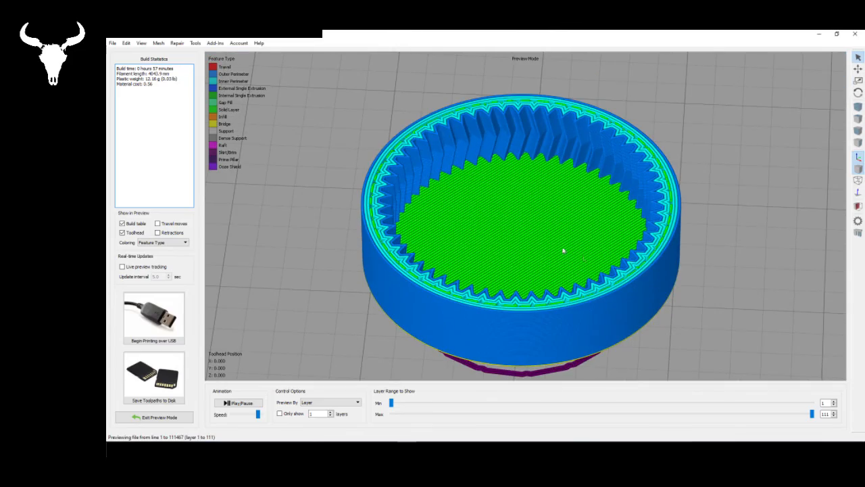
{"action": "left_click_drag", "start_coordinate": [410, 227], "coordinate": [476, 301]}
{"action": "scroll", "coordinate": [540, 285], "scroll_direction": "up", "scroll_amount": 4}
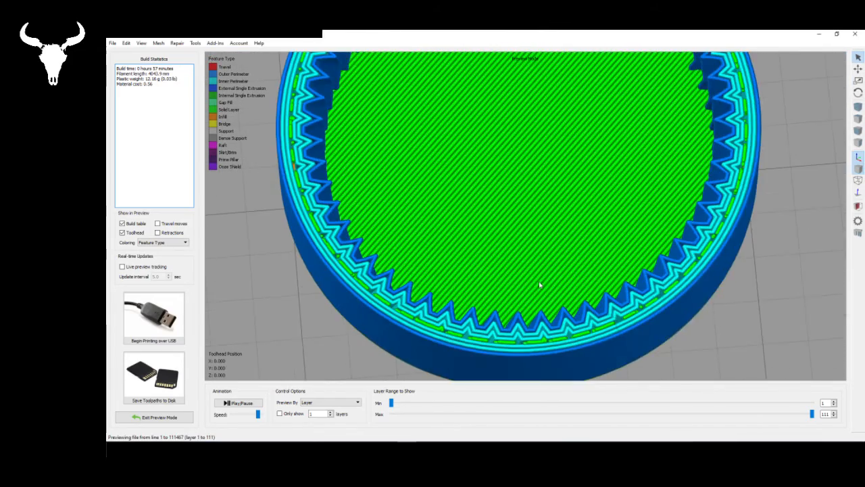
{"action": "scroll", "coordinate": [554, 314], "scroll_direction": "down", "scroll_amount": 3}
{"action": "left_click_drag", "start_coordinate": [540, 295], "coordinate": [641, 261]}
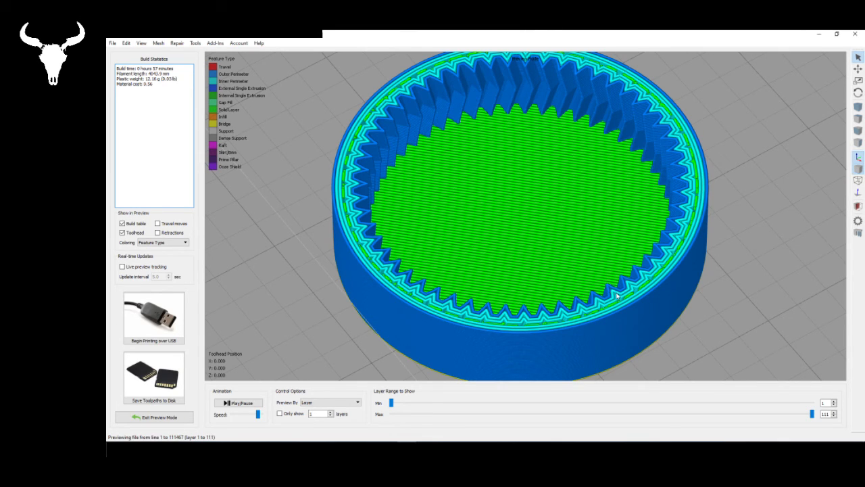
- Examine the pinion's teeth and the bridged underside of the ring gear in the toolpath preview from below
{"action": "left_click_drag", "start_coordinate": [617, 295], "coordinate": [509, 170]}
{"action": "scroll", "coordinate": [519, 75], "scroll_direction": "up", "scroll_amount": 10}
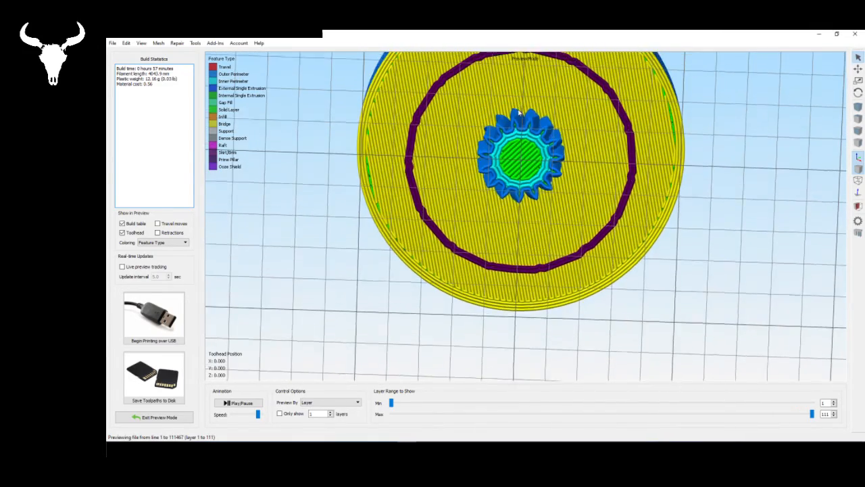
{"action": "scroll", "coordinate": [564, 172], "scroll_direction": "up", "scroll_amount": 3}
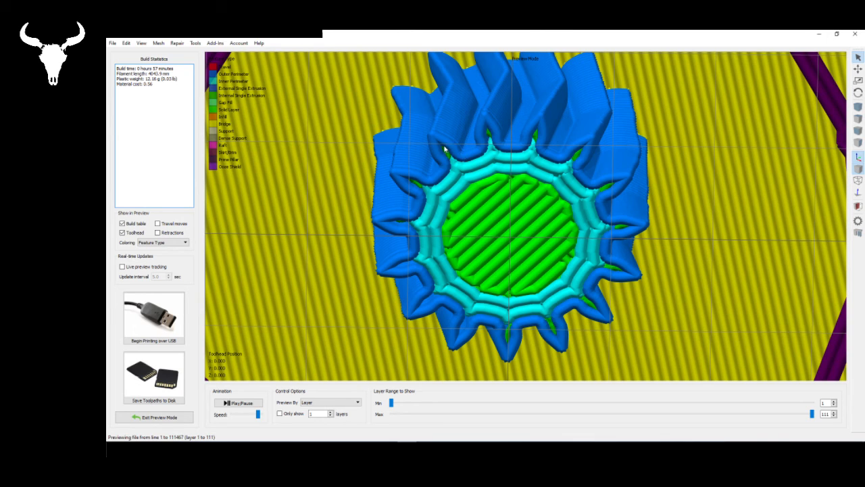
{"action": "left_click_drag", "start_coordinate": [526, 245], "coordinate": [521, 195]}
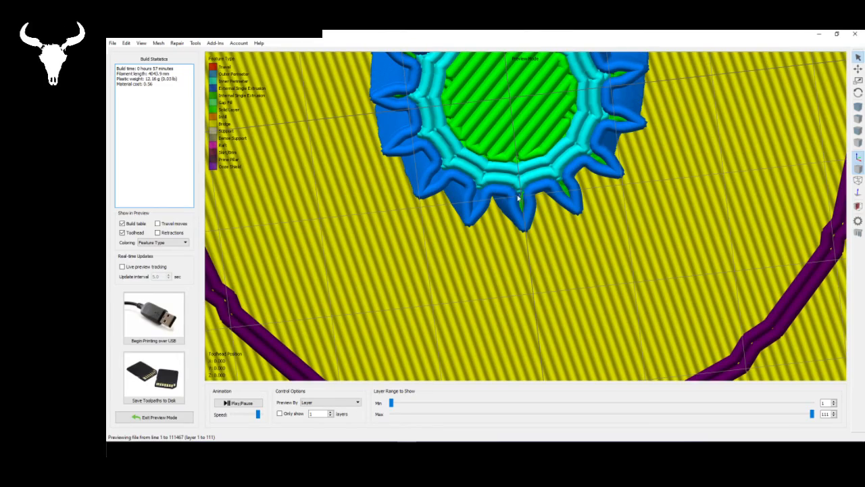
{"action": "left_click_drag", "start_coordinate": [518, 198], "coordinate": [508, 215]}
{"action": "scroll", "coordinate": [508, 215], "scroll_direction": "down", "scroll_amount": 5}
{"action": "left_click_drag", "start_coordinate": [540, 146], "coordinate": [329, 333]}
- Leave the toolpath preview and enable support material generation in the Process1 settings
{"action": "left_click", "coordinate": [157, 416]}
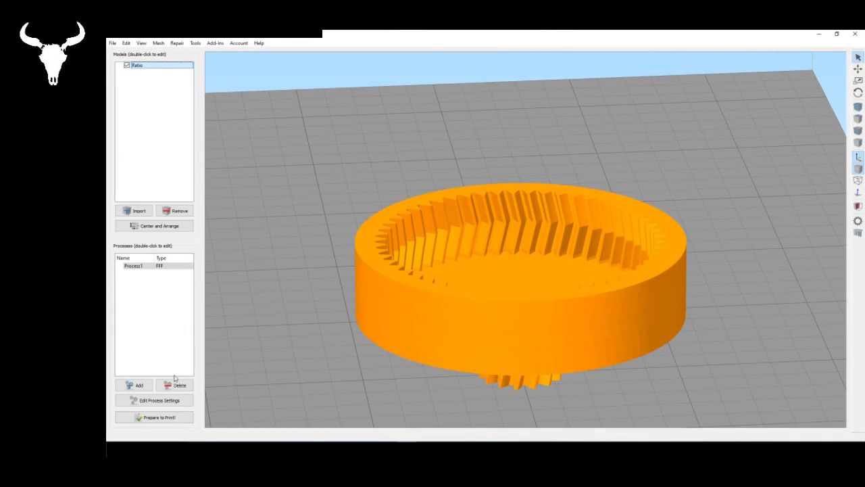
{"action": "double_click", "coordinate": [175, 269]}
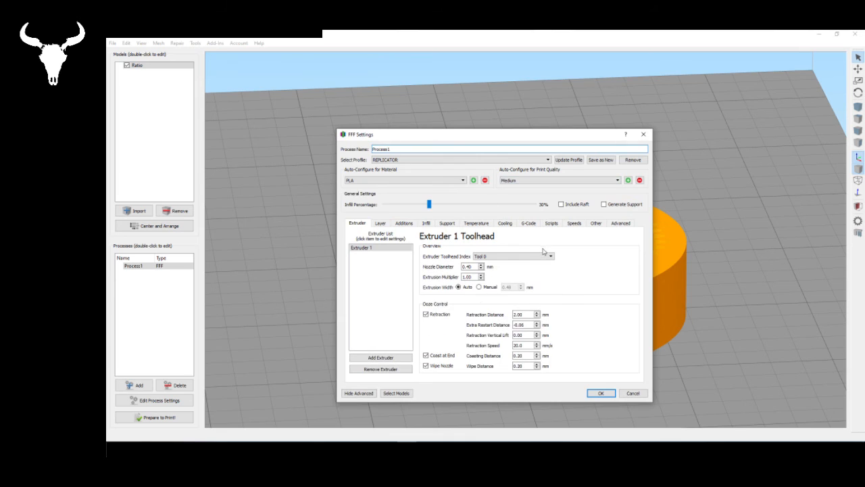
{"action": "left_click", "coordinate": [448, 224]}
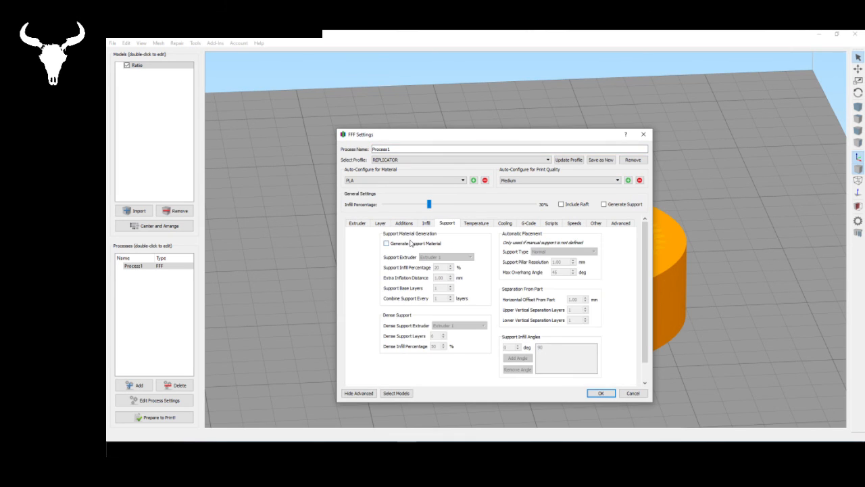
{"action": "left_click", "coordinate": [410, 243]}
{"action": "left_click", "coordinate": [601, 394]}
- Slice the part again with supports and inspect the support structure under the ring gear
{"action": "left_click", "coordinate": [160, 418]}
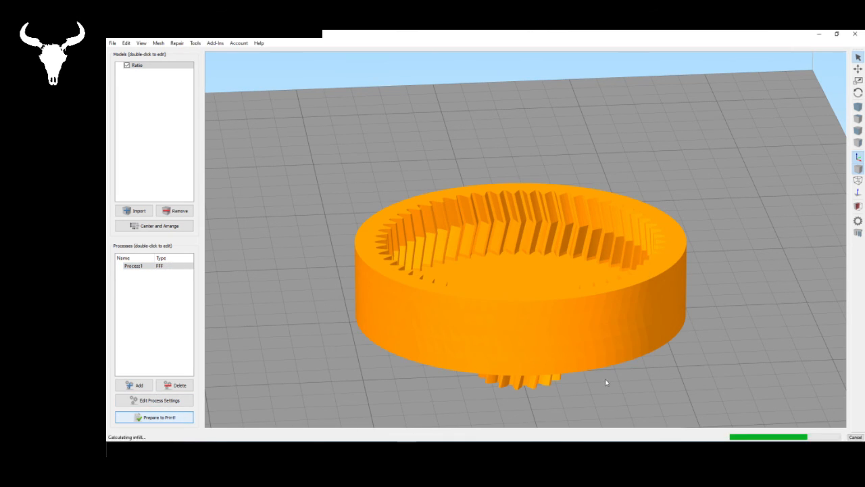
{"action": "left_click_drag", "start_coordinate": [687, 361], "coordinate": [579, 277]}
{"action": "left_click_drag", "start_coordinate": [723, 247], "coordinate": [568, 282]}
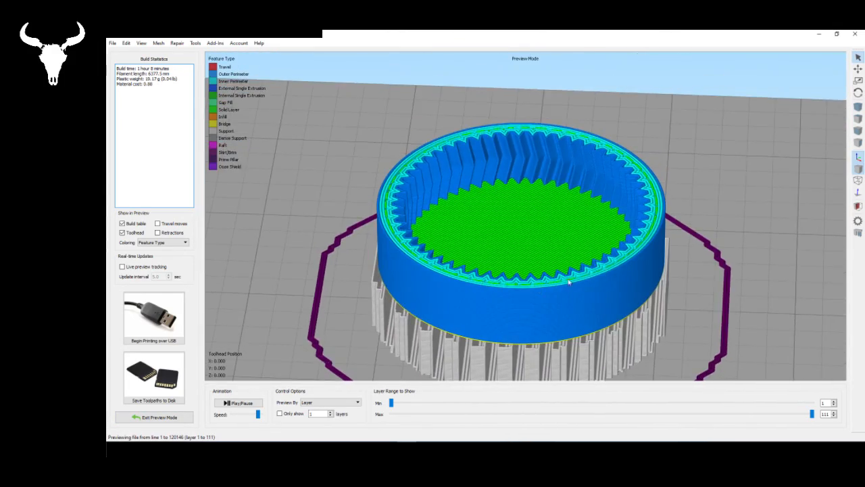
{"action": "left_click_drag", "start_coordinate": [581, 229], "coordinate": [481, 290]}
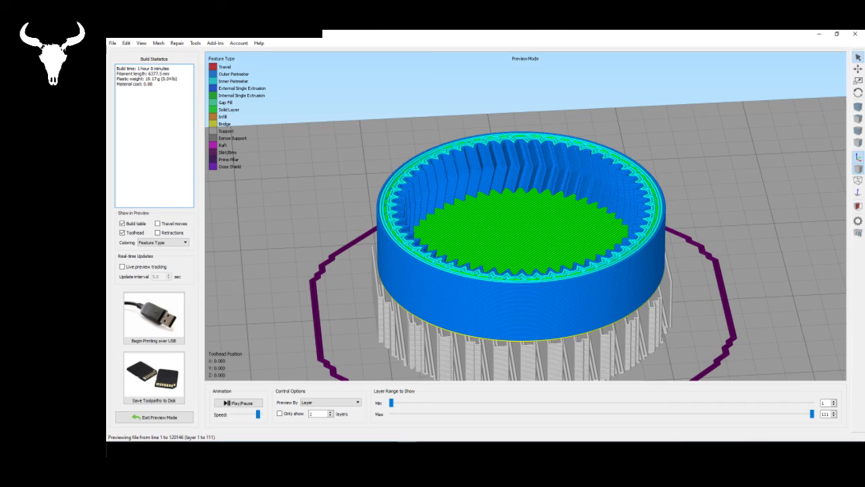